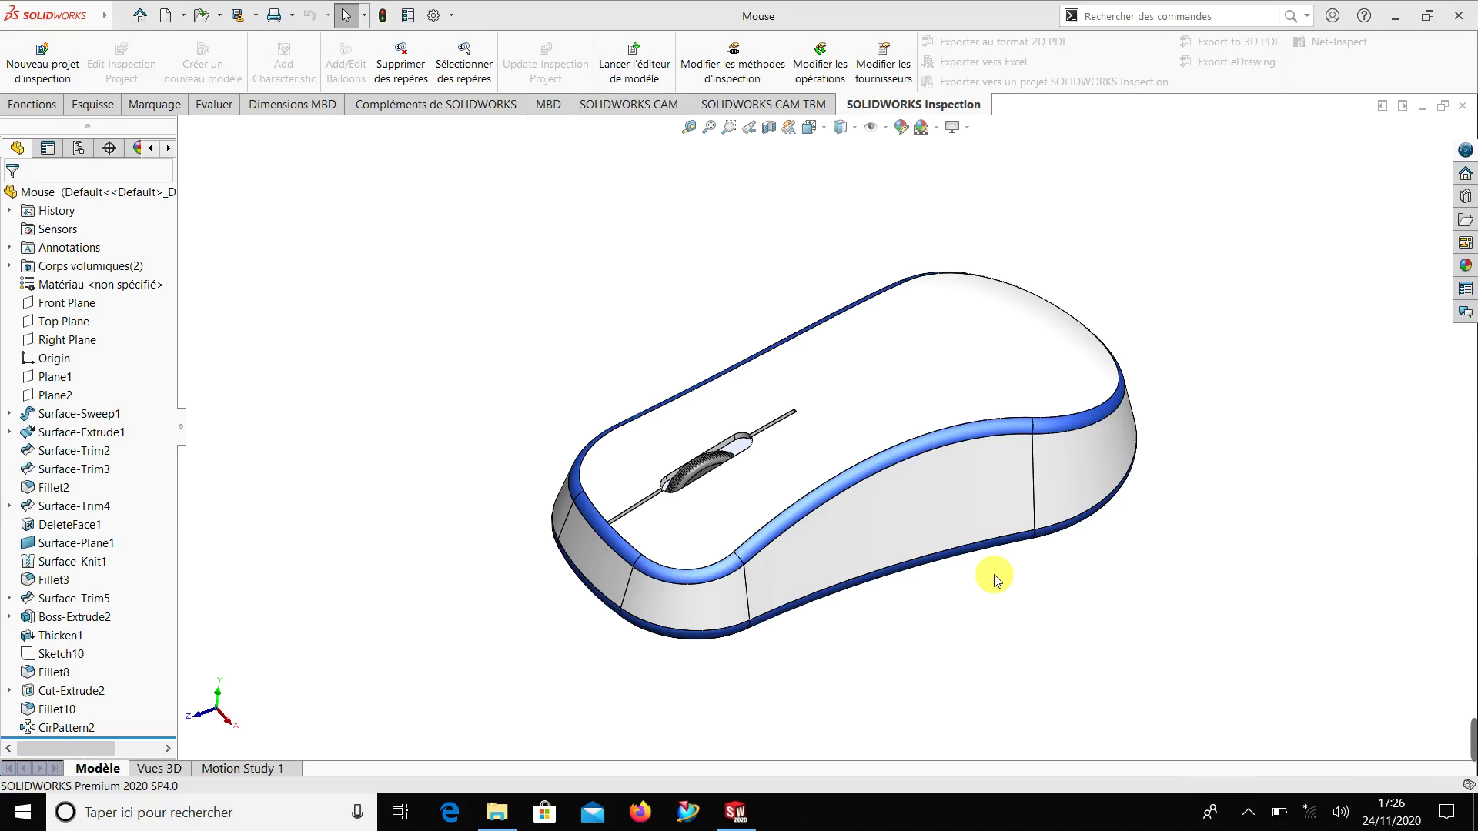
Orbit the finished mouse model through several oblique and top-down views
mouse_move(995, 575)
middle_down()
mouse_move(779, 426)
mouse_move(855, 660)
mouse_move(1065, 488)
mouse_move(1265, 638)
middle_up()
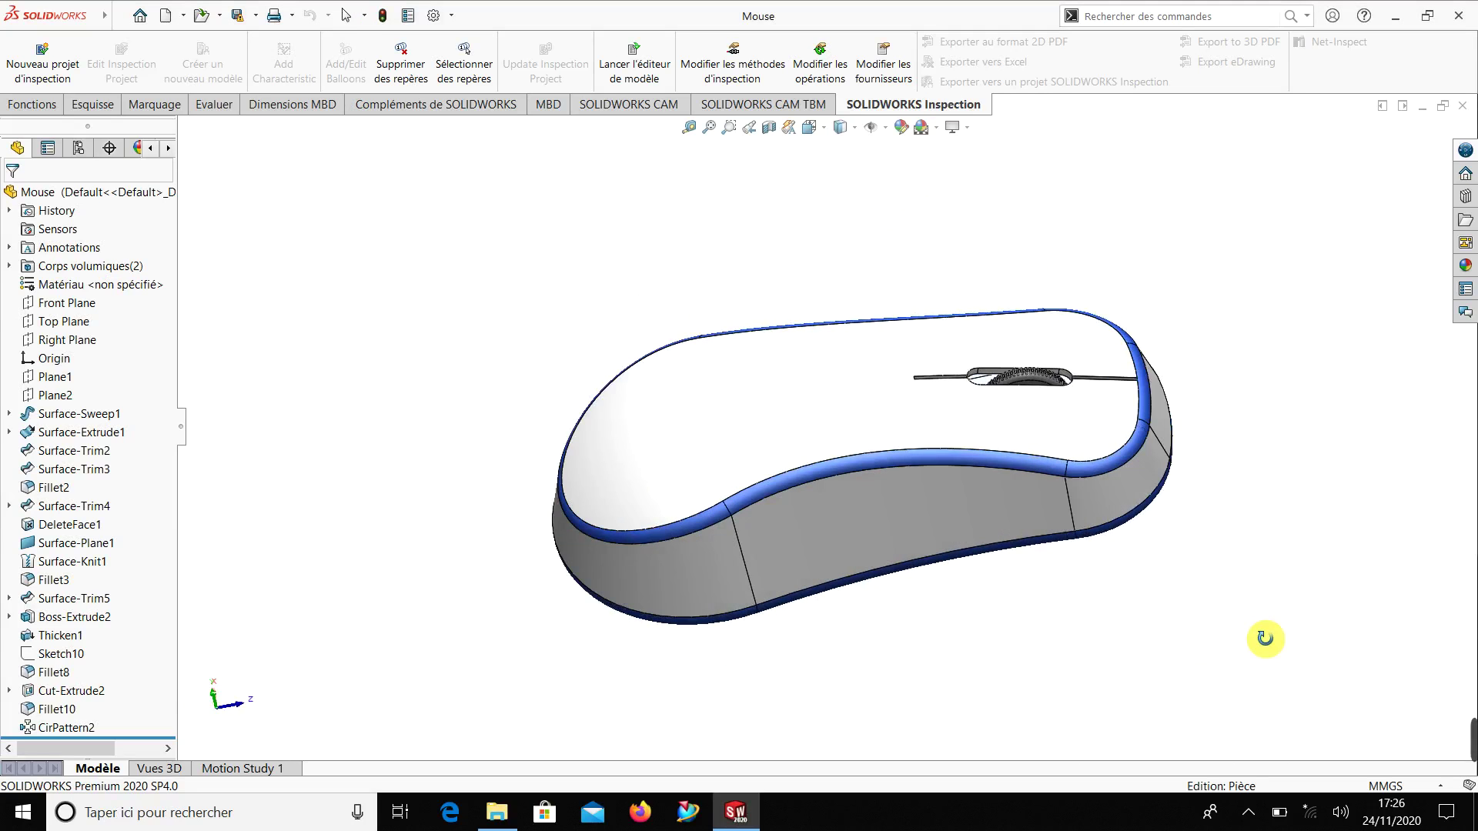
mouse_move(1122, 462)
middle_down()
mouse_move(1013, 455)
mouse_move(850, 760)
mouse_move(936, 703)
mouse_move(903, 762)
middle_up()
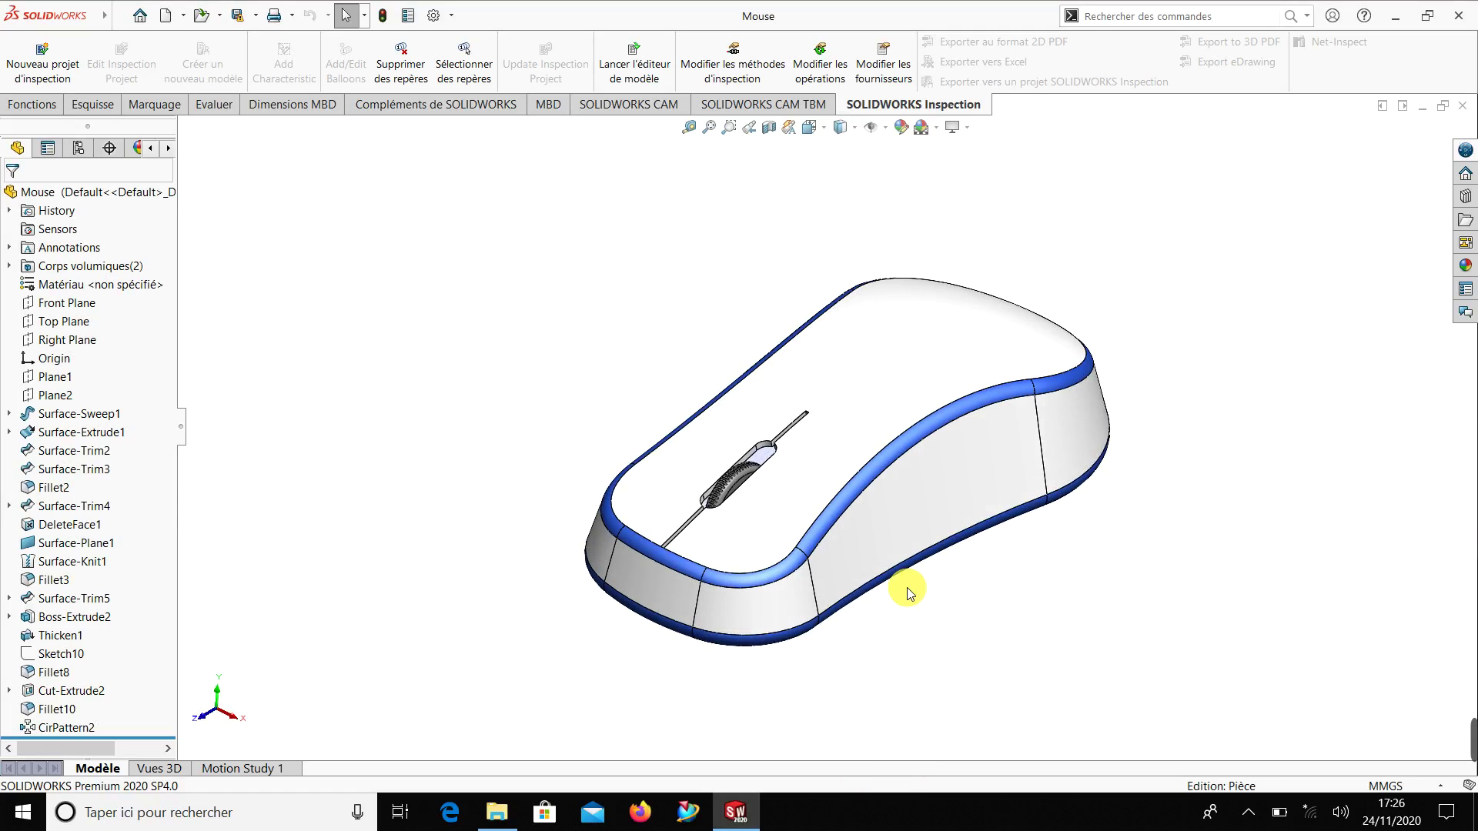
mouse_move(908, 609)
middle_down()
mouse_move(897, 551)
mouse_move(911, 659)
mouse_move(923, 601)
mouse_move(891, 615)
mouse_move(889, 648)
middle_up()
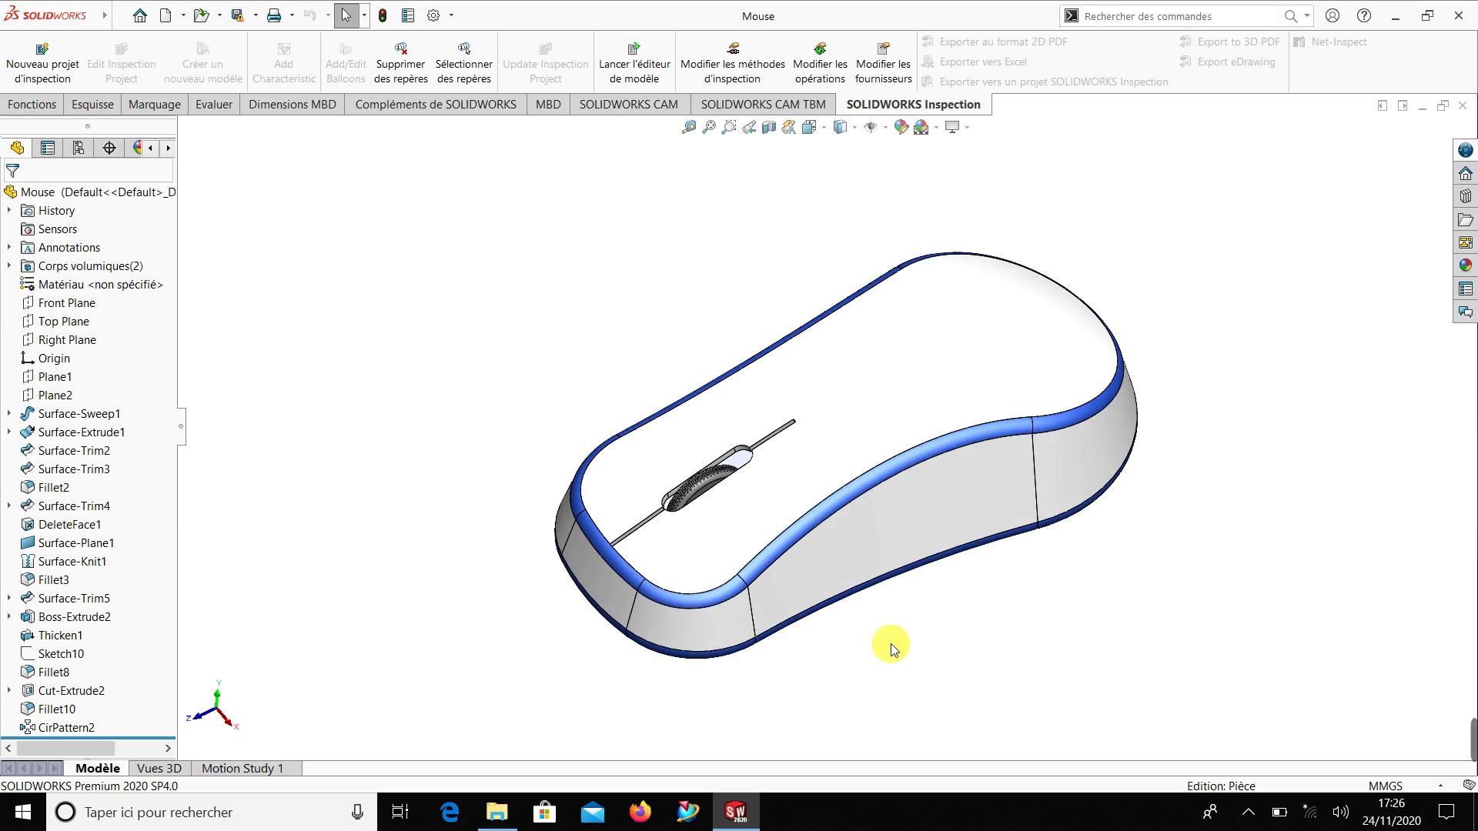
mouse_move(872, 576)
middle_down()
mouse_move(789, 594)
mouse_move(884, 659)
mouse_move(934, 669)
mouse_move(876, 644)
middle_up()
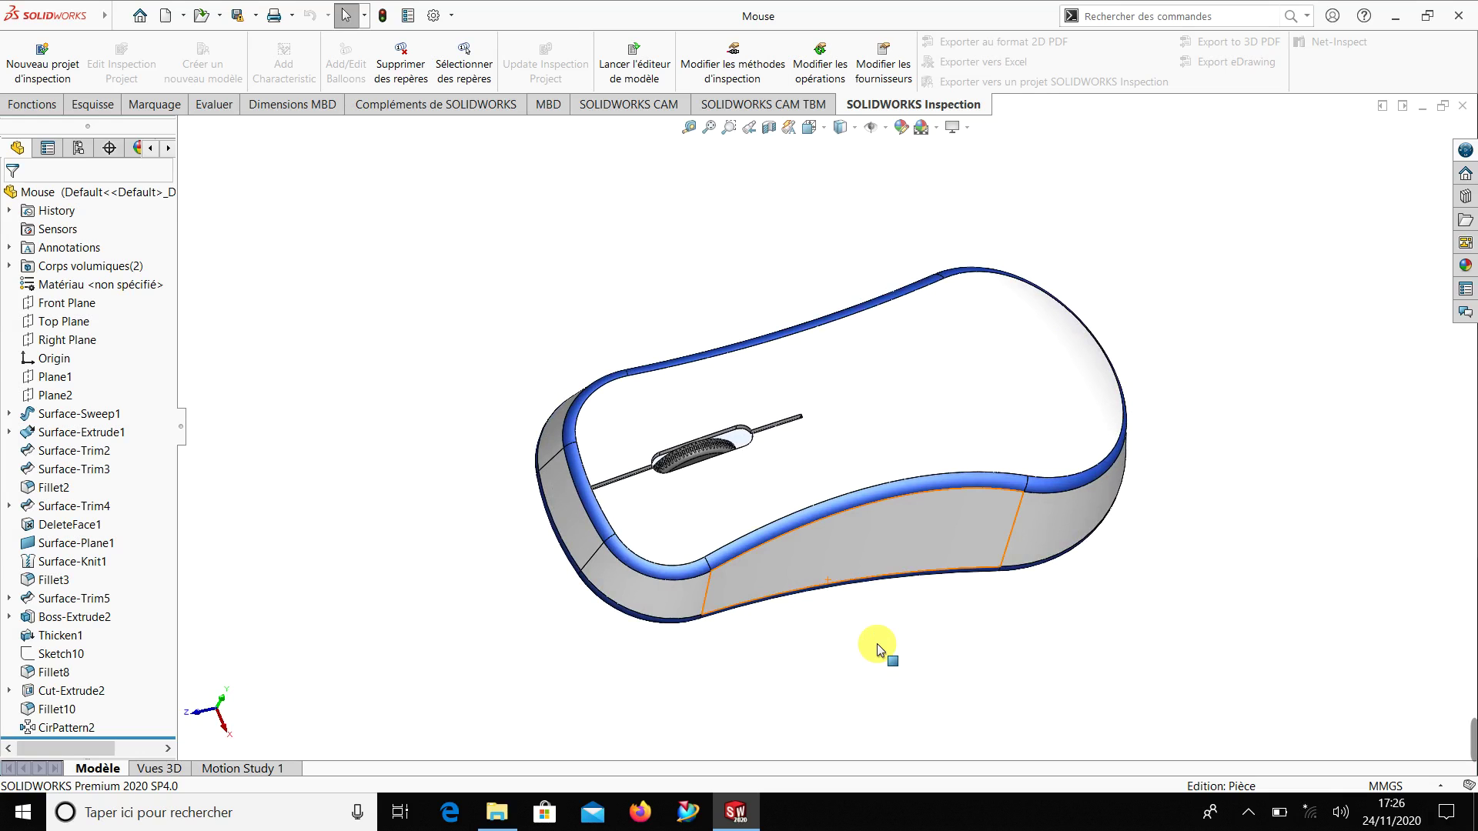
mouse_move(866, 617)
middle_down()
mouse_move(810, 621)
mouse_move(820, 632)
middle_up()
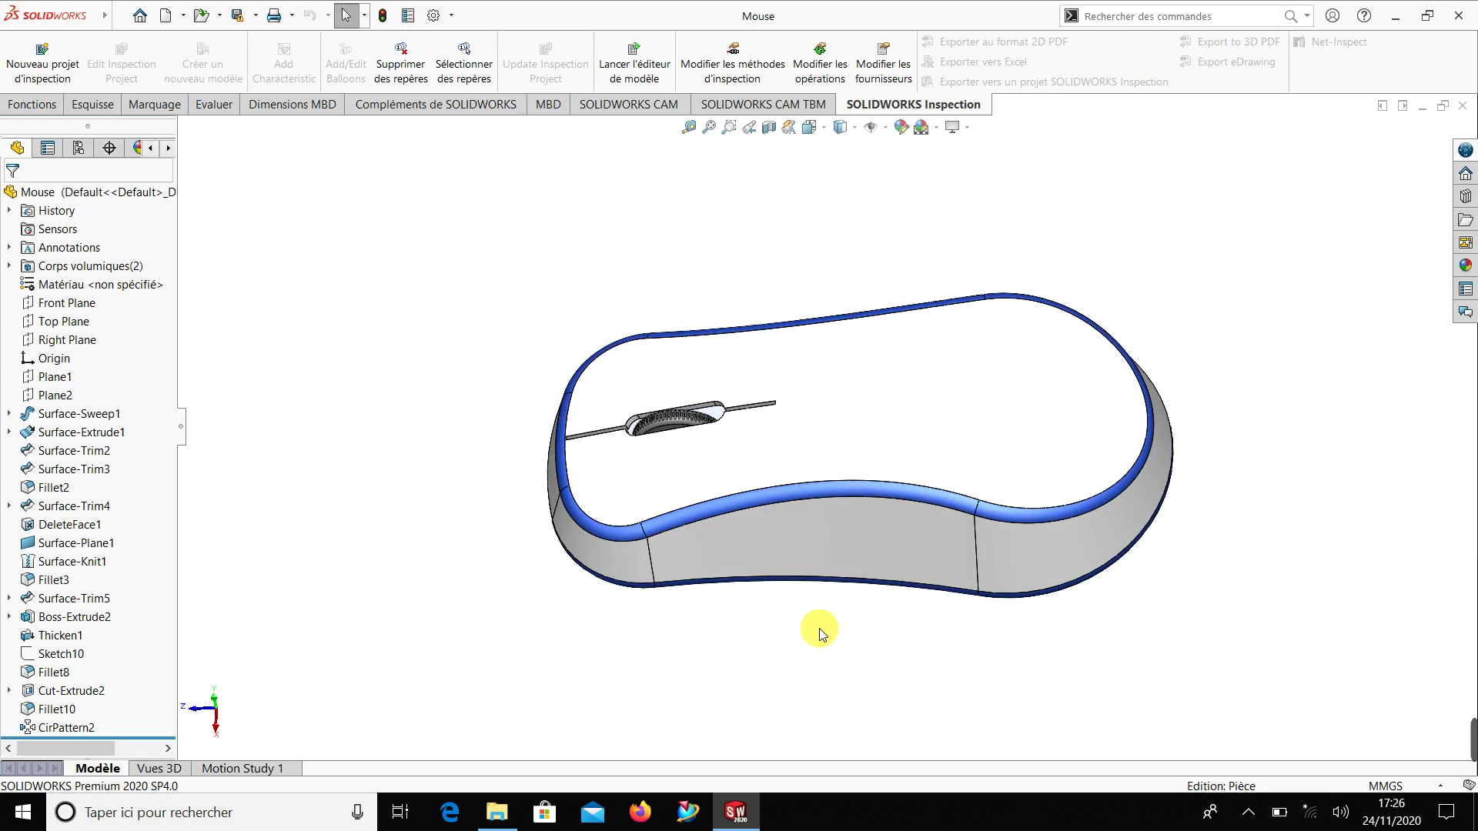
Display the mouse Shaded With Edges and start a new SOLIDWORKS document
click(1248, 812)
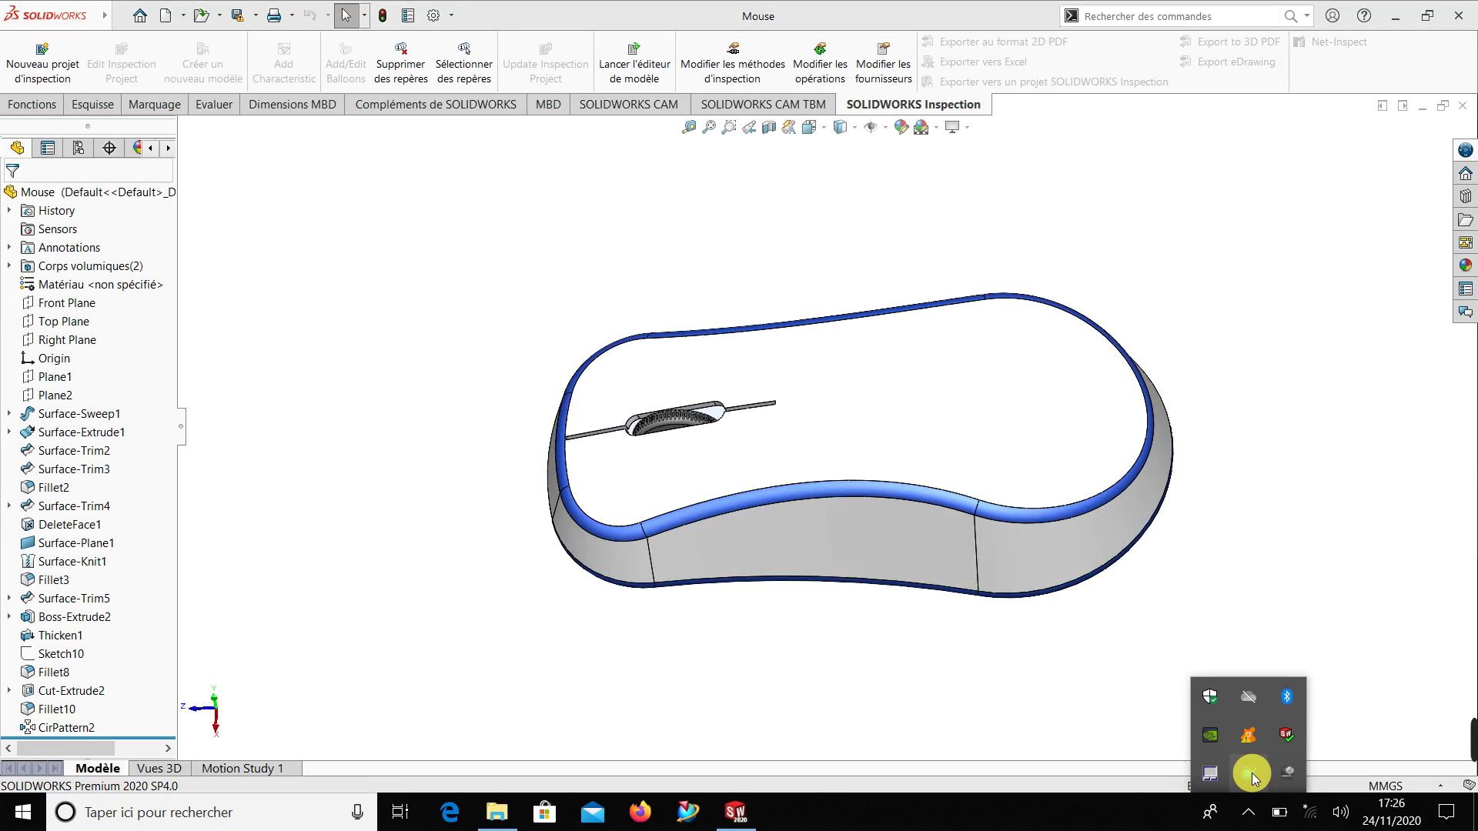
click(1250, 775)
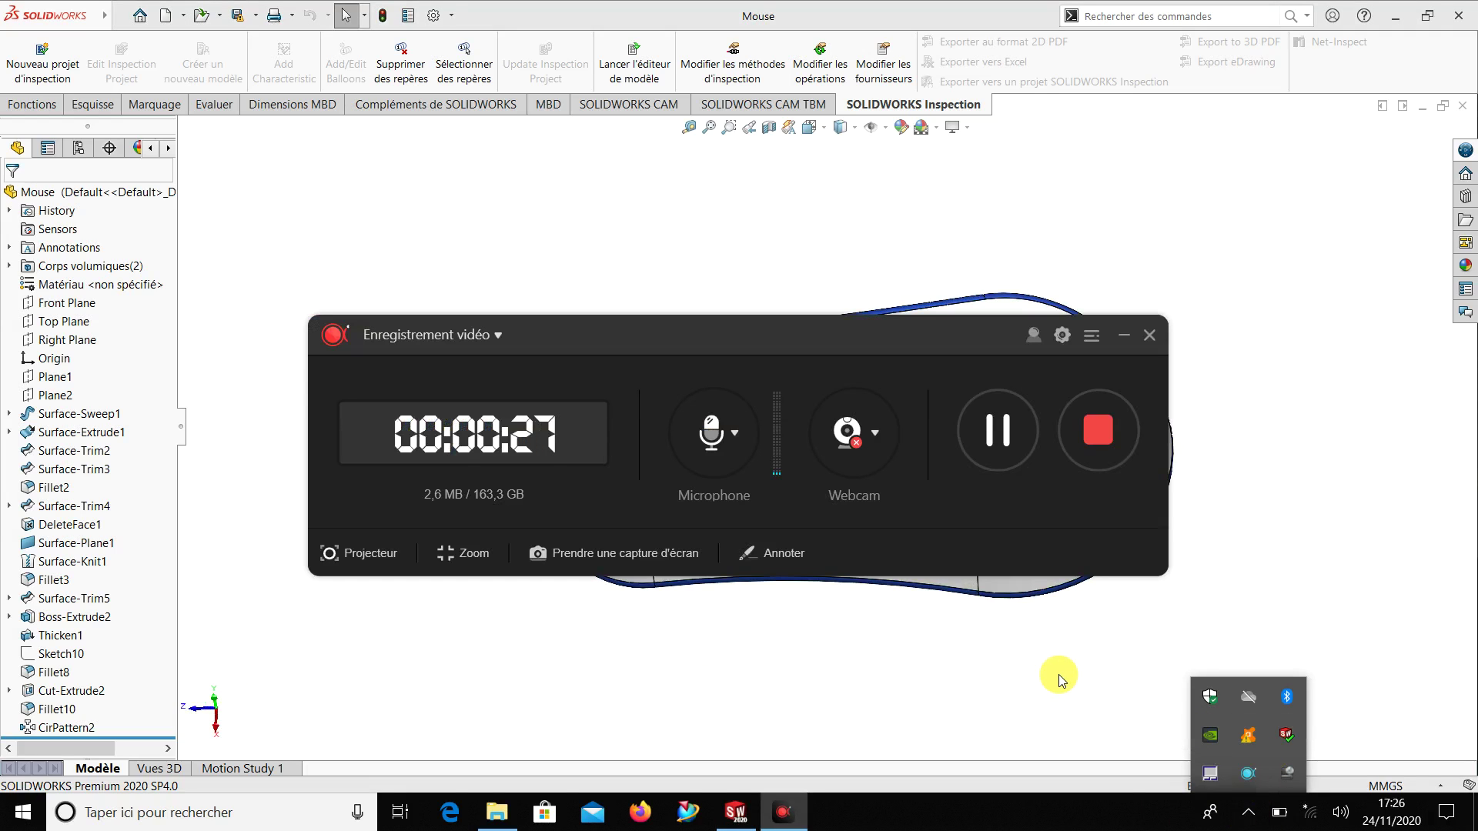
click(1124, 335)
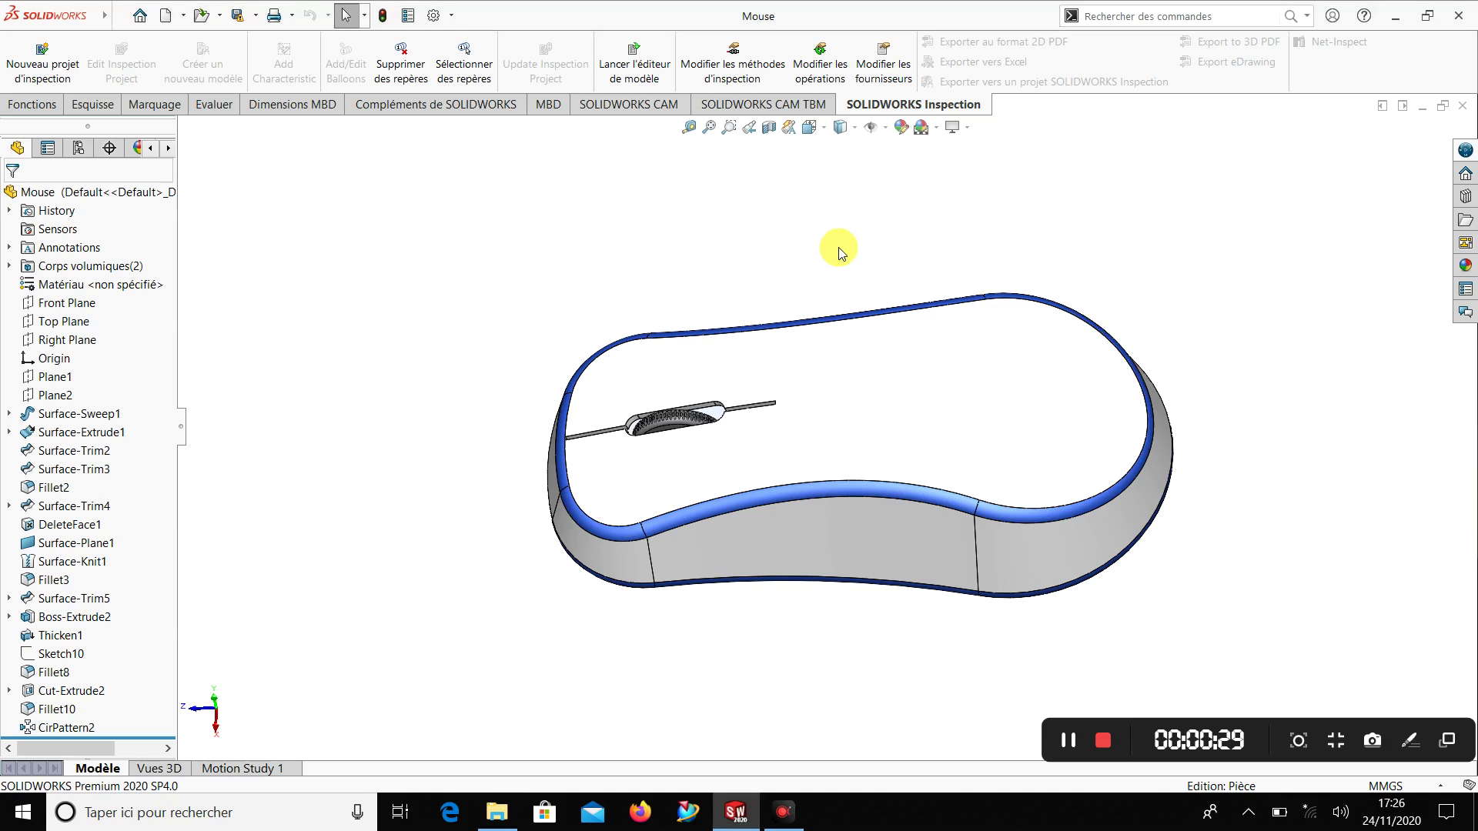
mouse_move(841, 247)
middle_down()
mouse_move(871, 166)
mouse_move(814, 221)
mouse_move(808, 197)
mouse_move(858, 208)
mouse_move(772, 213)
mouse_move(779, 472)
mouse_move(936, 419)
mouse_move(819, 459)
mouse_move(659, 157)
mouse_move(765, 455)
mouse_move(752, 396)
mouse_move(1043, 403)
mouse_move(886, 356)
mouse_move(898, 373)
mouse_move(865, 300)
mouse_move(889, 395)
middle_up()
scroll(898, 385, down, 3)
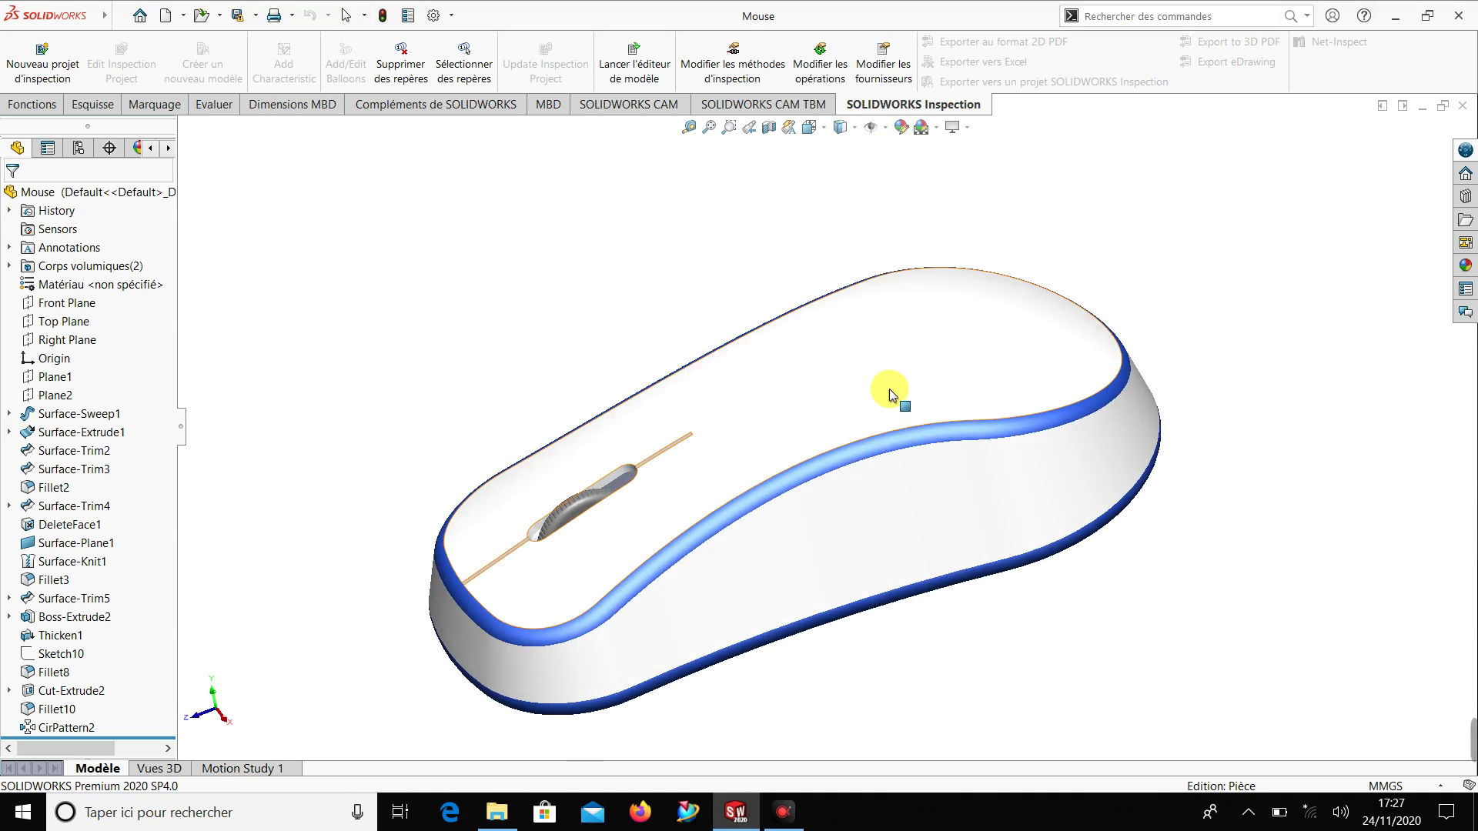
click(856, 129)
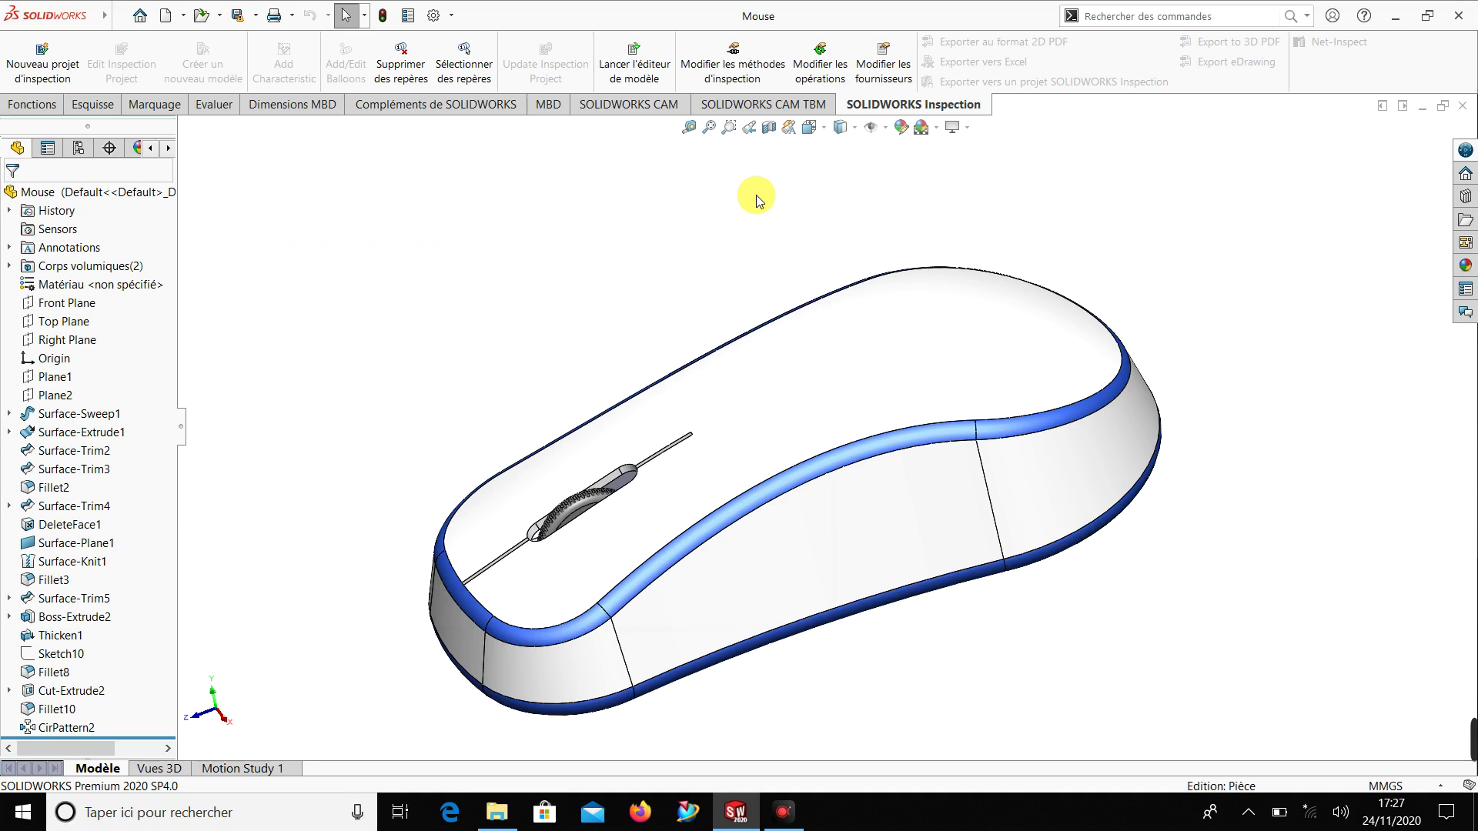
key(ctrl+n)
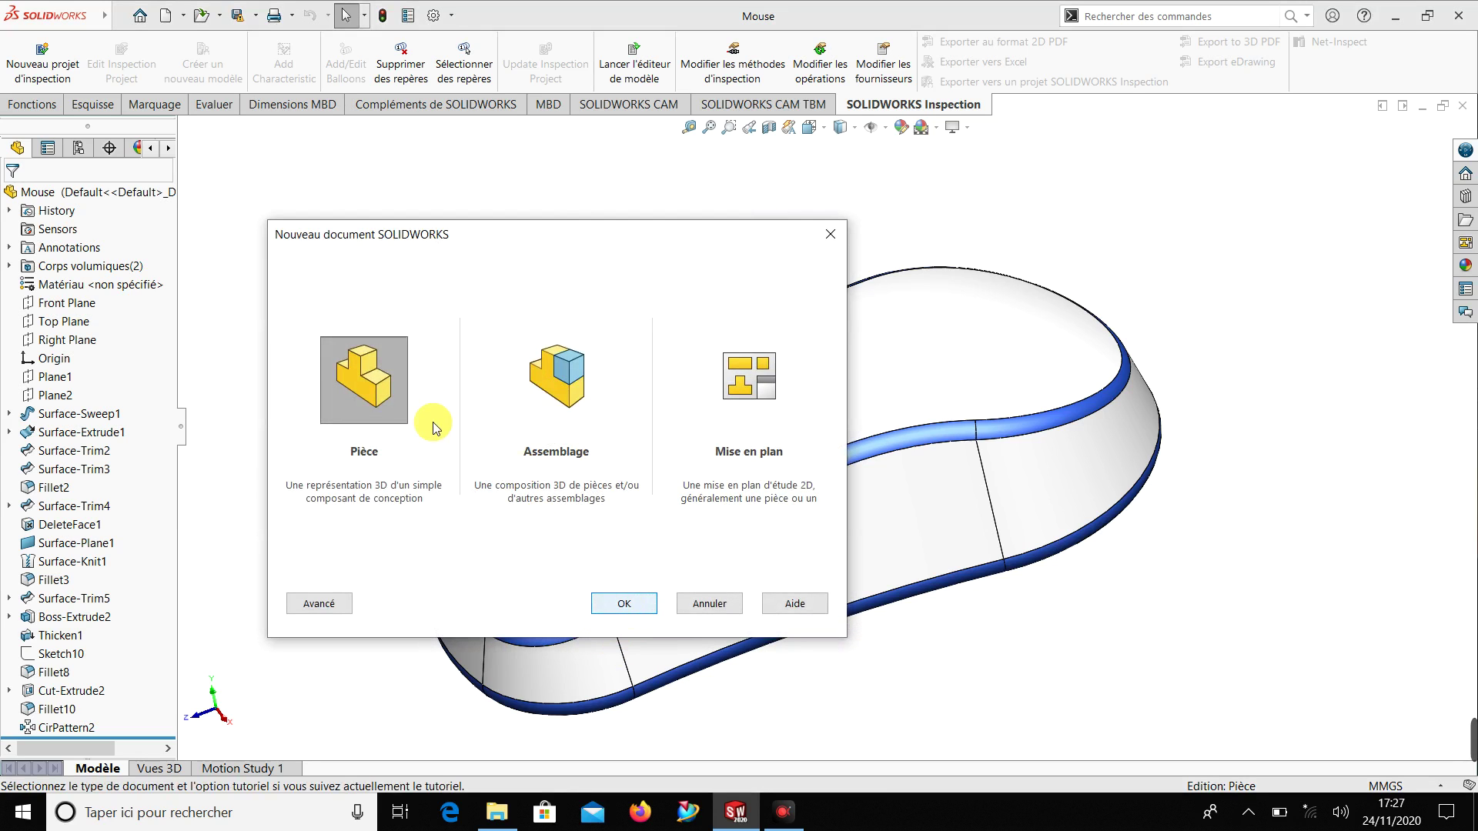
Create a new Pièce and start Esquisse1 on Plan de face
click(613, 605)
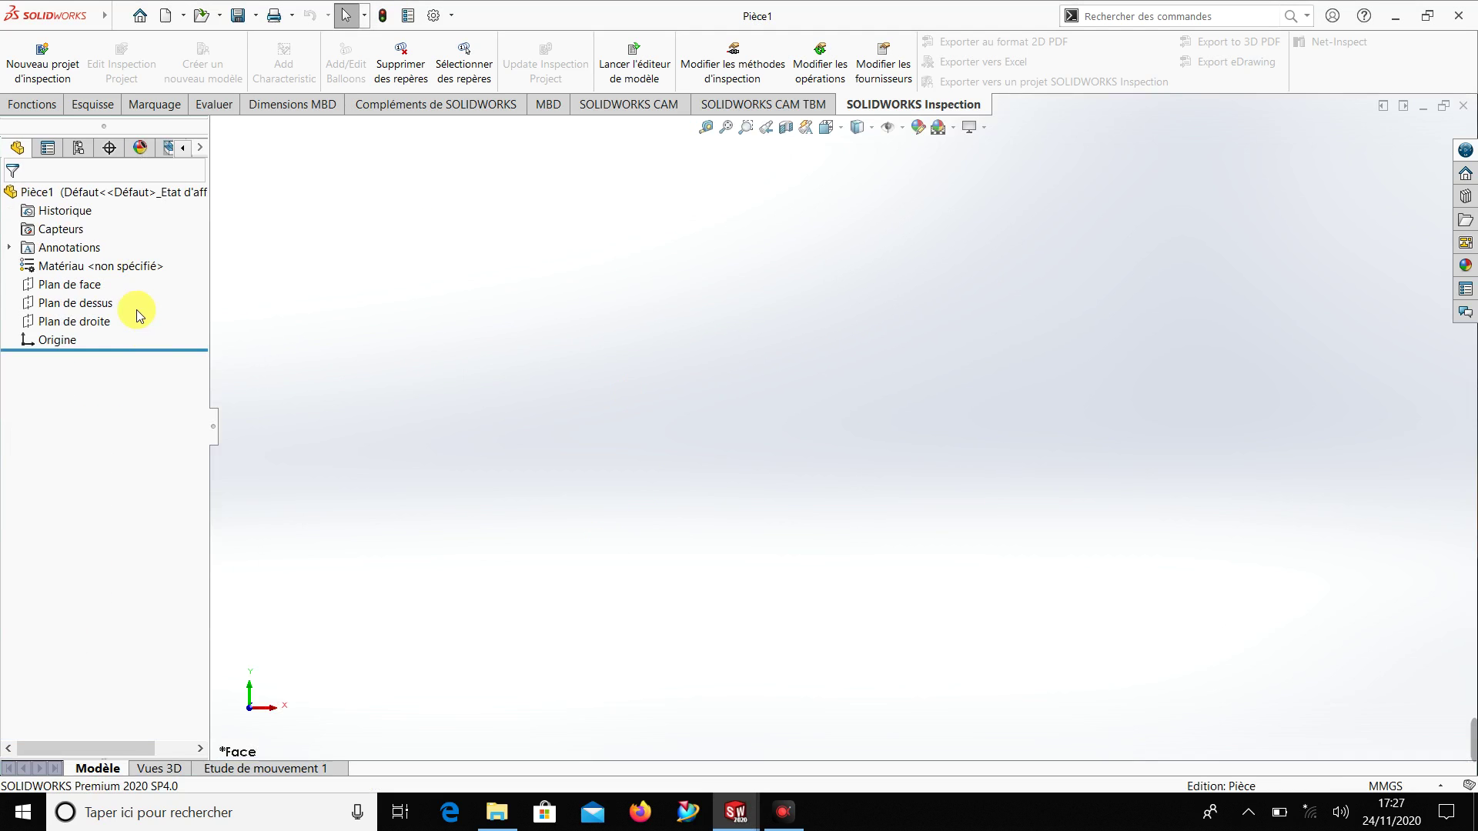
click(88, 291)
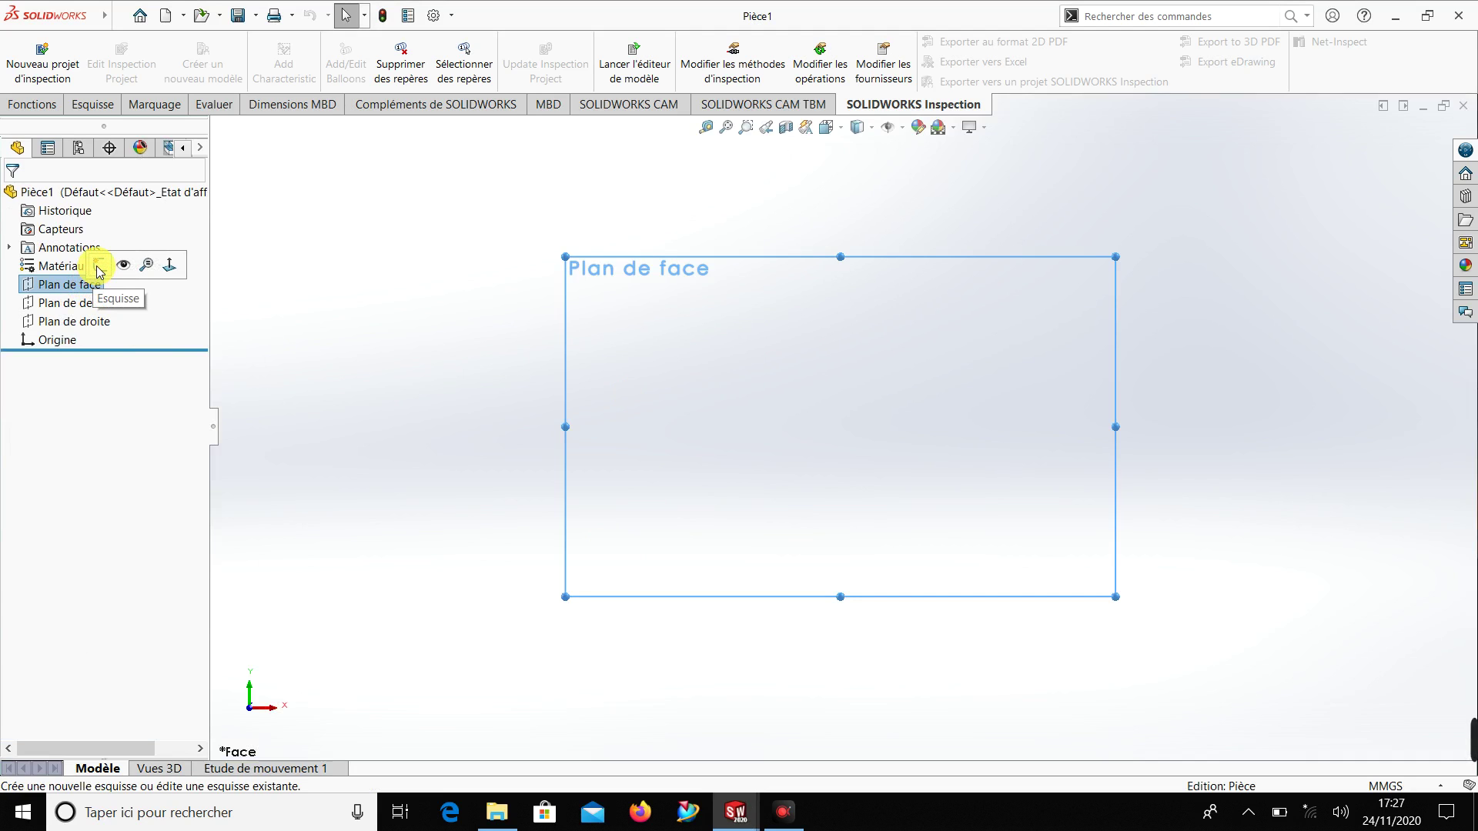
click(98, 268)
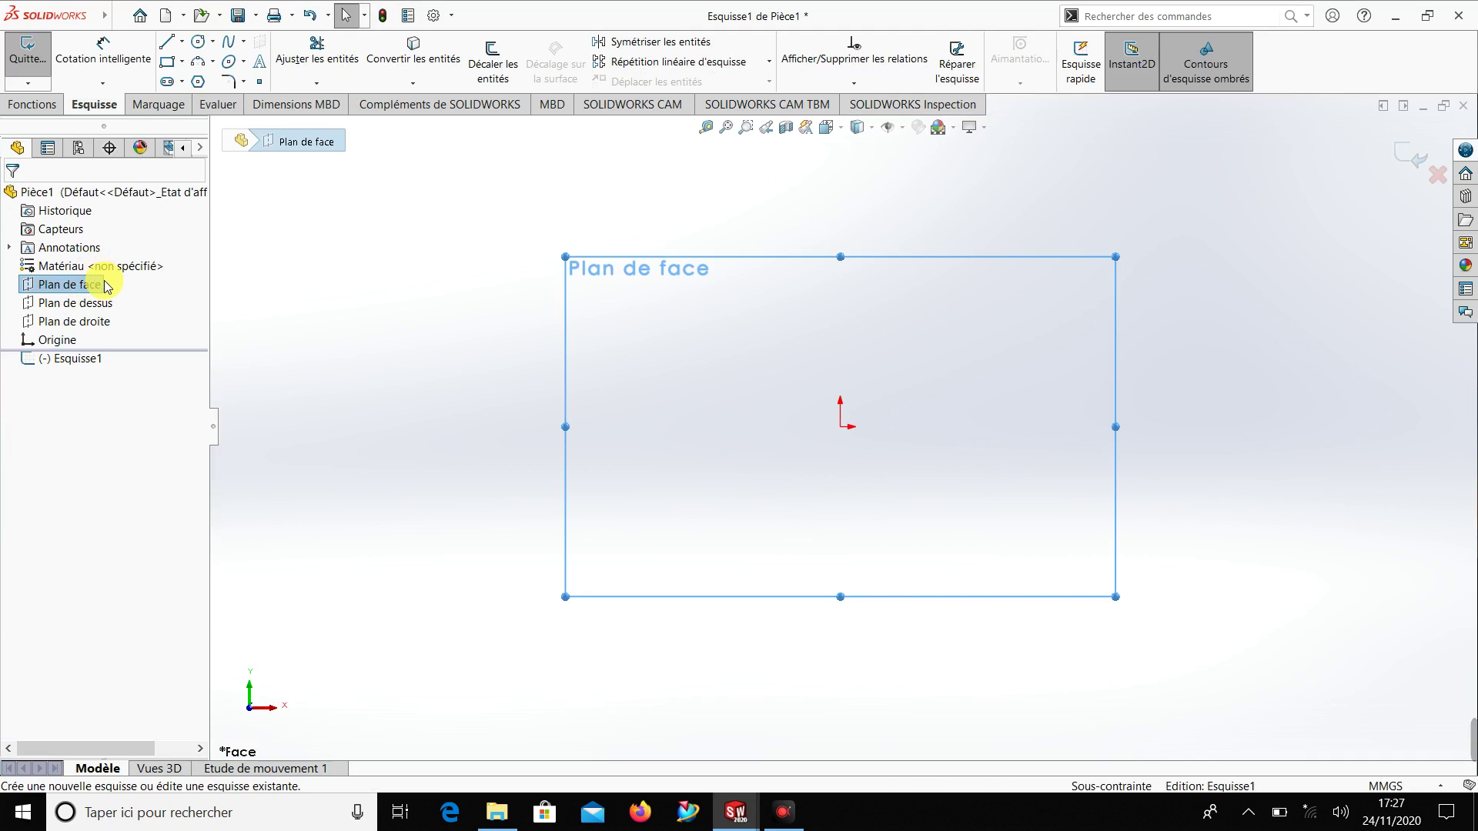
click(184, 41)
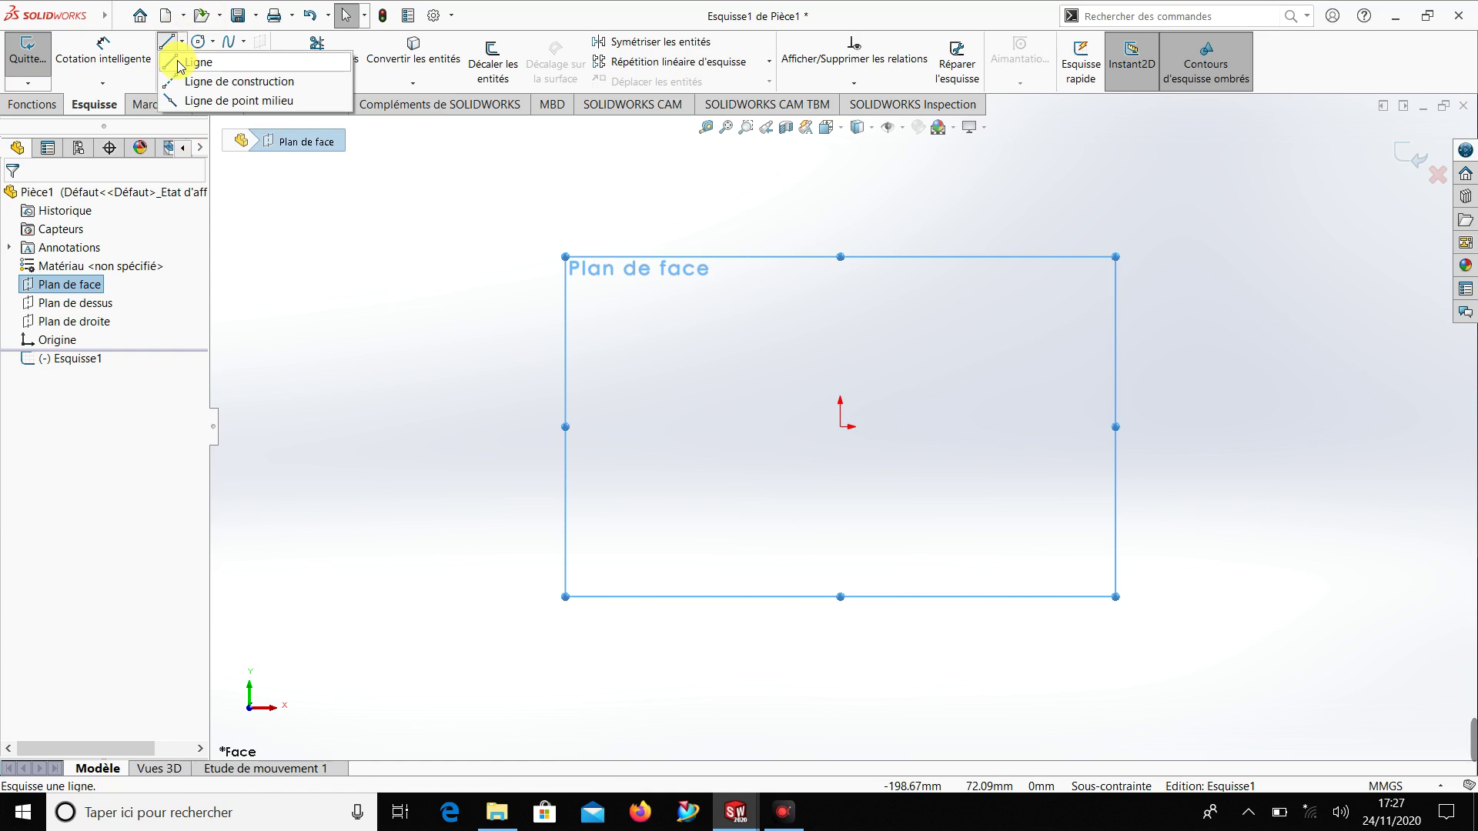
Draw a horizontal midpoint line centred on the origin
click(174, 101)
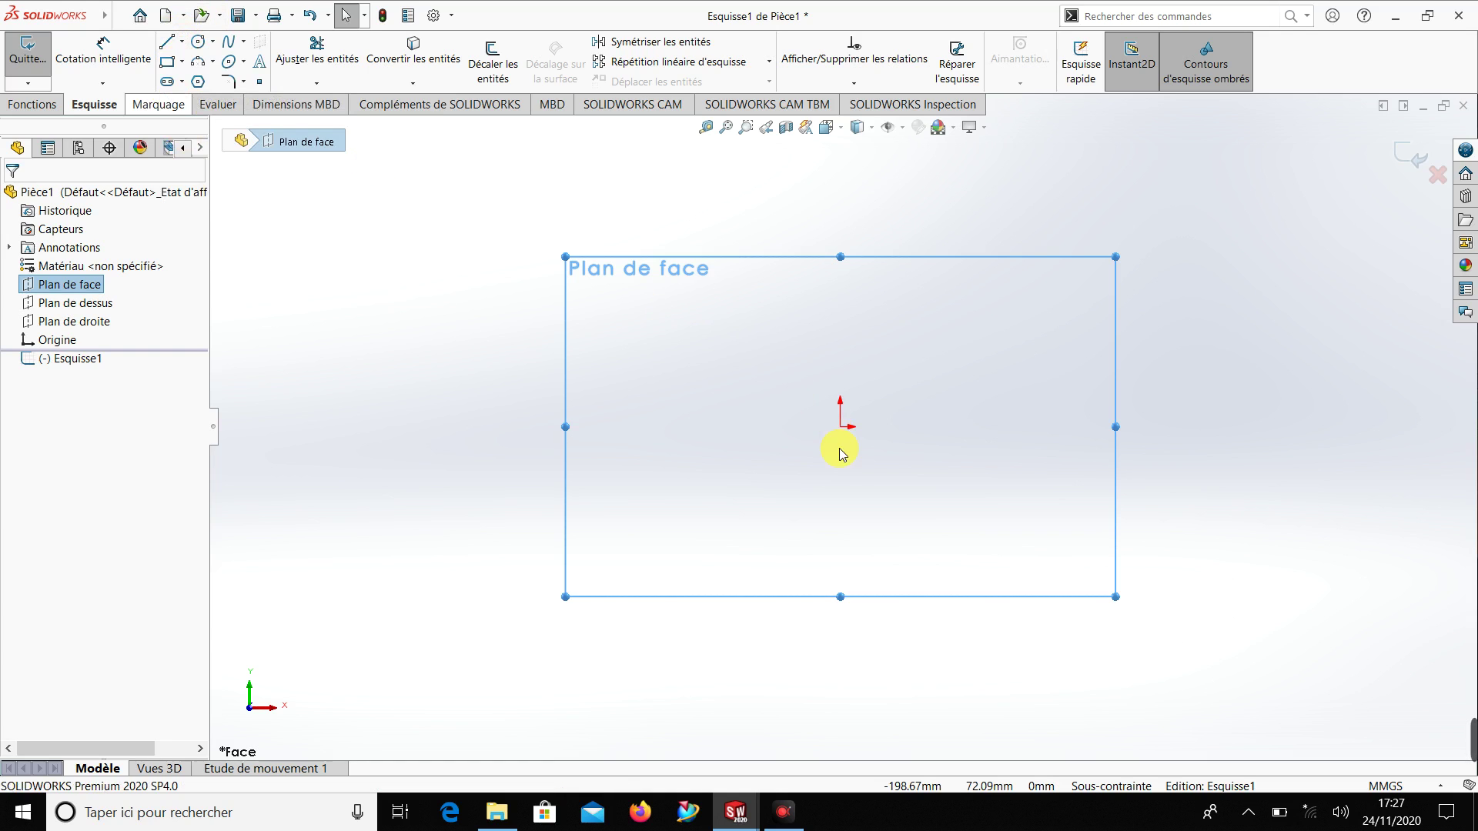
click(841, 428)
click(1192, 429)
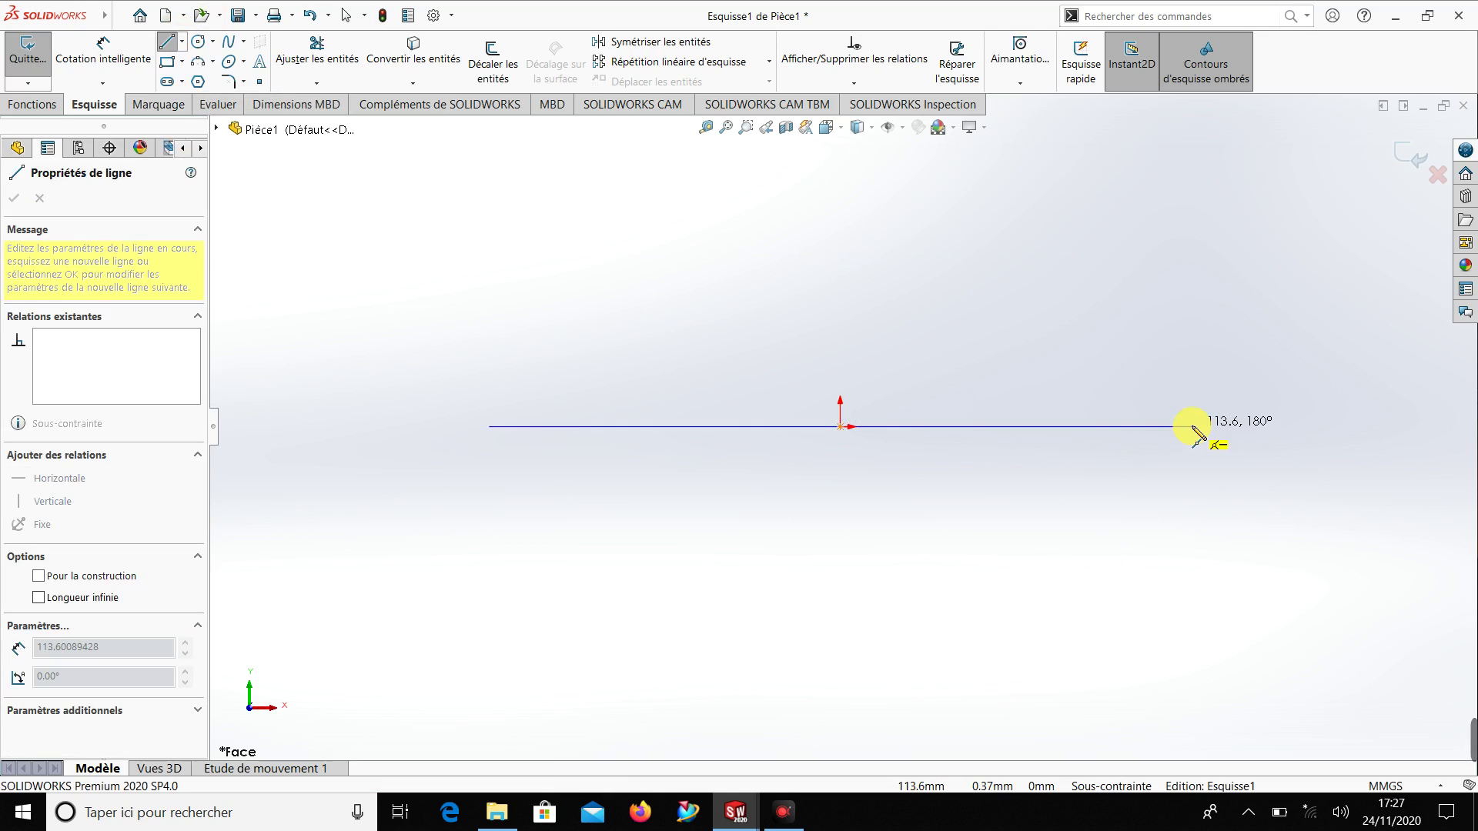
click(1195, 429)
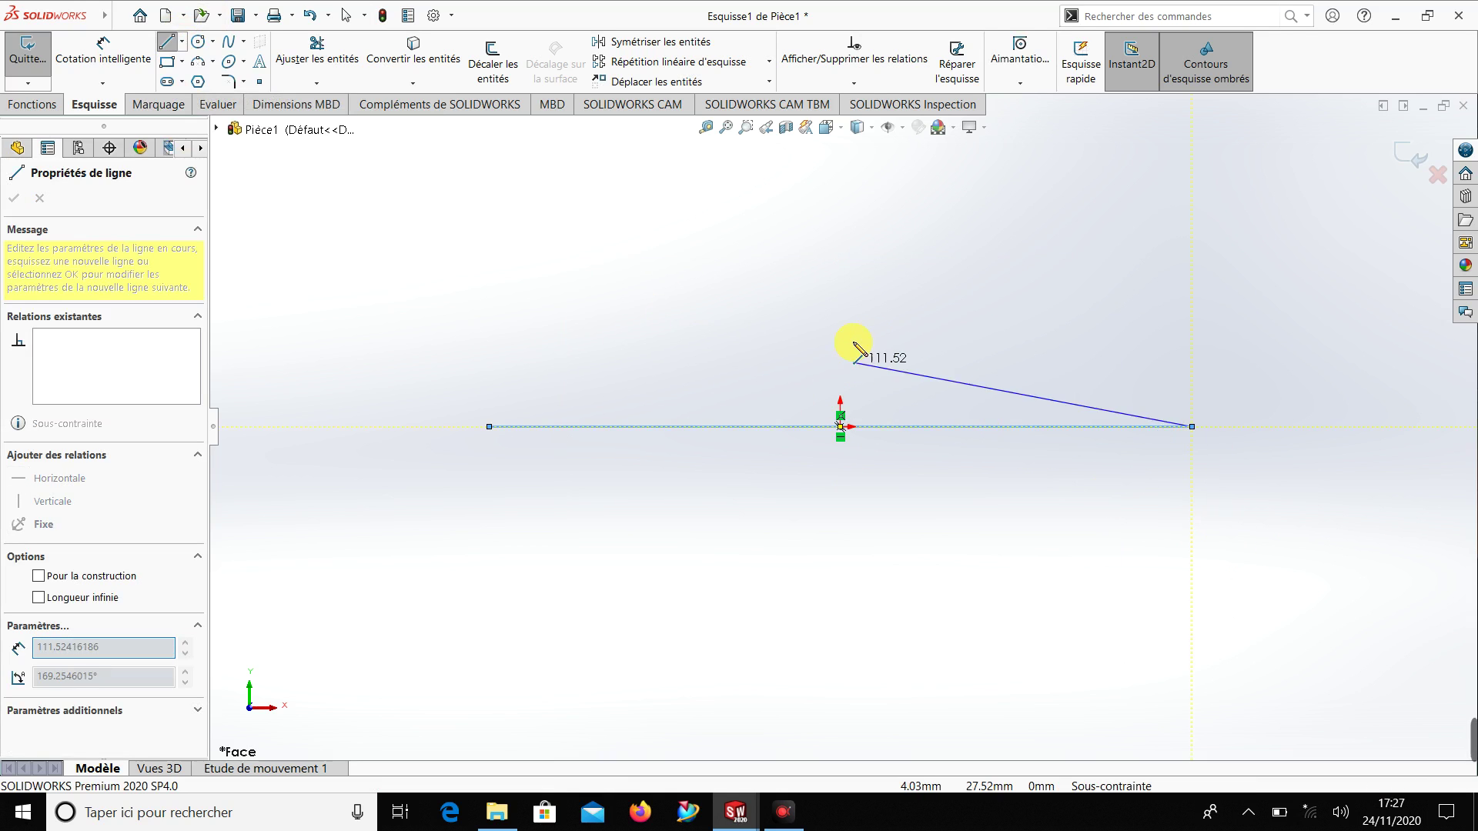
key(Escape)
key(Escape)
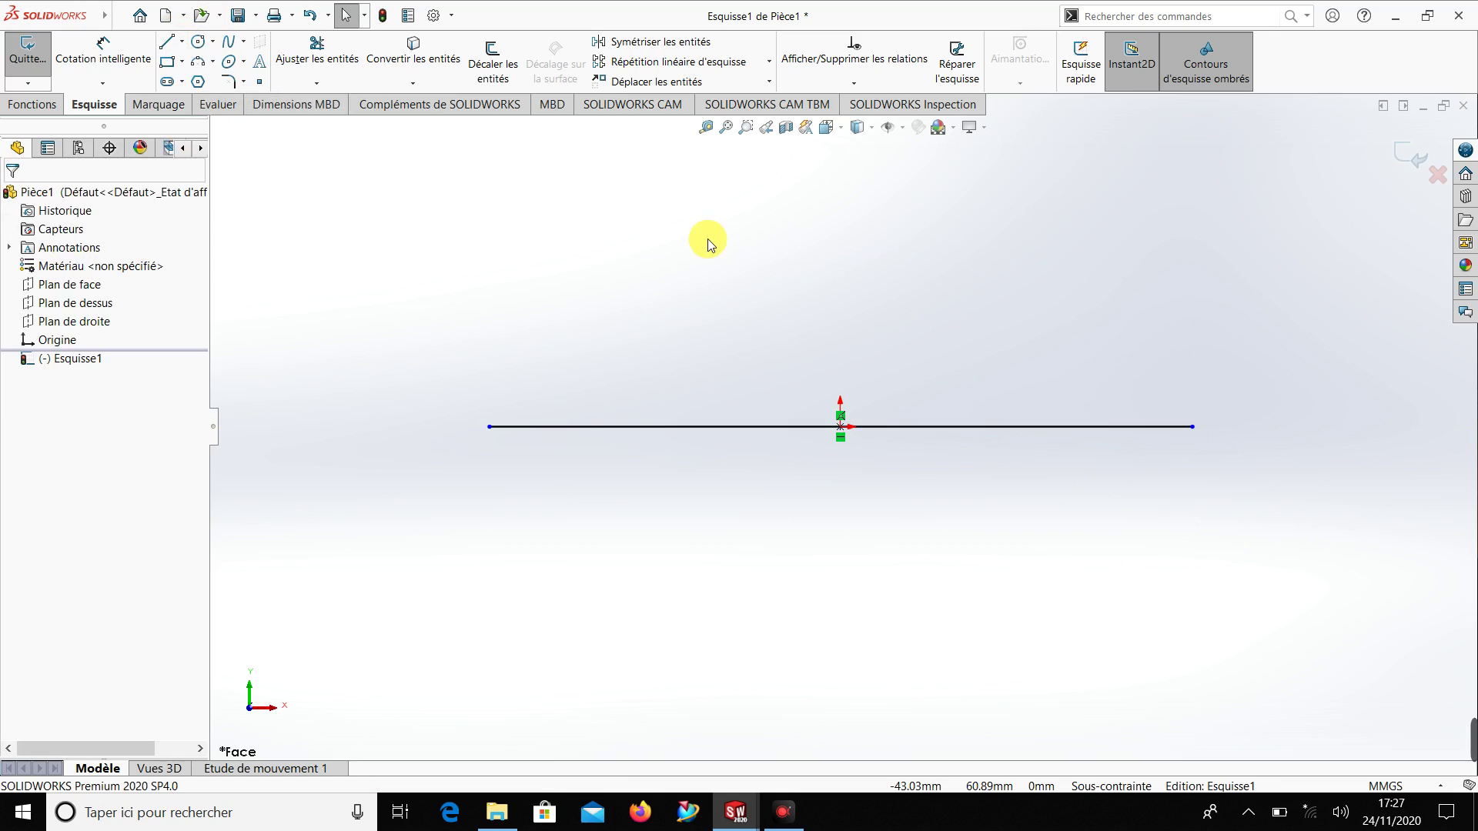
Dimension the line to 120 mm and convert it to construction geometry
click(84, 54)
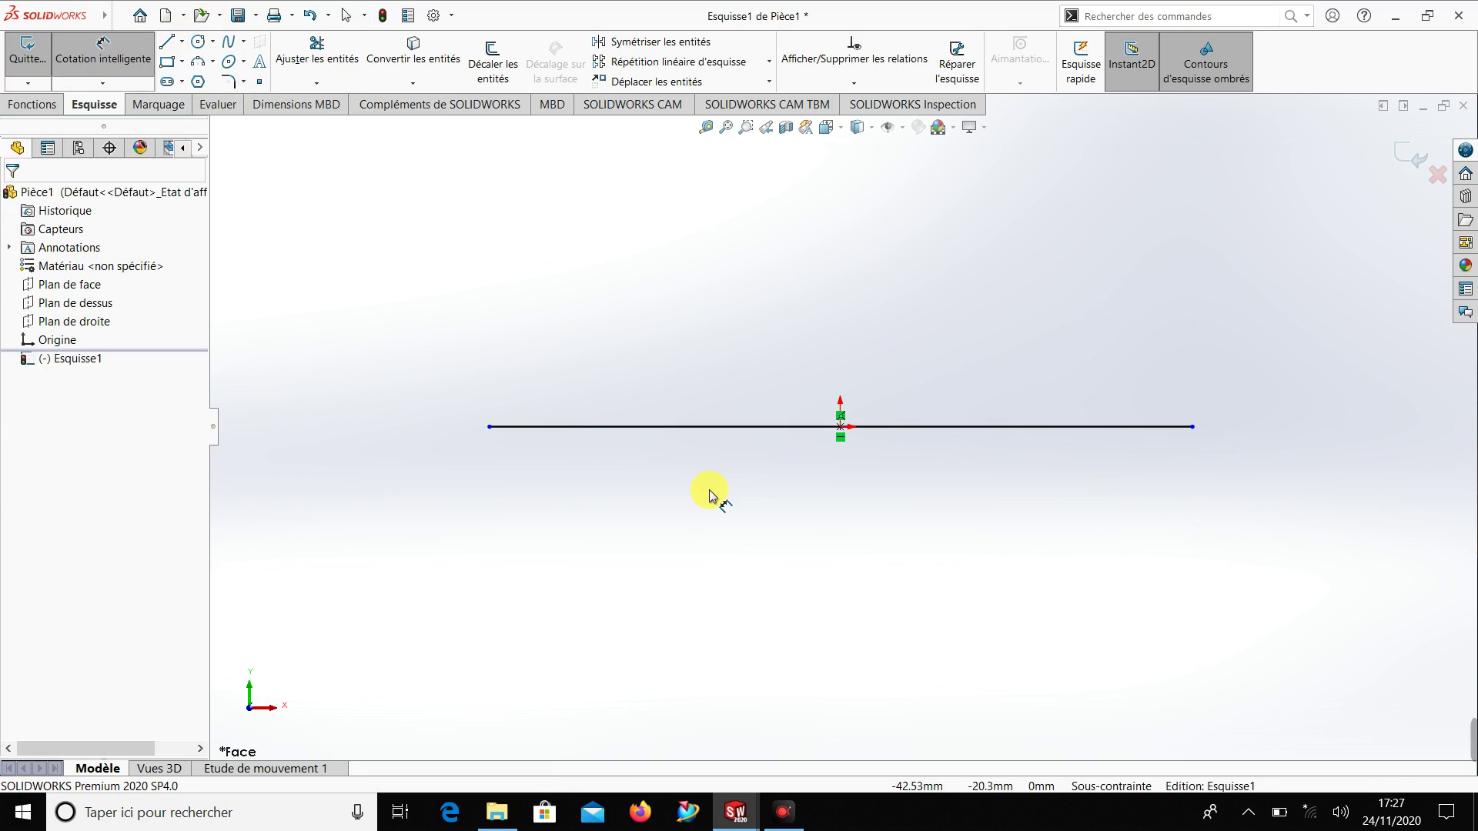
click(769, 428)
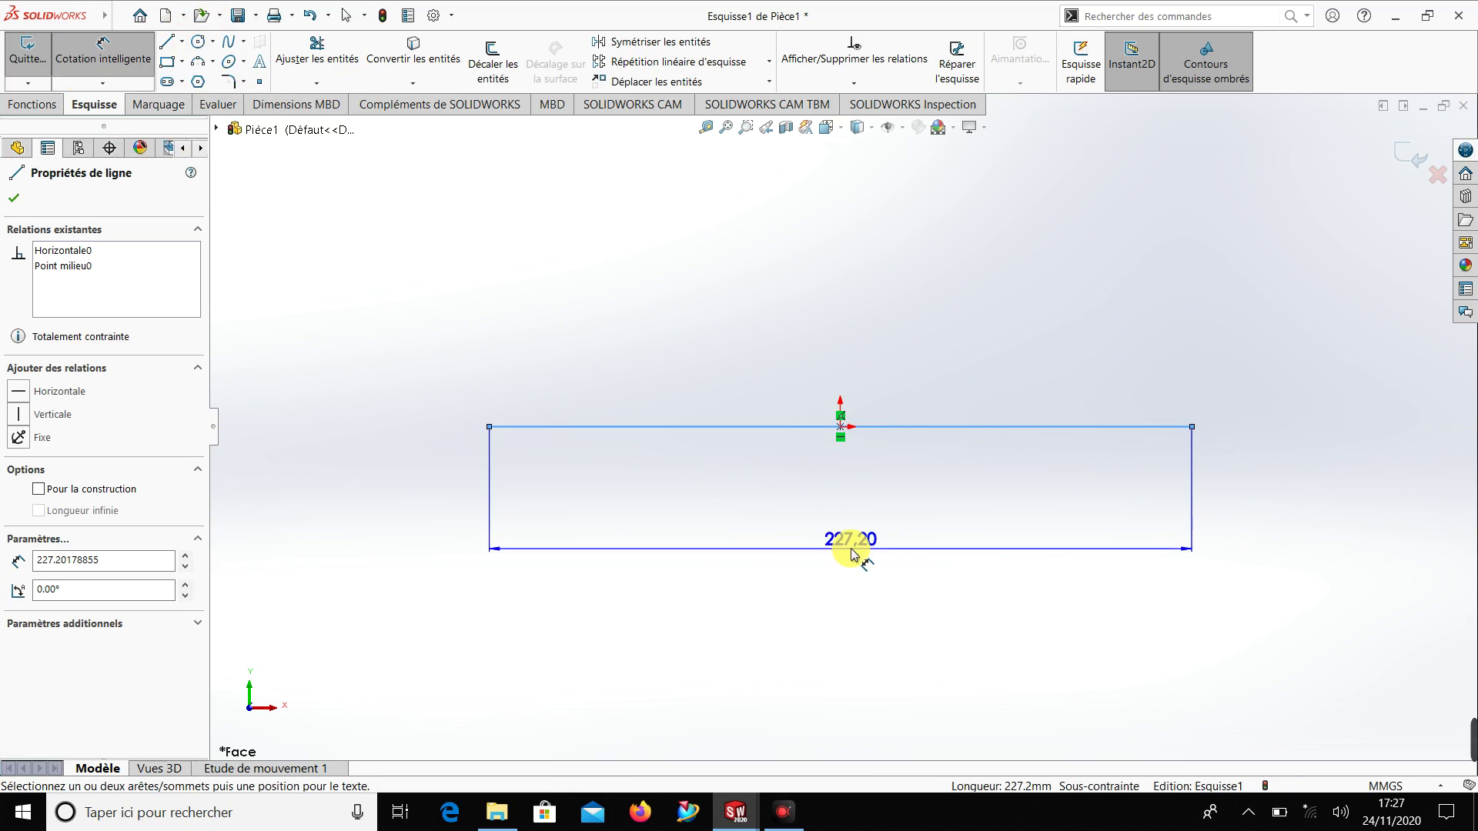
click(852, 541)
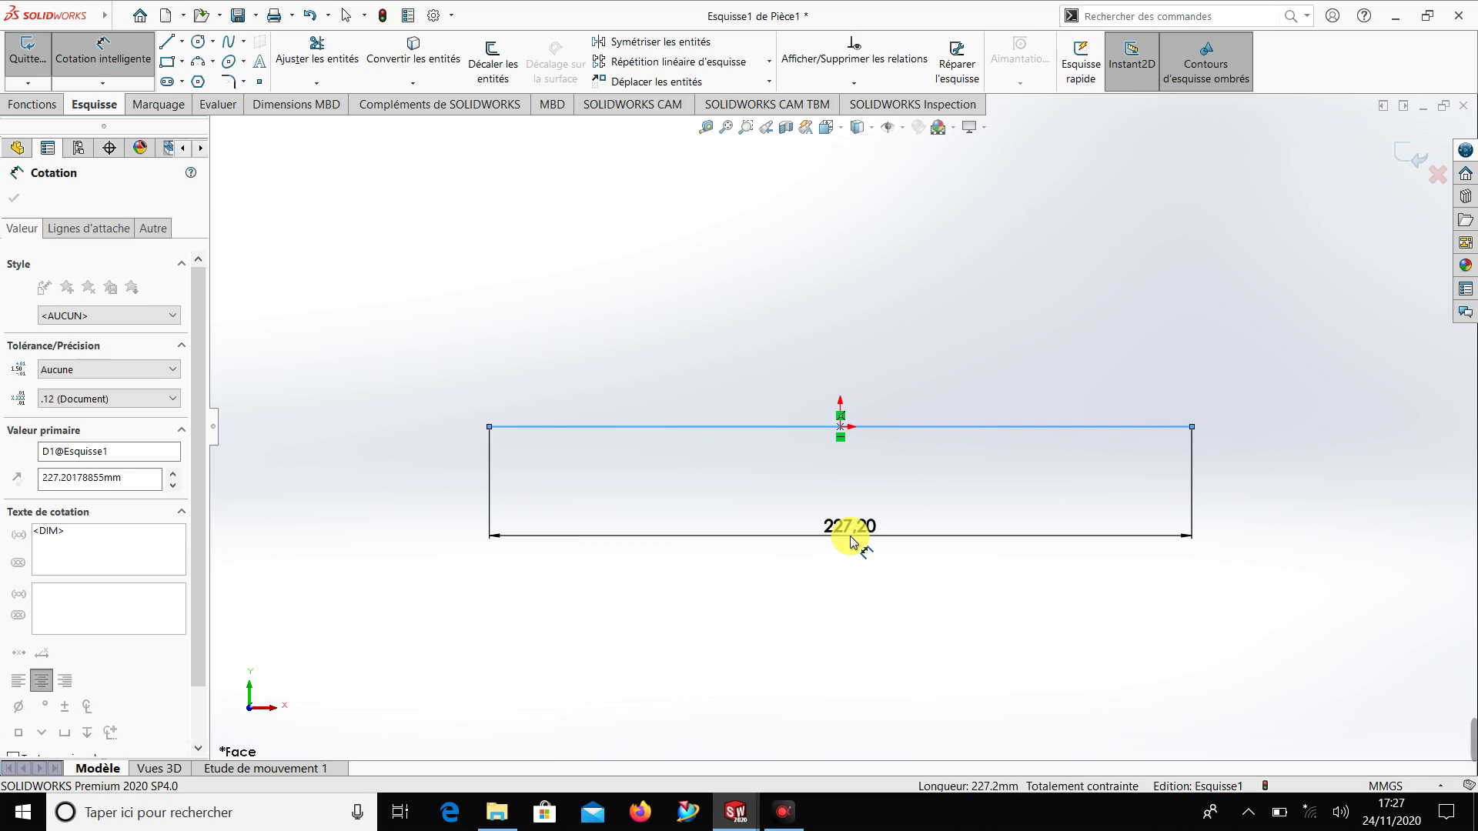
text(120)
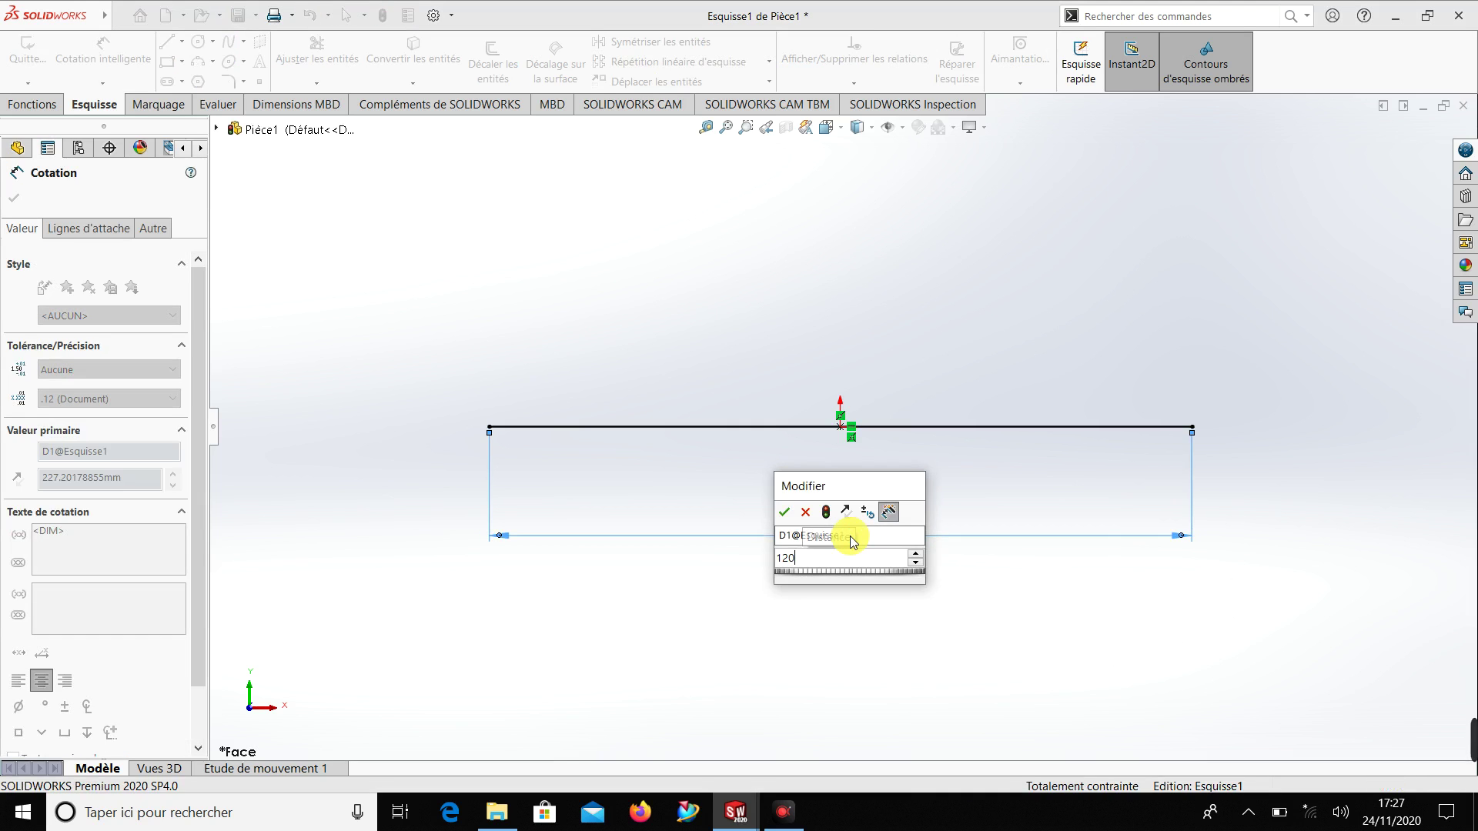
key(Return)
key(Escape)
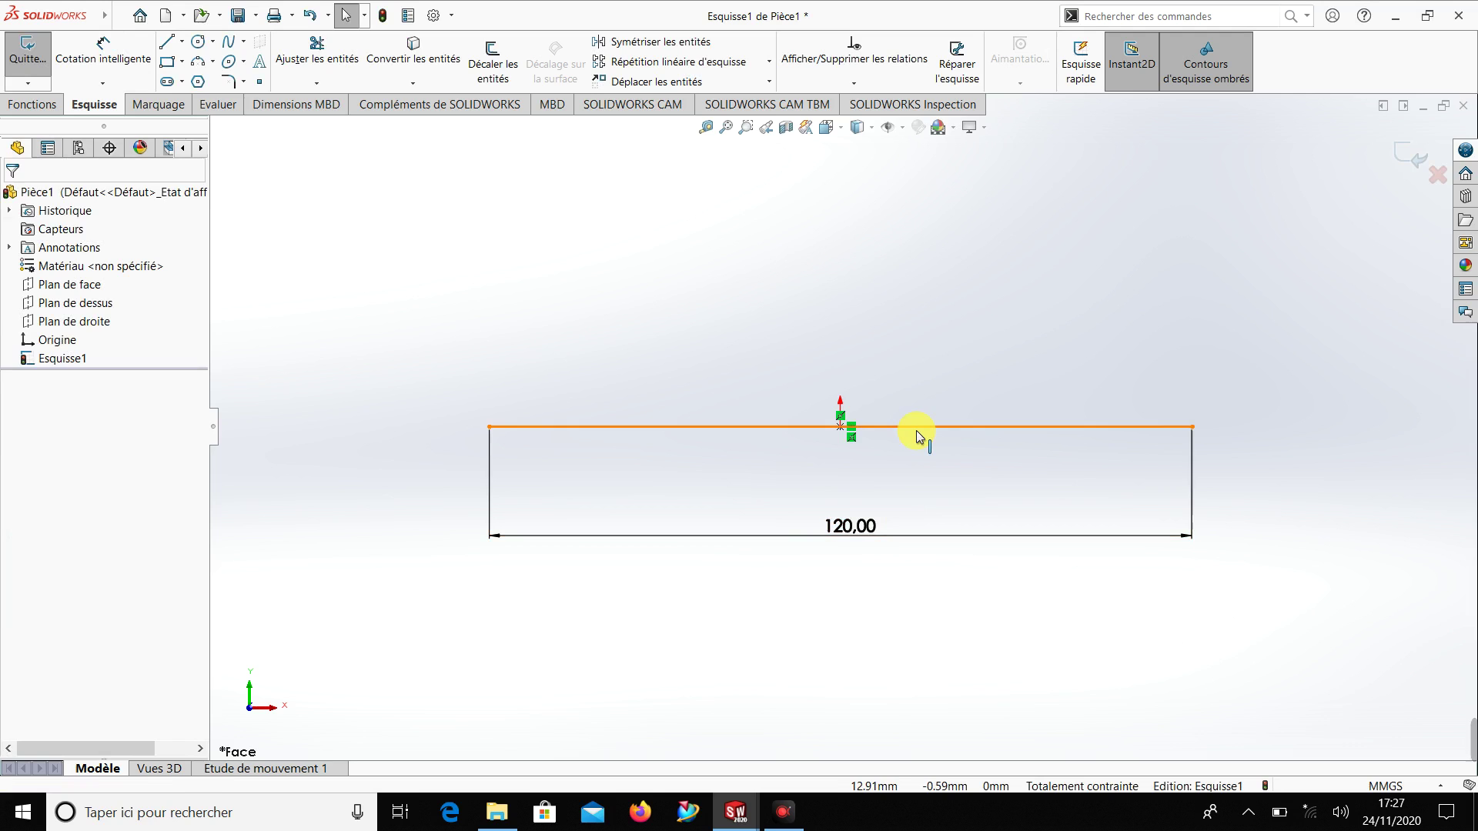
click(915, 427)
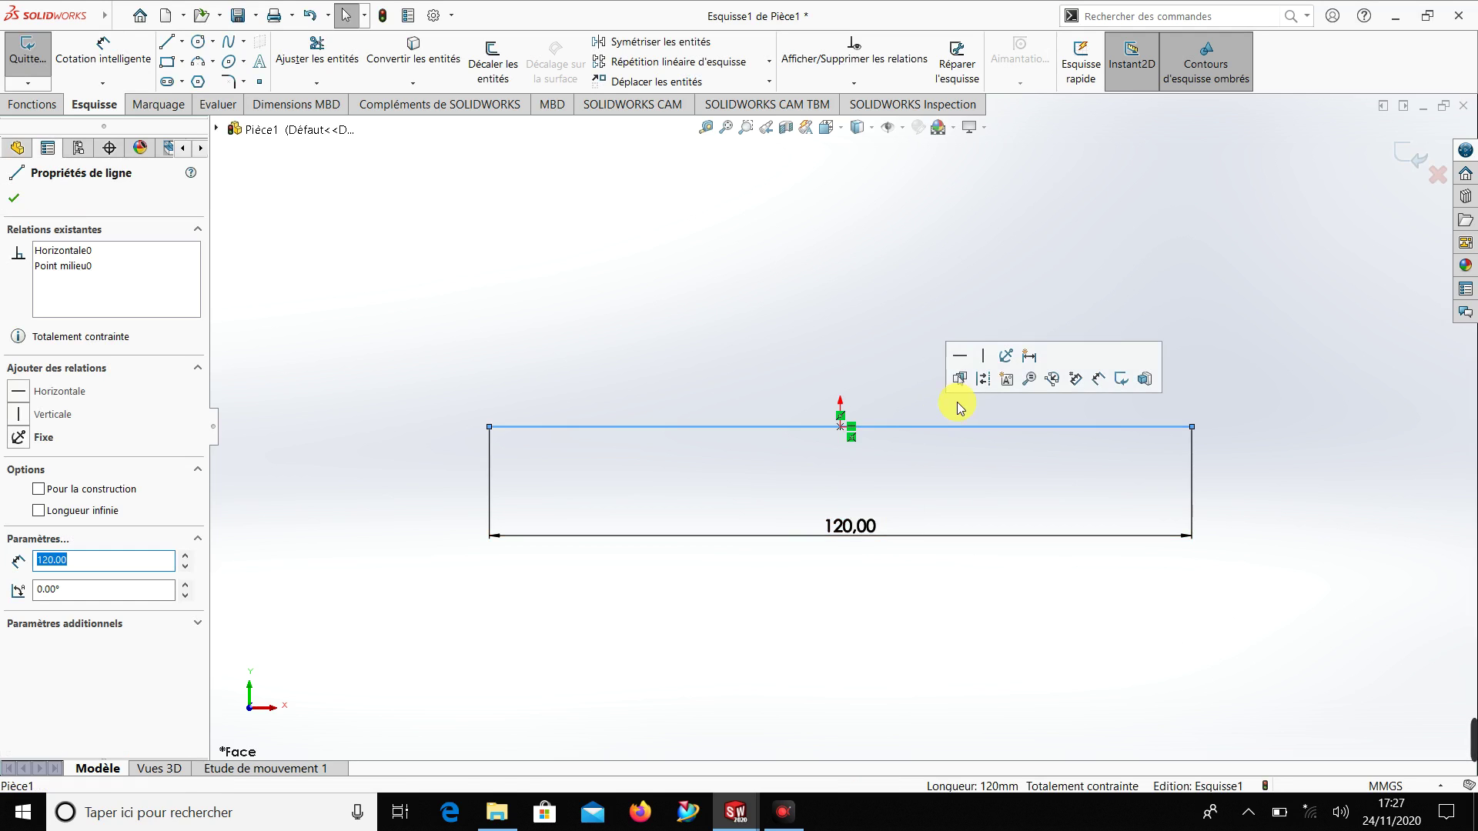
click(985, 380)
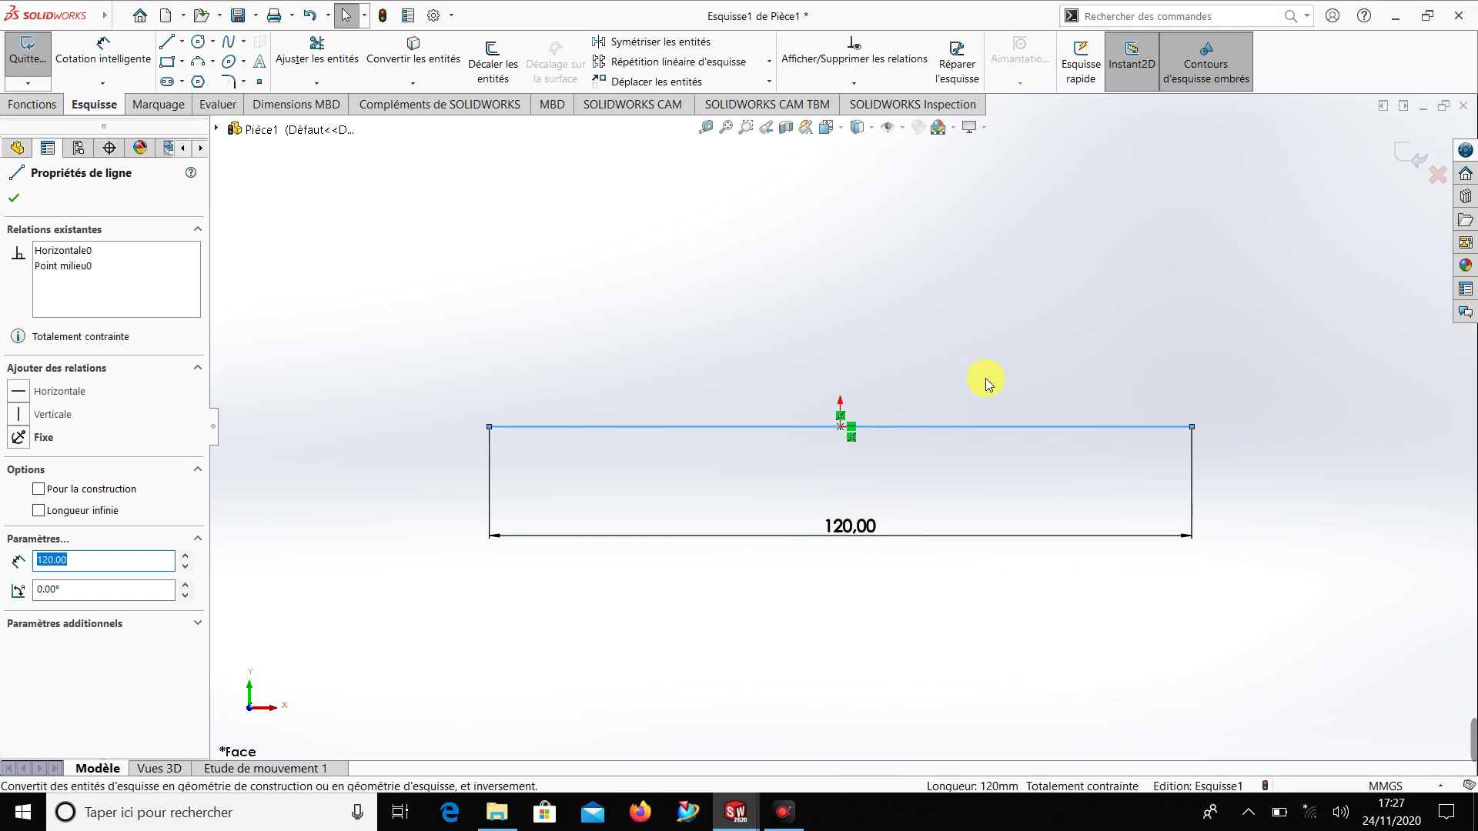
click(635, 304)
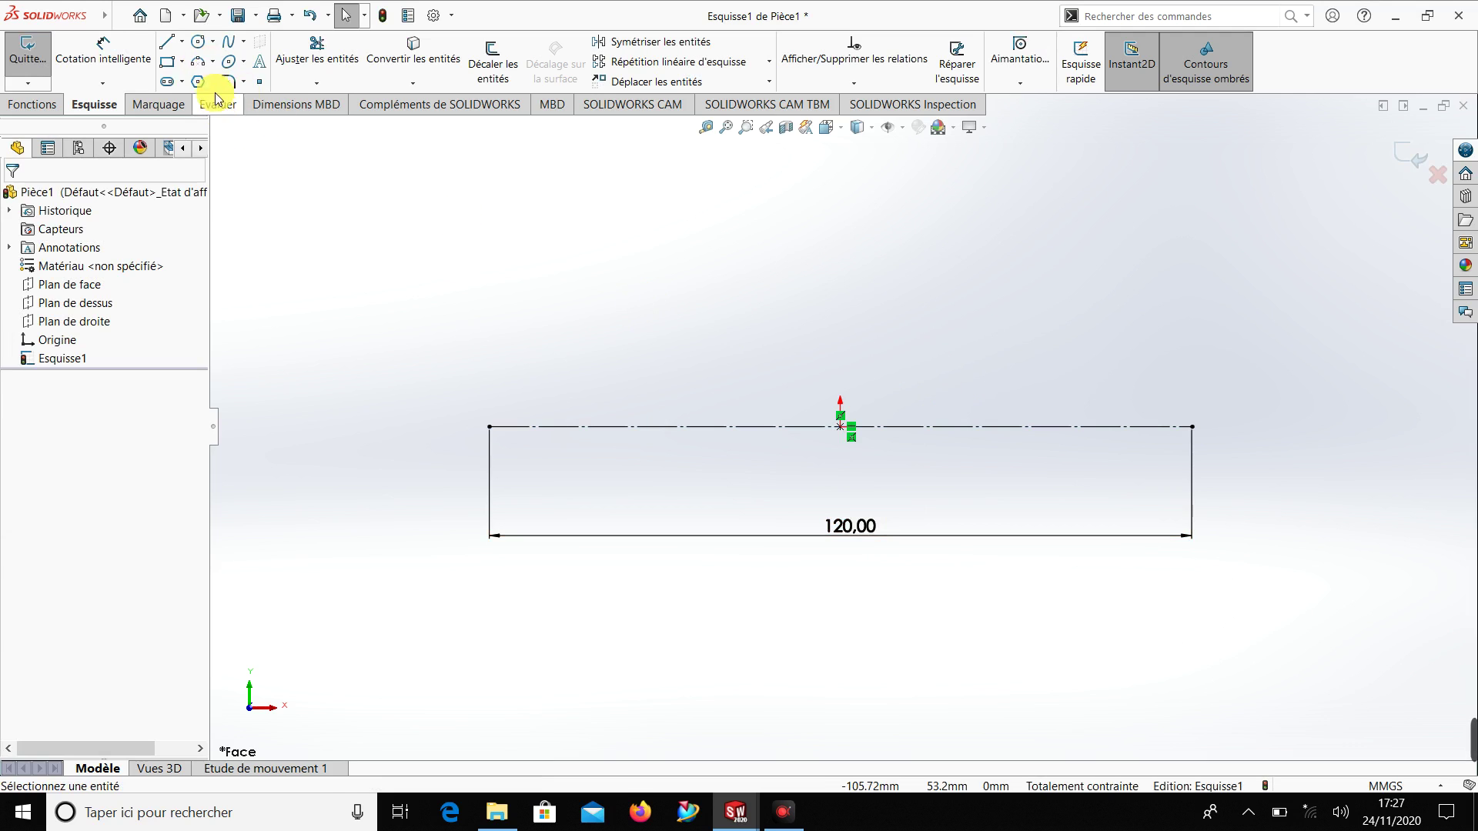
Draw a spline from the baseline's left end, through two arch points, to its right end
click(212, 62)
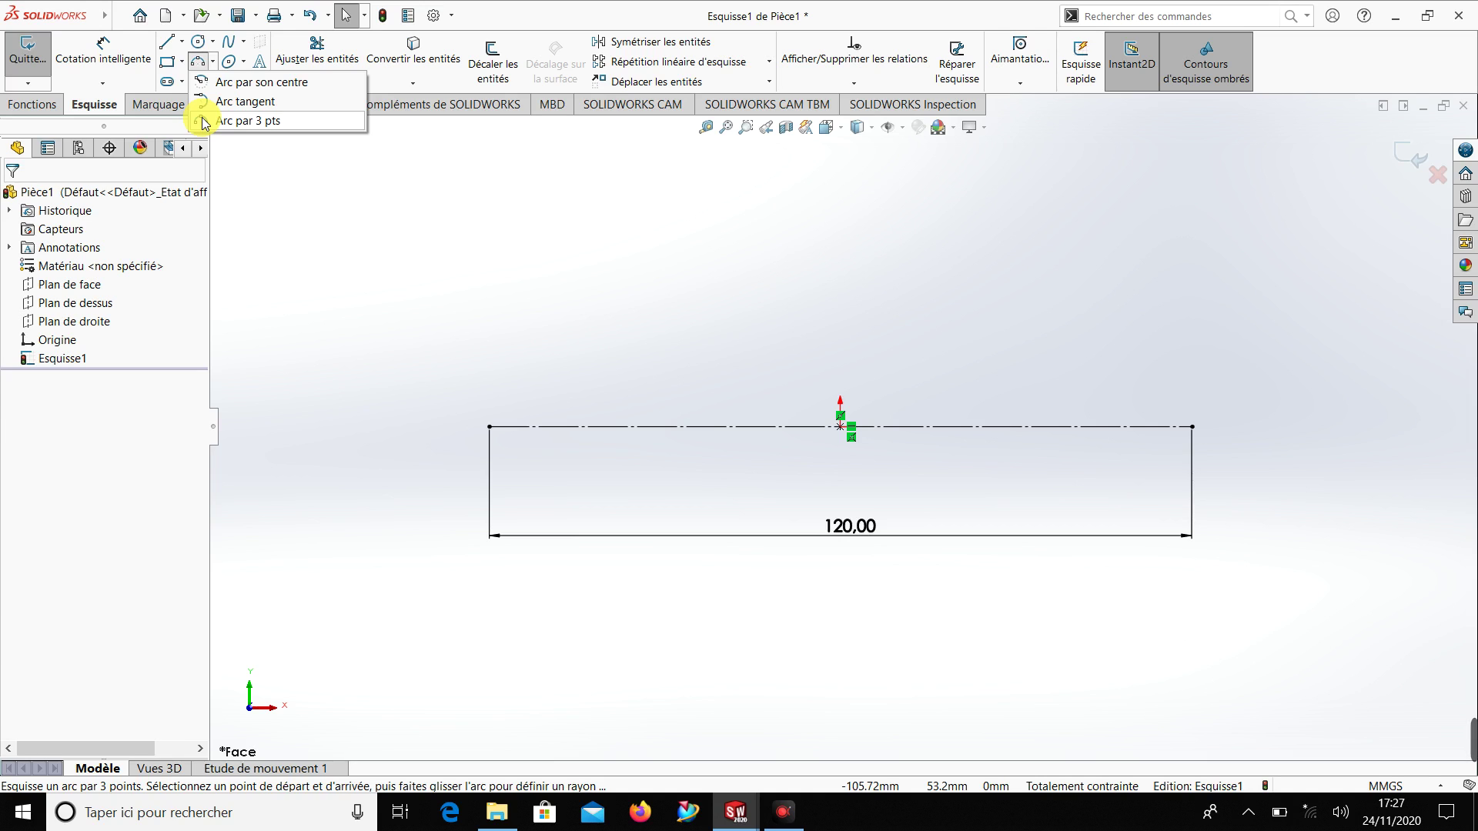
click(246, 45)
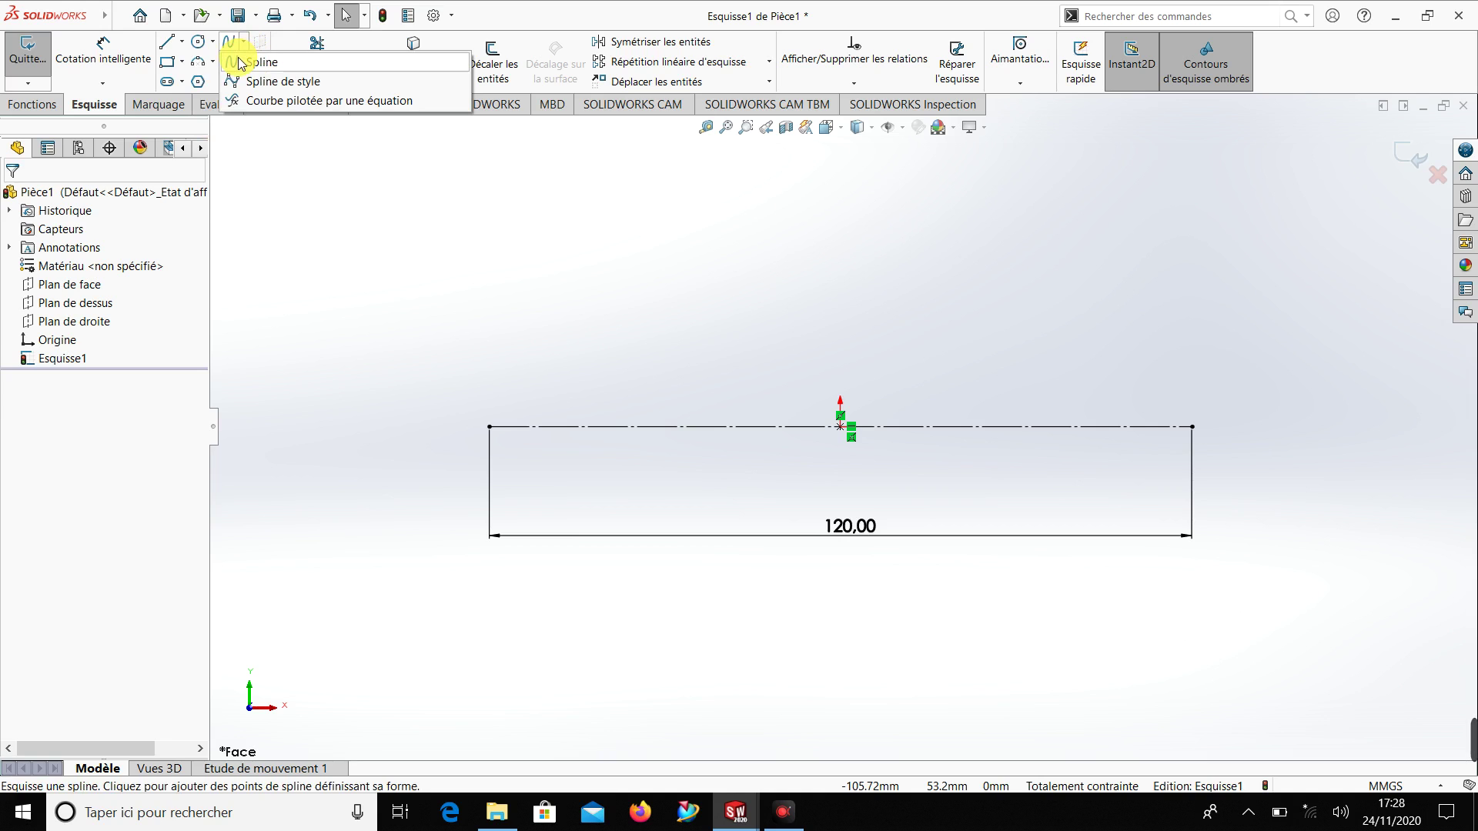
click(242, 63)
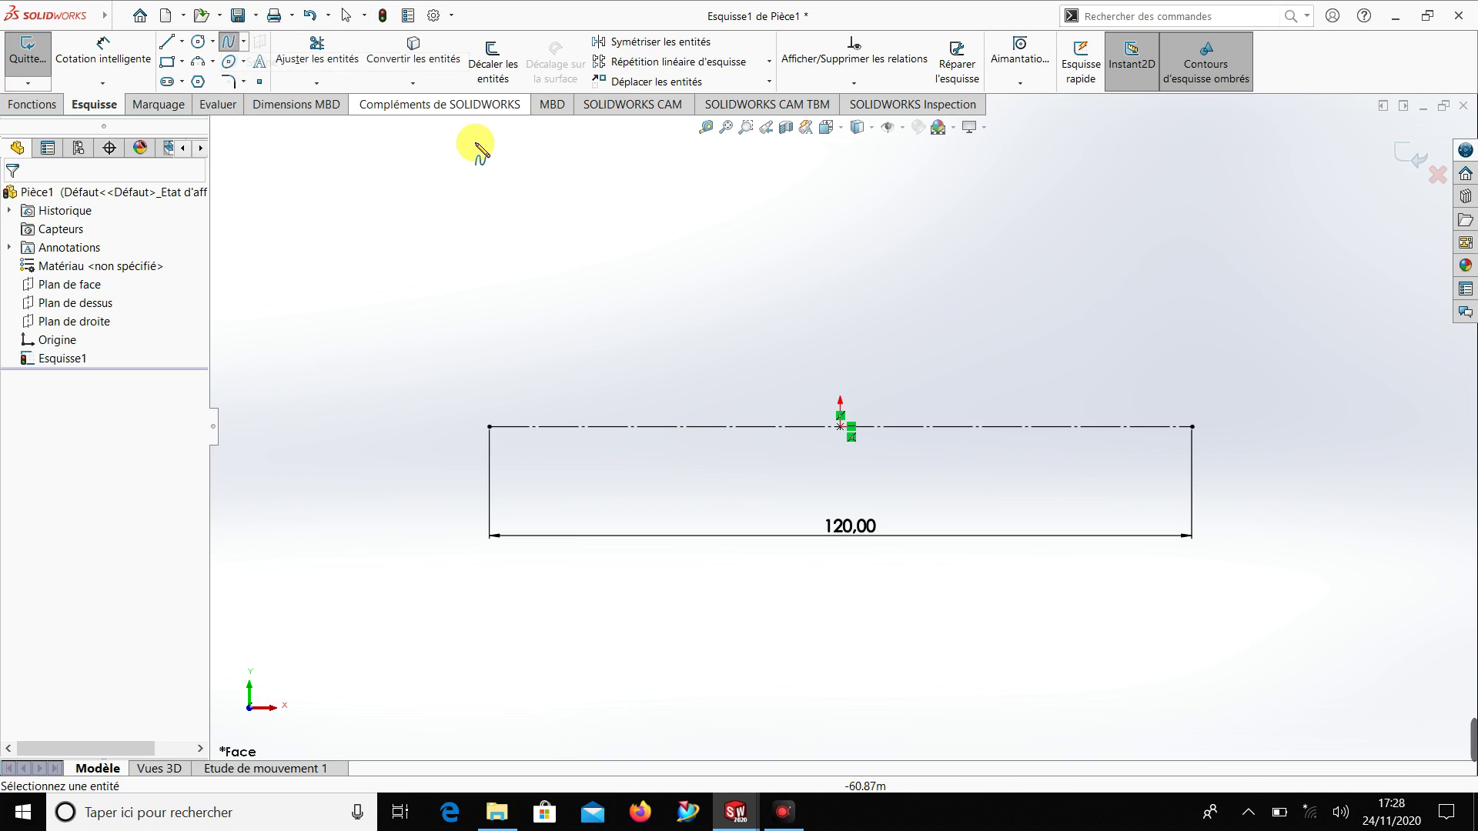
click(489, 427)
click(663, 306)
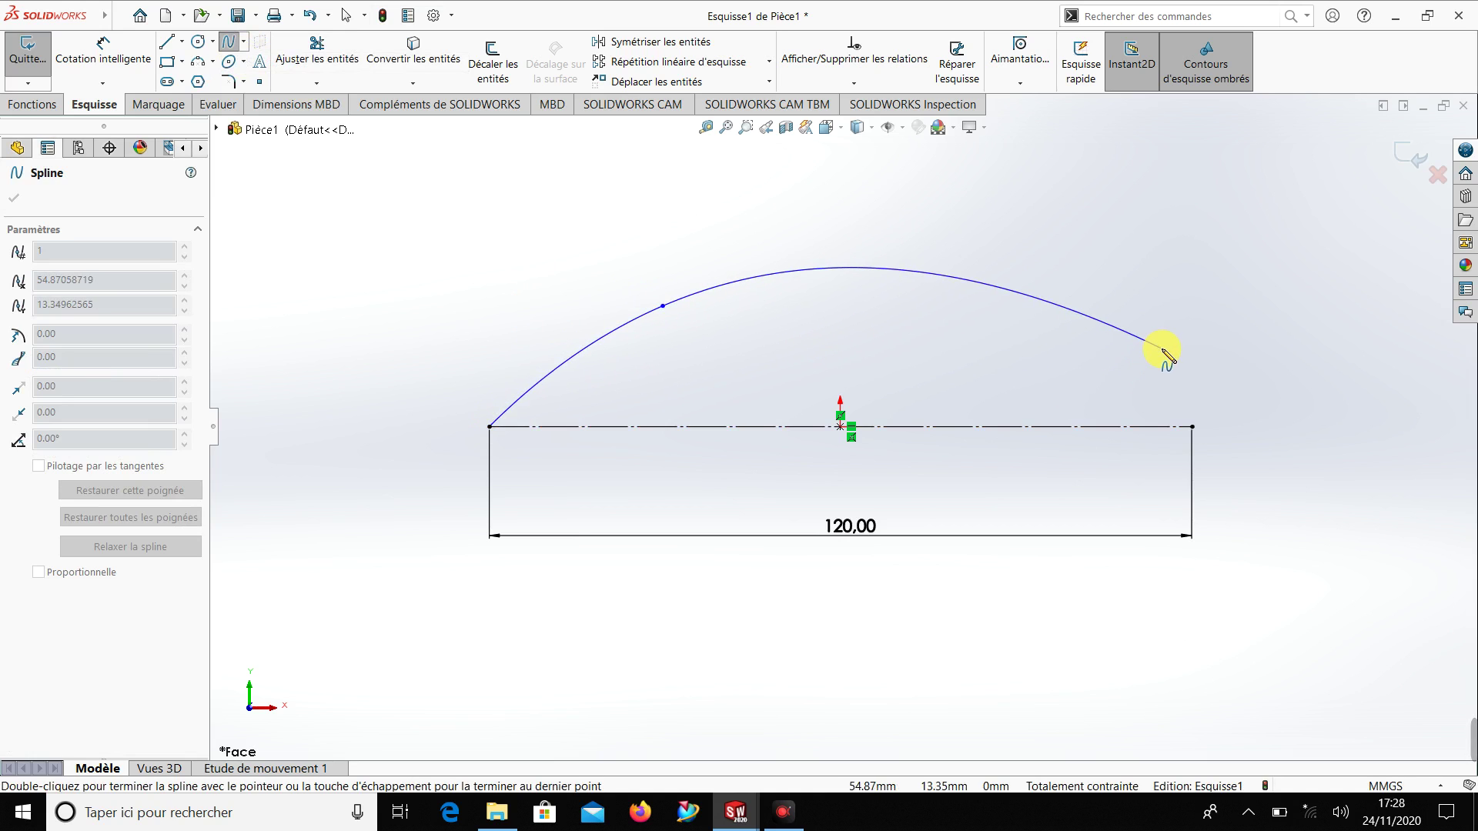
click(1118, 335)
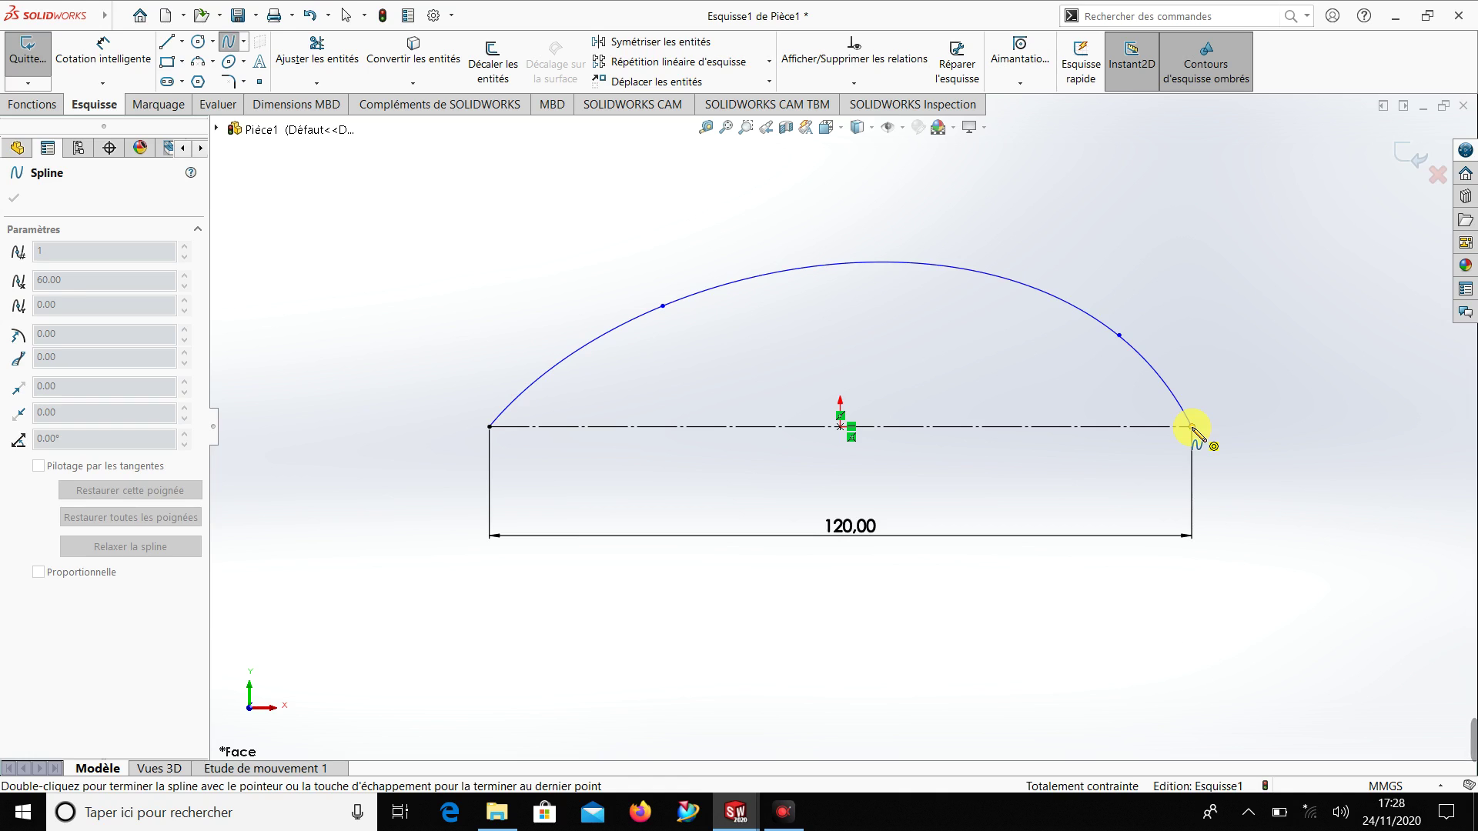
double_click(1193, 428)
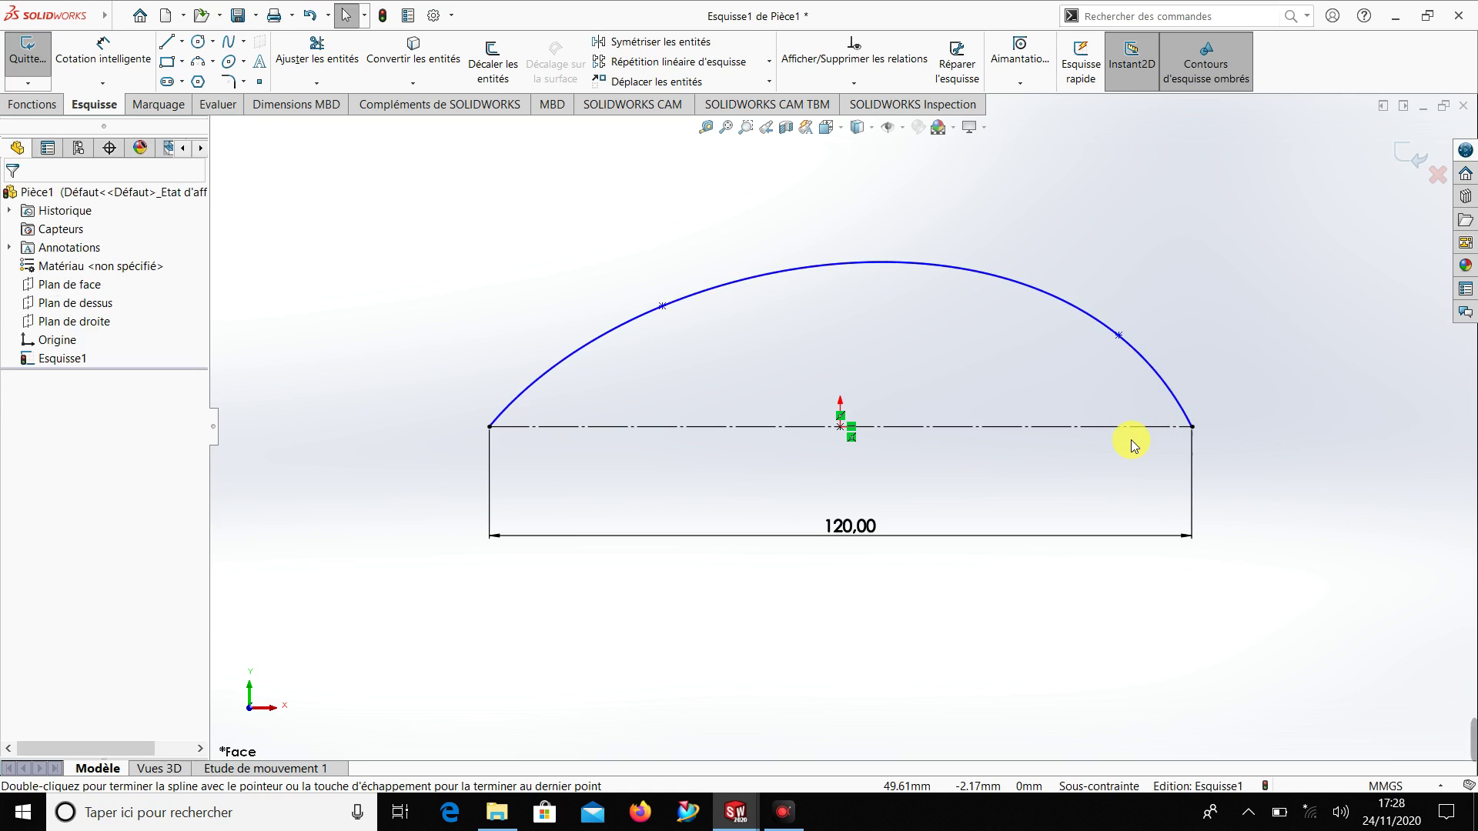
Place the left spline control point 30 mm horizontally from the arch's left end
click(80, 63)
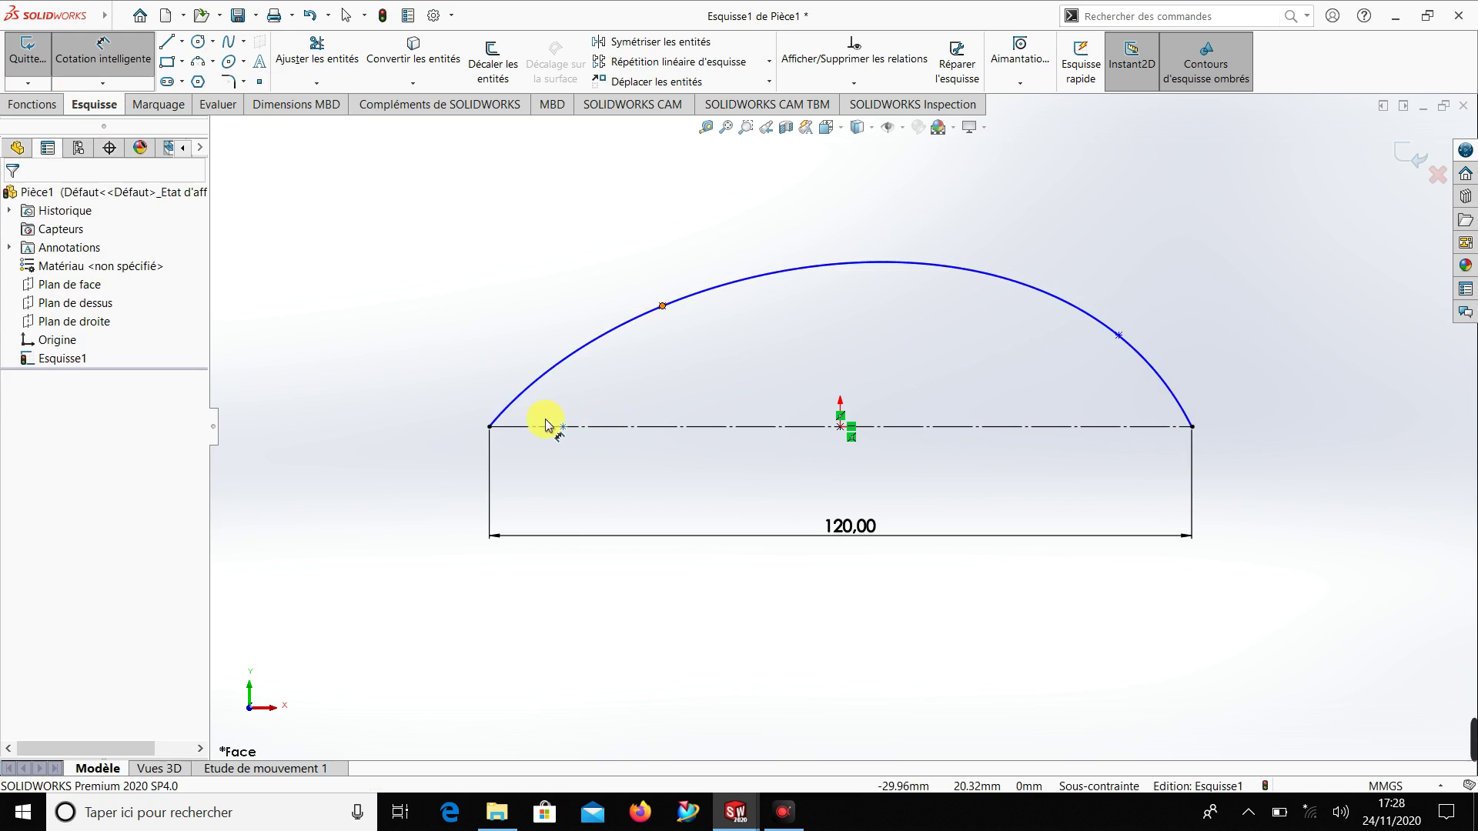
click(490, 427)
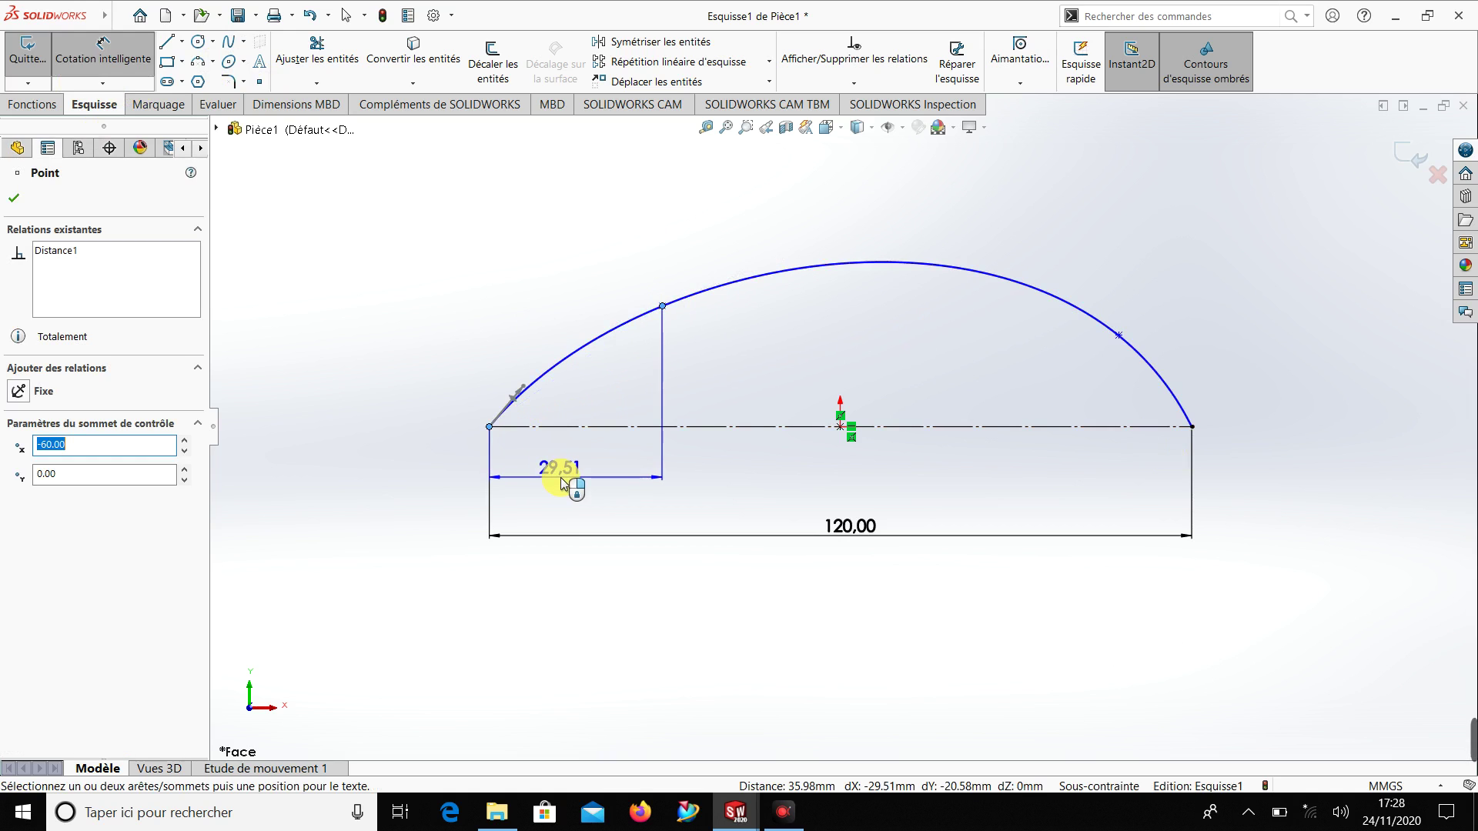
click(562, 480)
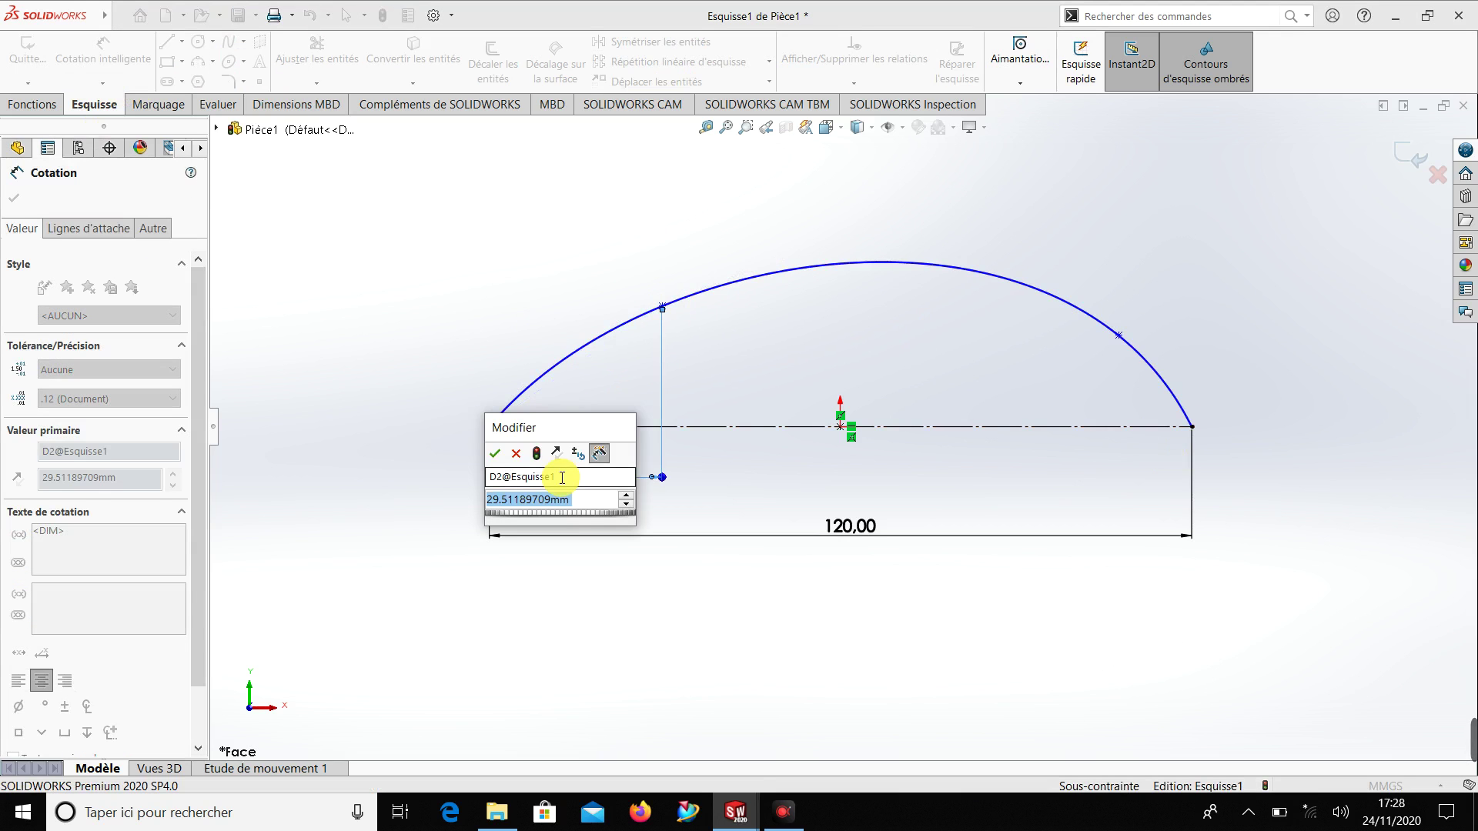
text(30)
key(Return)
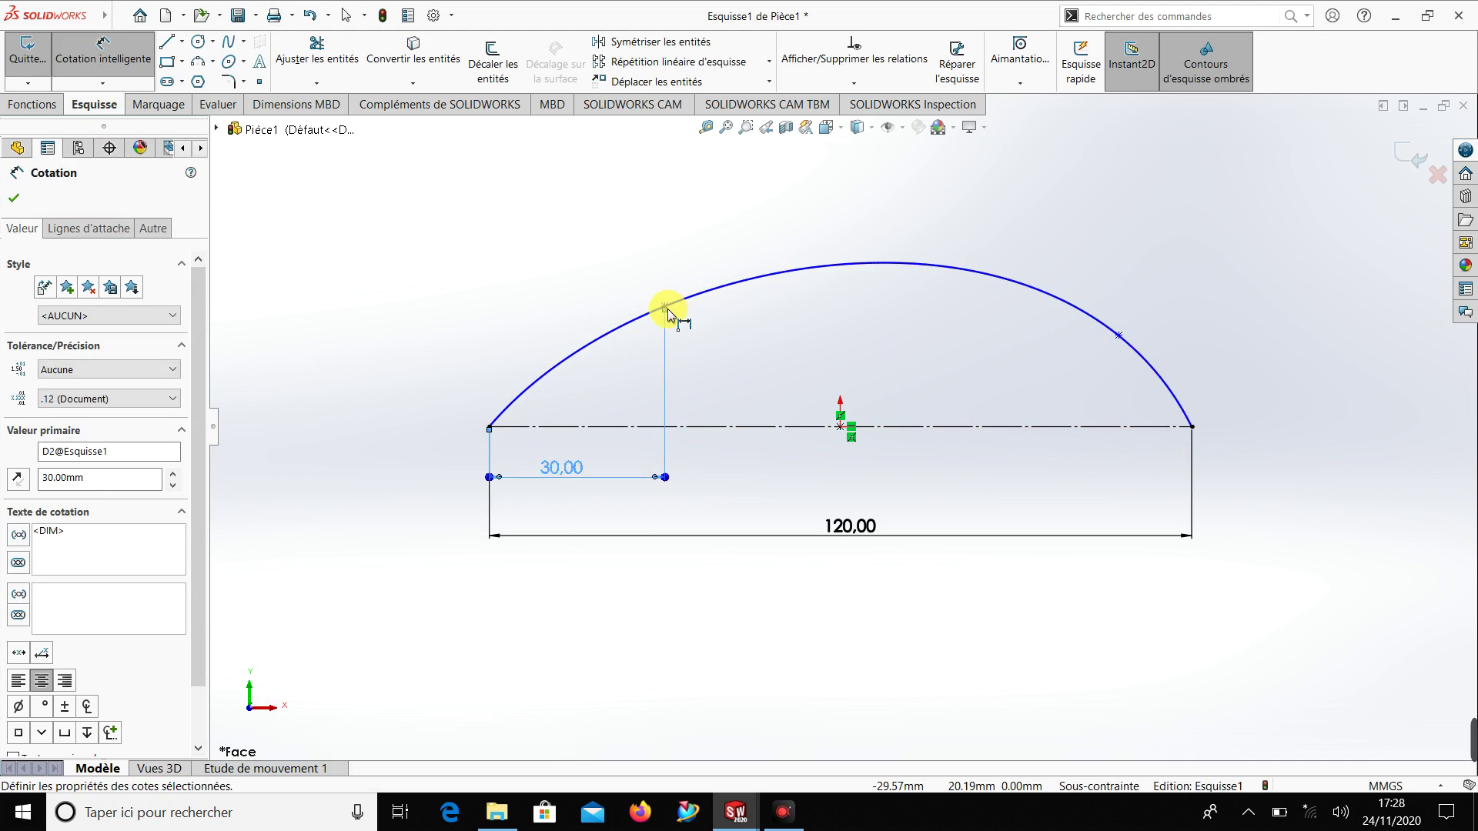
key(Escape)
drag(667, 311, 743, 315)
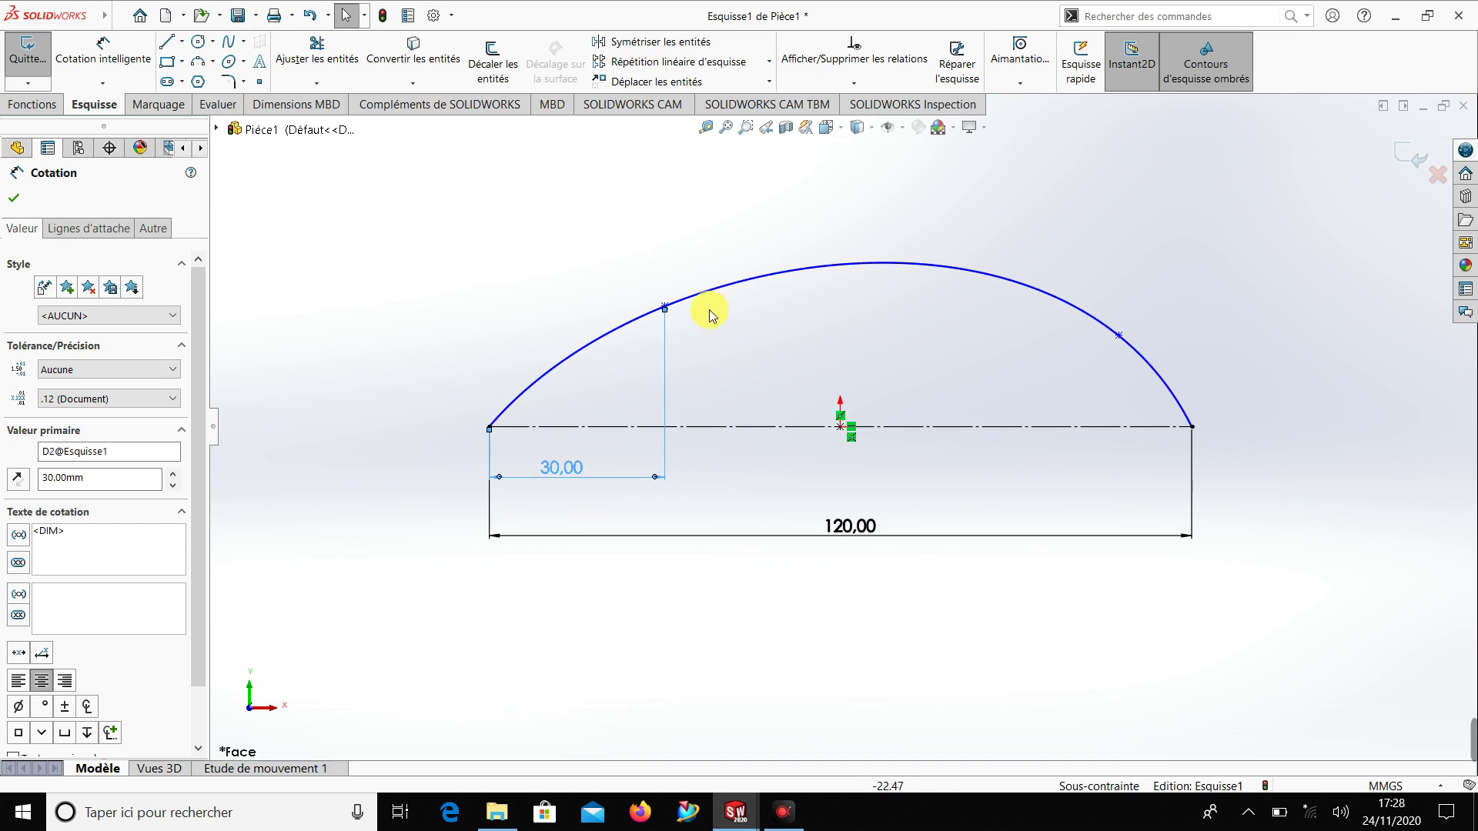
Set the left control point's height to 20 mm above the left end
right_drag(550, 311, 551, 225)
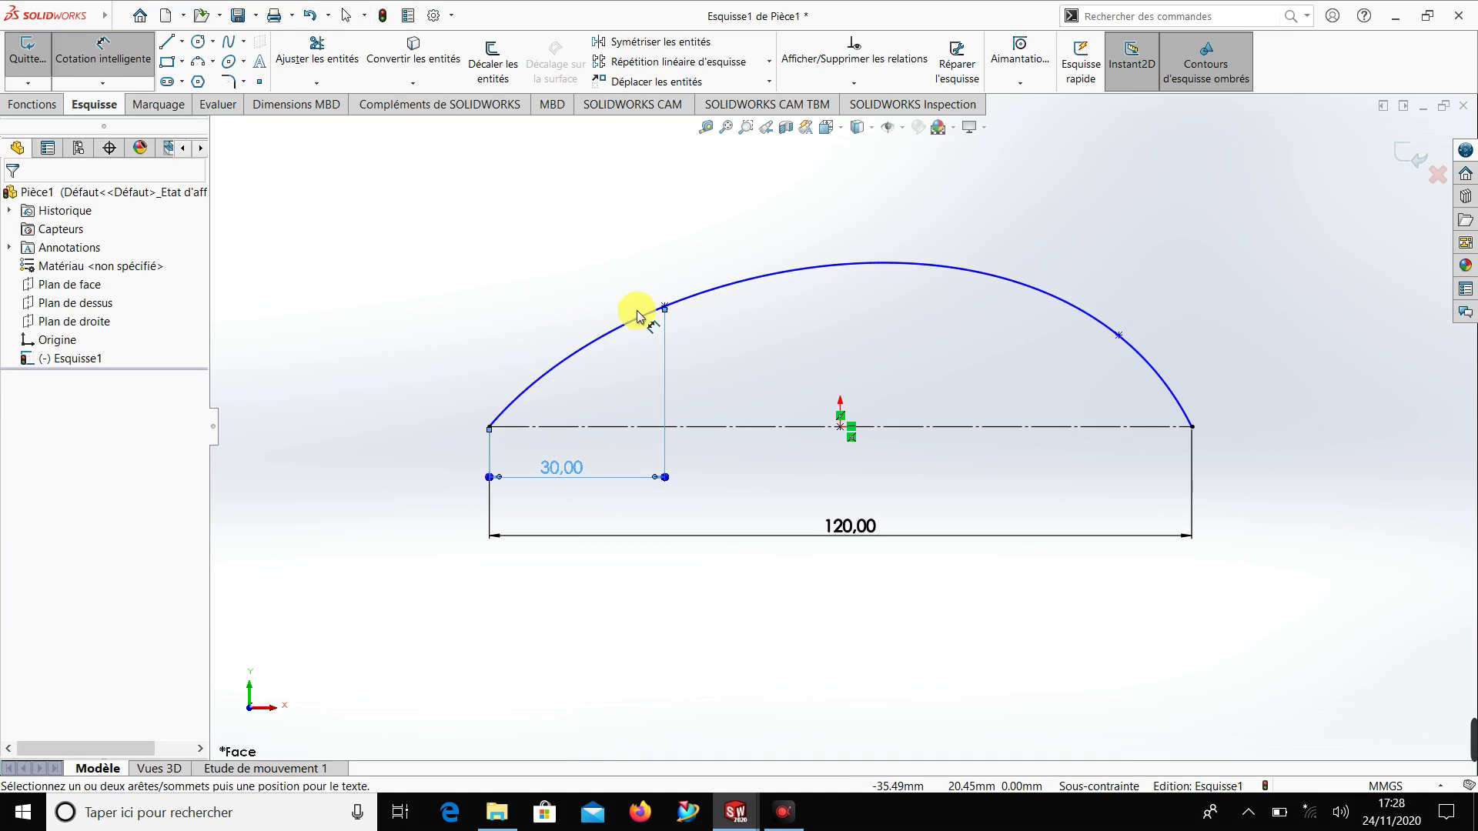
click(667, 310)
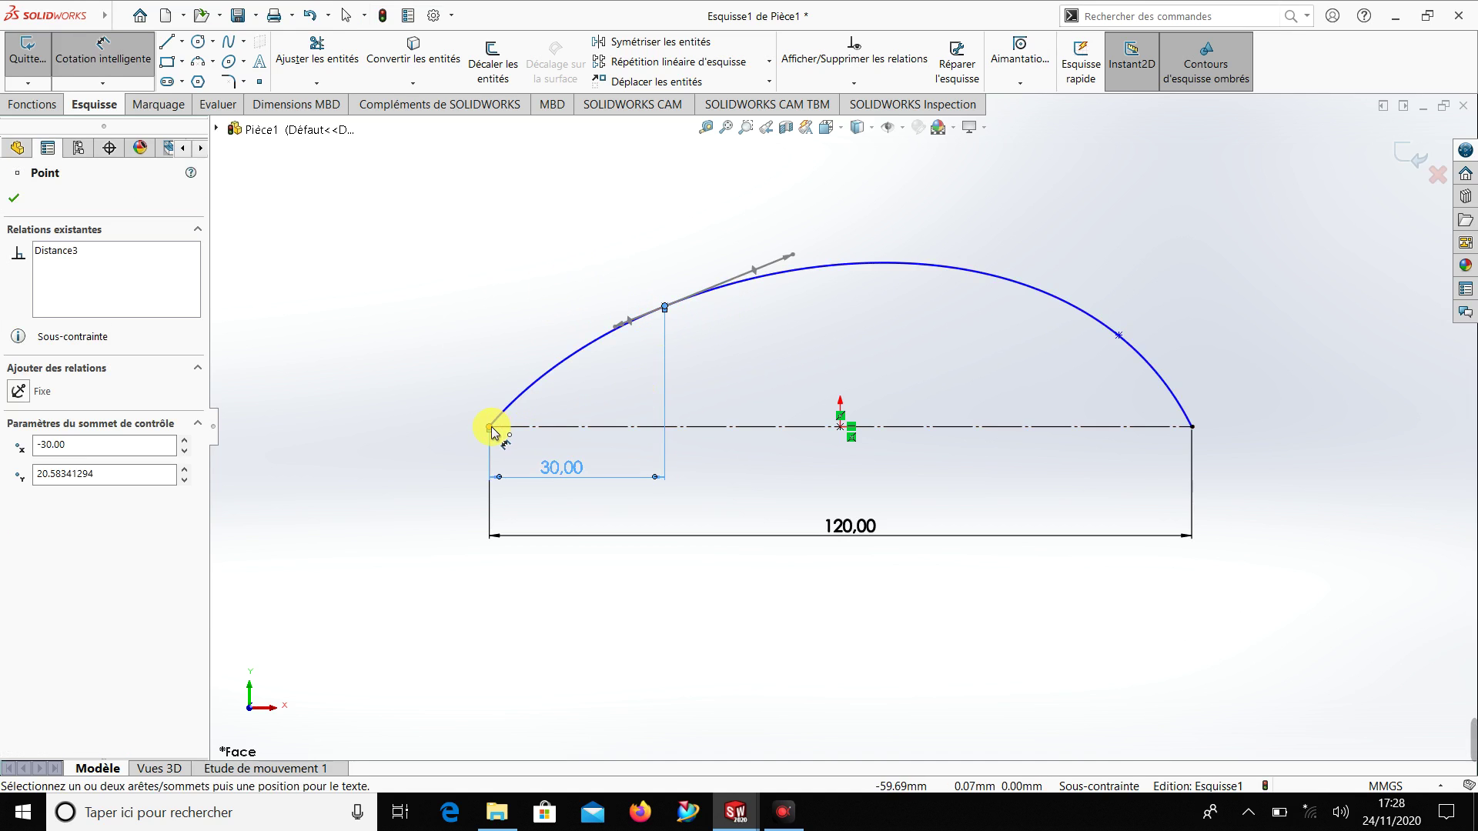
click(489, 427)
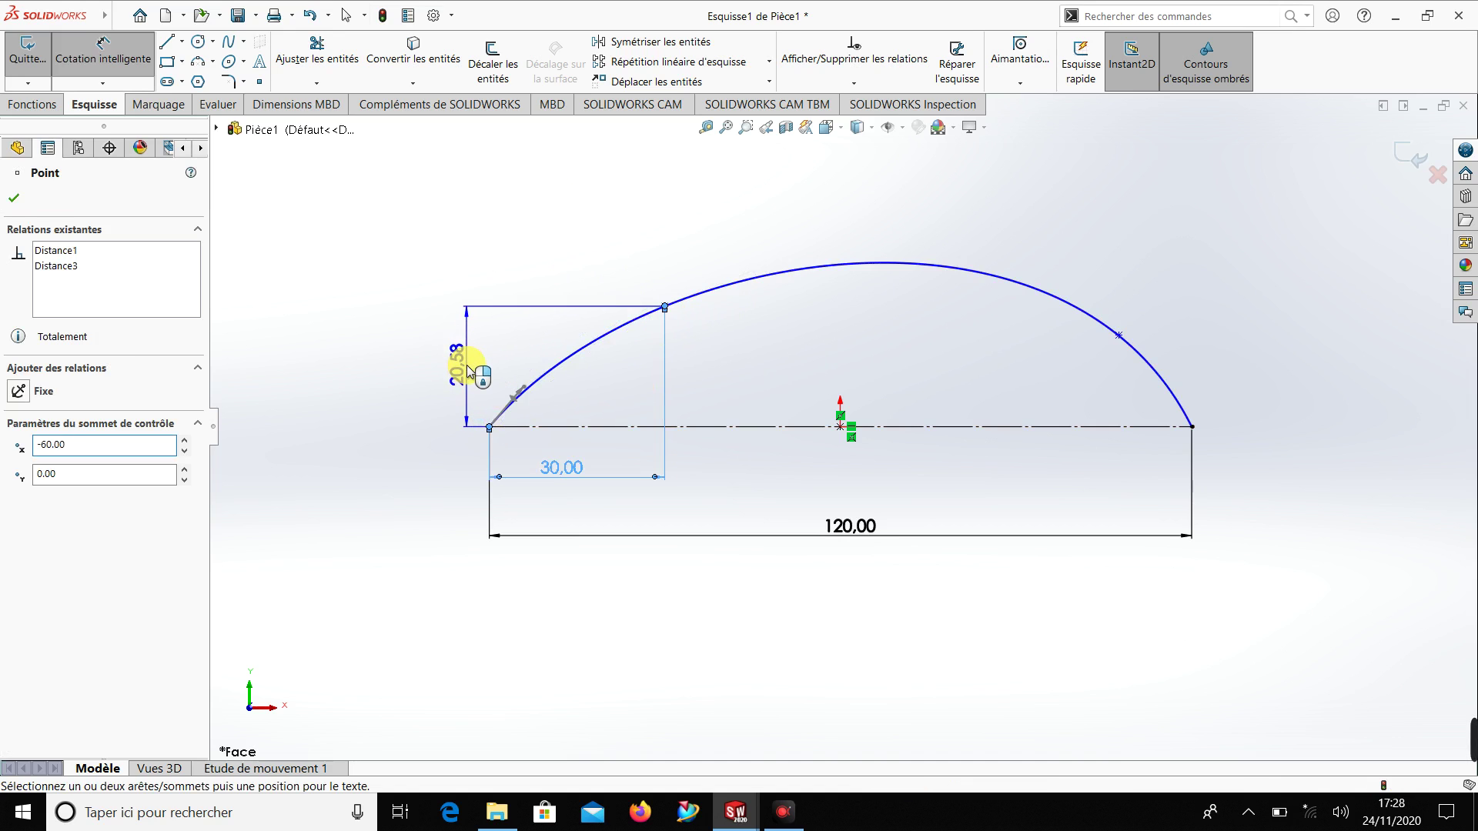
click(467, 372)
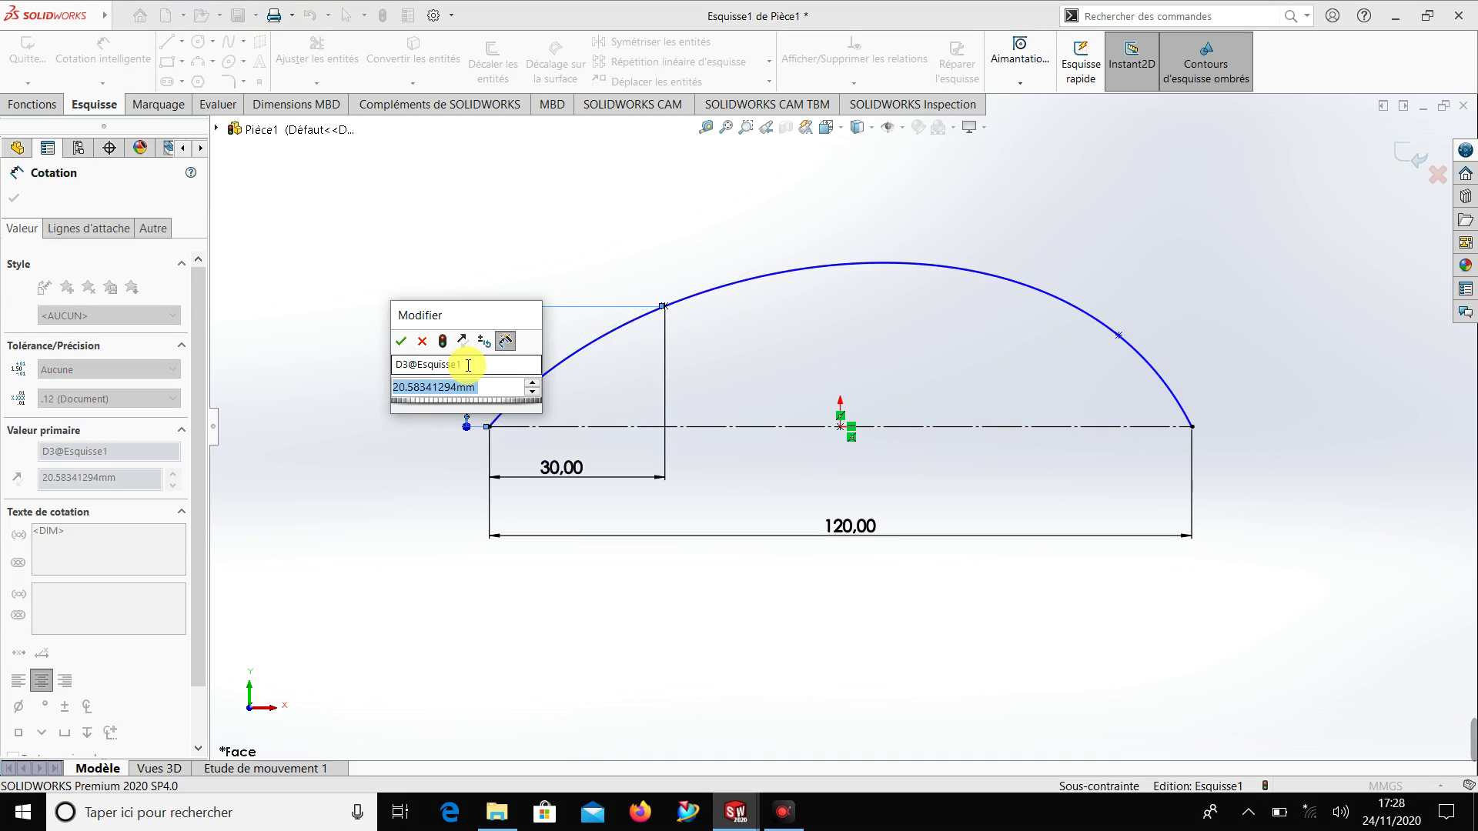
text(20)
key(Return)
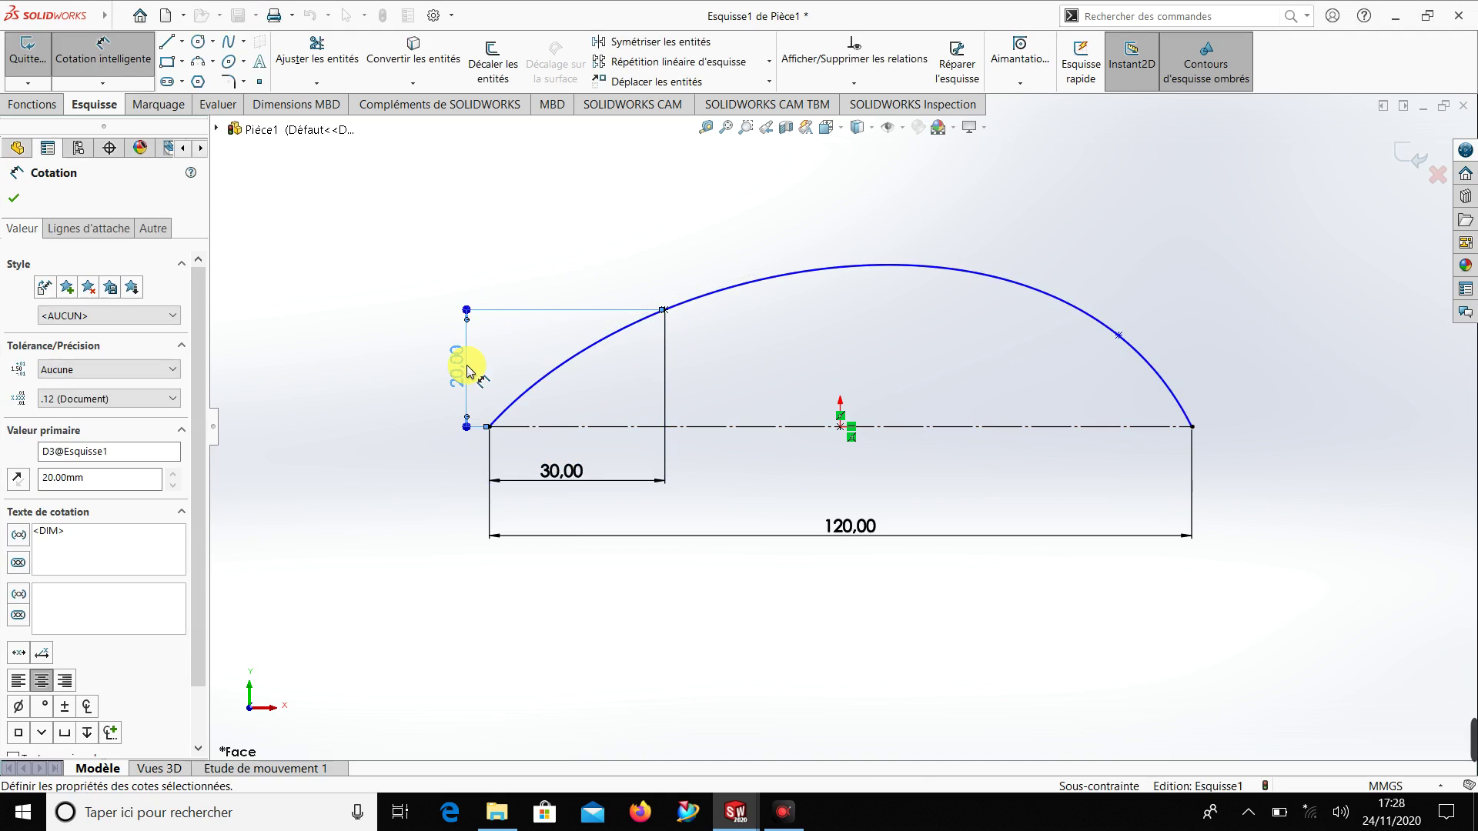
key(Escape)
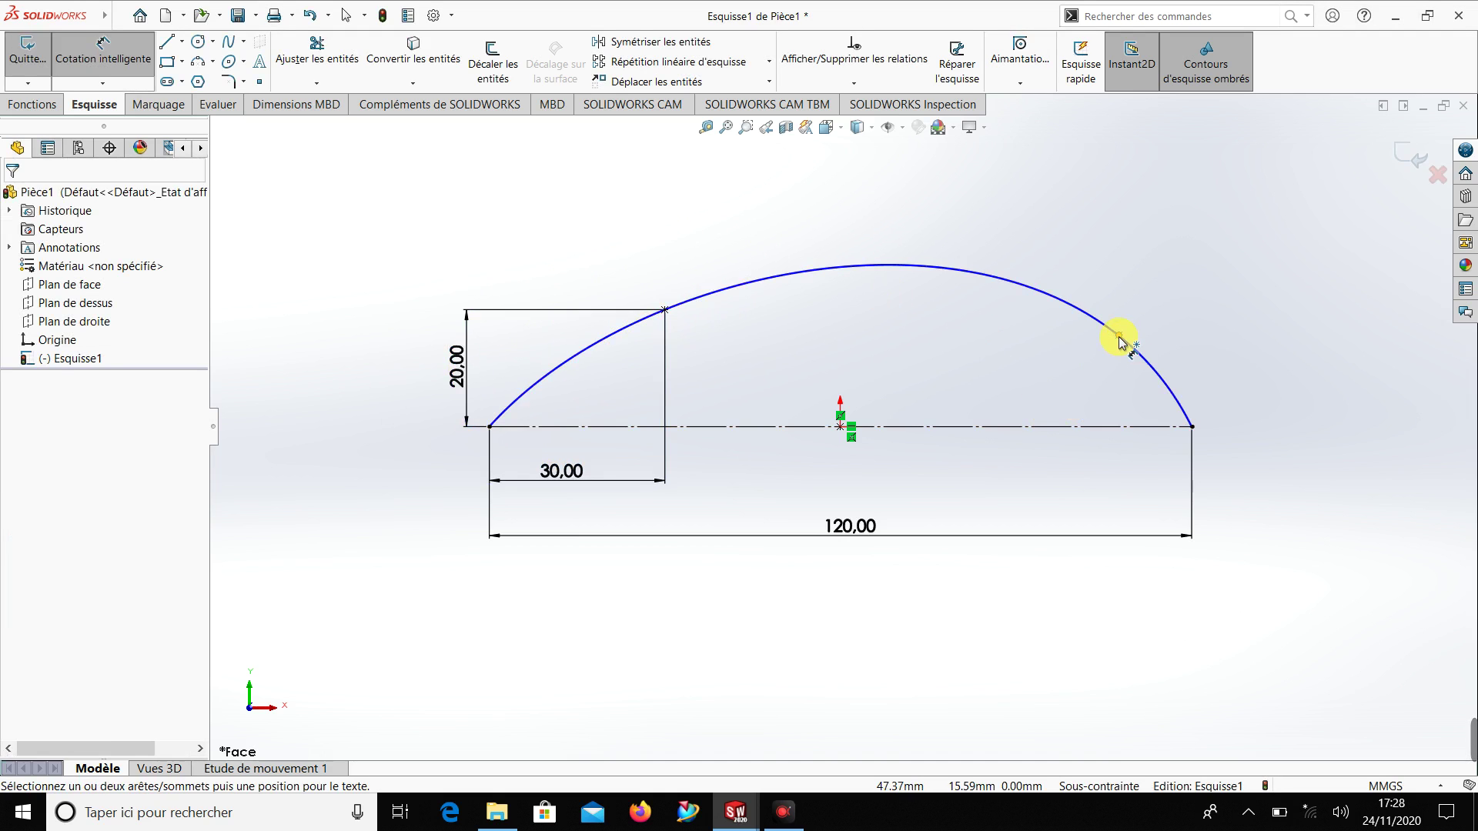
Place the right control point 15 mm horizontally from the arch's right end
click(1119, 336)
click(1192, 428)
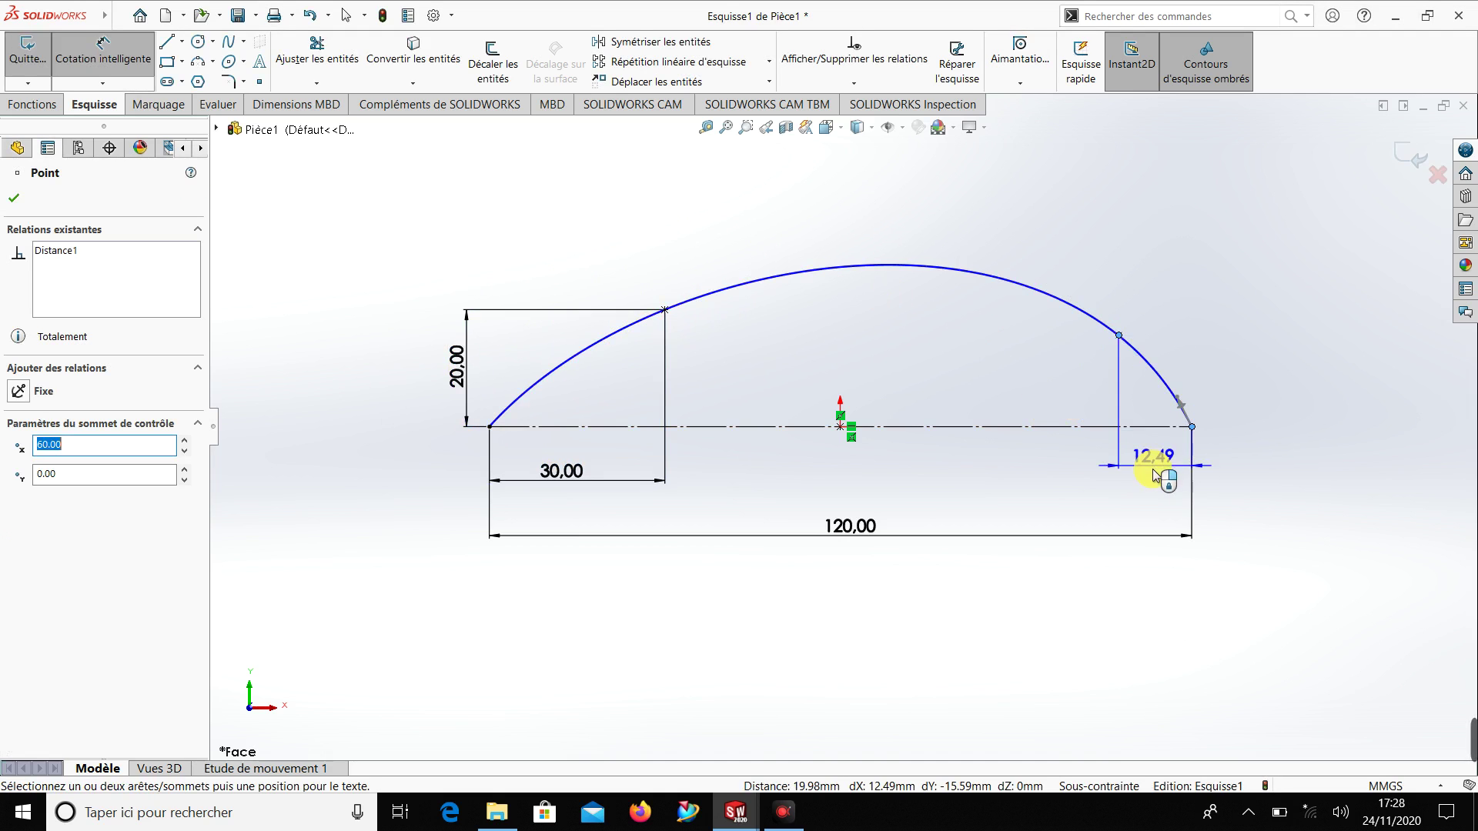
click(1154, 474)
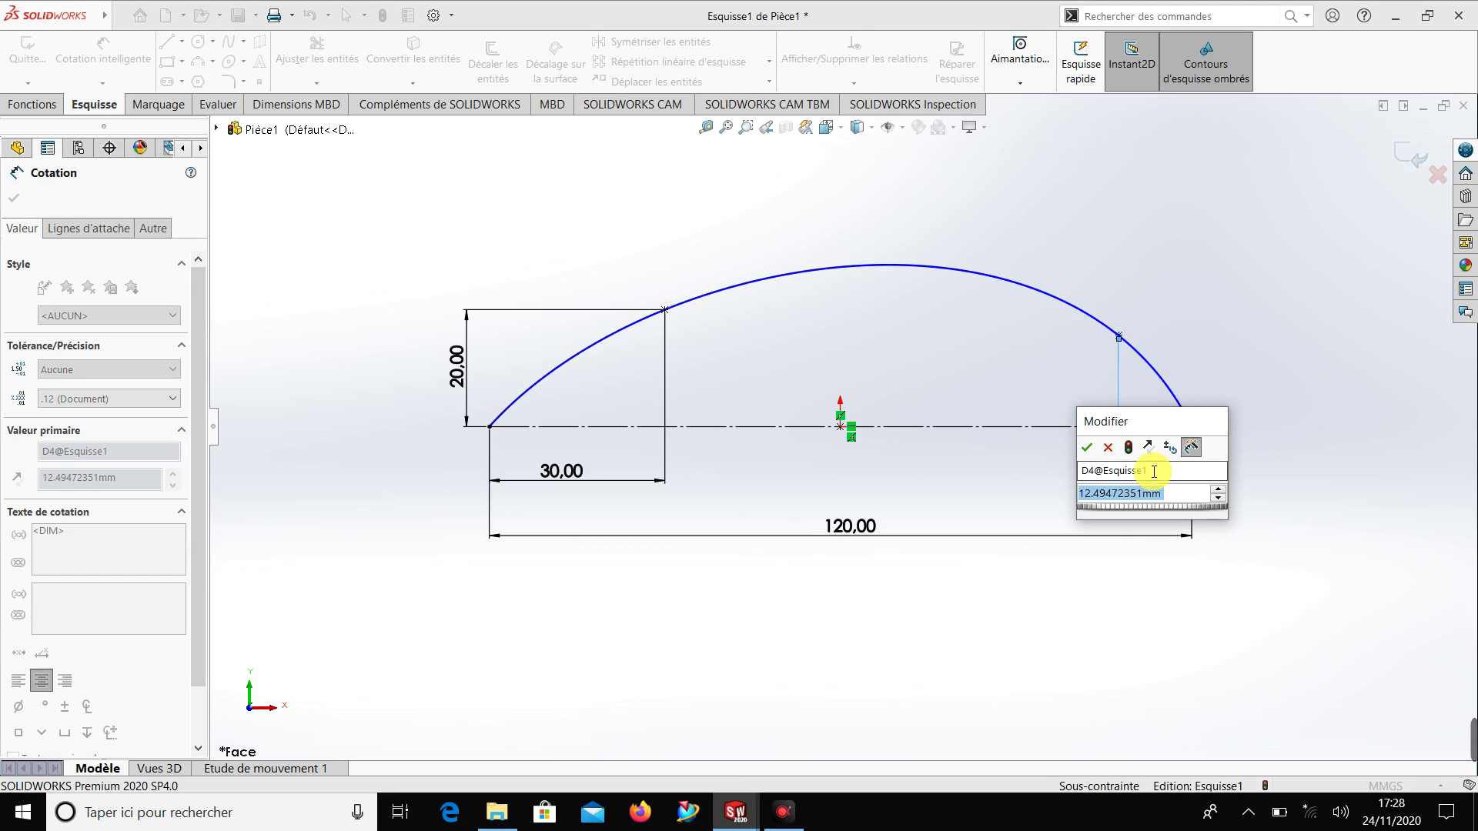
text(30)
key(Return)
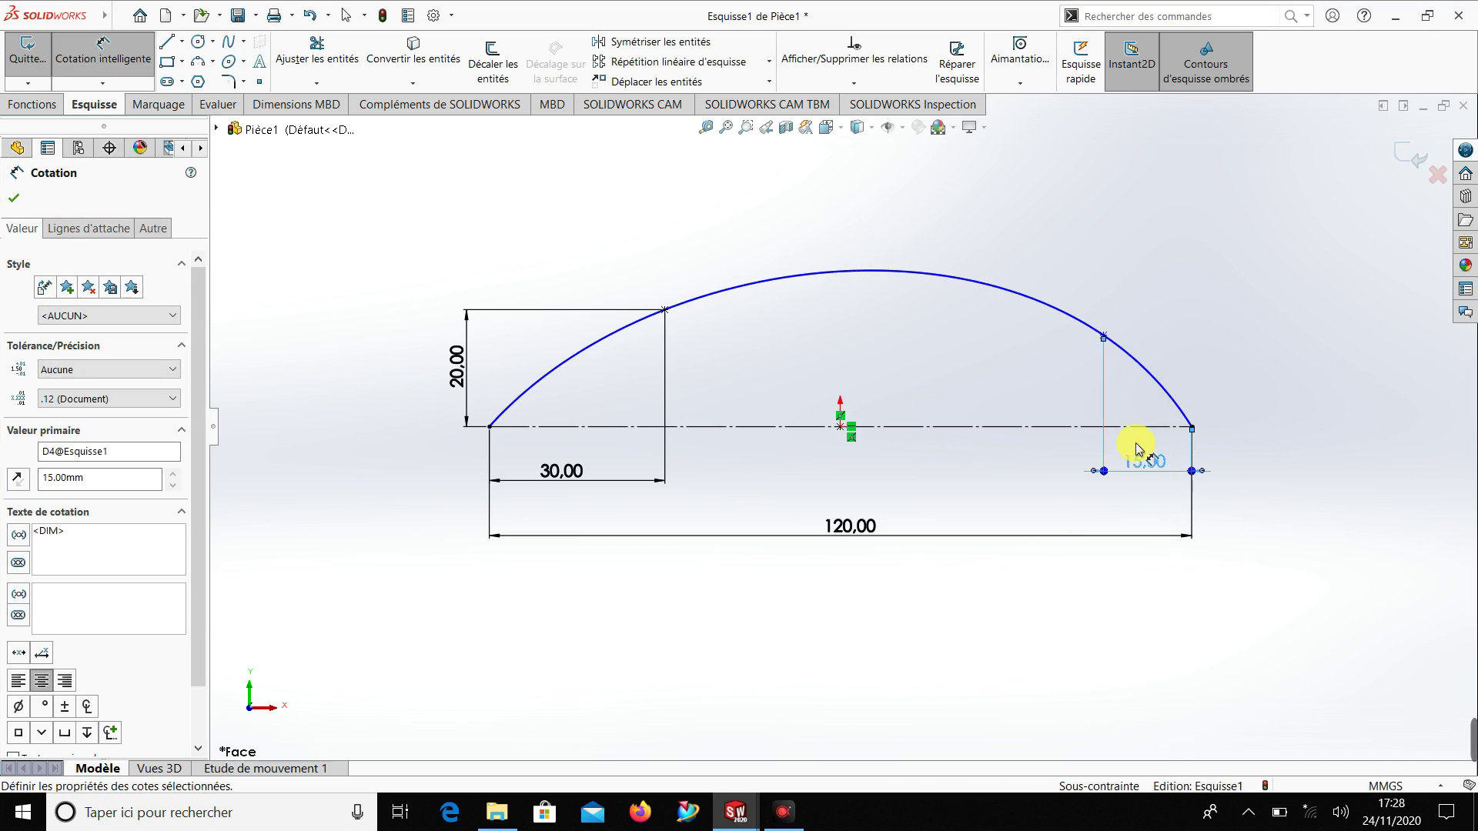
Set the right control point's height to 15 mm, fully constraining Esquisse1
click(1105, 338)
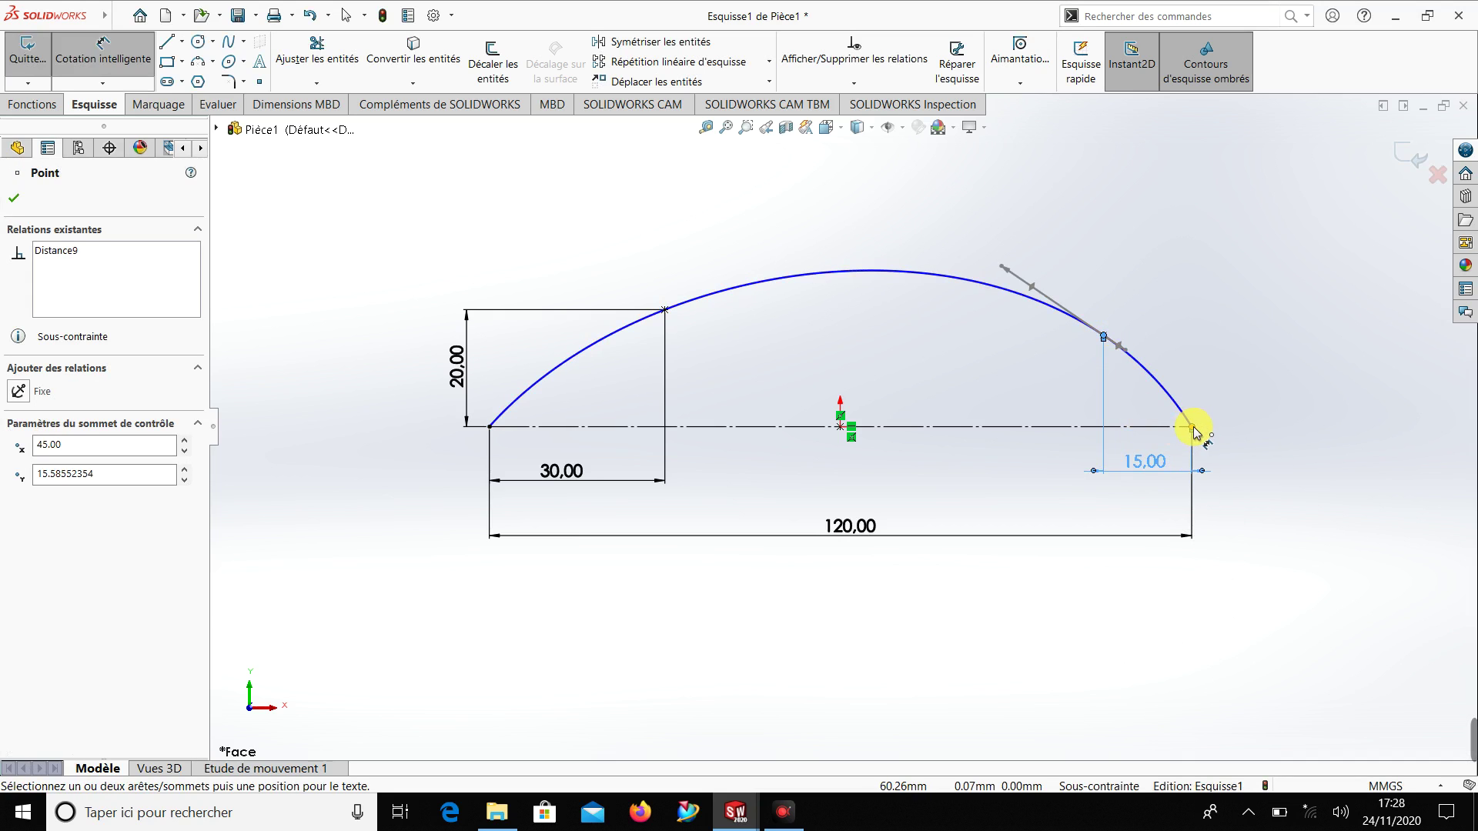
click(1192, 427)
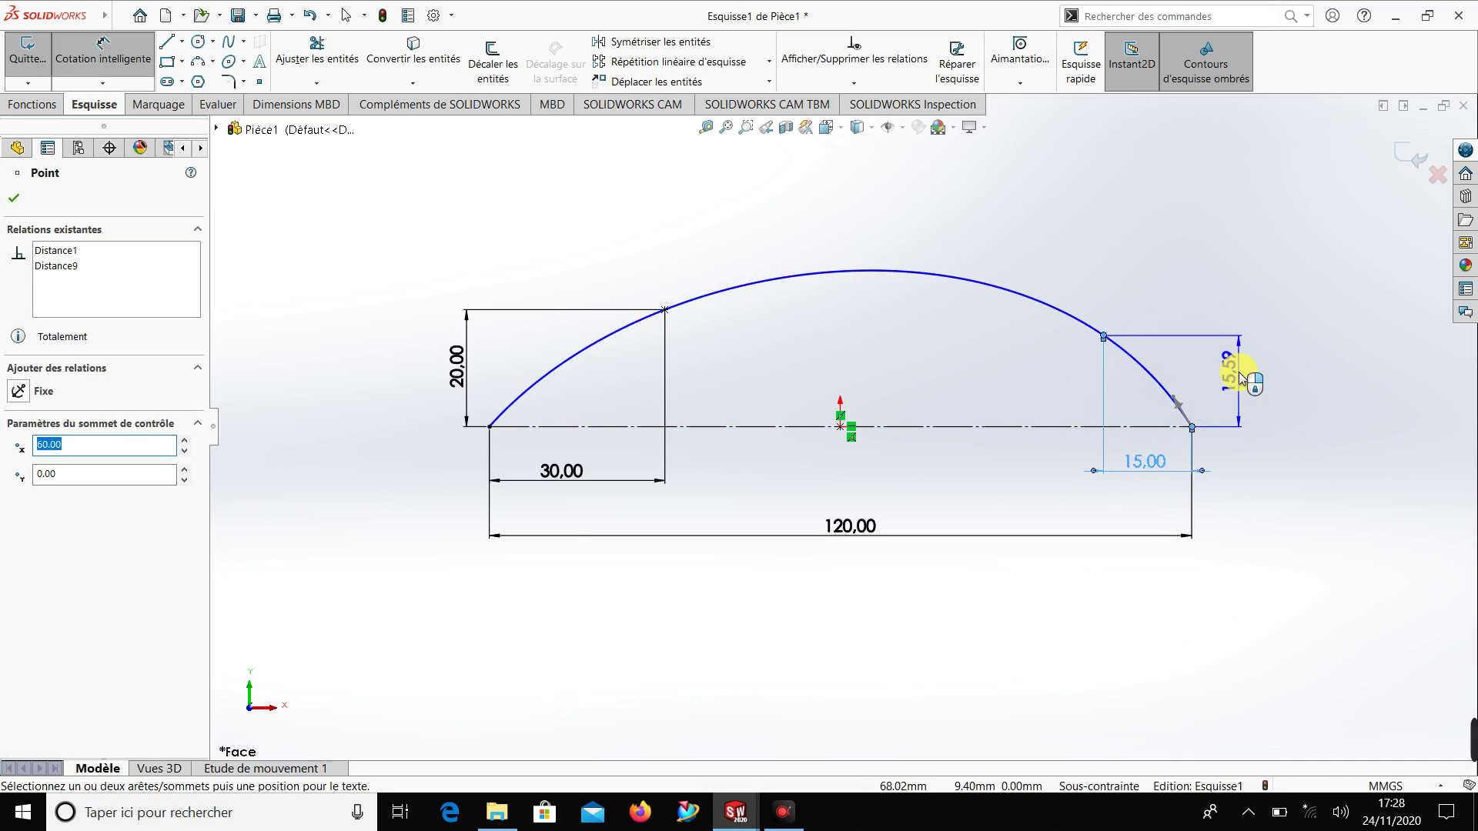
click(1239, 372)
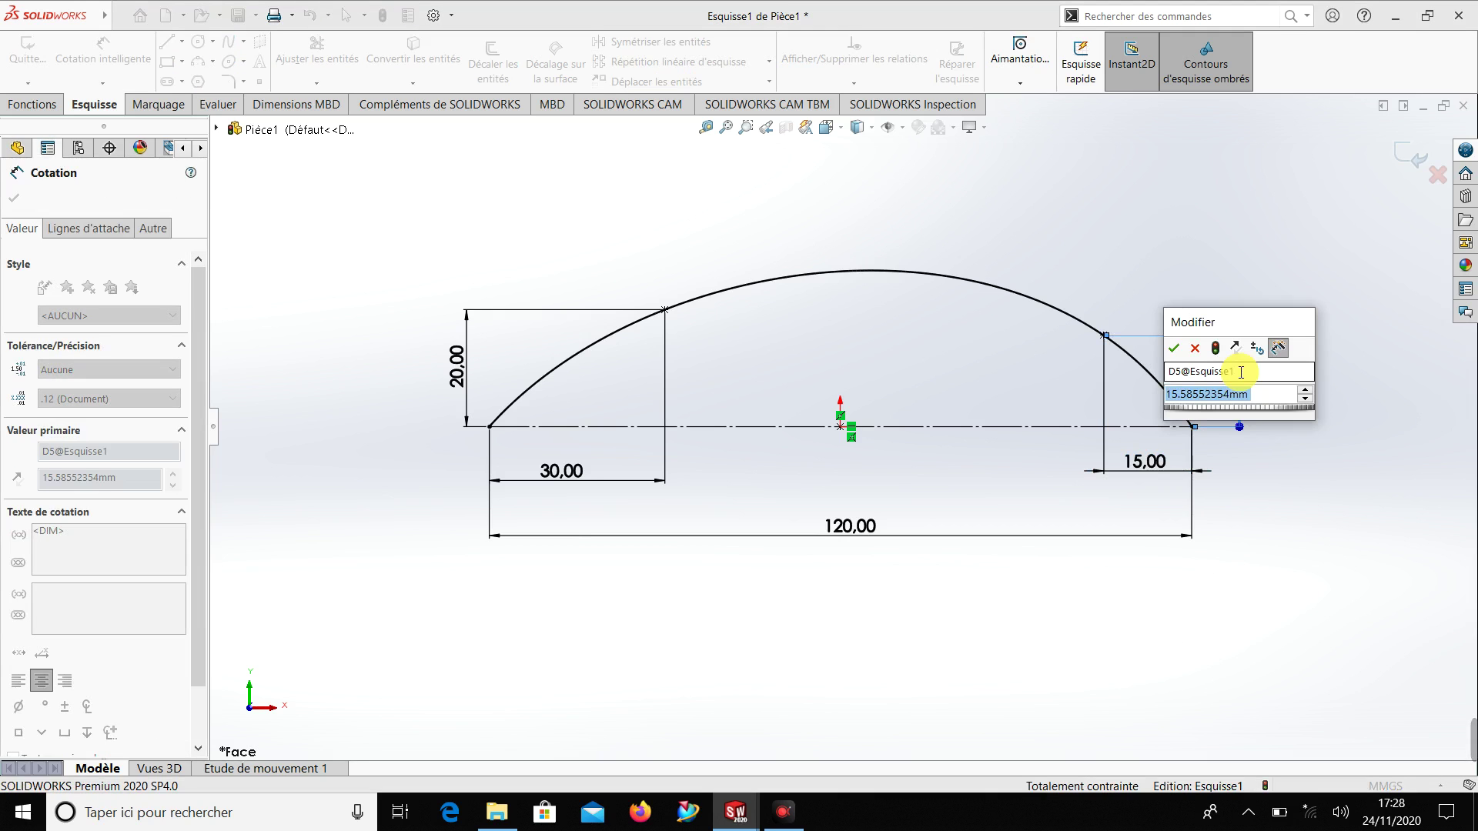
text(15)
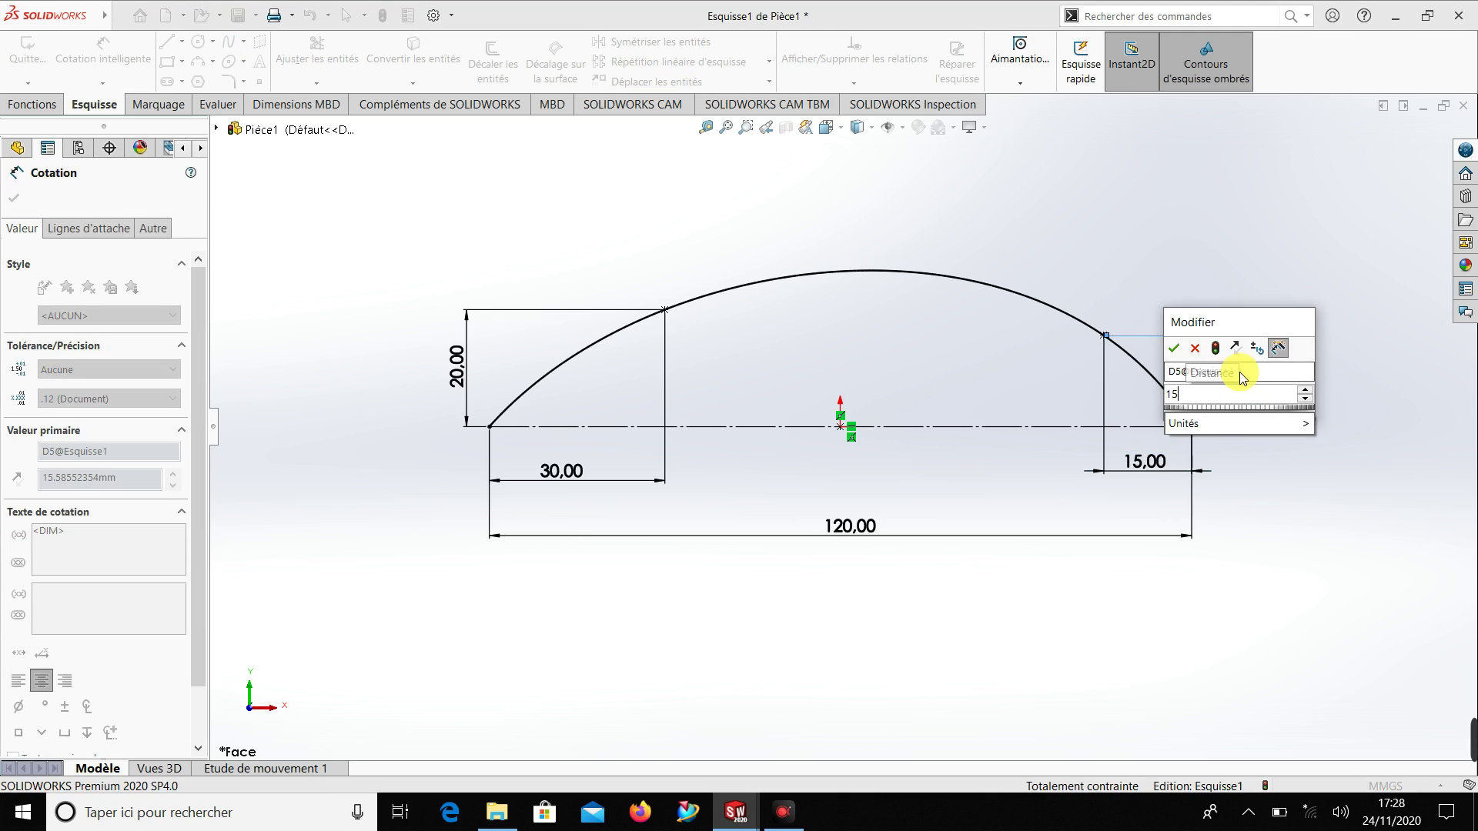
key(Return)
click(1324, 431)
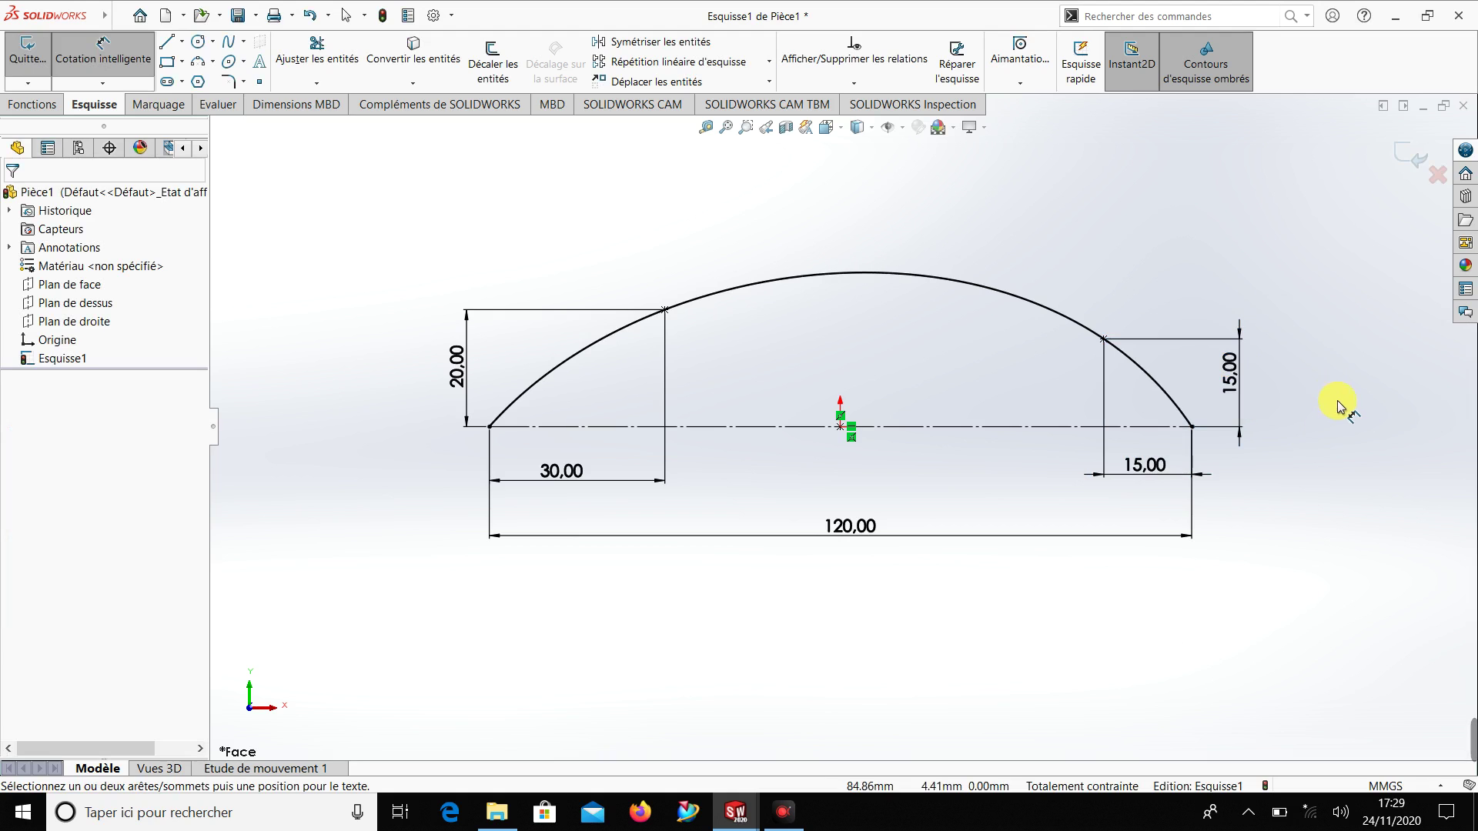
Exit the arch sketch and orbit to view it in 3D
click(1412, 155)
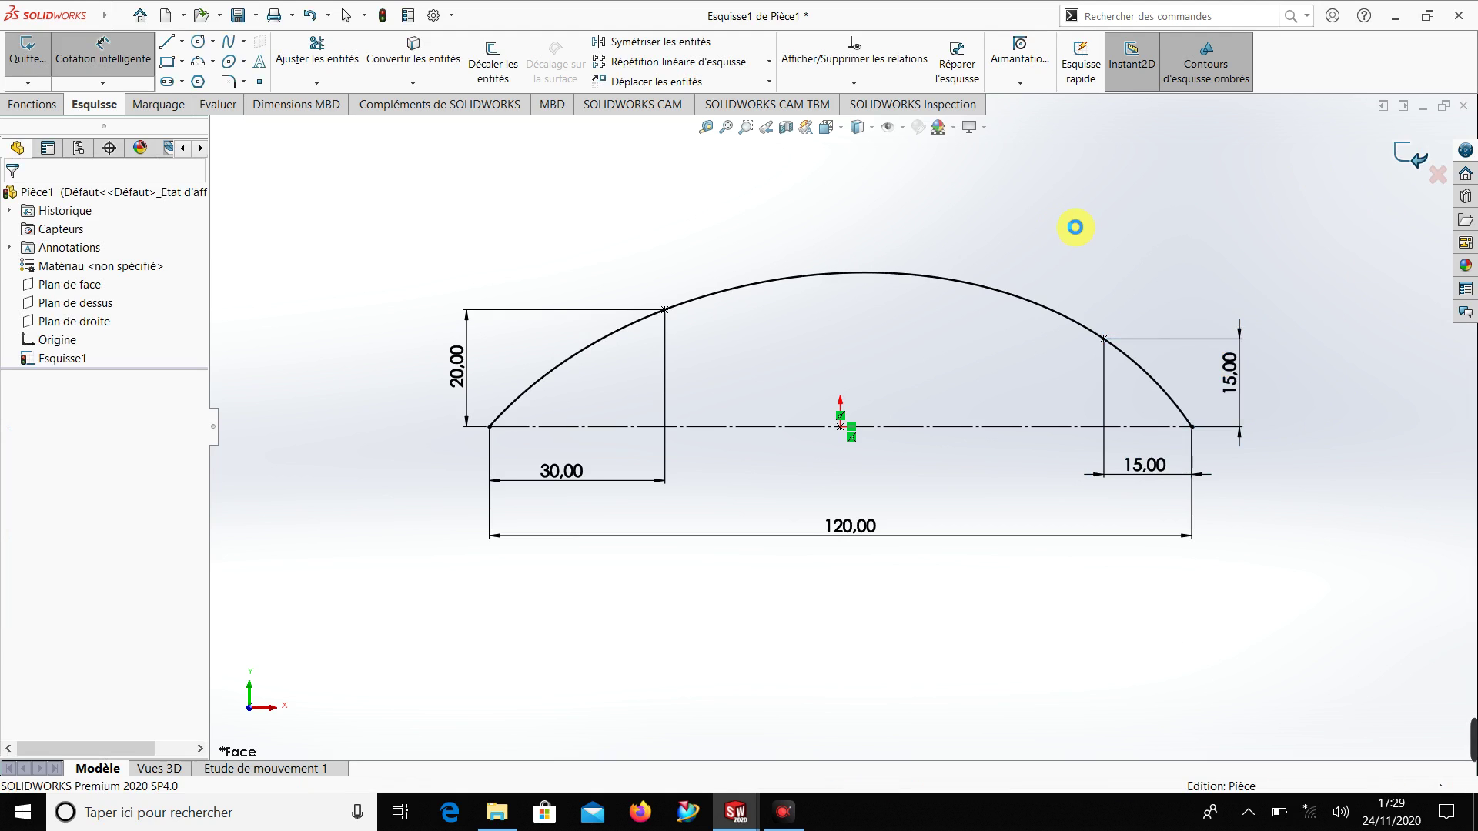
click(1074, 228)
mouse_move(1067, 266)
middle_down()
mouse_move(1114, 372)
mouse_move(1093, 339)
middle_up()
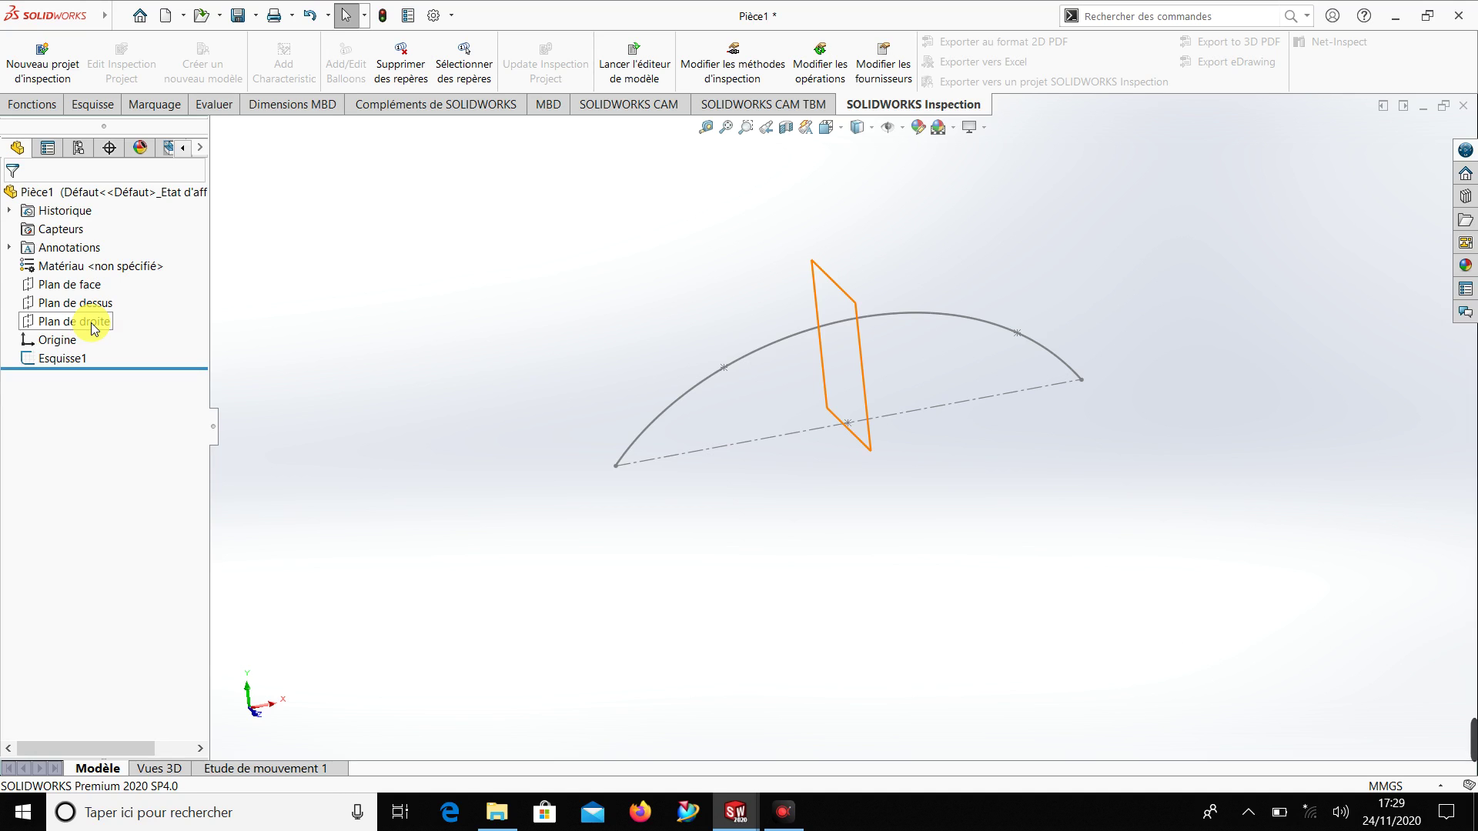
Create Plan1 parallel to Plan de droite through the arch's left endpoint
click(94, 328)
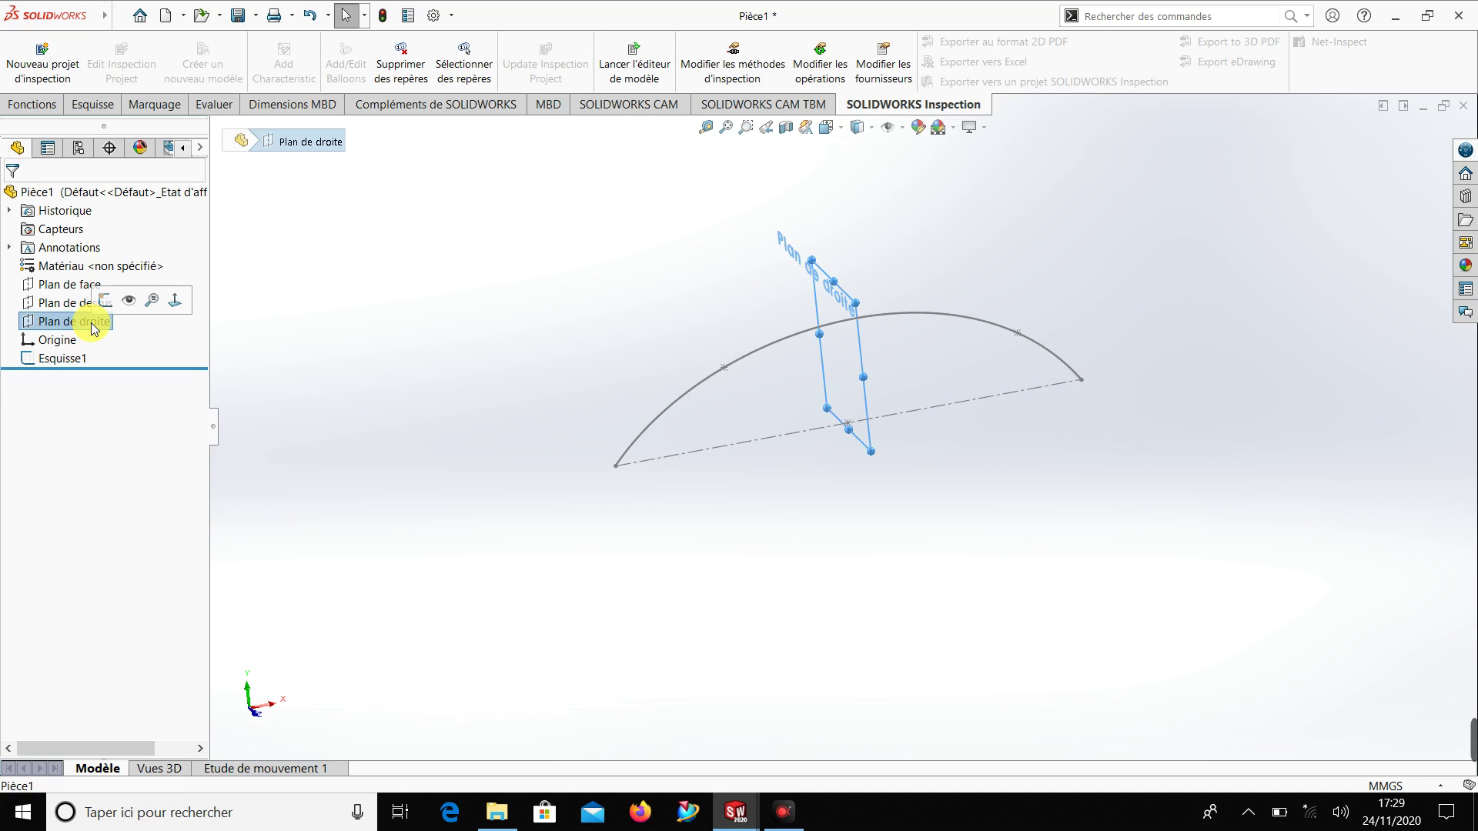
click(33, 107)
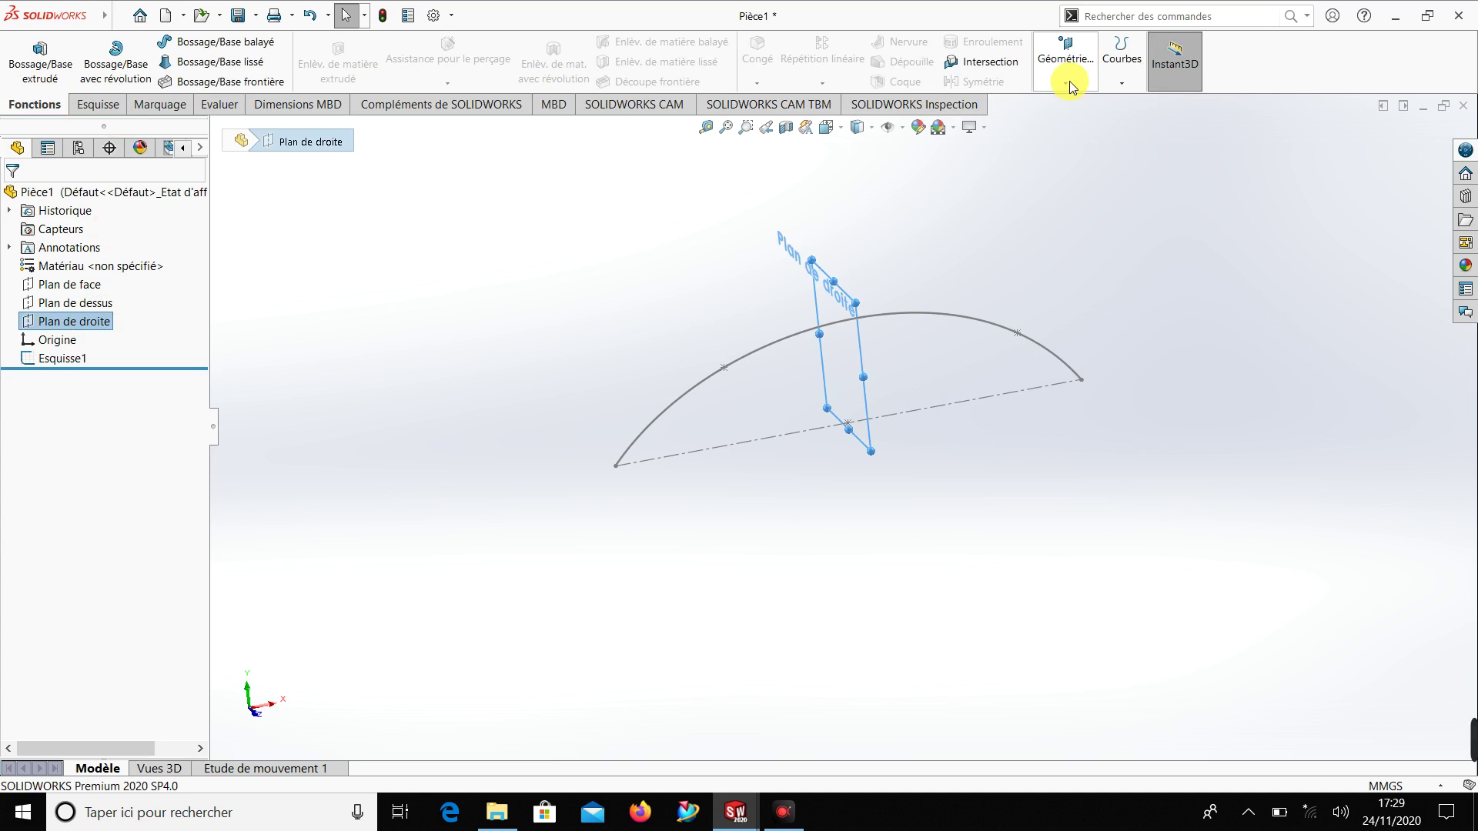
click(1051, 89)
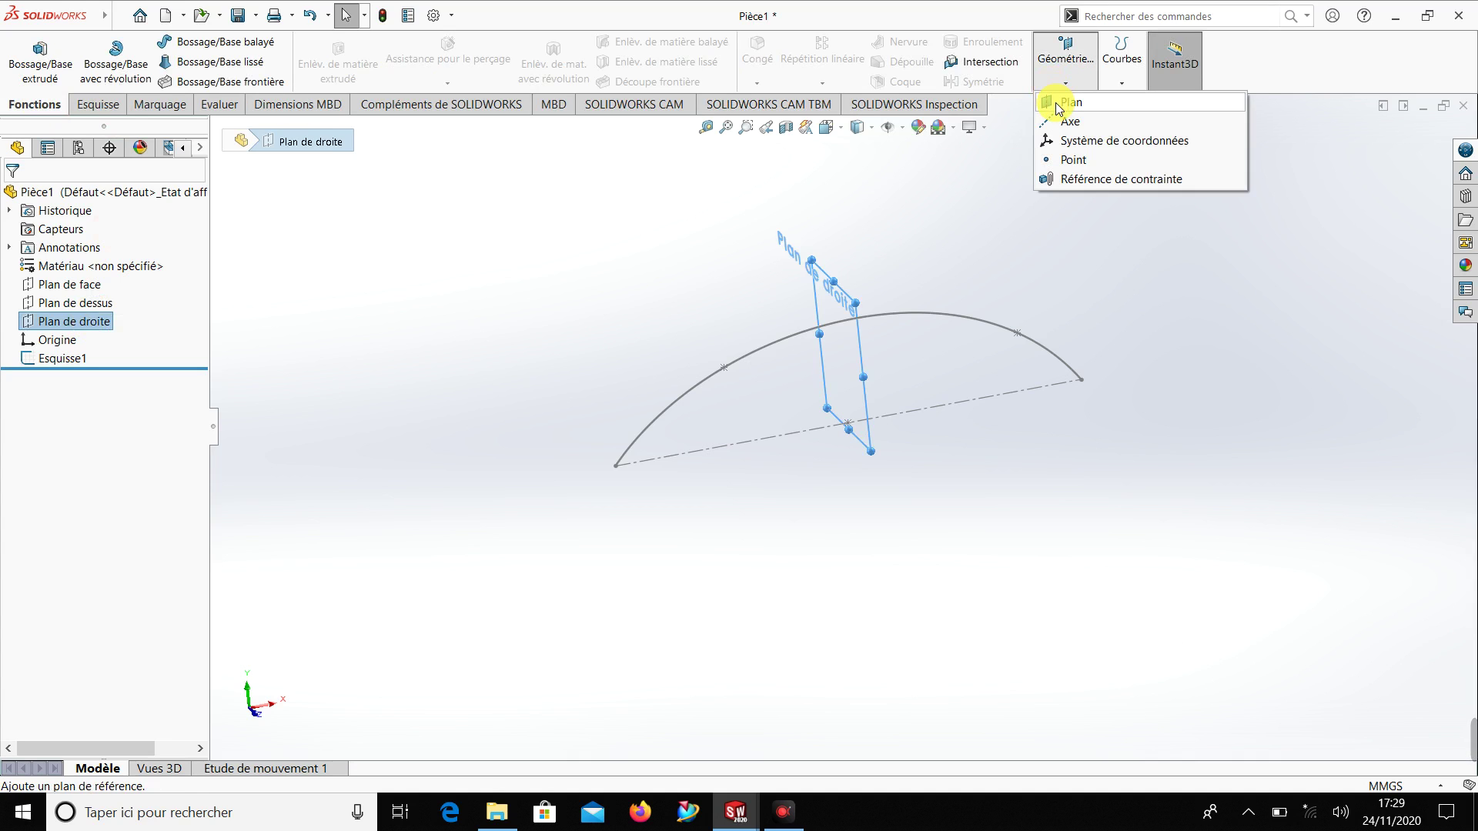
click(1057, 104)
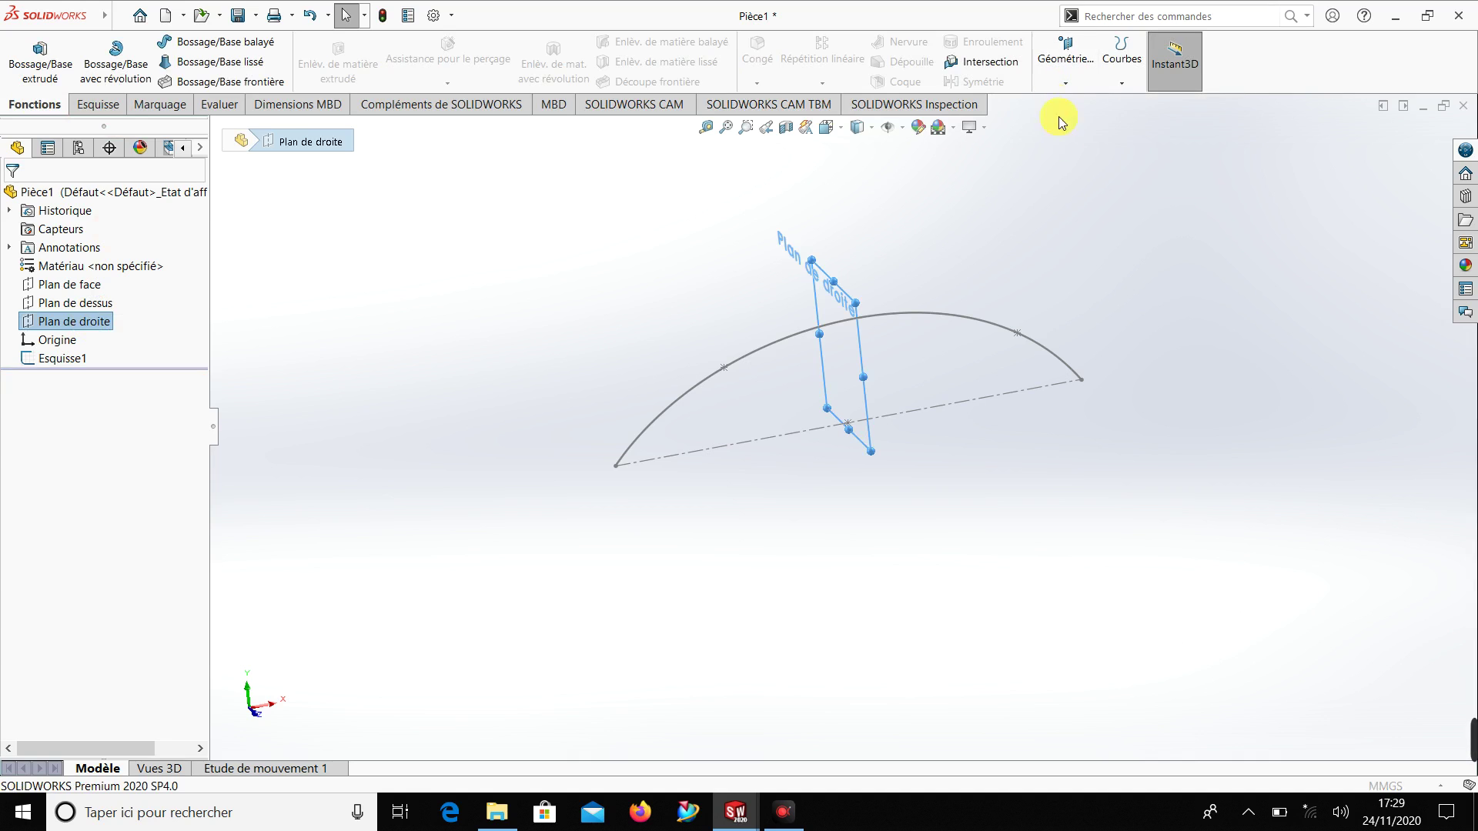
click(616, 465)
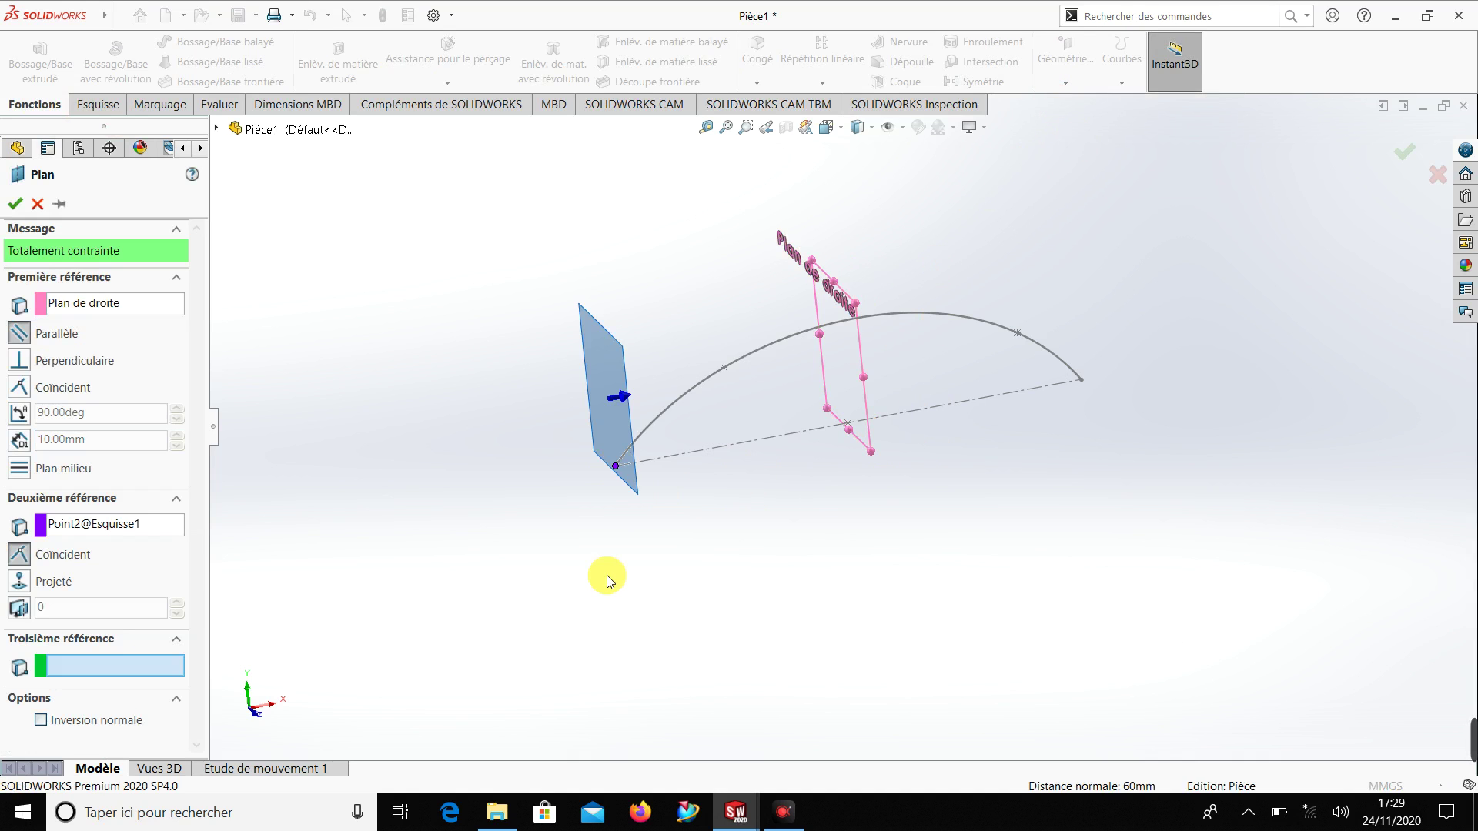
click(9, 204)
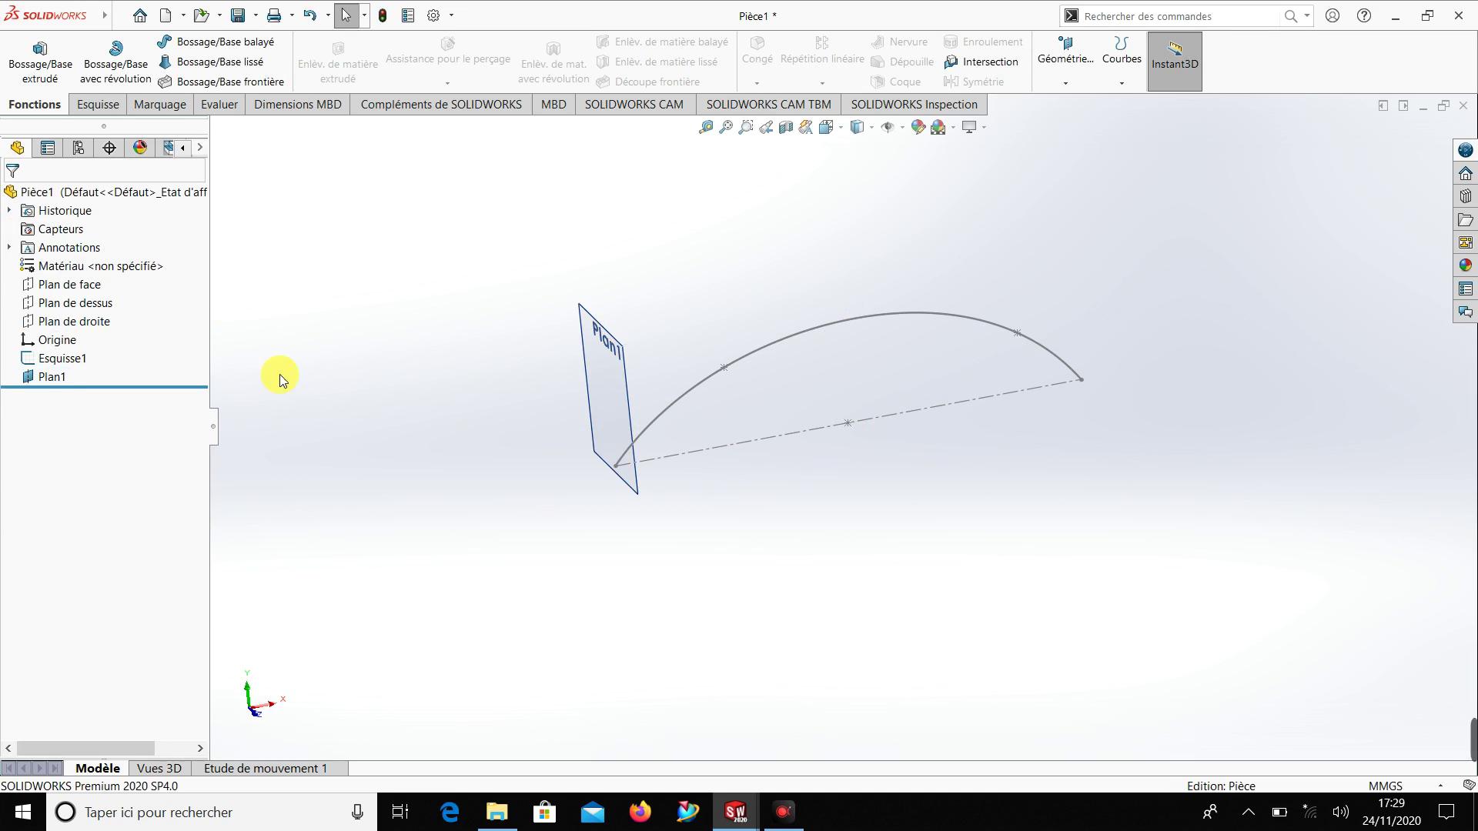
click(42, 378)
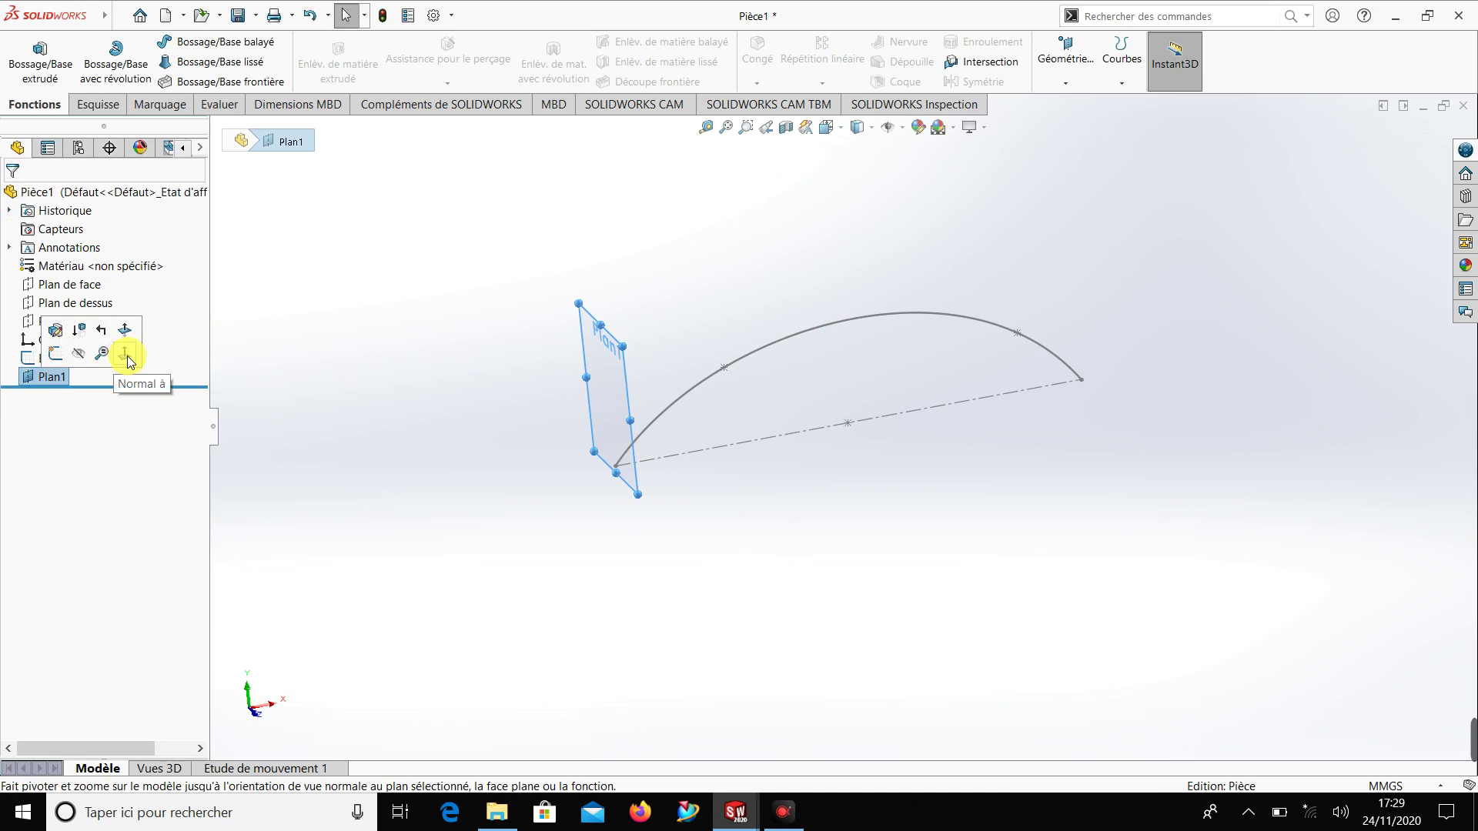
Start Esquisse2 on Plan1 and draw a horizontal midpoint line centred below the origin
click(125, 354)
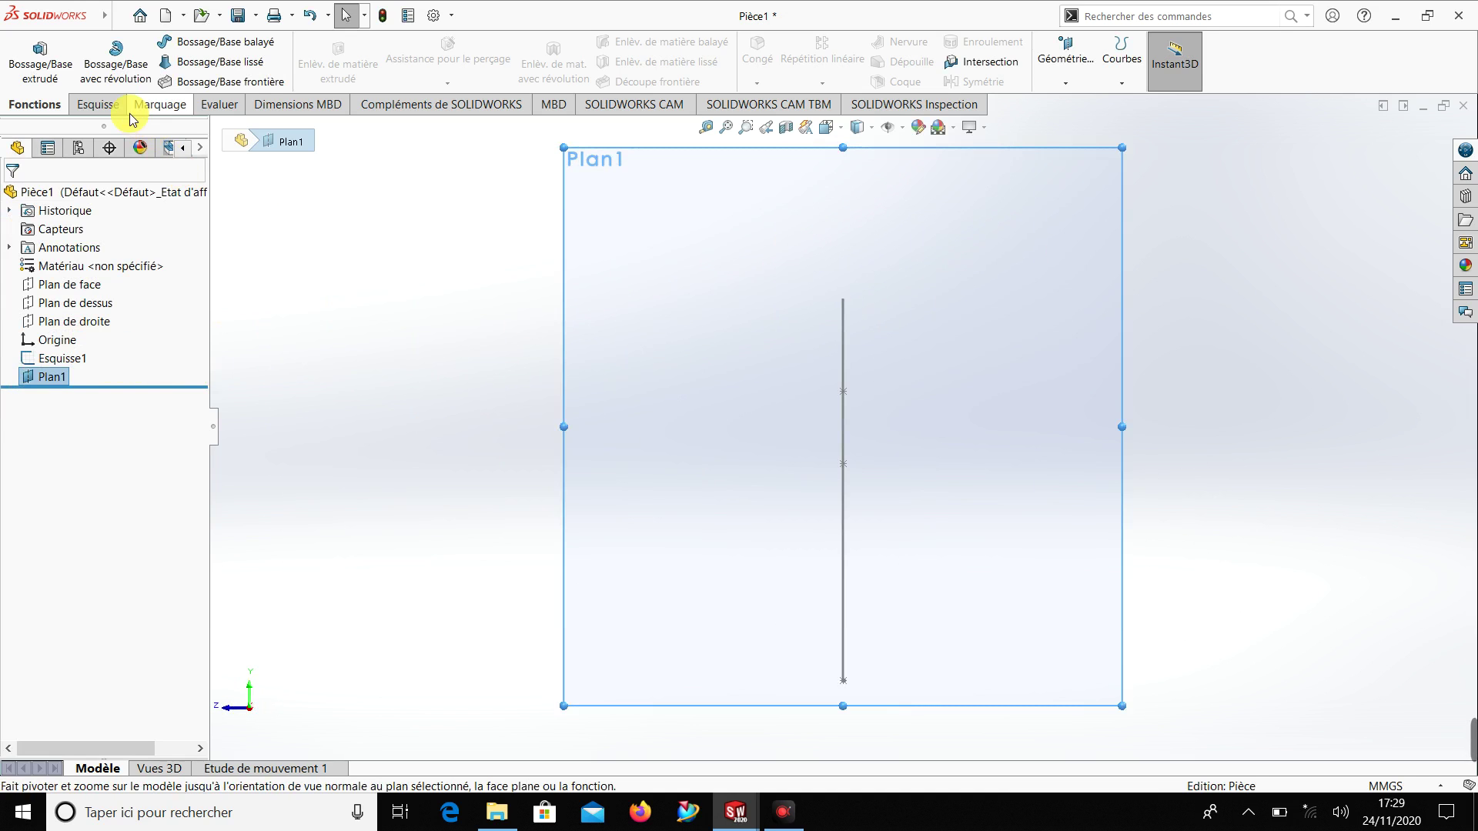
click(104, 107)
click(40, 60)
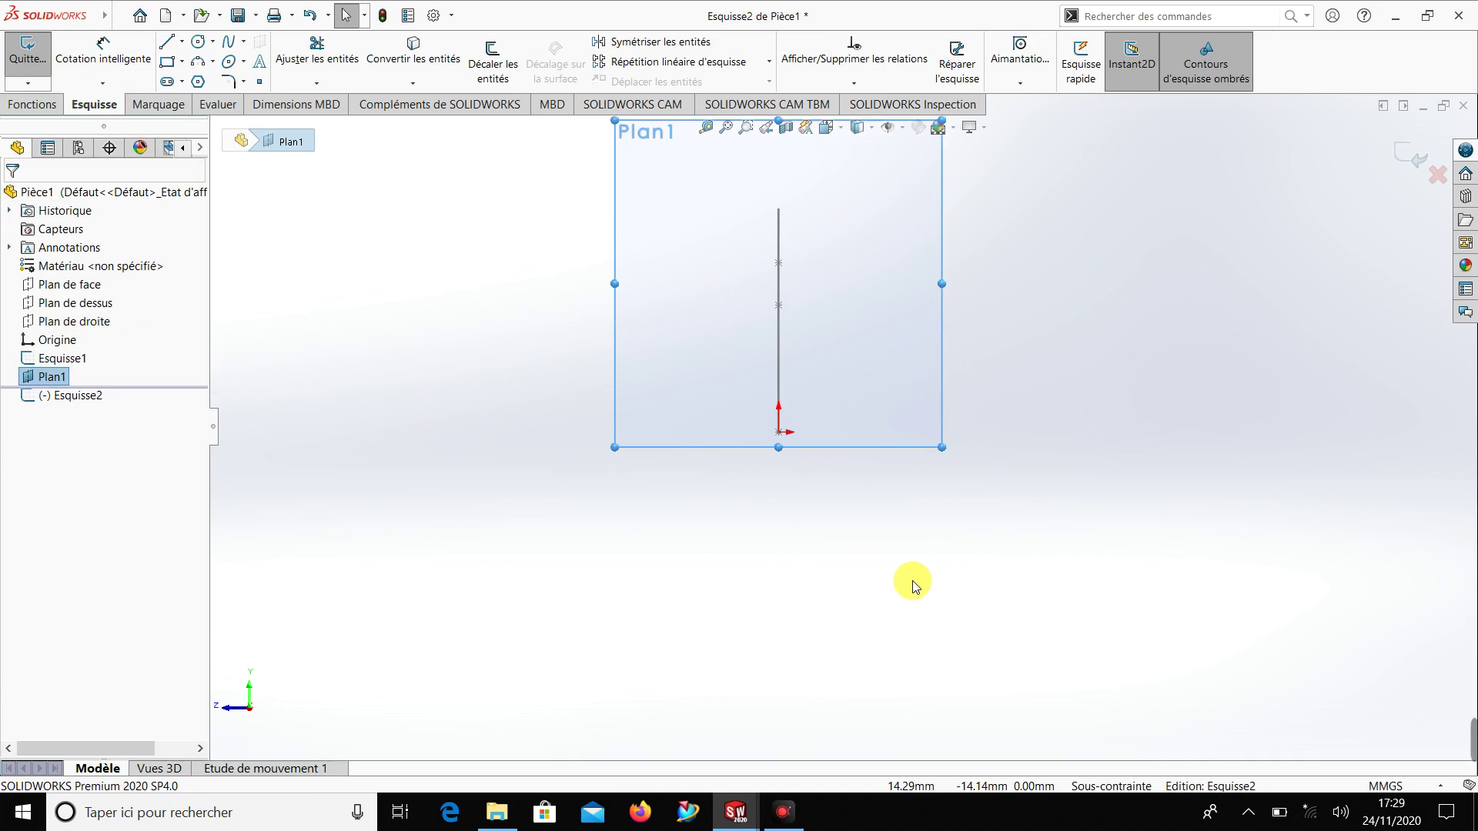
click(182, 42)
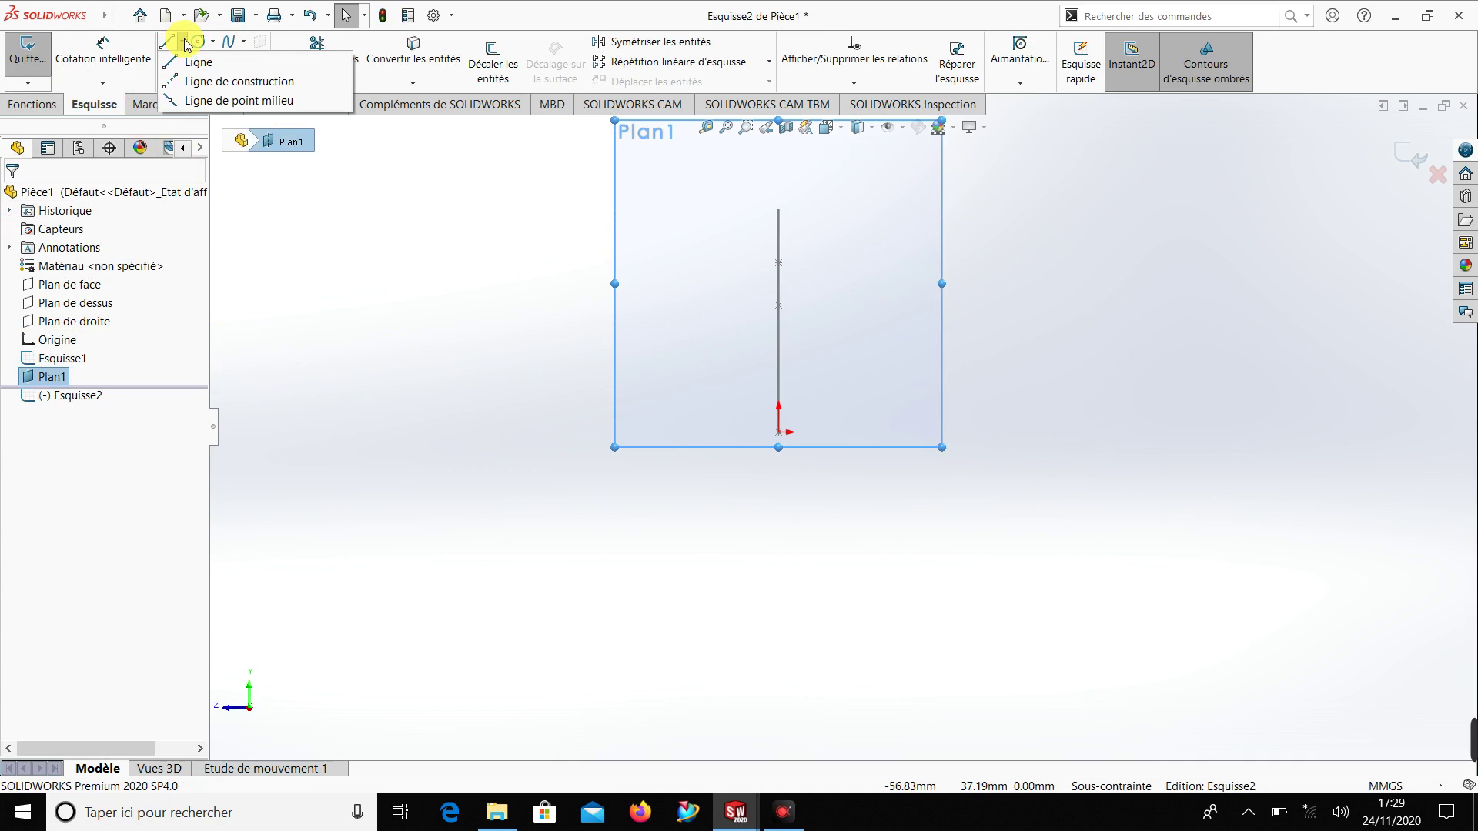
click(176, 100)
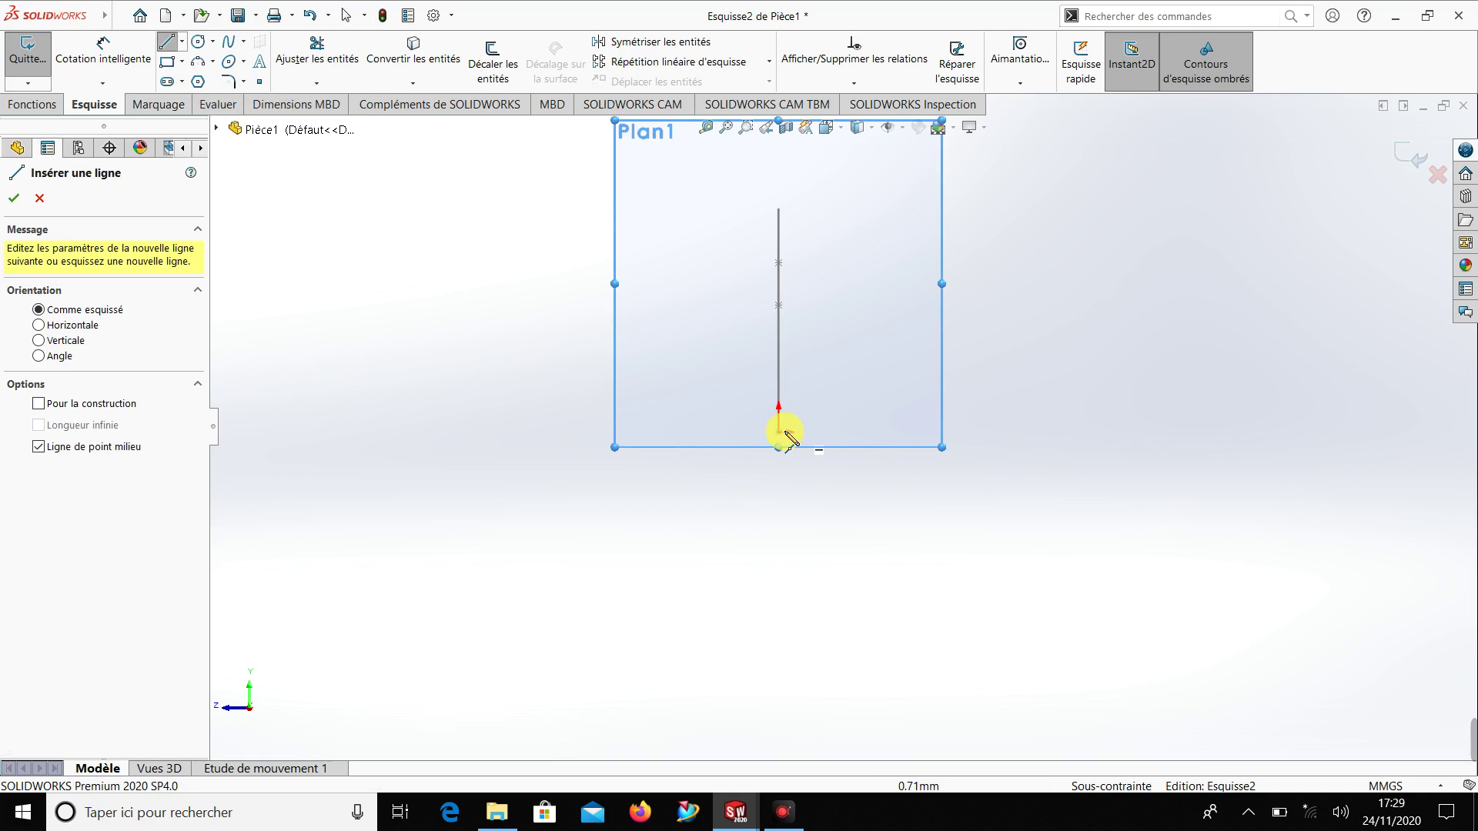
click(779, 542)
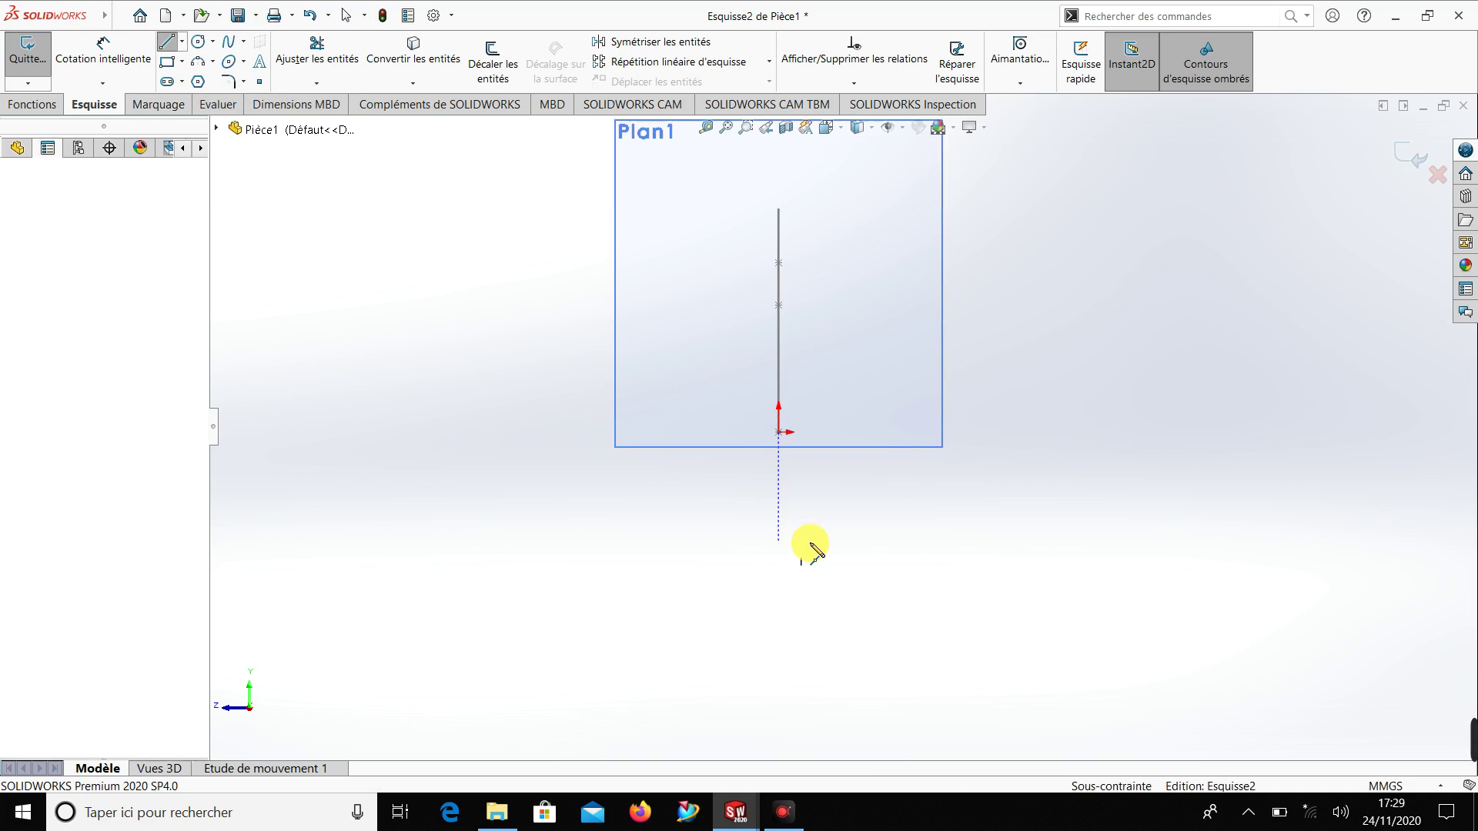
click(996, 552)
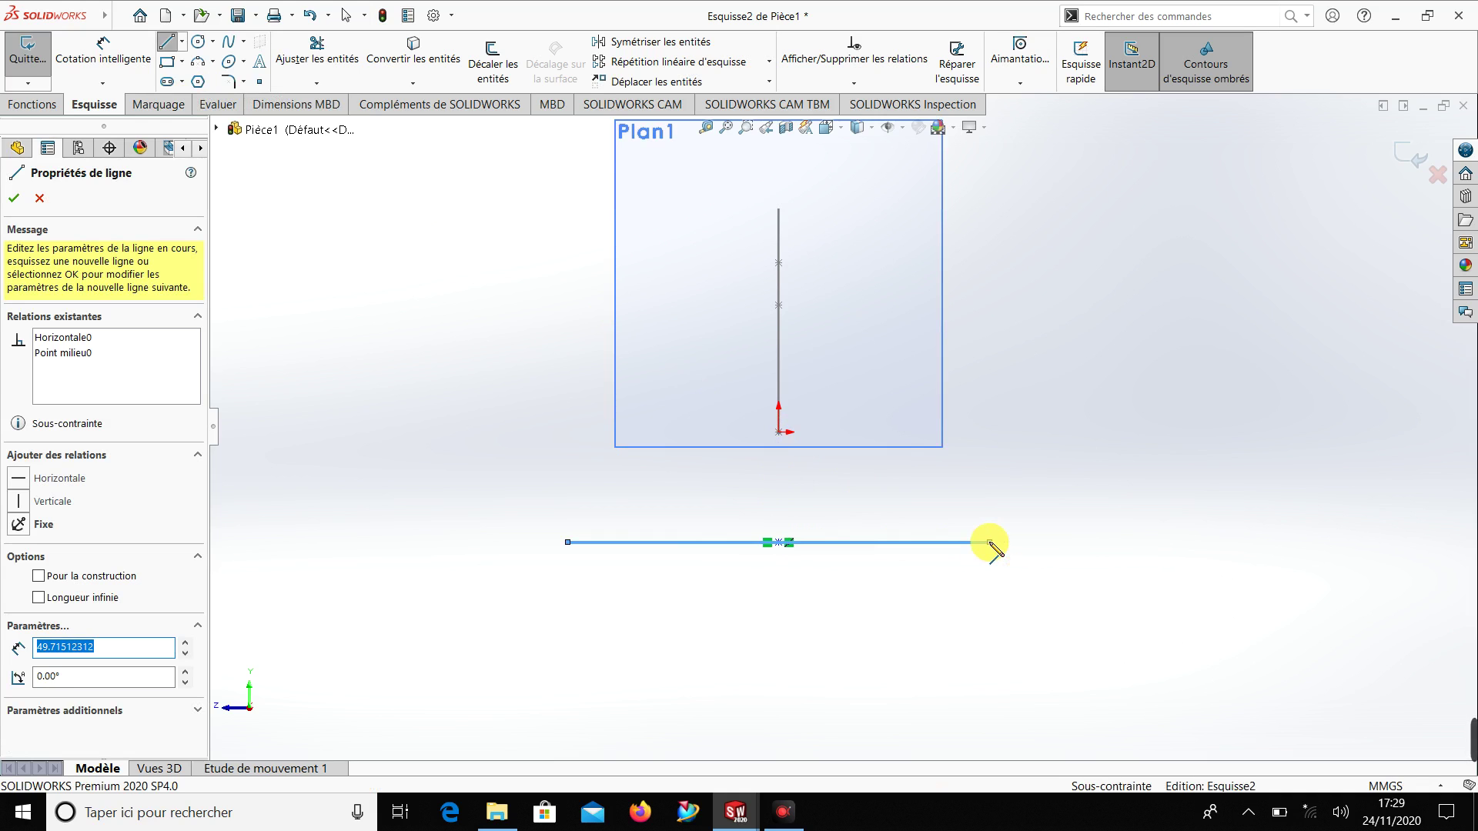
key(Escape)
key(Escape)
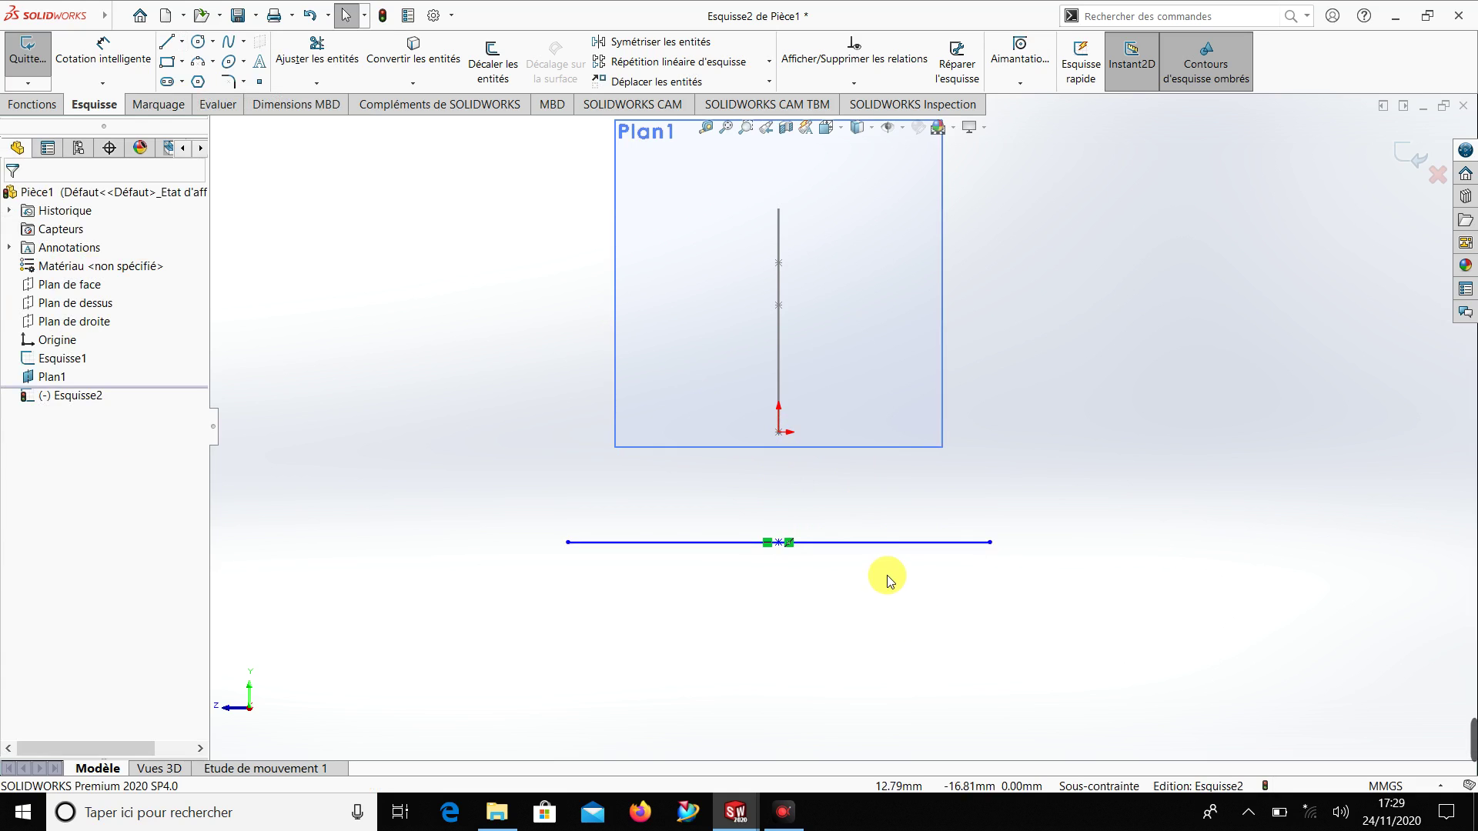
click(103, 60)
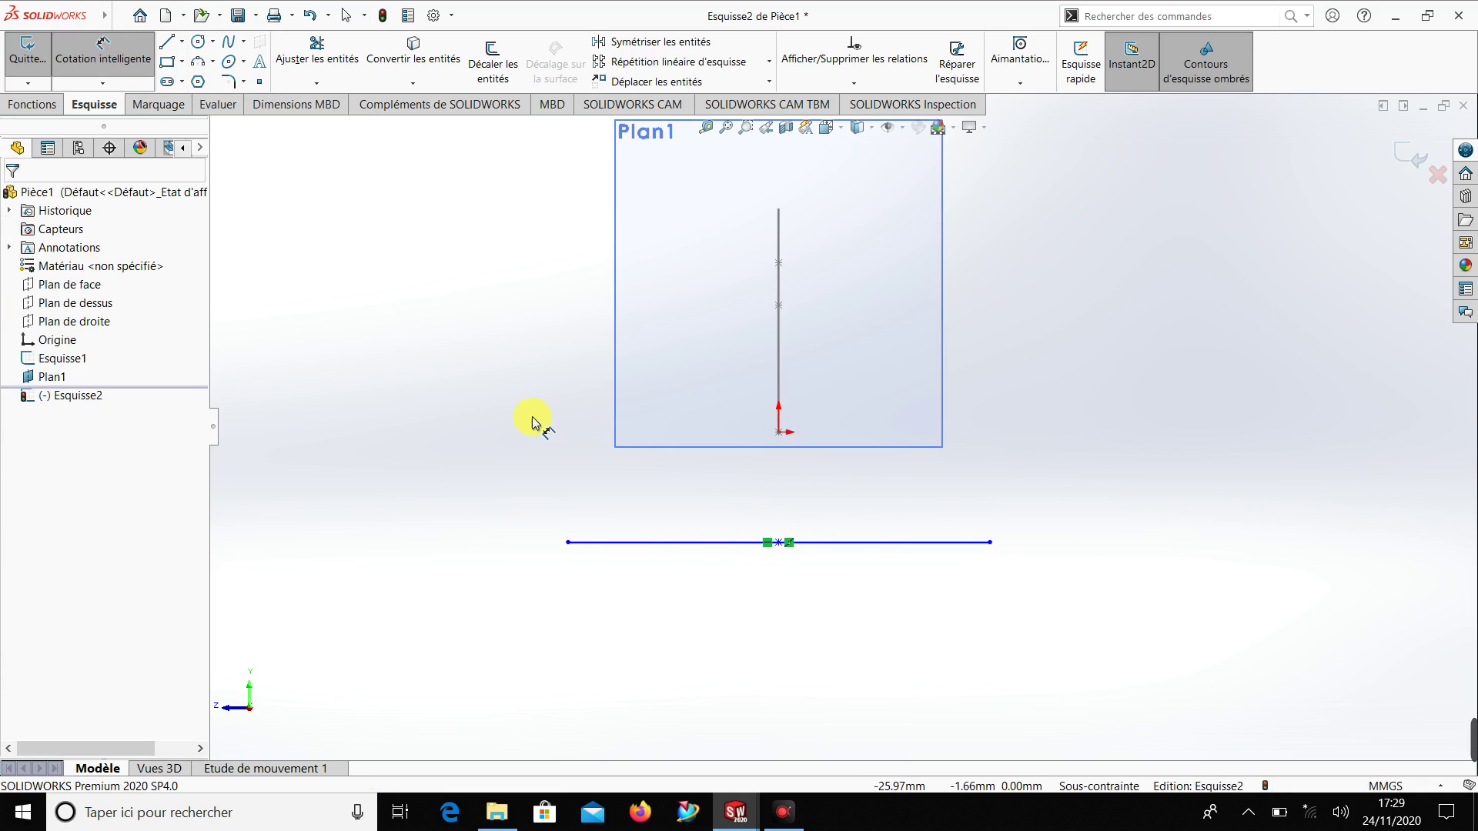
Dimension the horizontal line in Esquisse2 to 100 mm
click(750, 549)
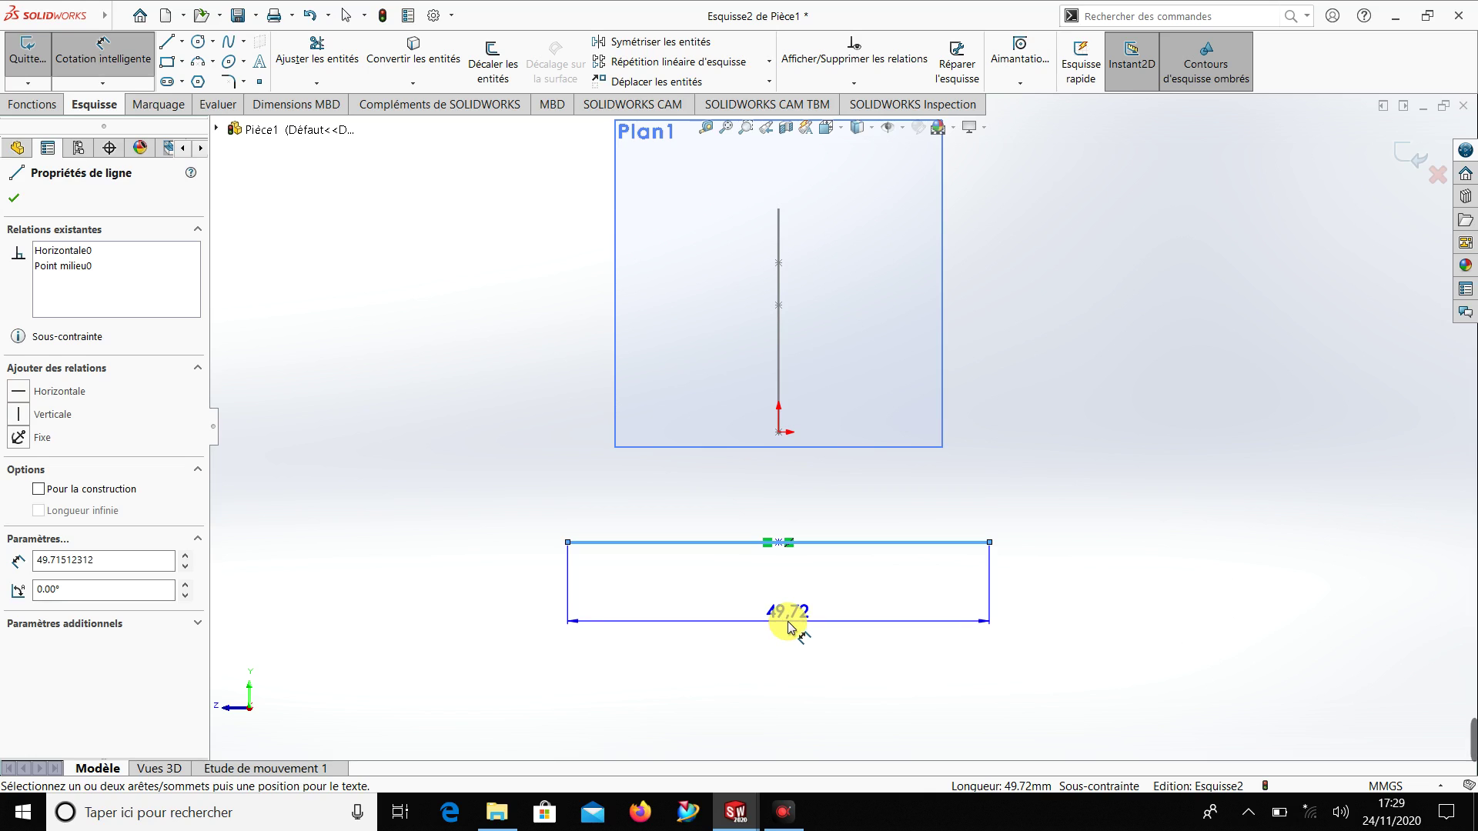
click(787, 623)
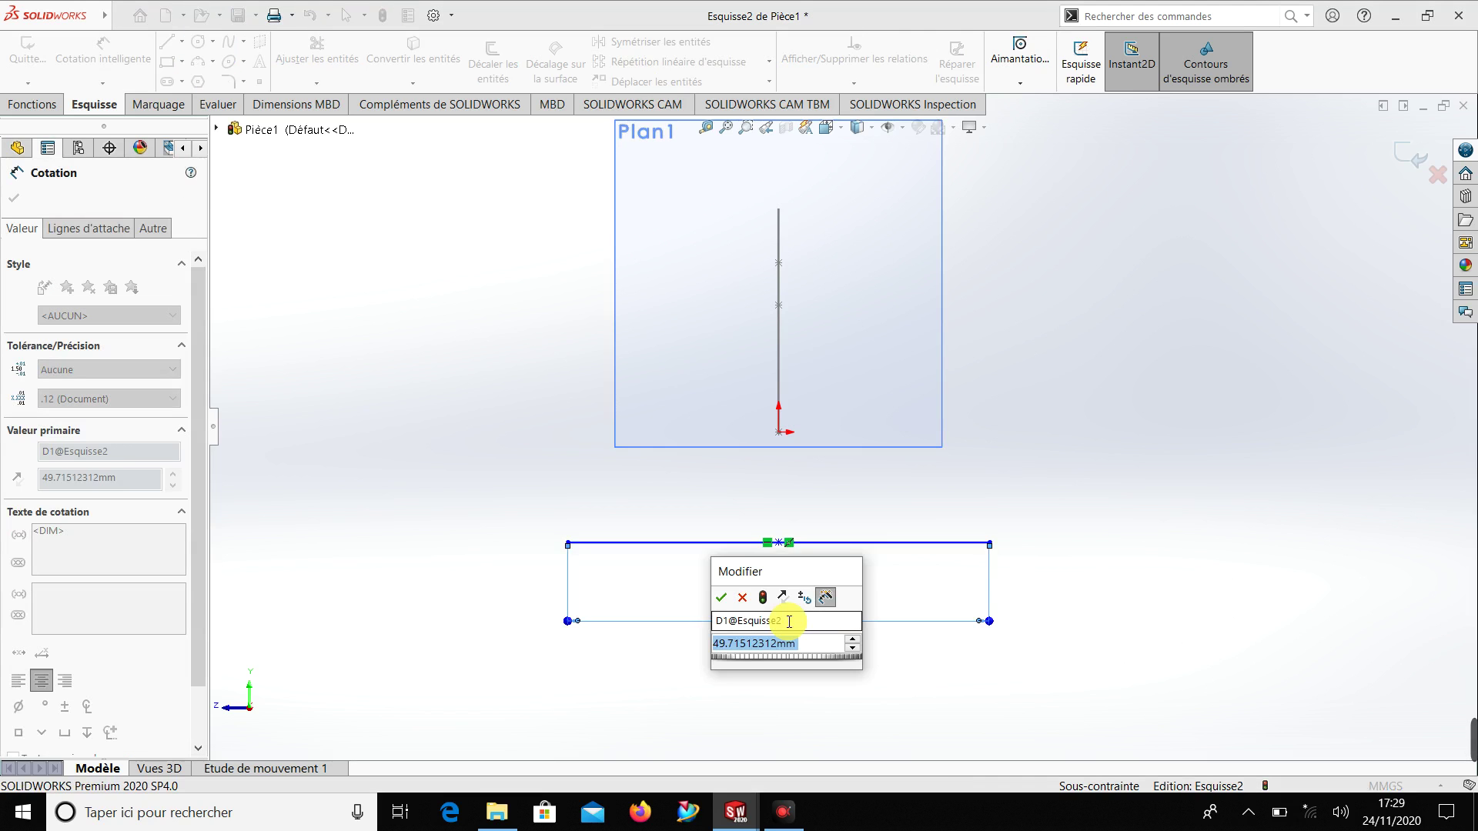
text(1)
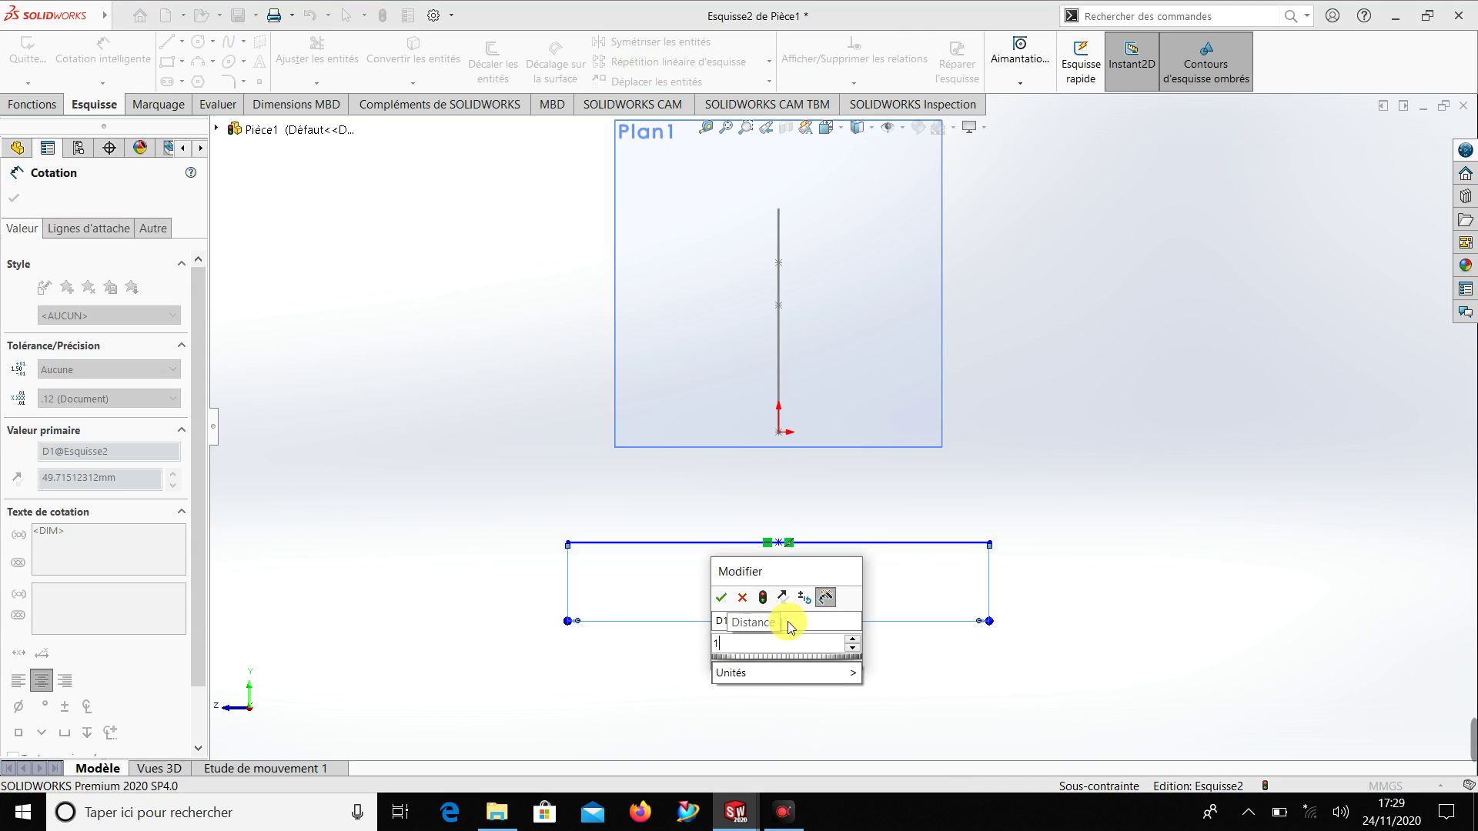
text(200)
key(Return)
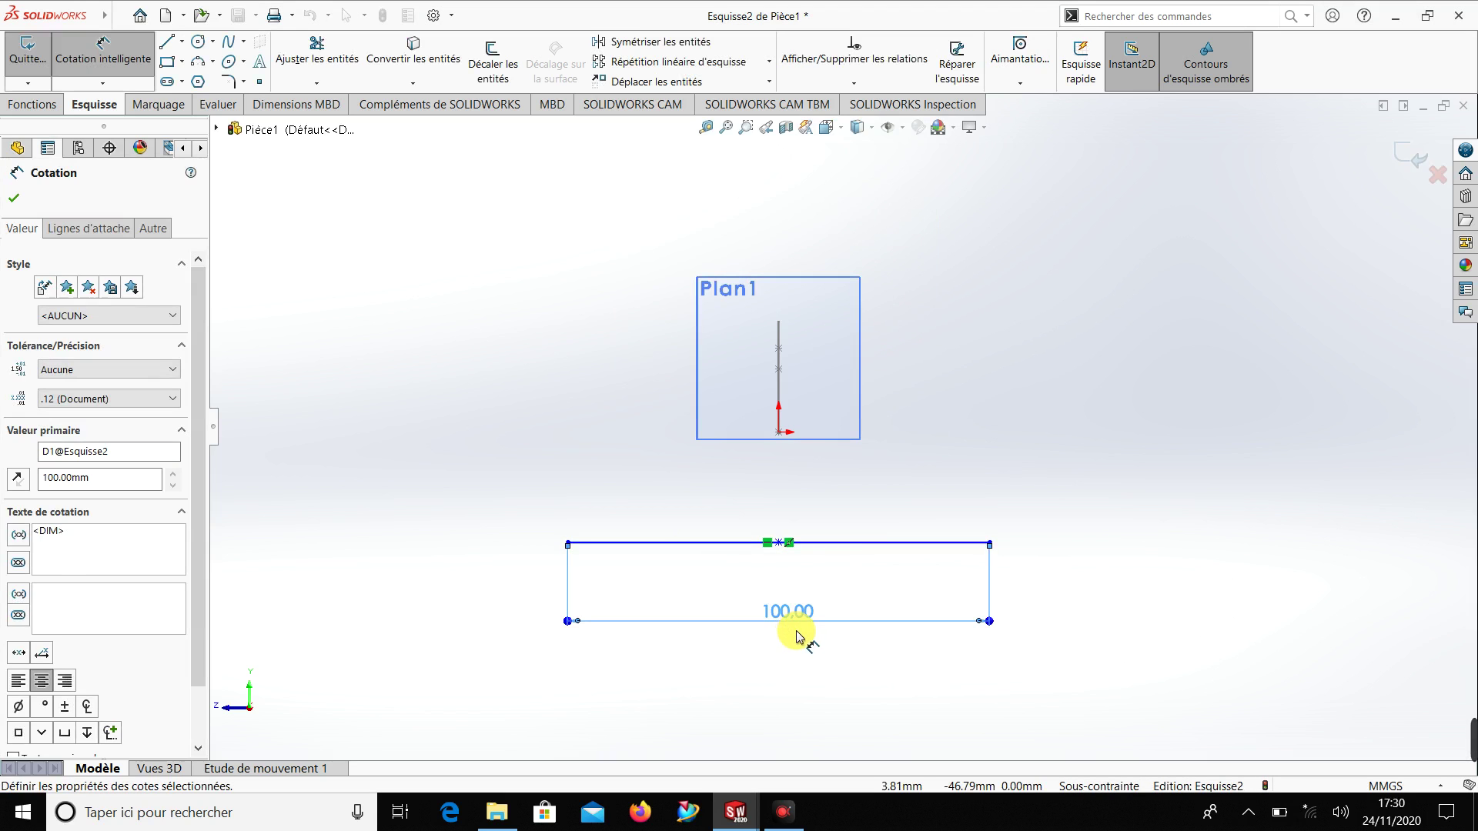
click(800, 641)
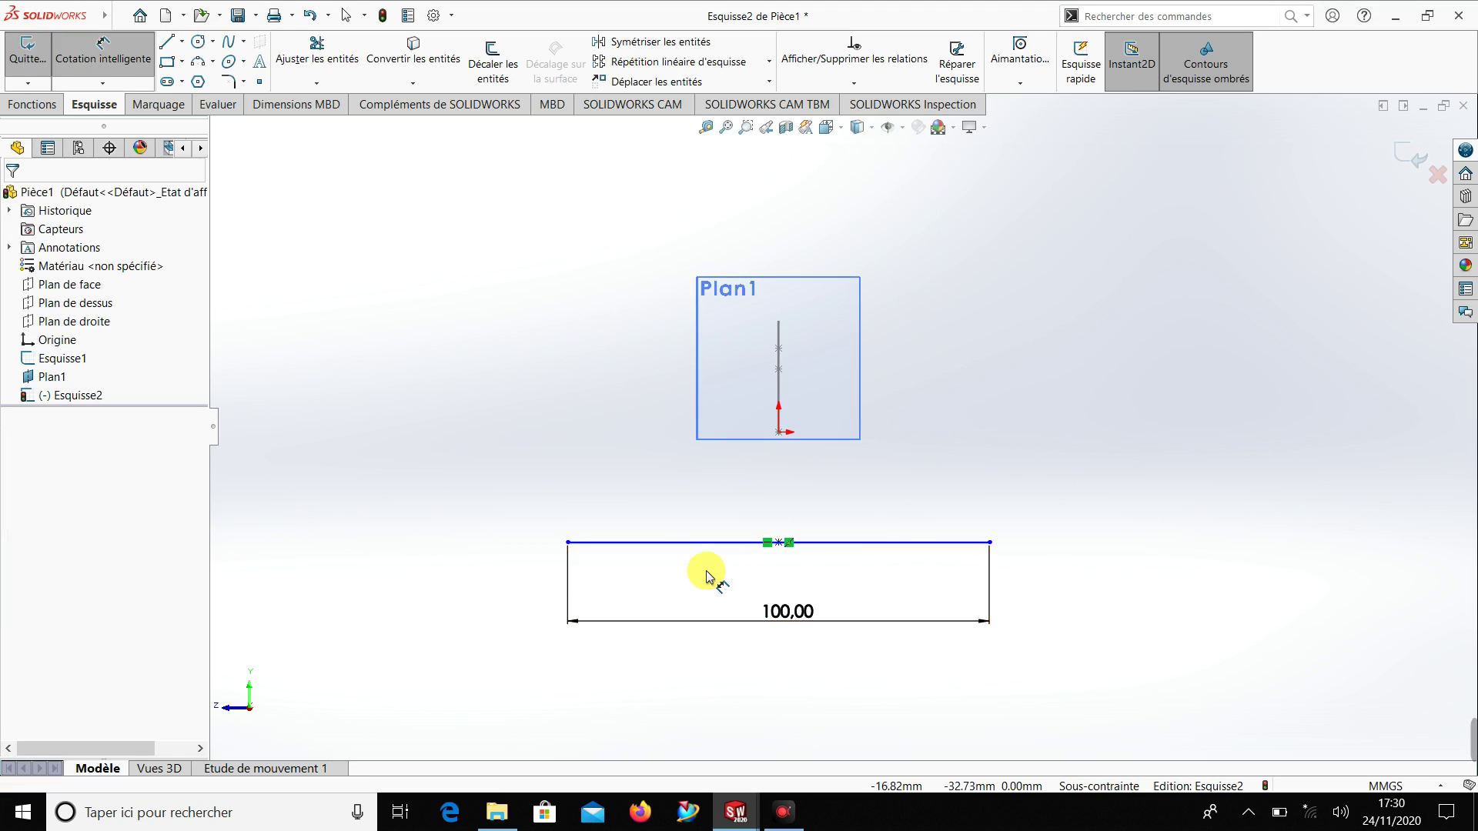
key(Escape)
Convert the 100 mm line to construction geometry
scroll(789, 592, down, 4)
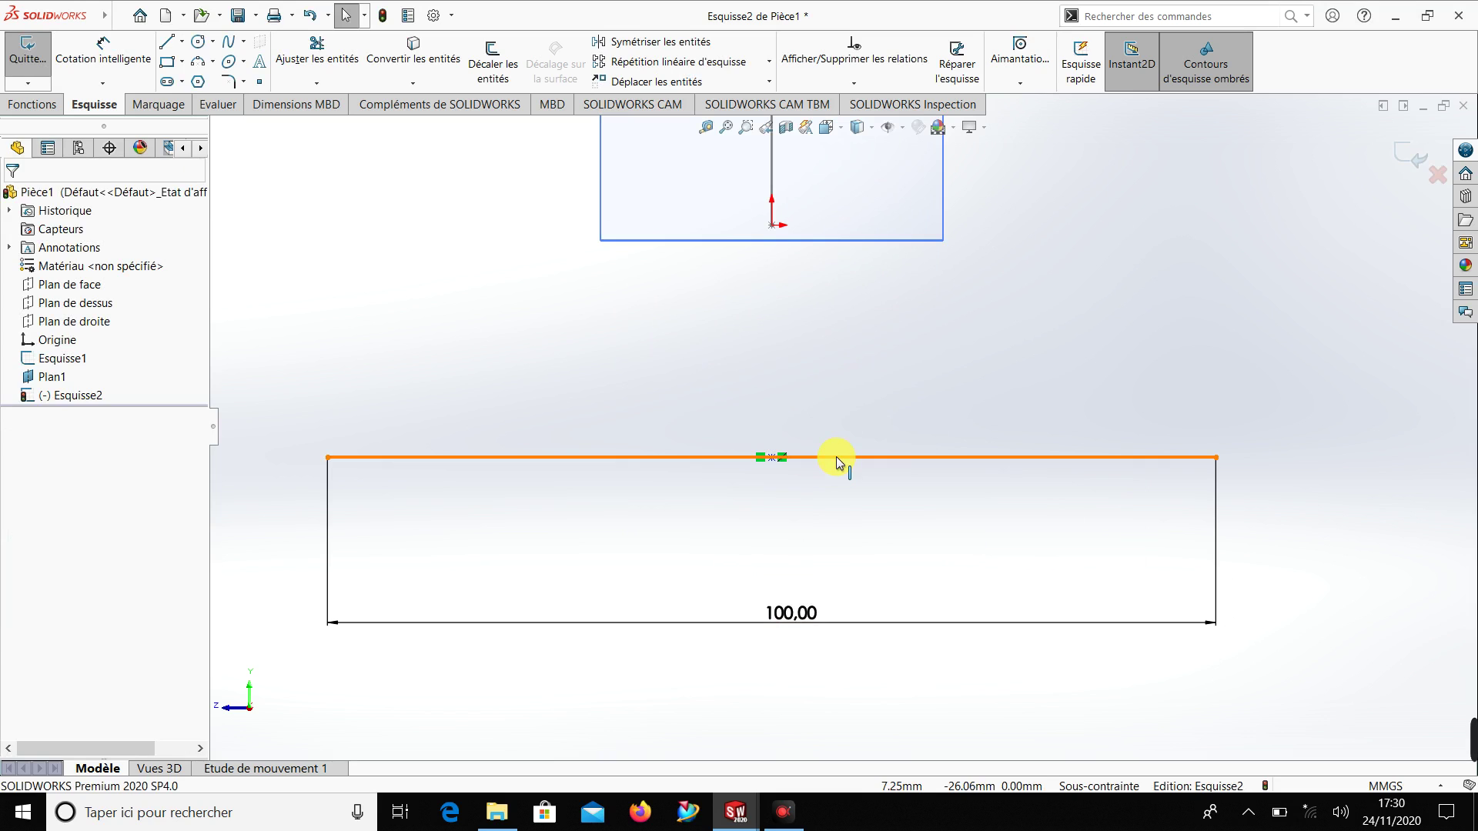
click(836, 460)
click(907, 414)
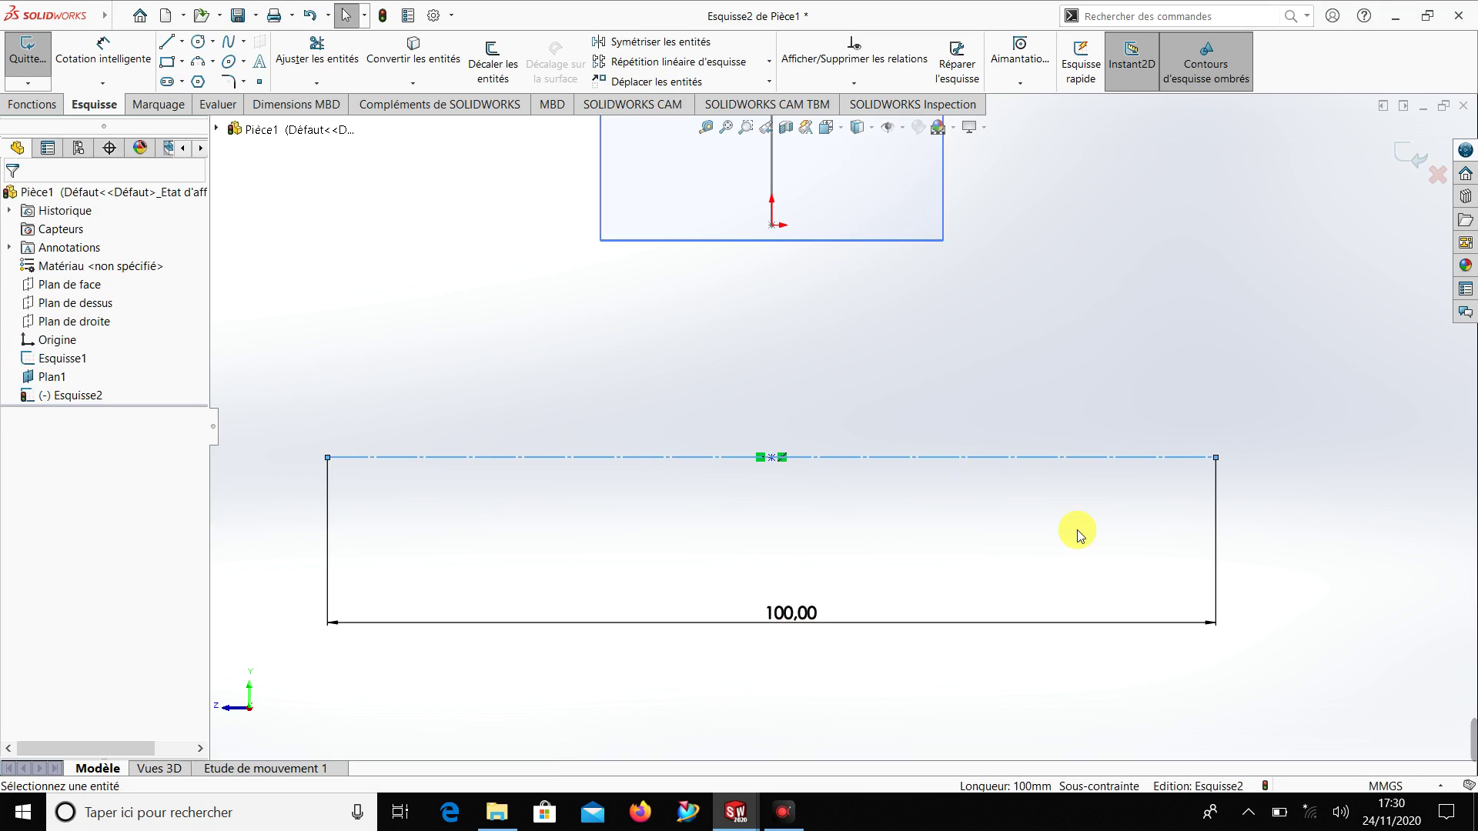
scroll(1082, 699, up, 1)
scroll(1032, 685, up, 2)
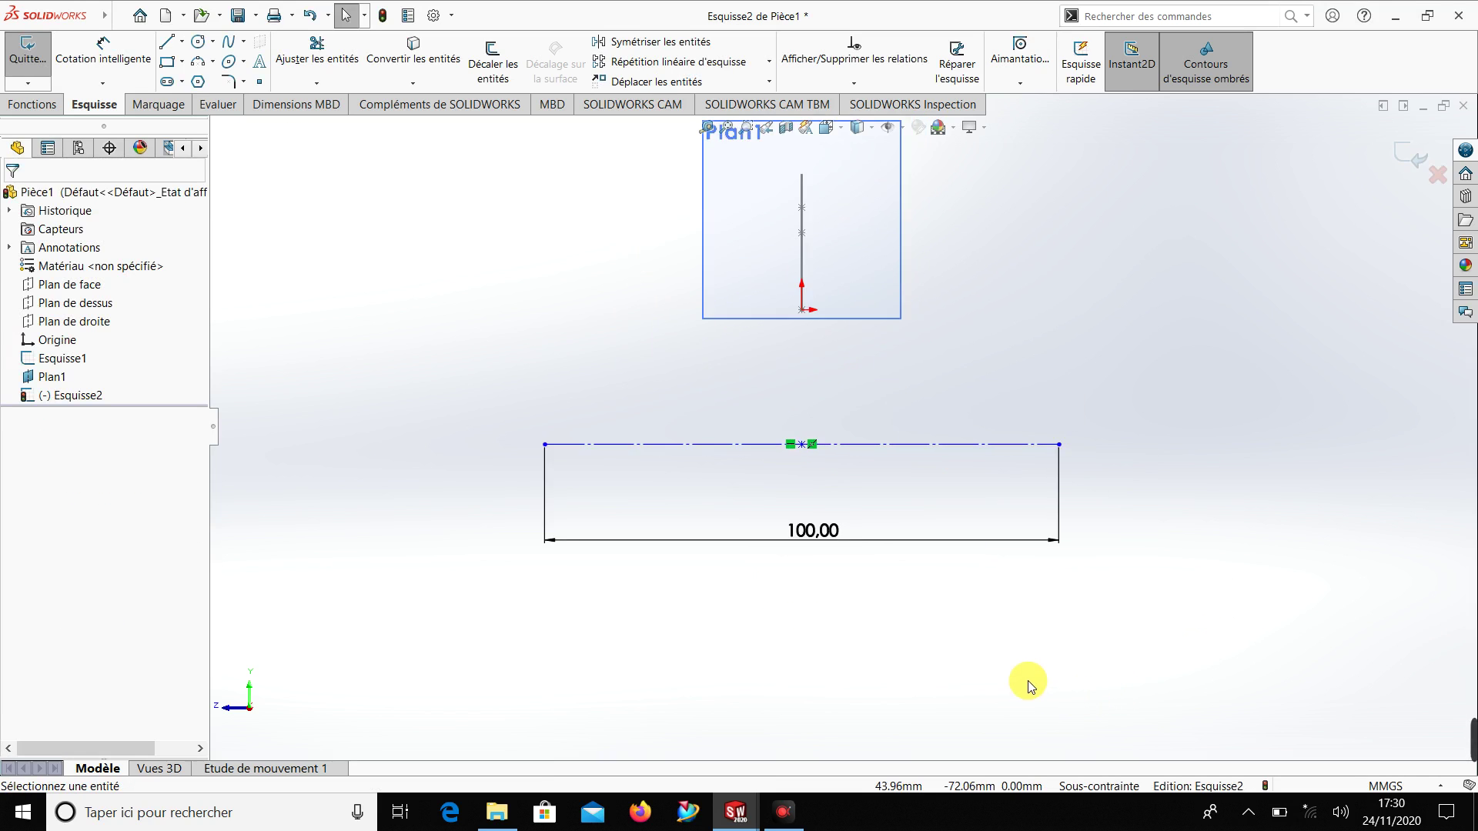
click(127, 15)
click(556, 177)
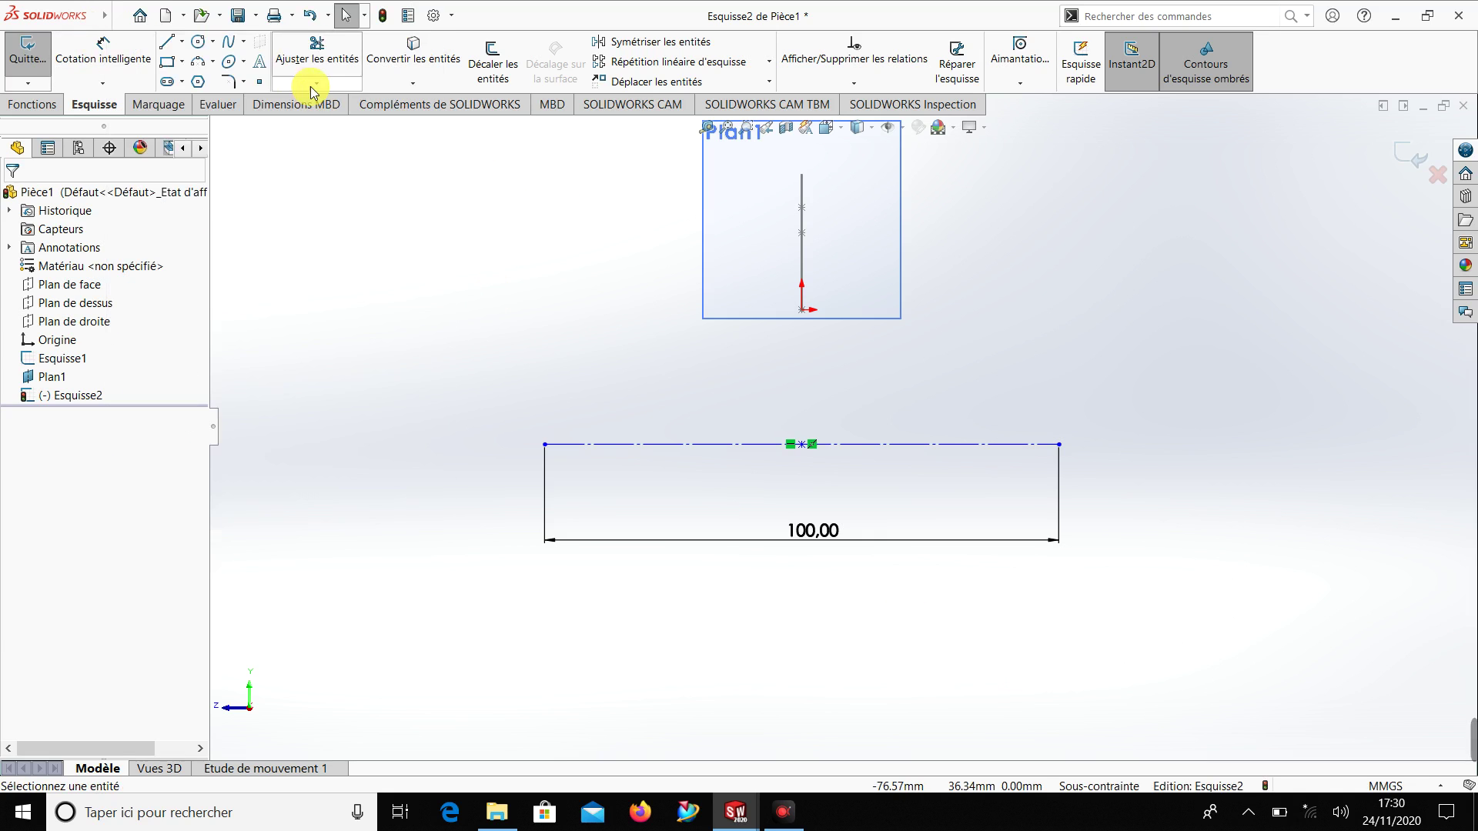
Draw a three-point arc spanning the line's left and right endpoints
click(213, 63)
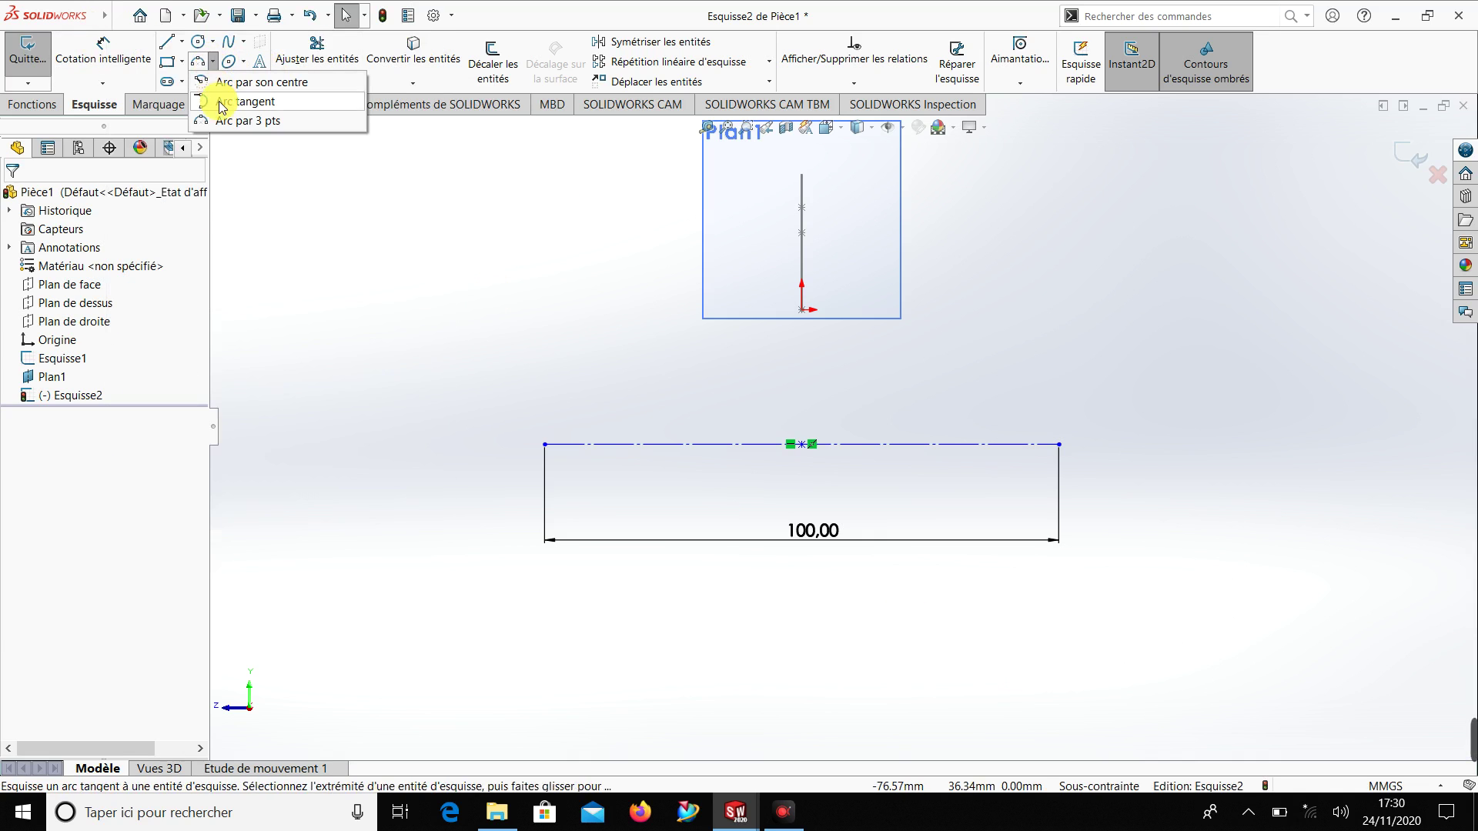
click(254, 122)
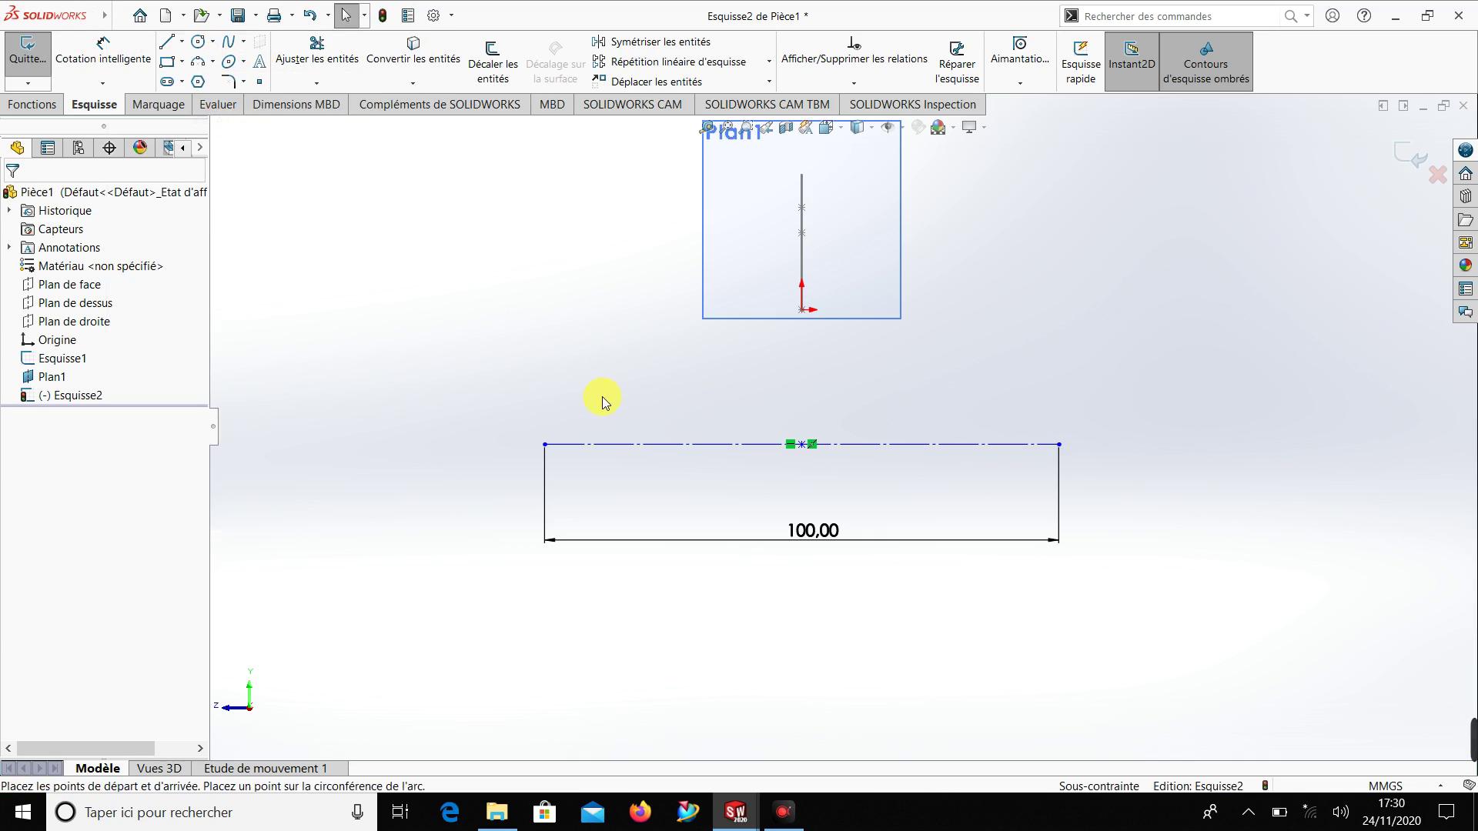
click(546, 445)
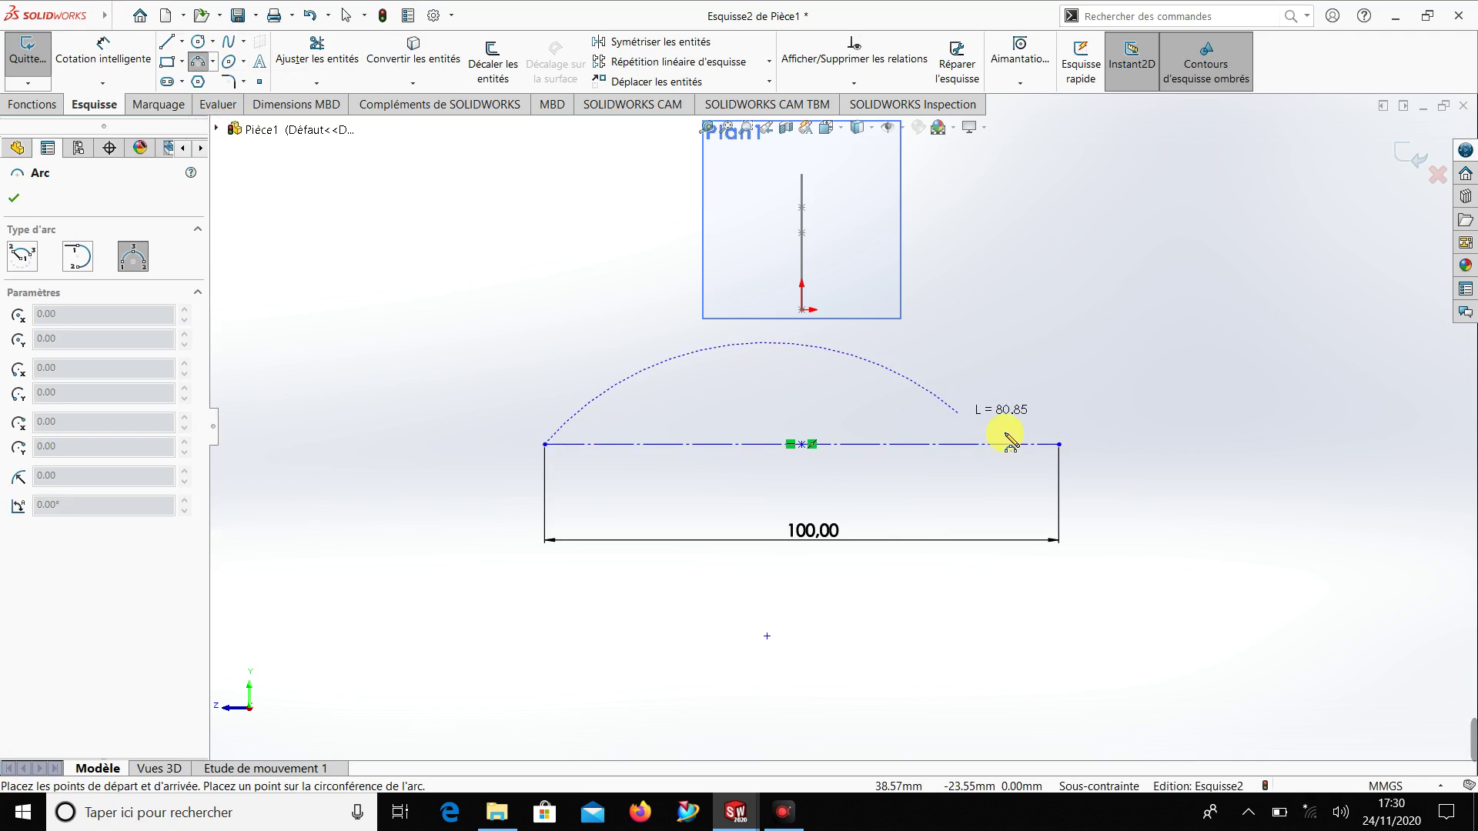
click(1059, 445)
click(831, 391)
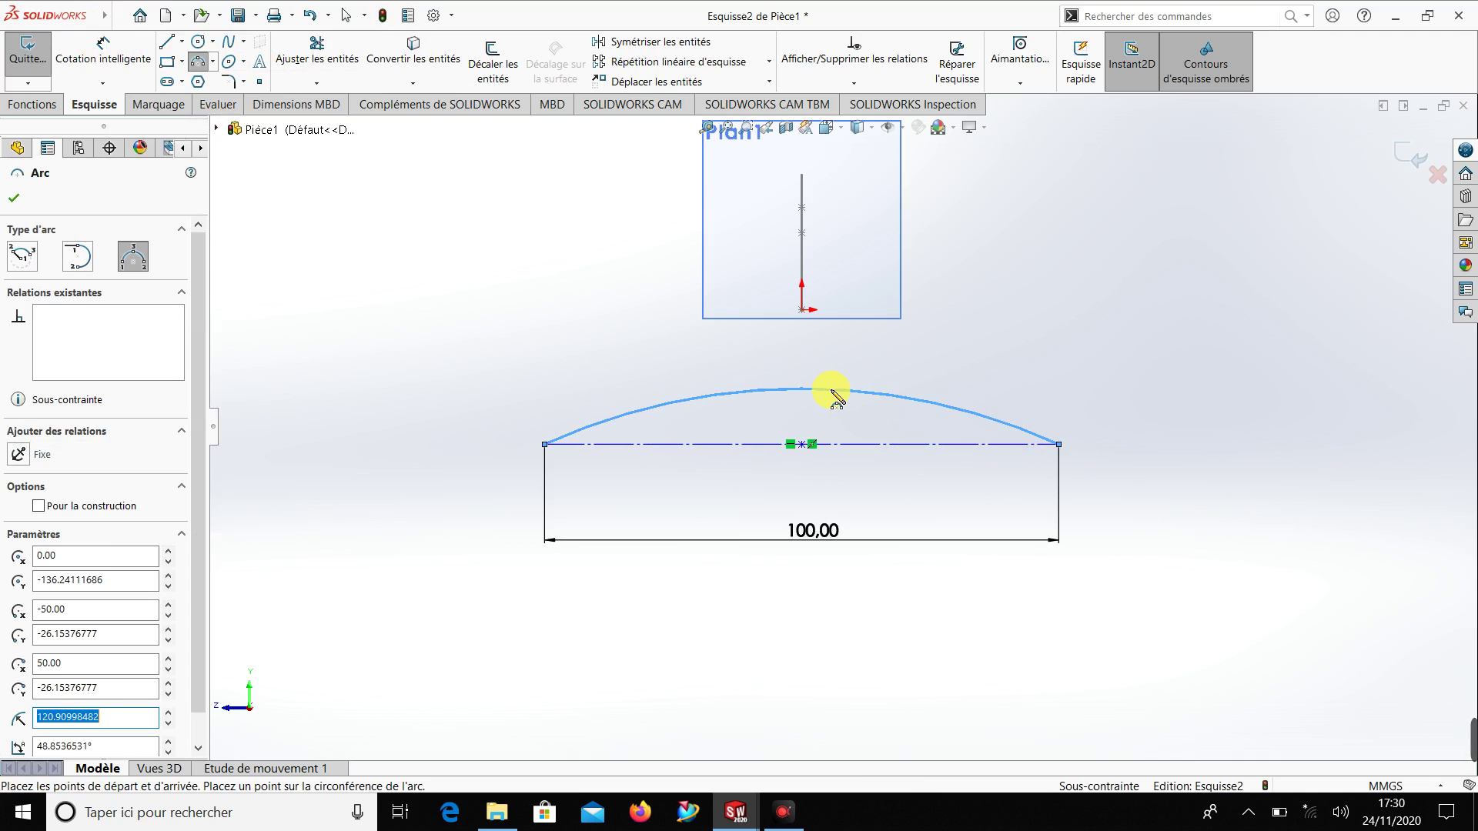
Add a radius dimension to the arc, entered first as 150 mm
key(Escape)
click(102, 54)
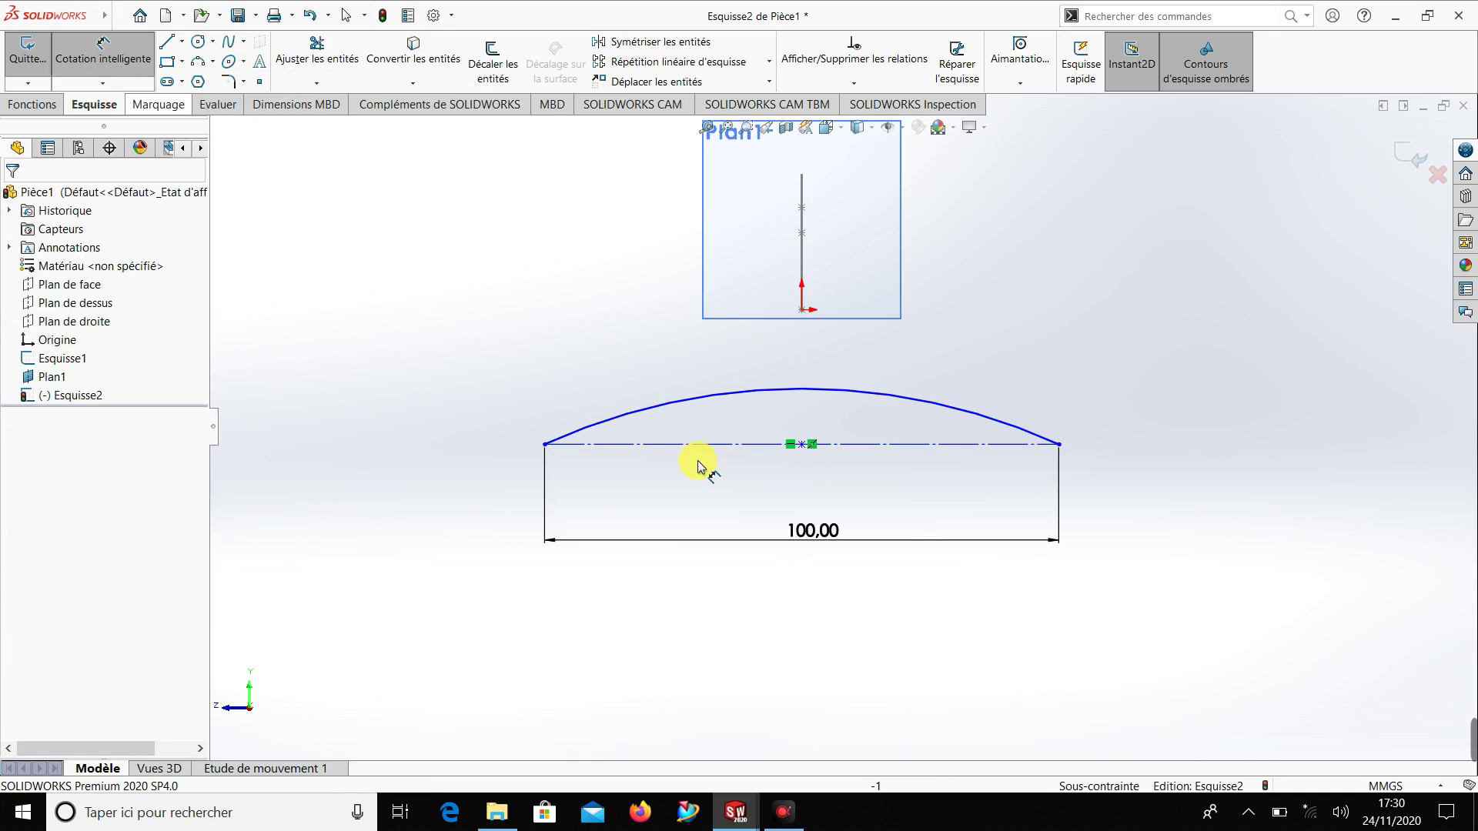
click(754, 391)
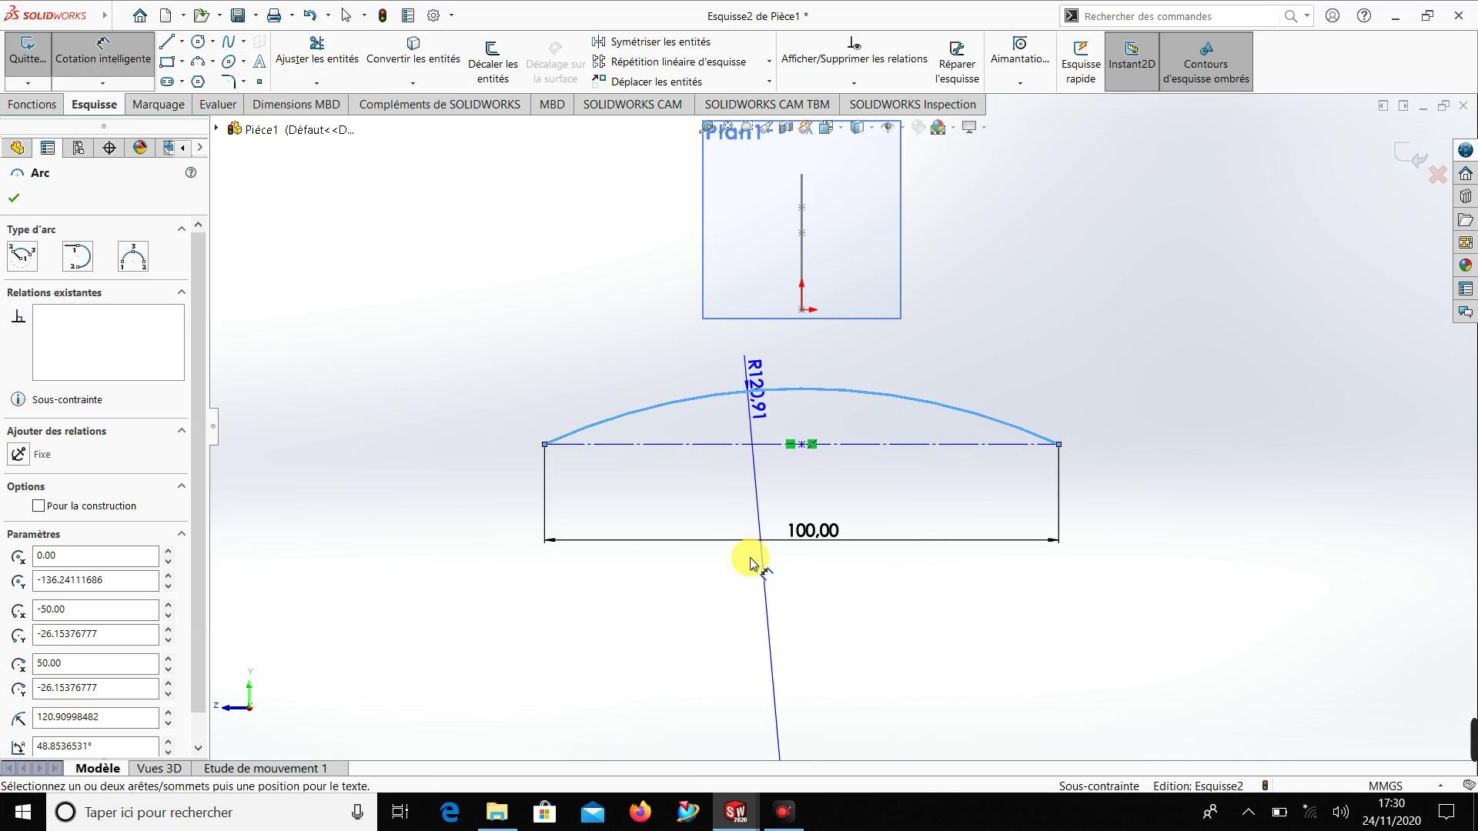
click(842, 600)
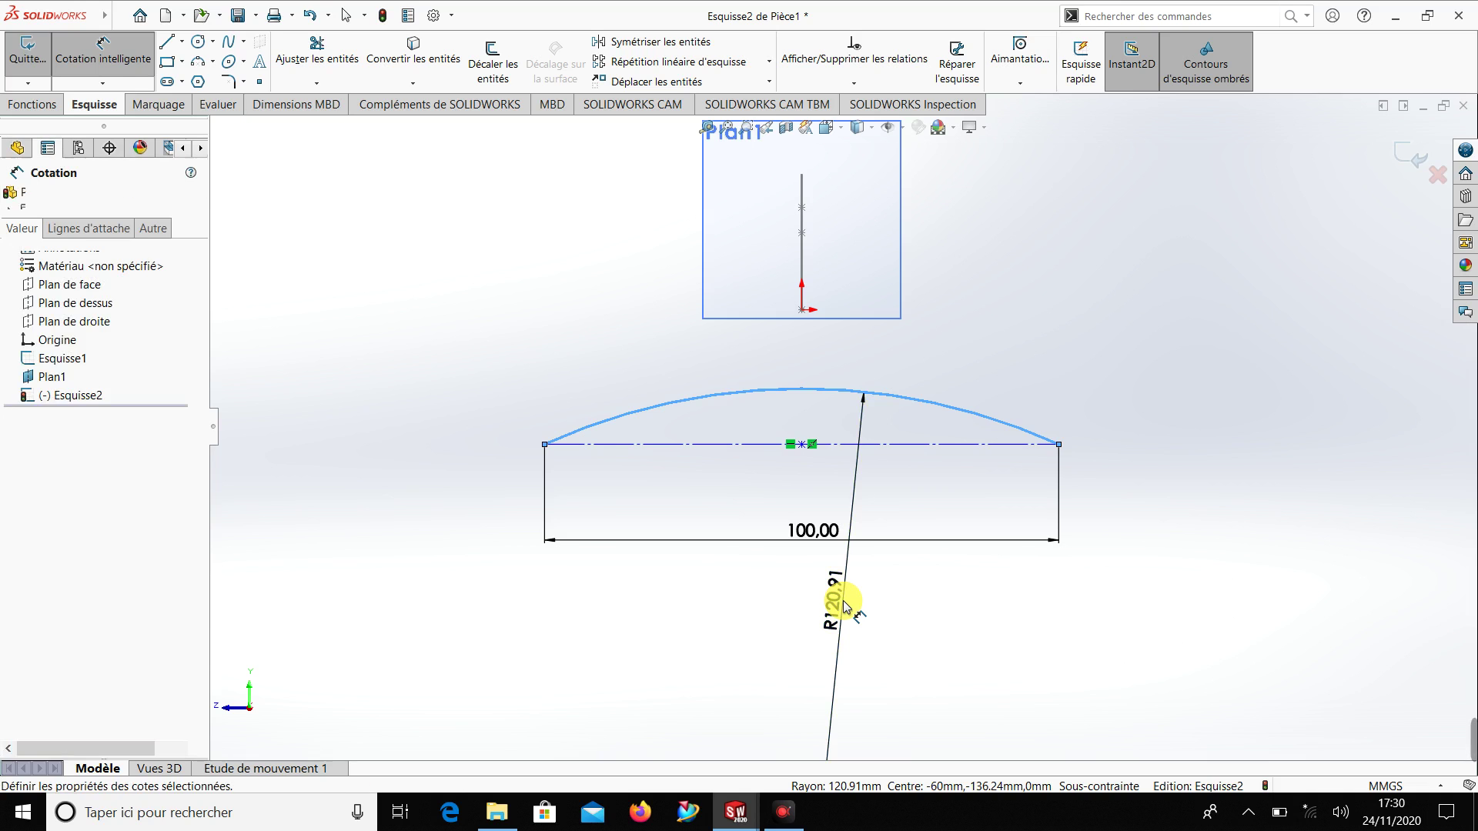
text(150)
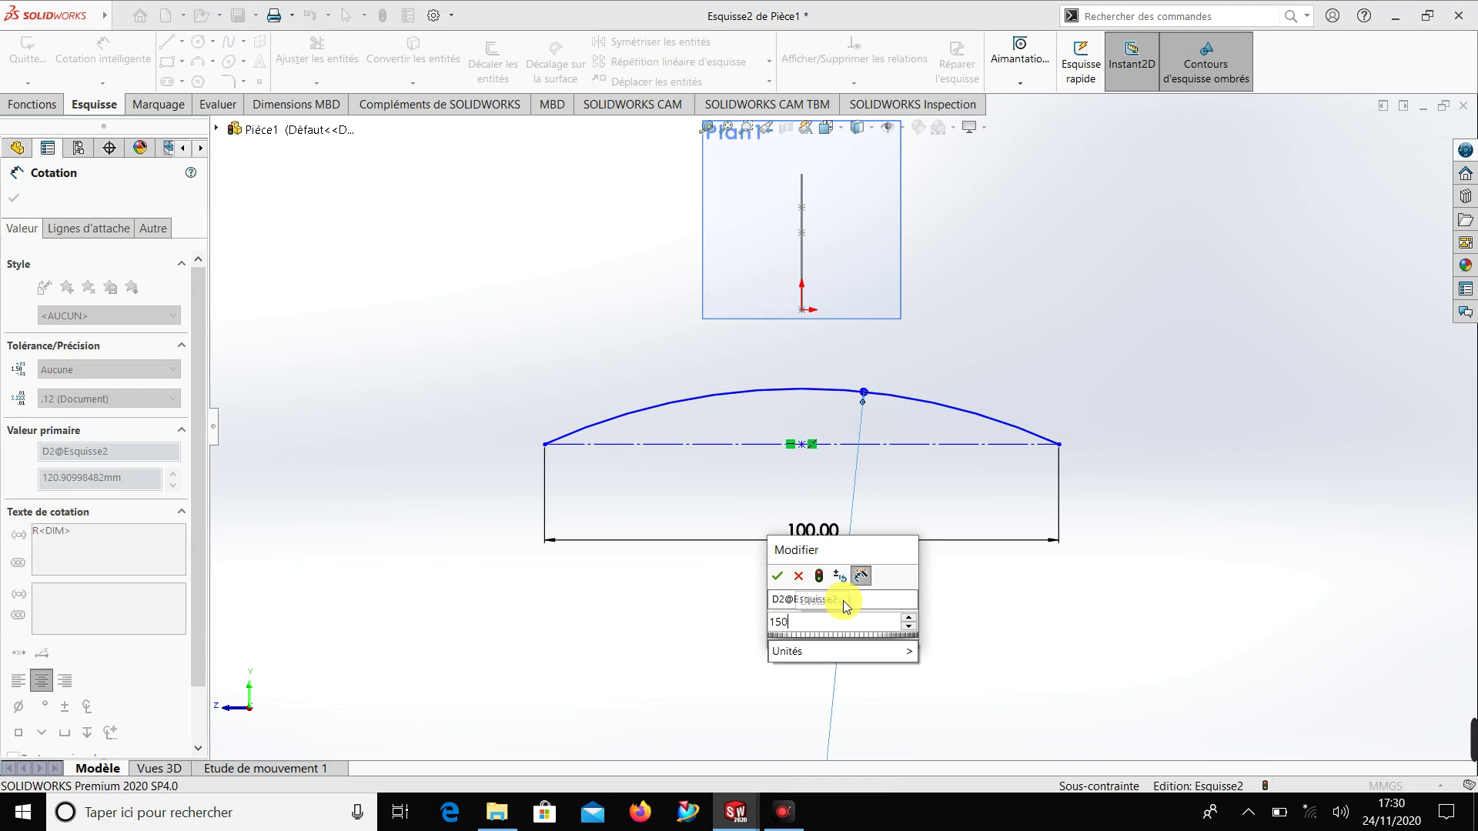
key(Return)
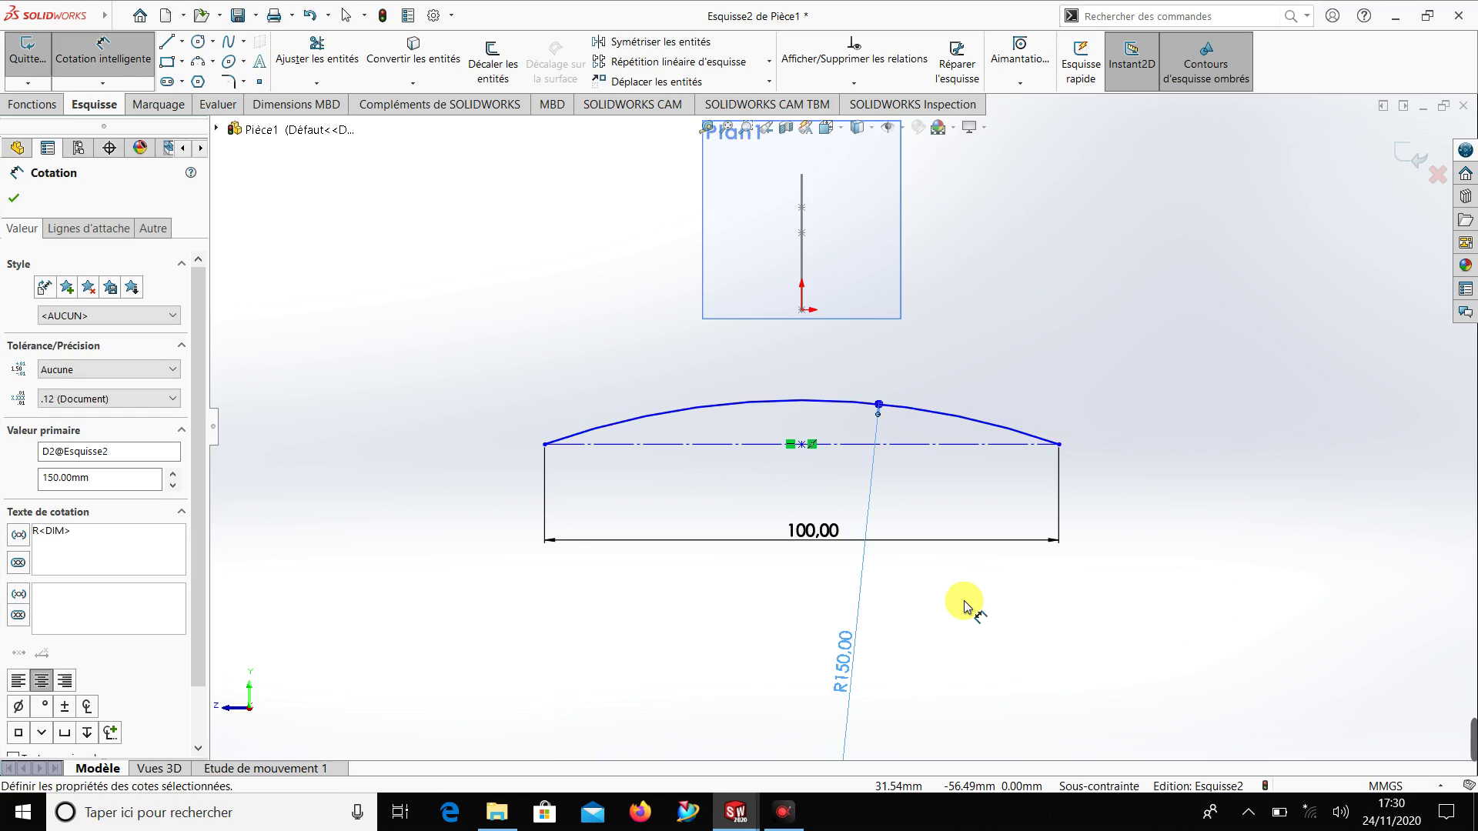
click(964, 605)
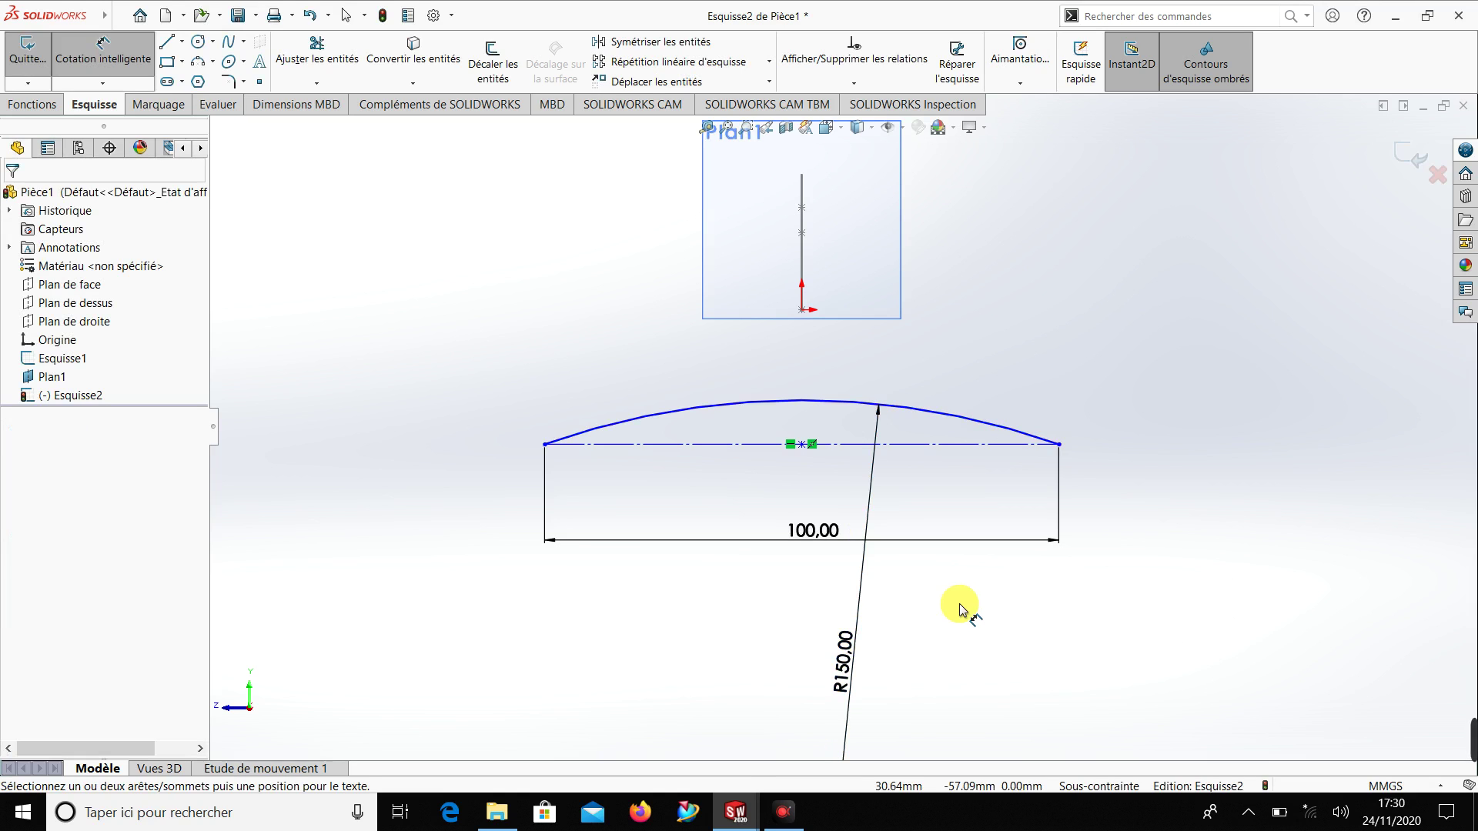
Edit the arc's radius dimension to R120 and zoom out
click(851, 679)
click(847, 669)
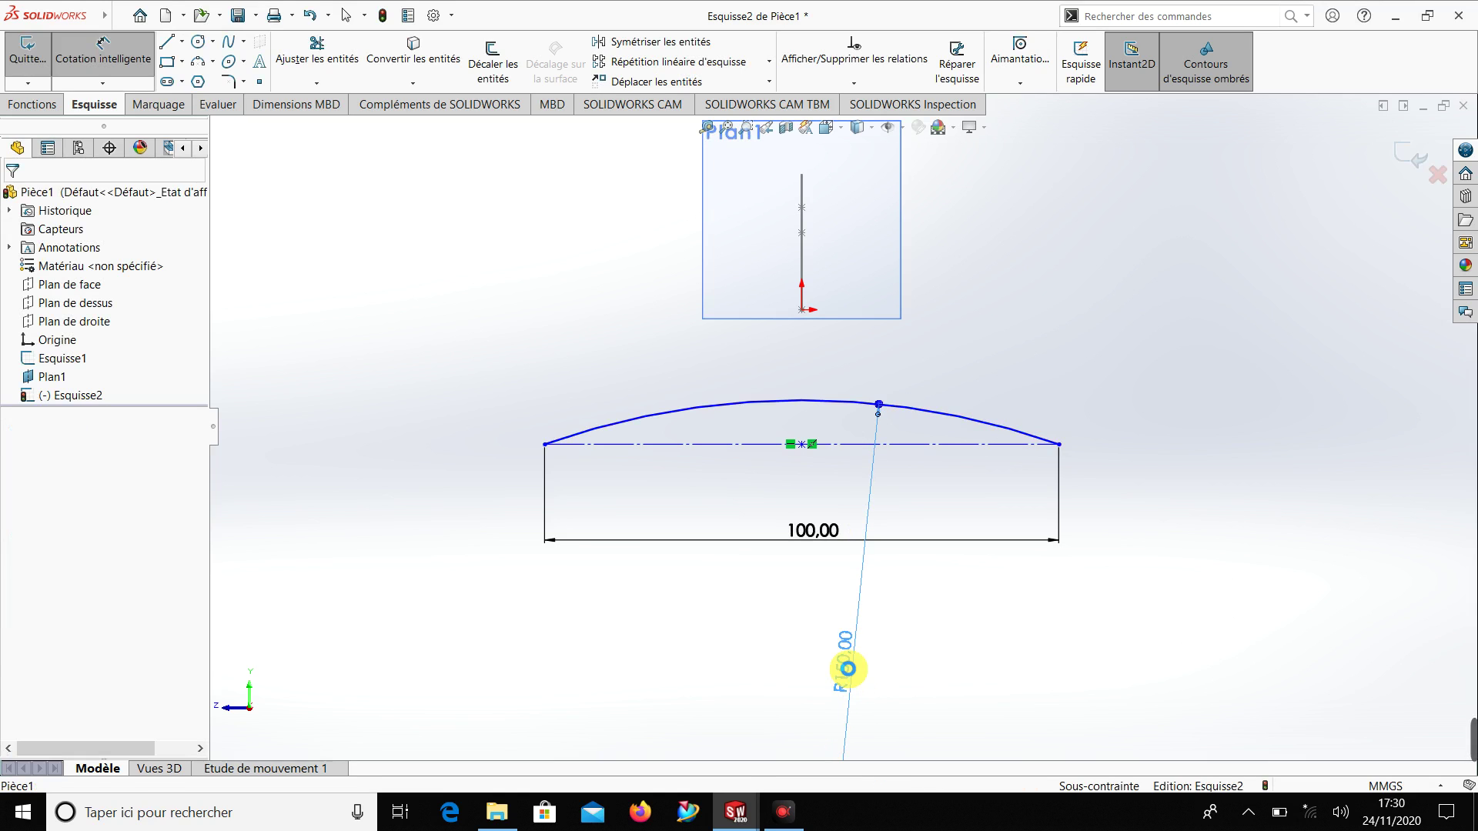
double_click(847, 668)
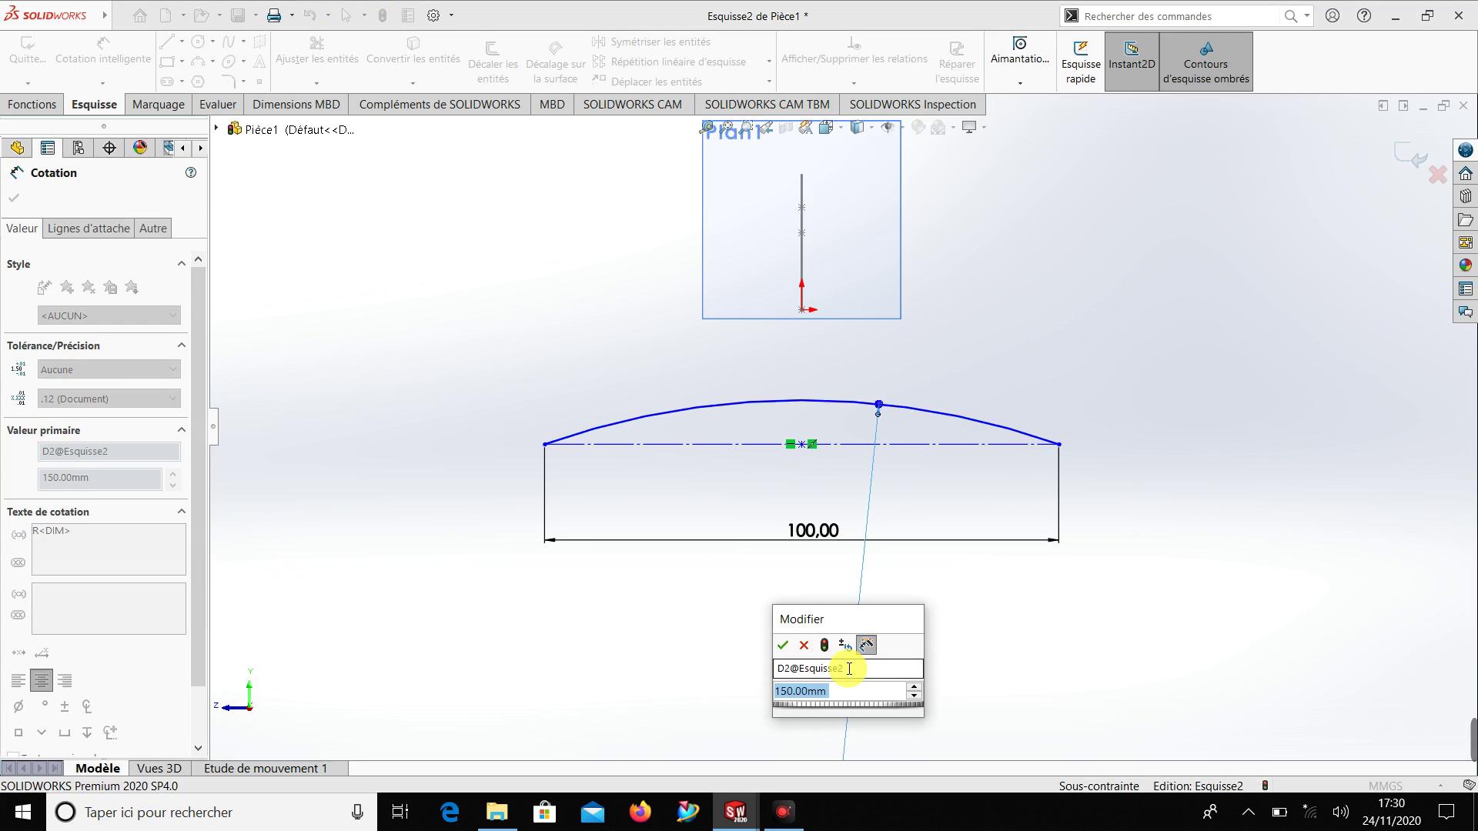
text(150)
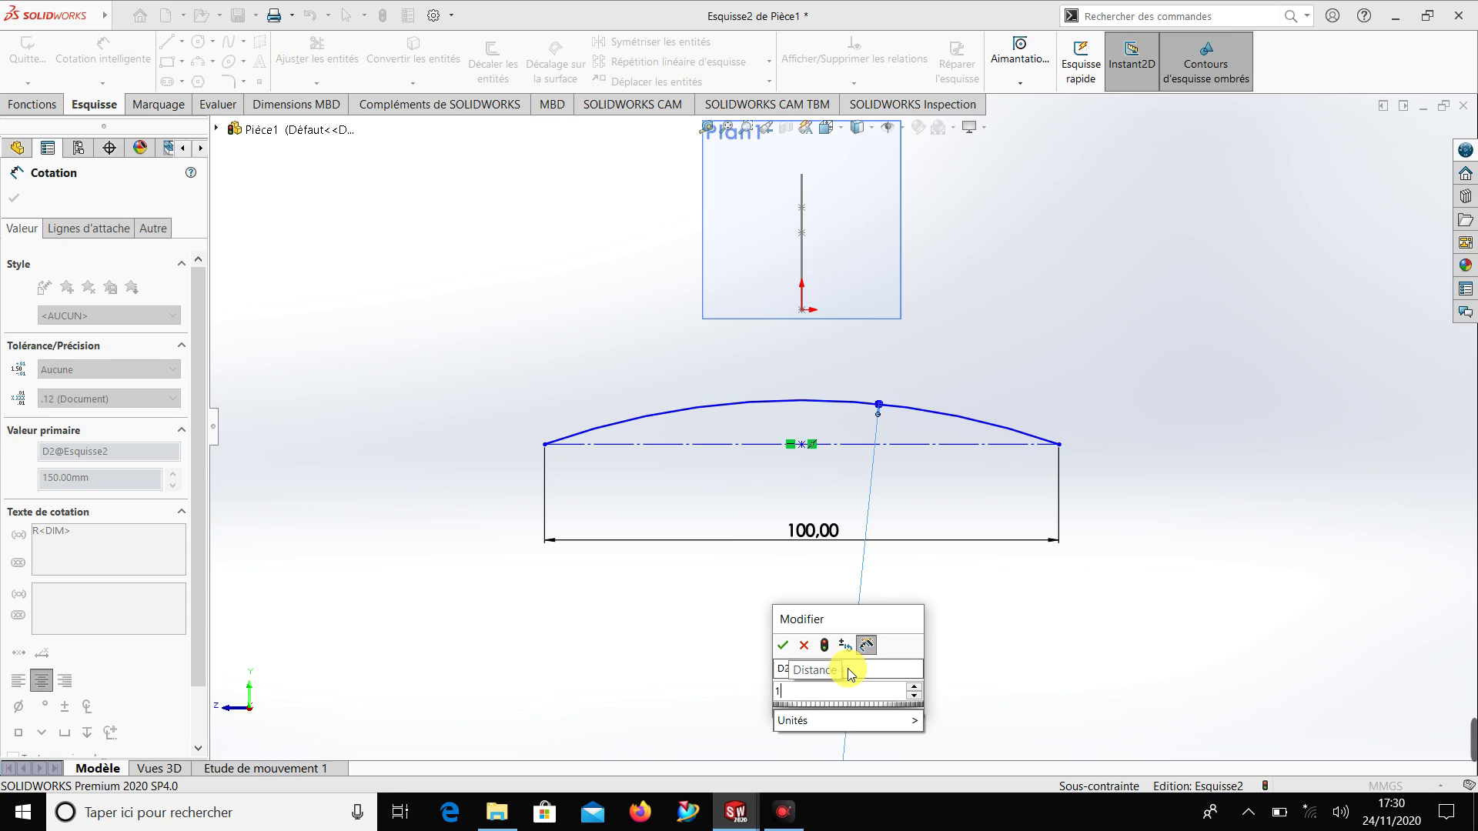
text(120)
key(Return)
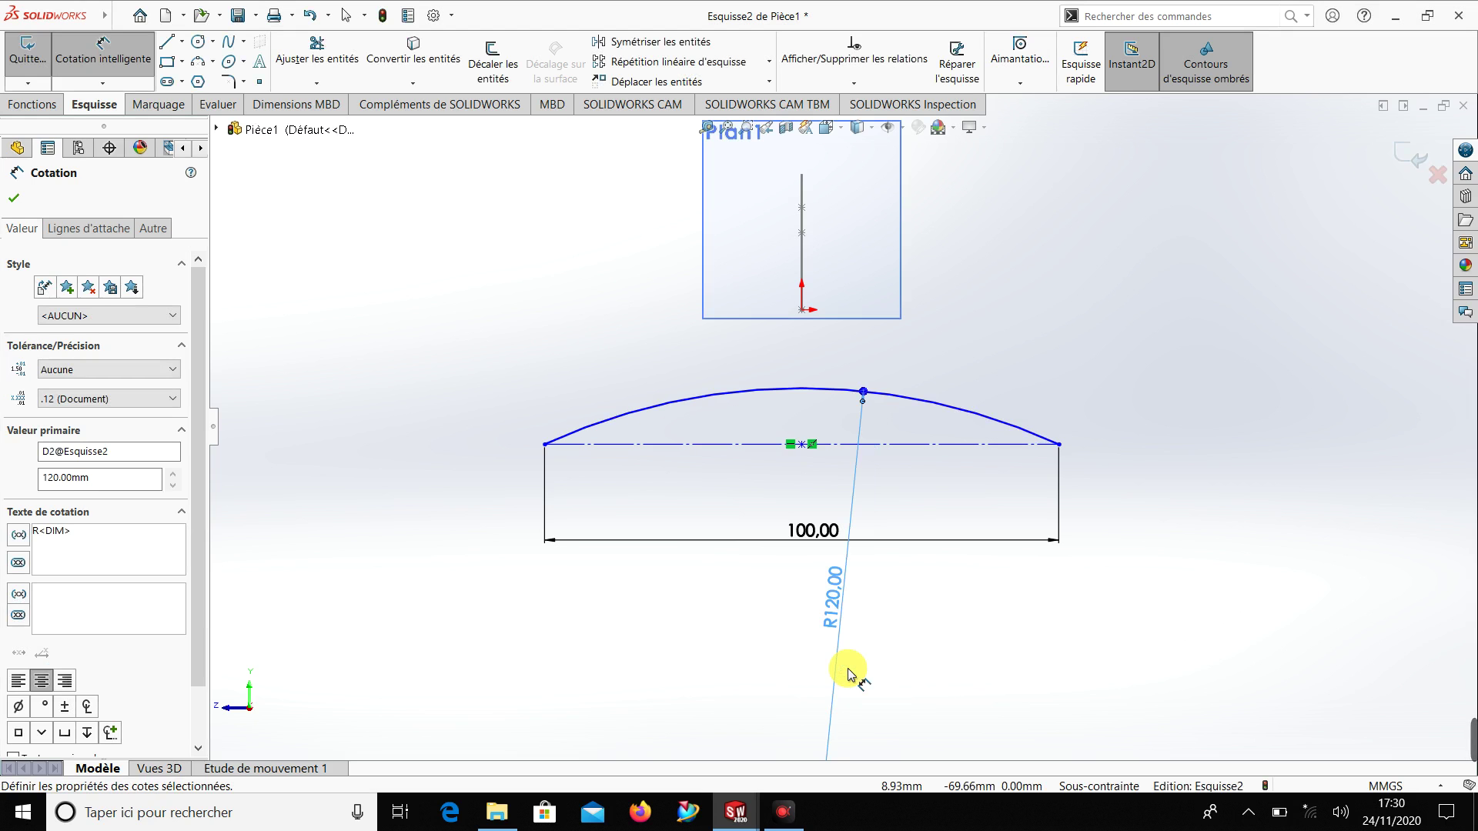
click(927, 625)
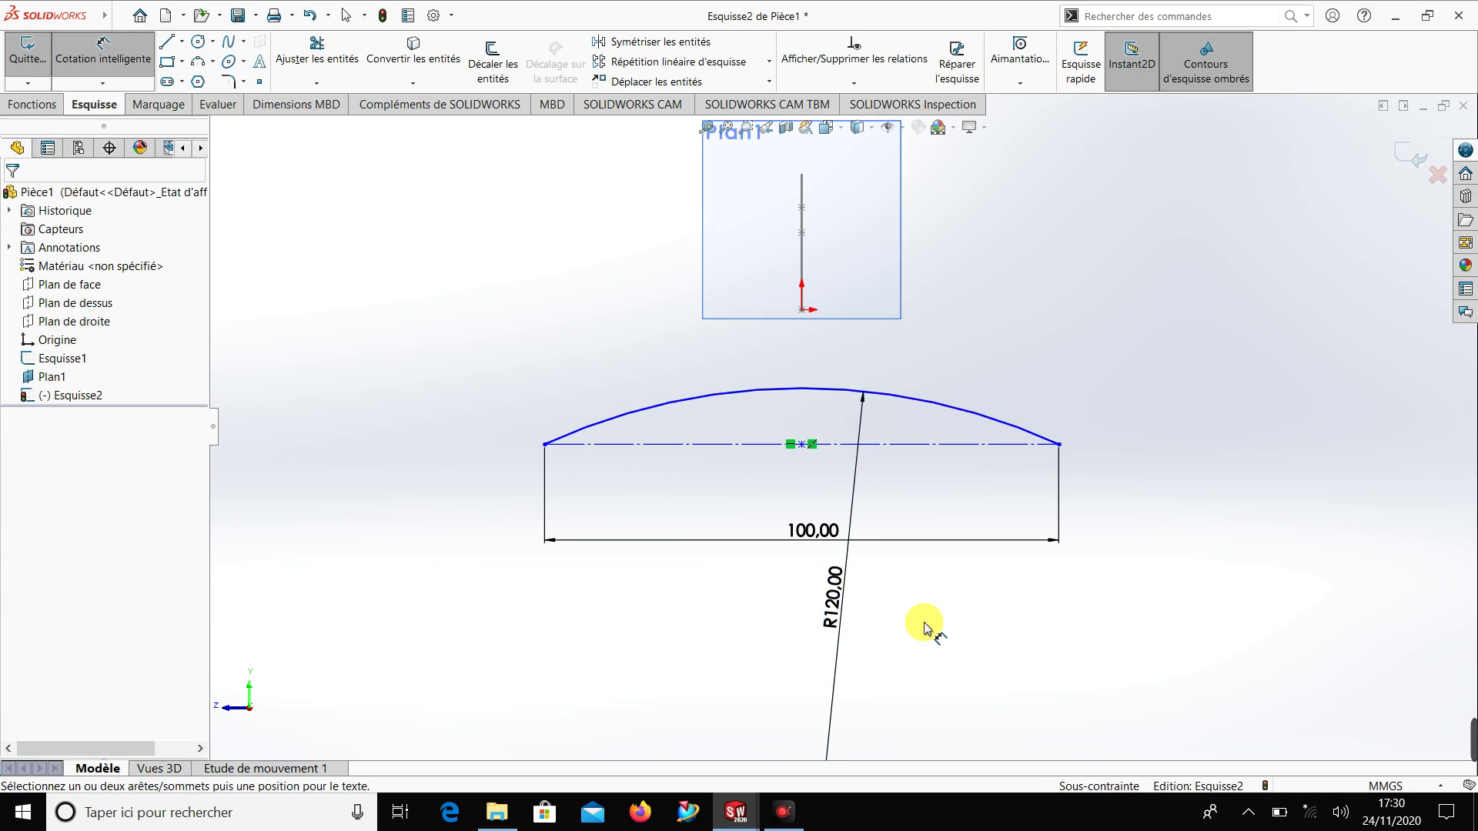
scroll(923, 631, up, 3)
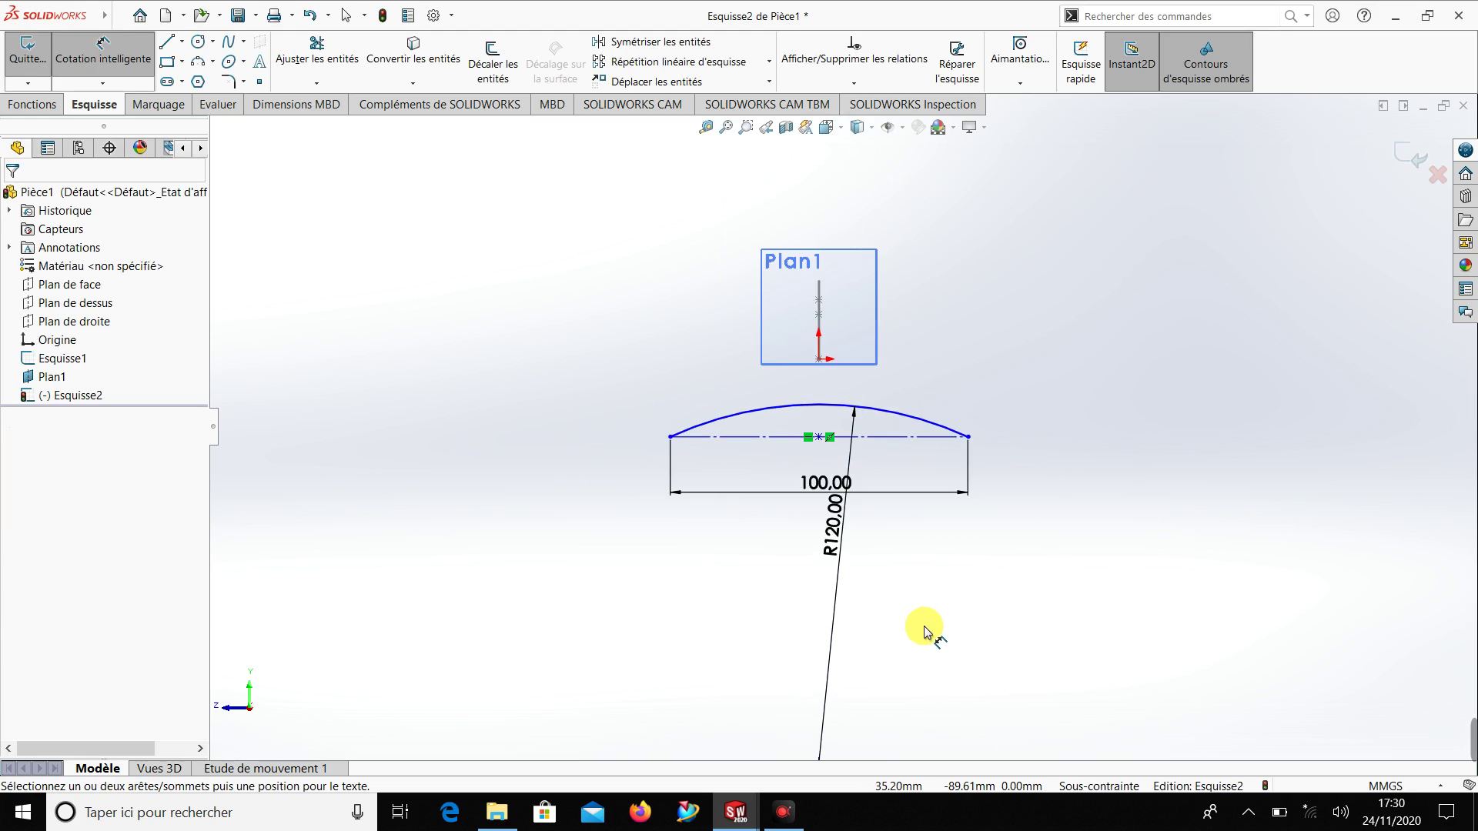
key(Escape)
Make the R120 arc coincident with the sketch origin and close Esquisse2
click(783, 812)
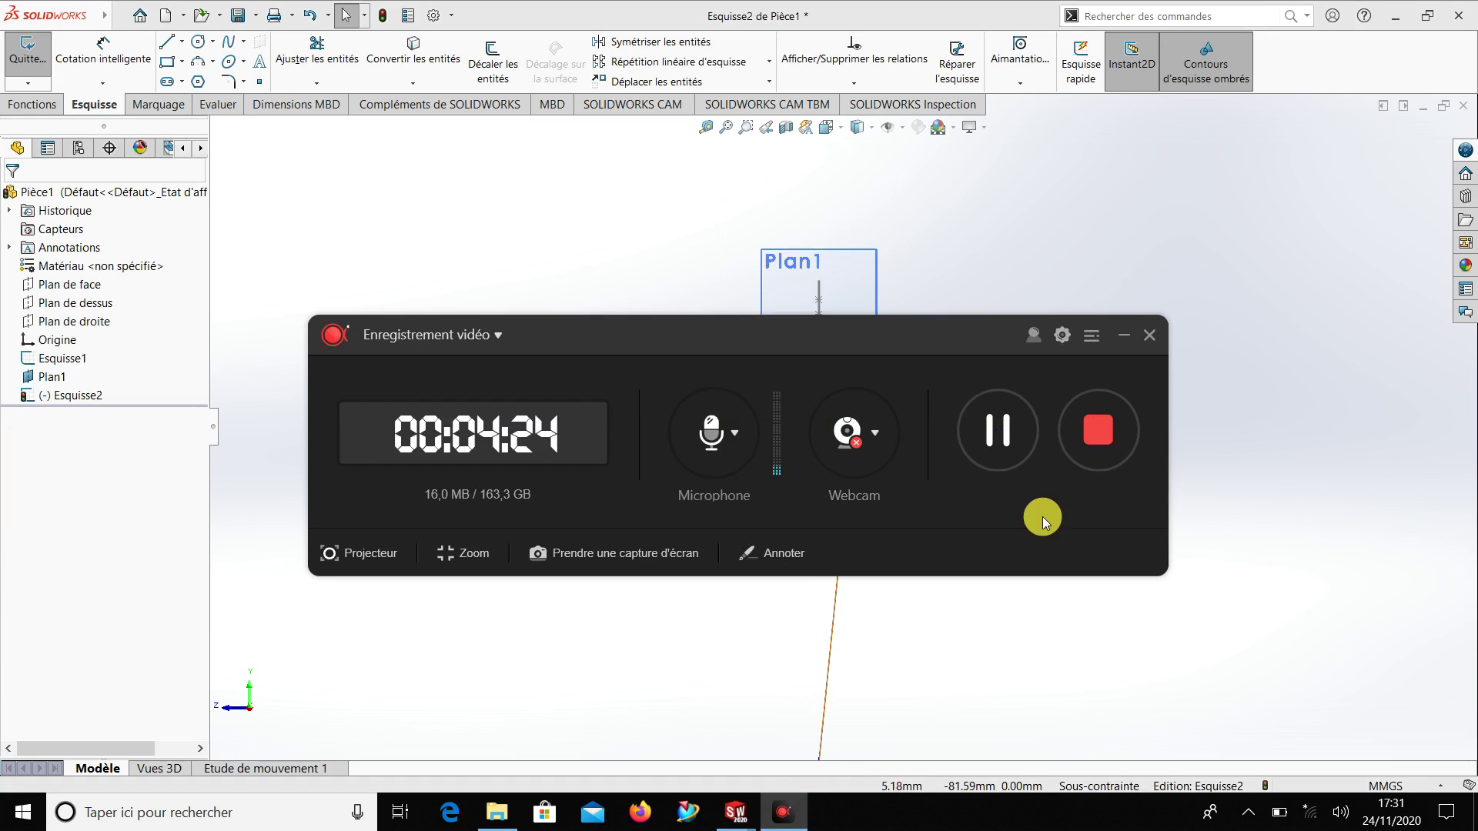
click(1120, 336)
scroll(949, 456, down, 3)
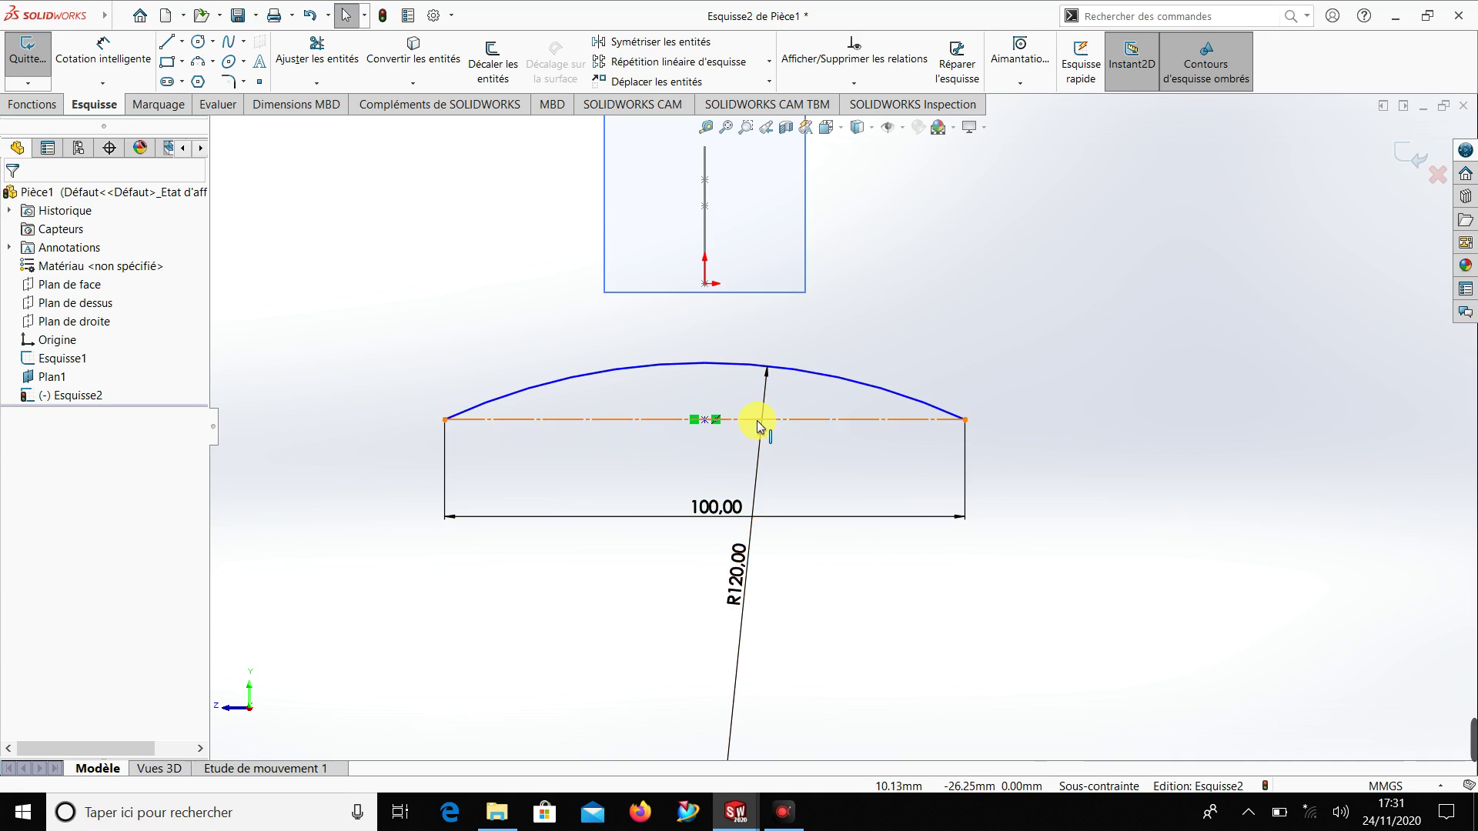
click(701, 362)
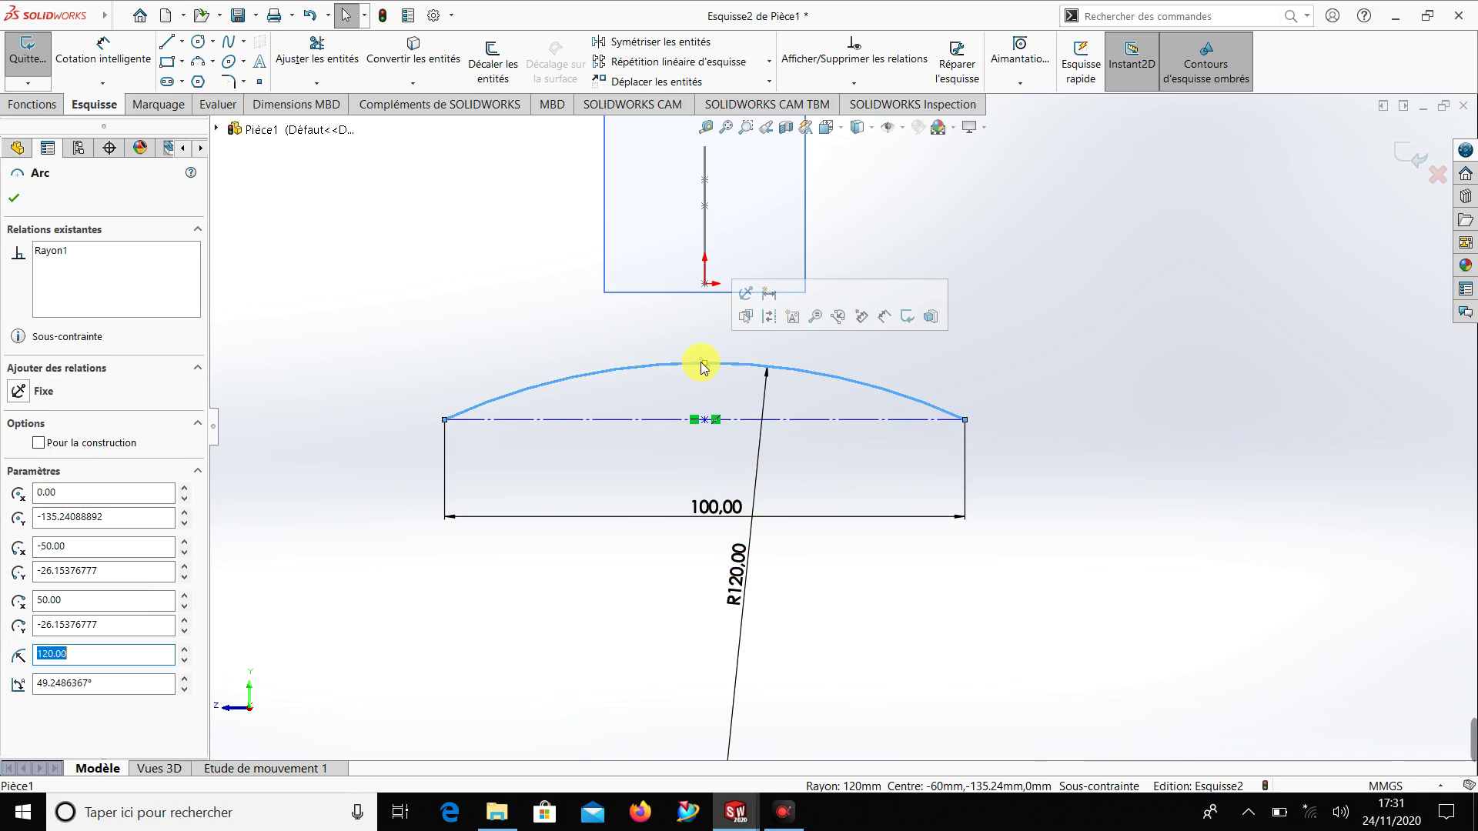
ctrl+click(705, 284)
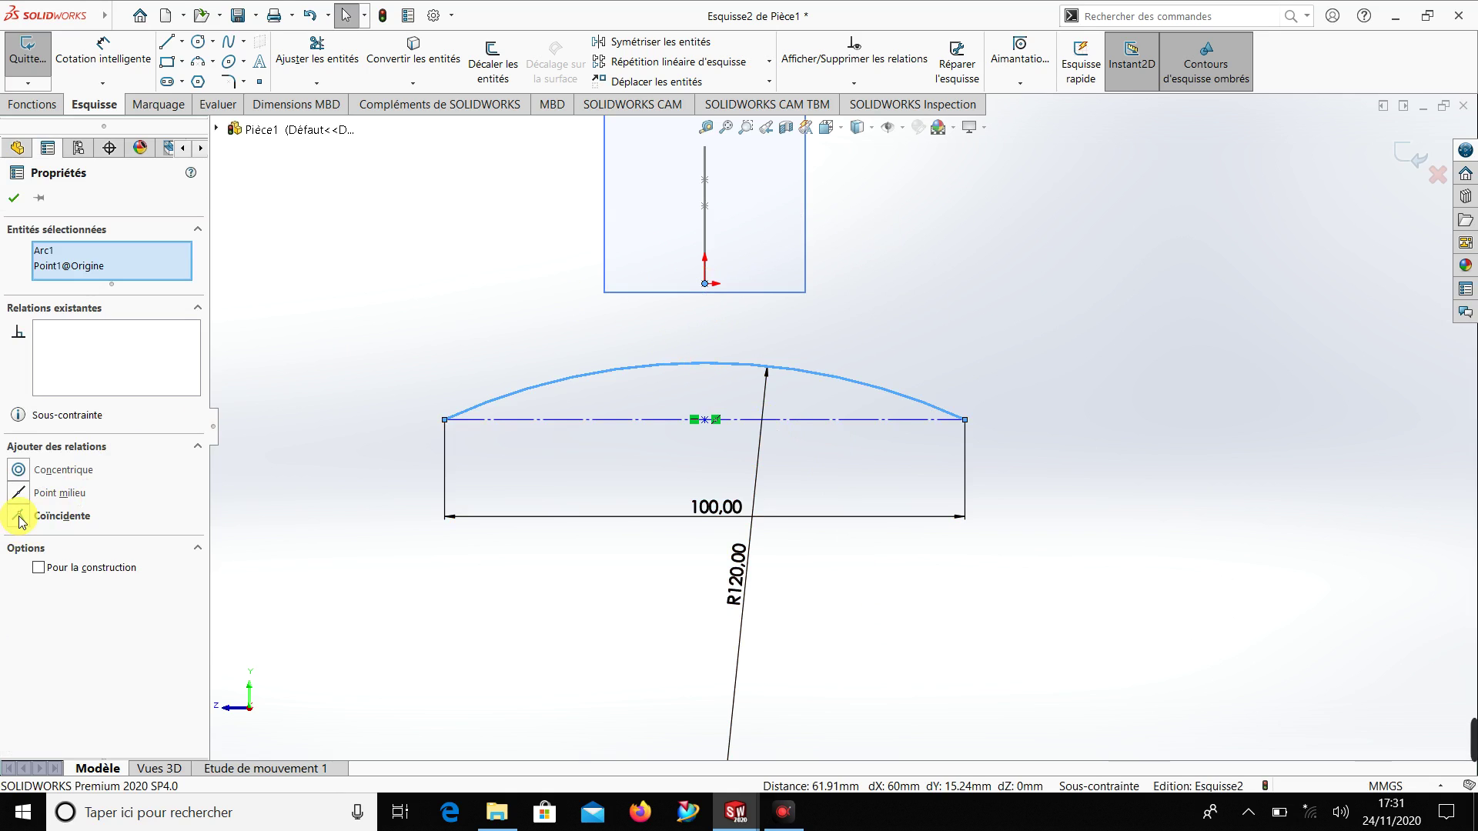
click(20, 517)
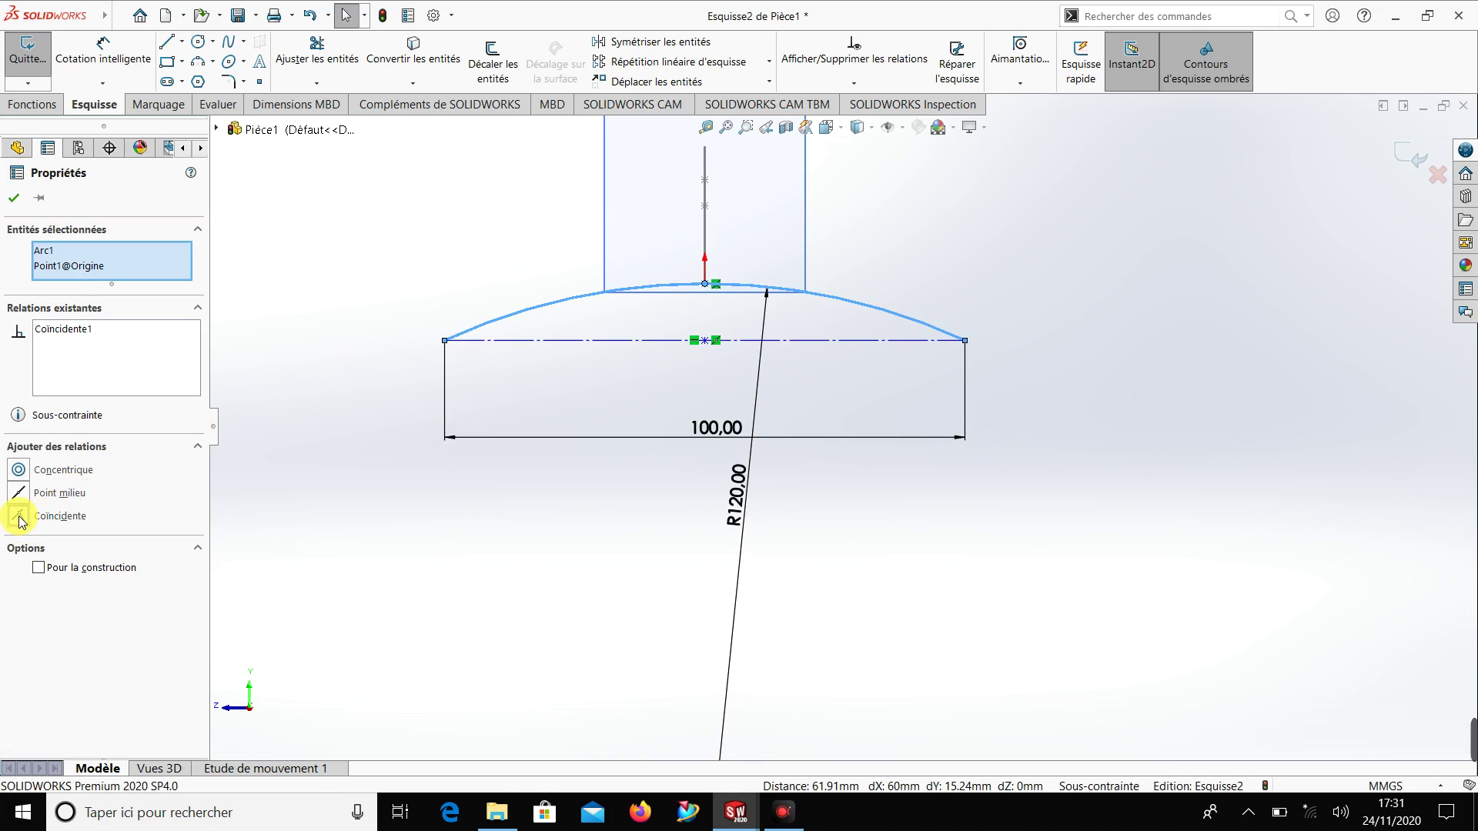
click(14, 198)
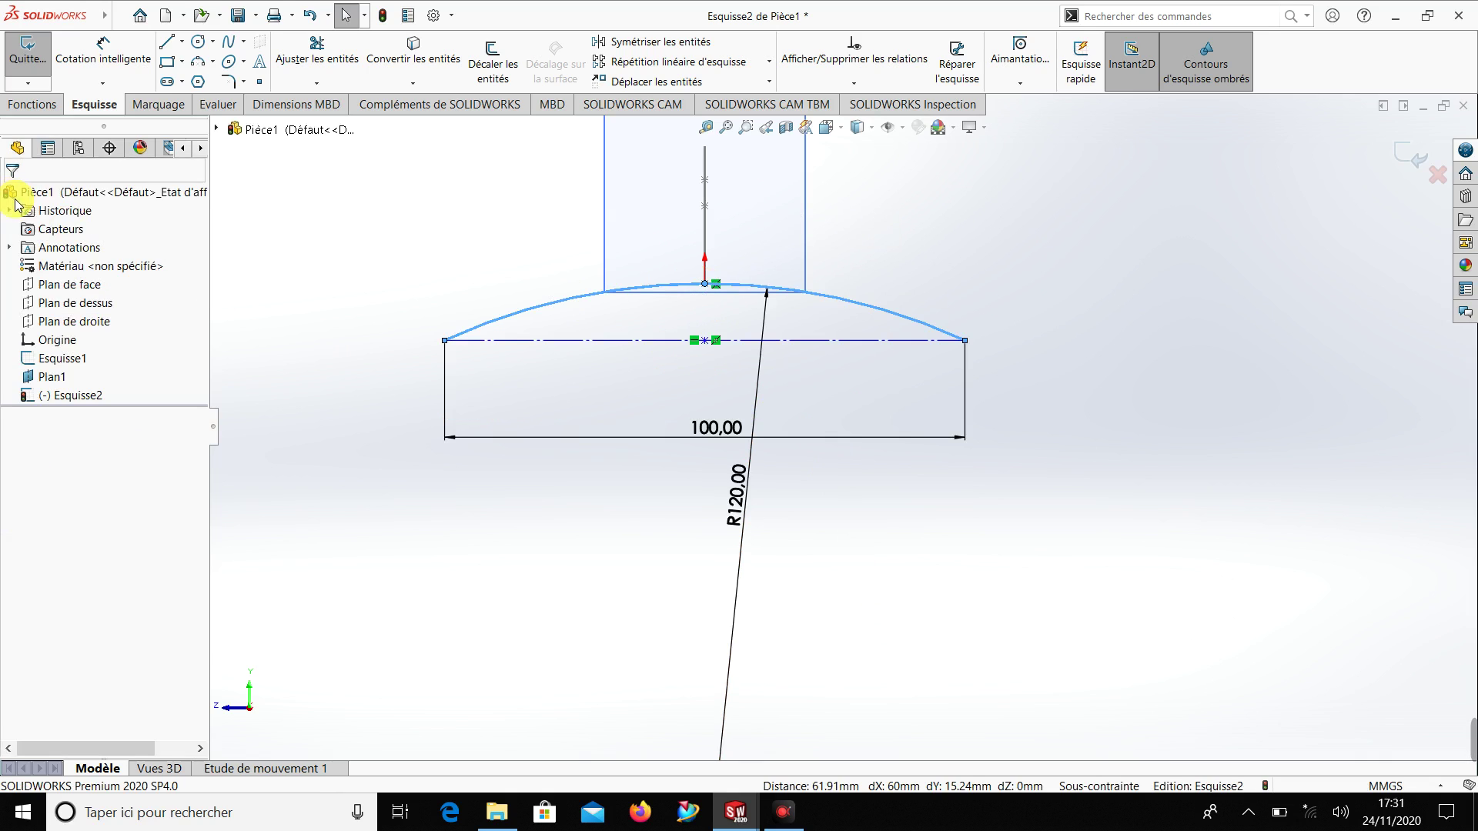
click(1417, 158)
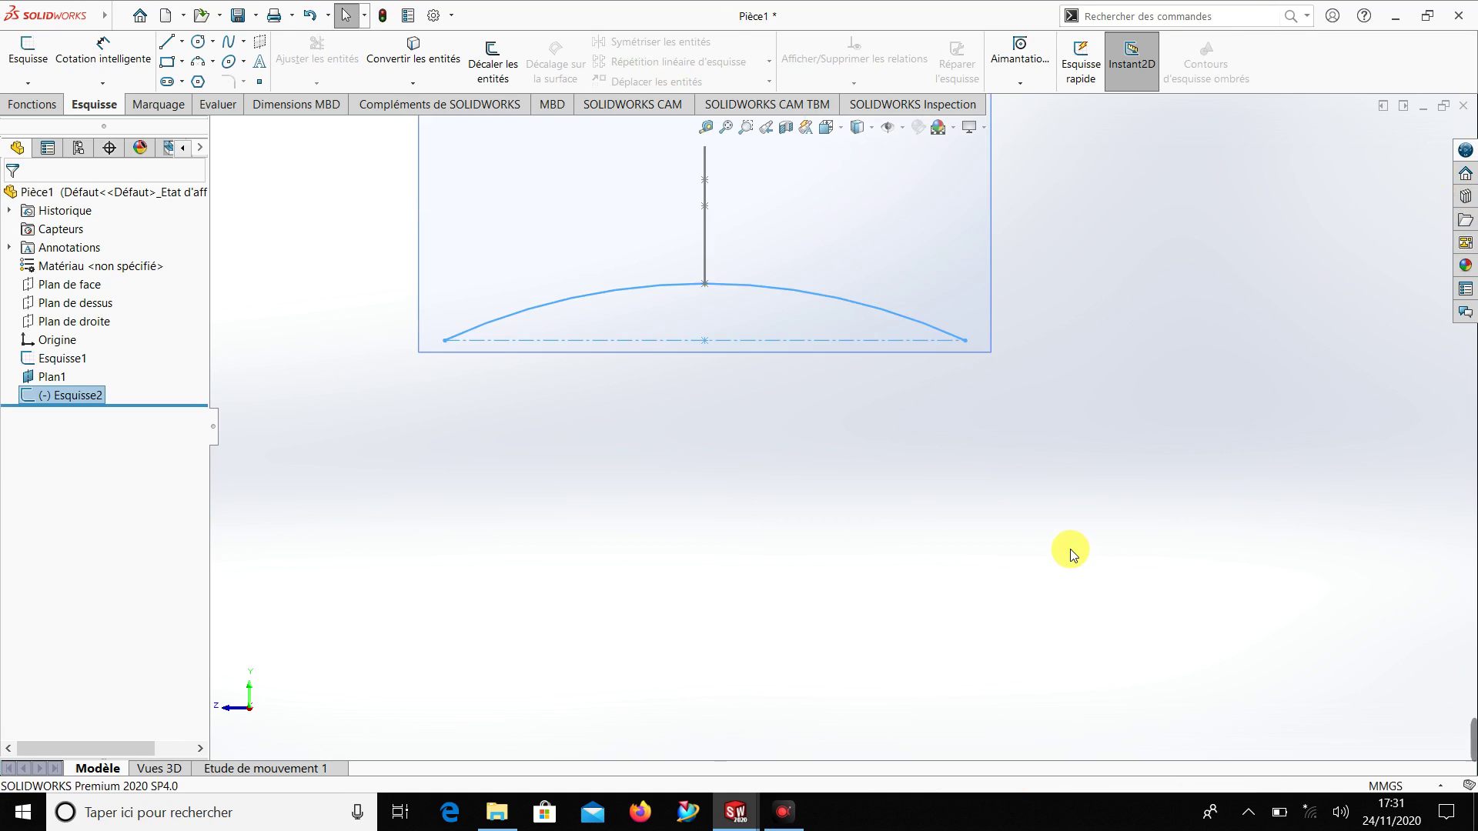
Hide Plan1 so only the two arch sketches remain visible
mouse_move(1054, 539)
middle_down()
mouse_move(539, 557)
mouse_move(579, 512)
middle_up()
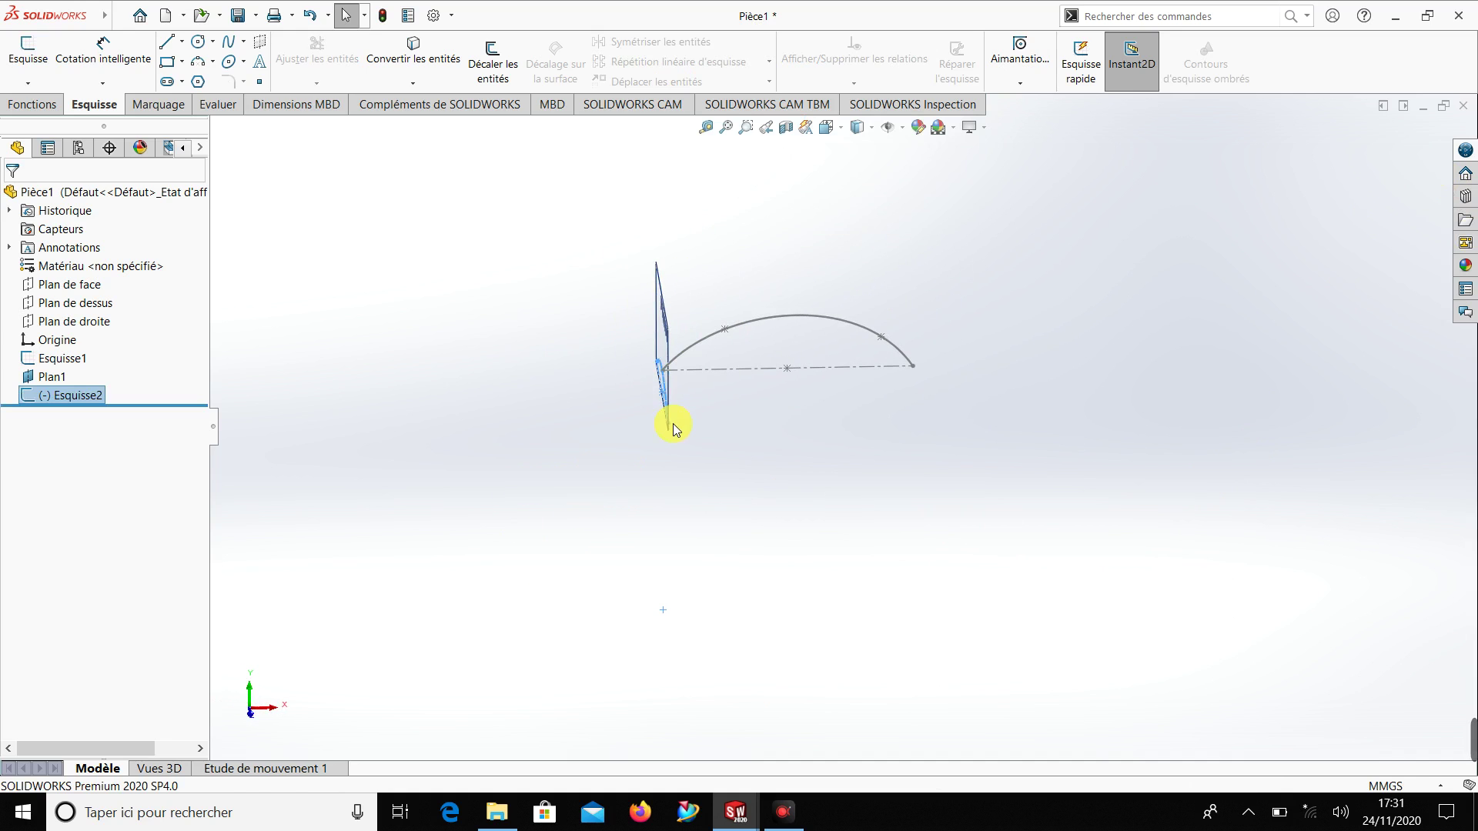
middle_drag(673, 424, 514, 472)
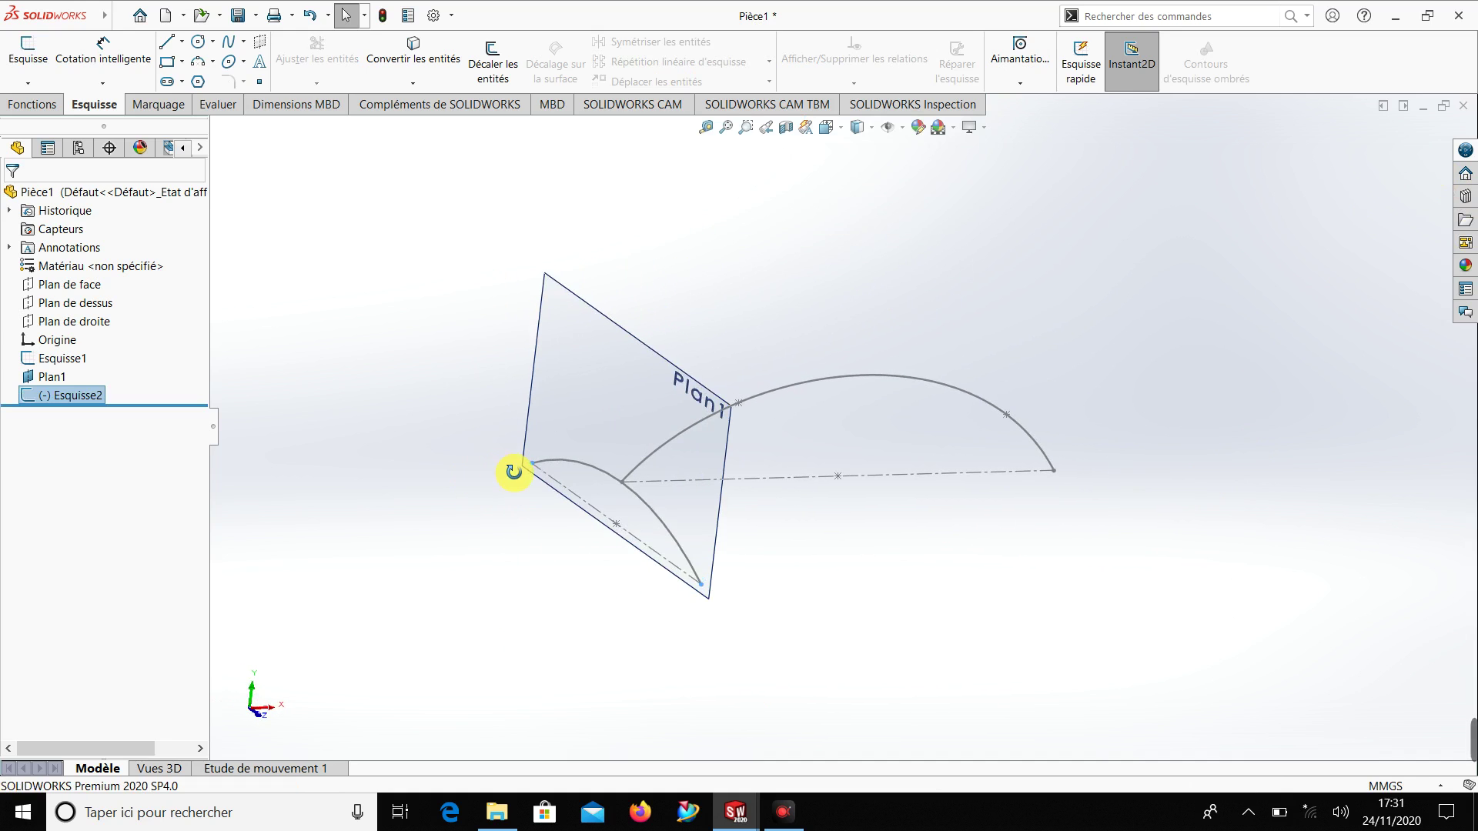
click(52, 376)
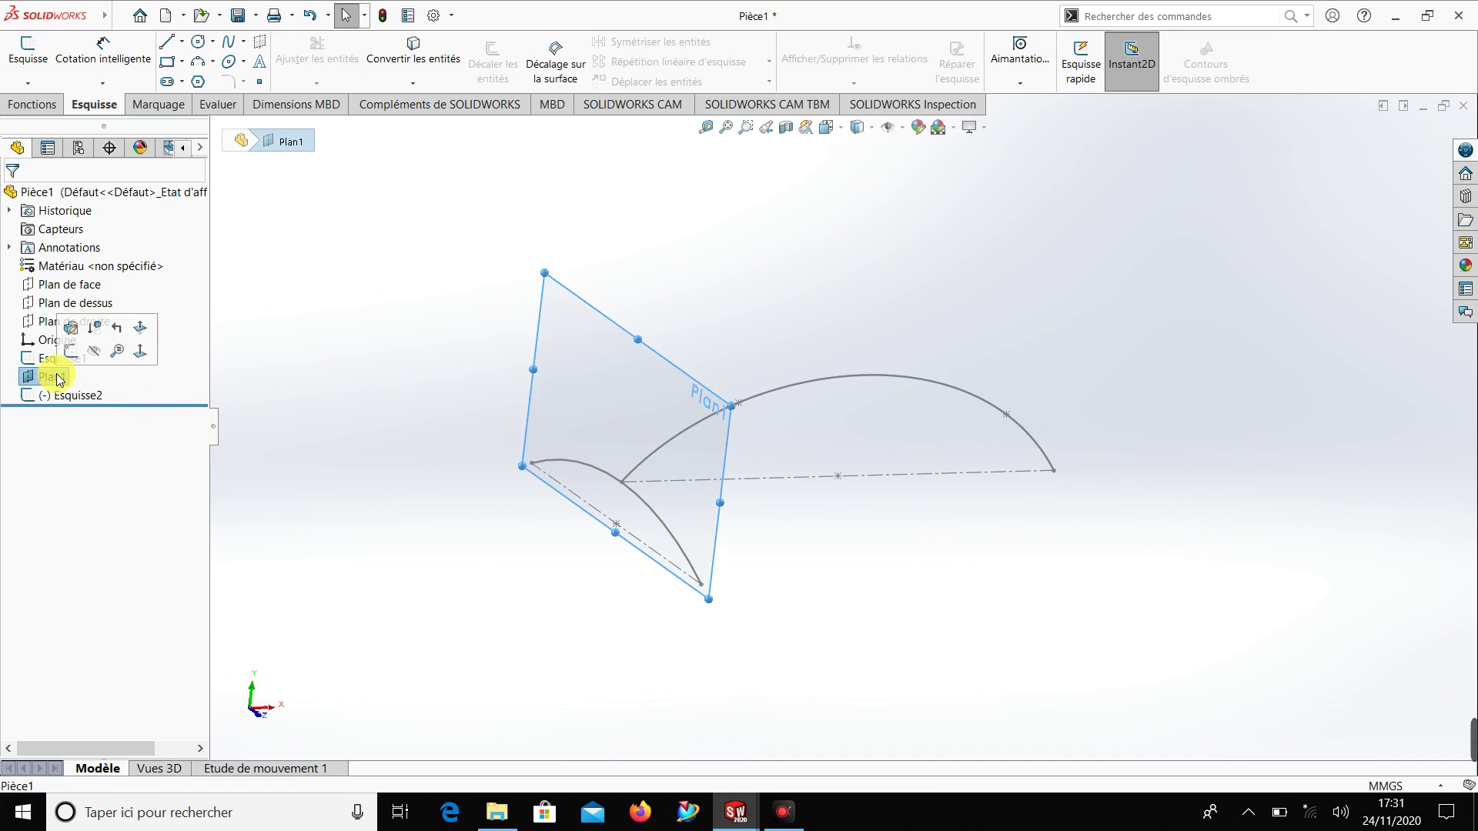
click(95, 358)
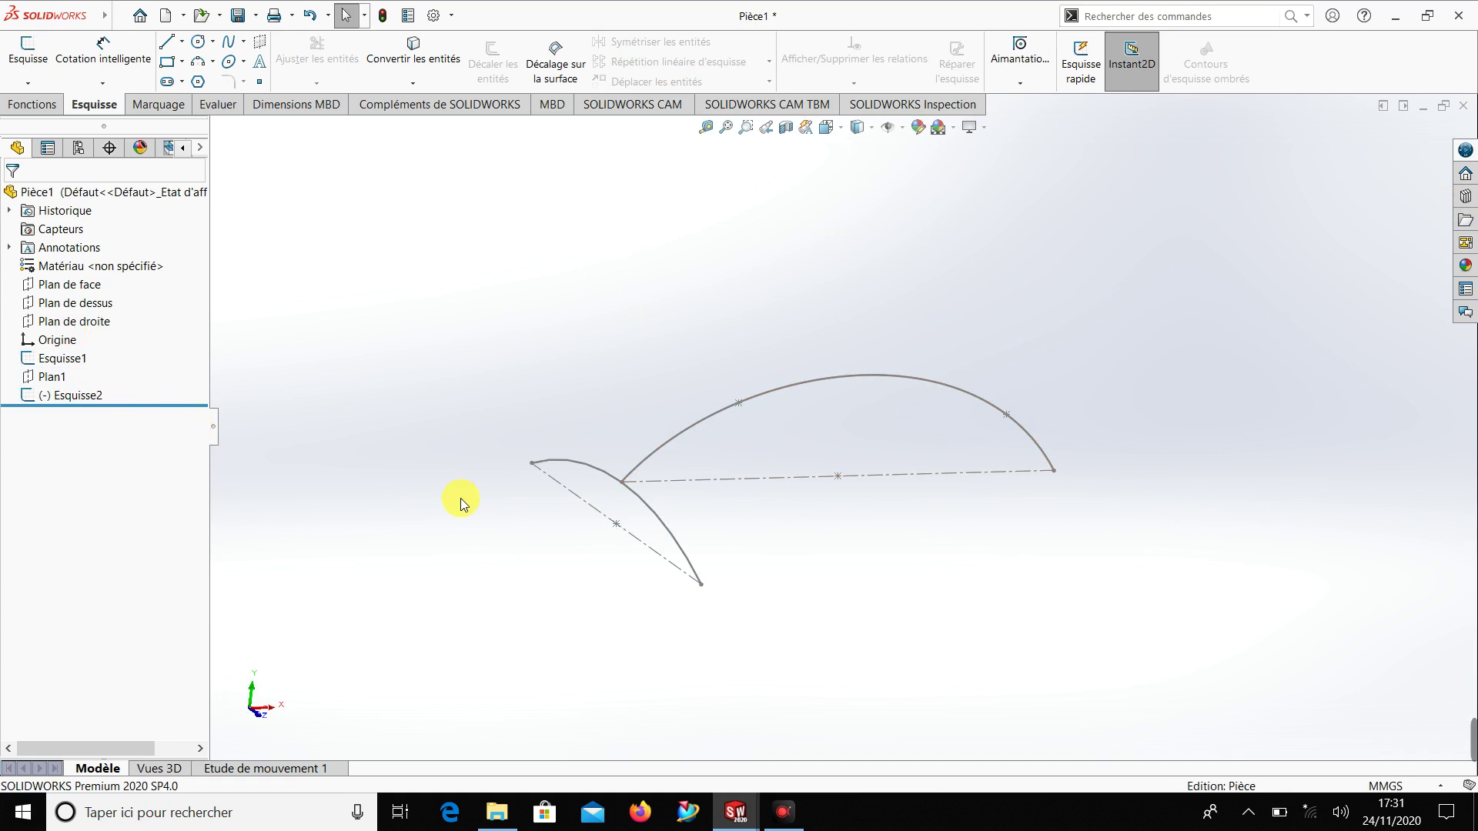
mouse_move(460, 505)
middle_down()
mouse_move(416, 363)
mouse_move(416, 446)
middle_up()
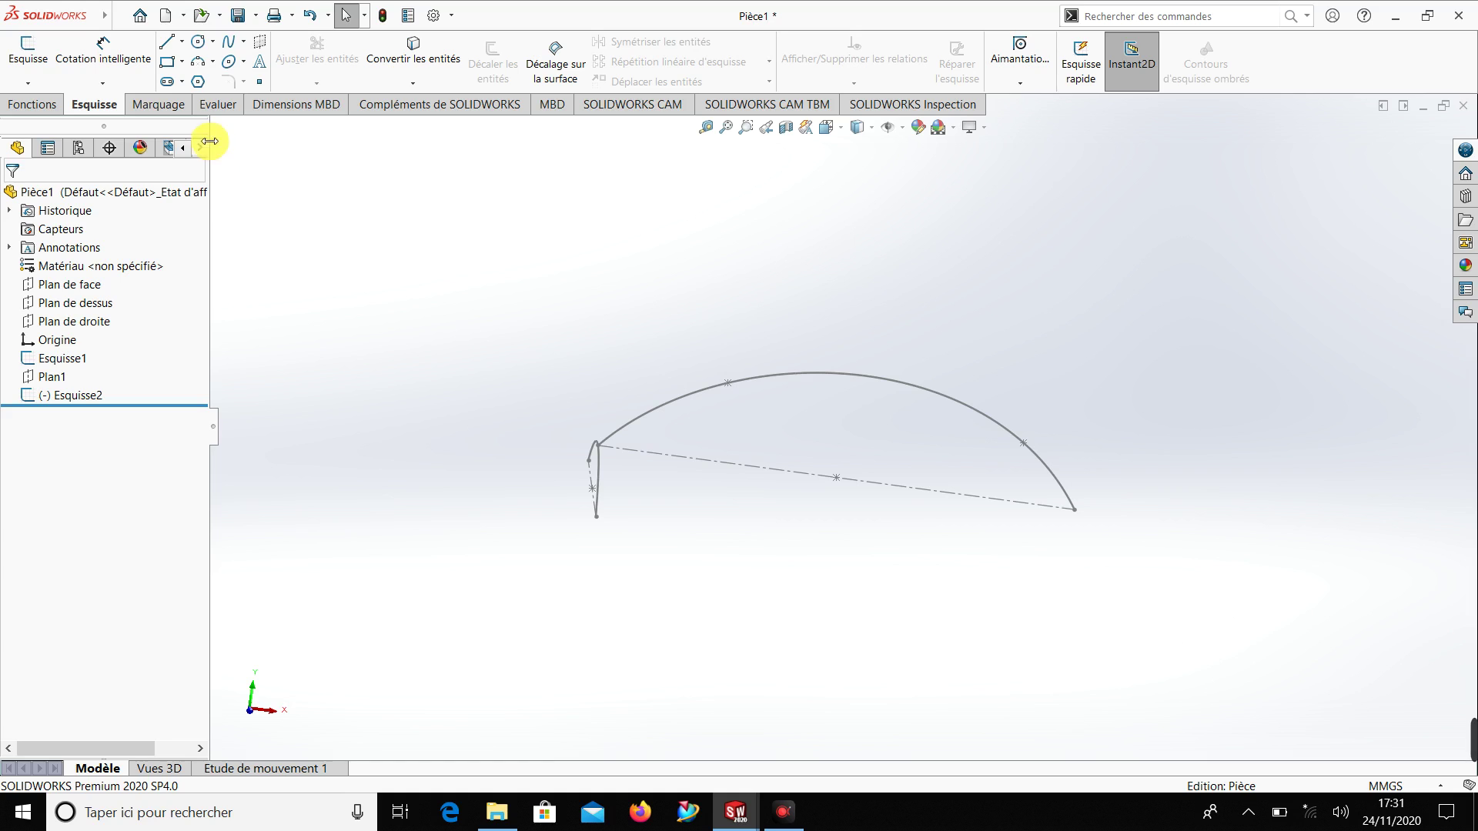
Add the Surfaces tab to the CommandManager
click(177, 109)
right_click(178, 109)
mouse_move(277, 155)
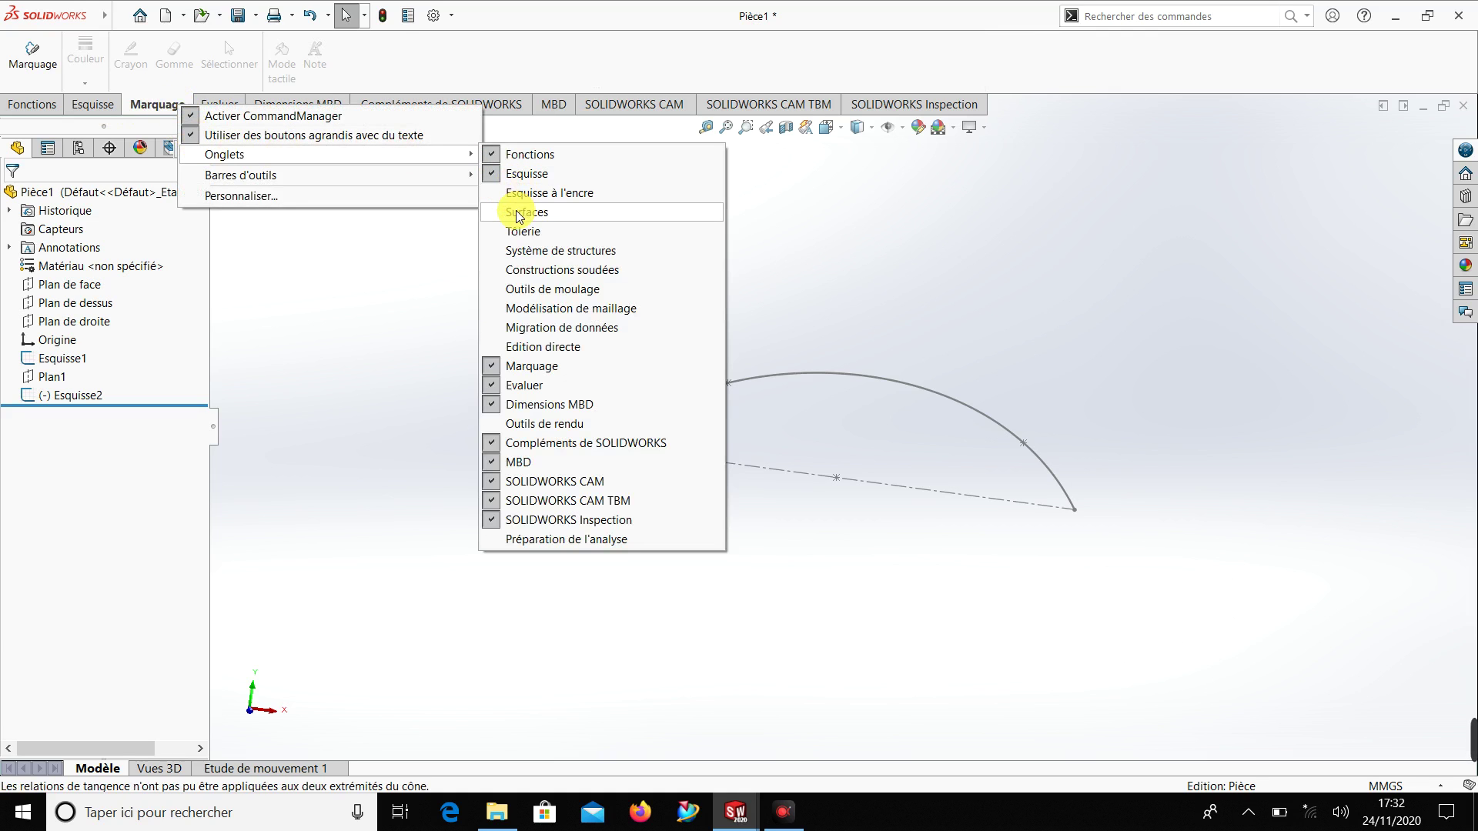
click(524, 212)
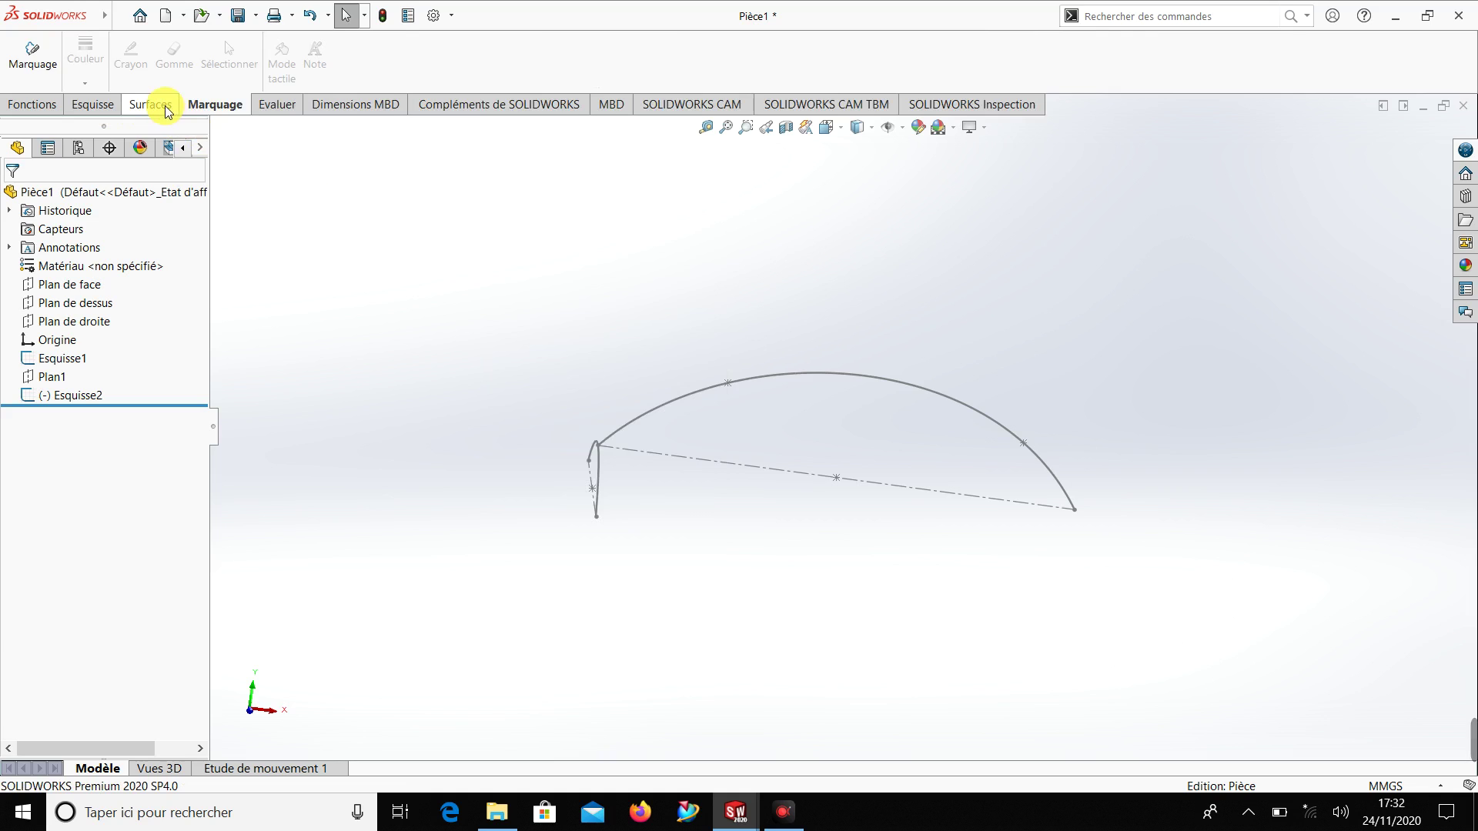
Sweep the Esquisse1 arc along the Esquisse2 arc bidirectionally into Surface-Balayage1
click(150, 105)
middle_drag(497, 311, 531, 383)
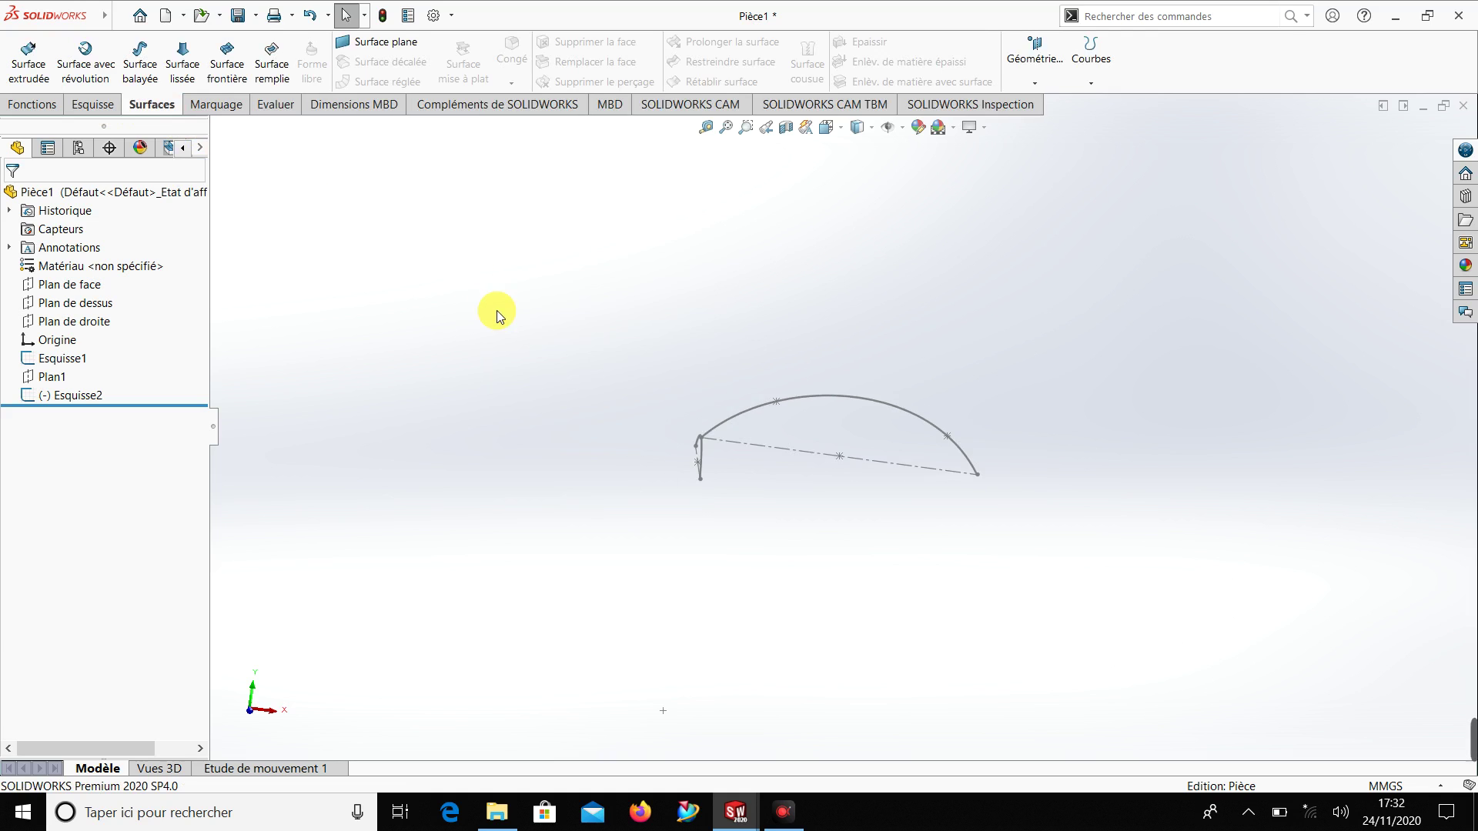
click(147, 74)
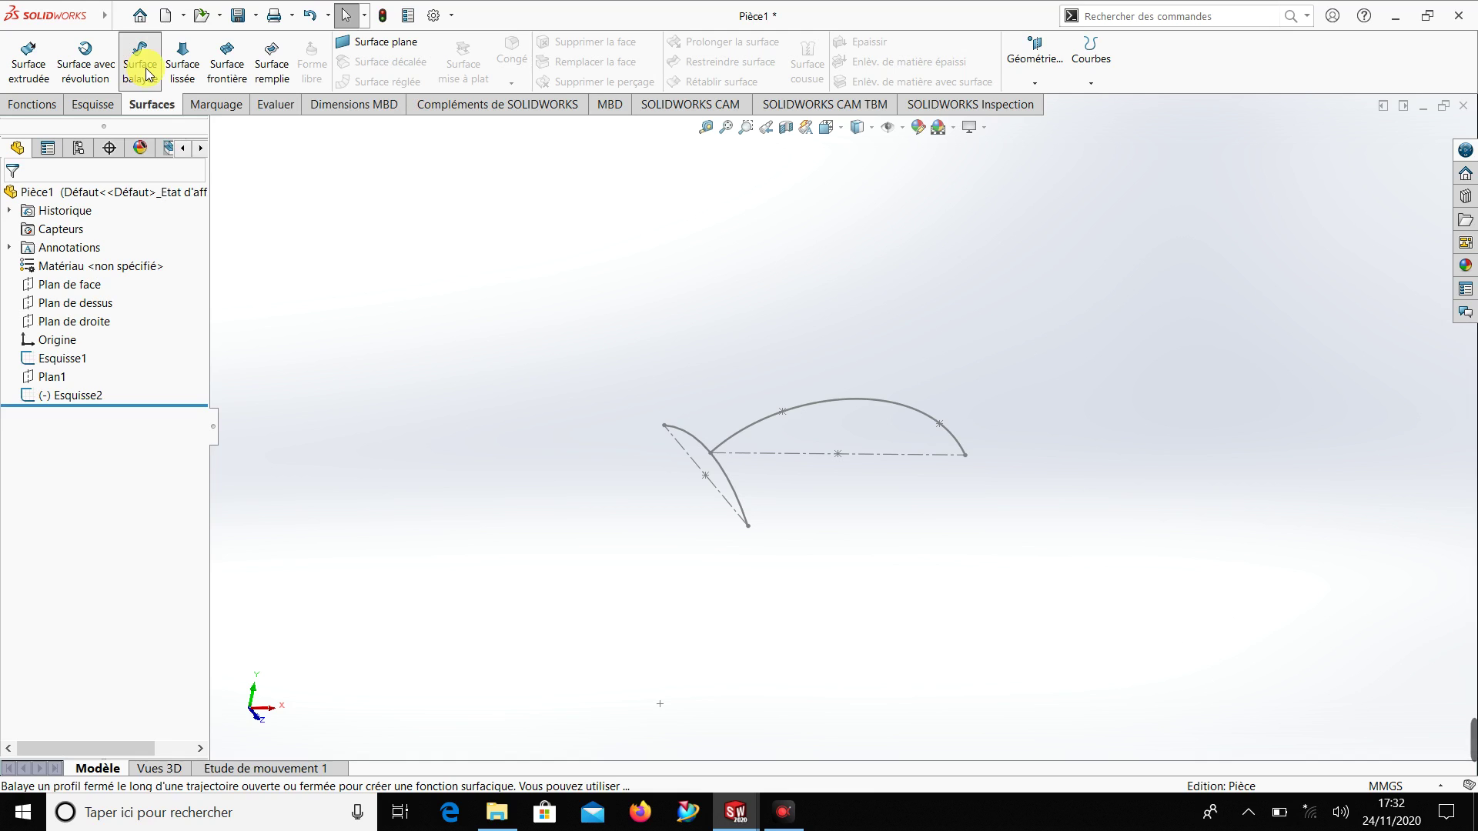
click(77, 290)
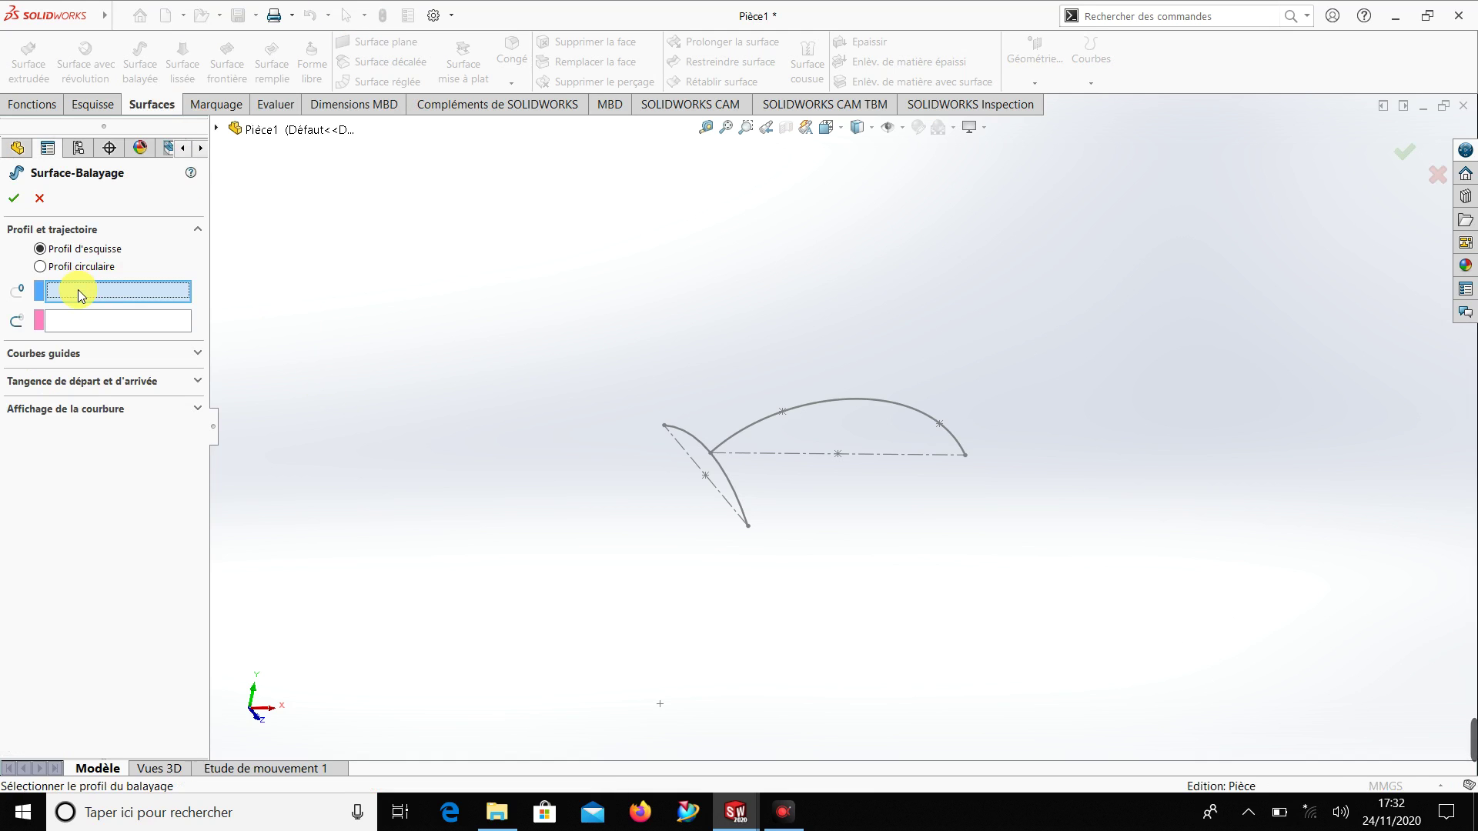
click(833, 399)
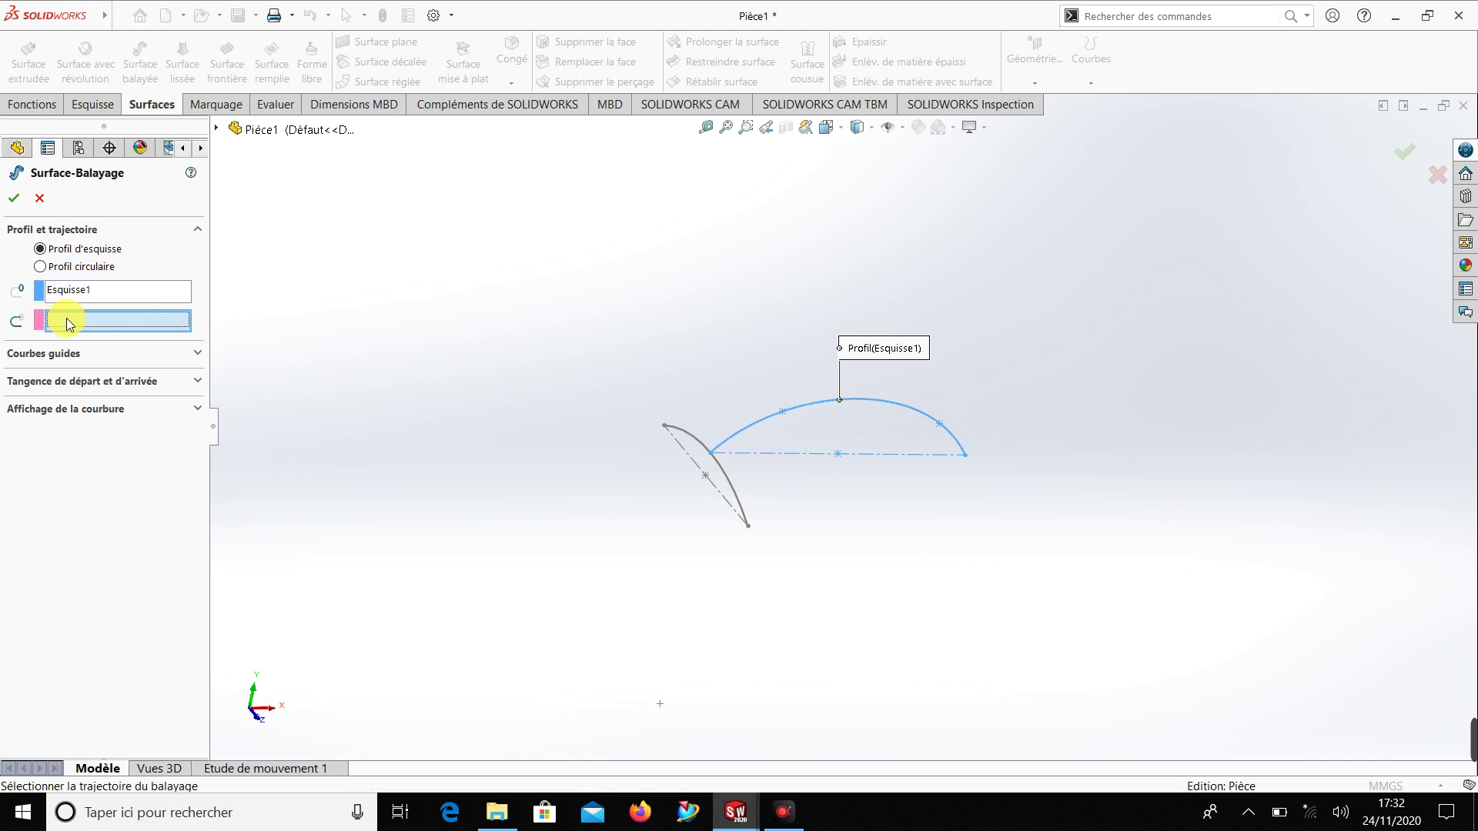
click(731, 483)
mouse_move(622, 508)
middle_down()
mouse_move(675, 574)
mouse_move(667, 611)
middle_up()
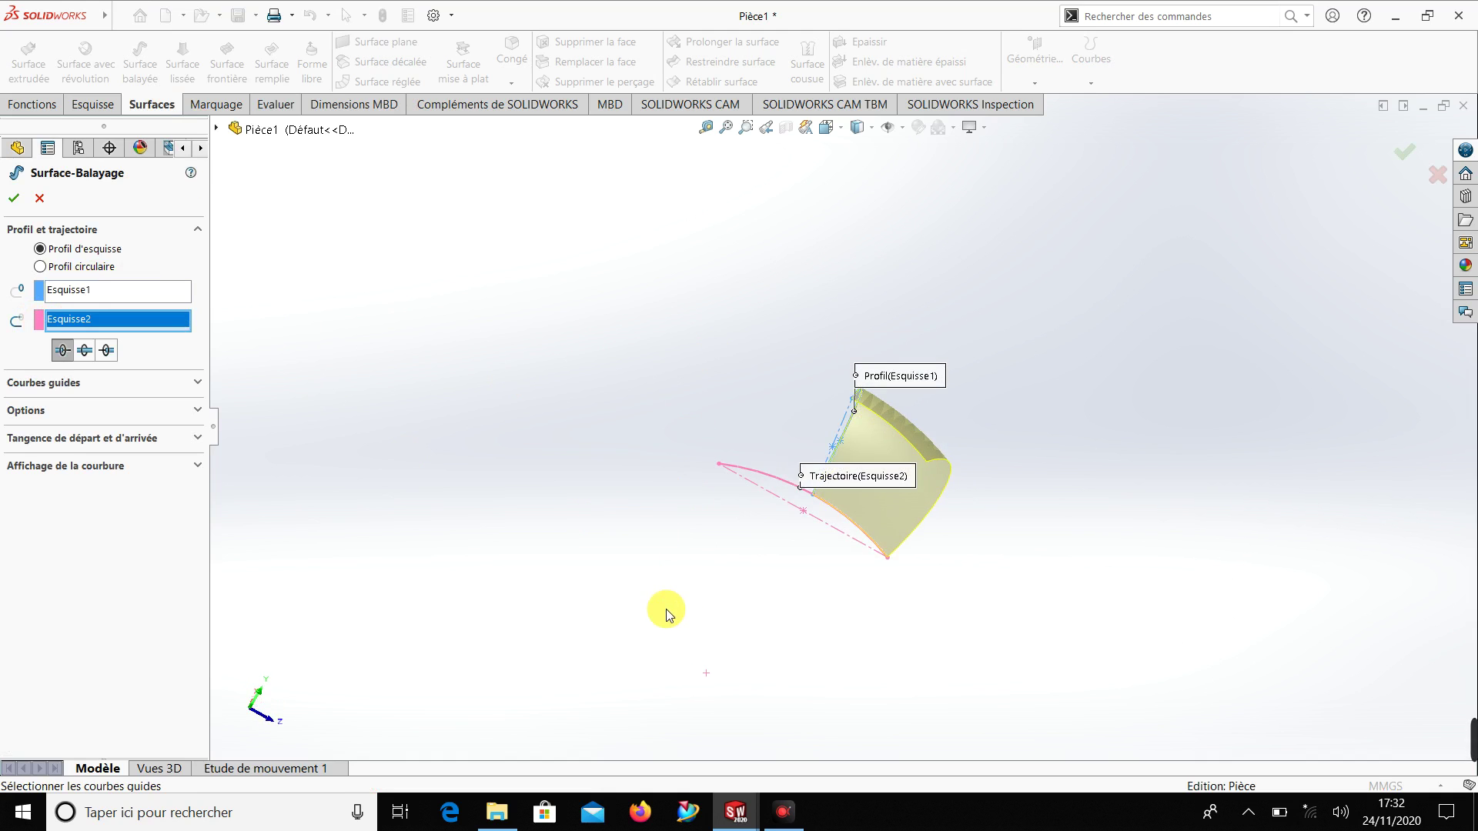
scroll(770, 552, down, 2)
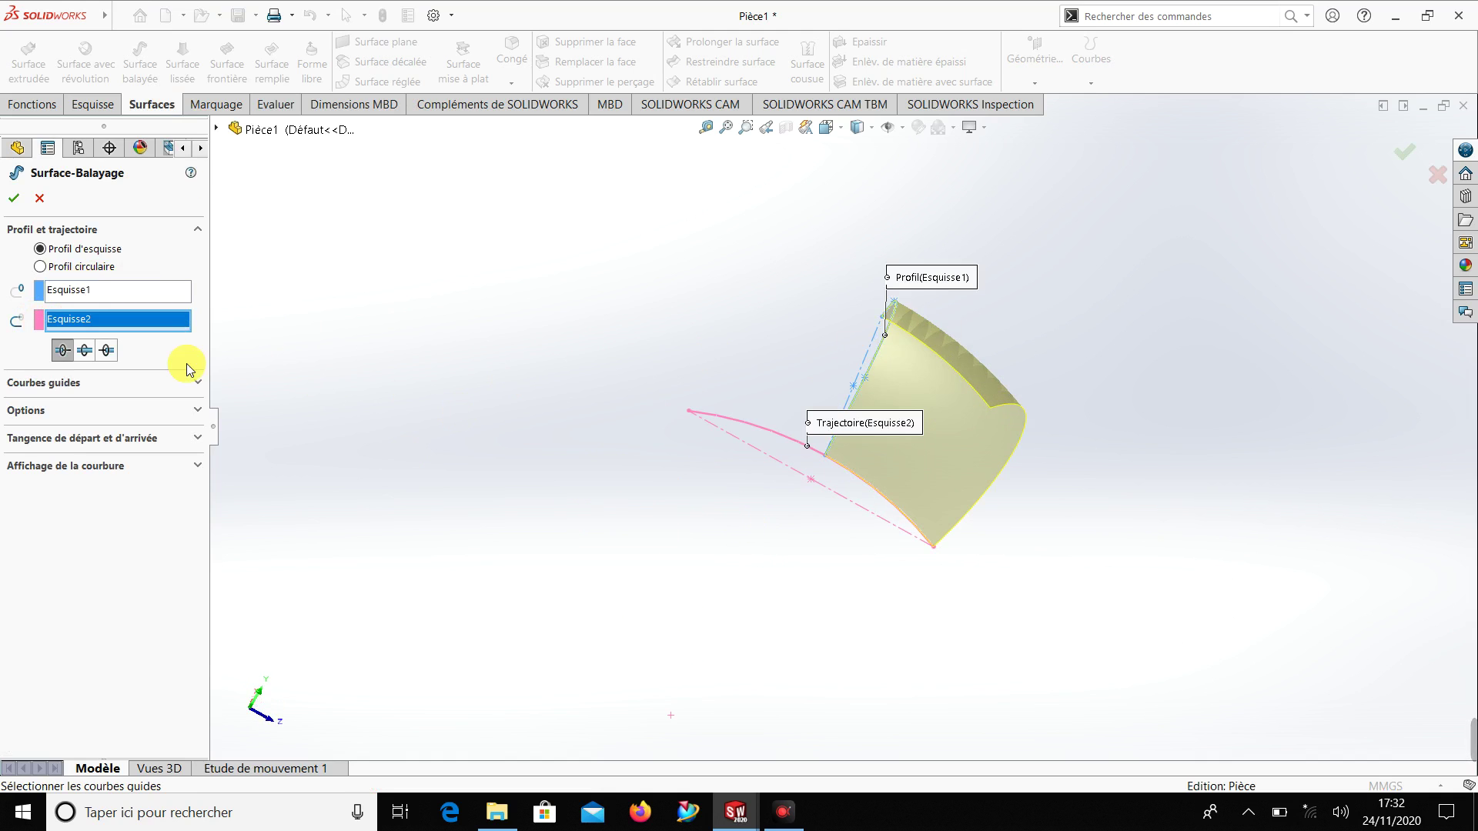
click(86, 352)
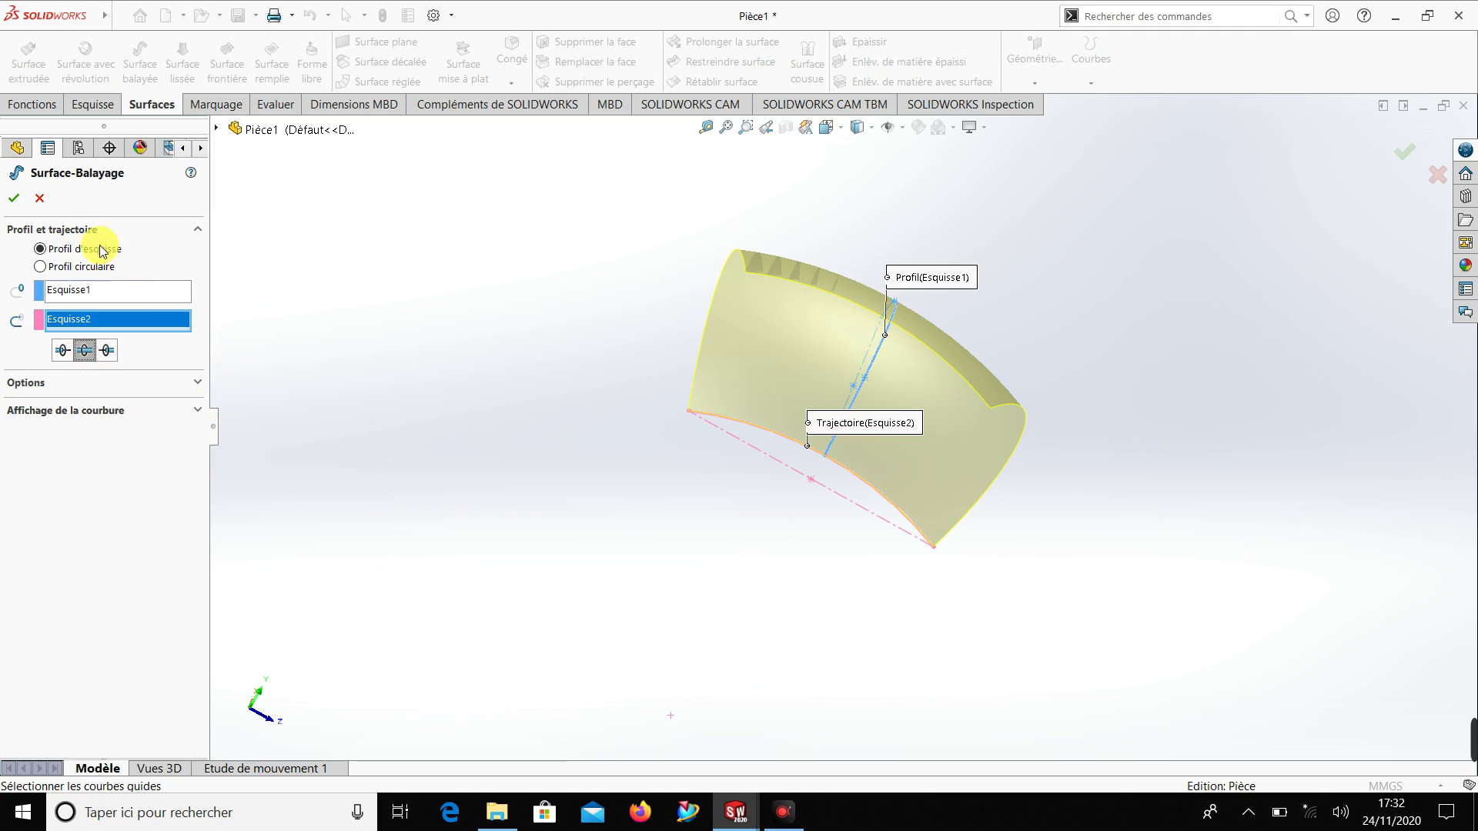
key(Return)
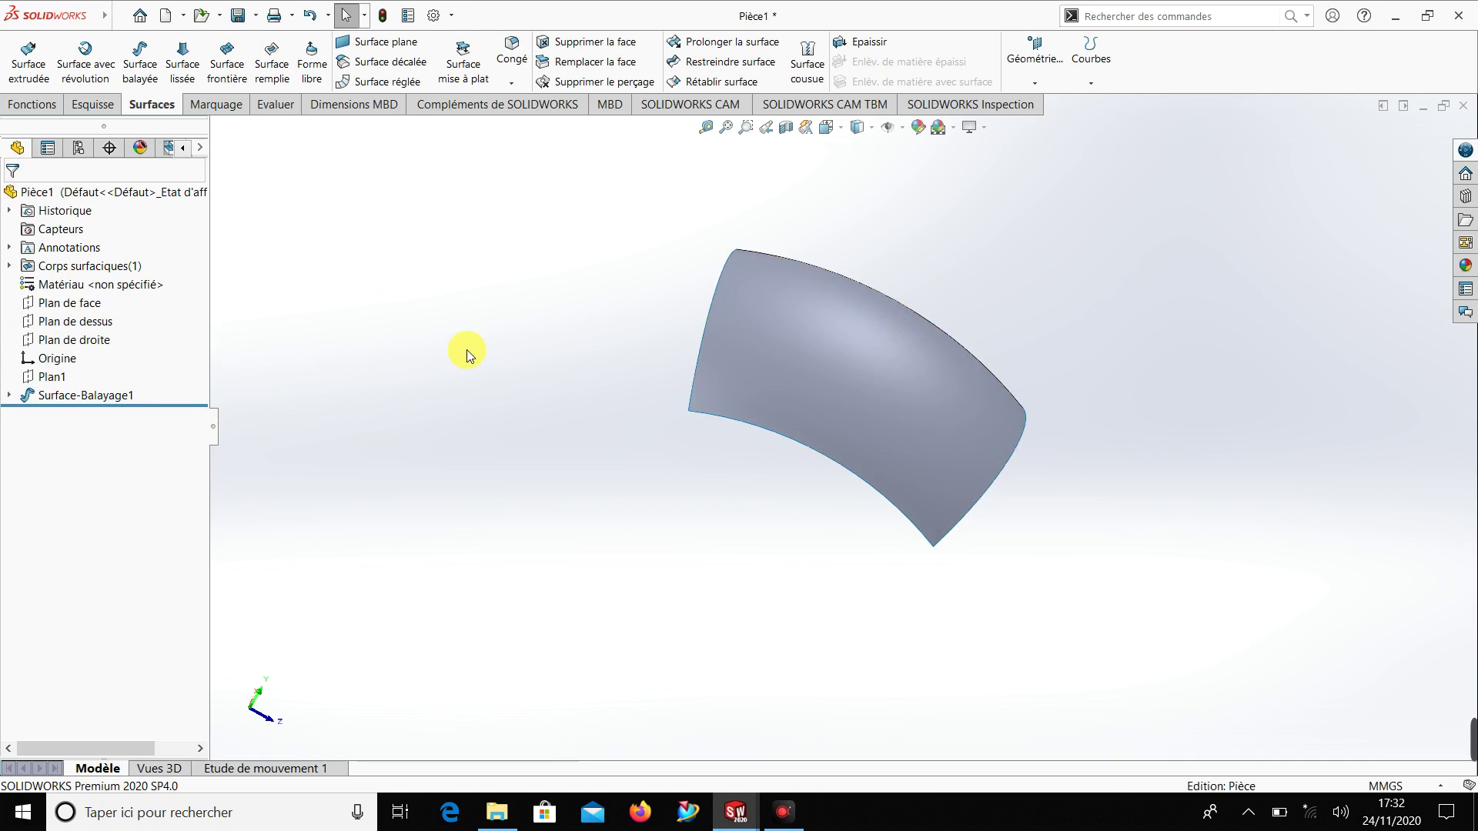
Start a new sketch on Plan de dessus, viewed normal to it
mouse_move(467, 350)
middle_down()
mouse_move(411, 195)
mouse_move(330, 293)
mouse_move(485, 466)
middle_up()
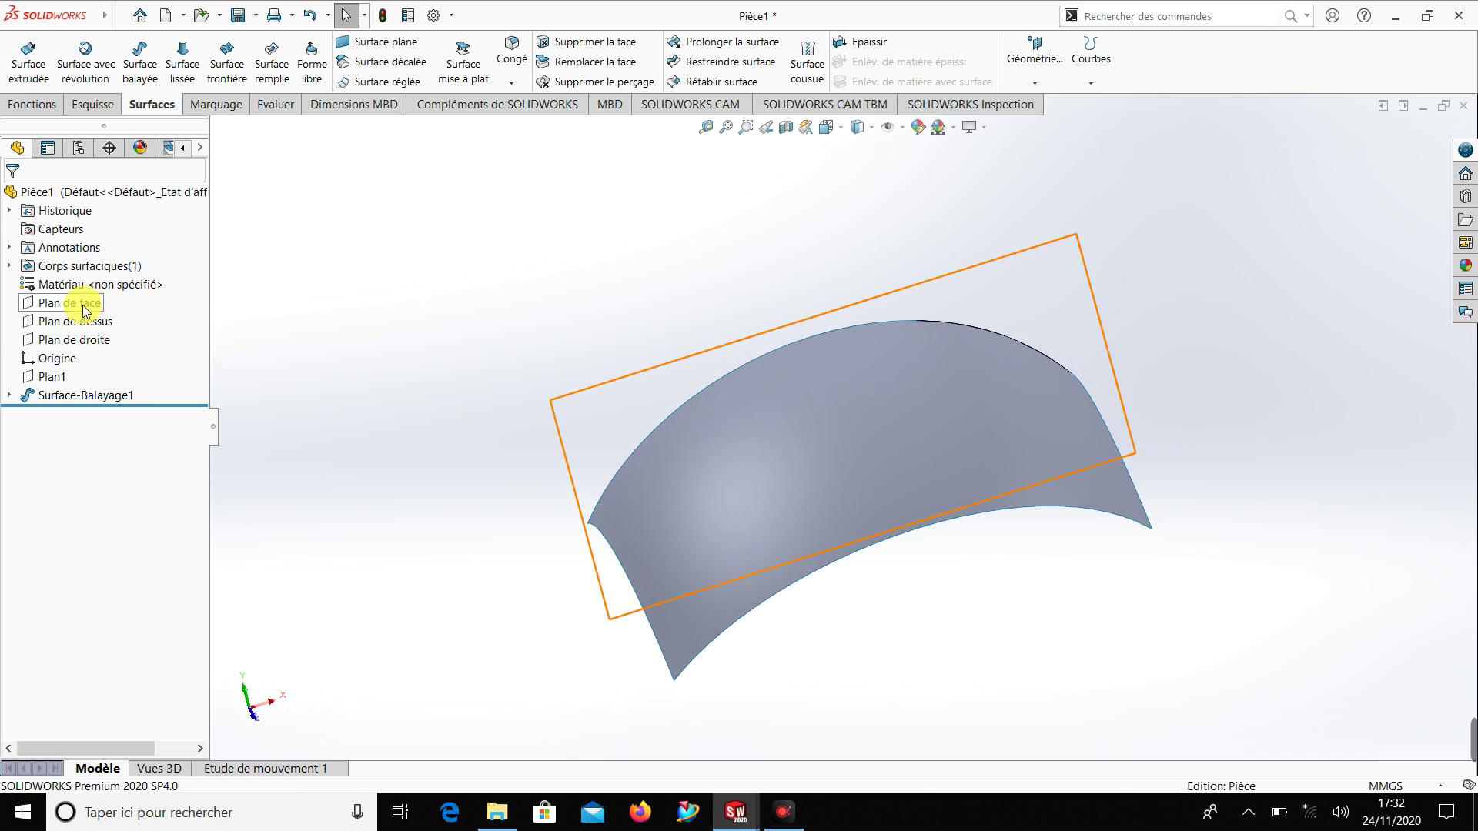
mouse_move(359, 419)
middle_down()
mouse_move(327, 287)
mouse_move(324, 343)
middle_up()
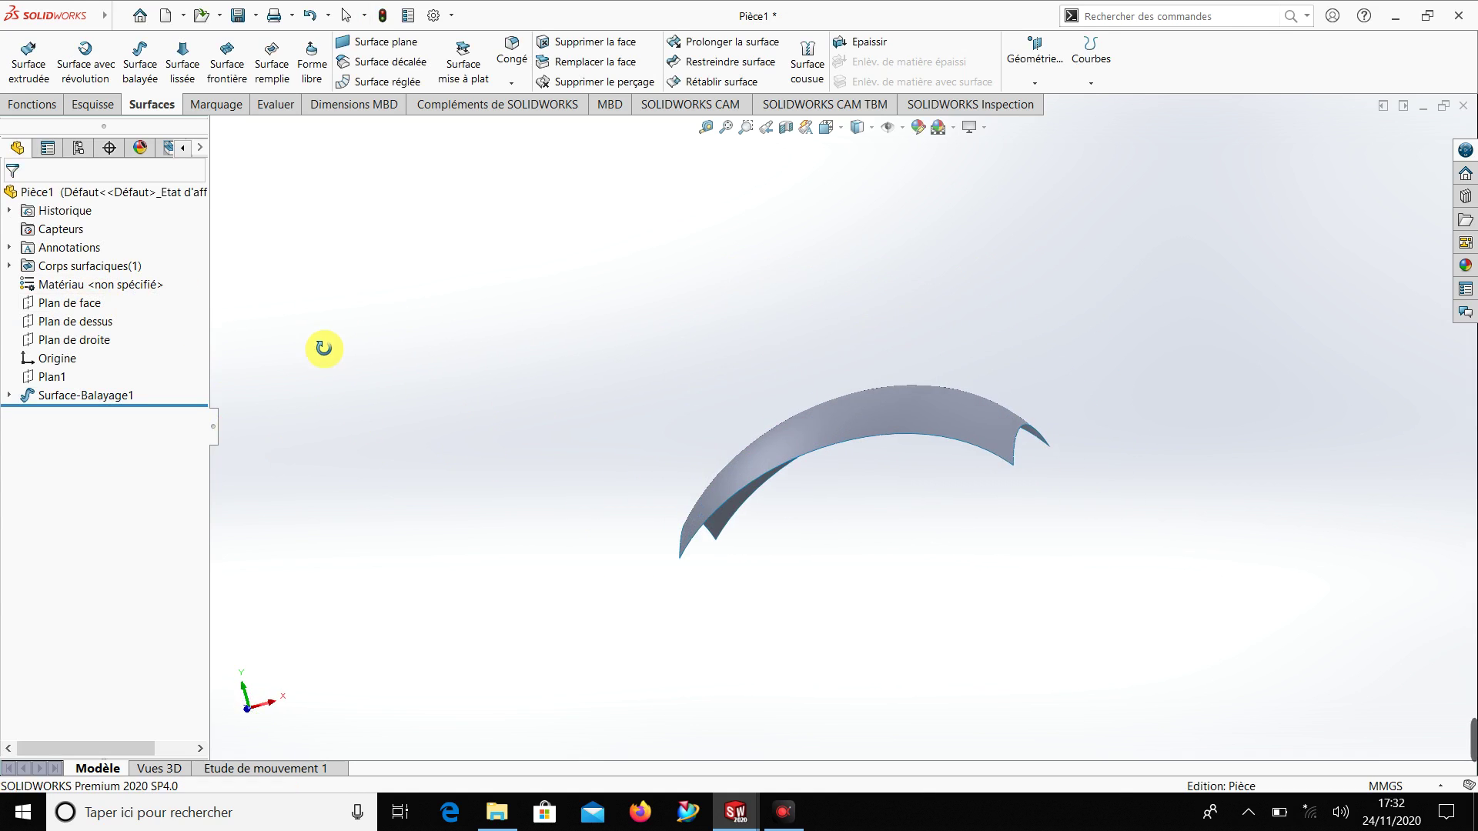
click(103, 304)
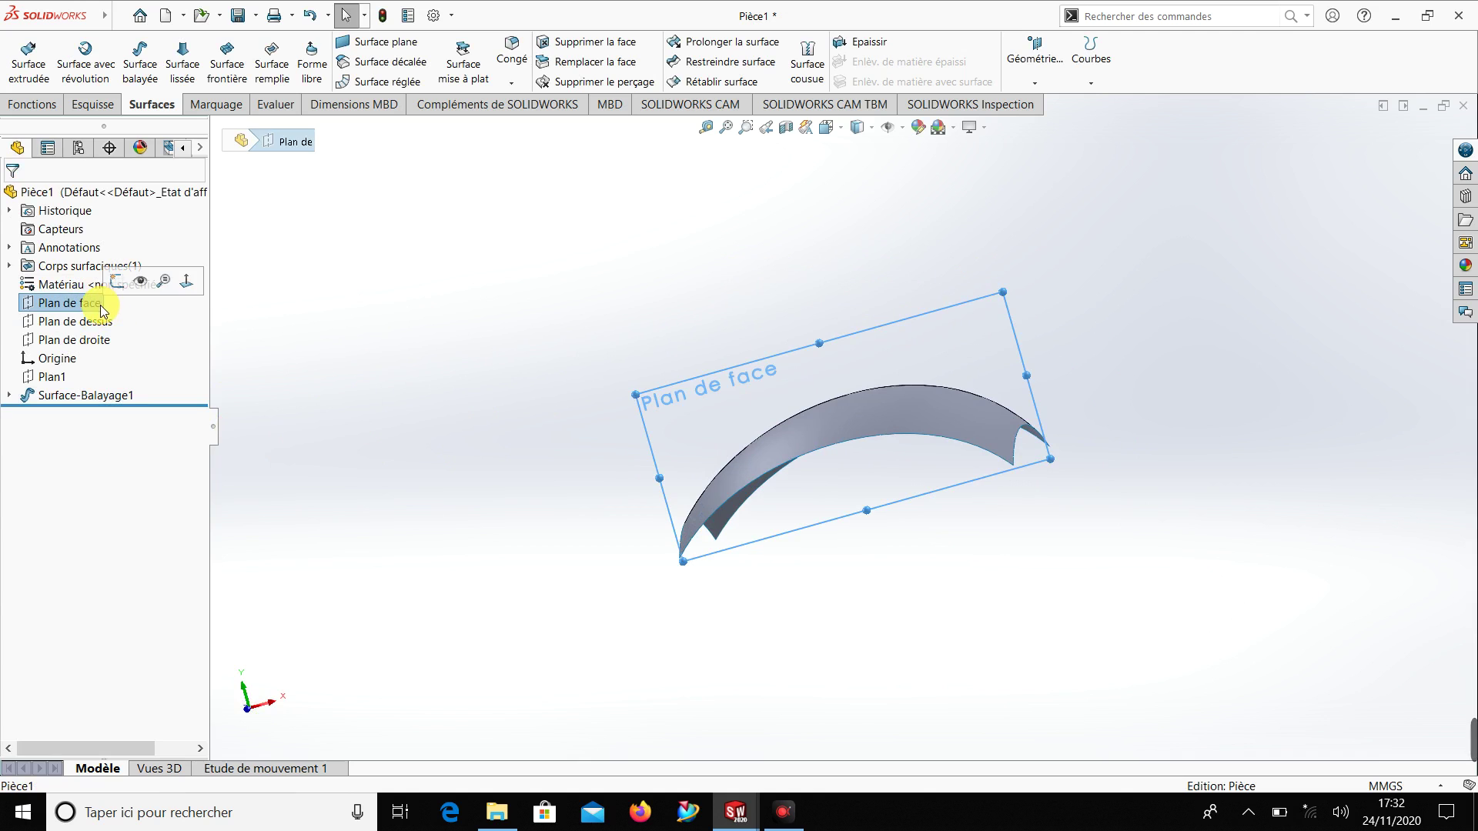
click(97, 325)
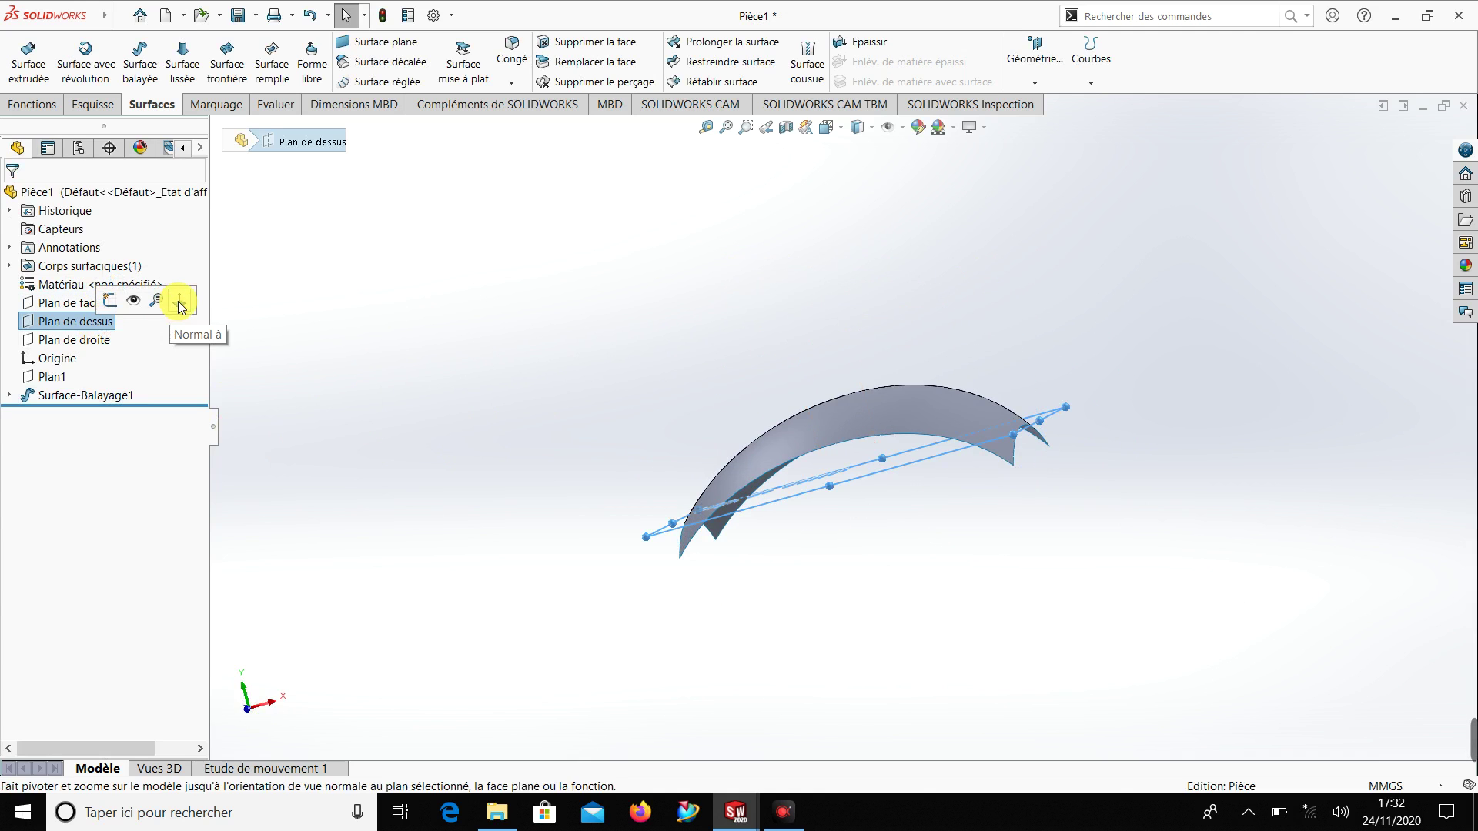
click(172, 299)
click(94, 105)
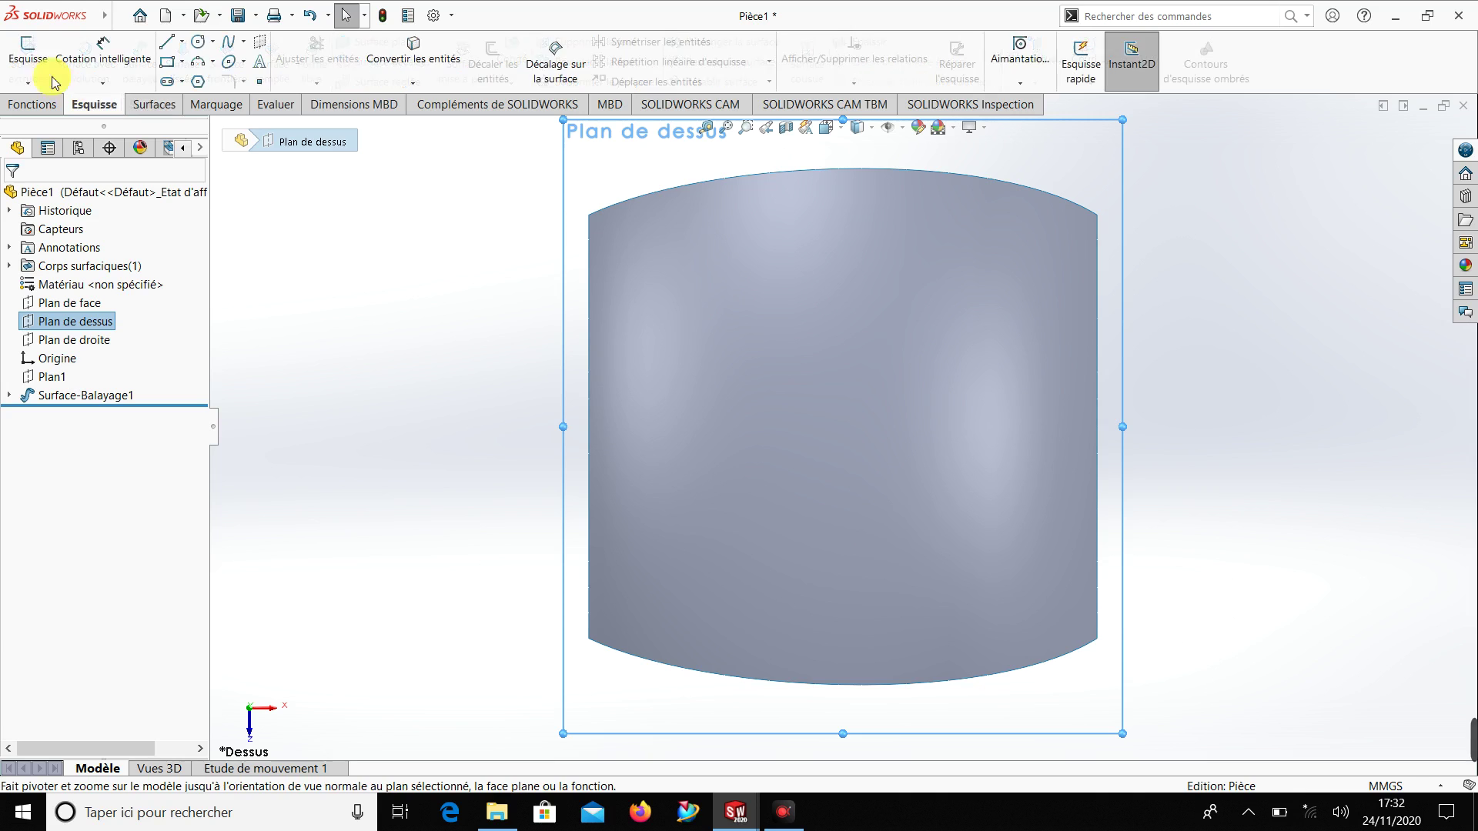
click(30, 62)
Draw a horizontal midpoint line centred on the origin and make it construction geometry
click(182, 41)
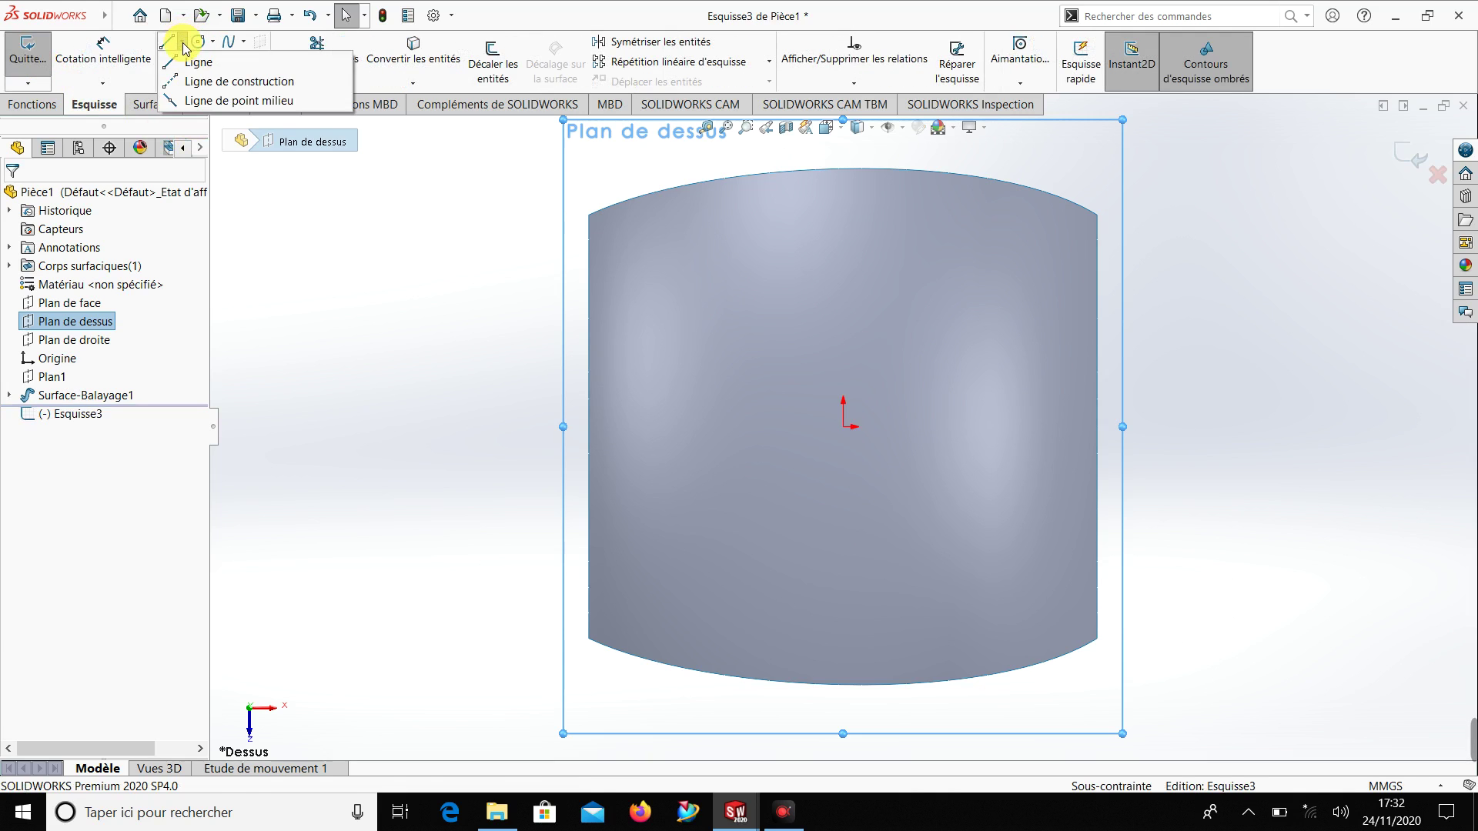
click(174, 102)
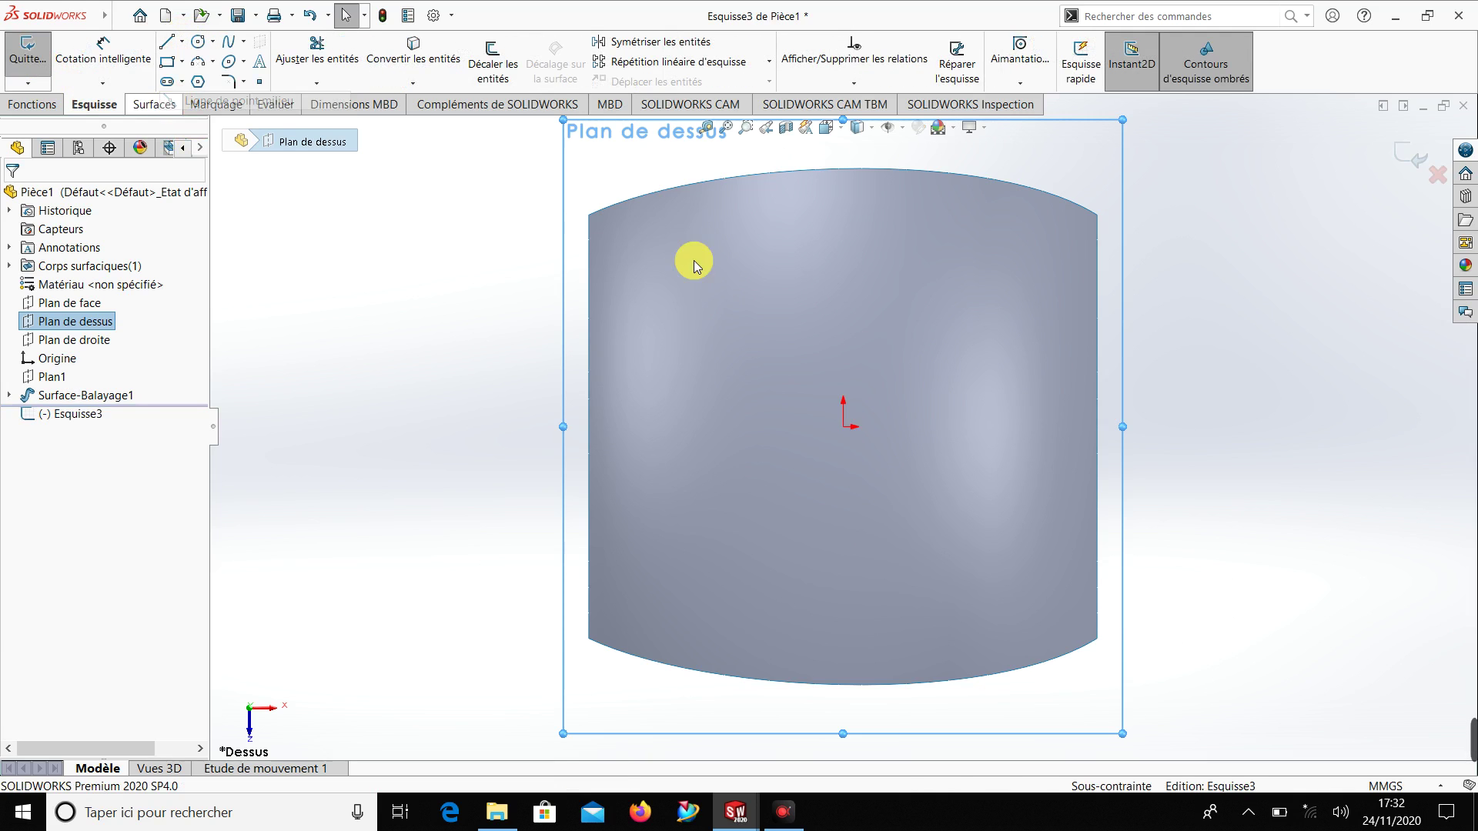
click(843, 427)
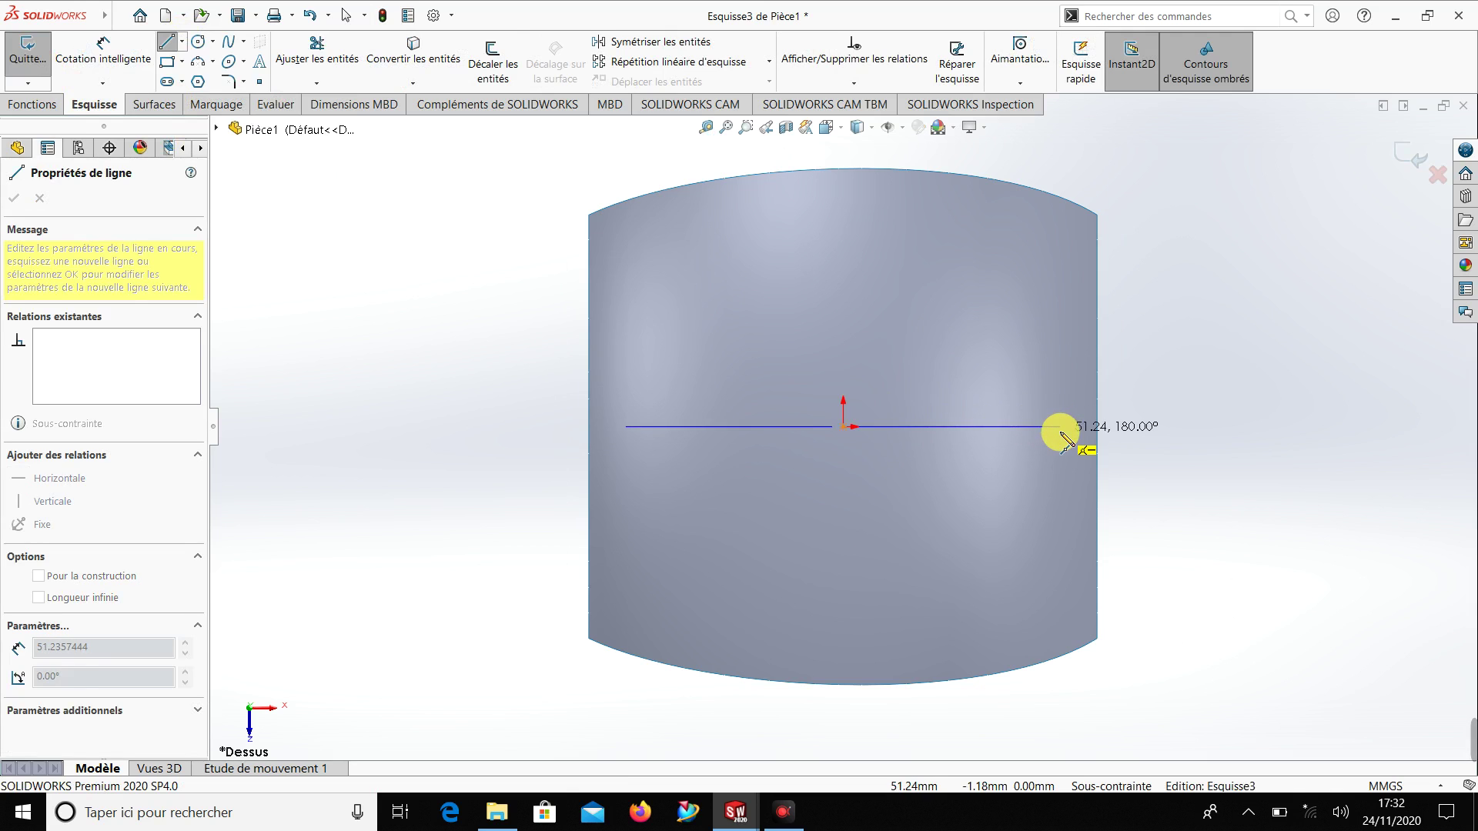
click(1060, 427)
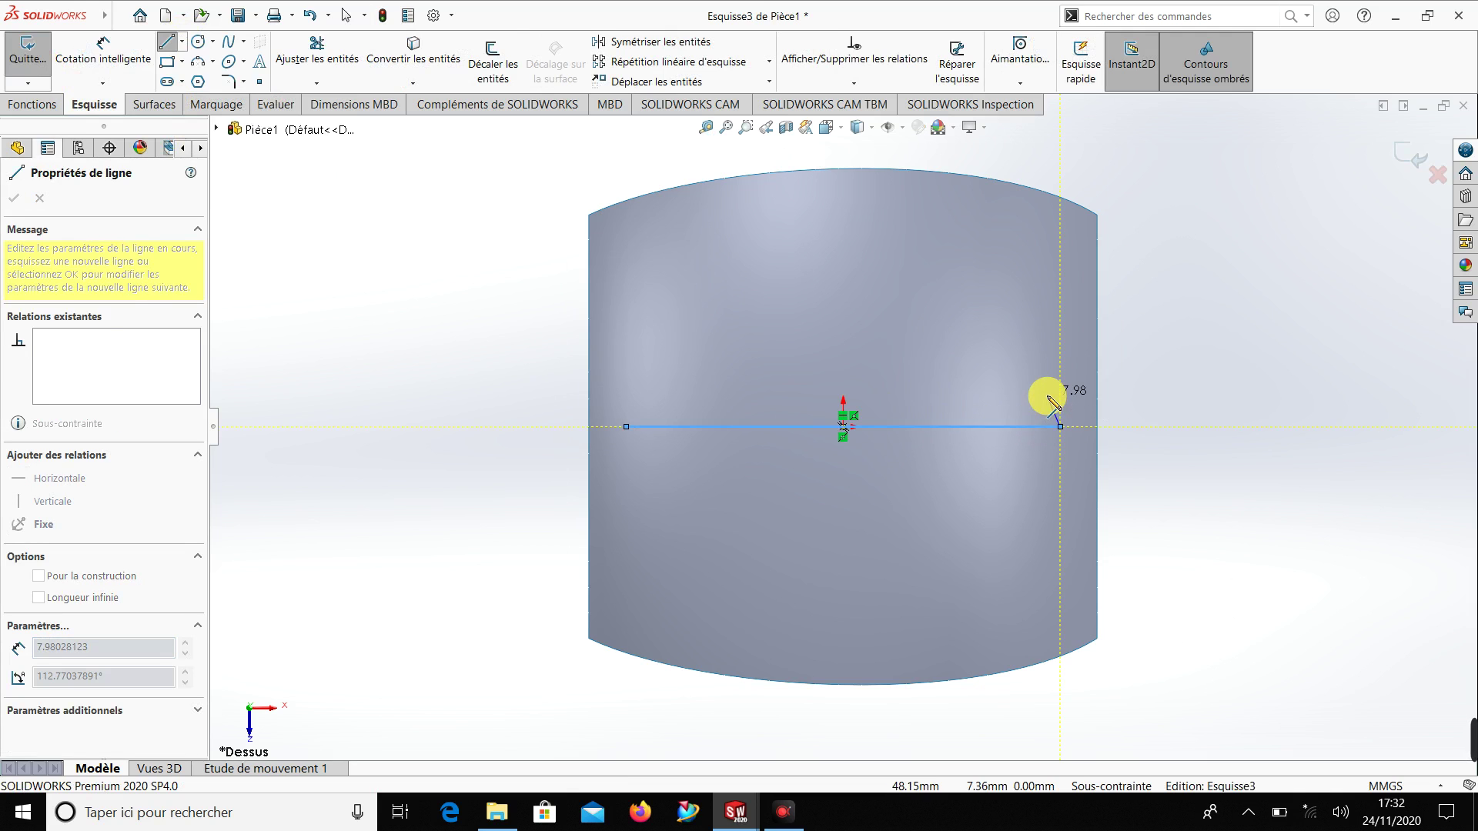
key(Escape)
key(Escape)
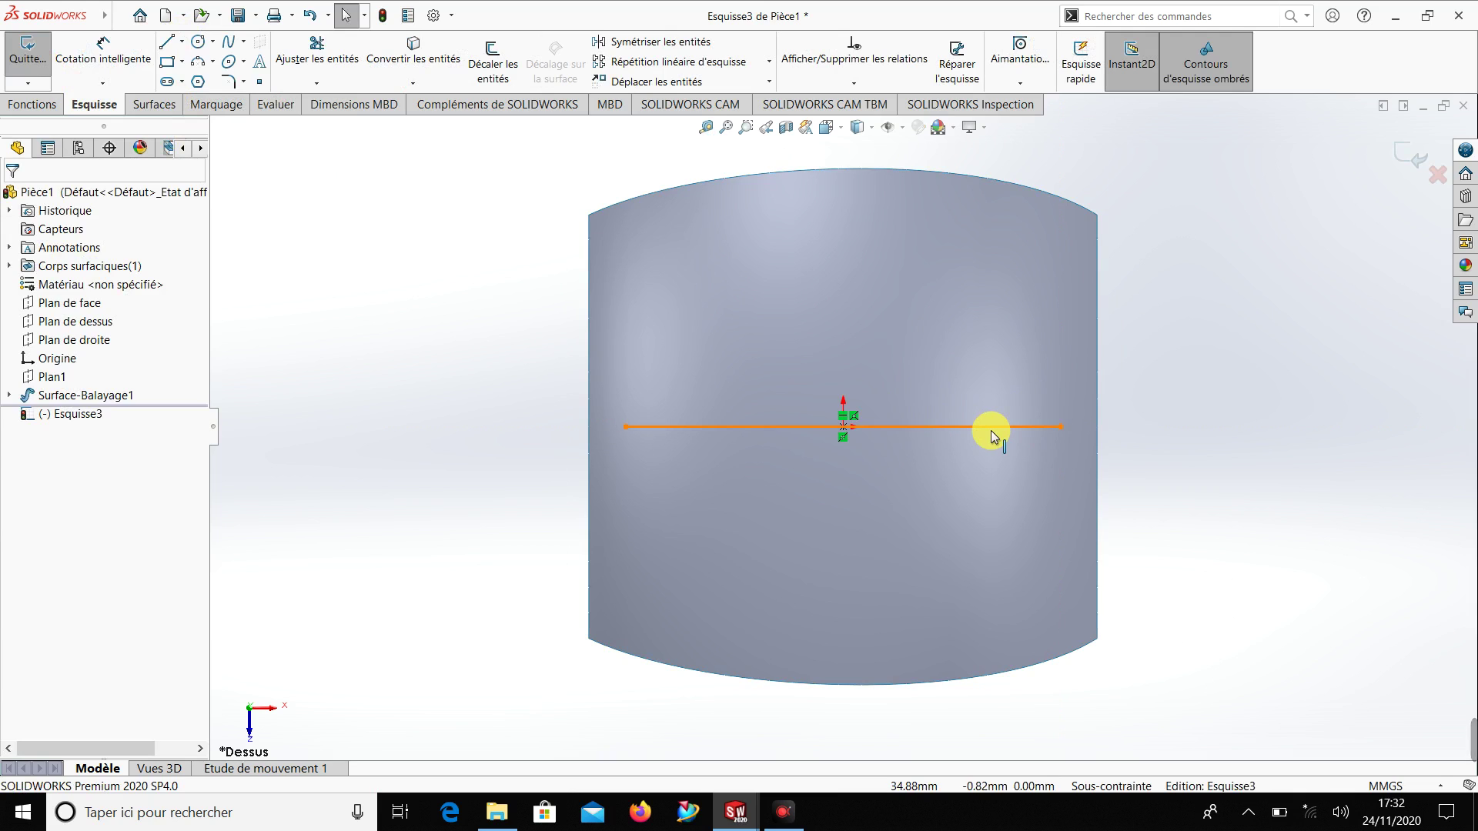
click(991, 428)
click(1062, 385)
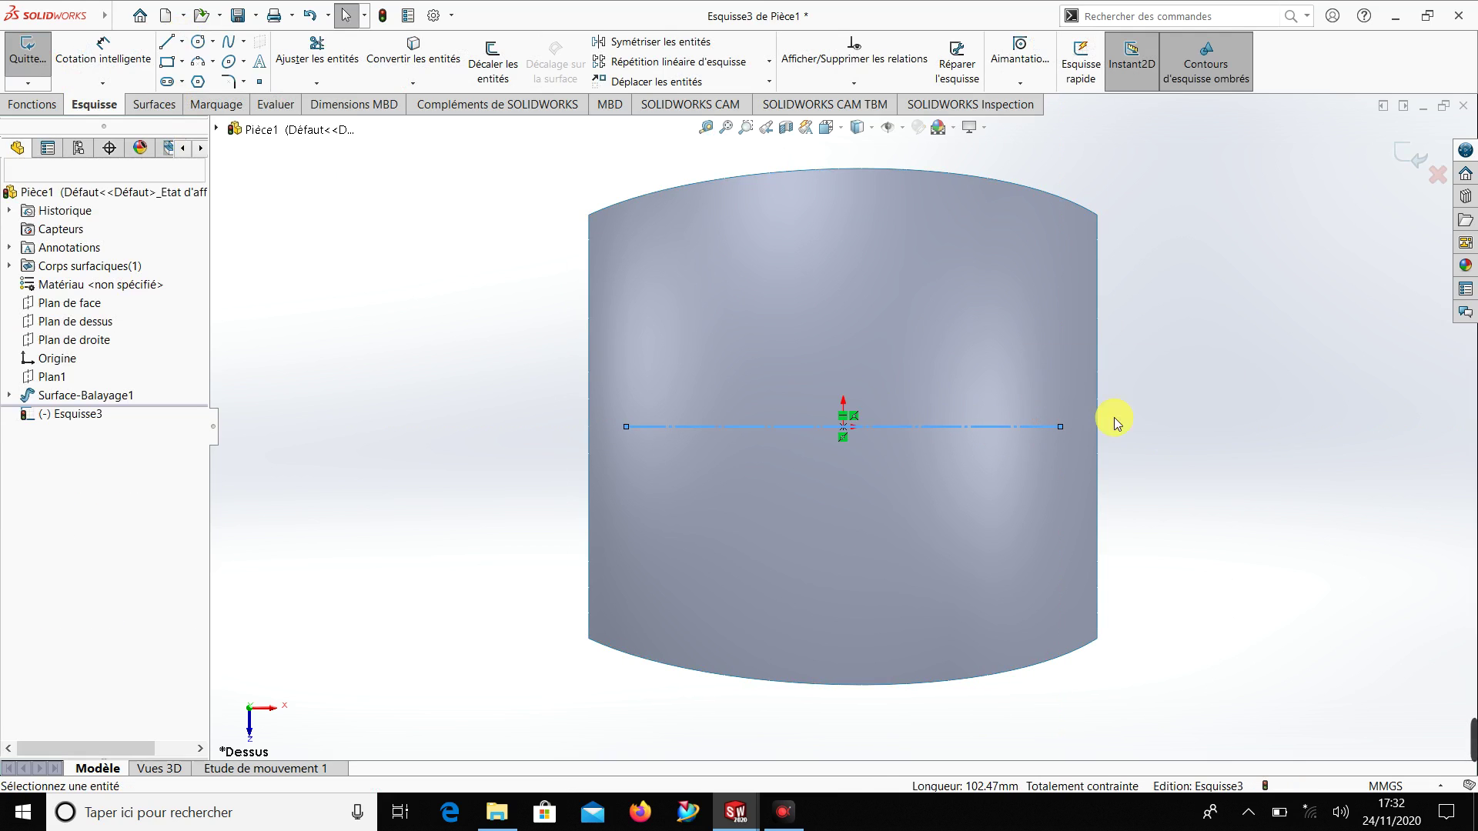
Dimension the construction line to 110 mm
click(120, 56)
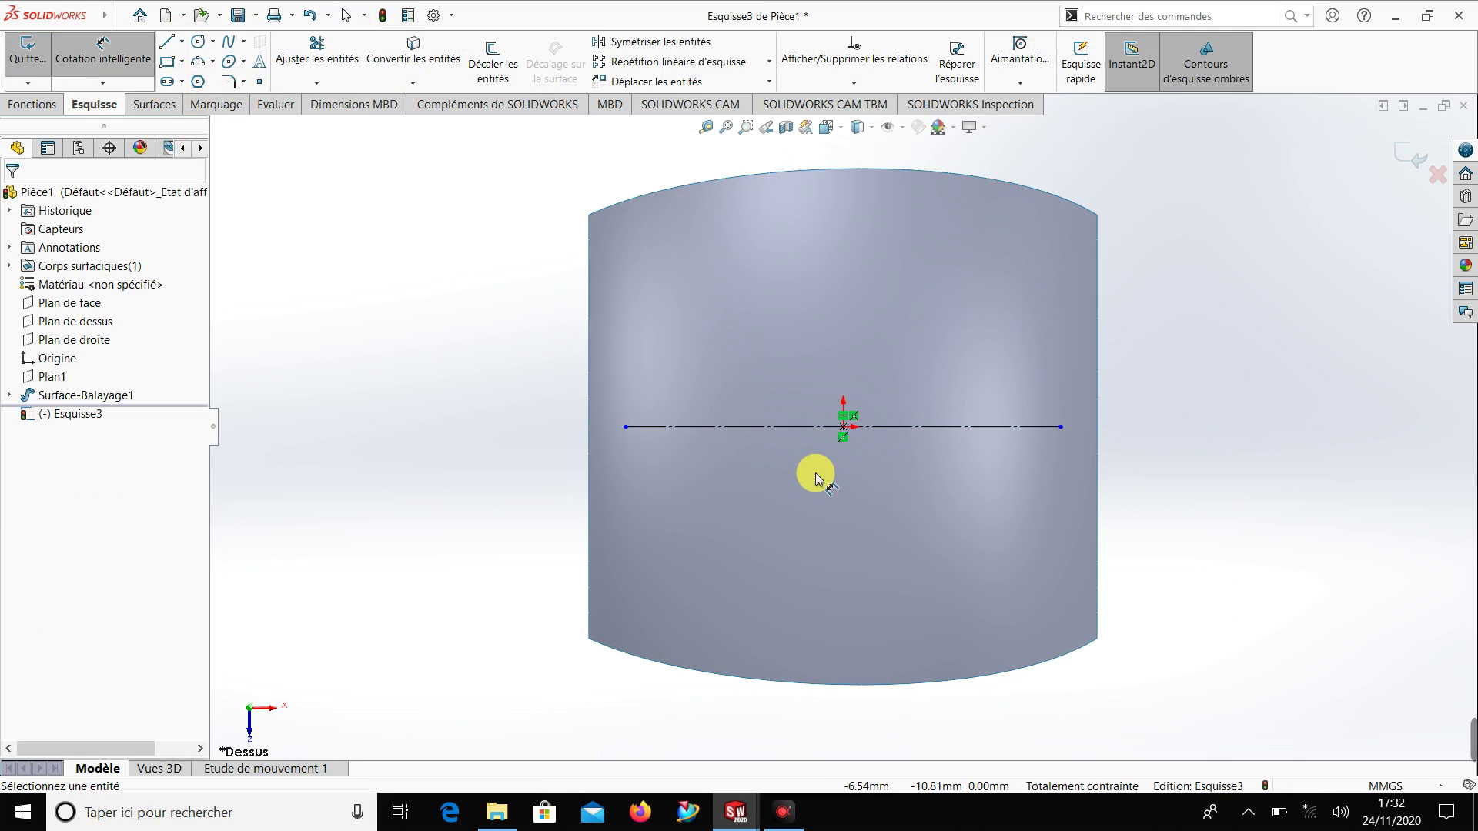
click(803, 426)
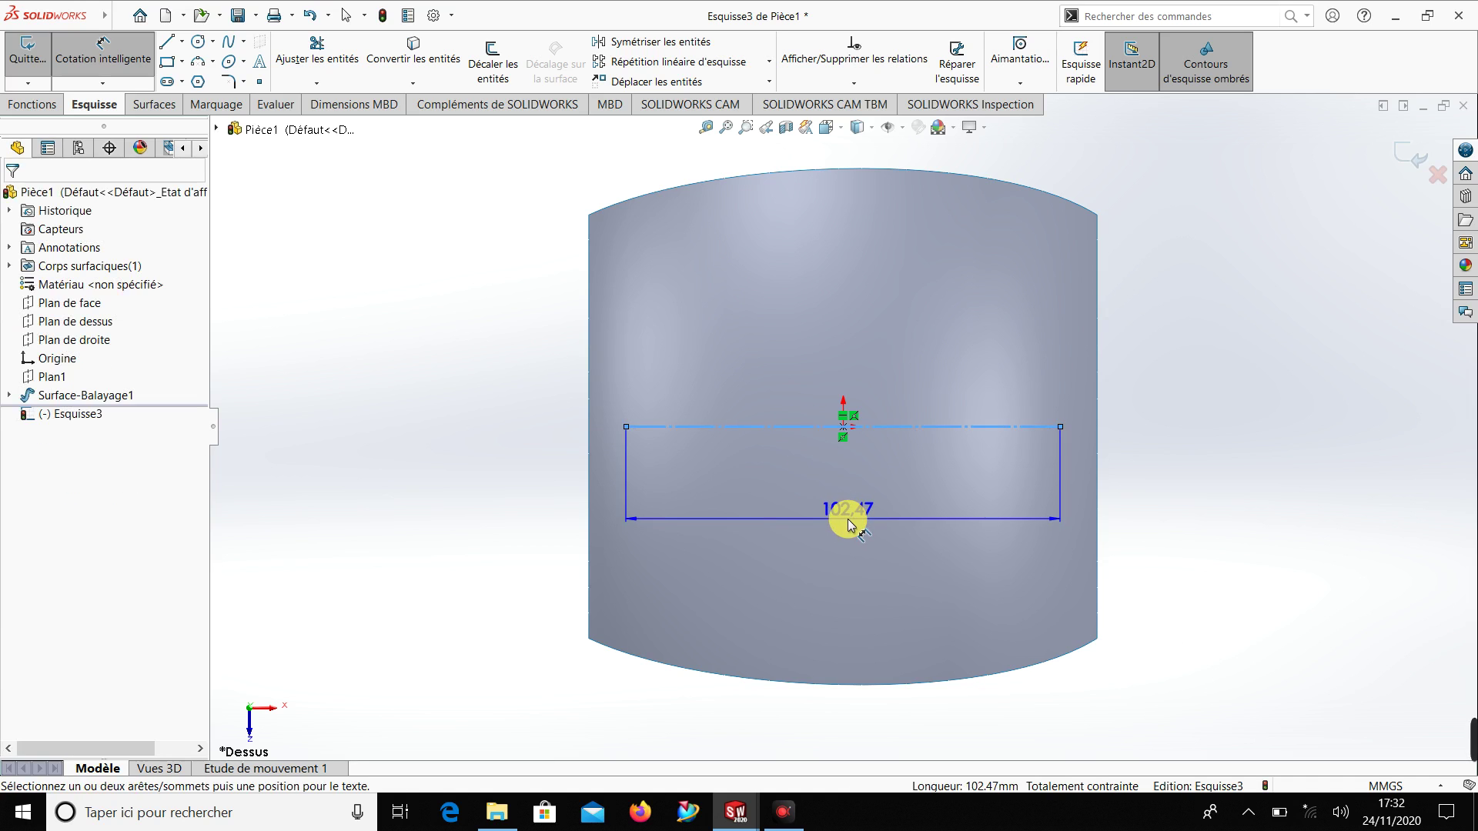
click(850, 521)
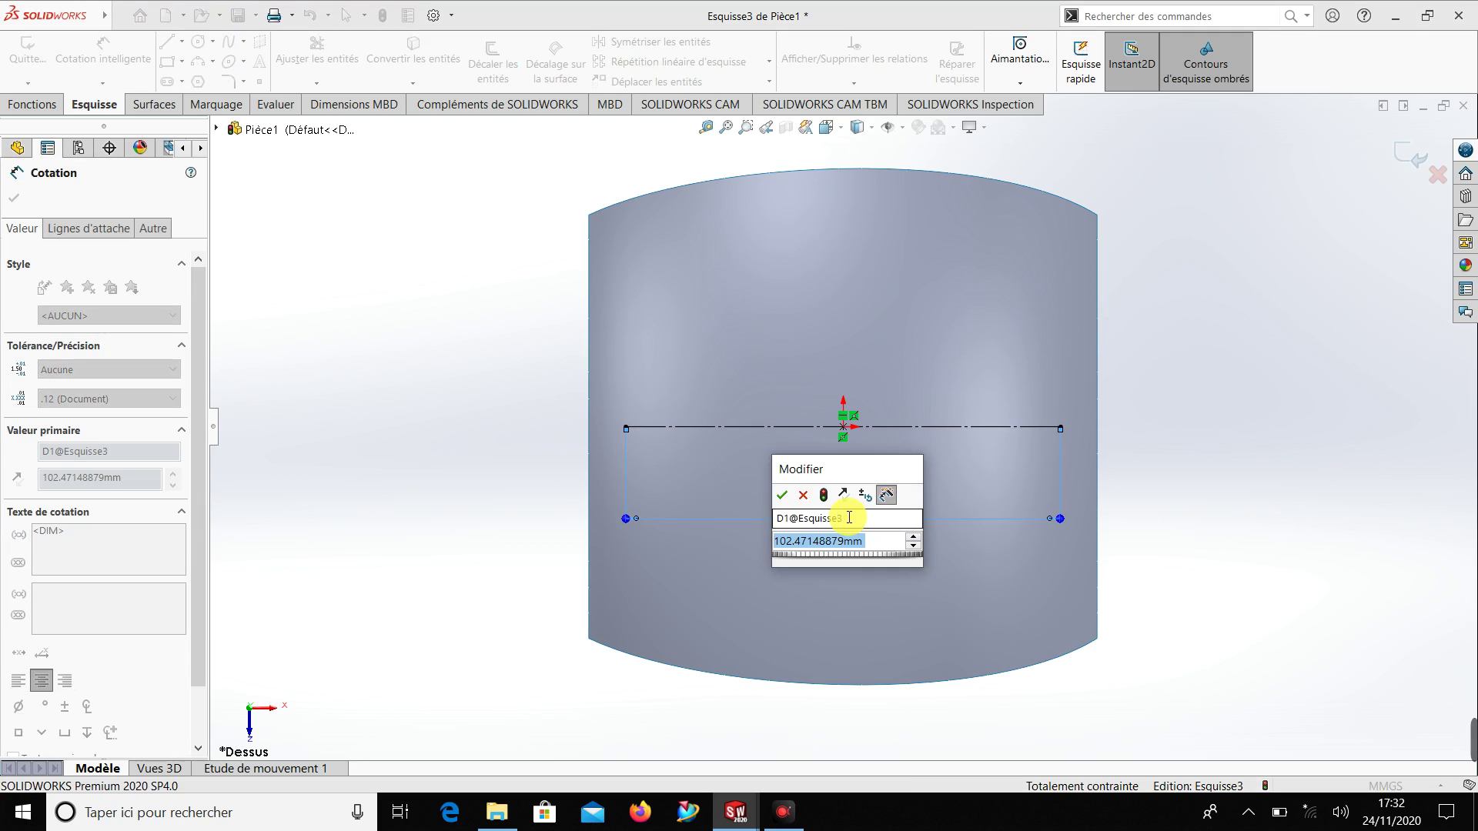
text(110)
key(Return)
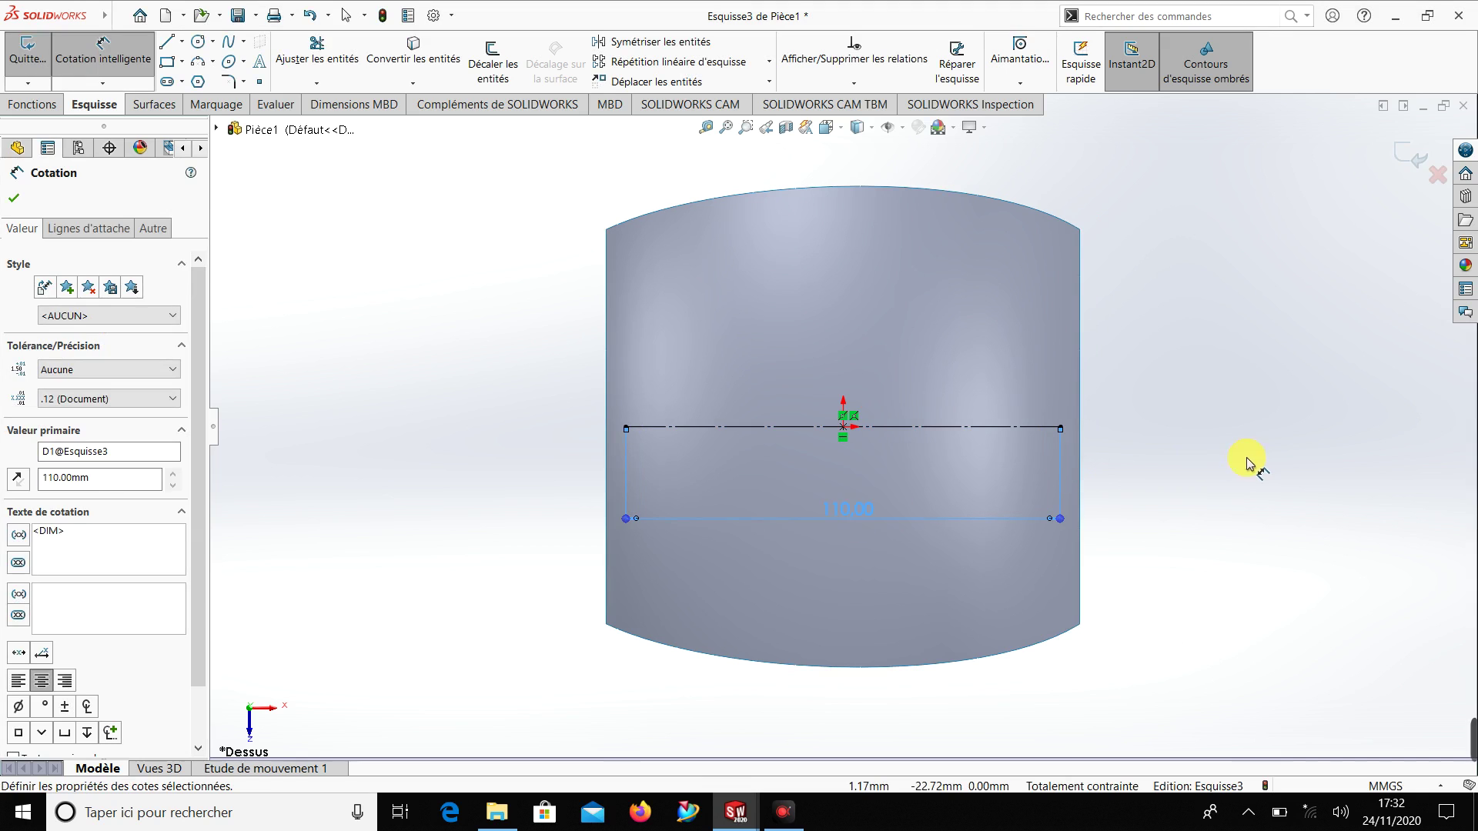
key(Escape)
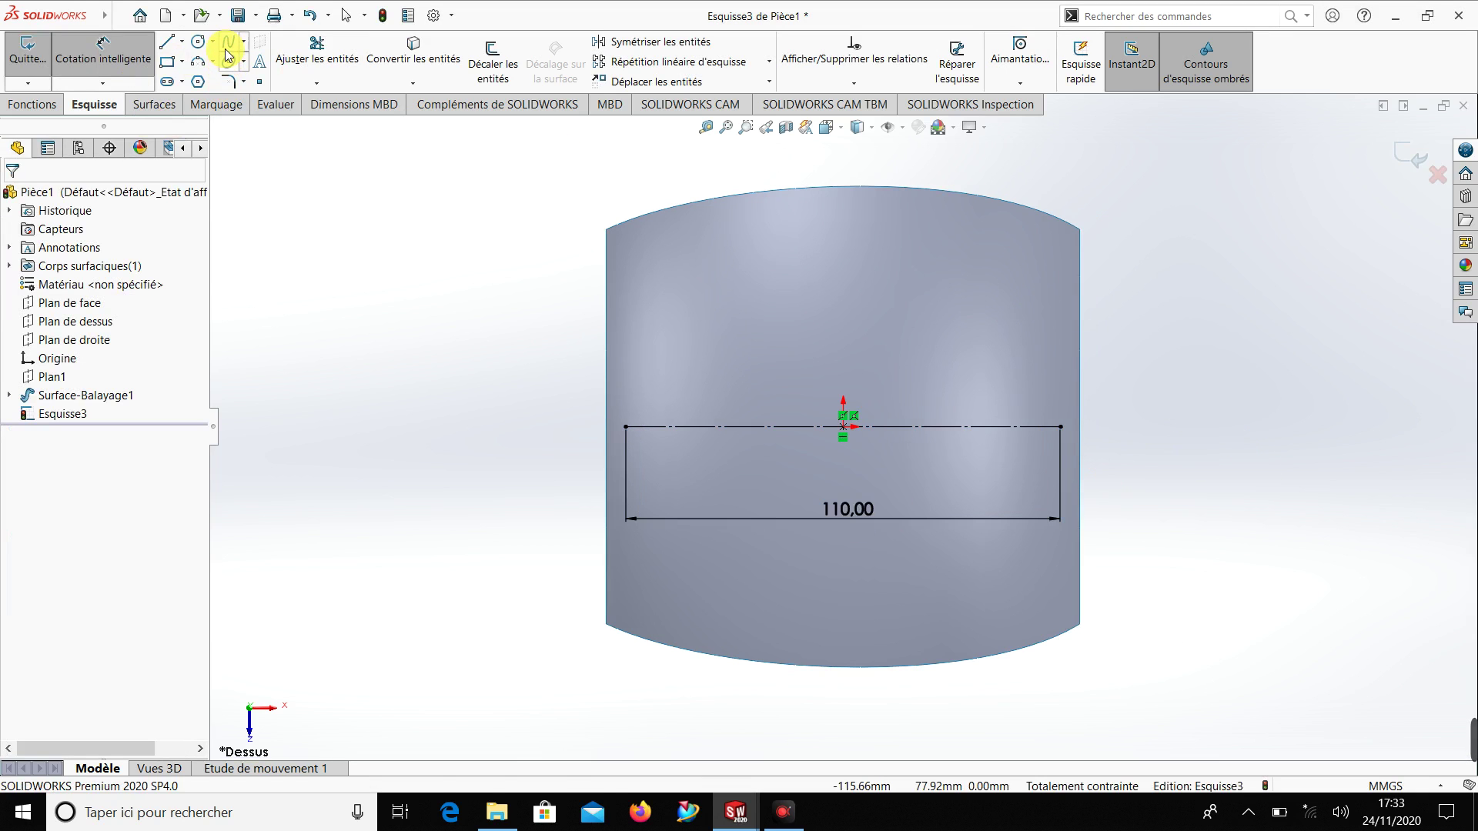
Draw a spline from the line's left end through three upper points to its right end, then nudge the first point
click(226, 42)
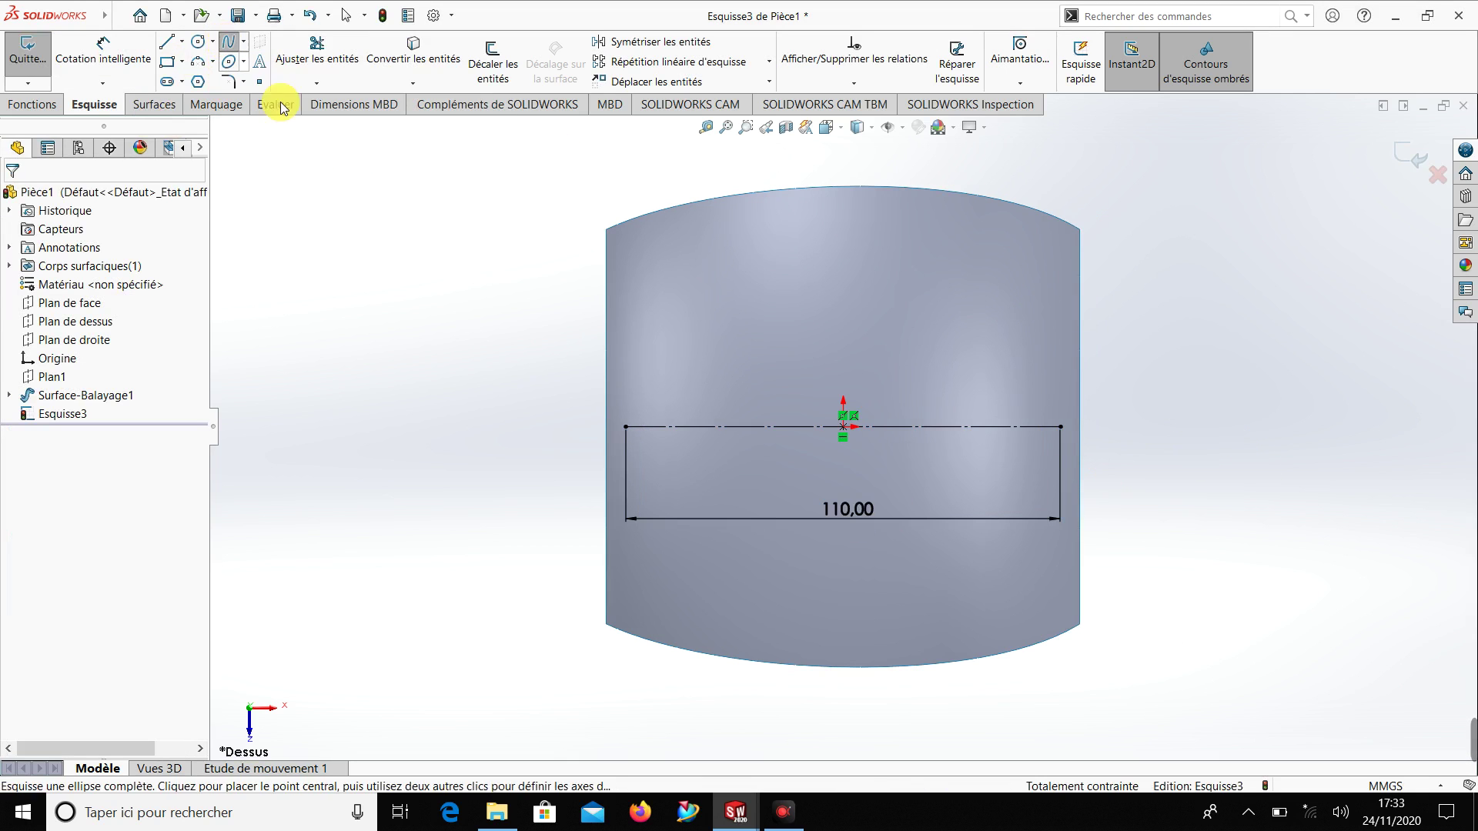
click(626, 426)
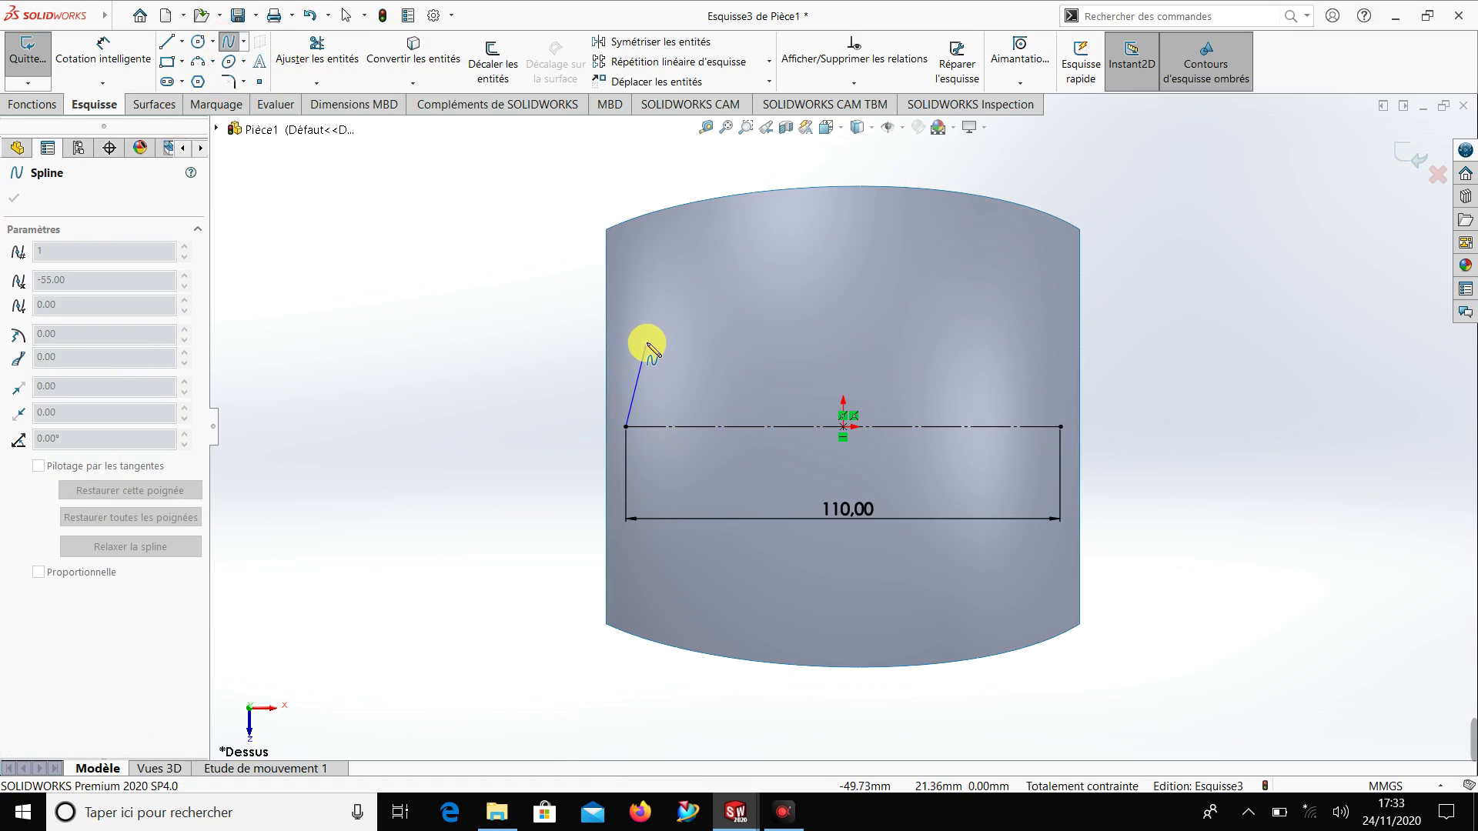
click(648, 342)
click(853, 348)
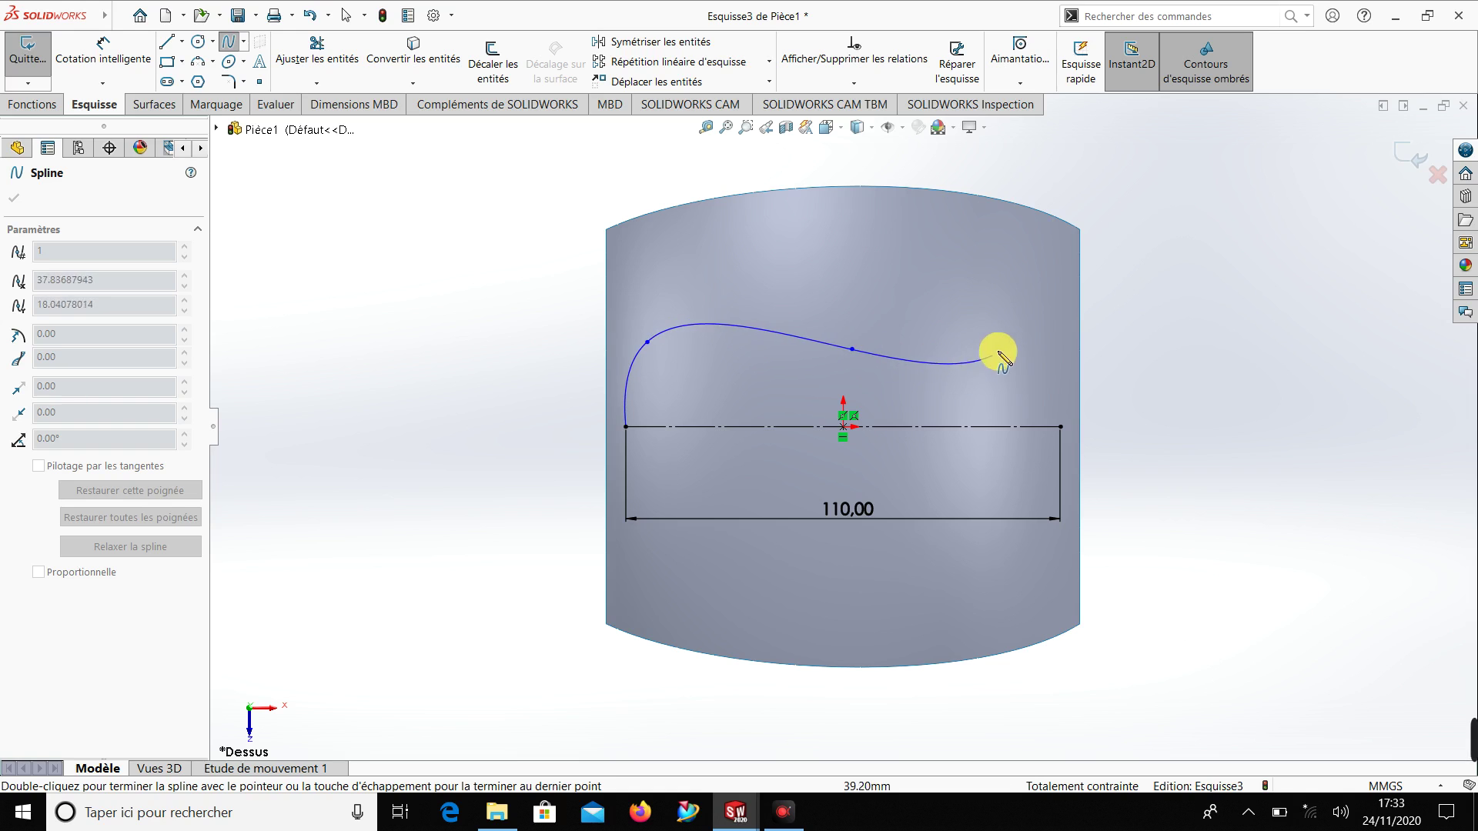
click(1030, 331)
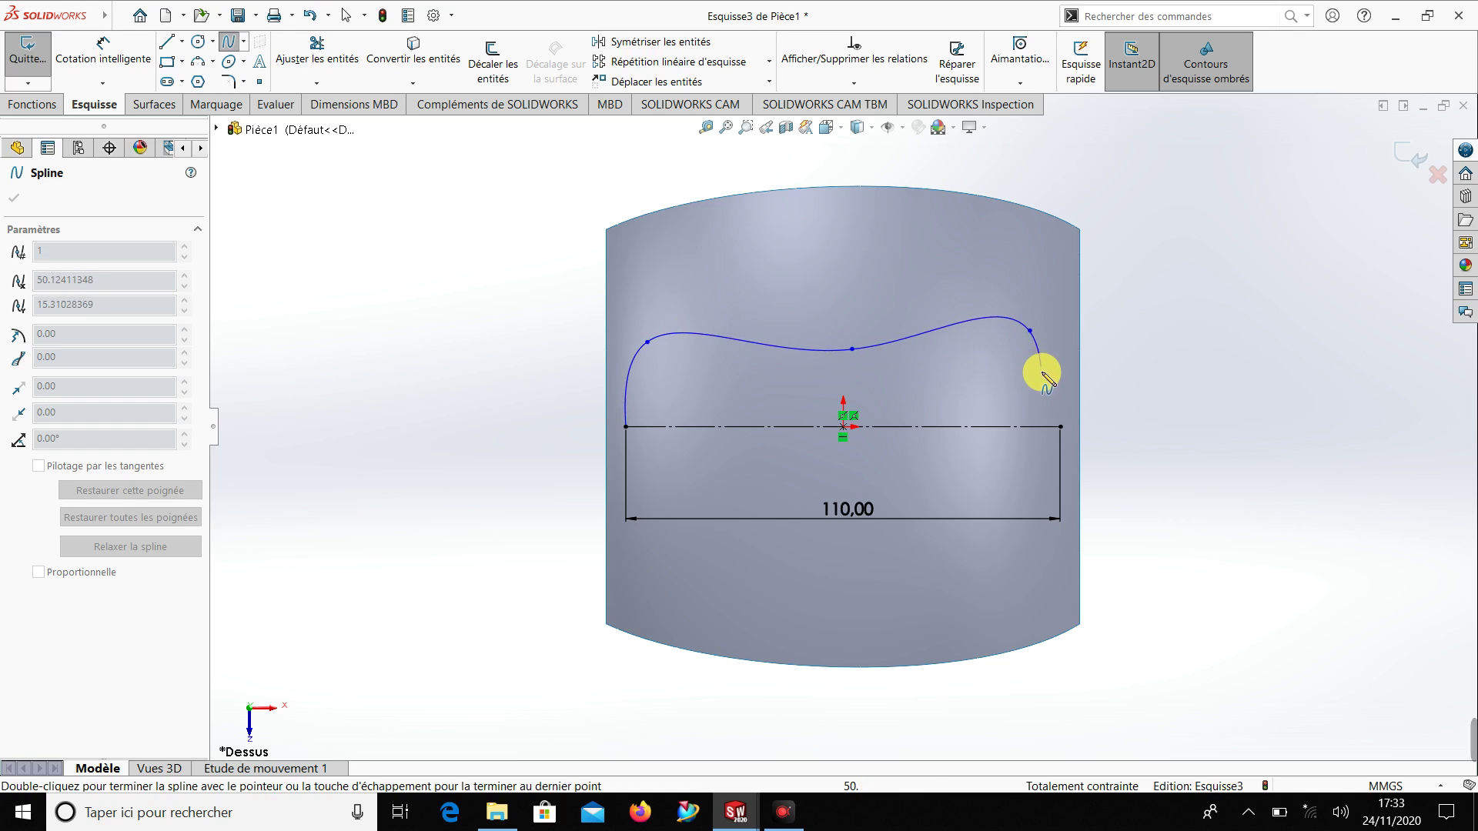
double_click(1062, 426)
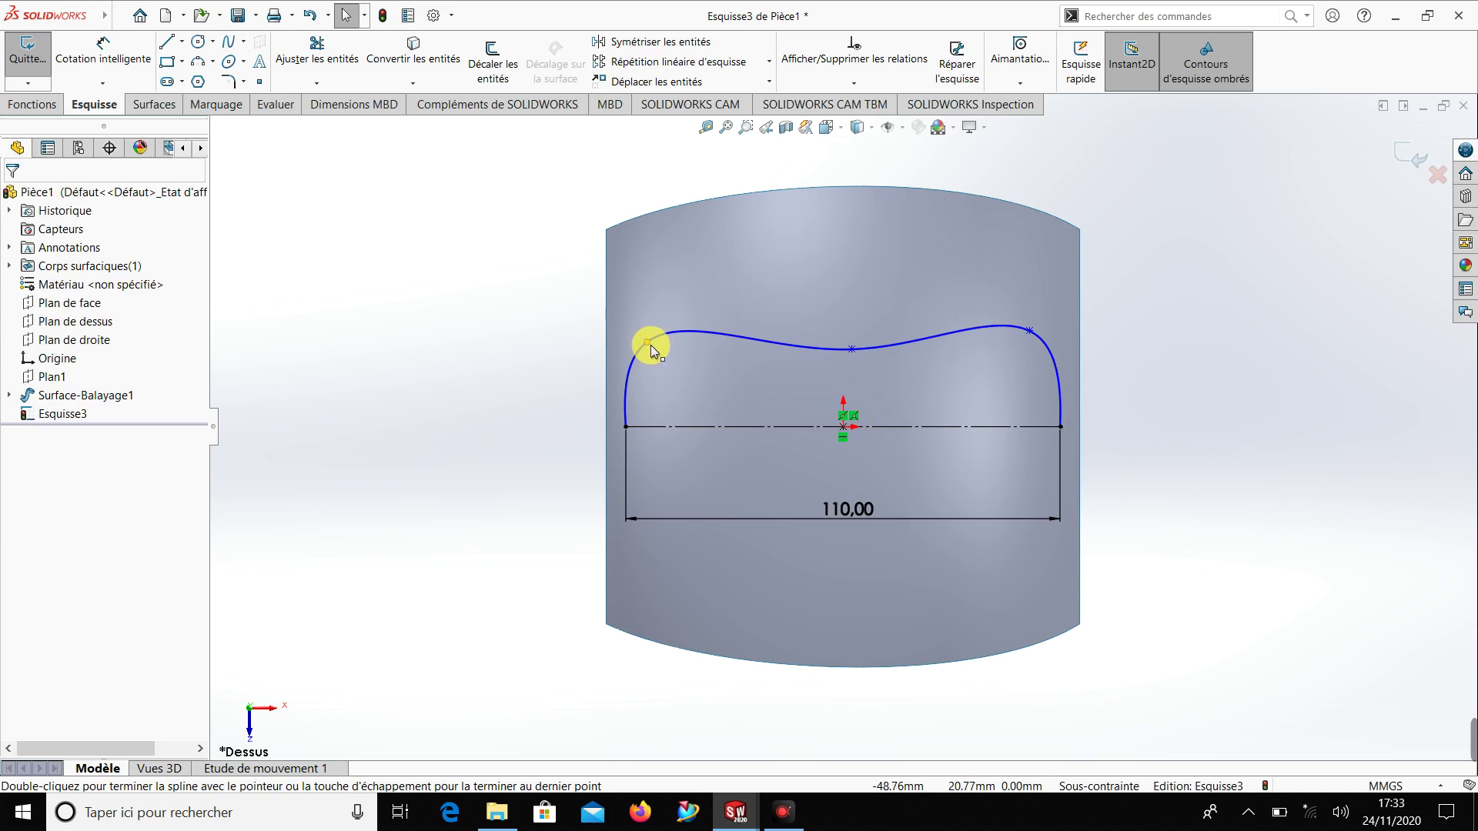
mouse_move(646, 341)
mouse_down()
mouse_move(659, 362)
mouse_move(654, 341)
mouse_up()
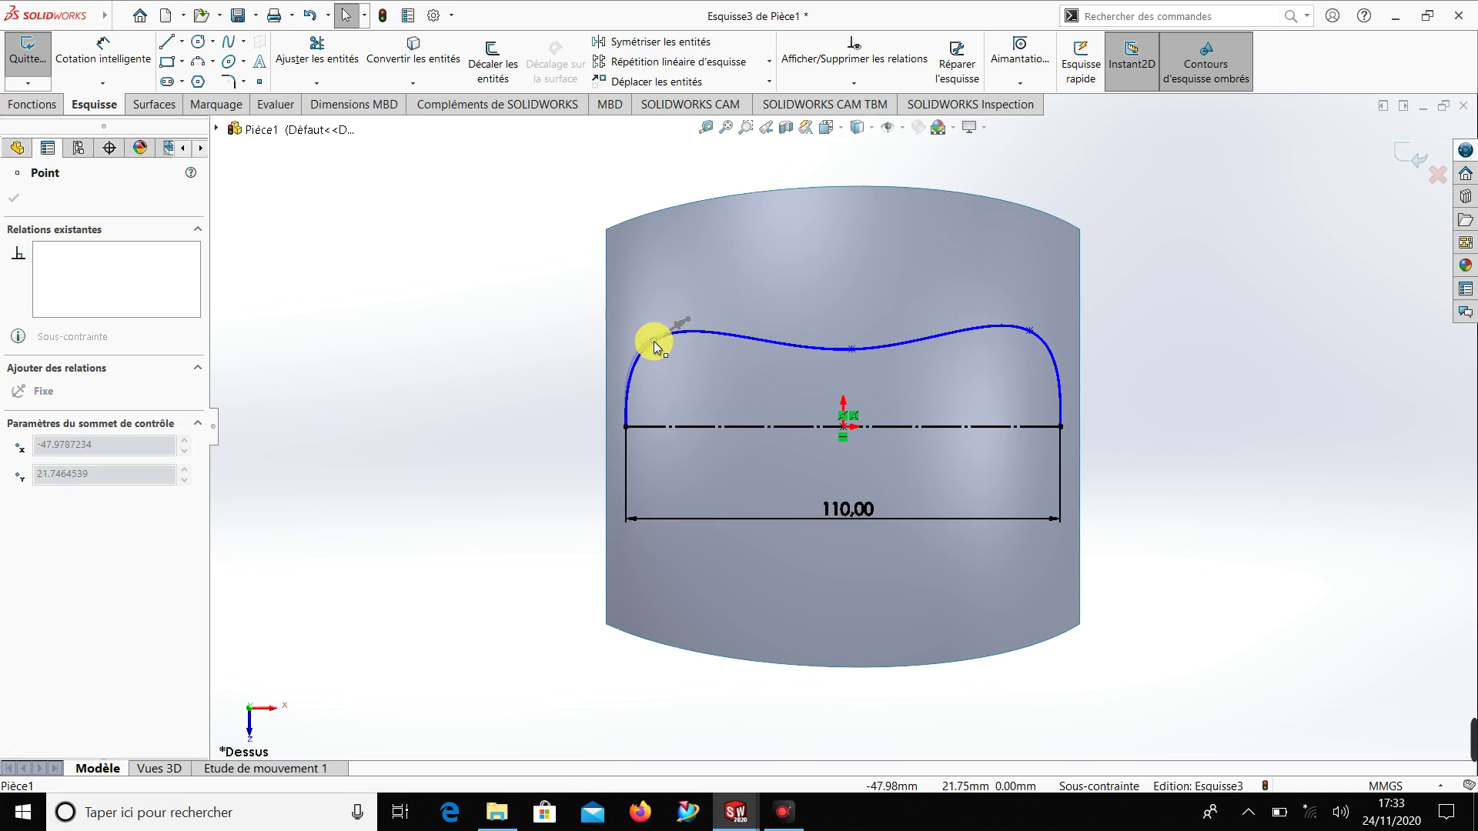
click(468, 332)
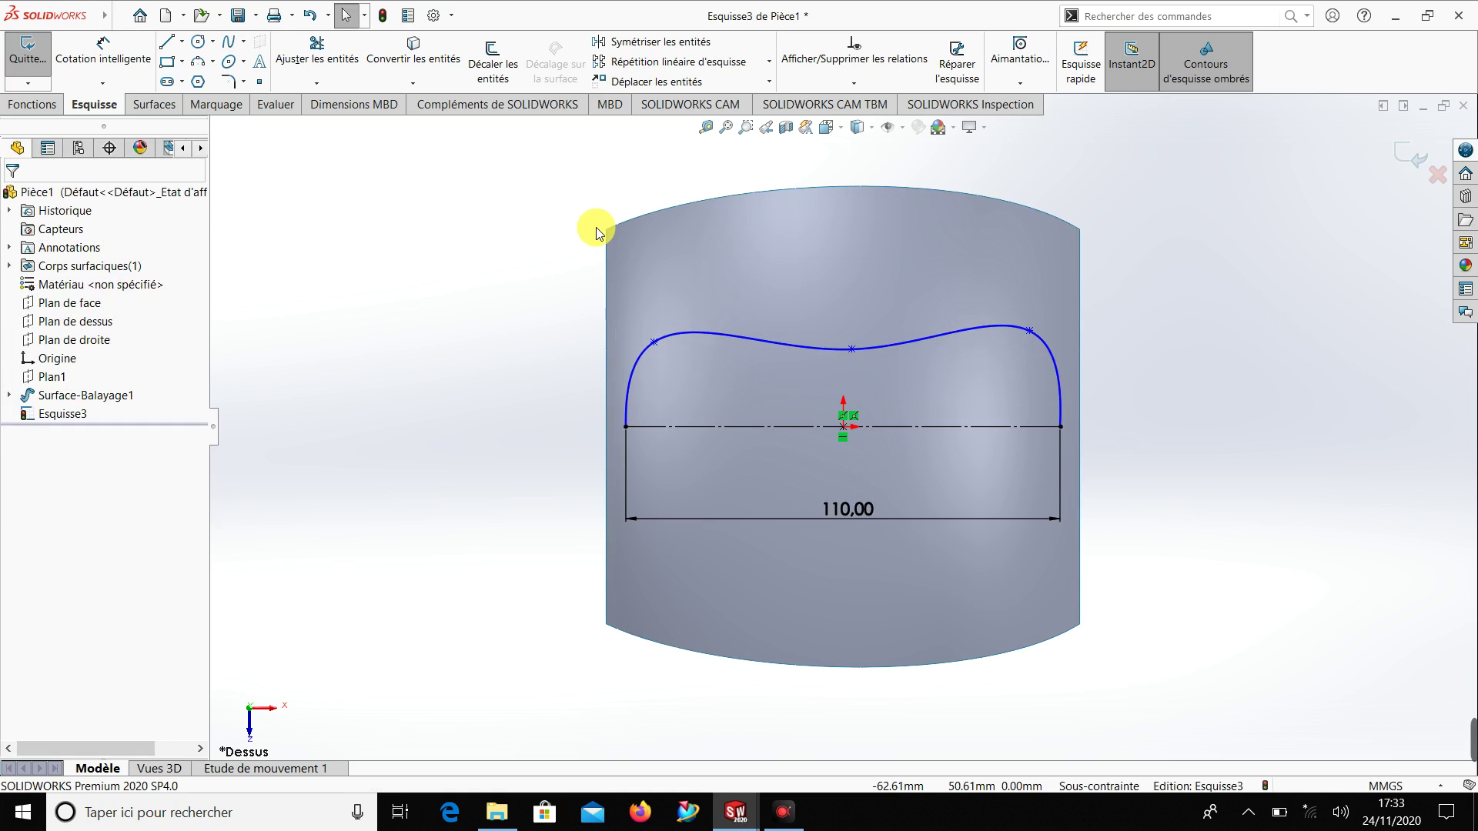
Mirror Spline1 about the Ligne1 construction line to close the outline
click(654, 44)
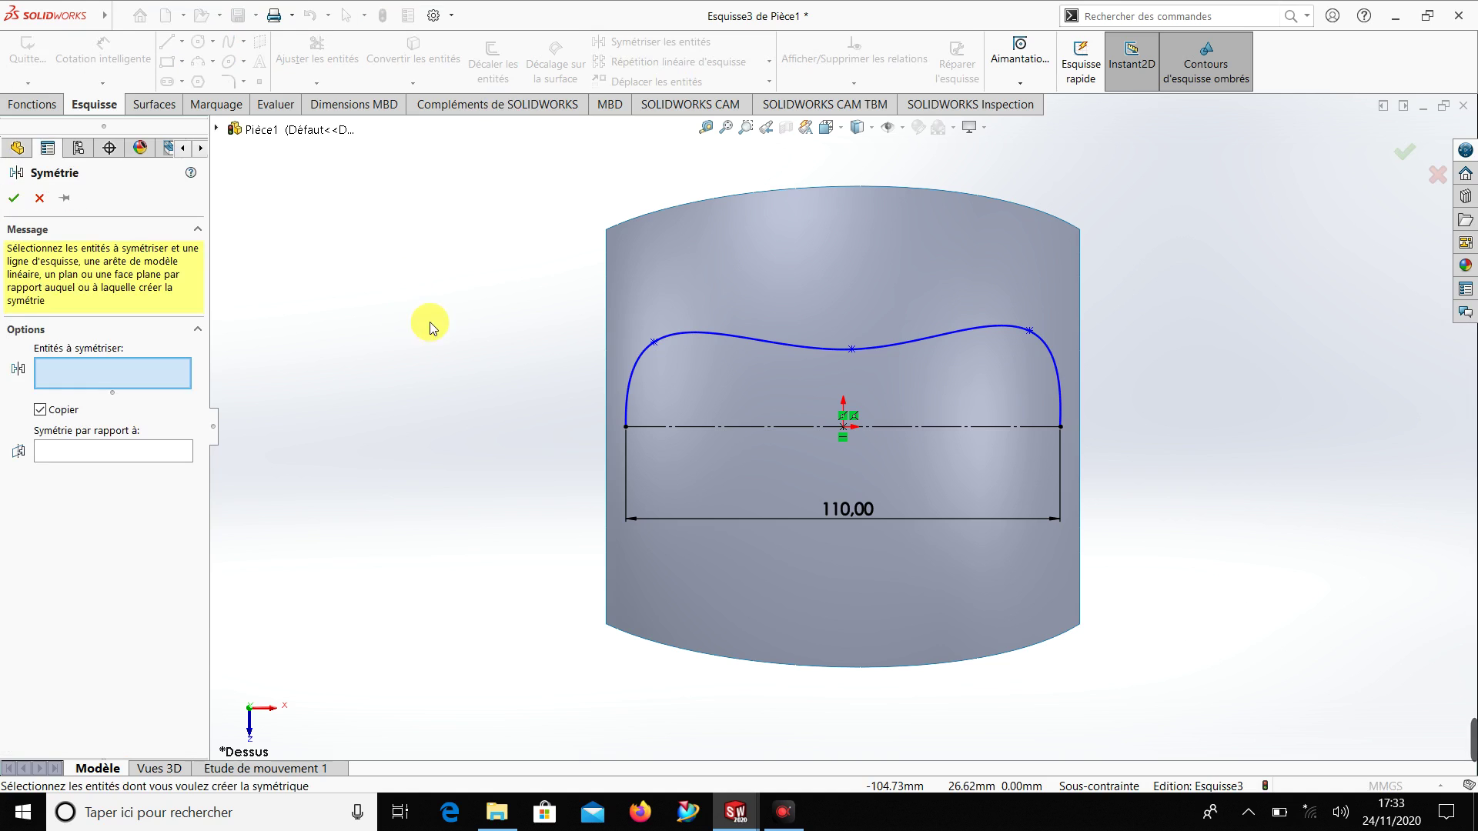
click(703, 332)
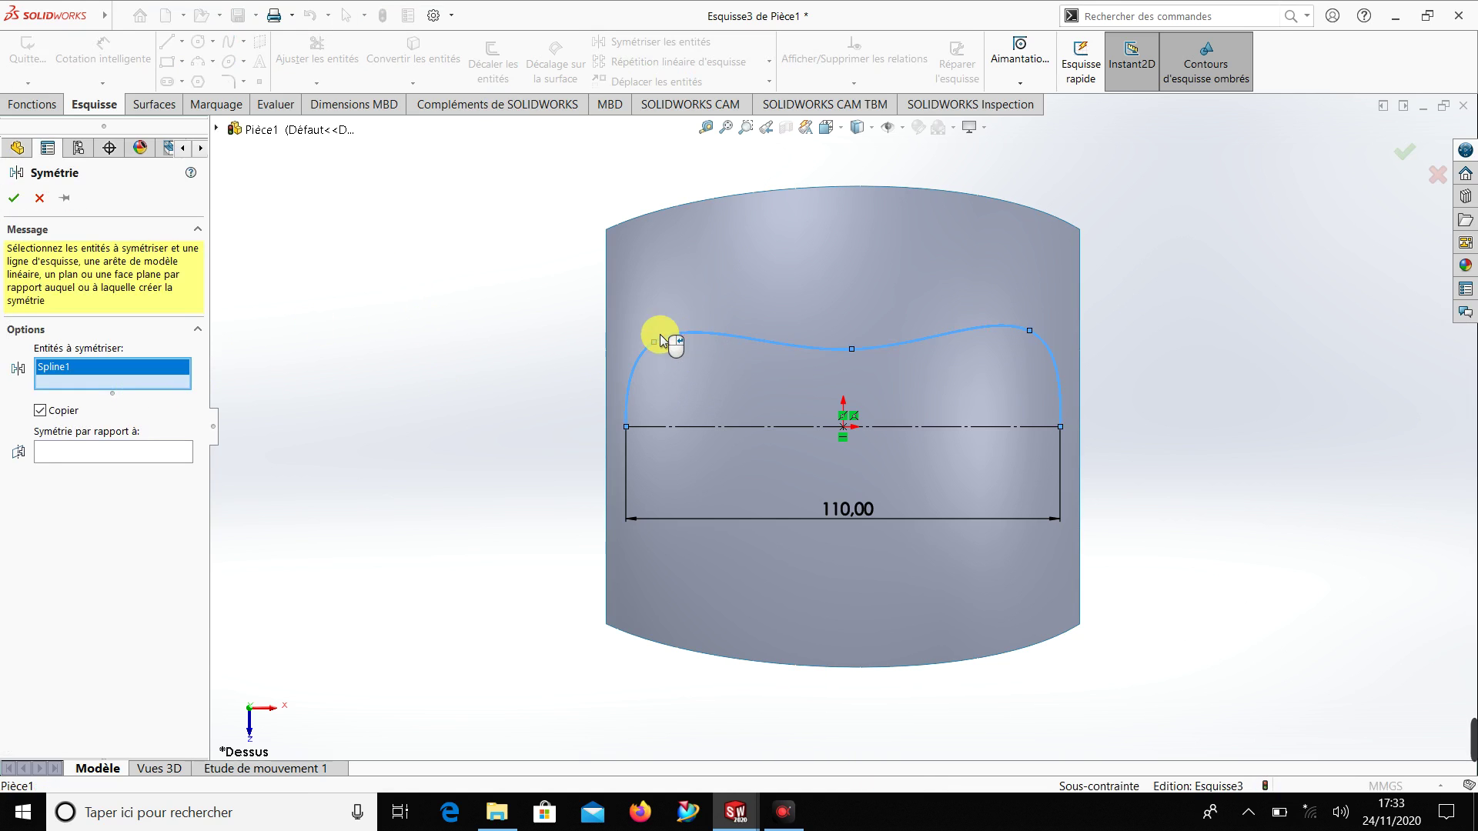
click(115, 451)
click(694, 426)
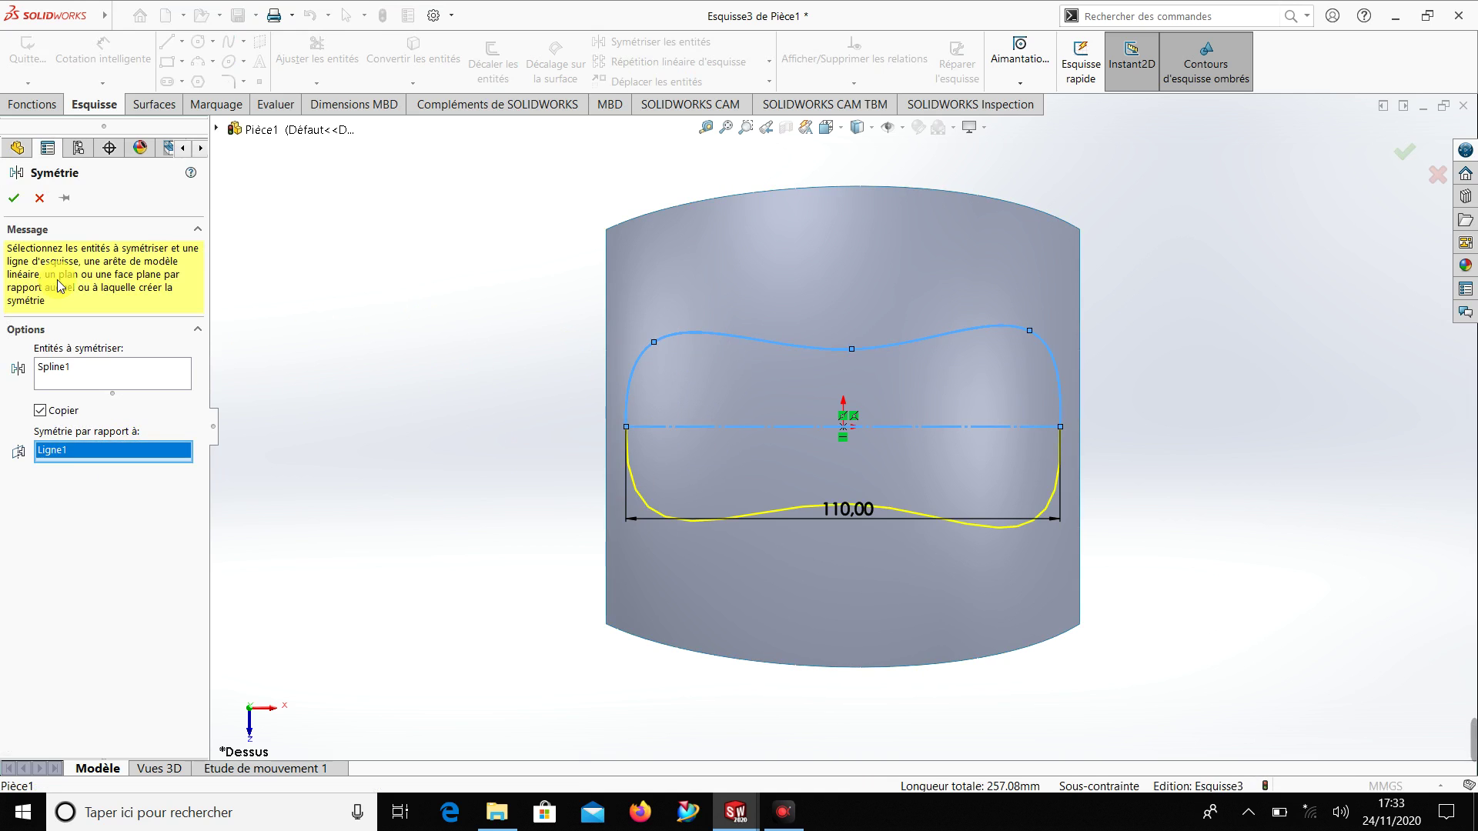
click(13, 198)
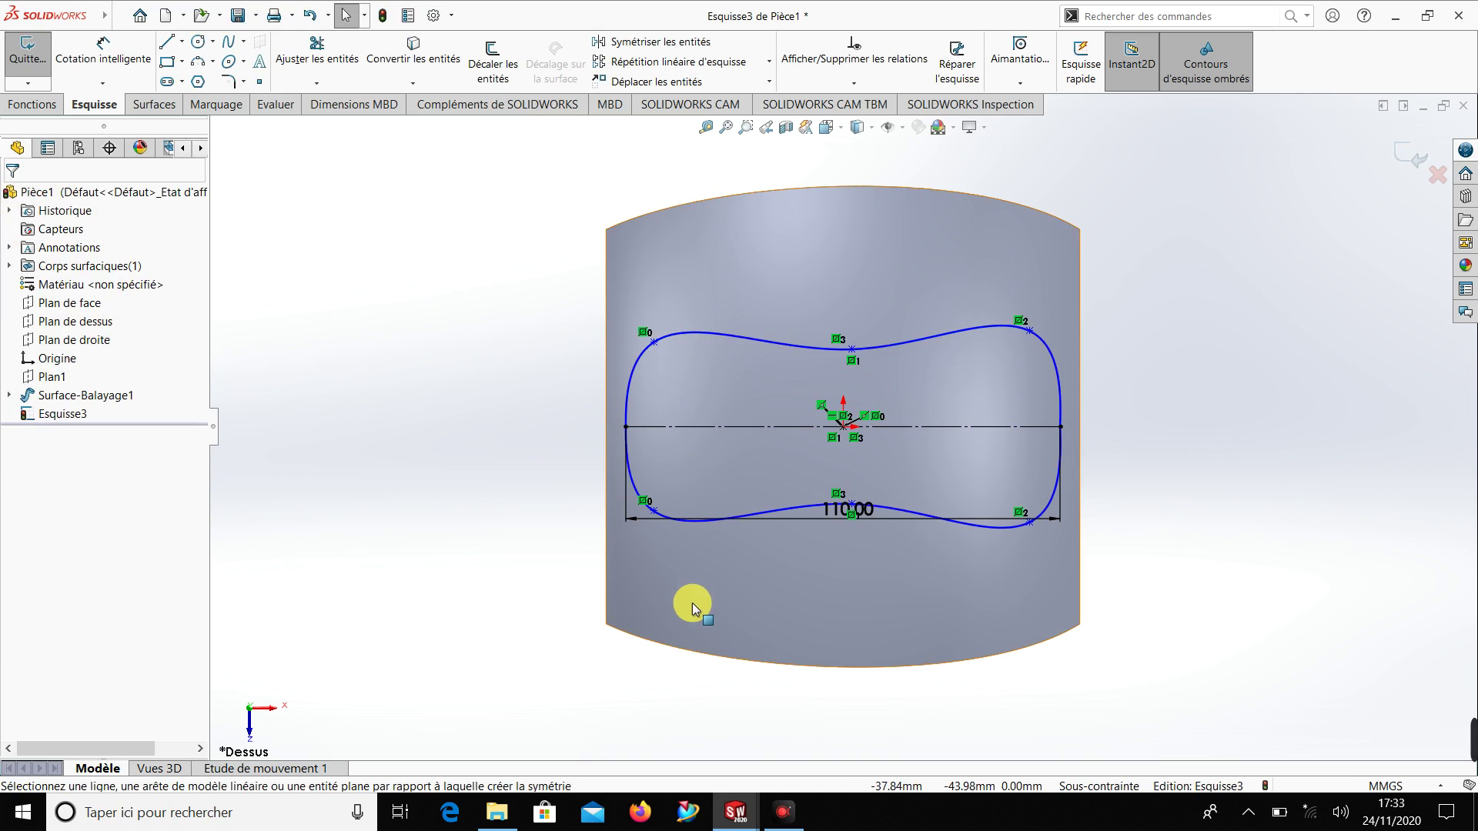
scroll(1035, 391, down, 2)
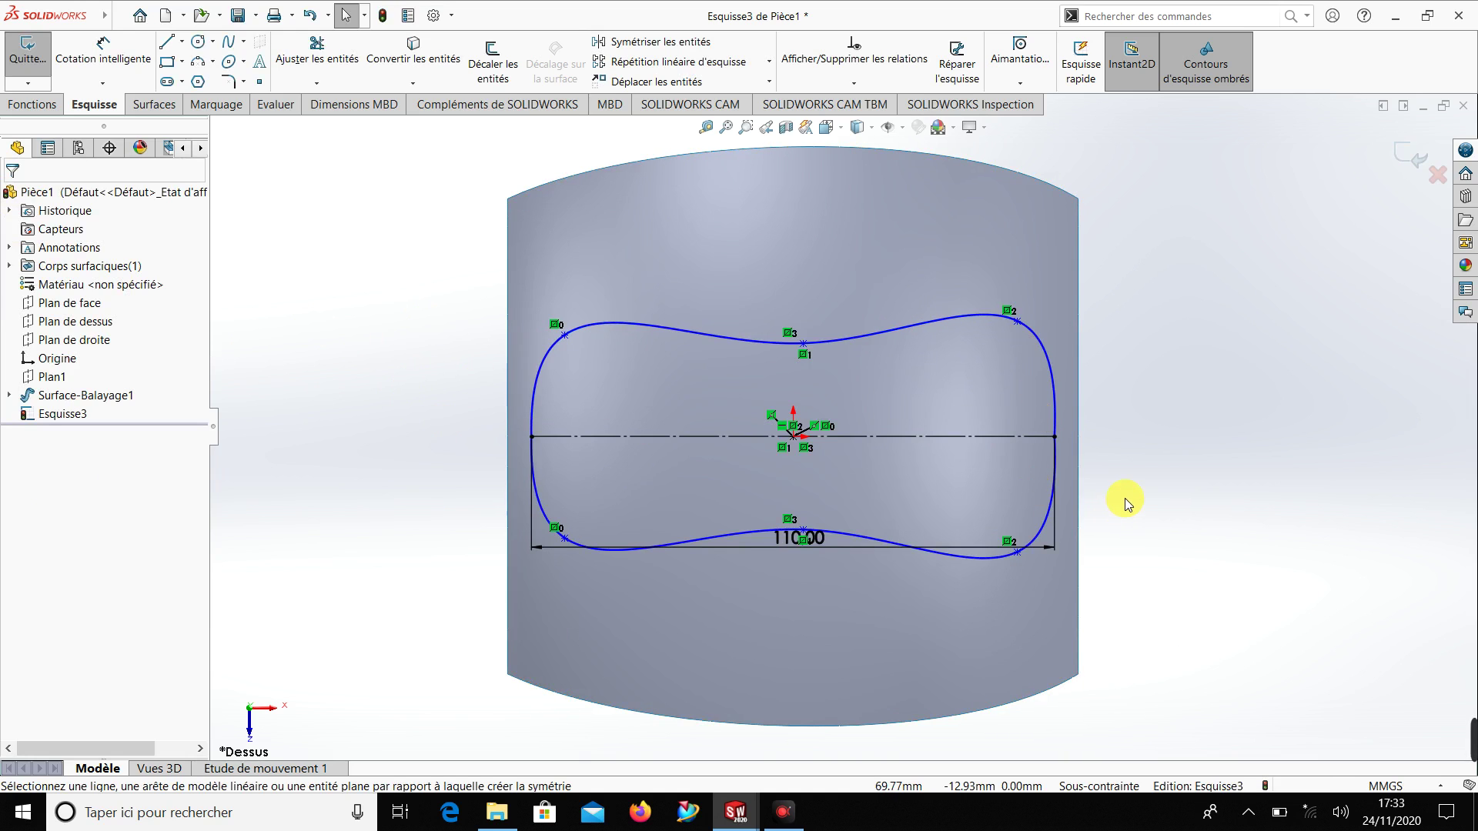
scroll(1116, 539, up, 3)
middle_drag(1105, 577, 1182, 421)
Extrude Esquisse3 as a surface 80 mm Borgne, creating Surface-Extrusion1
click(155, 108)
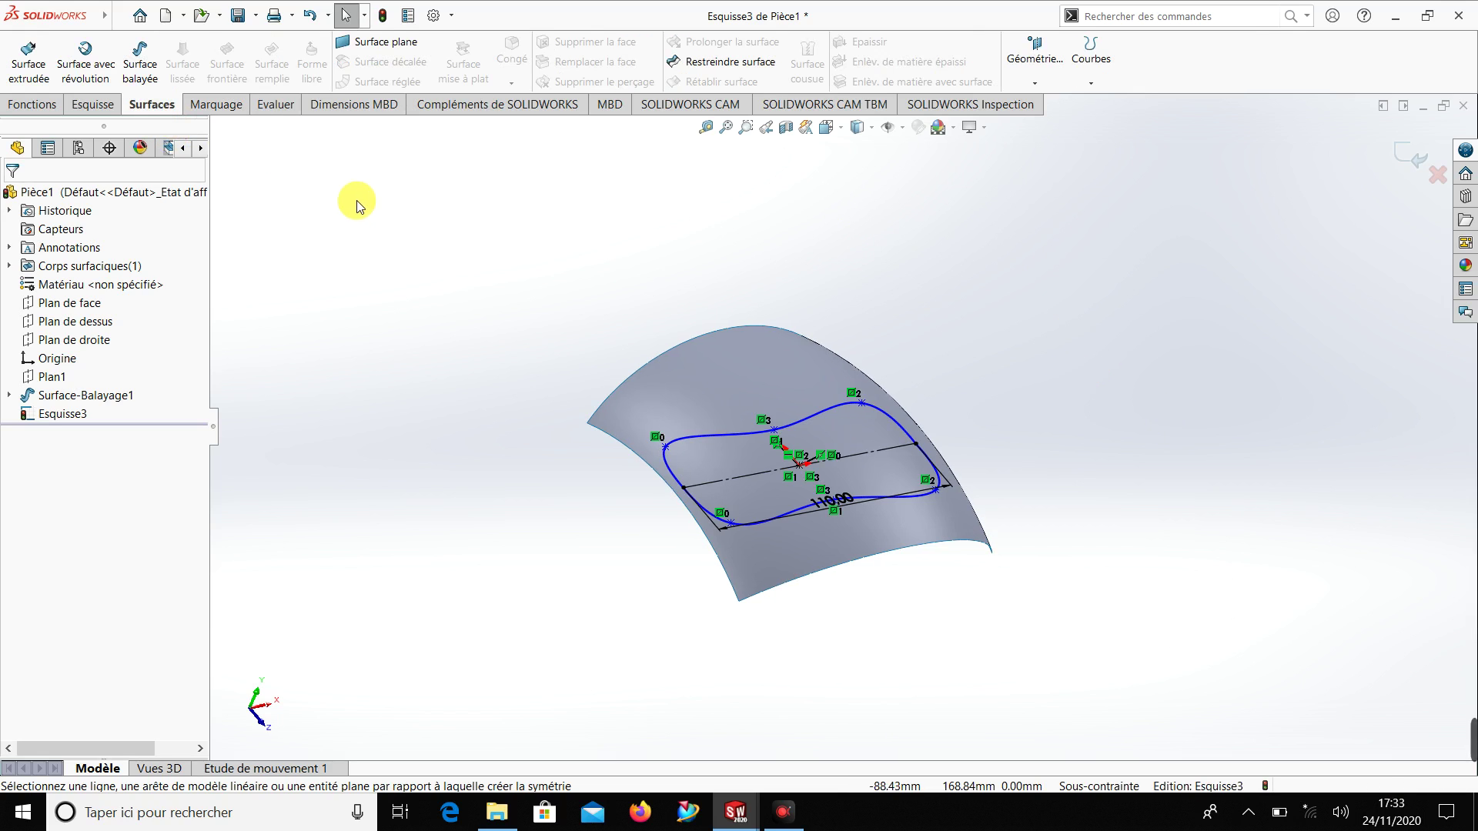
click(29, 75)
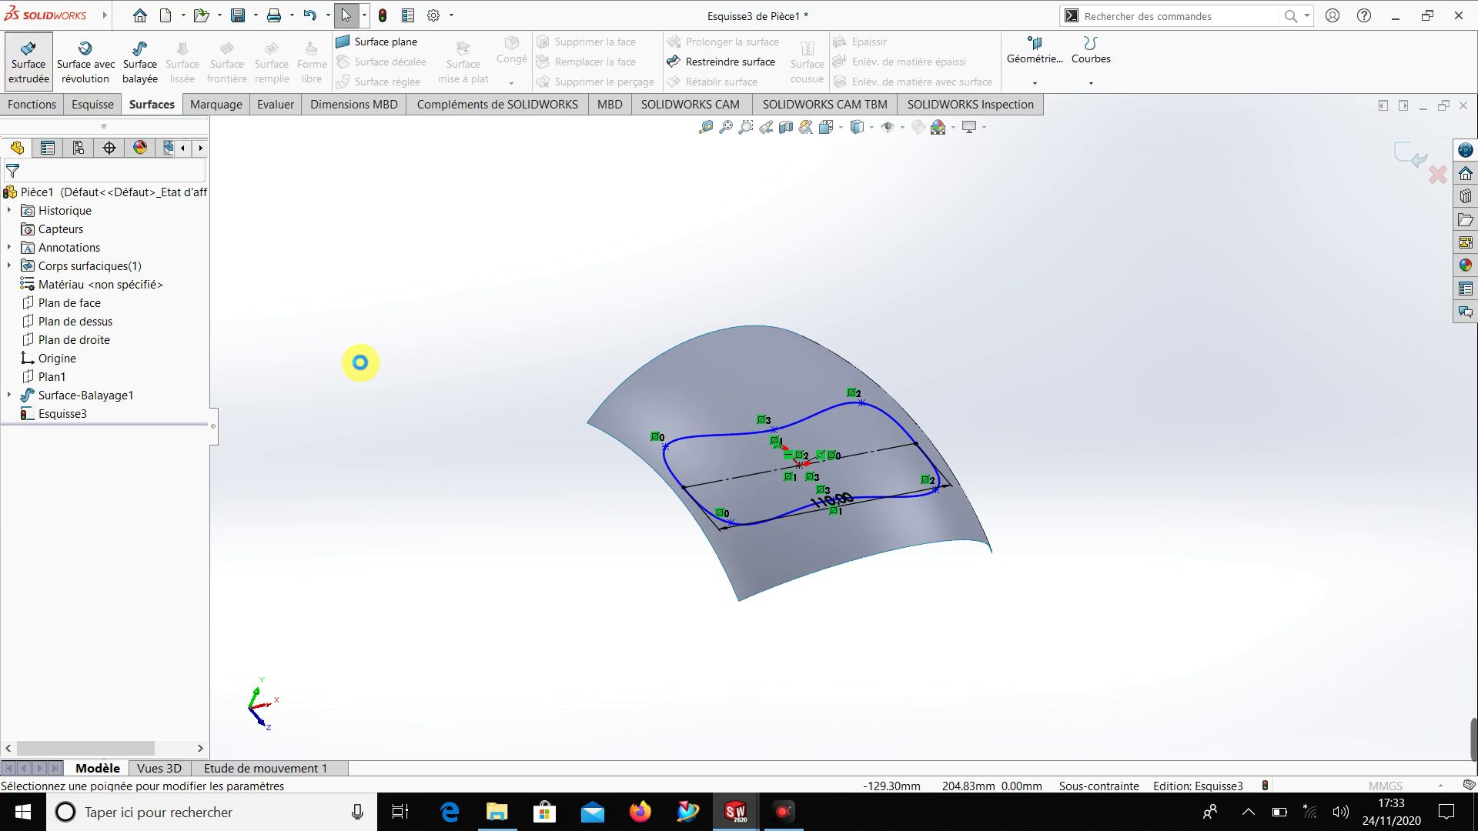
mouse_move(415, 413)
middle_down()
mouse_move(363, 264)
mouse_move(383, 353)
middle_up()
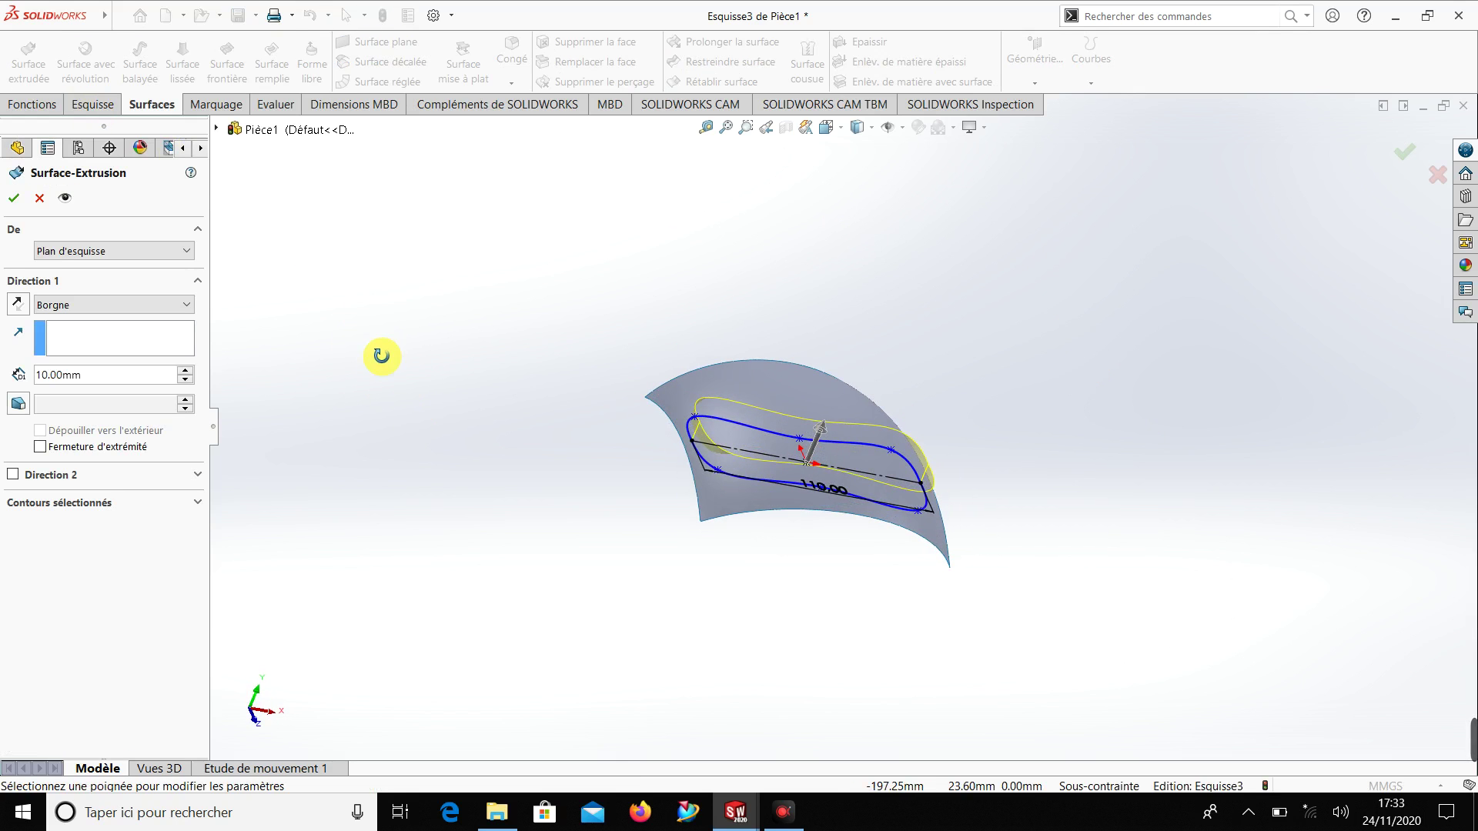
drag(815, 441, 908, 323)
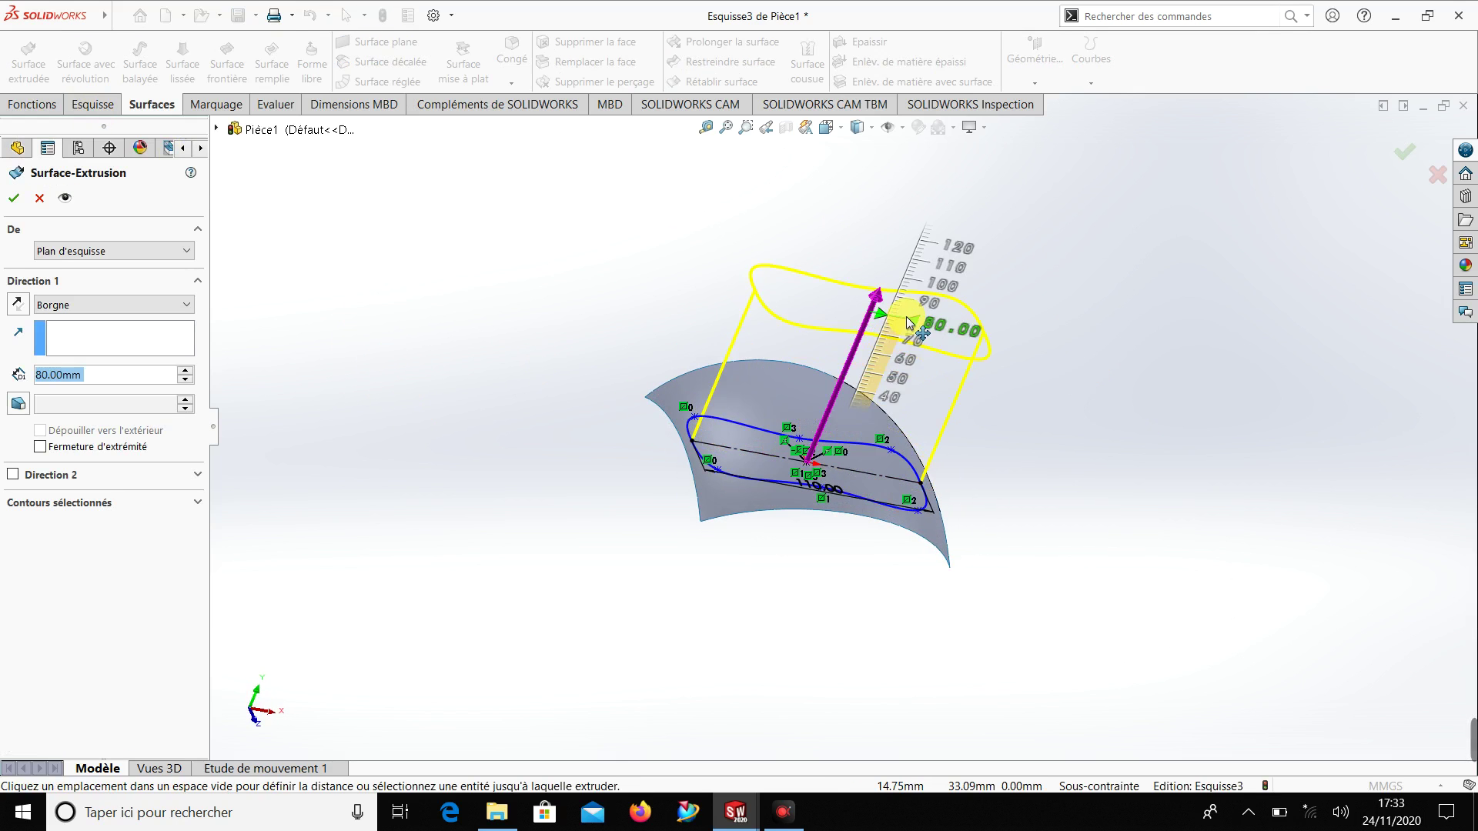
mouse_move(610, 389)
middle_down()
mouse_move(626, 238)
mouse_move(582, 265)
middle_up()
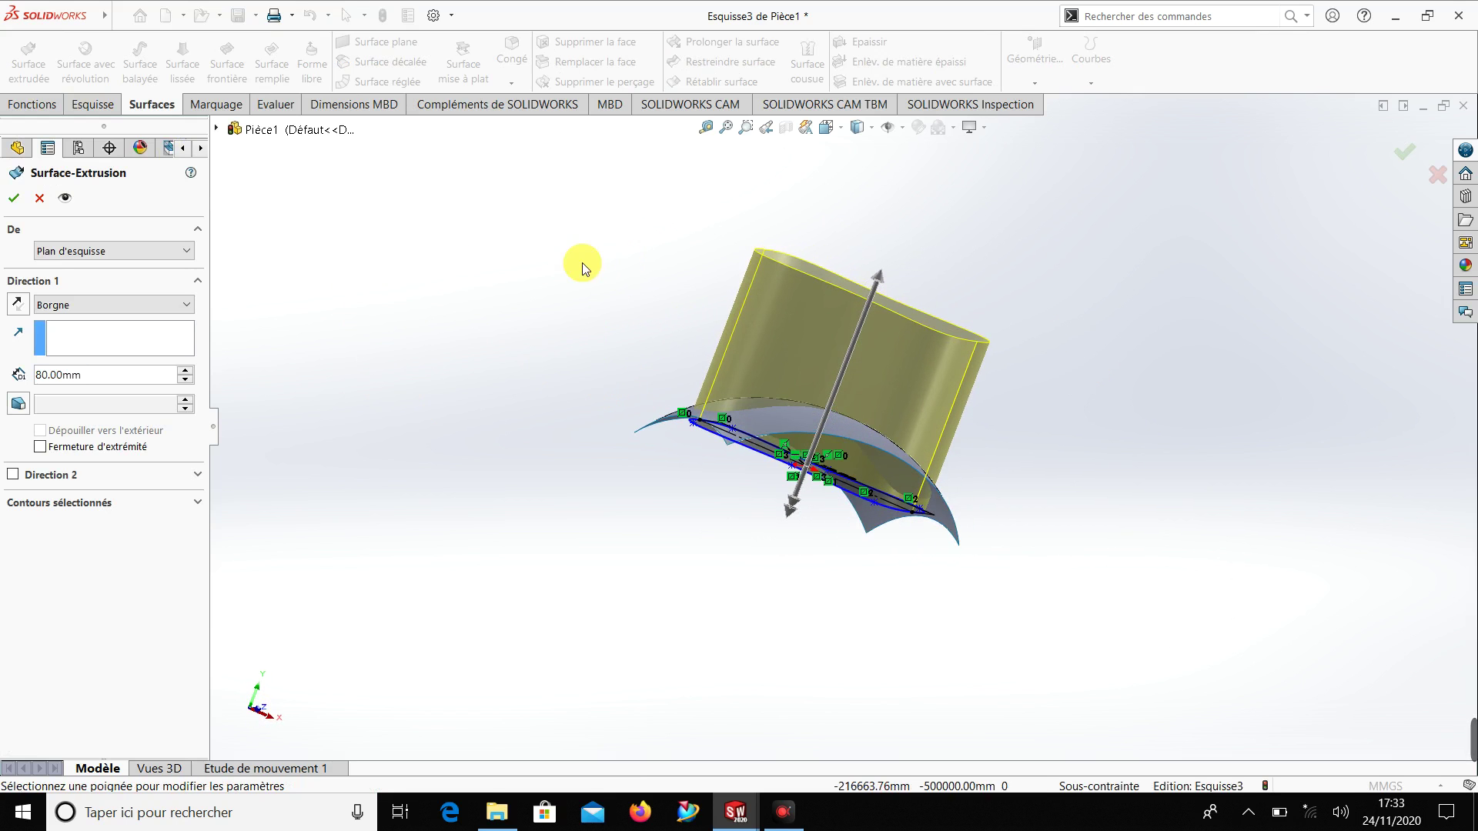
click(14, 198)
mouse_move(677, 505)
middle_down()
mouse_move(577, 237)
mouse_move(695, 501)
mouse_move(561, 654)
mouse_move(567, 603)
middle_up()
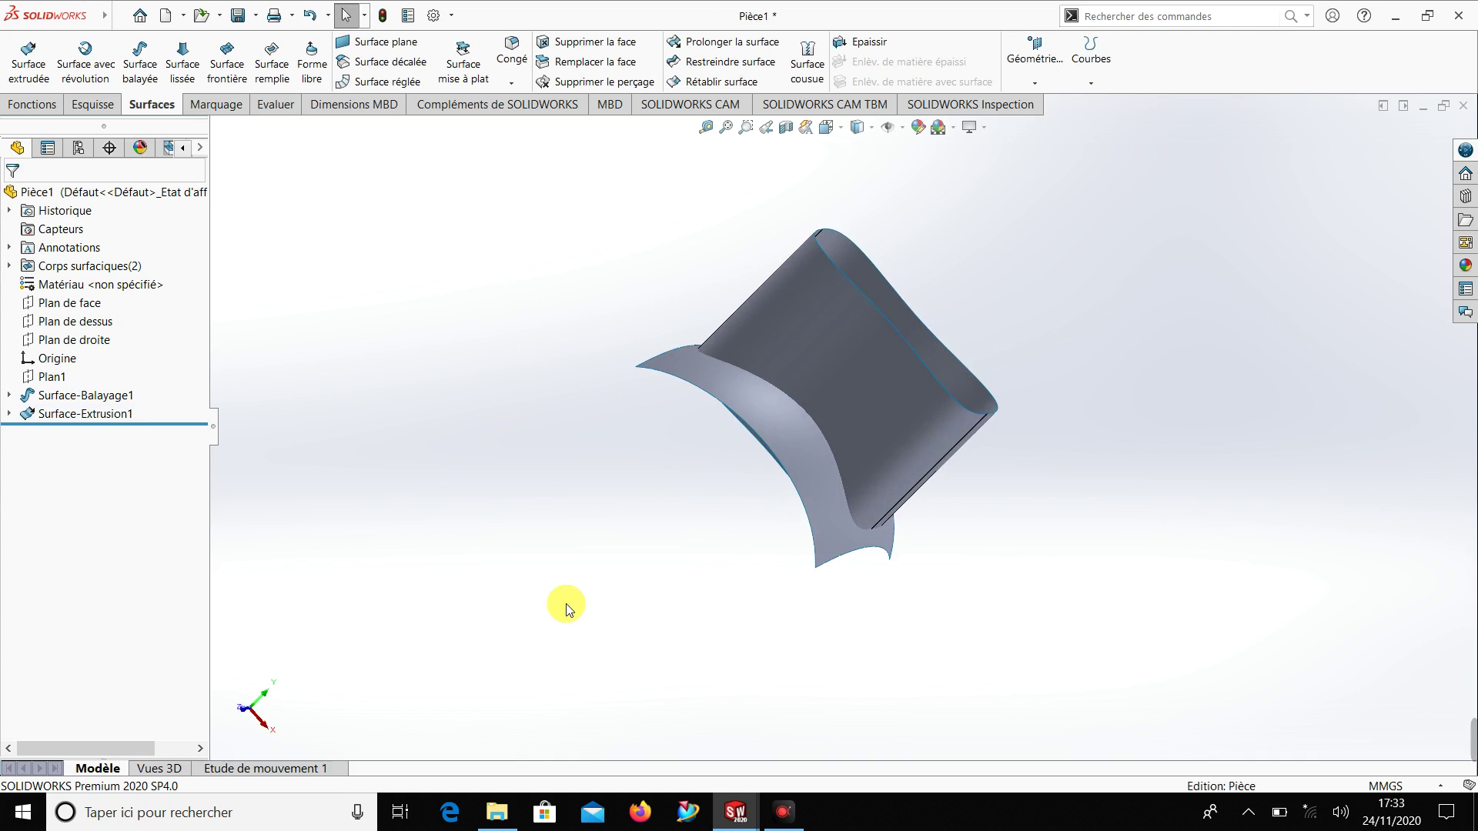
key(f)
mouse_move(647, 539)
middle_down()
mouse_move(601, 446)
mouse_move(696, 611)
mouse_move(680, 627)
middle_up()
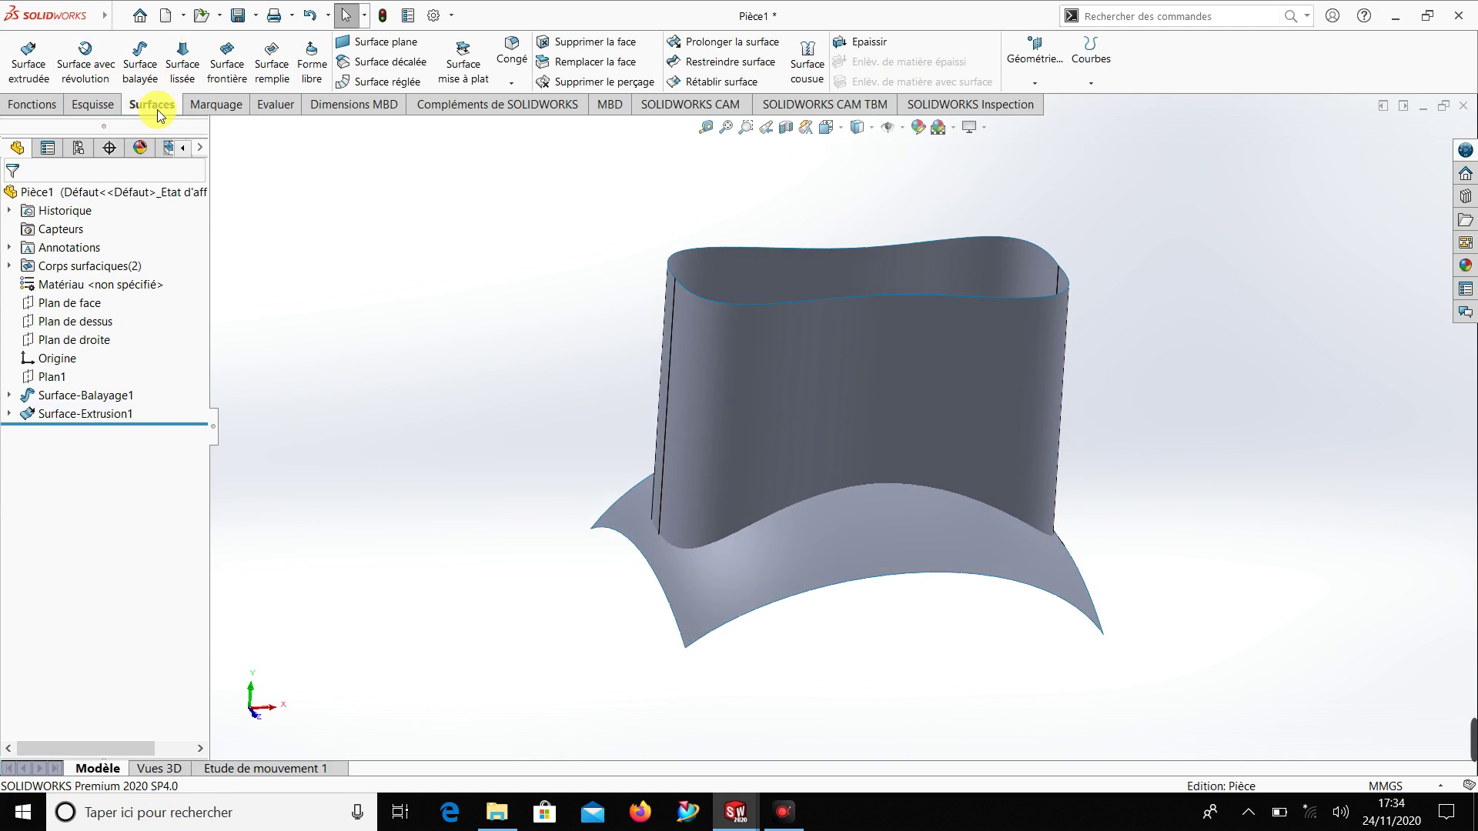
Trim the extruded wall with Surface-Balayage1, removing the portion above the curved top
click(715, 65)
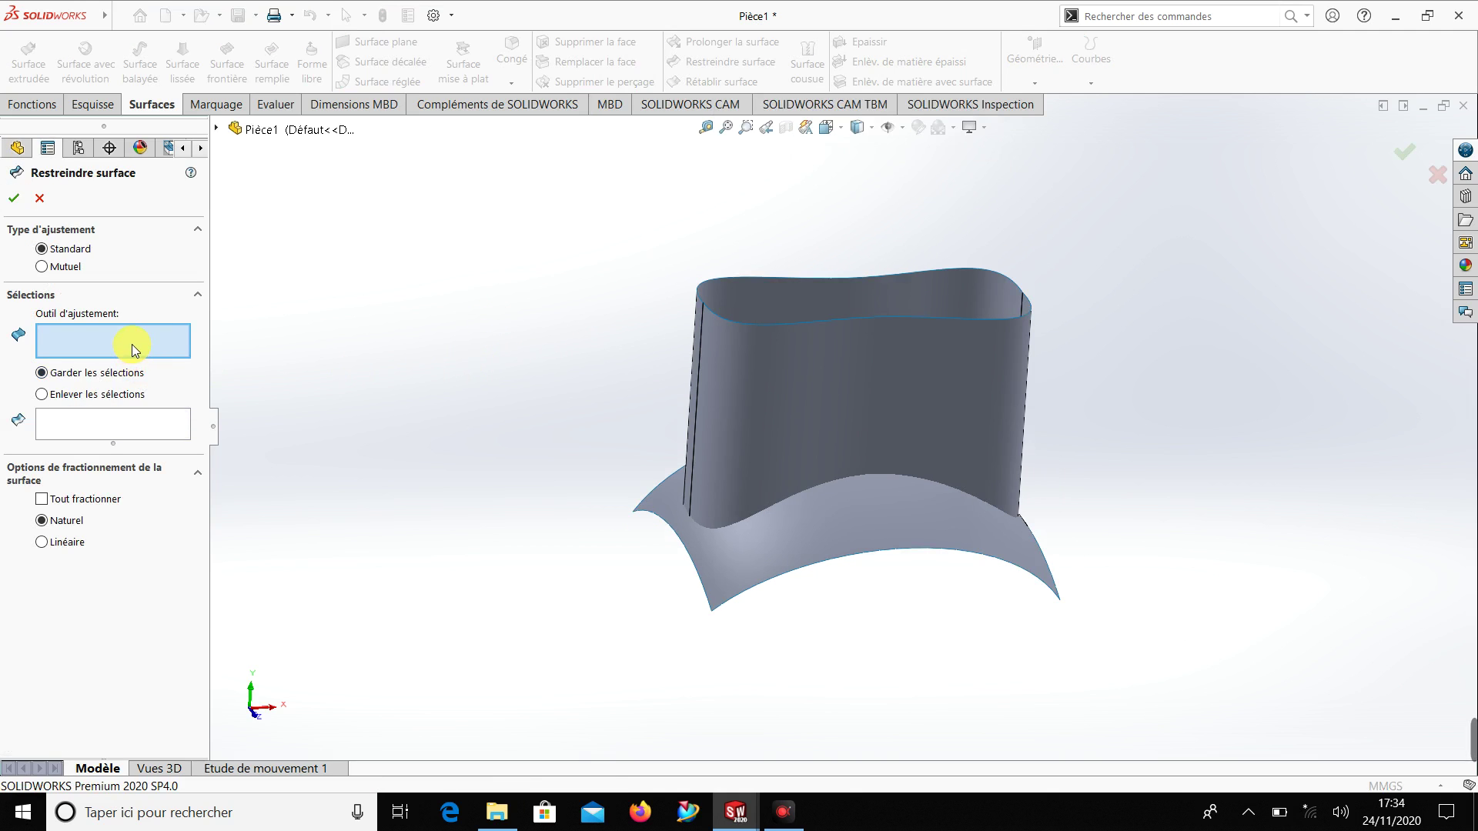
middle_drag(515, 510, 534, 729)
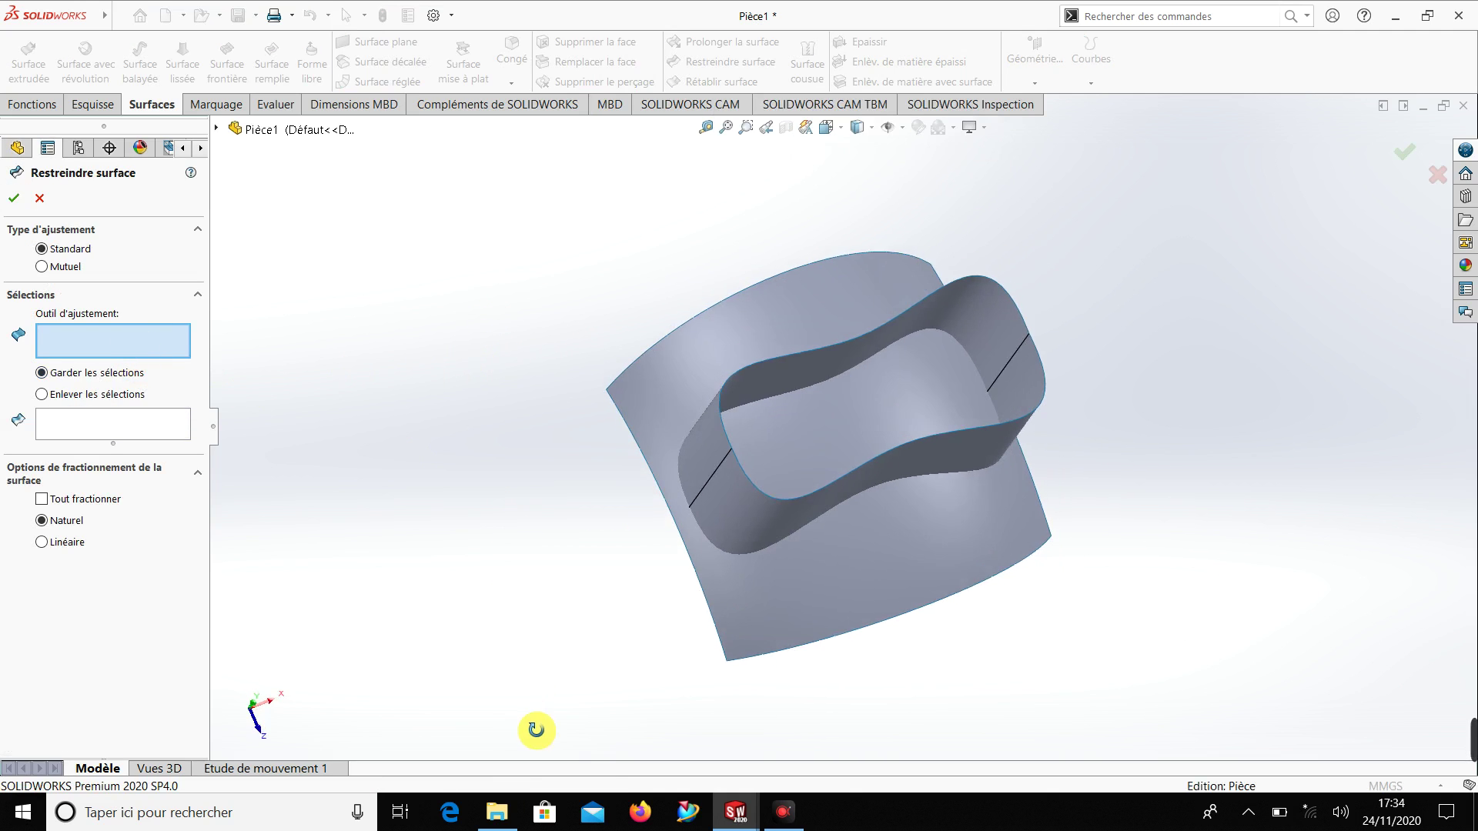
click(860, 425)
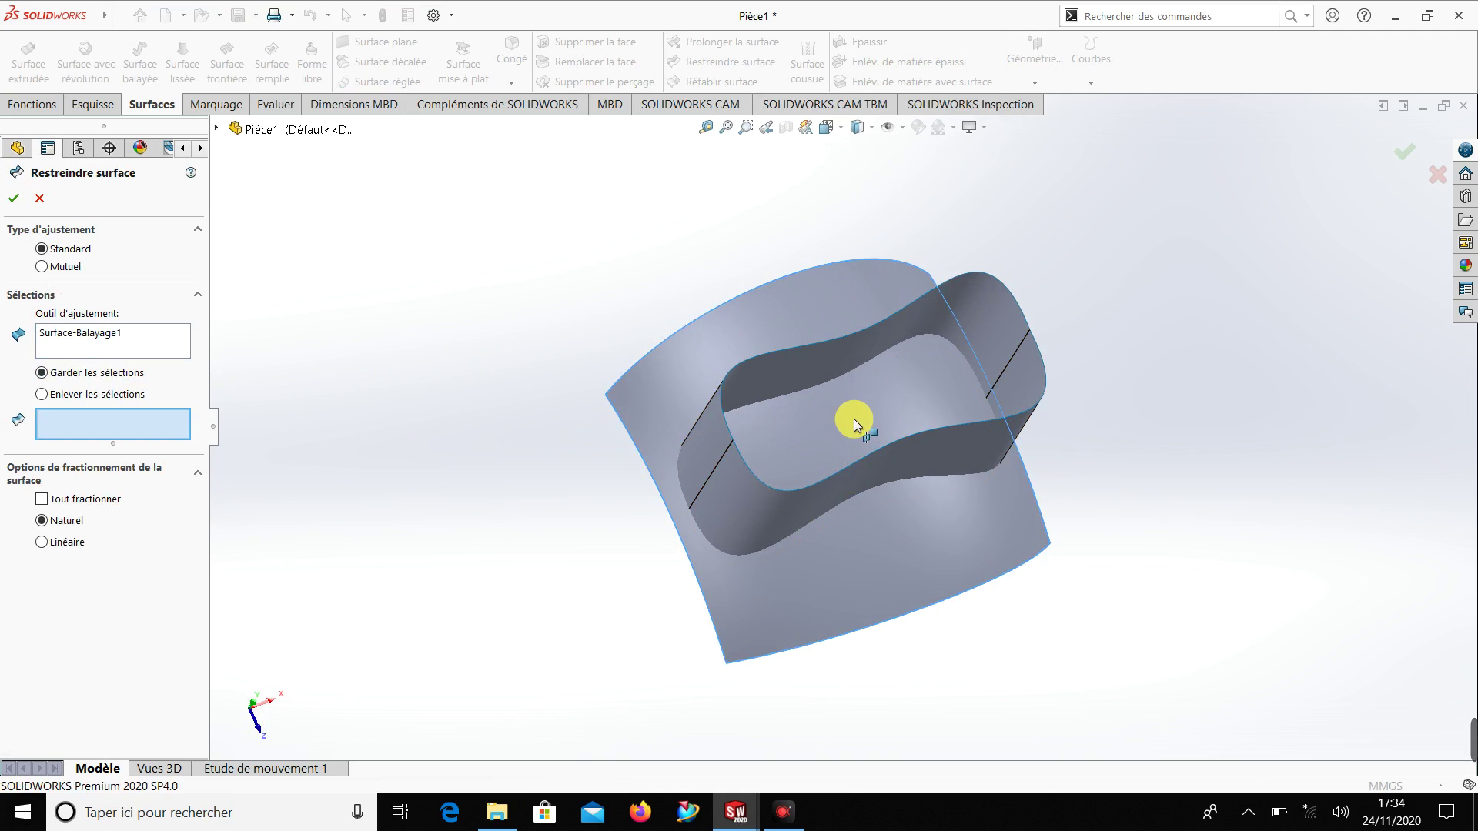
click(113, 394)
middle_drag(346, 501, 356, 264)
click(913, 403)
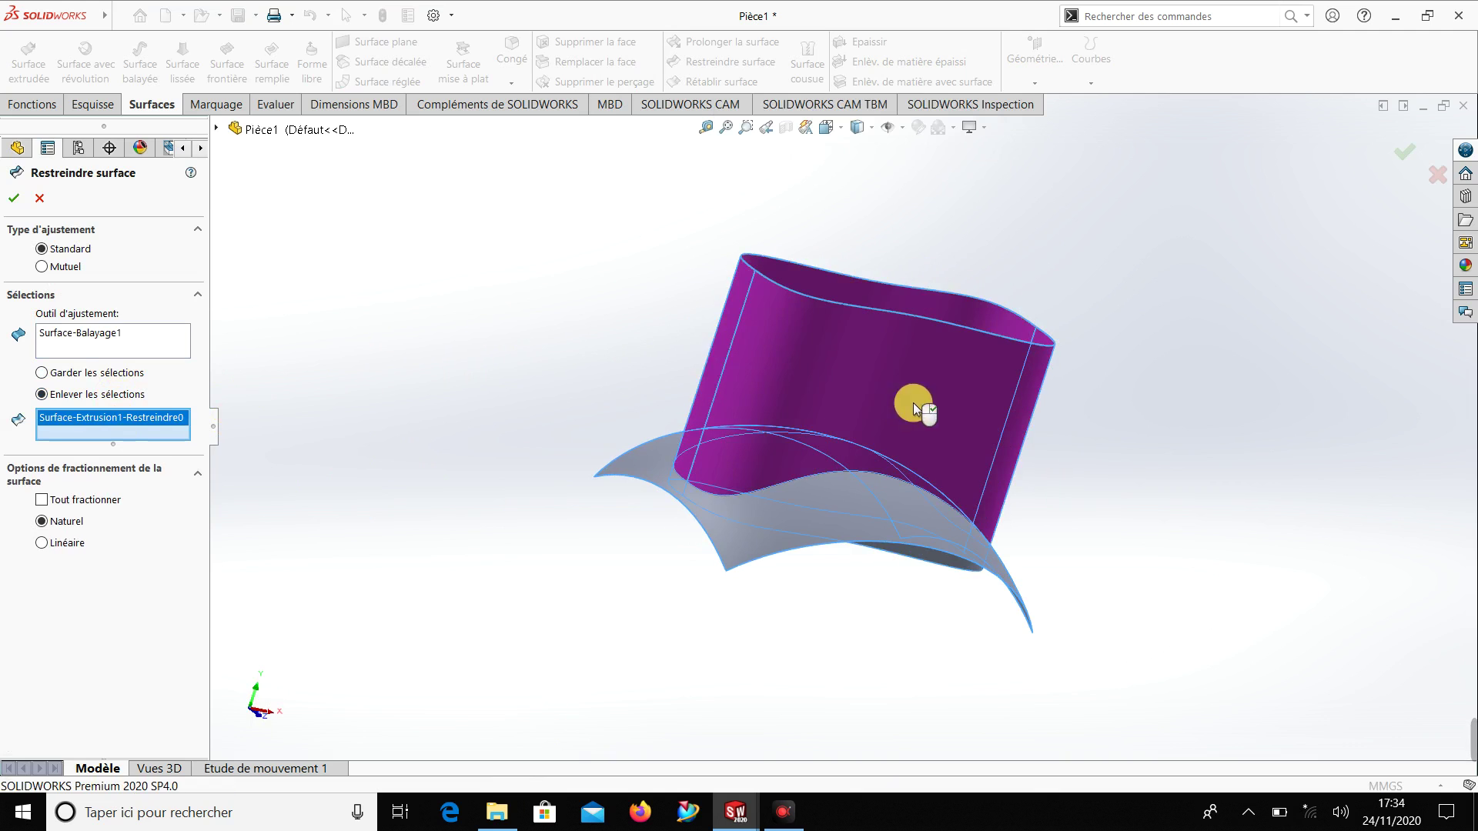
click(14, 198)
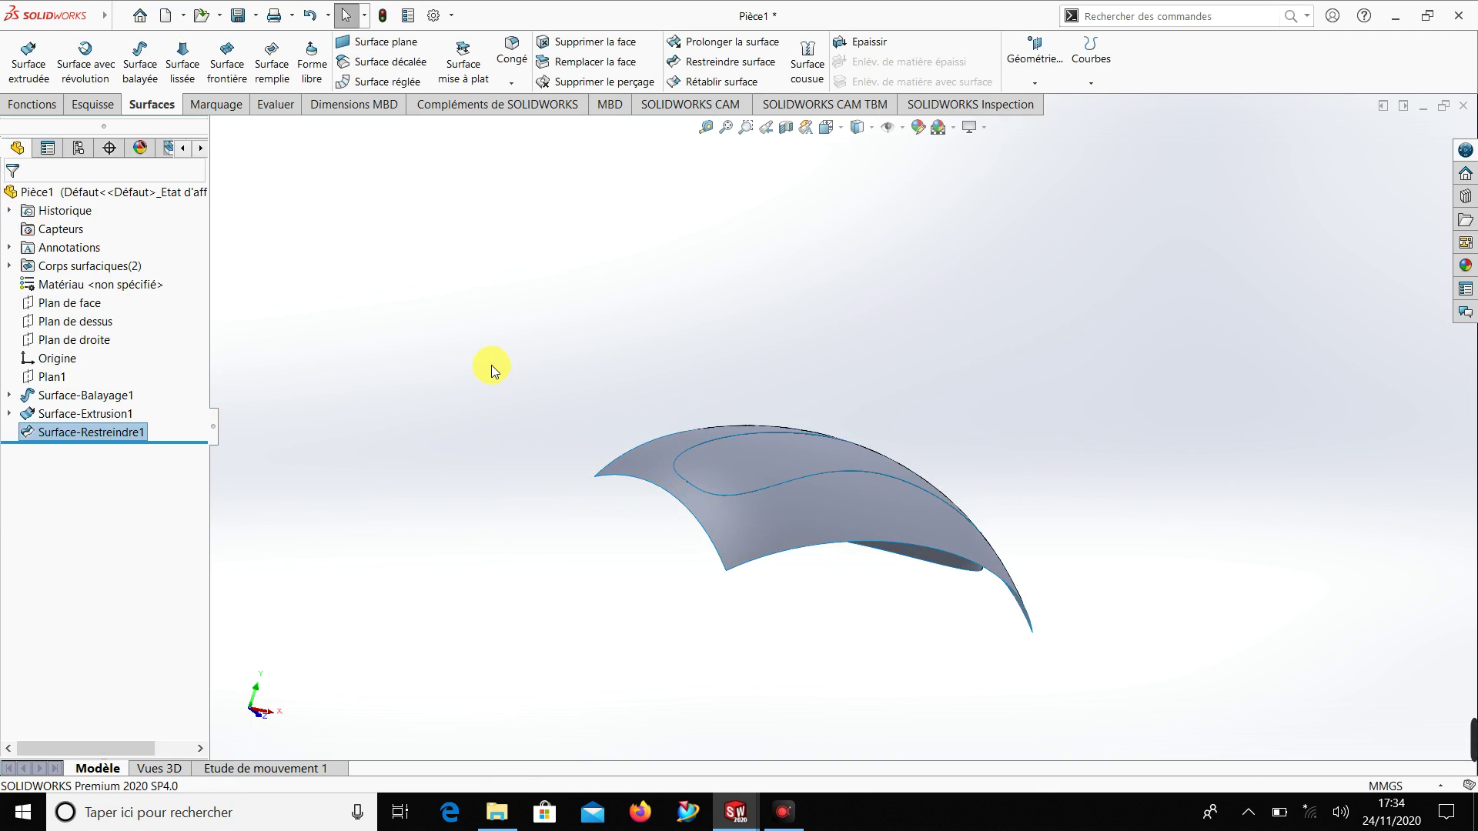
mouse_move(520, 523)
middle_down()
mouse_move(531, 277)
mouse_move(581, 417)
mouse_move(505, 475)
mouse_move(524, 422)
mouse_move(1009, 478)
middle_up()
key(f)
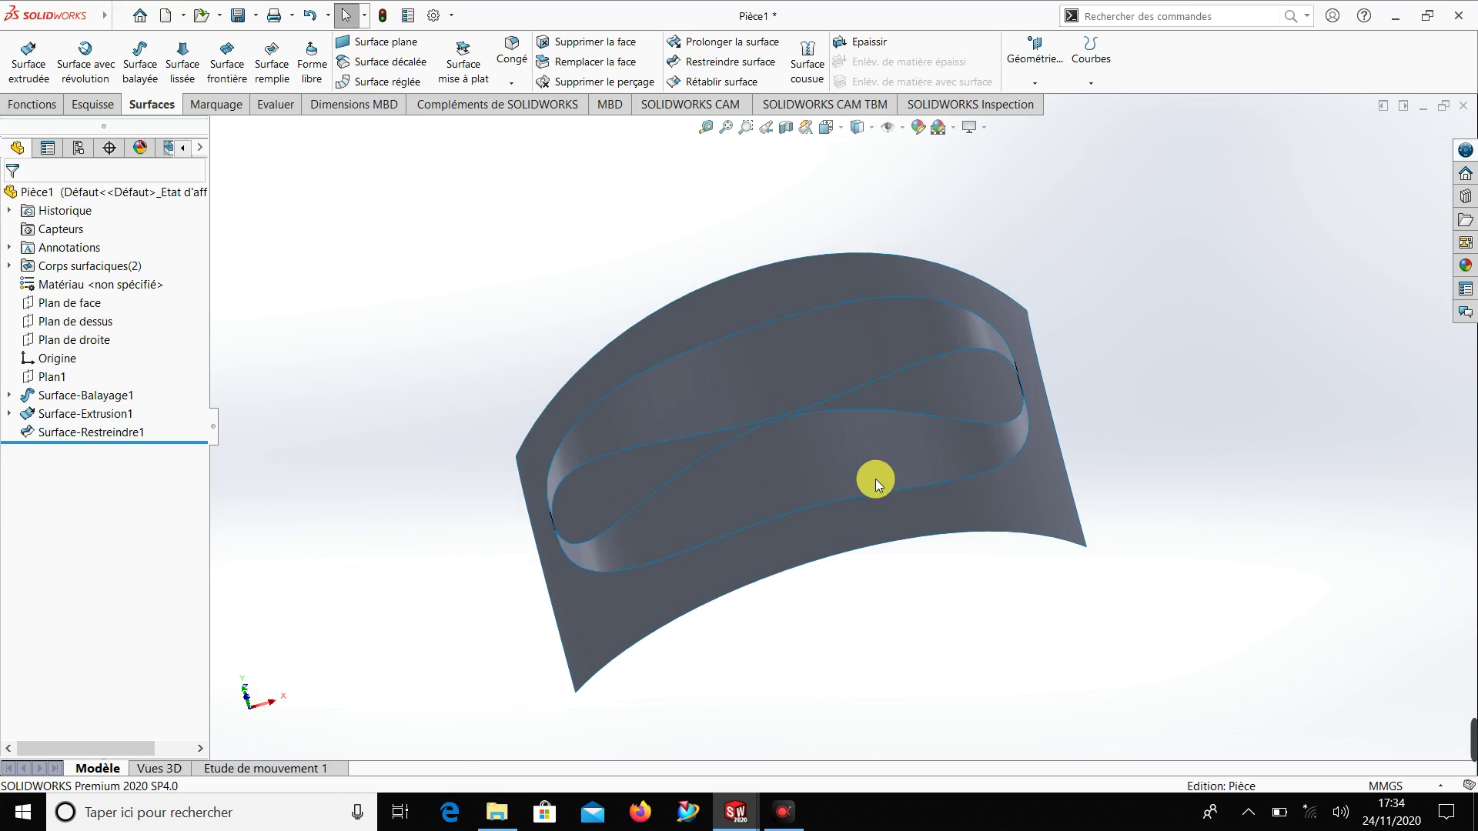
mouse_move(875, 479)
middle_down()
mouse_move(884, 564)
mouse_move(967, 577)
mouse_move(921, 475)
middle_up()
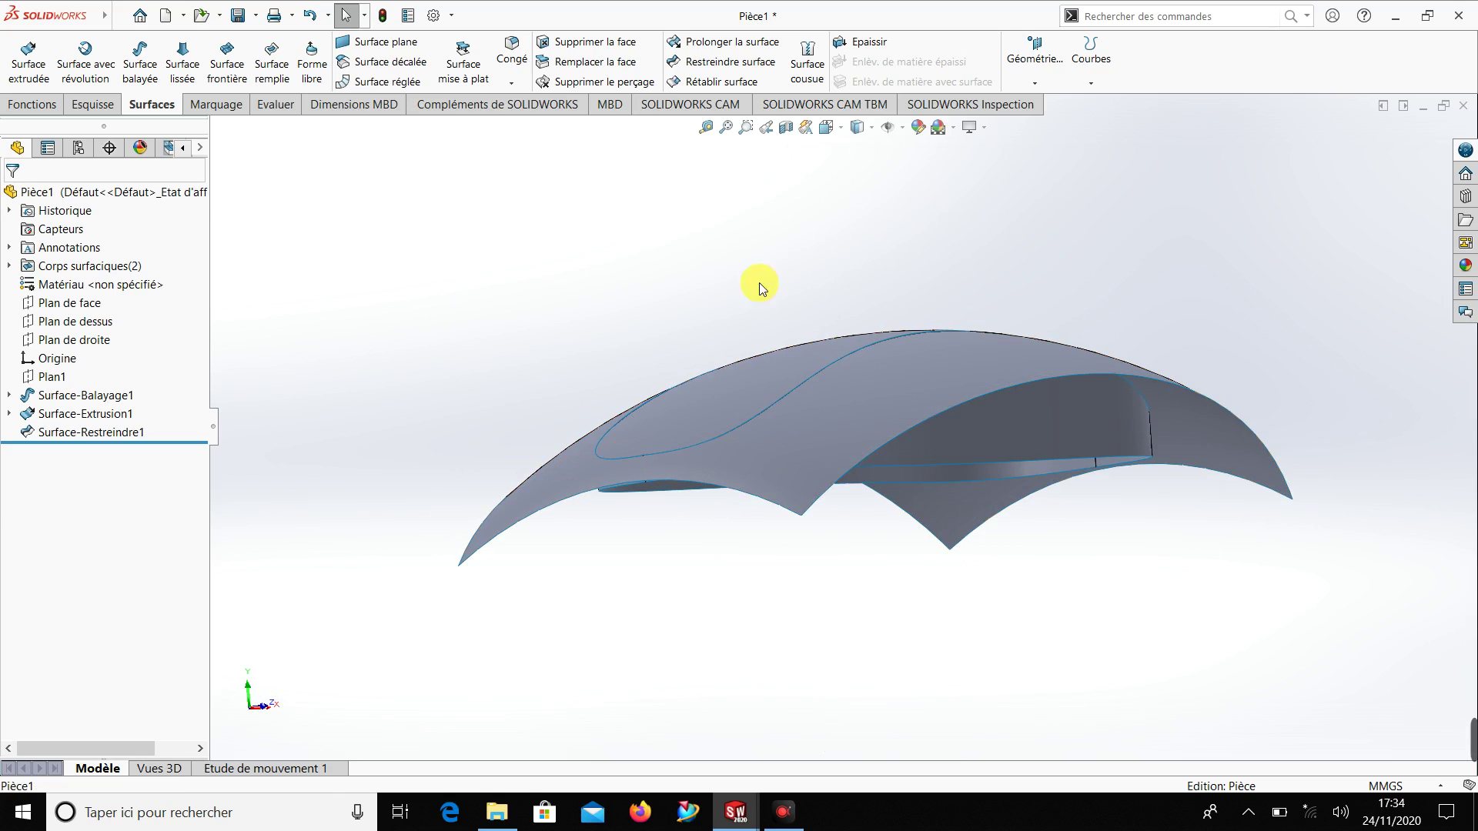
Trim the swept surface with Surface-Restreindre1, removing the region outside the wall outline
click(769, 73)
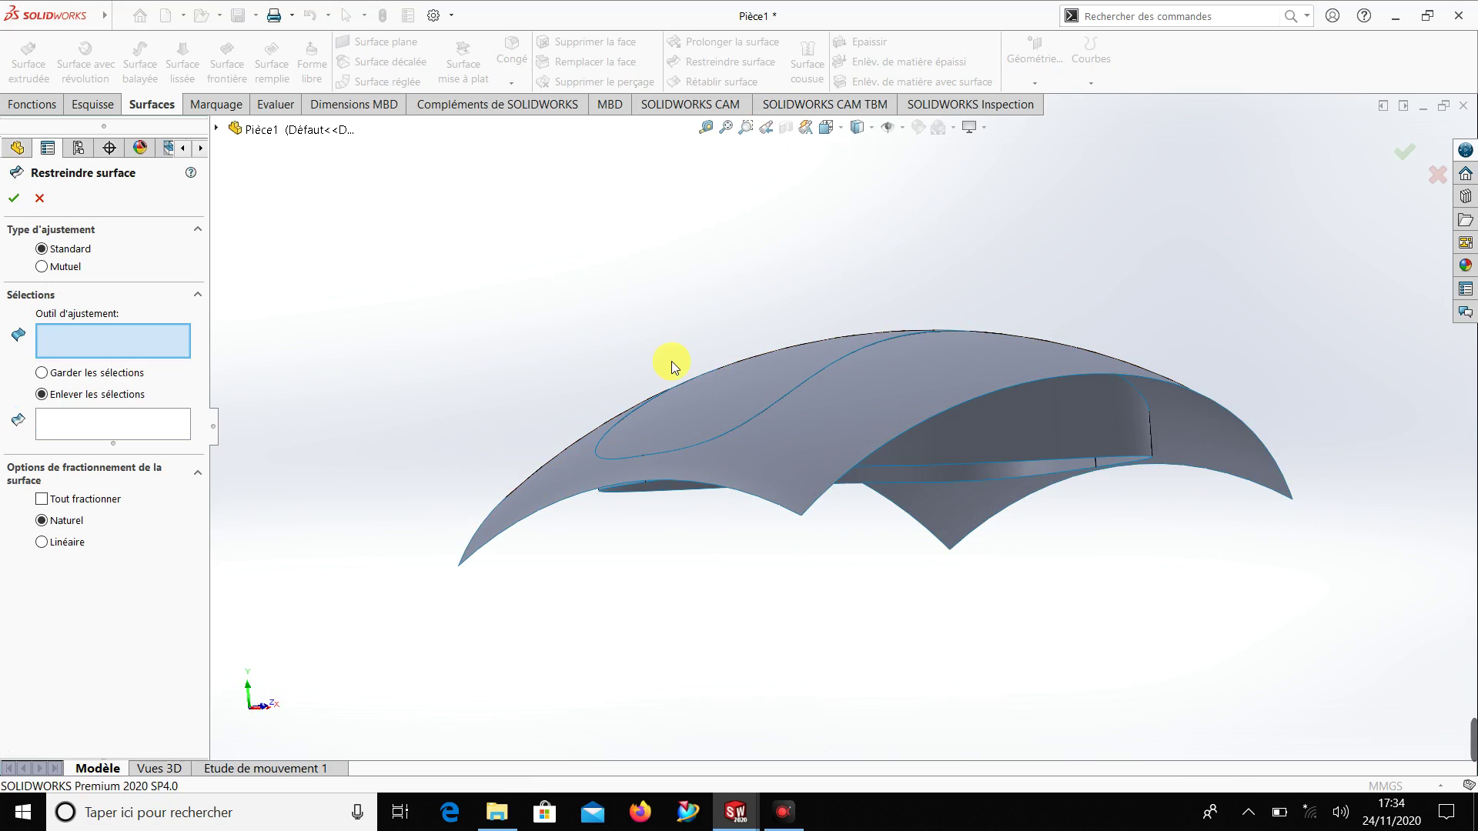
middle_drag(340, 448, 314, 405)
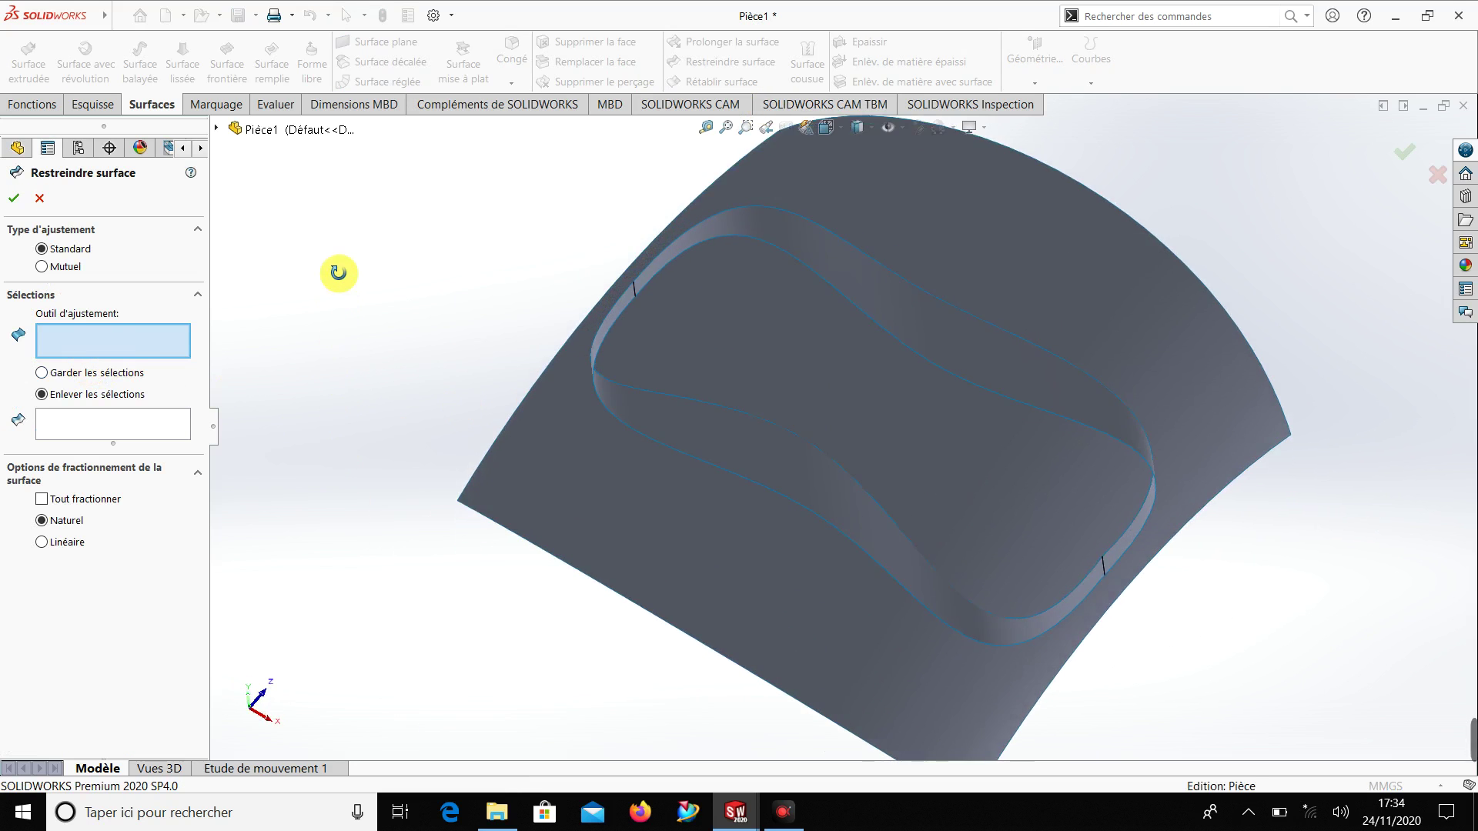
click(996, 404)
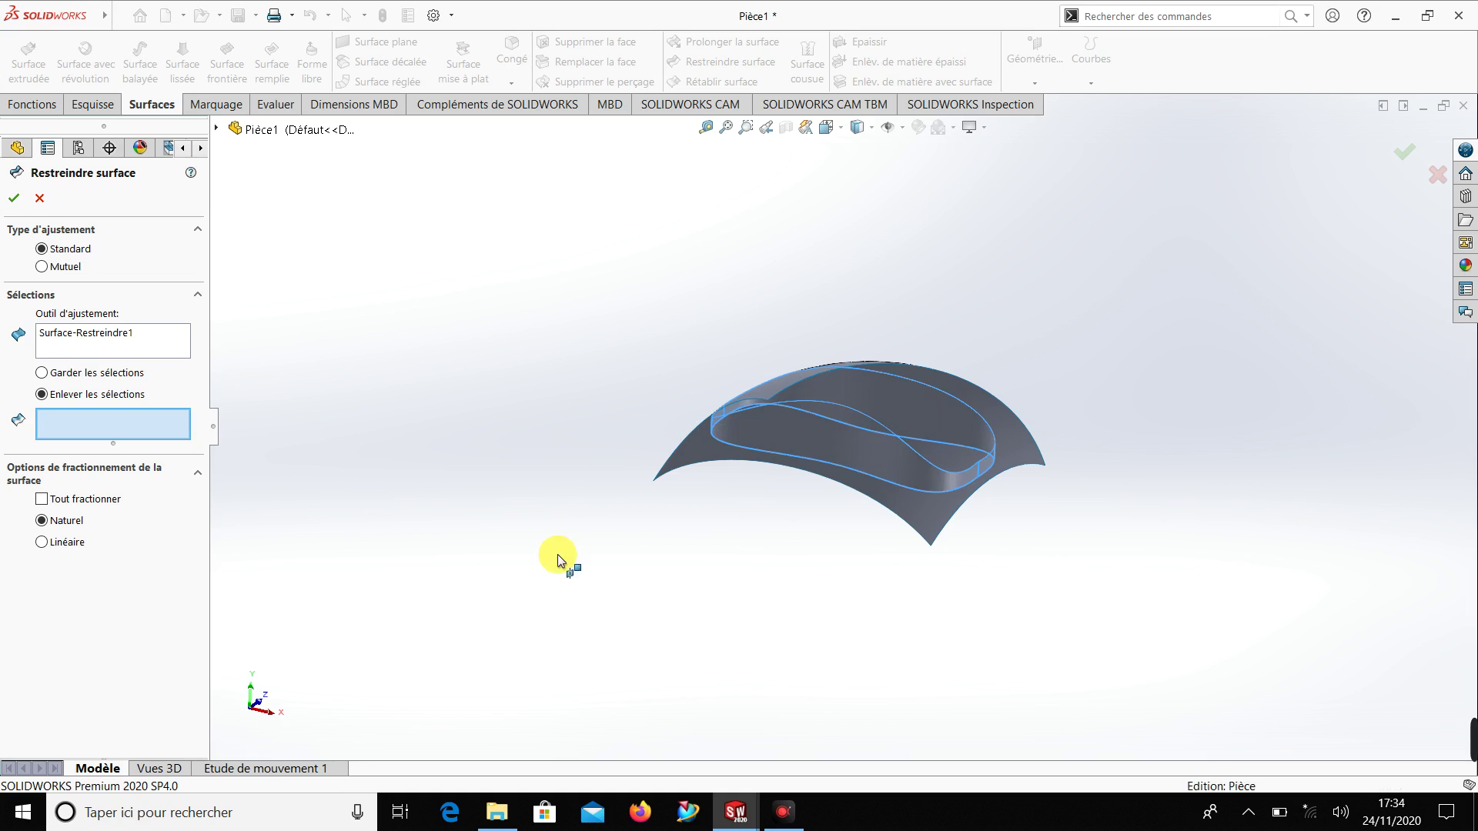
middle_drag(557, 554, 571, 702)
click(914, 504)
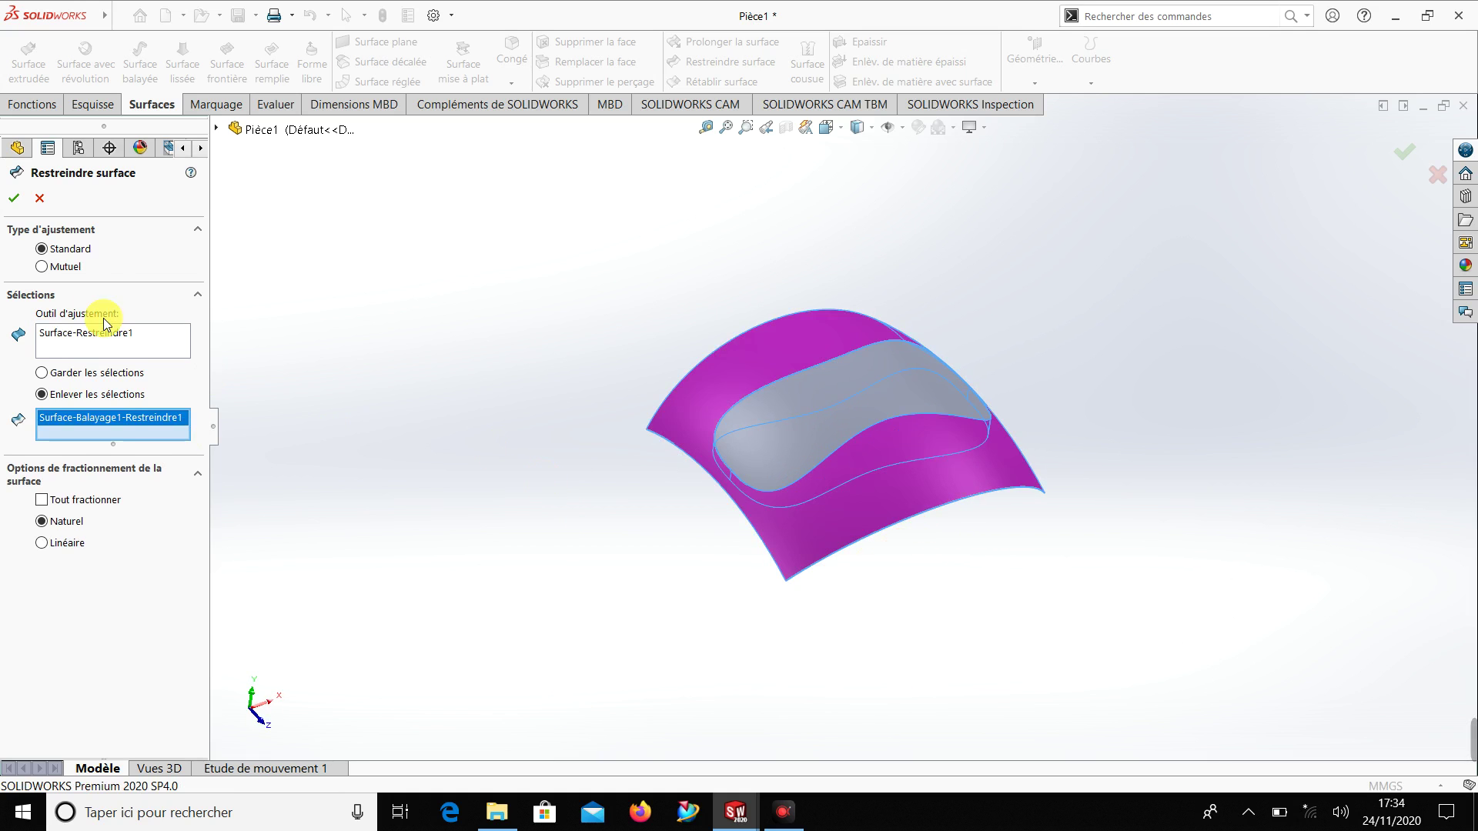
click(14, 197)
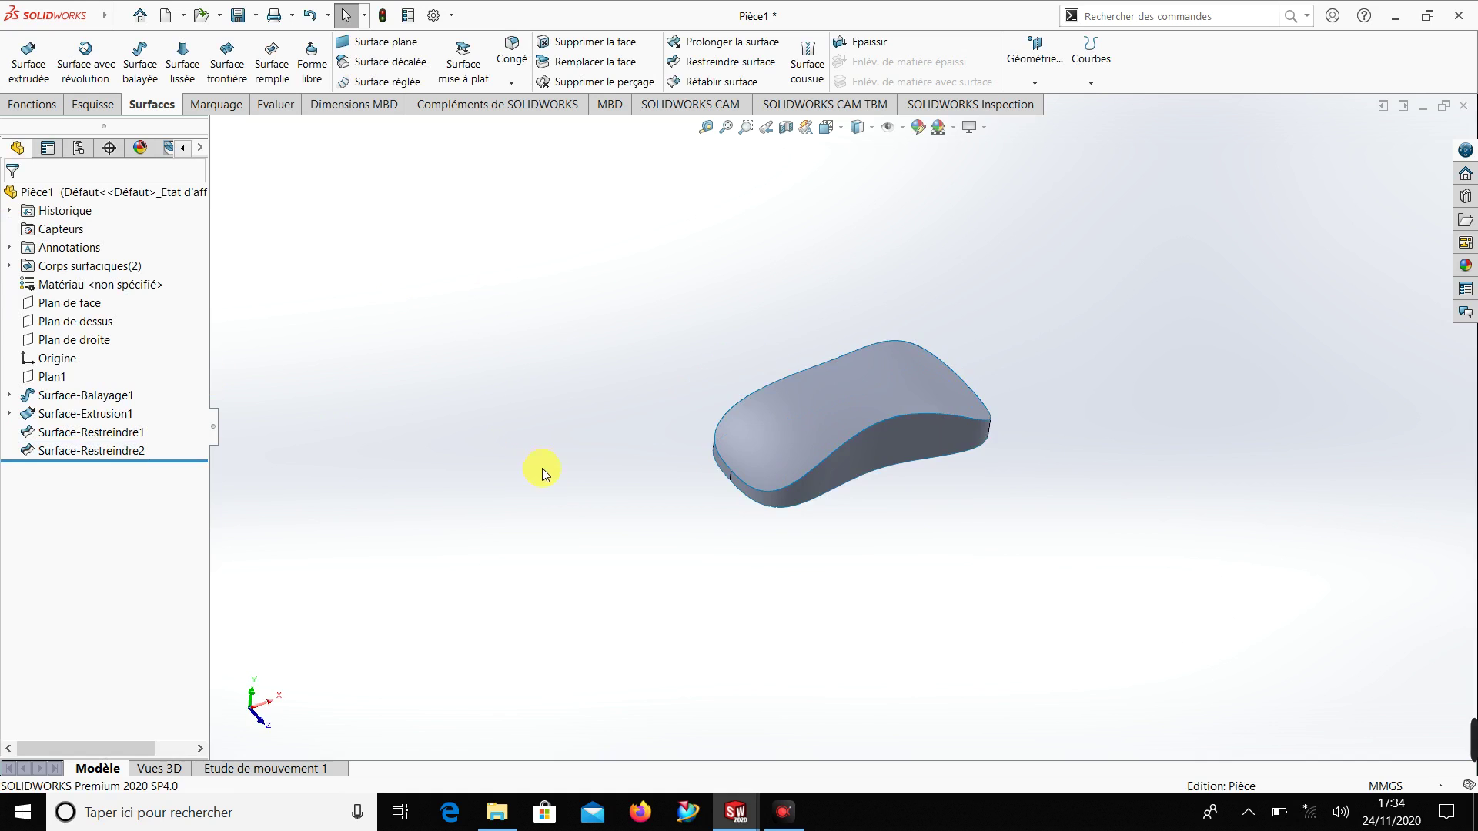
Open a new sketch on the top plane, viewed normal to it
mouse_move(542, 468)
middle_down()
mouse_move(395, 279)
mouse_move(389, 431)
middle_up()
mouse_move(492, 423)
middle_down()
mouse_move(752, 501)
mouse_move(745, 538)
mouse_move(1026, 495)
mouse_move(834, 597)
mouse_move(884, 696)
mouse_move(891, 370)
mouse_move(1001, 348)
mouse_move(987, 371)
mouse_move(955, 299)
middle_up()
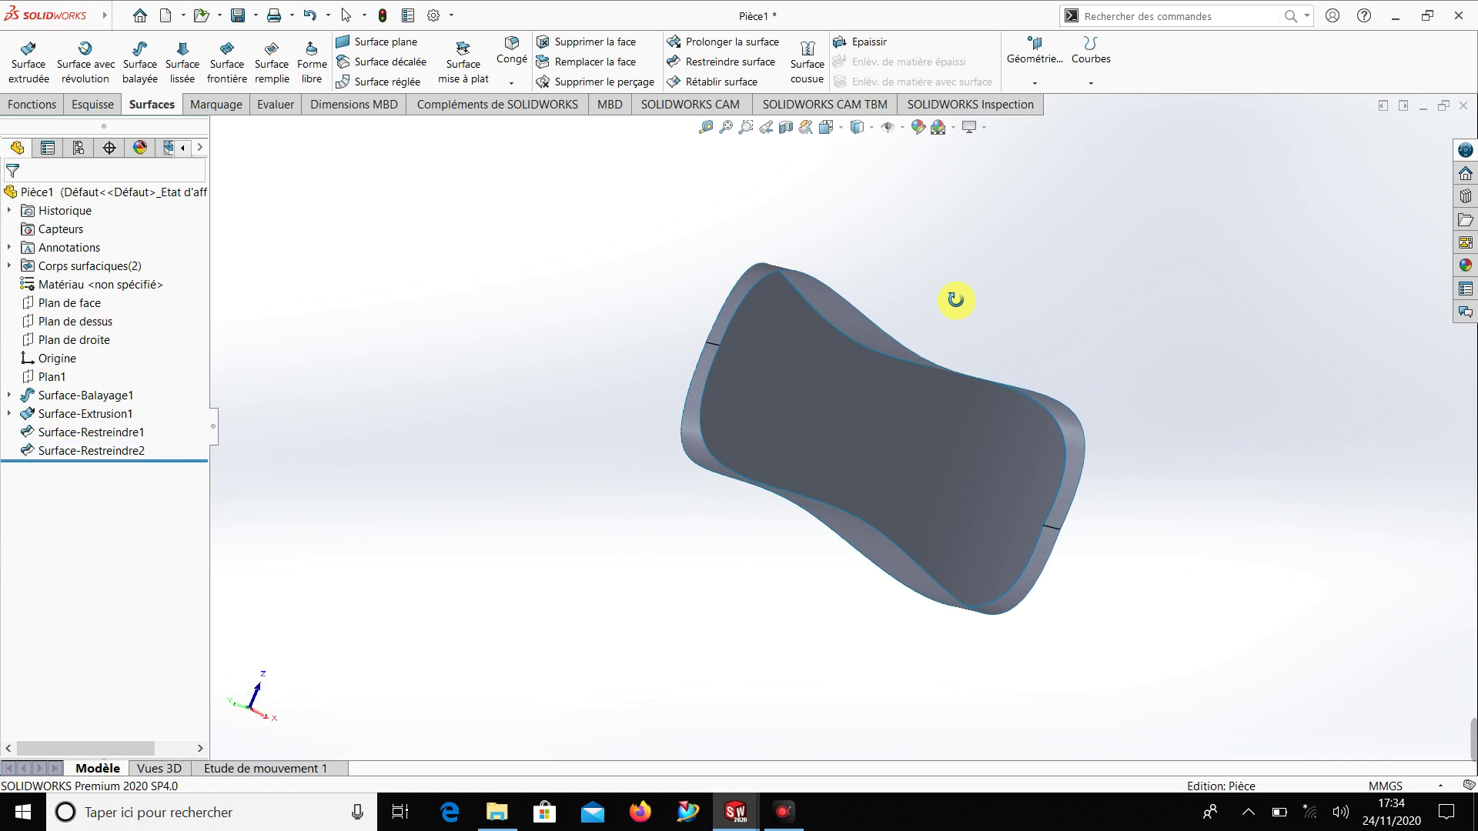
click(98, 324)
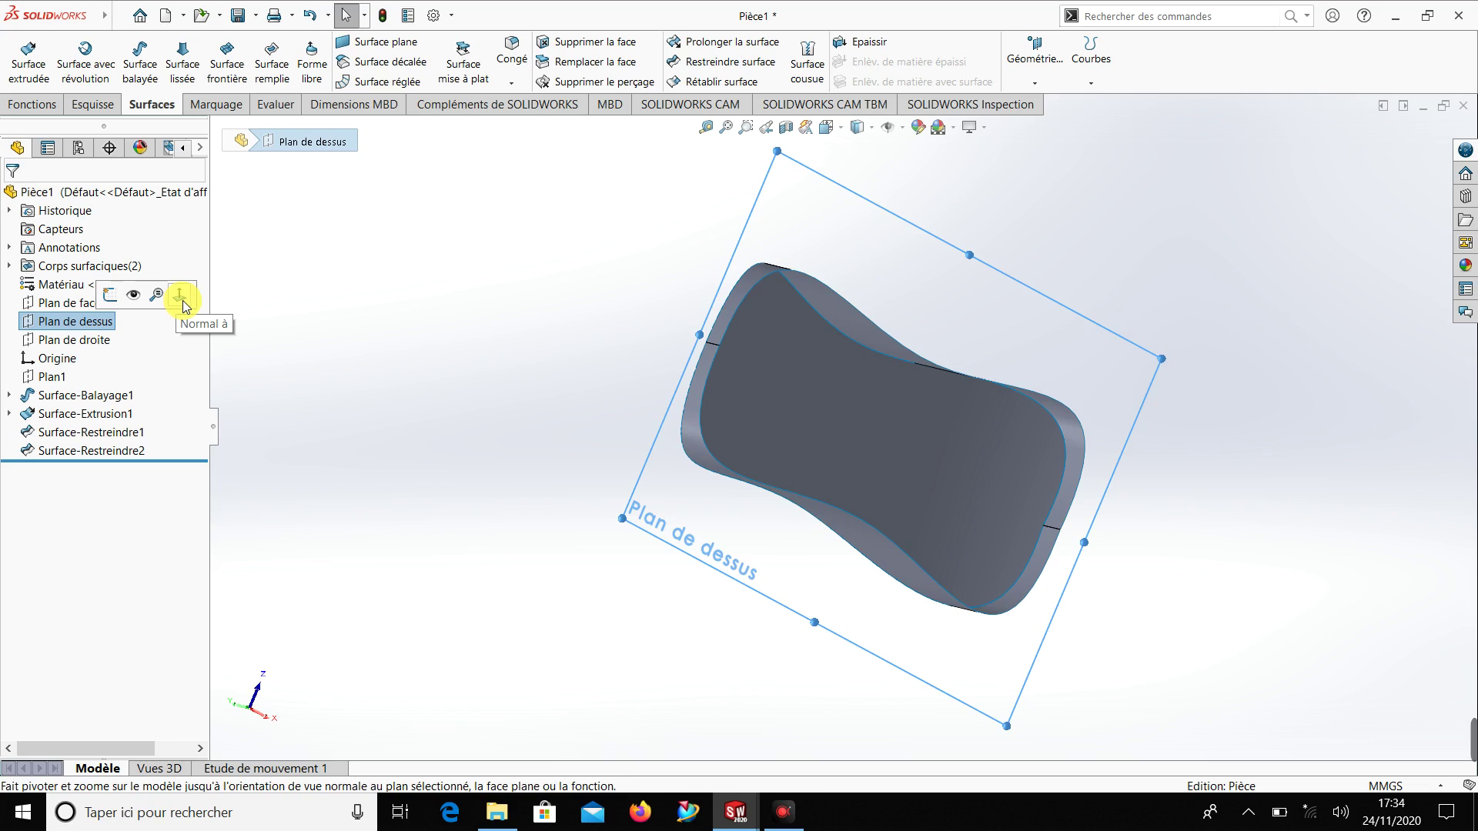
click(182, 300)
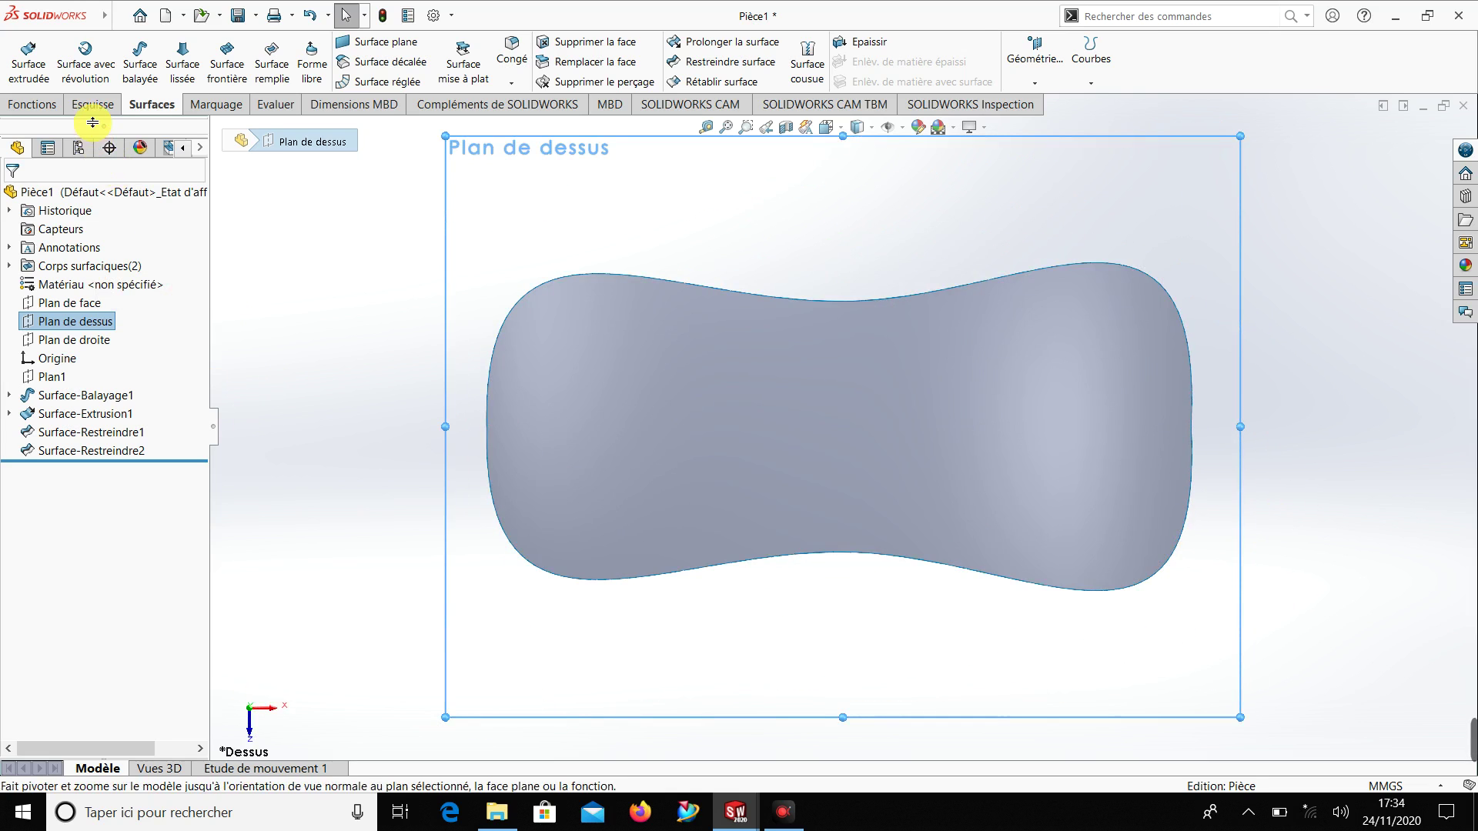
click(93, 105)
click(40, 64)
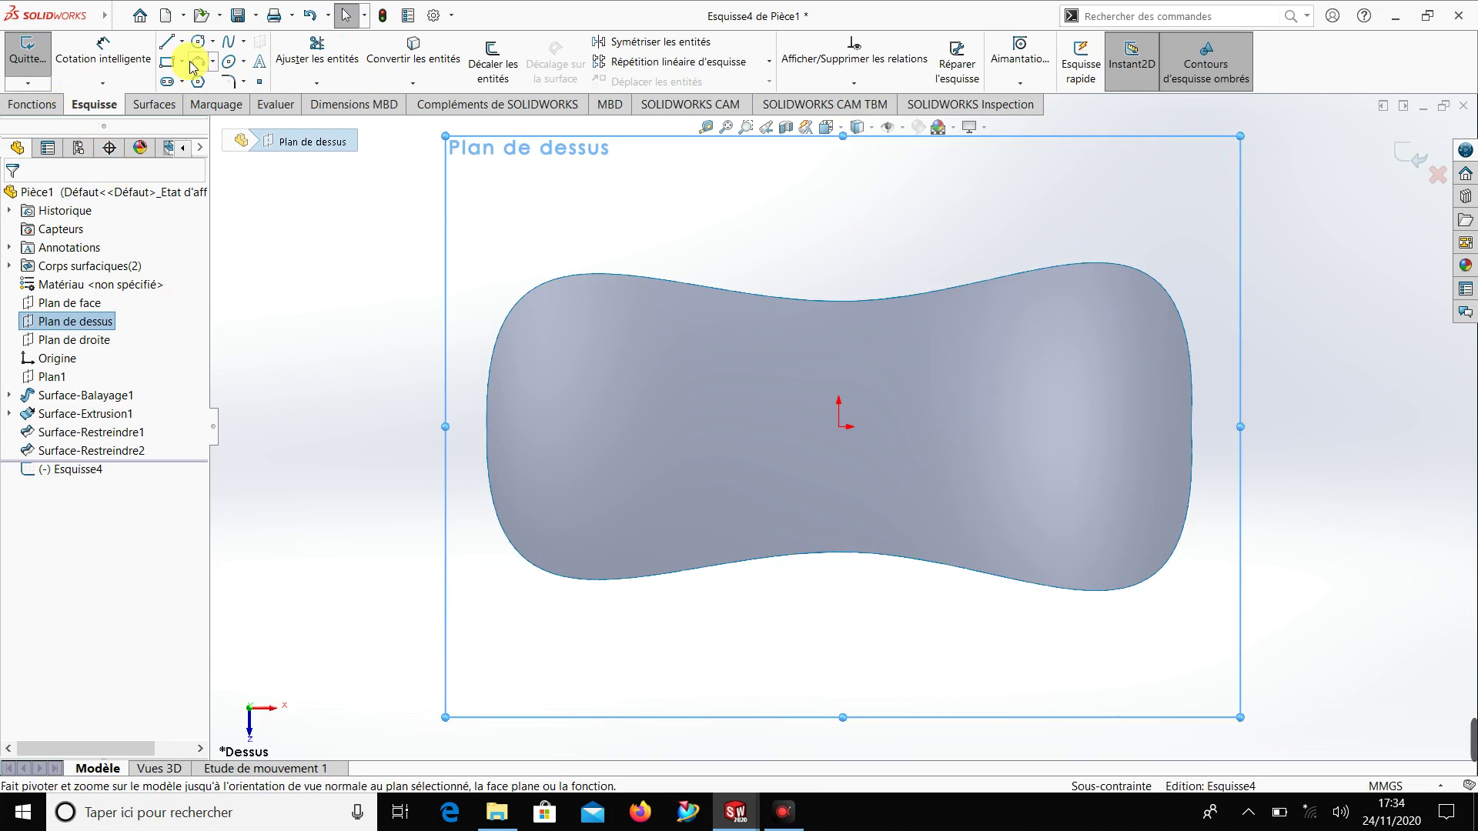
Try the midpoint line and construction line tools at the origin, cancelling both
click(183, 43)
click(215, 99)
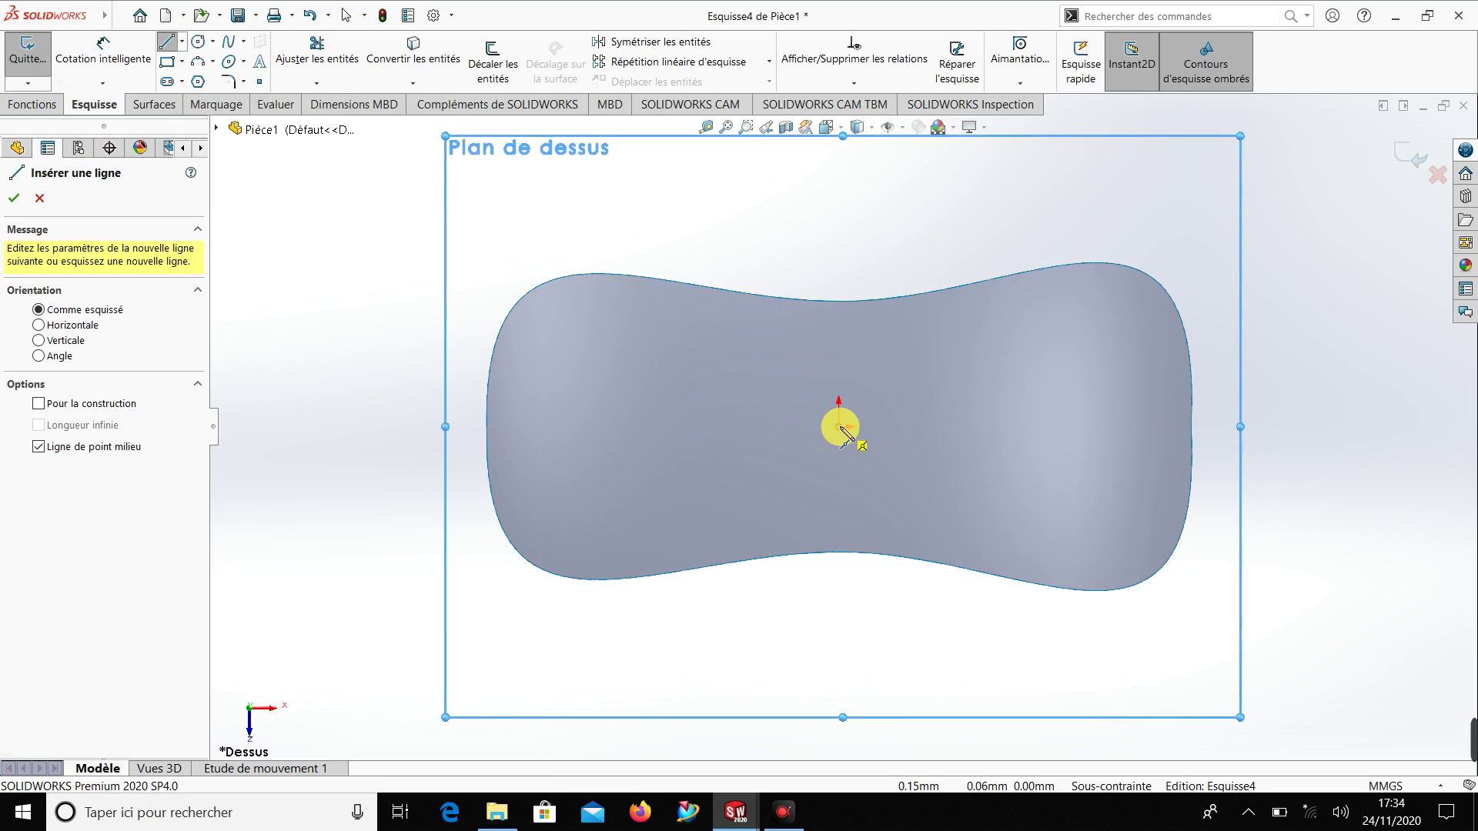
key(Escape)
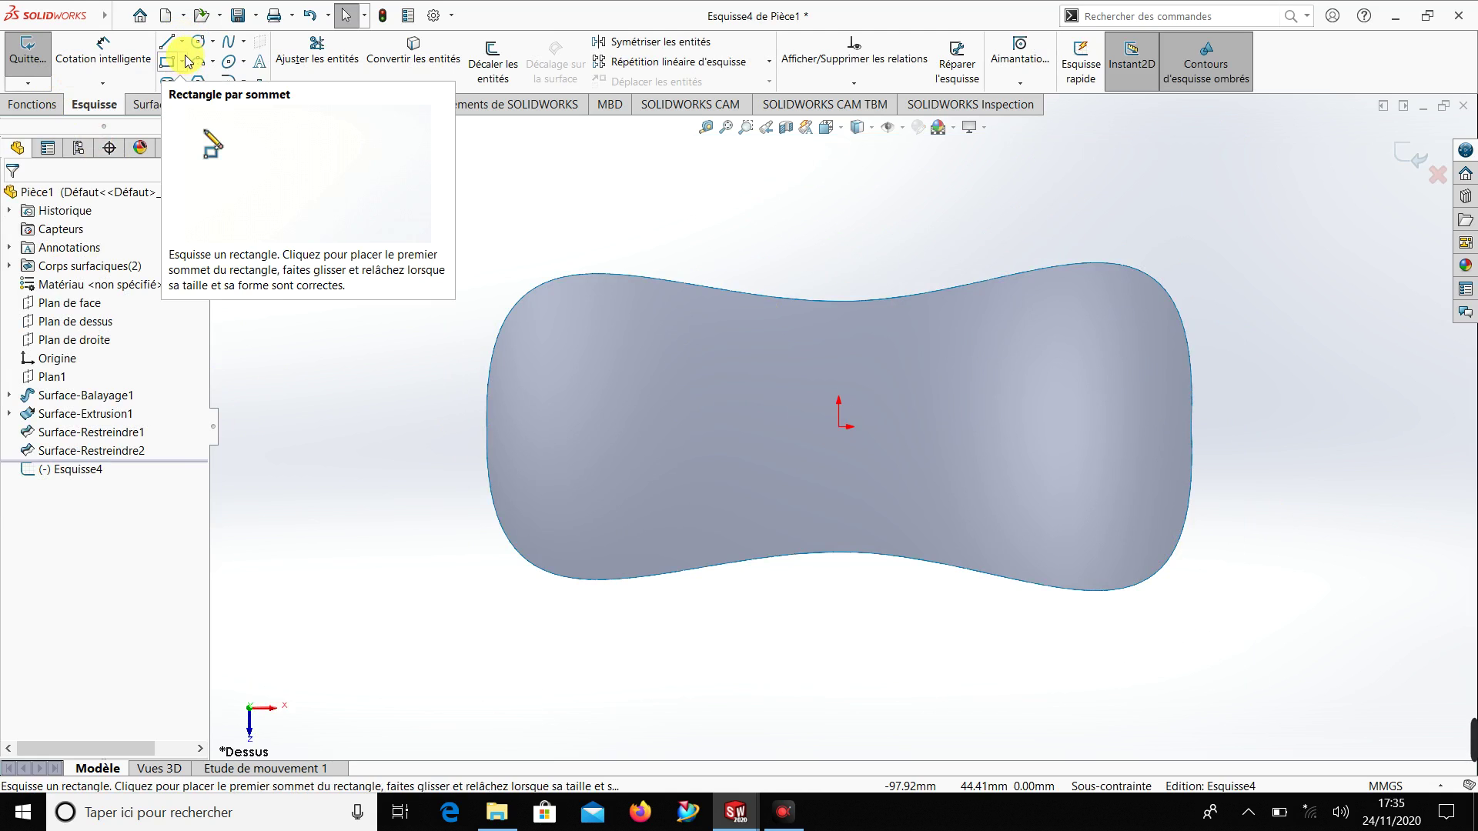
click(182, 42)
click(183, 42)
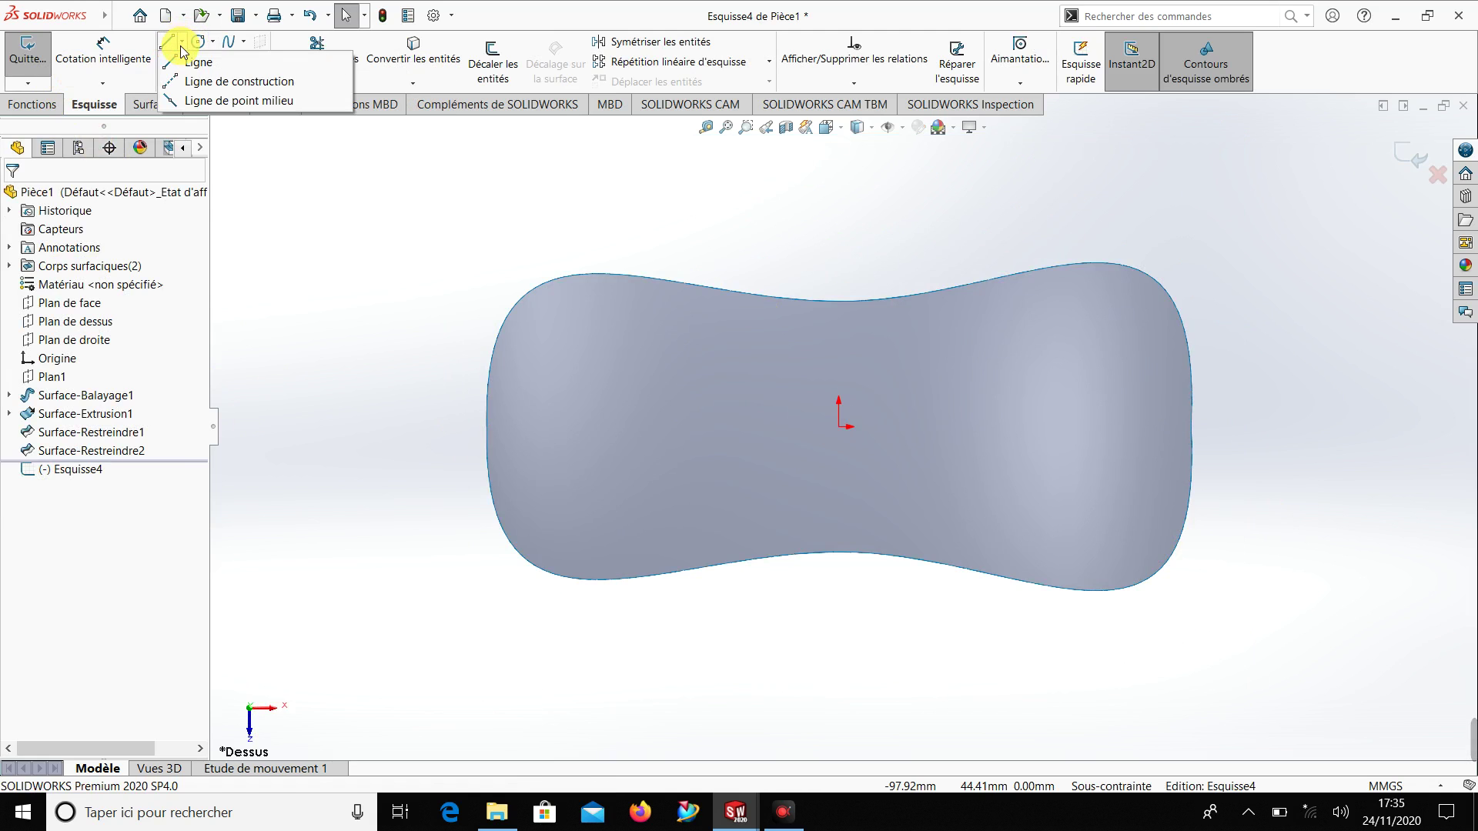
click(177, 81)
click(839, 425)
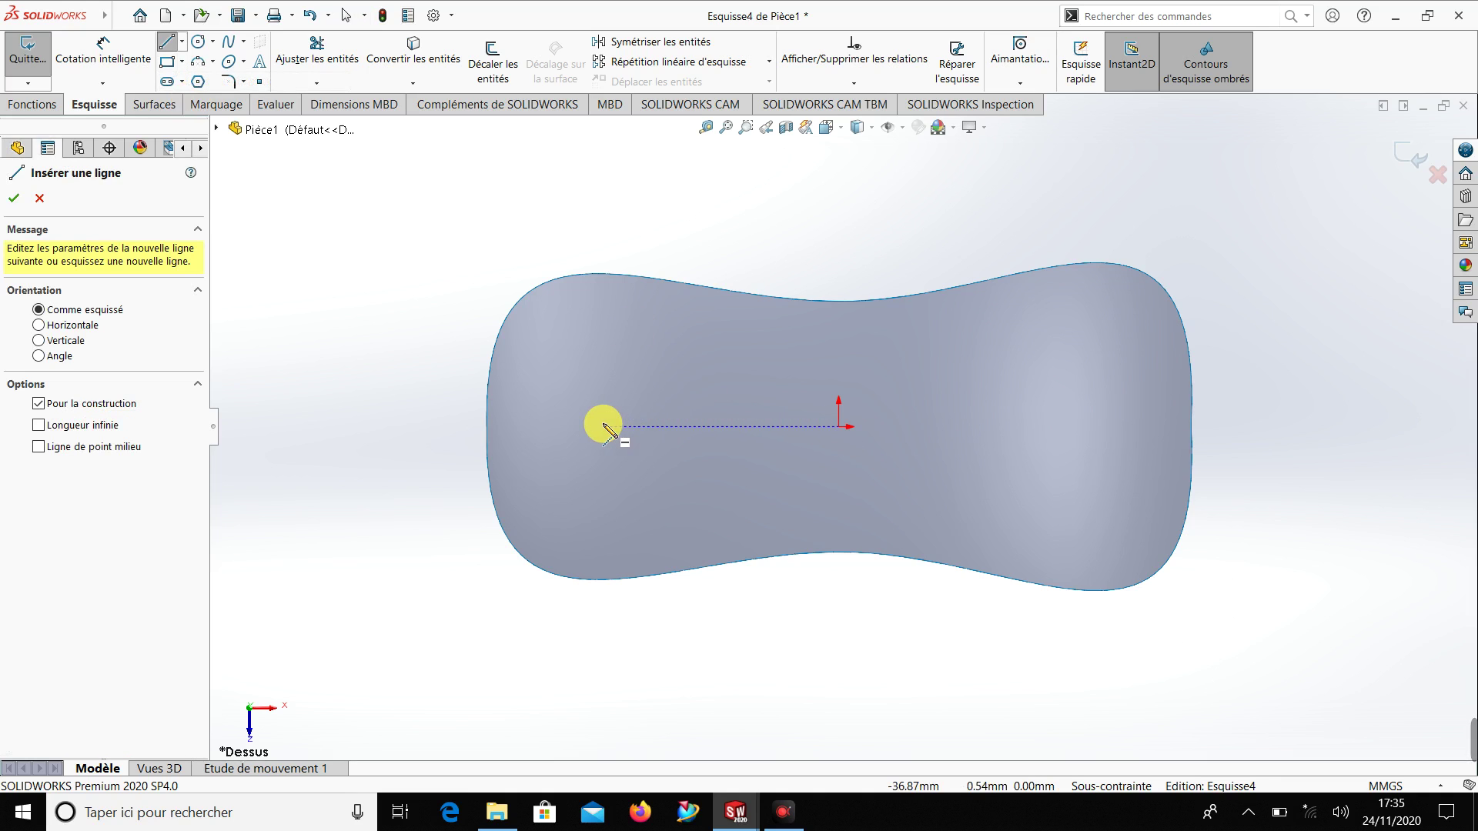
key(Escape)
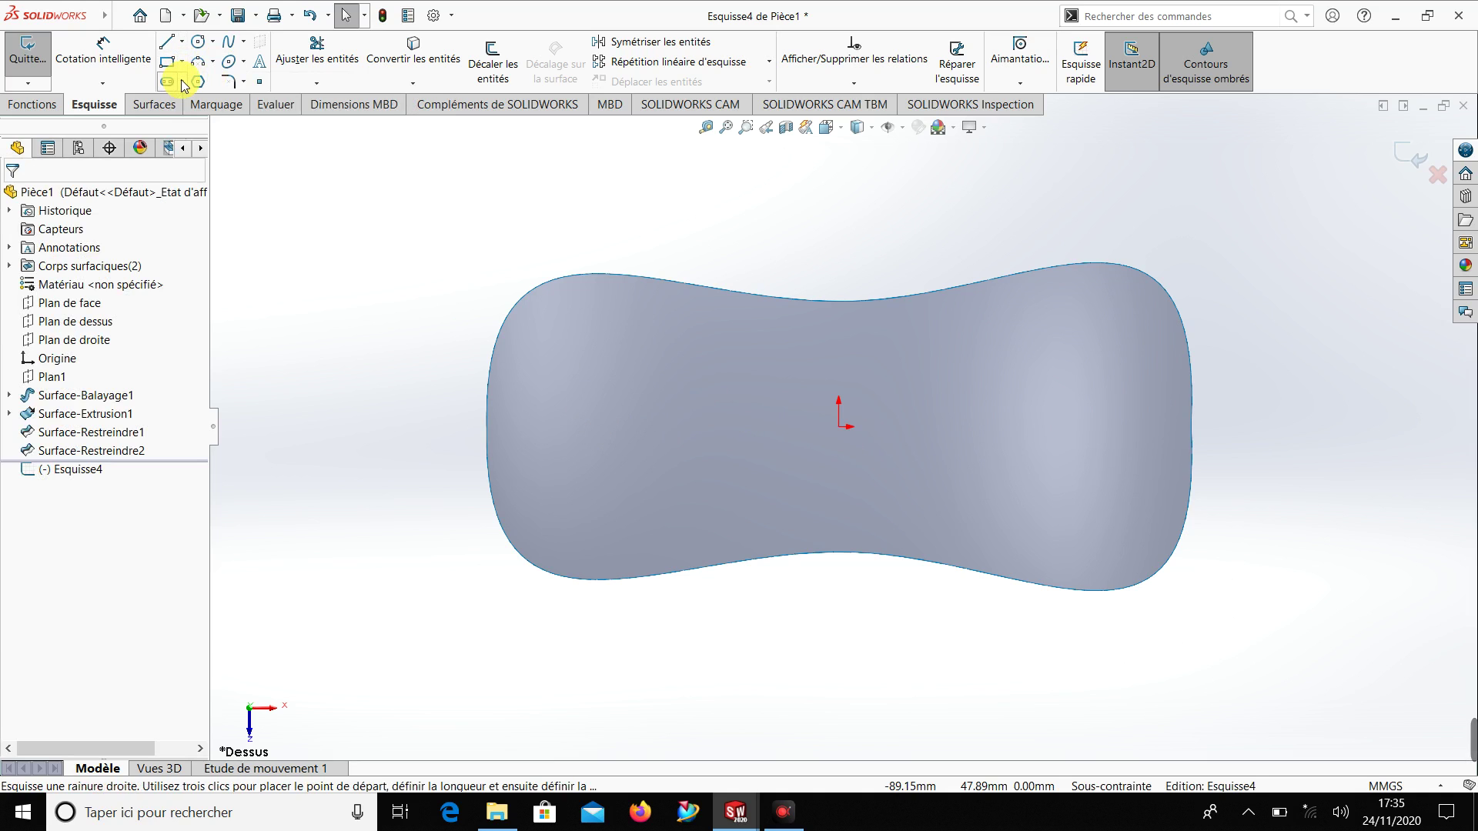
Draw a horizontal centre-based straight slot left of the origin
click(181, 81)
click(174, 121)
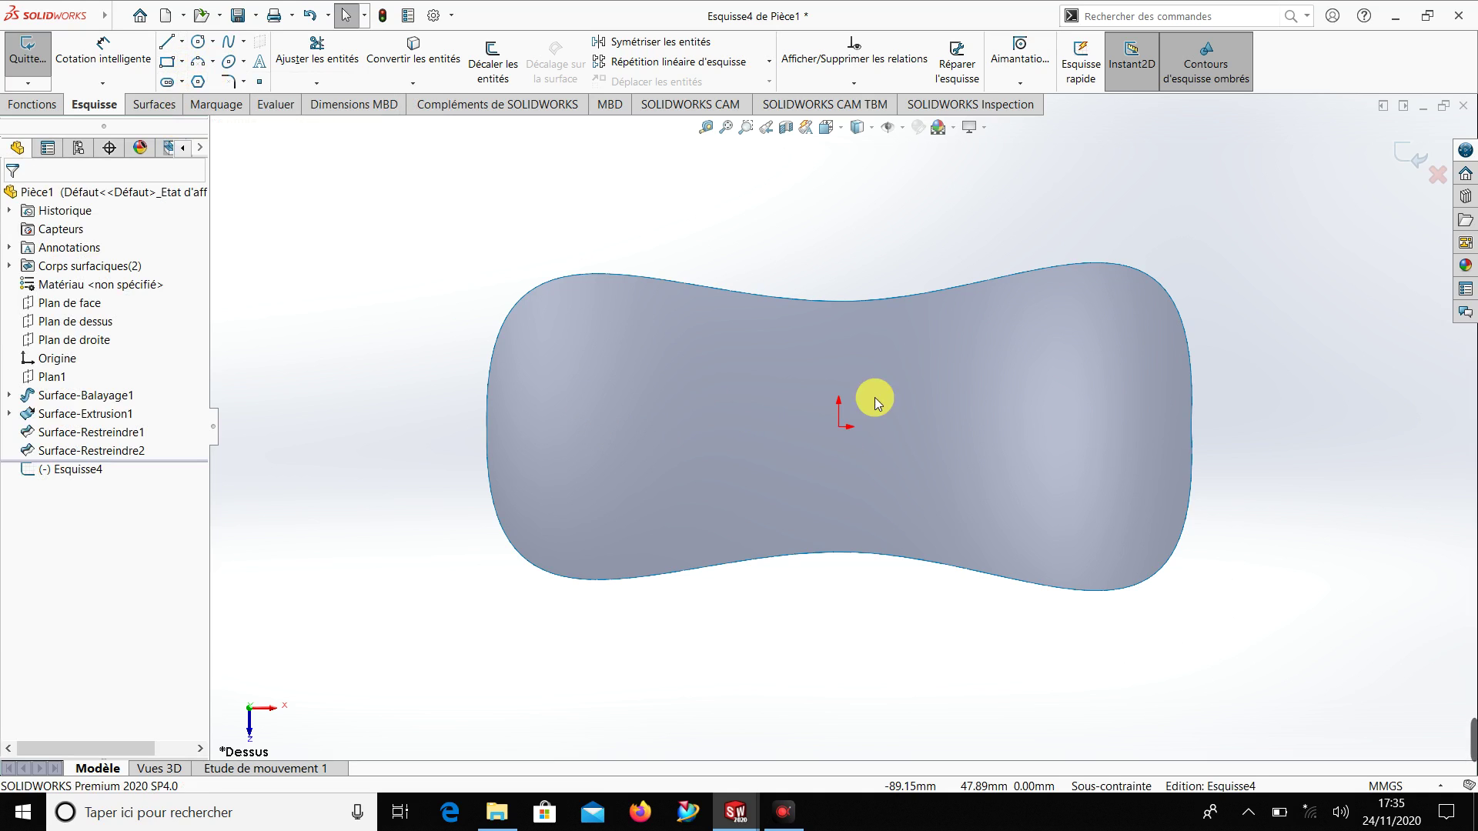
click(839, 426)
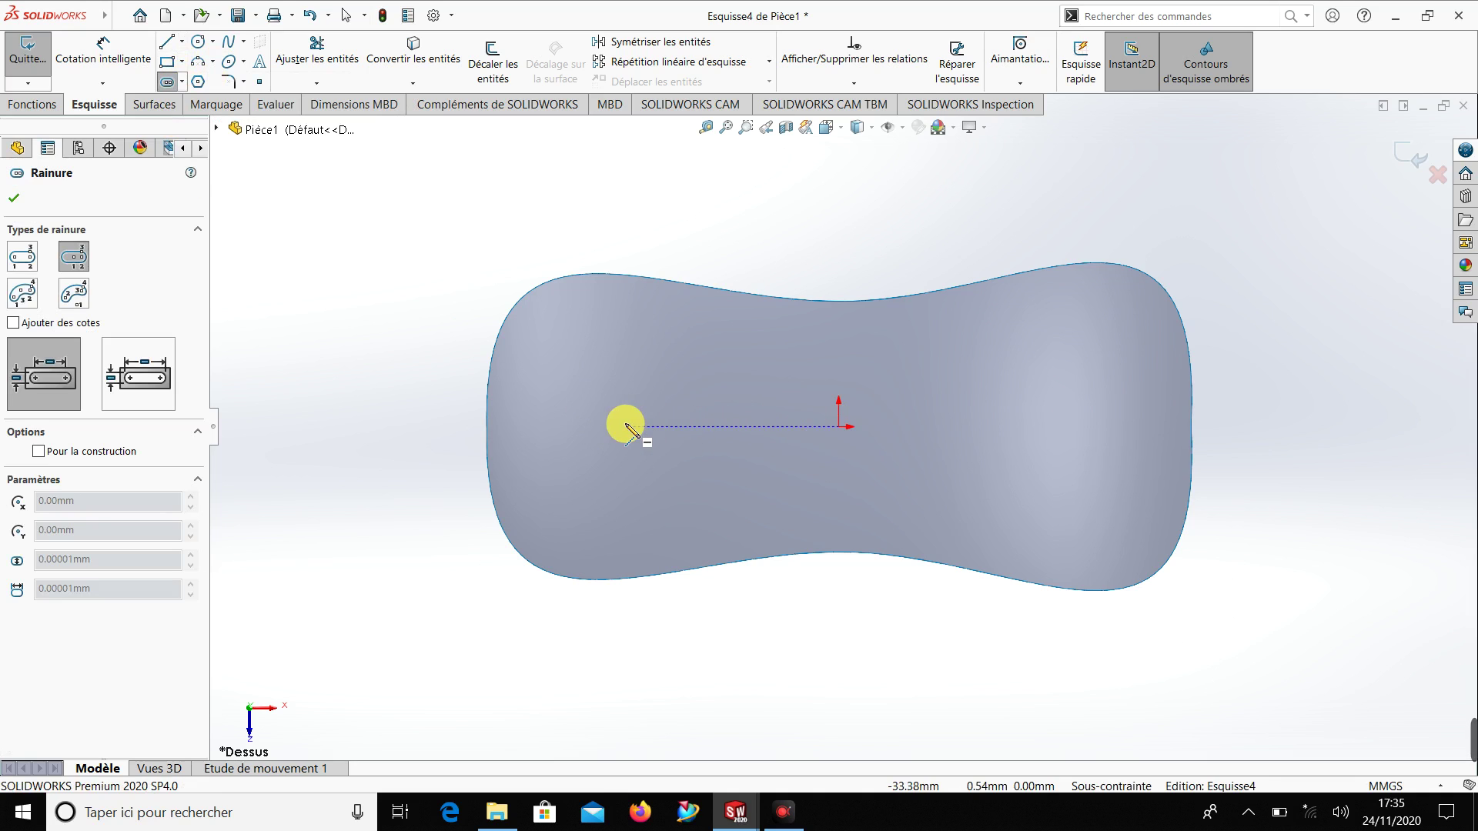
click(625, 425)
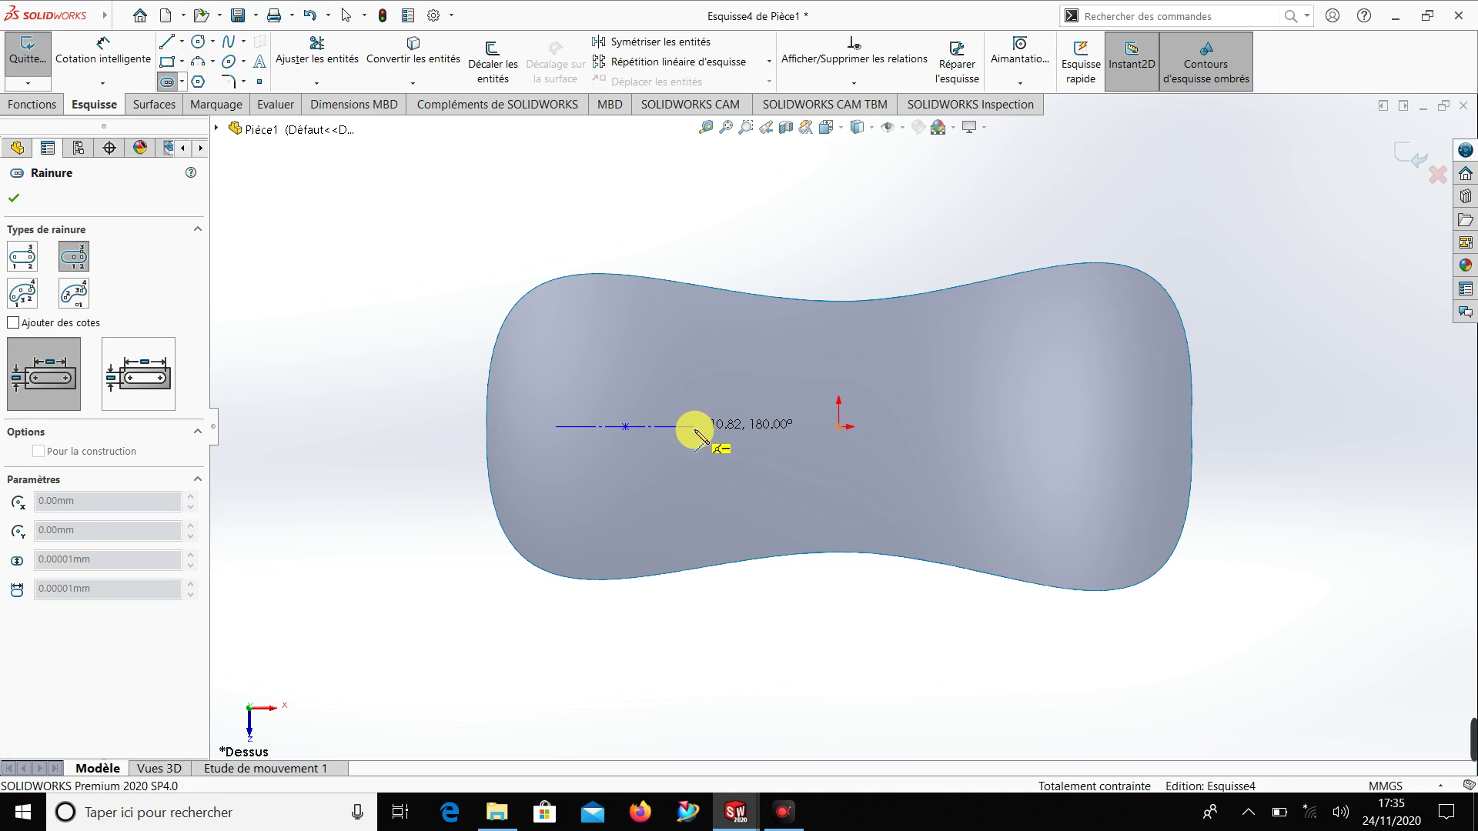
click(694, 427)
click(695, 414)
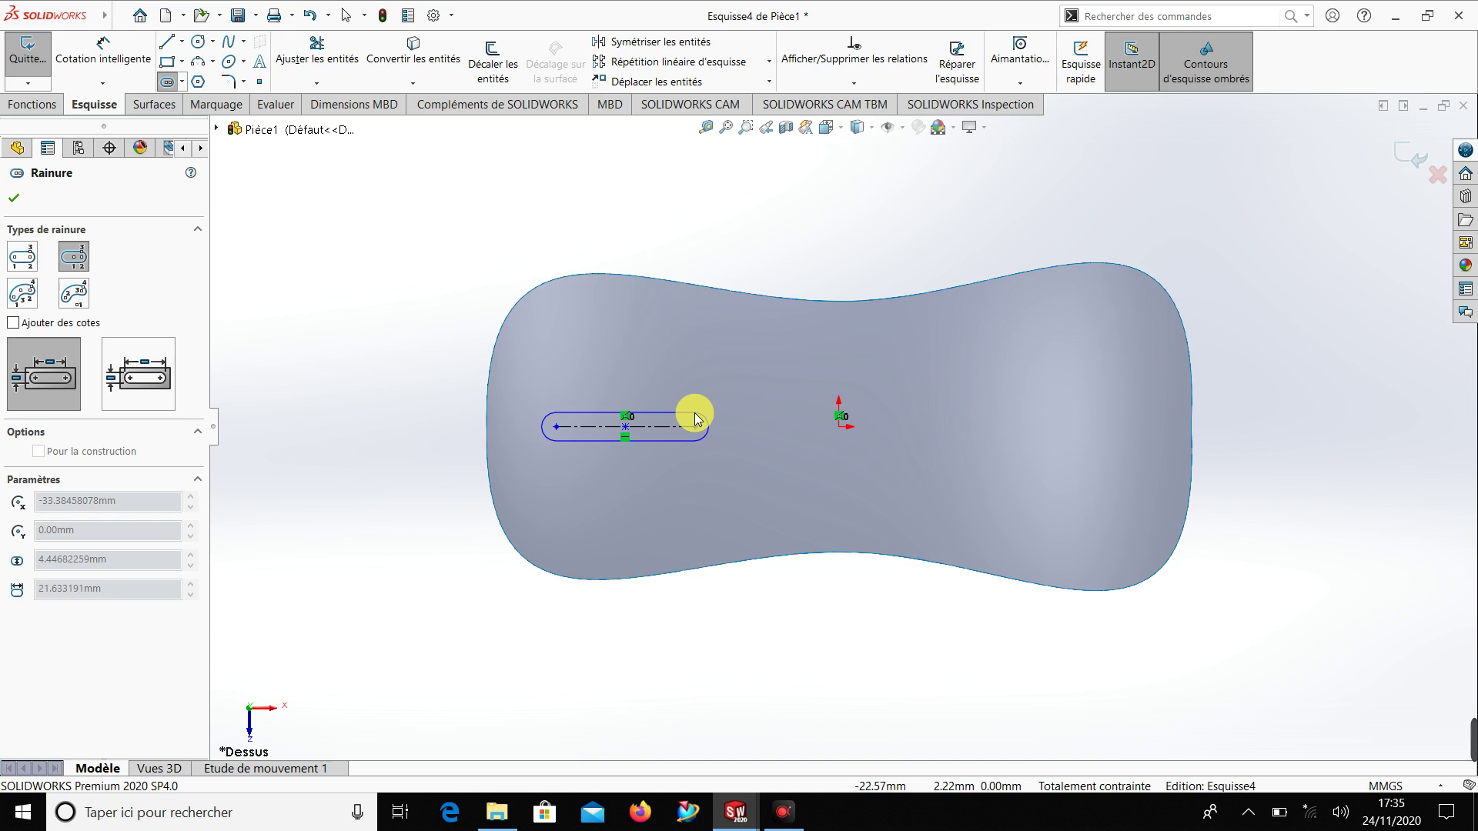
key(Escape)
mouse_move(677, 610)
middle_down()
mouse_move(676, 568)
mouse_move(766, 469)
mouse_move(746, 522)
mouse_move(751, 505)
middle_up()
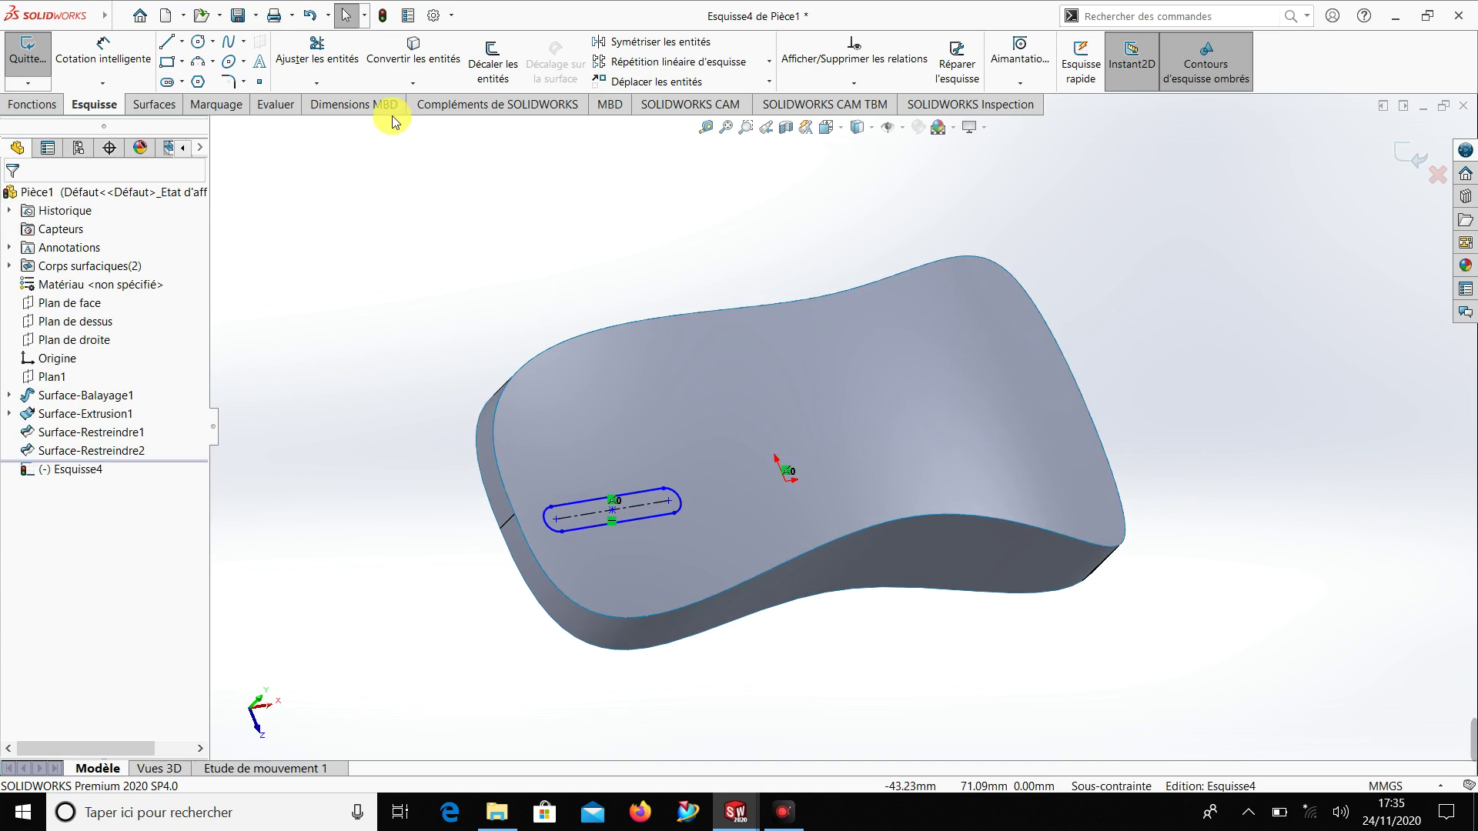
Trim the top surface with Esquisse4, removing the slot face to open the hole
click(163, 106)
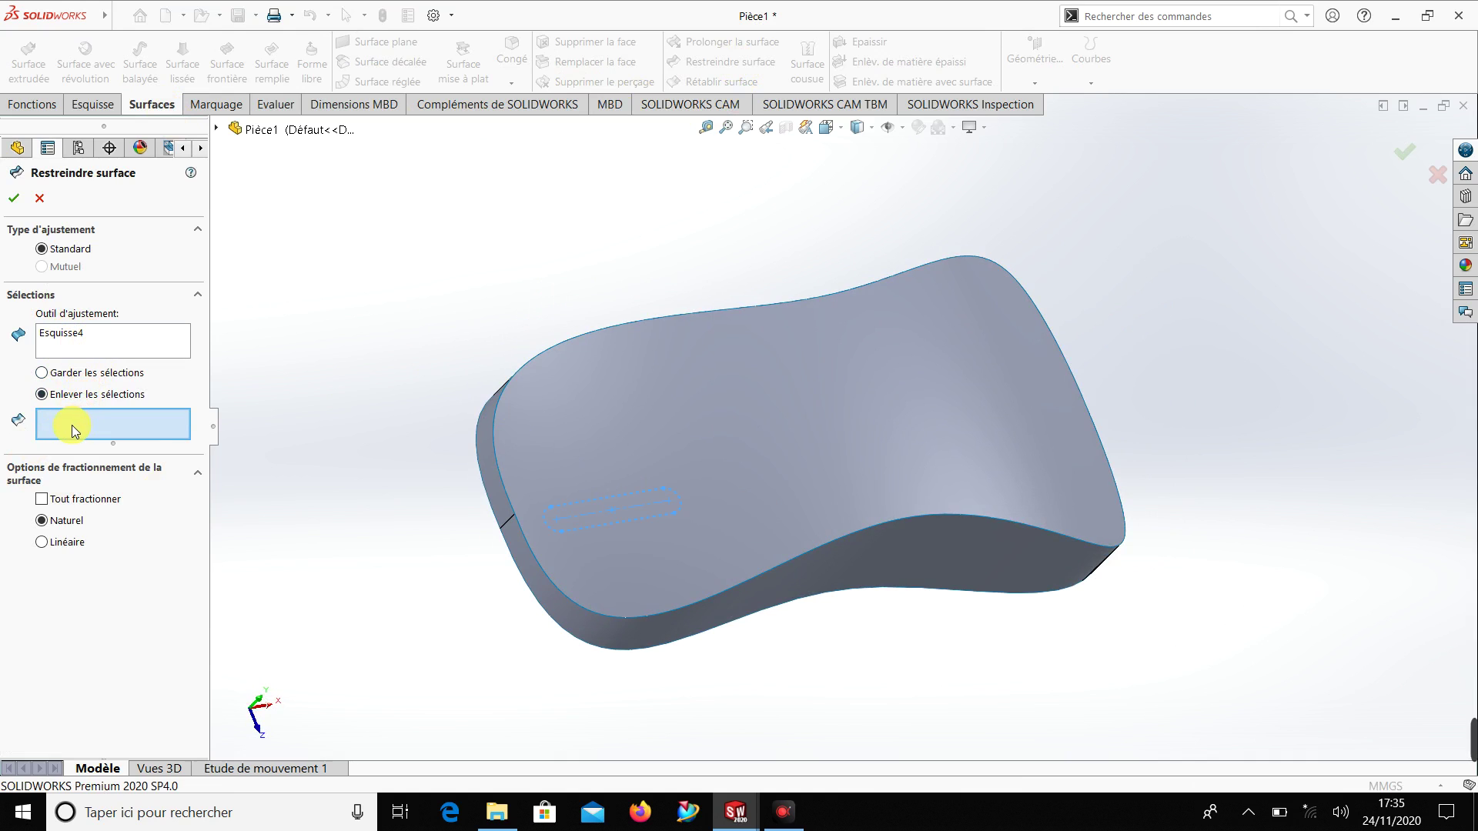
click(608, 443)
click(605, 442)
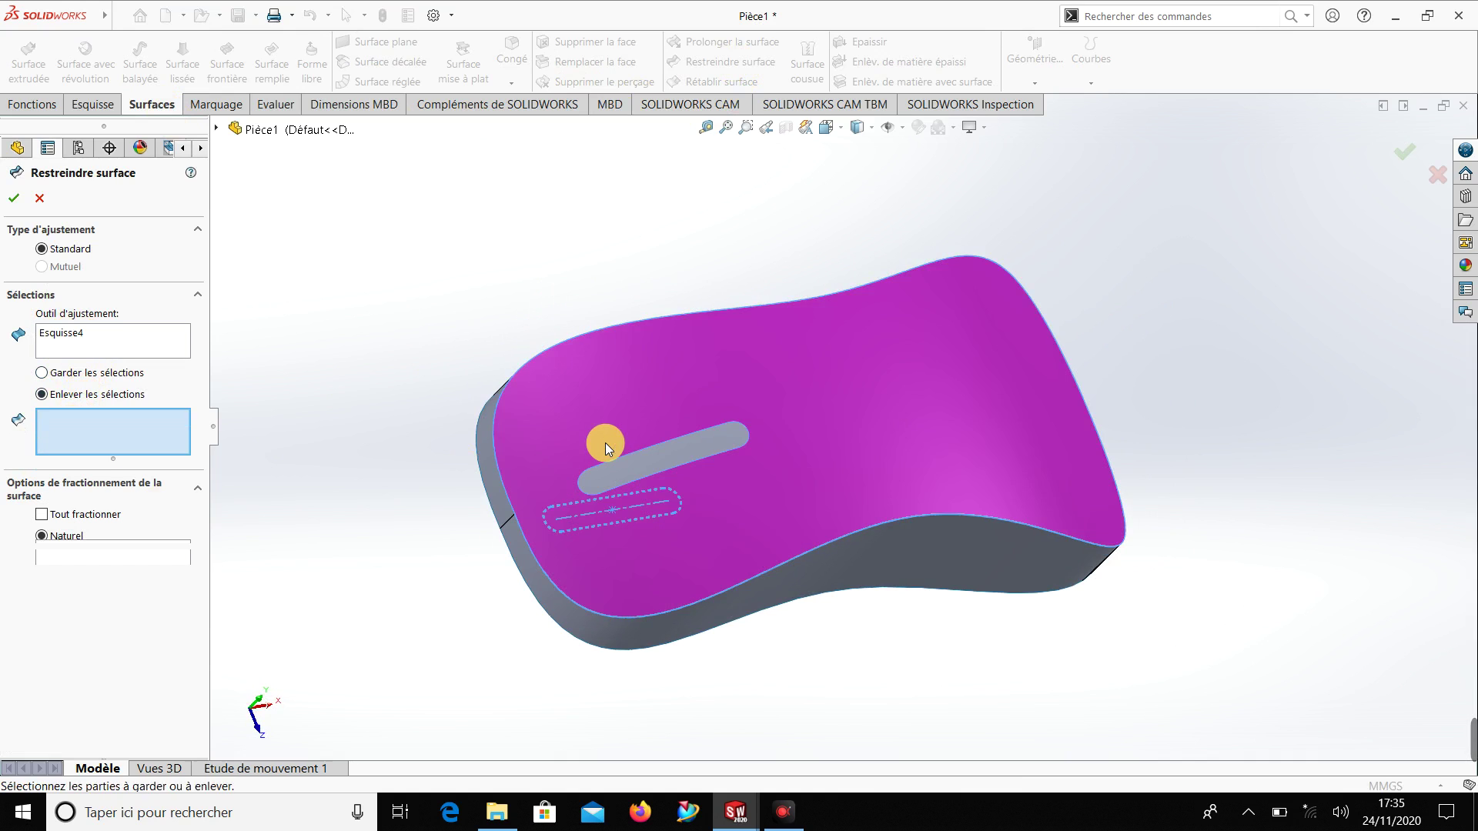
click(629, 472)
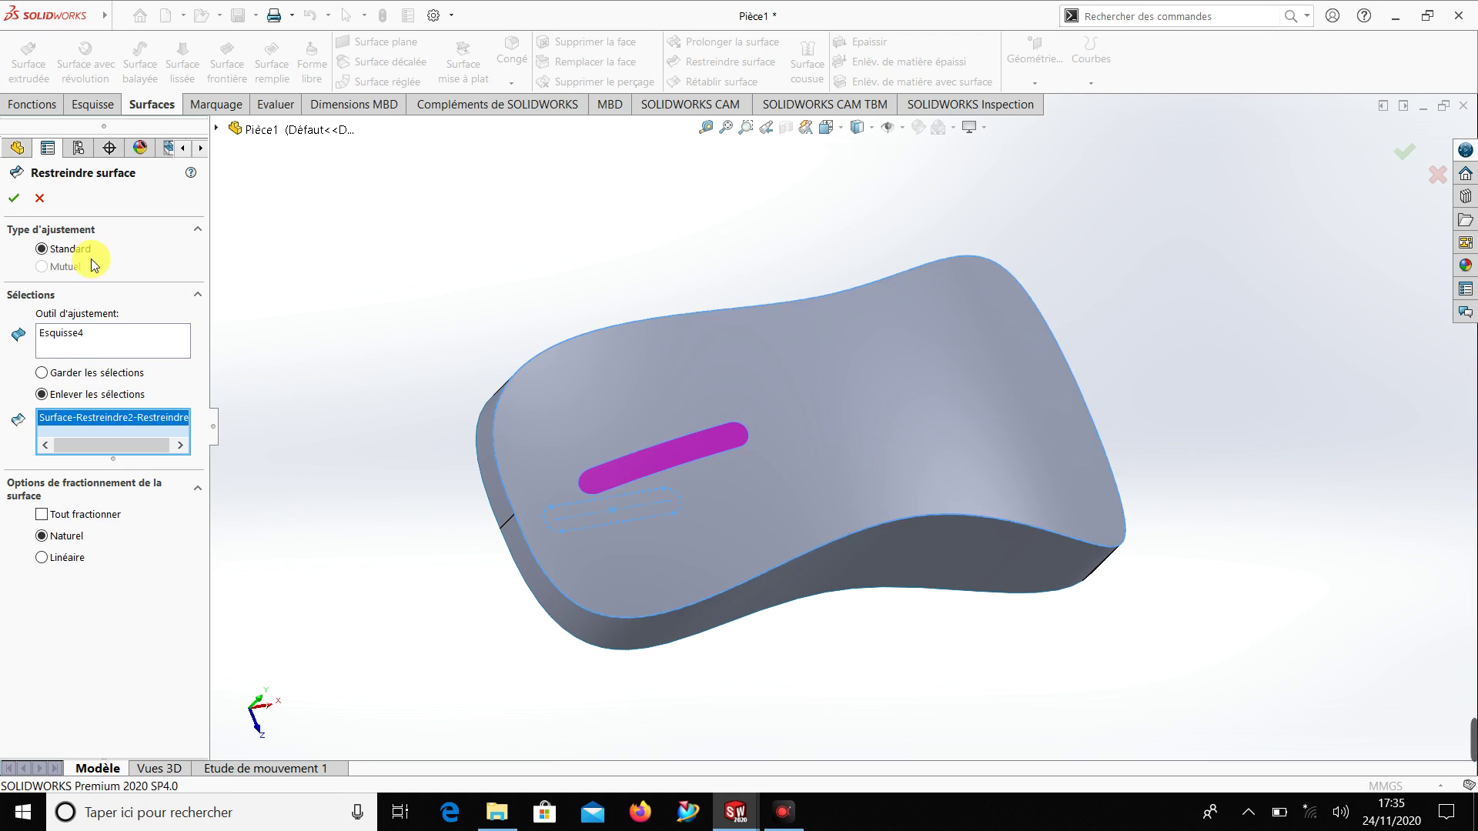
click(14, 198)
key(z)
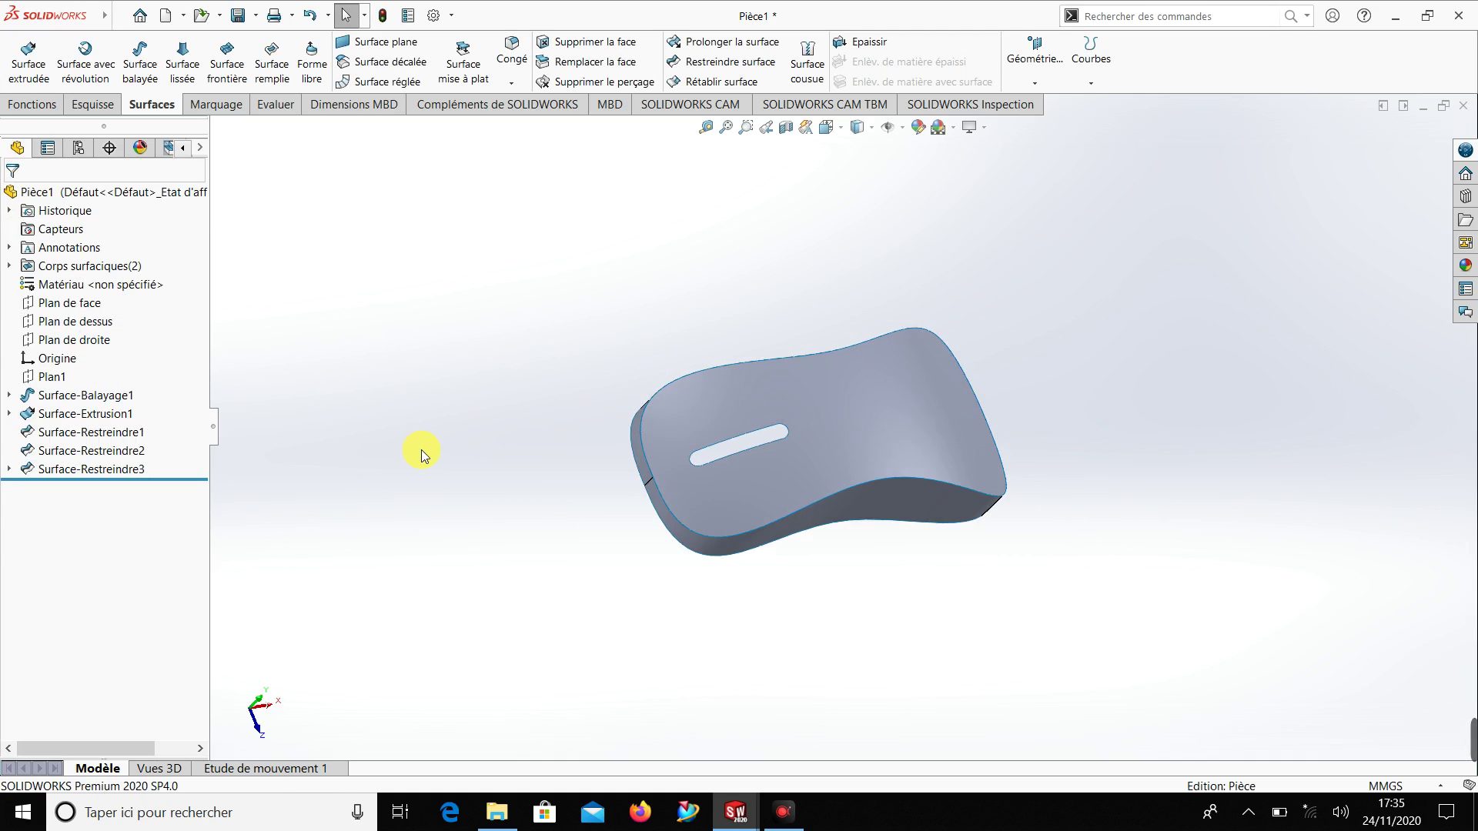
mouse_move(422, 450)
middle_down()
mouse_move(442, 201)
mouse_move(370, 455)
mouse_move(310, 290)
mouse_move(310, 354)
mouse_move(372, 284)
middle_up()
Create Surface-Plan1, a planar surface bounded by the mouse's two bottom edge loops
mouse_move(693, 392)
middle_down()
mouse_move(743, 446)
mouse_move(799, 192)
mouse_move(897, 492)
mouse_move(993, 538)
mouse_move(921, 551)
mouse_move(983, 656)
mouse_move(976, 619)
middle_up()
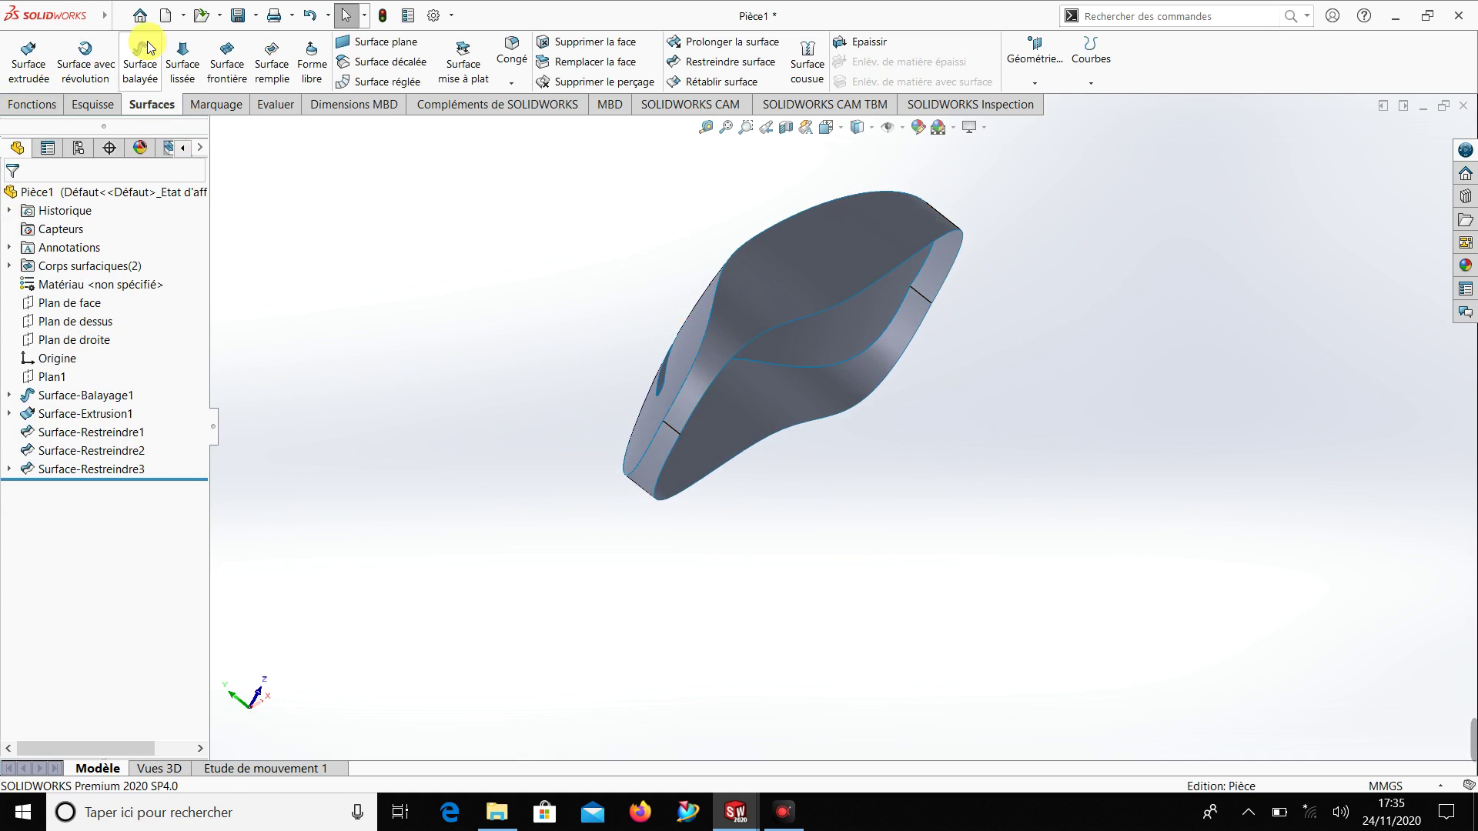
click(372, 44)
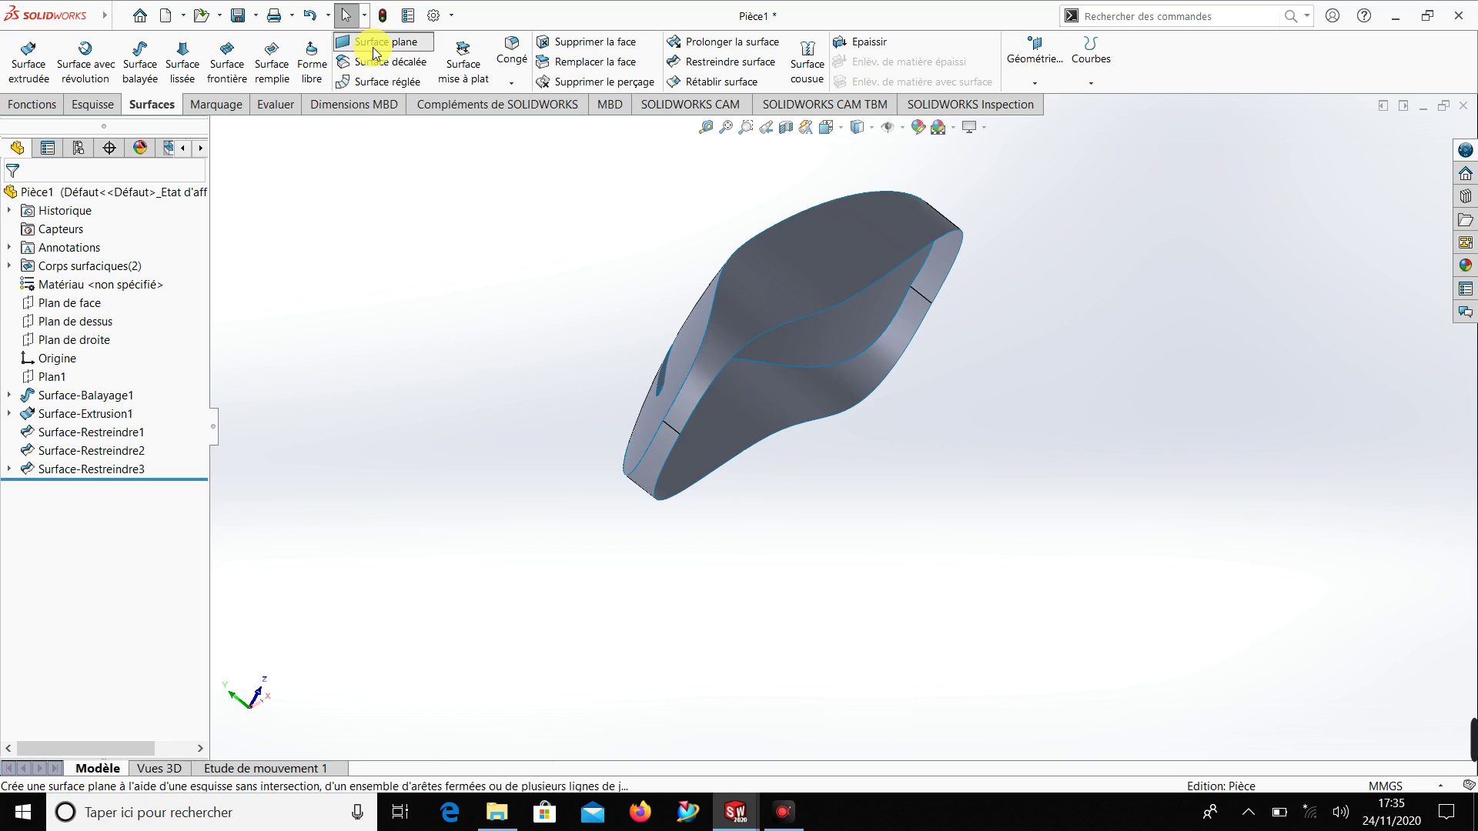
middle_drag(500, 460, 458, 335)
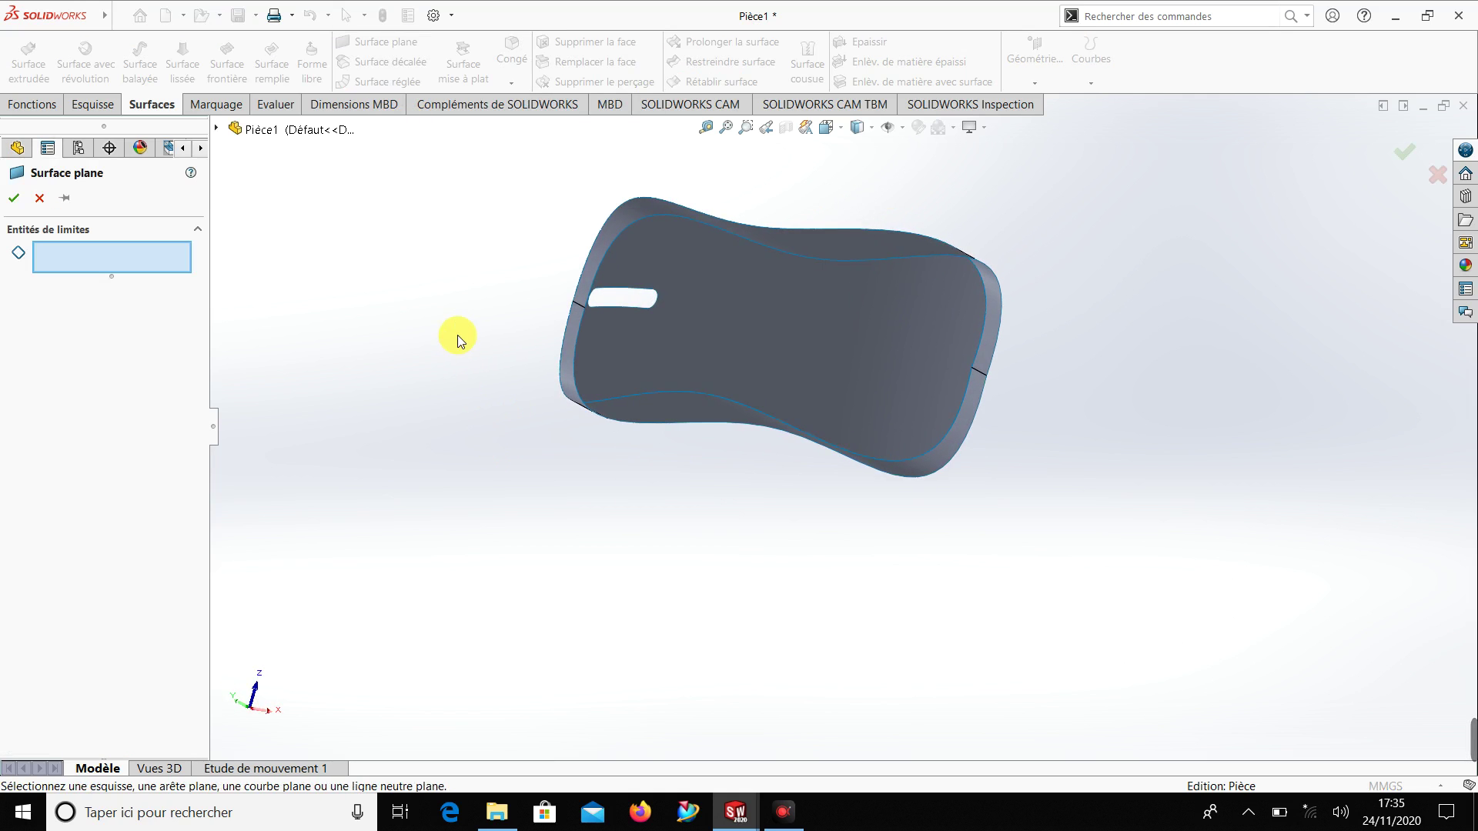
click(691, 220)
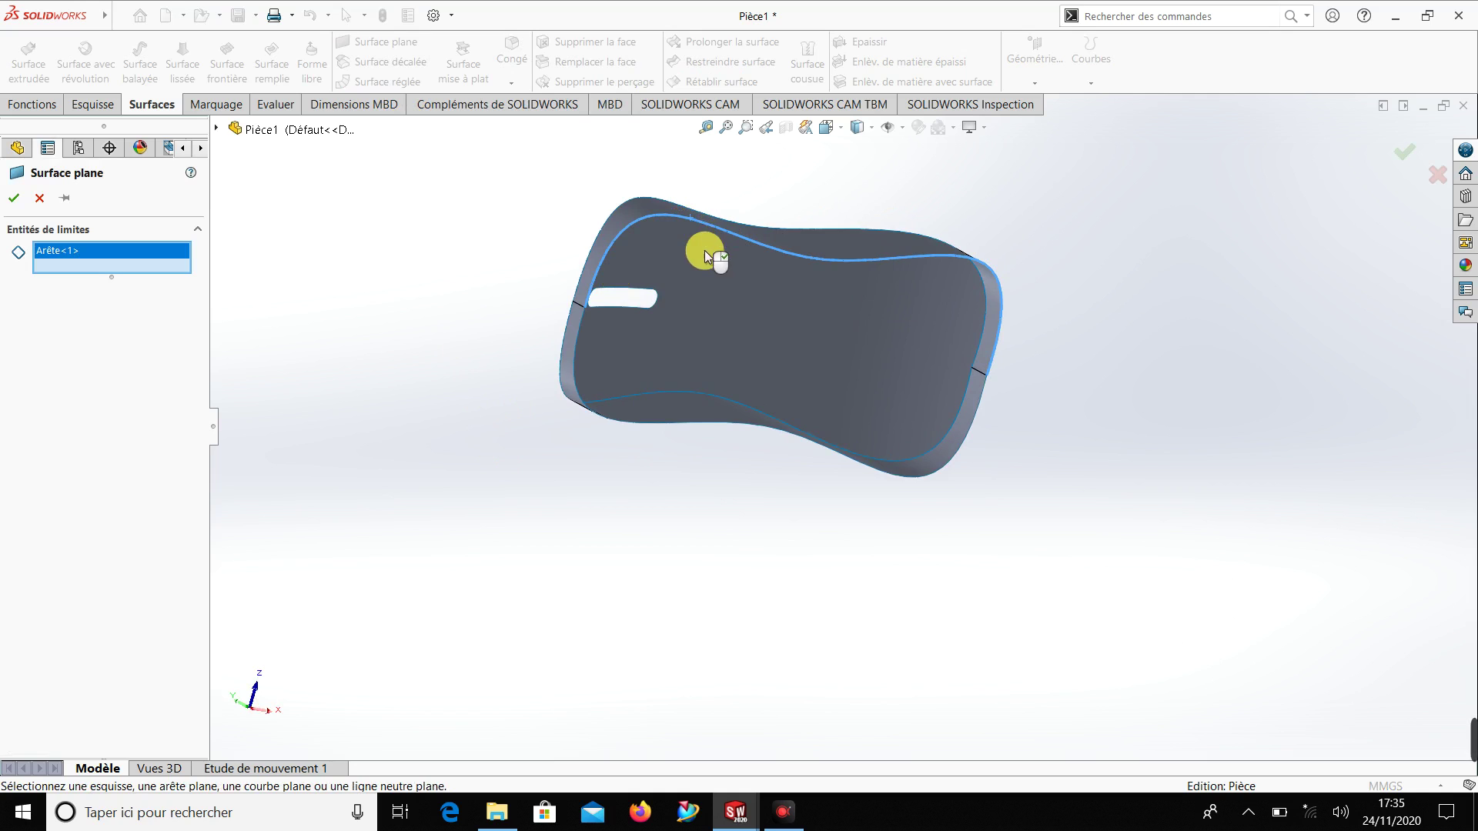
click(575, 338)
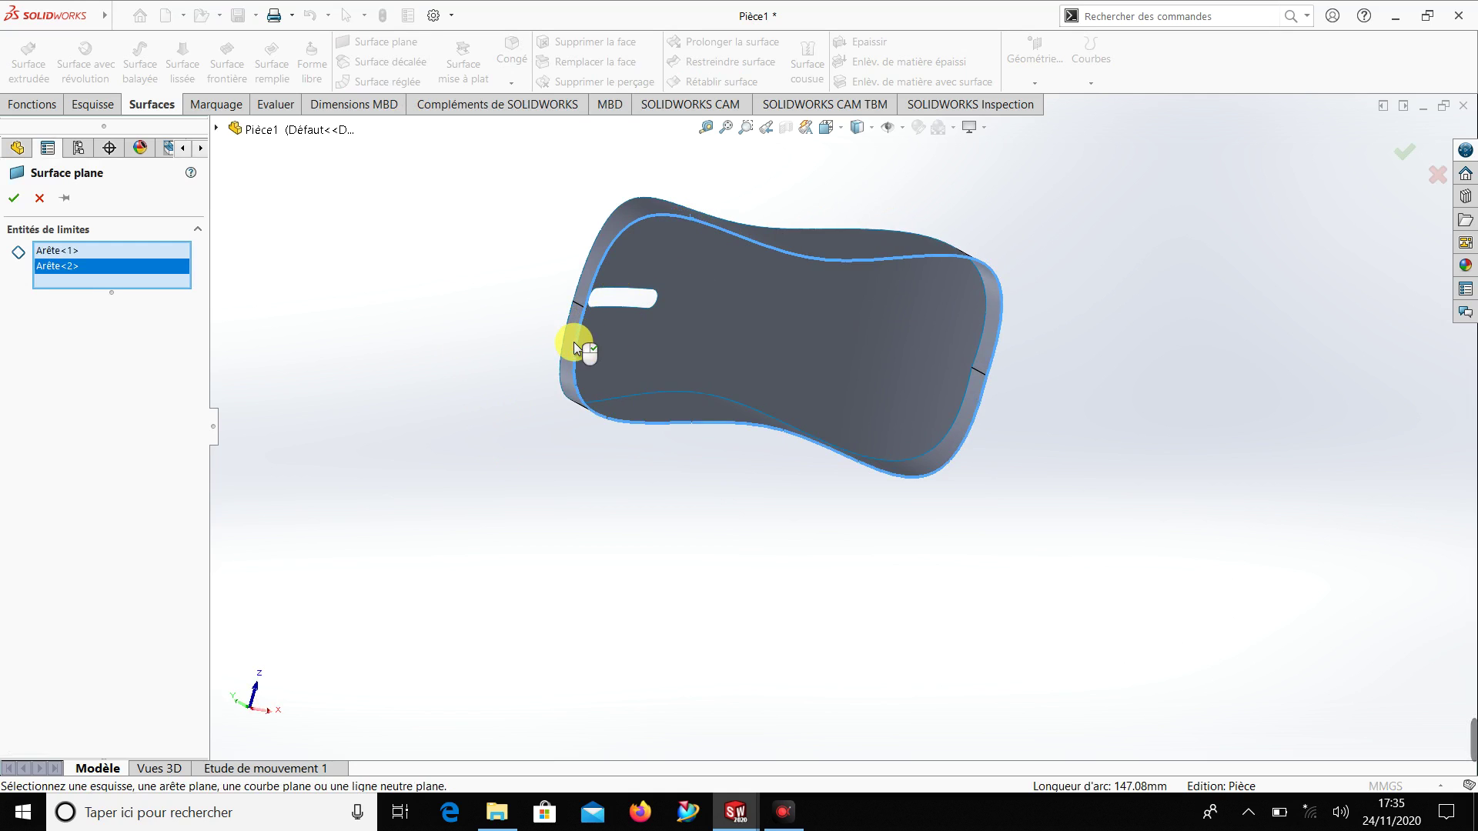
click(16, 202)
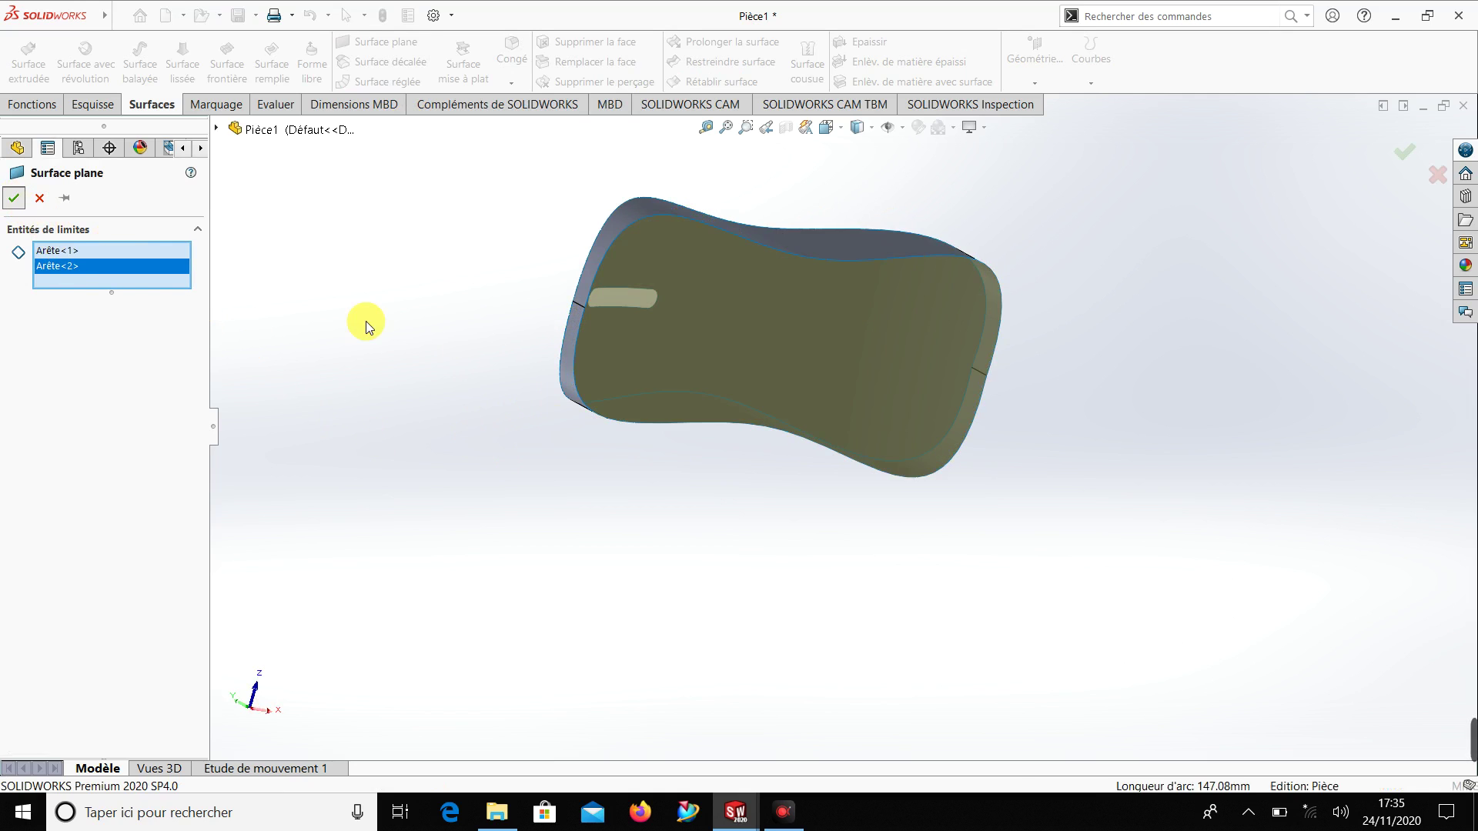
mouse_move(418, 387)
middle_down()
mouse_move(728, 467)
mouse_move(798, 297)
mouse_move(1006, 521)
mouse_move(1175, 643)
mouse_move(1105, 661)
mouse_move(693, 349)
mouse_move(738, 468)
middle_up()
scroll(775, 424, down, 3)
scroll(759, 501, up, 3)
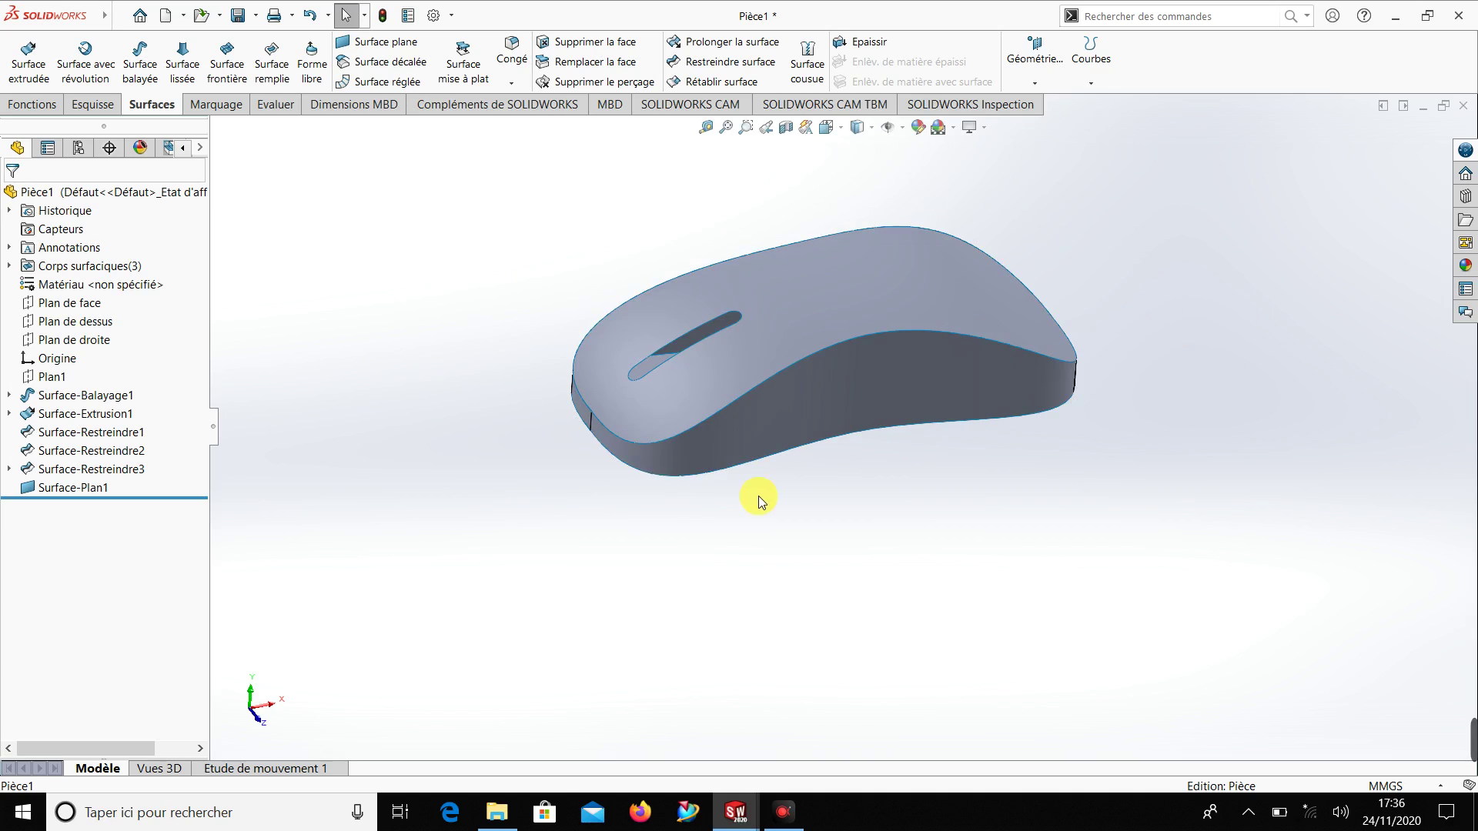
click(510, 67)
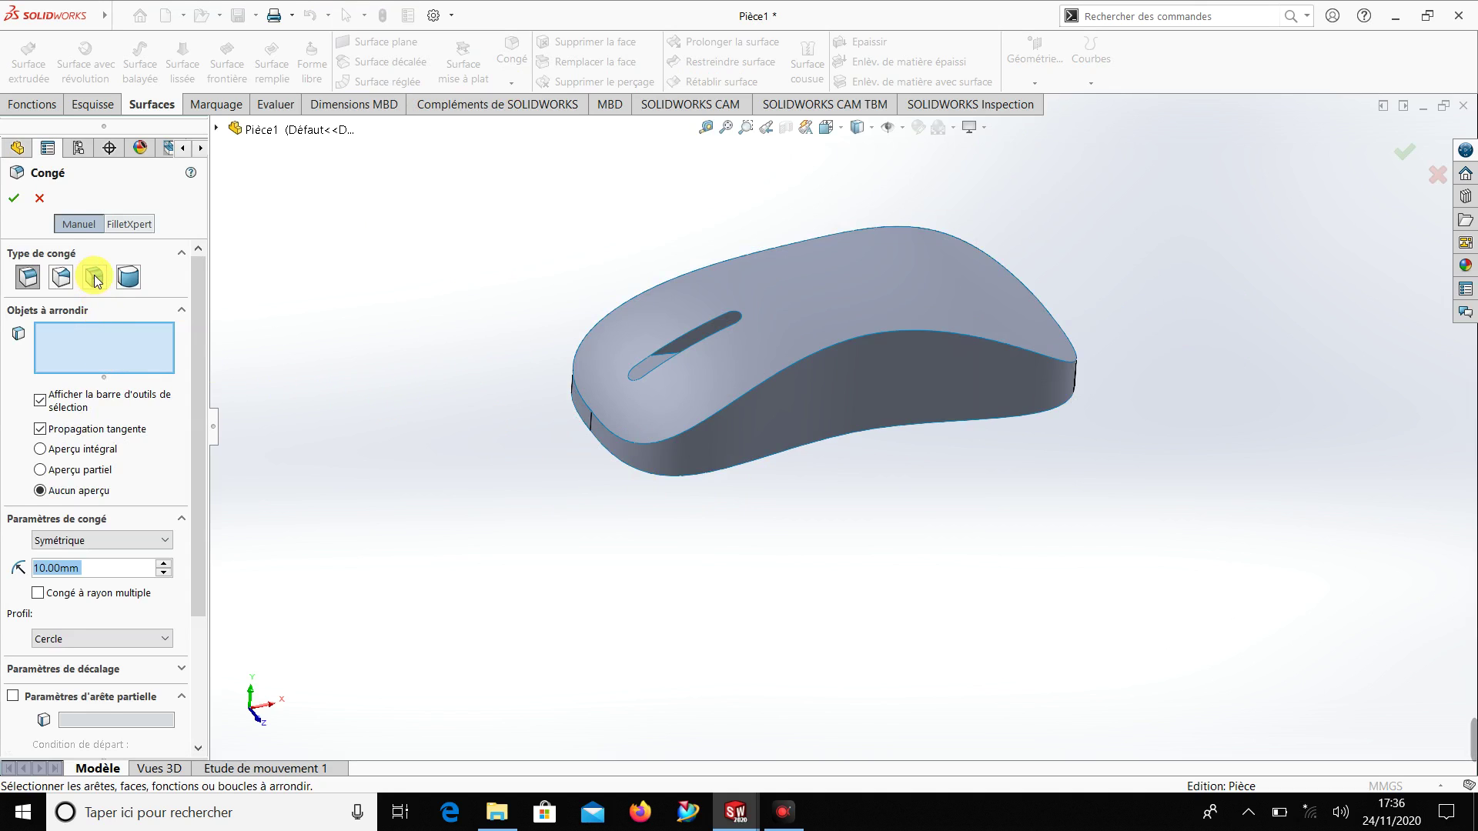
click(94, 278)
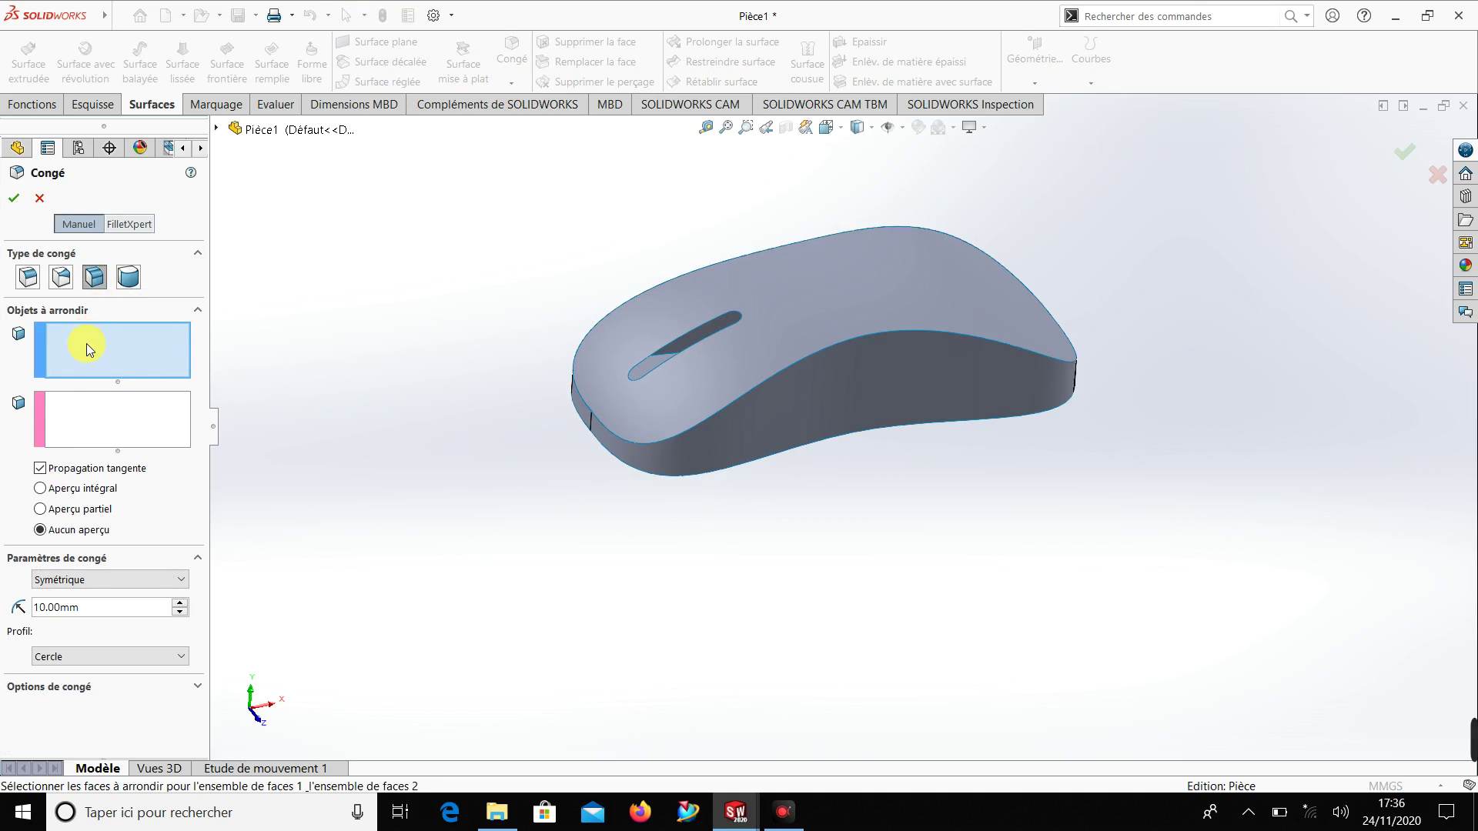
click(812, 307)
click(90, 425)
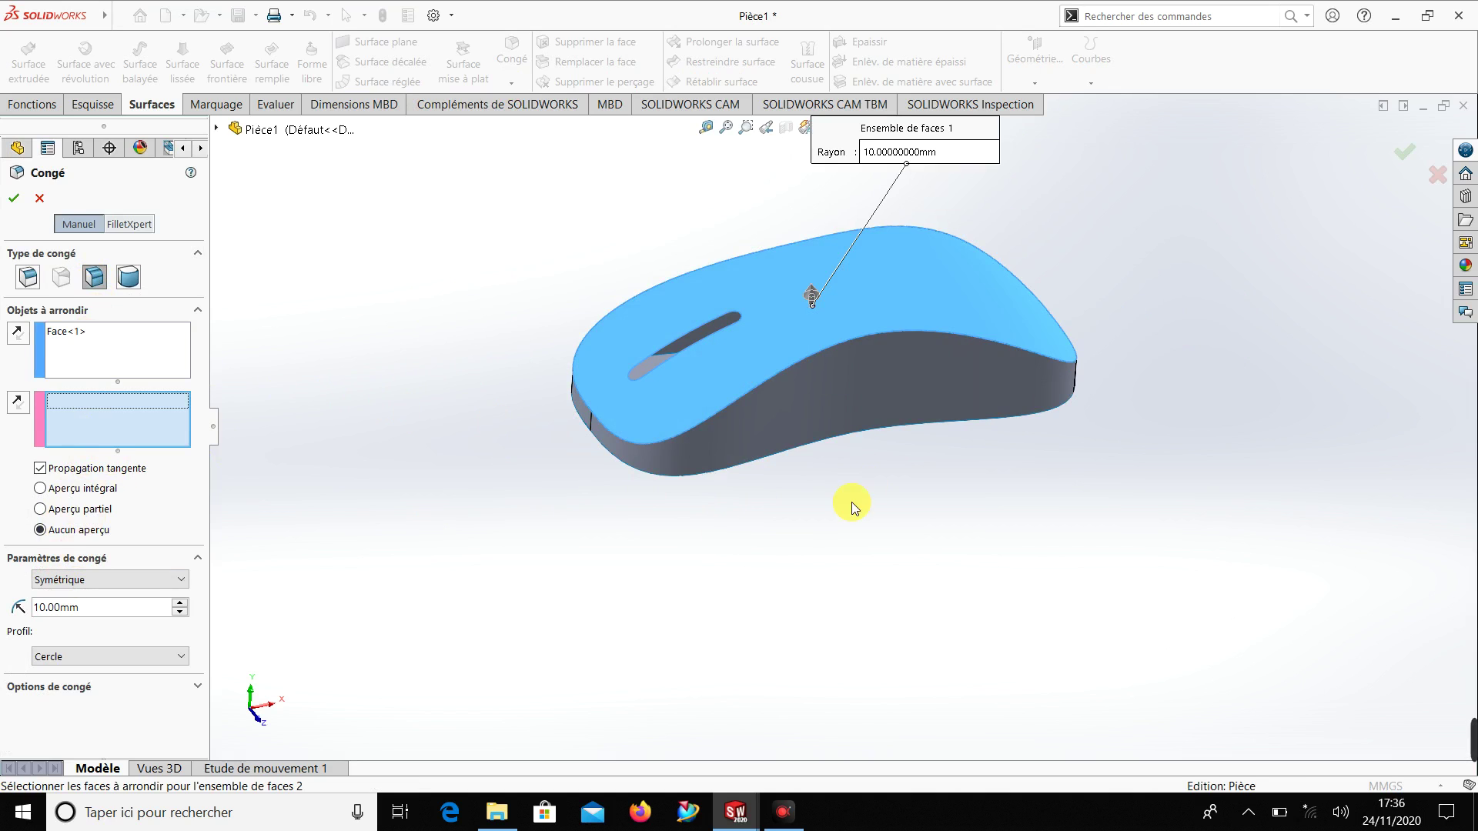
click(842, 394)
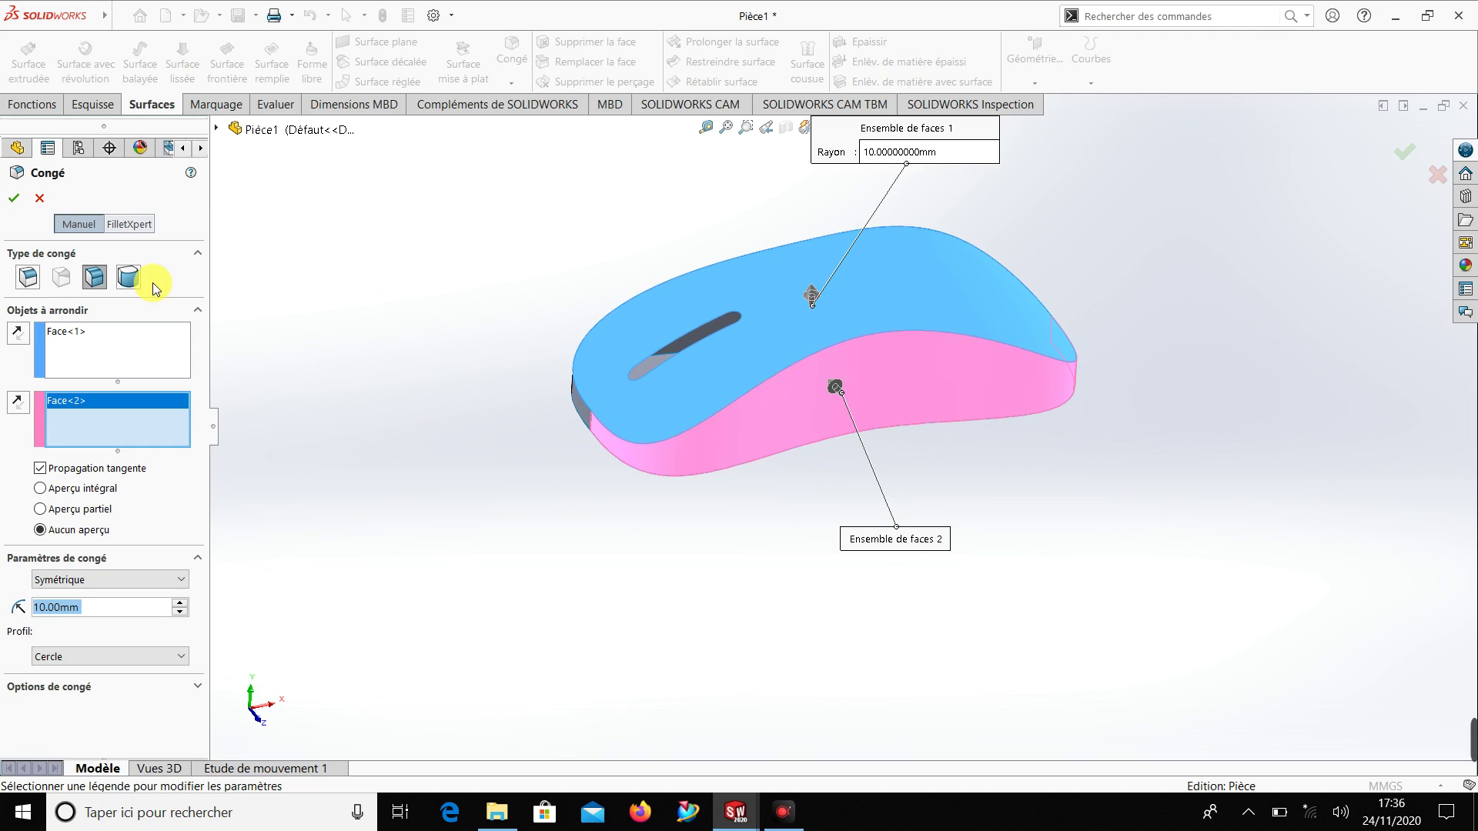
click(18, 335)
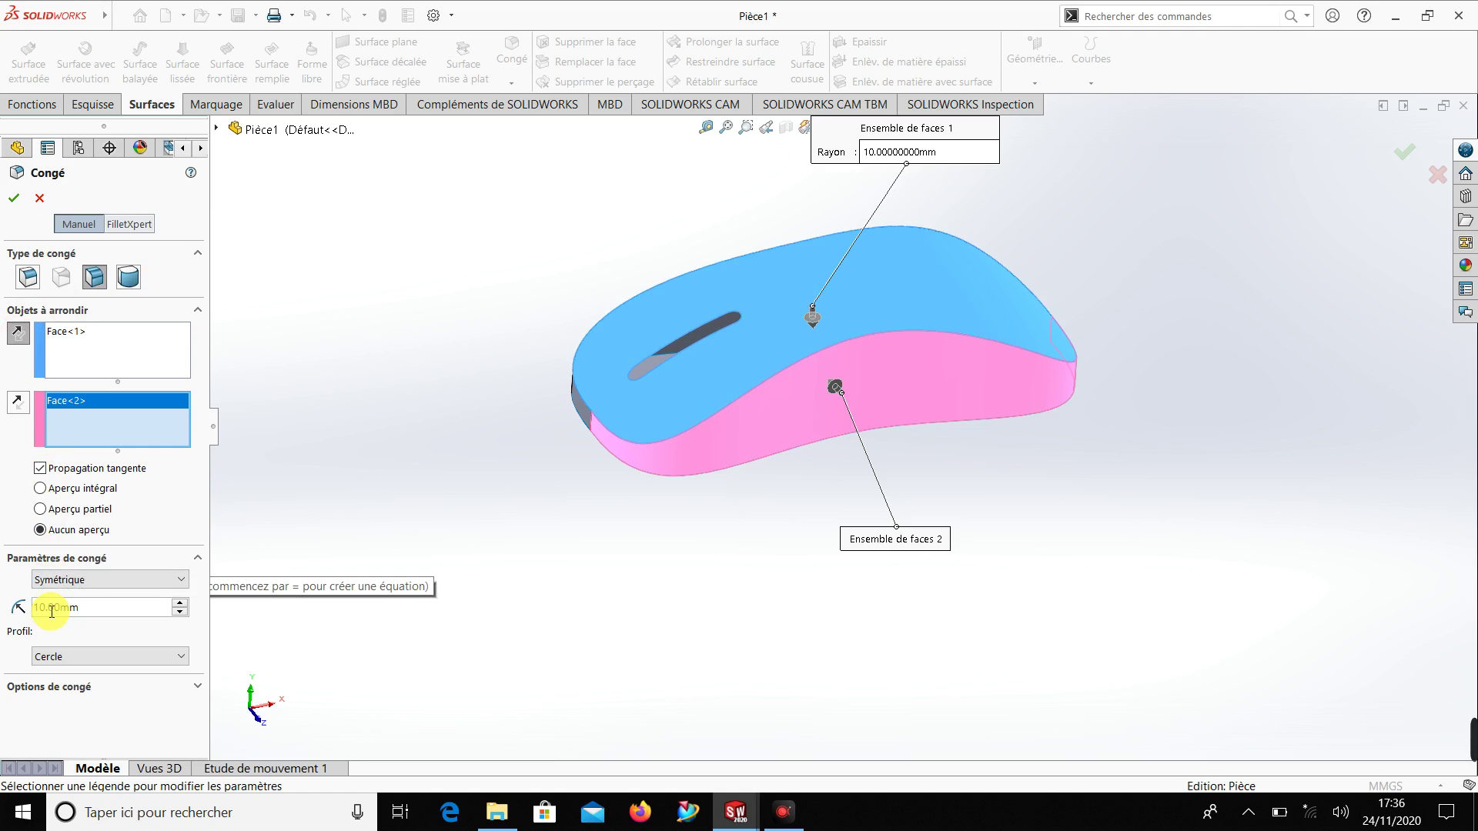
drag(80, 606, 40, 608)
text(5)
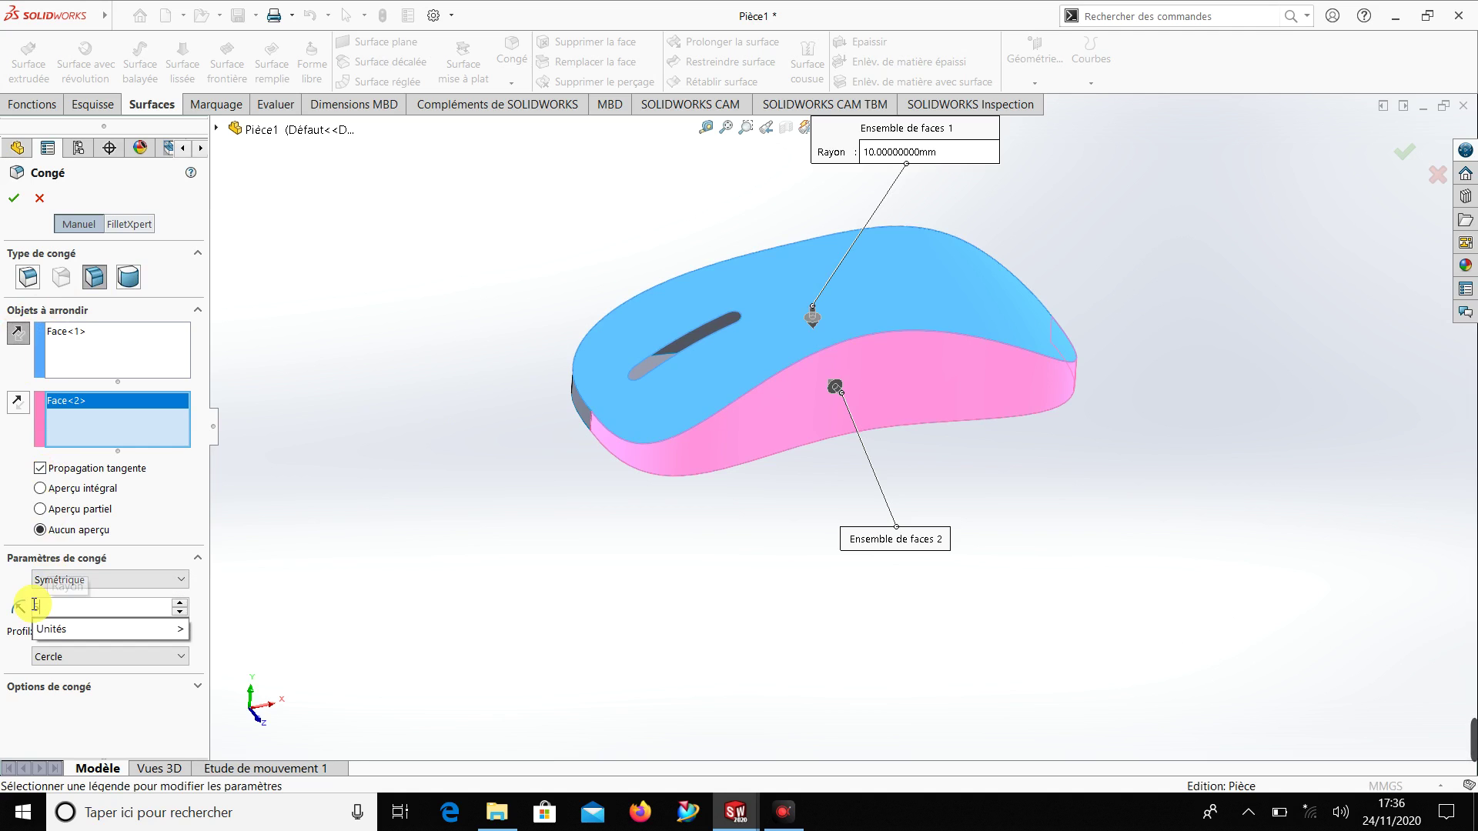
key(Return)
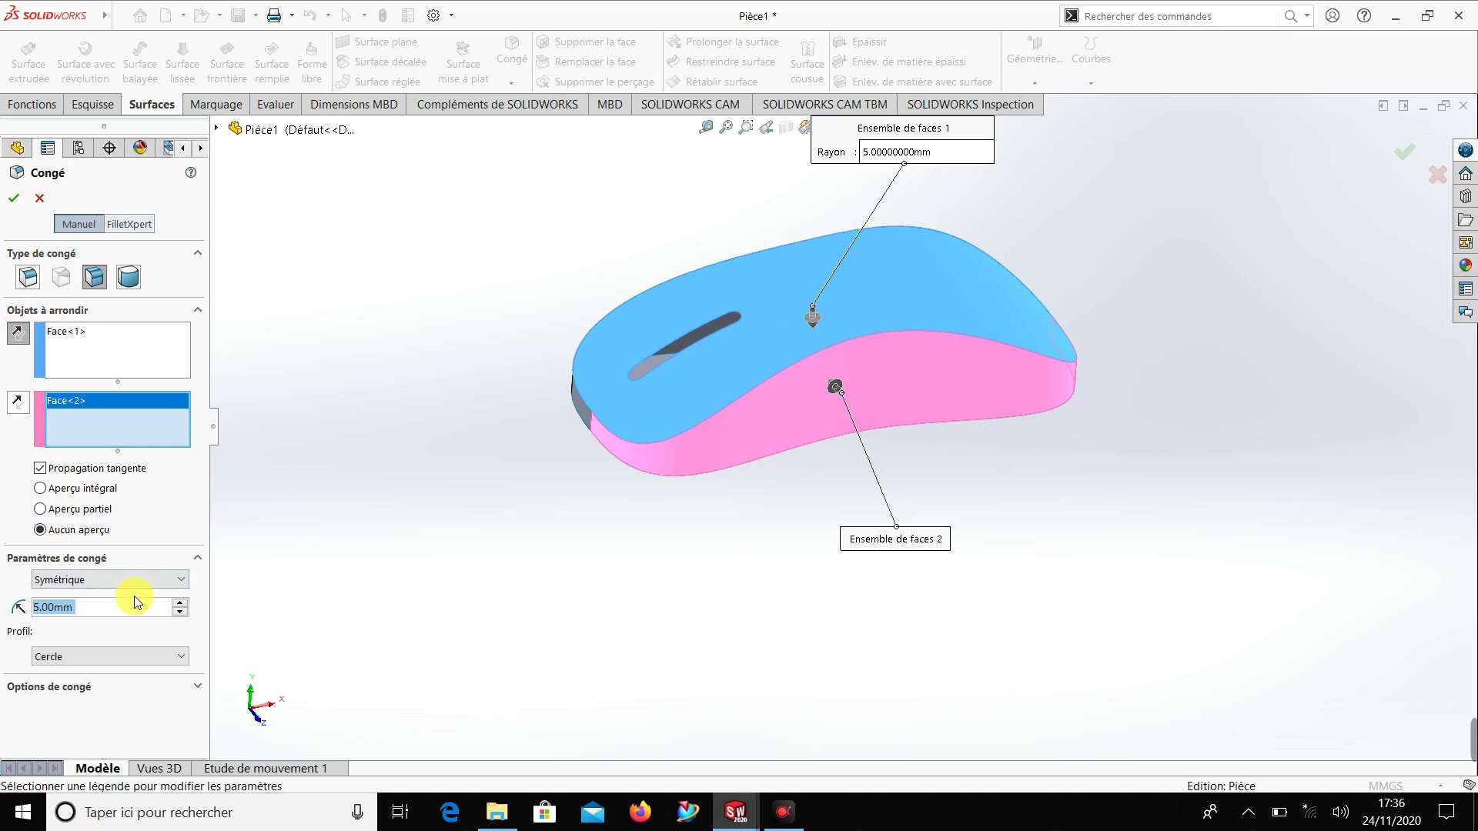
text(3)
key(Return)
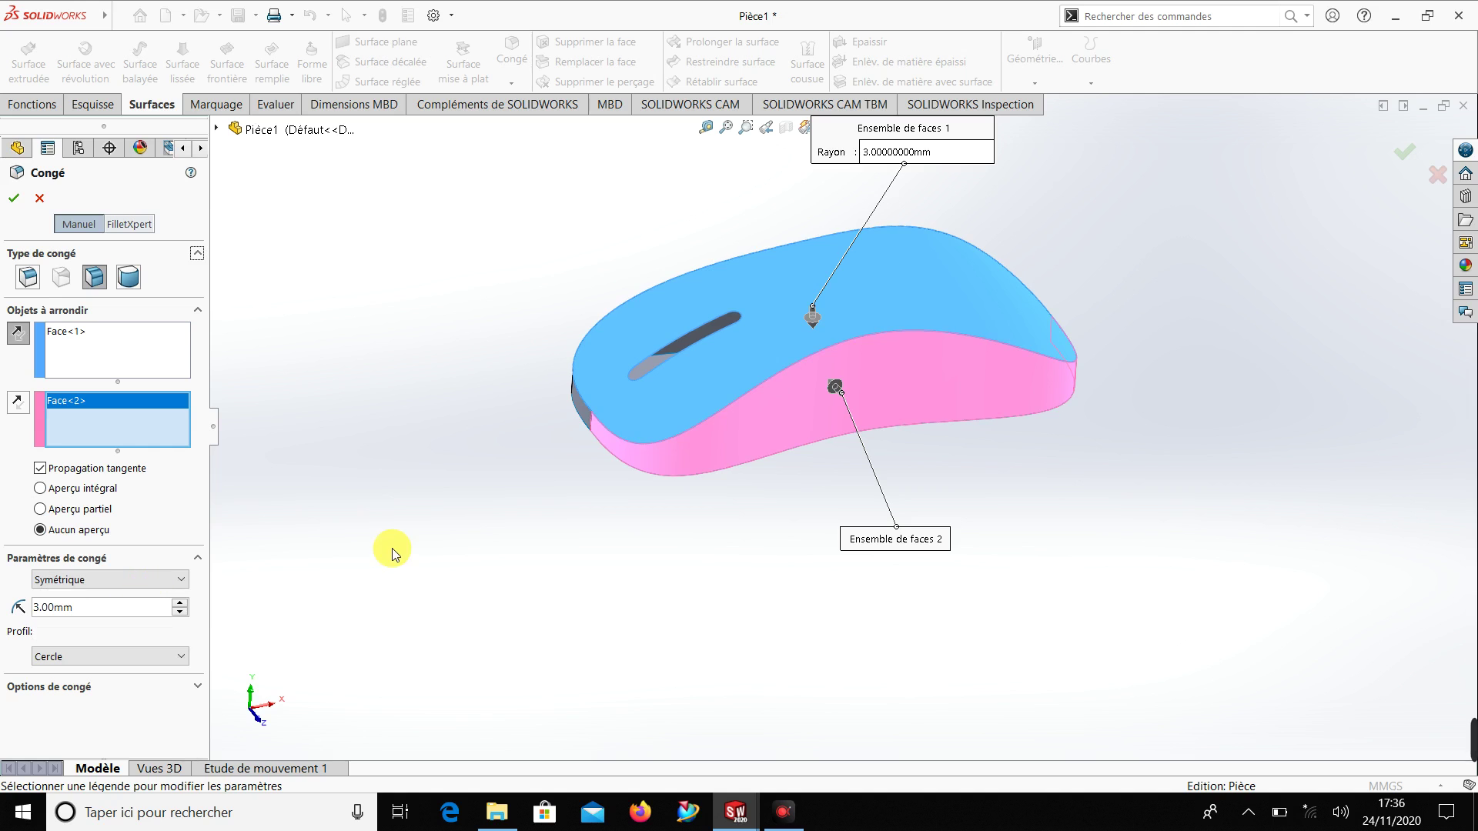
click(18, 198)
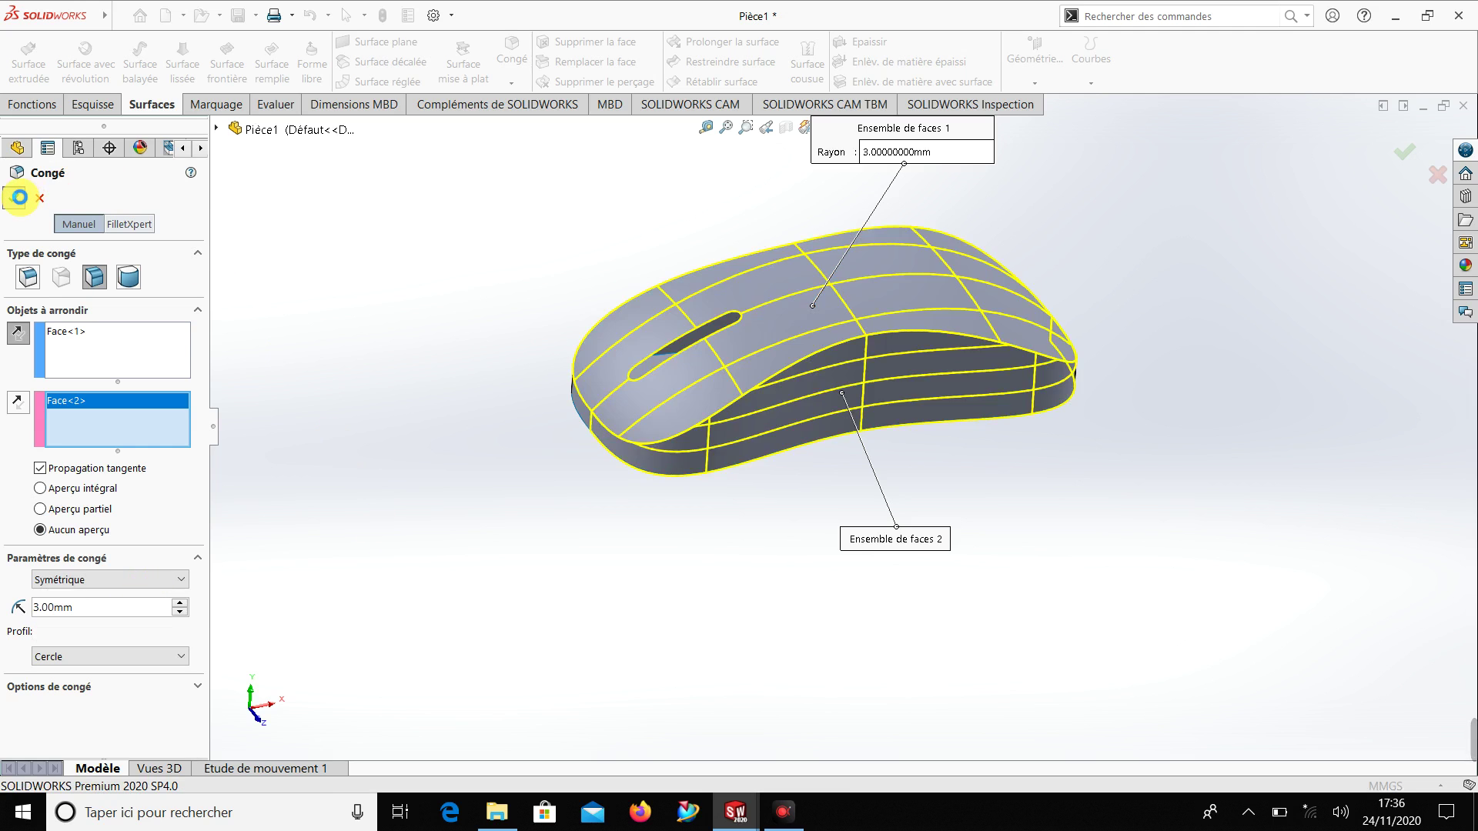
click(40, 198)
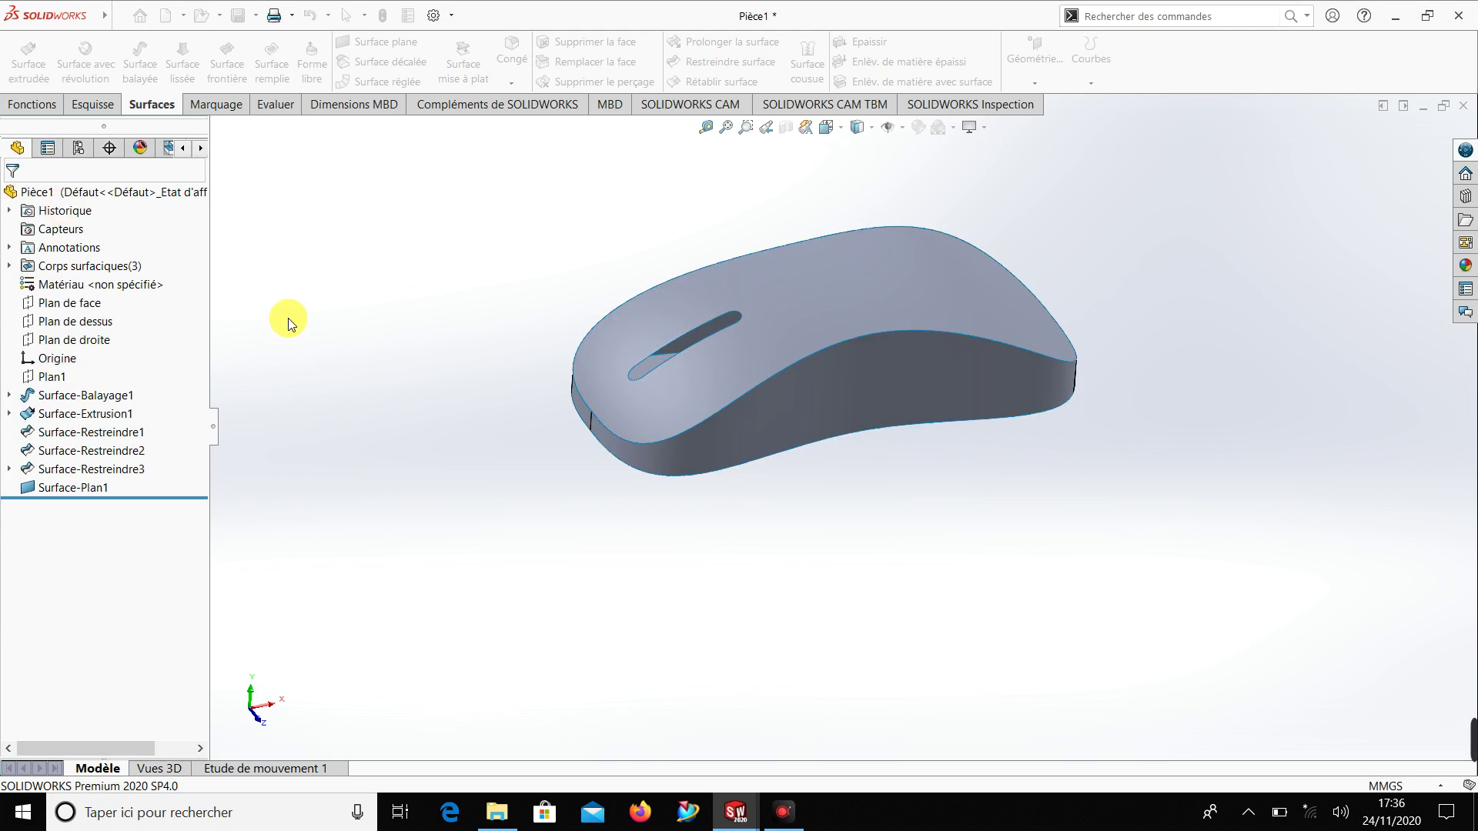
click(513, 58)
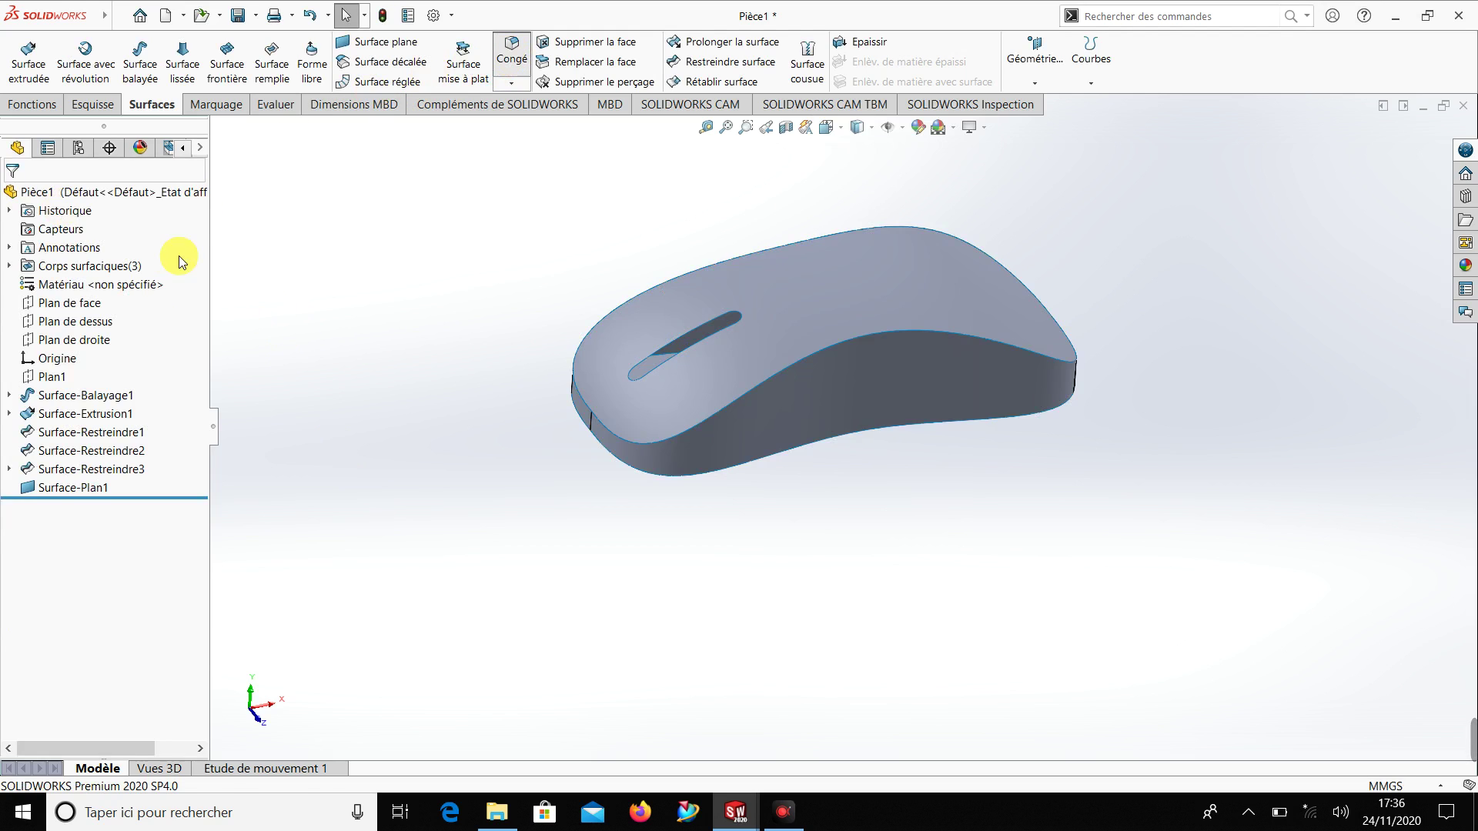
click(28, 277)
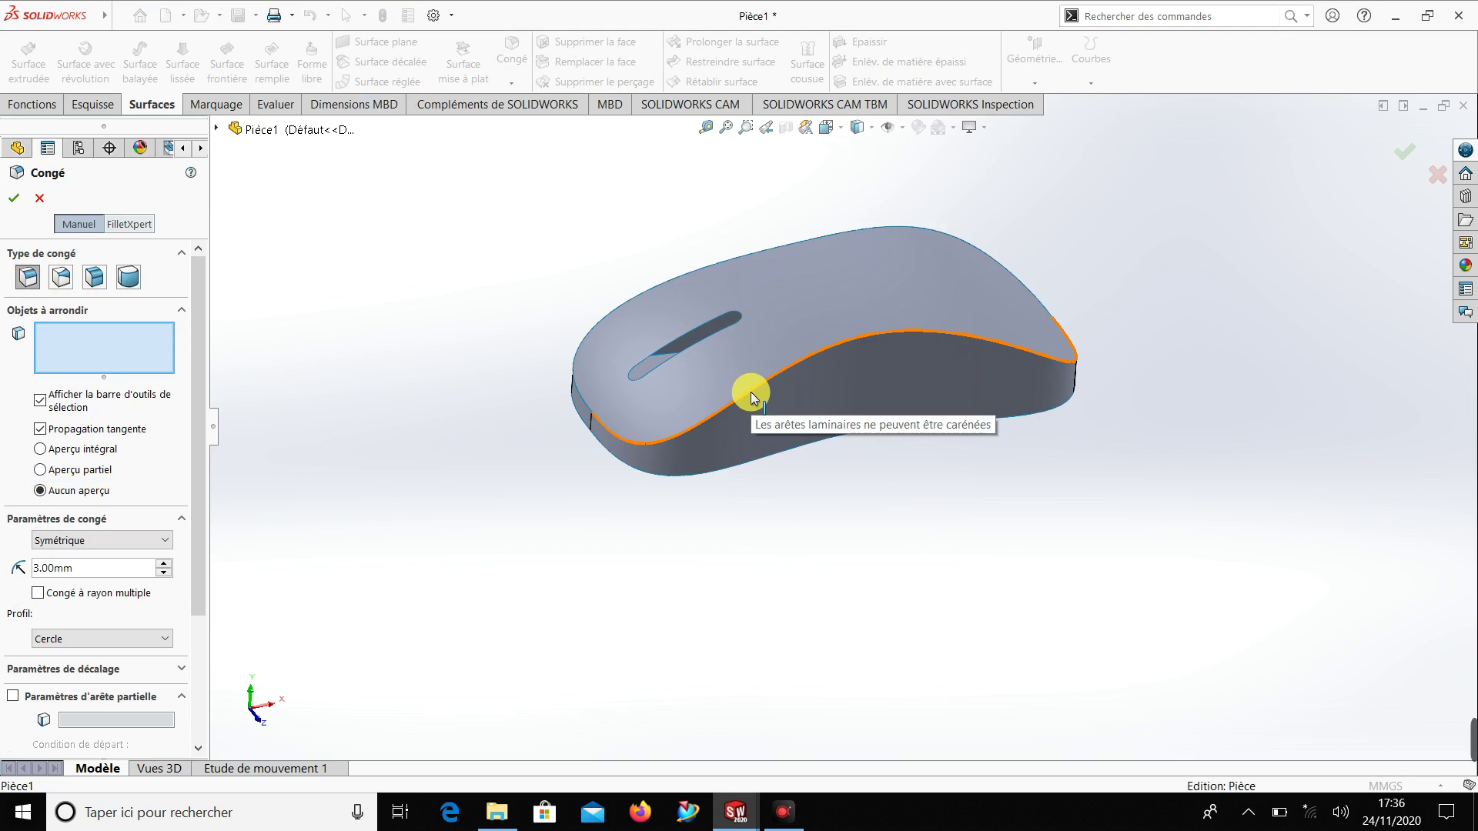
click(31, 201)
mouse_move(419, 463)
middle_down()
mouse_move(389, 389)
mouse_move(417, 474)
middle_up()
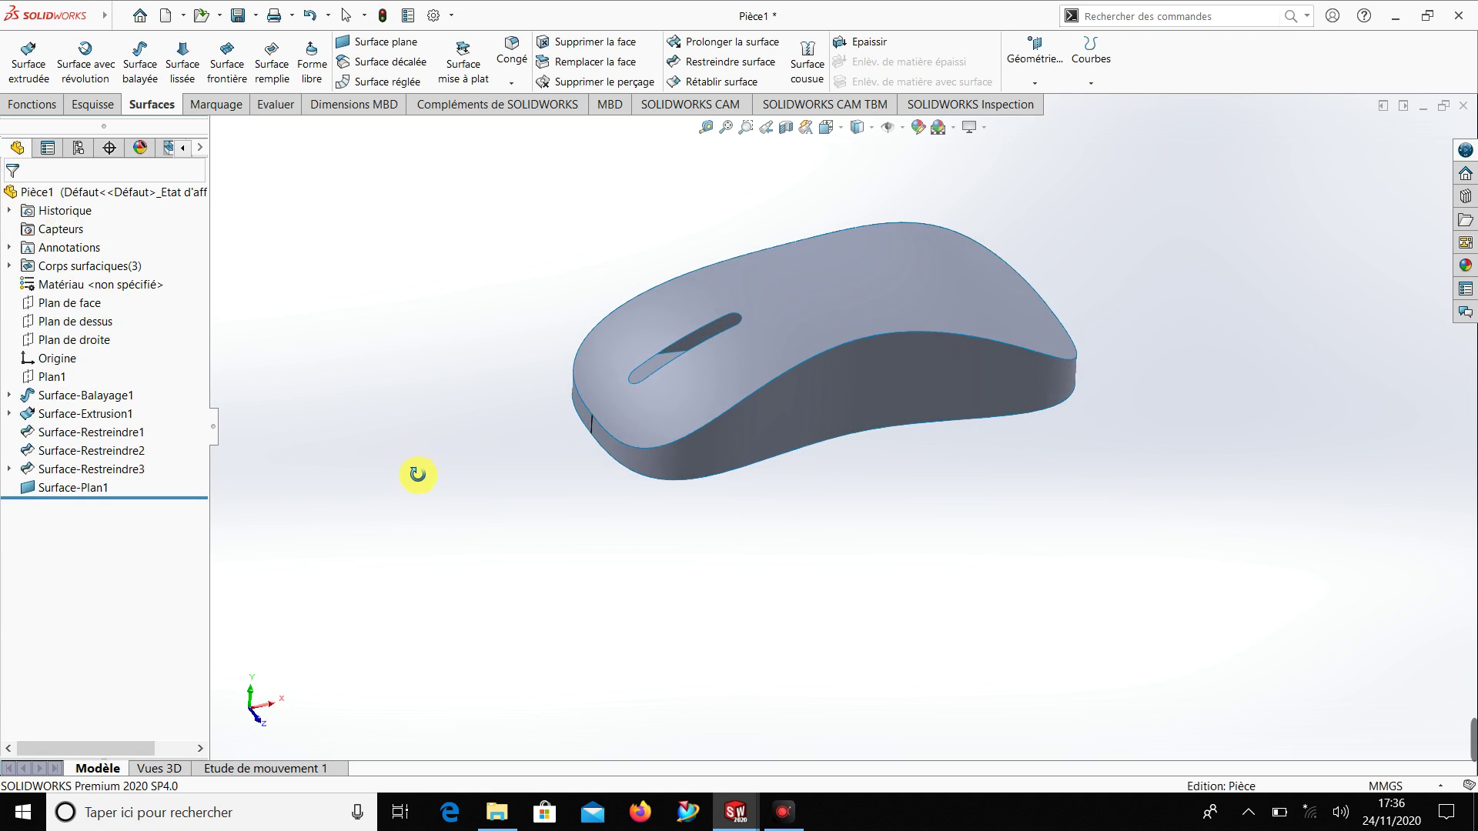
Knit Surface-Restreindre3, Surface-Restreindre1 and Surface-Plan1 into Surface-Cousue1
click(818, 73)
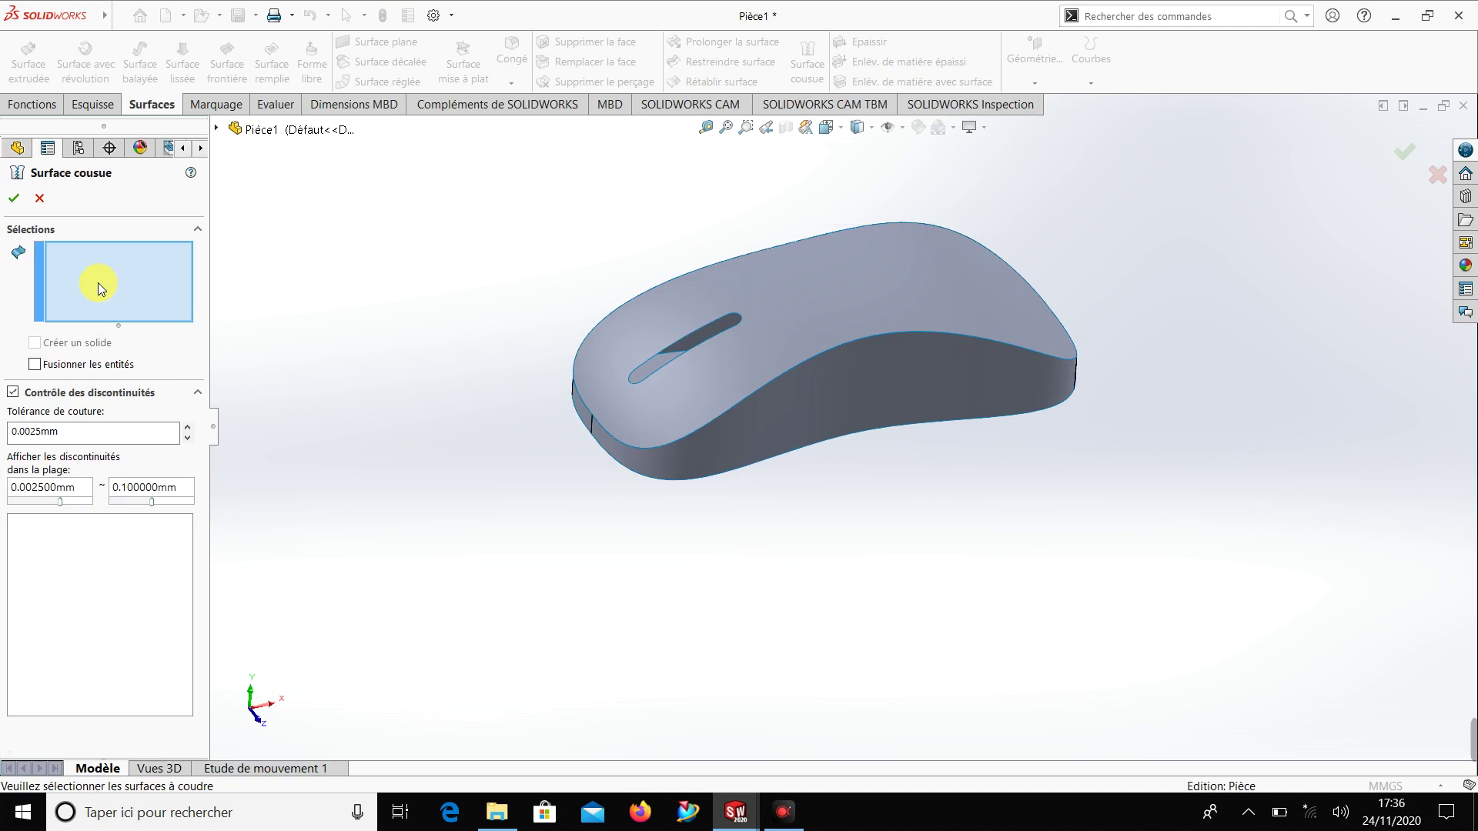
click(787, 305)
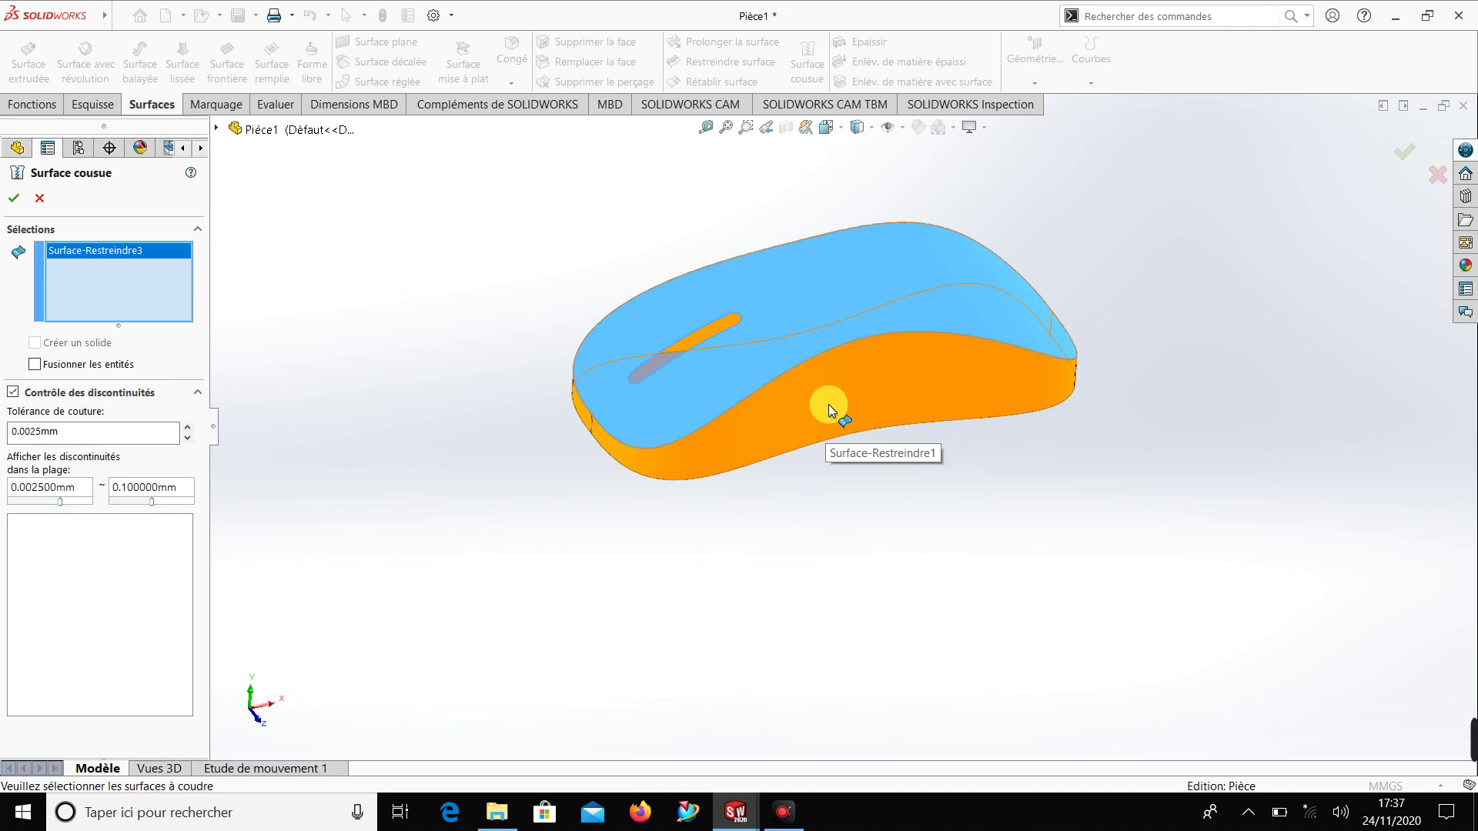
click(802, 418)
mouse_move(451, 342)
middle_down()
mouse_move(700, 205)
mouse_move(604, 293)
mouse_move(545, 297)
middle_up()
click(810, 327)
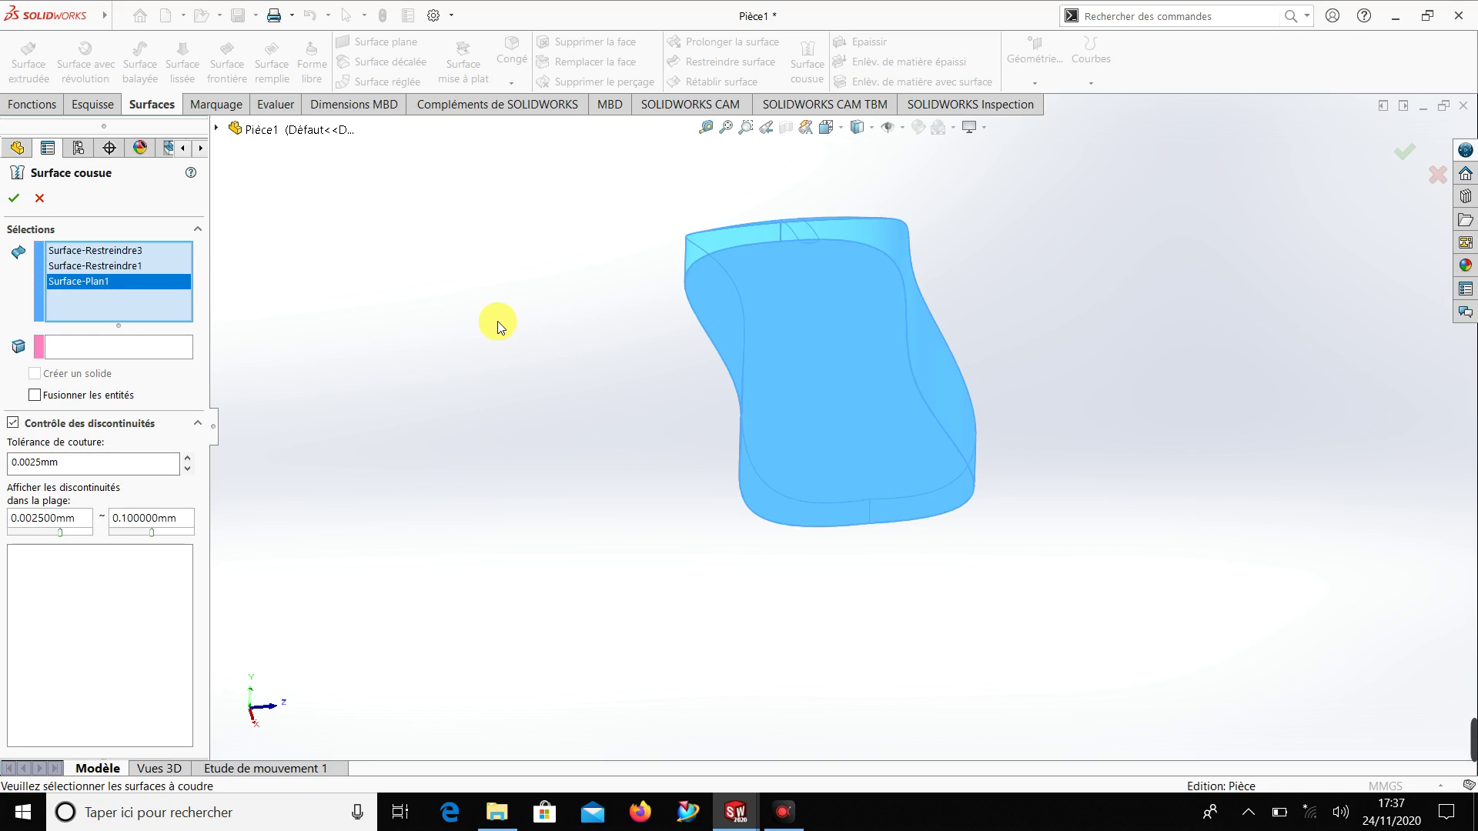
click(15, 200)
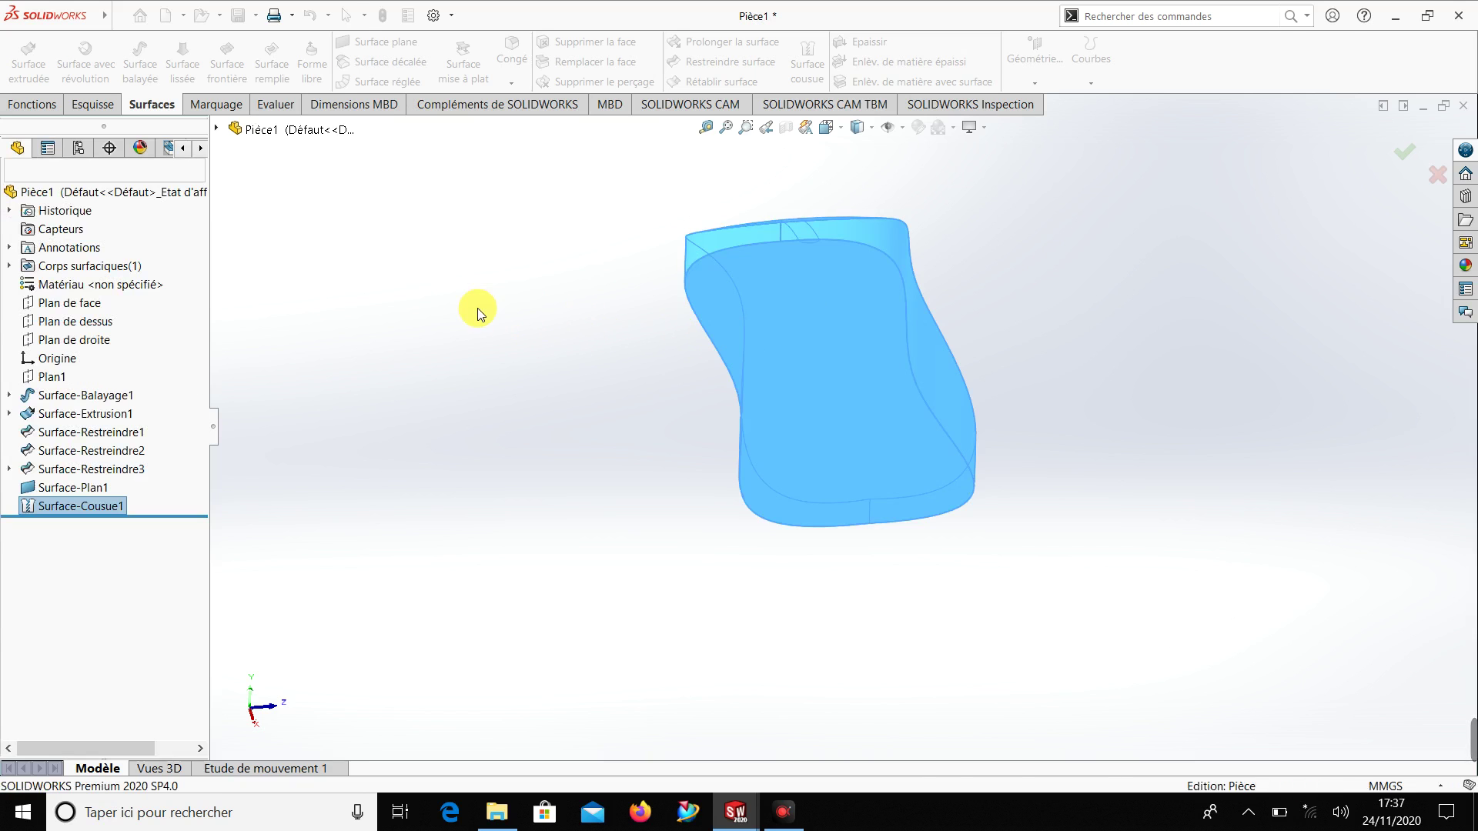
mouse_move(488, 320)
middle_down()
mouse_move(537, 330)
mouse_move(394, 622)
middle_up()
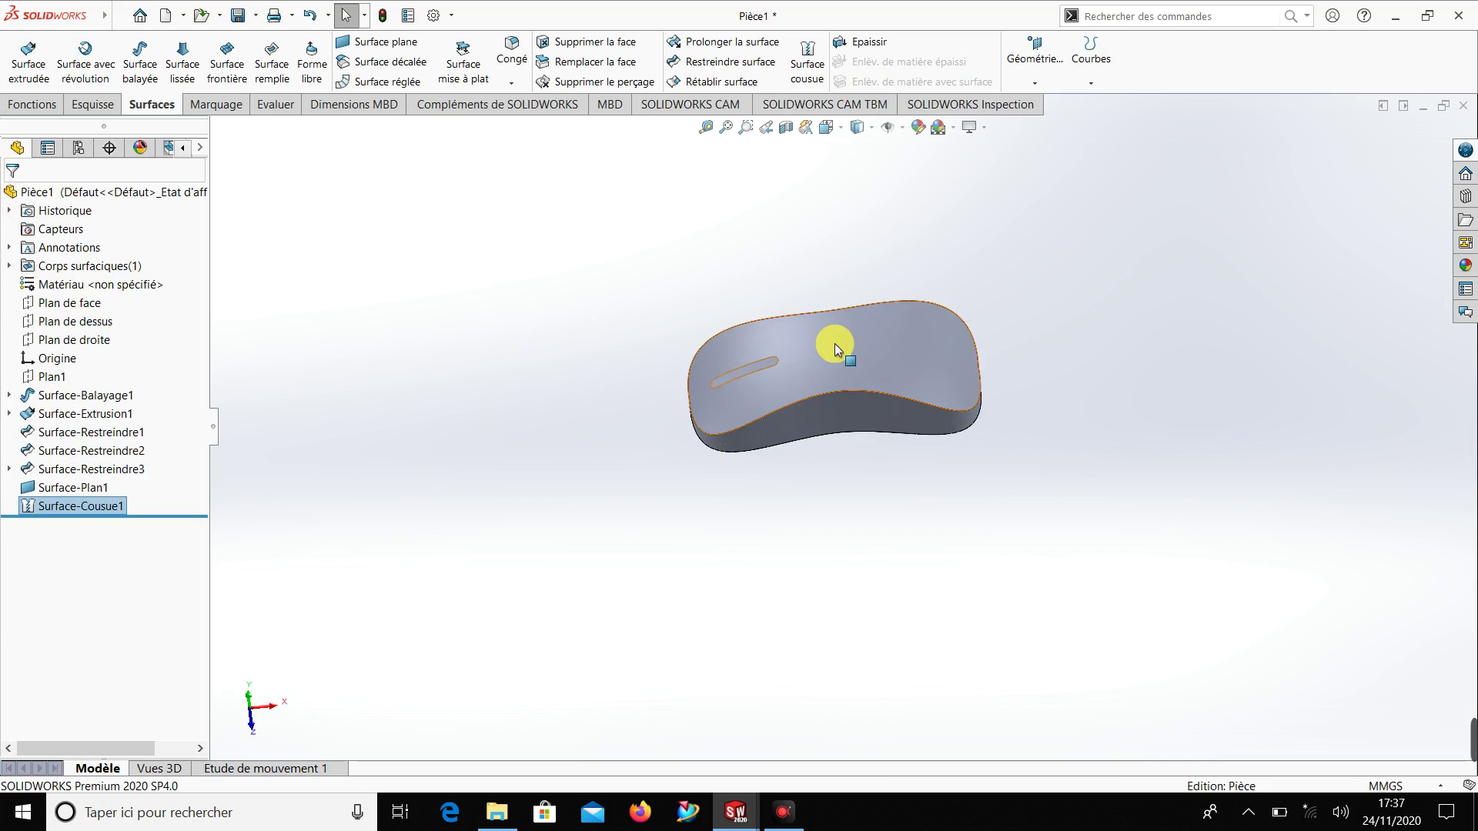
mouse_move(834, 344)
middle_down()
mouse_move(809, 419)
mouse_move(884, 306)
mouse_move(849, 338)
middle_up()
scroll(836, 523, down, 3)
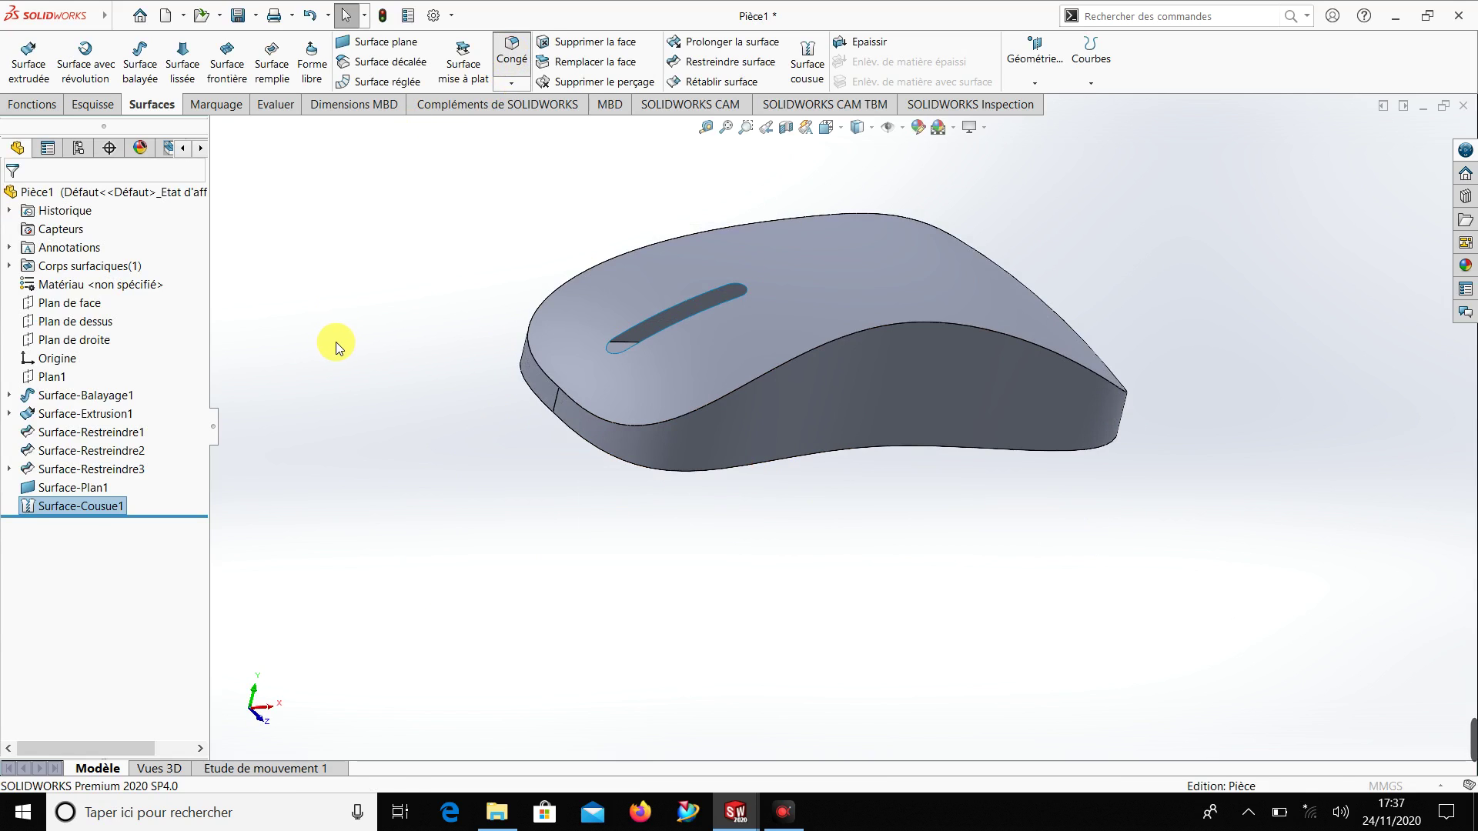
Pick the top face as face set 1 and the side face as face set 2
click(117, 353)
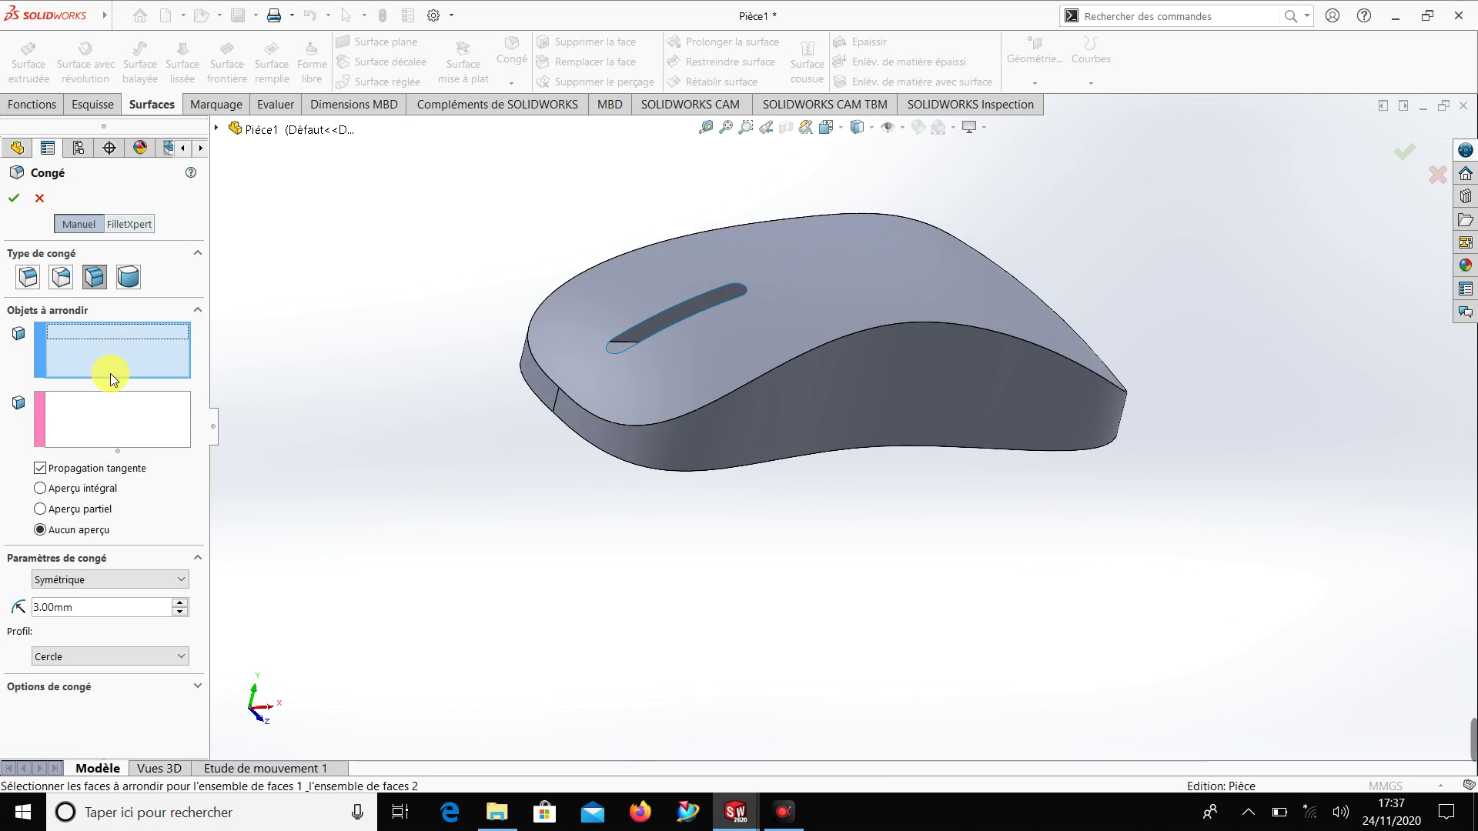
click(807, 314)
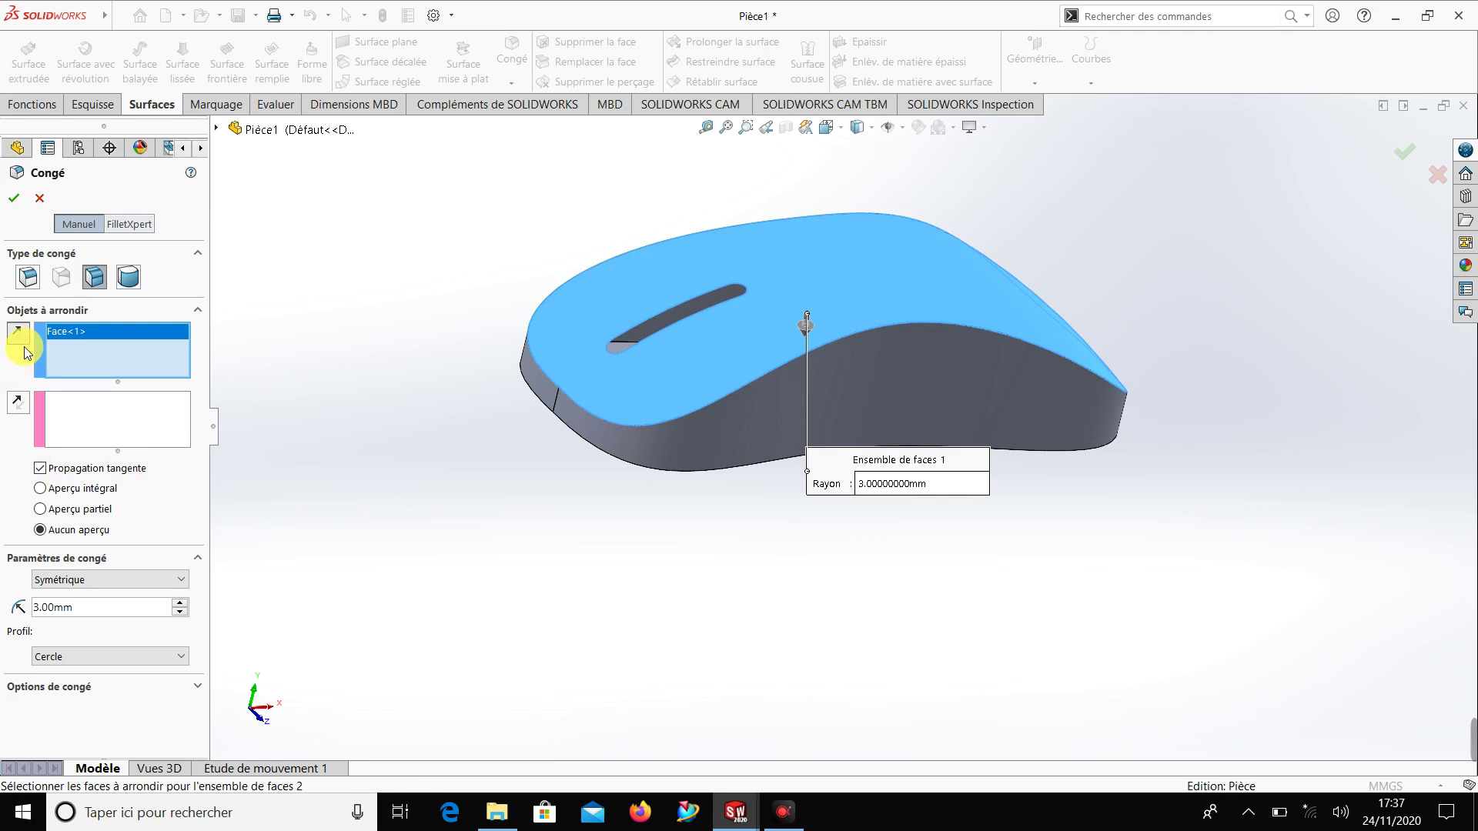
click(98, 416)
click(885, 400)
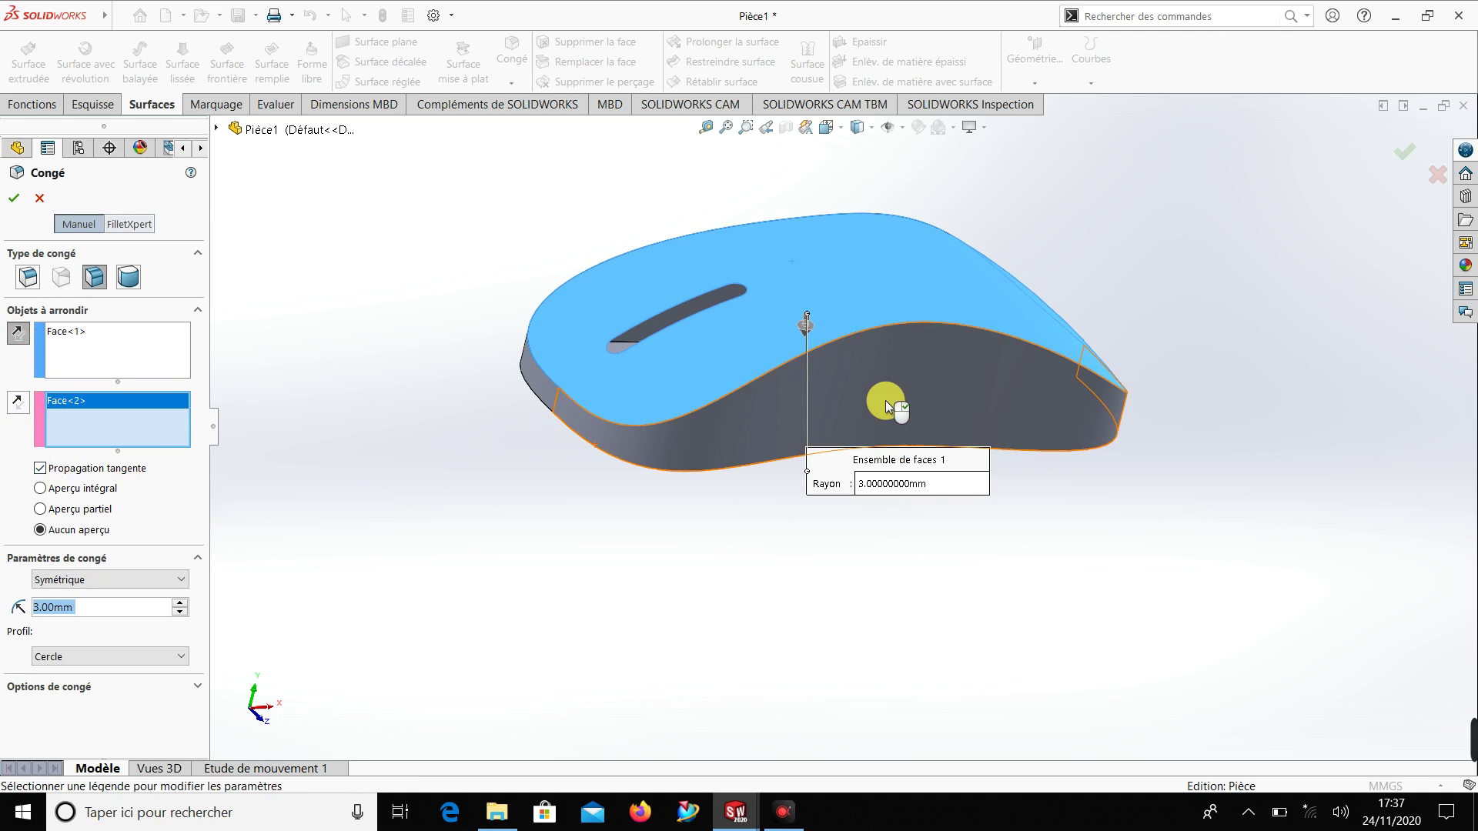
mouse_move(511, 499)
middle_down()
mouse_move(622, 512)
mouse_move(512, 501)
mouse_move(477, 467)
middle_up()
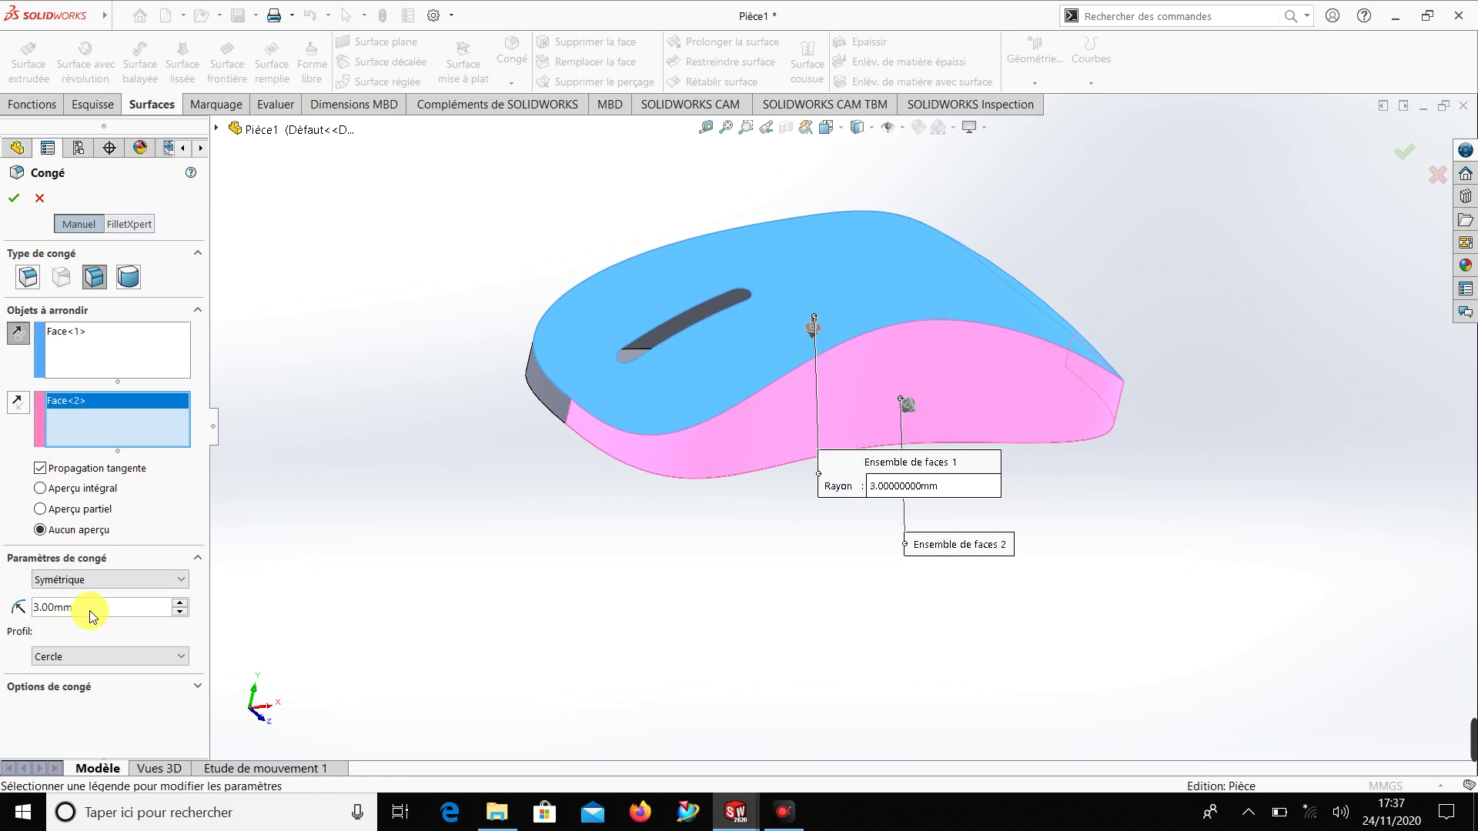
Set the face fillet radius to 3 mm, after briefly trying 15 mm, and try to apply it
drag(89, 607, 3, 607)
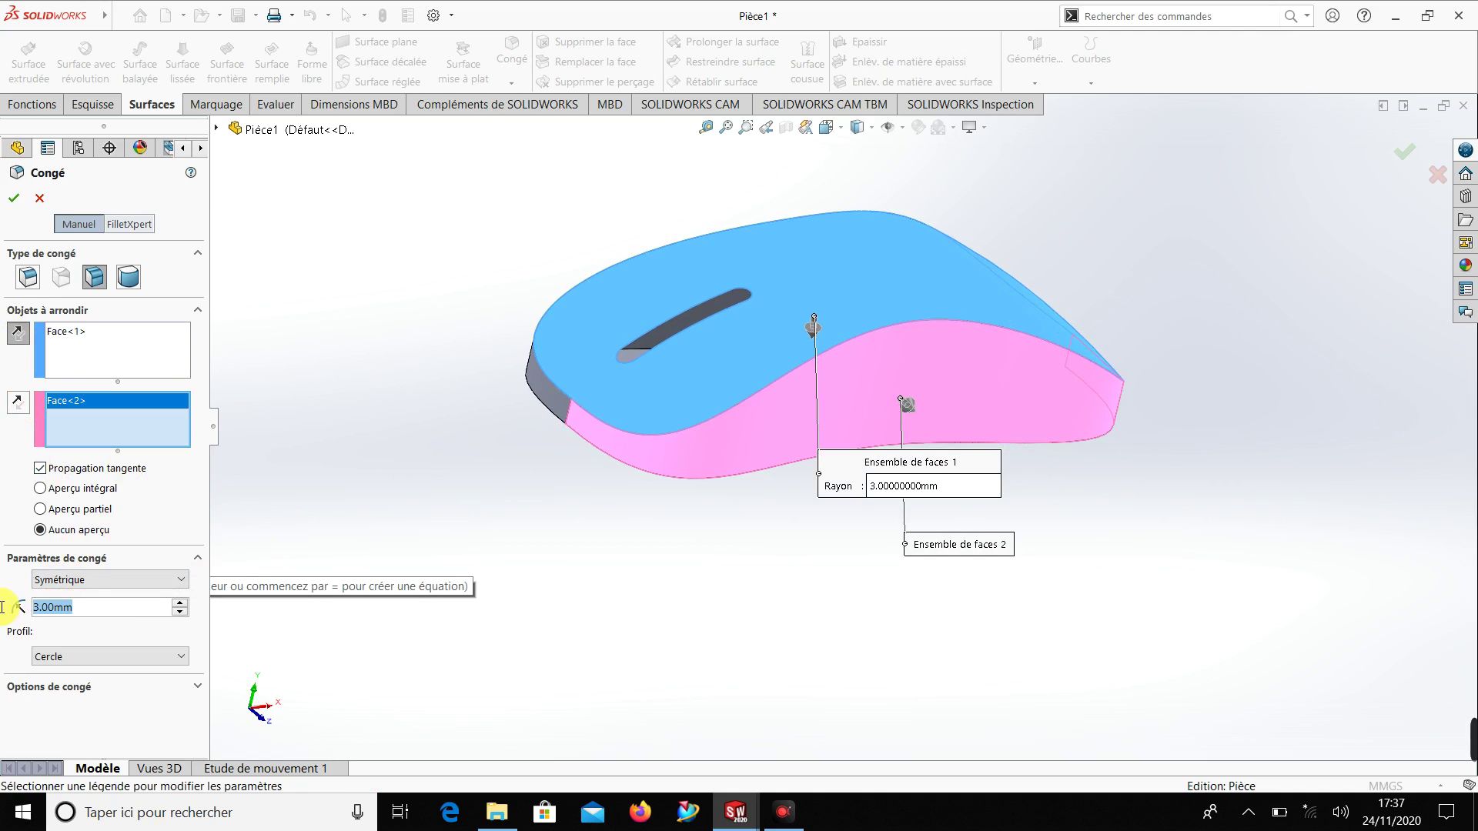
text(15)
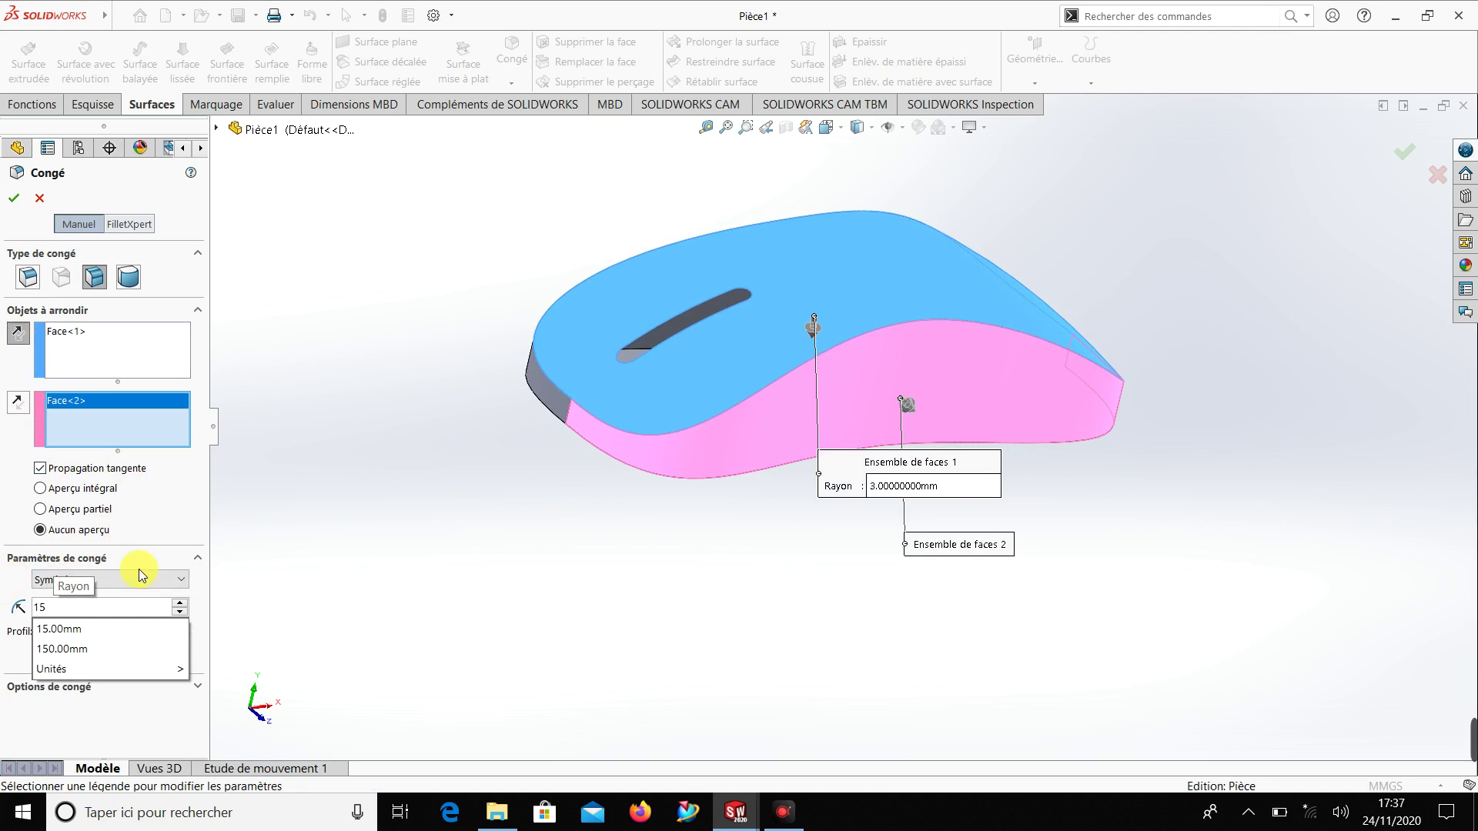
key(Return)
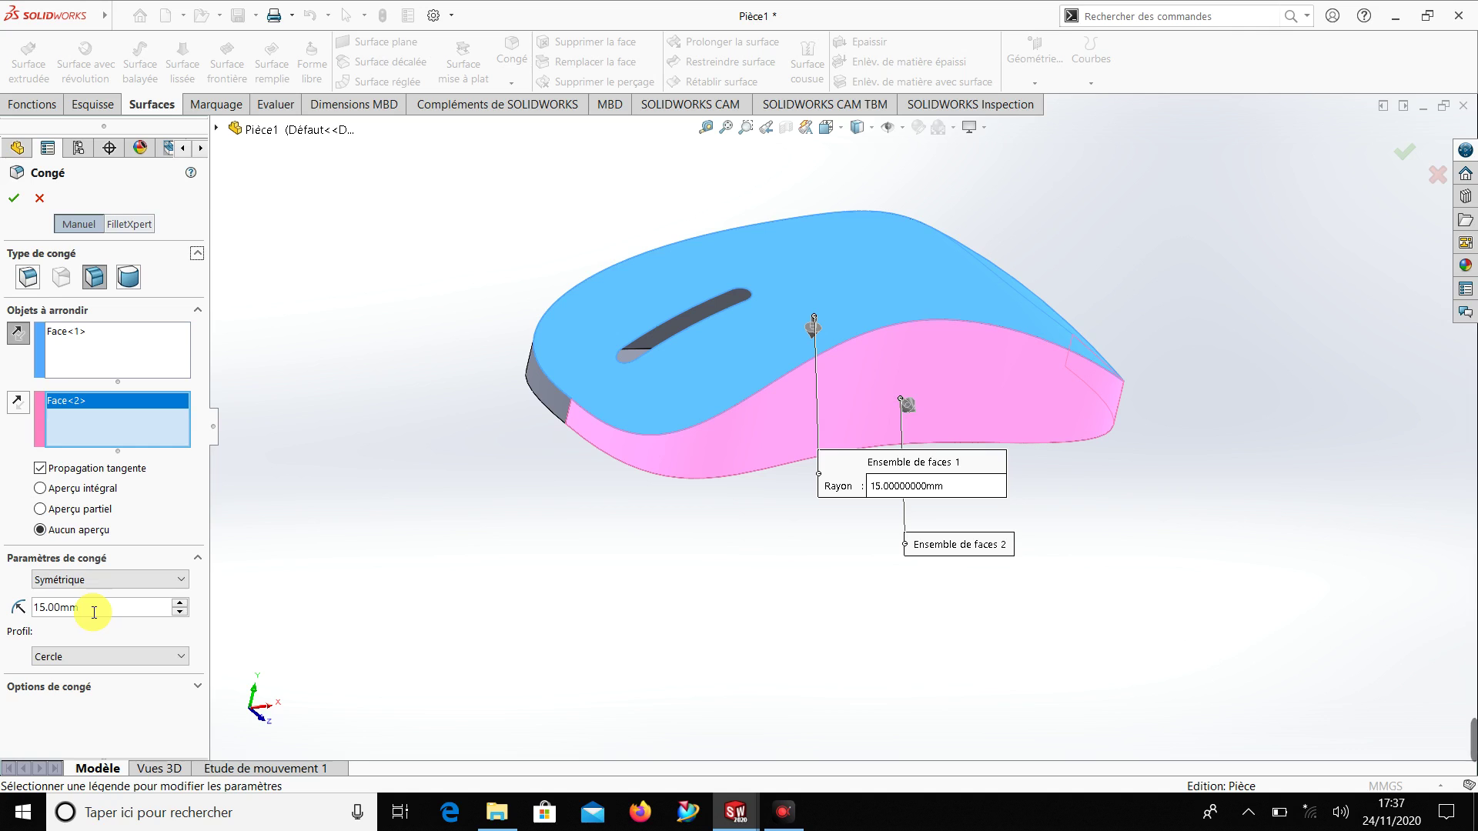
drag(93, 607, 6, 612)
text(3)
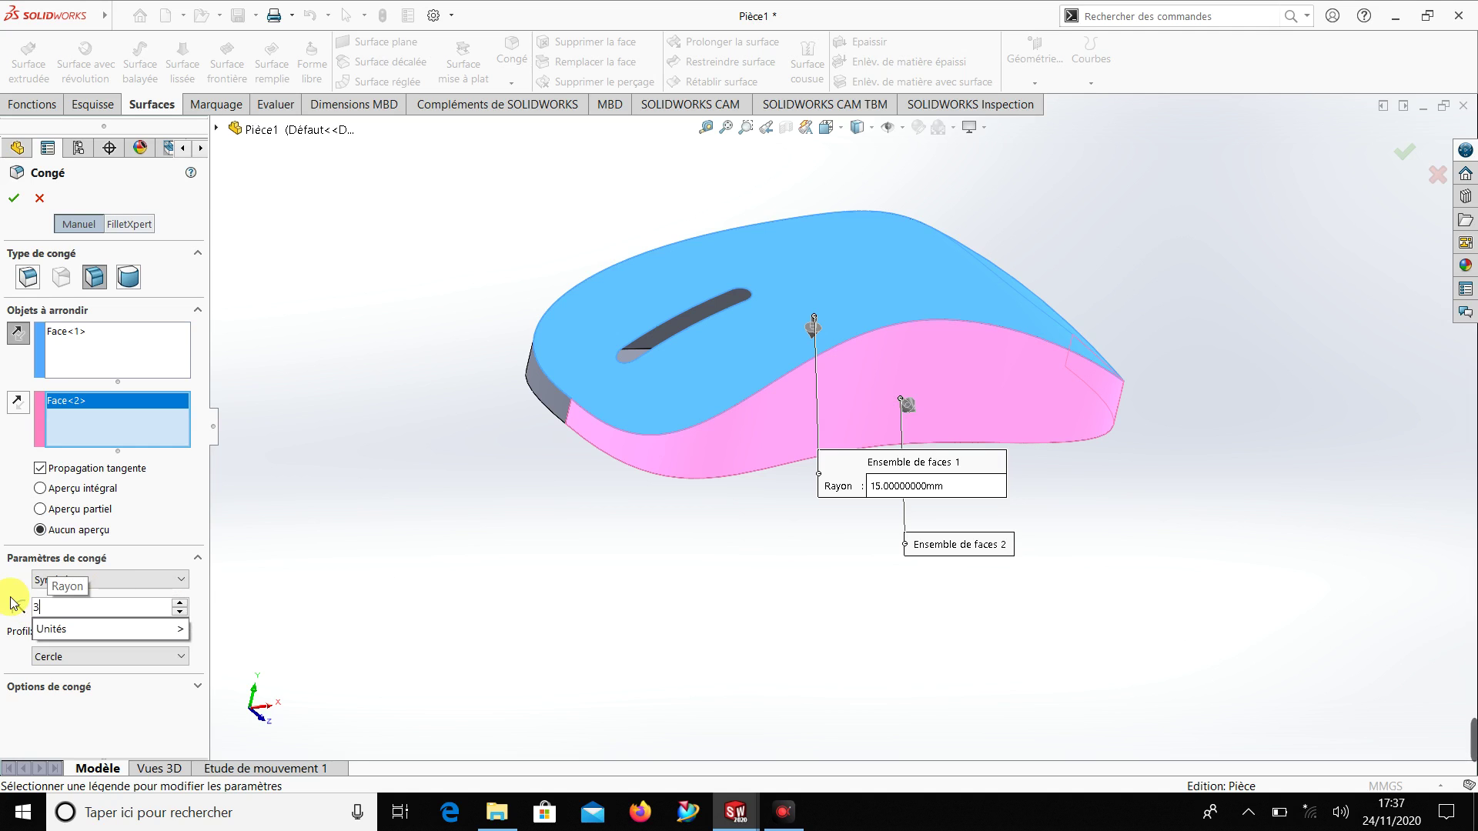
key(Return)
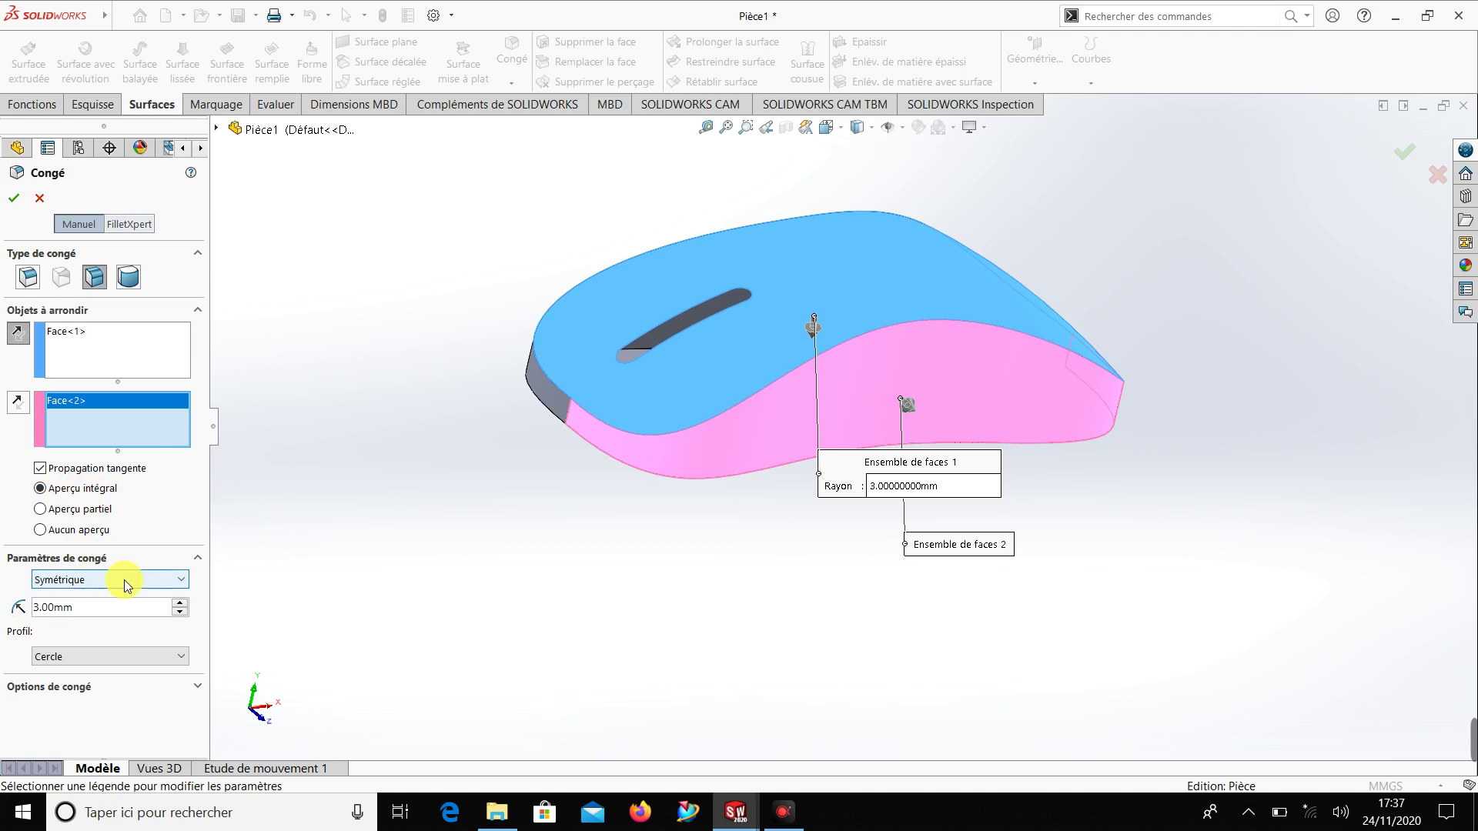
click(13, 200)
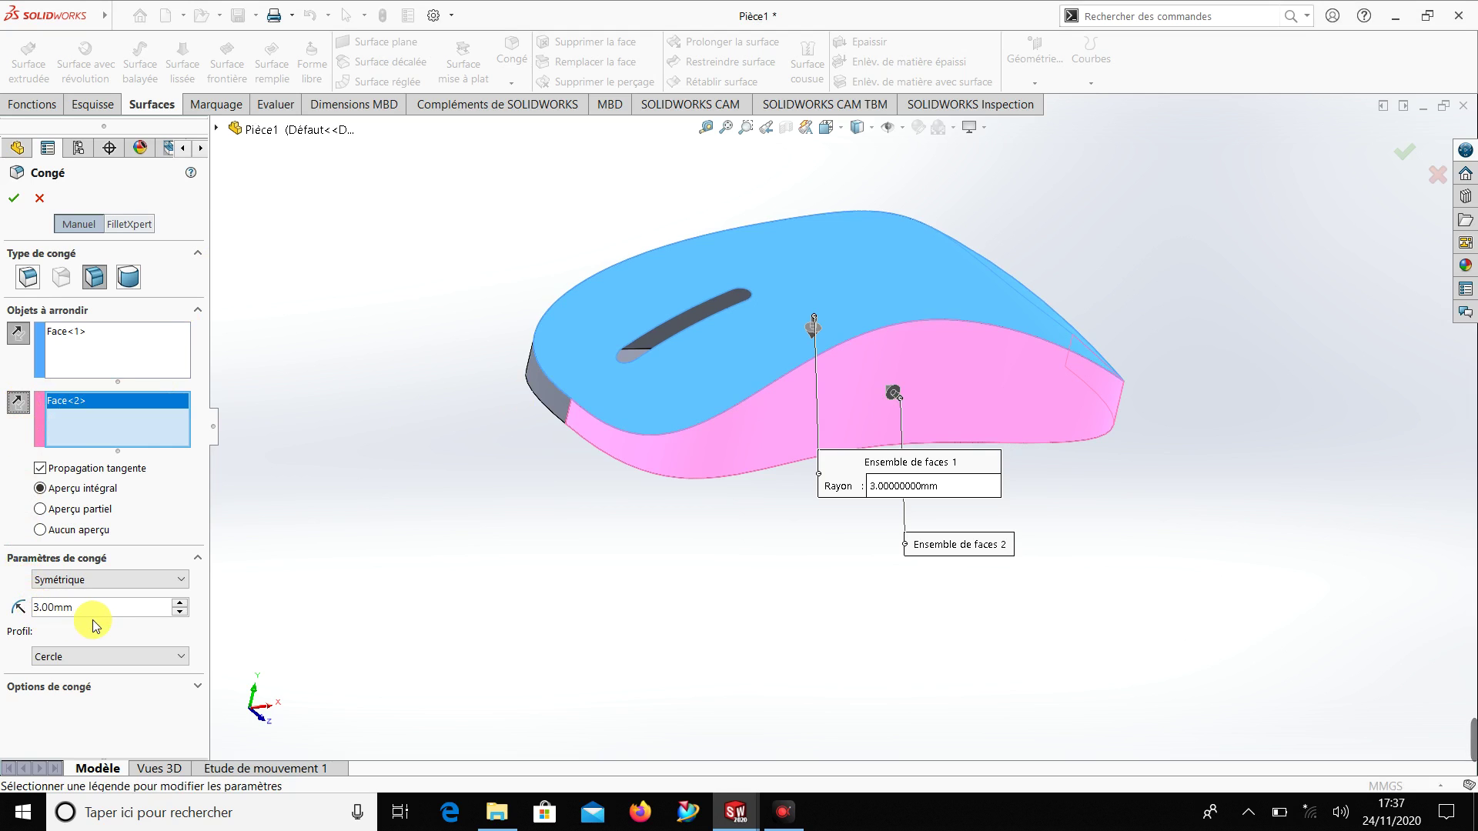
Retry the face fillet at 10 mm radius, also with the top face set's direction flipped
drag(85, 610, 15, 608)
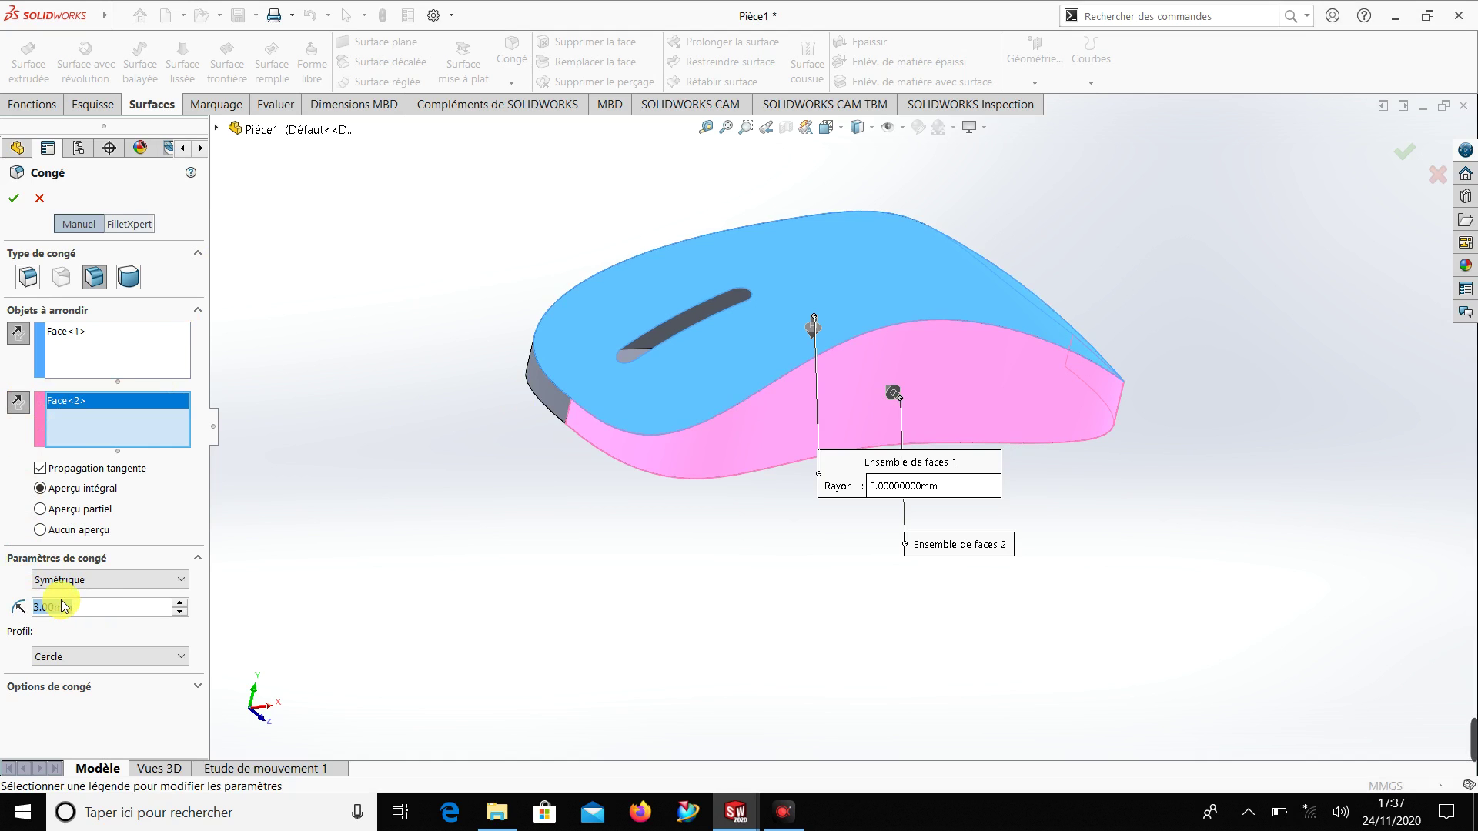
text(10)
key(Return)
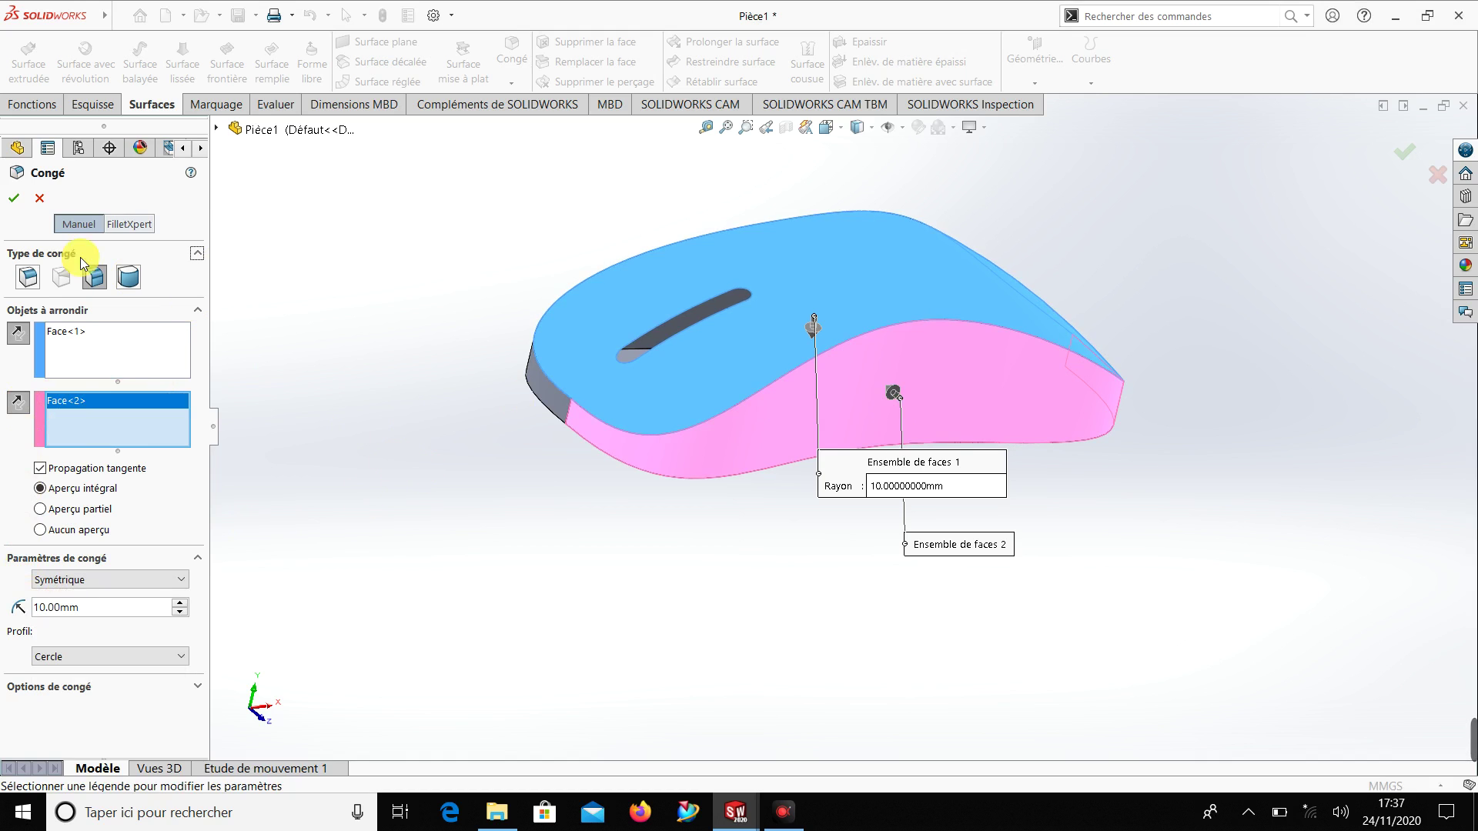
click(13, 199)
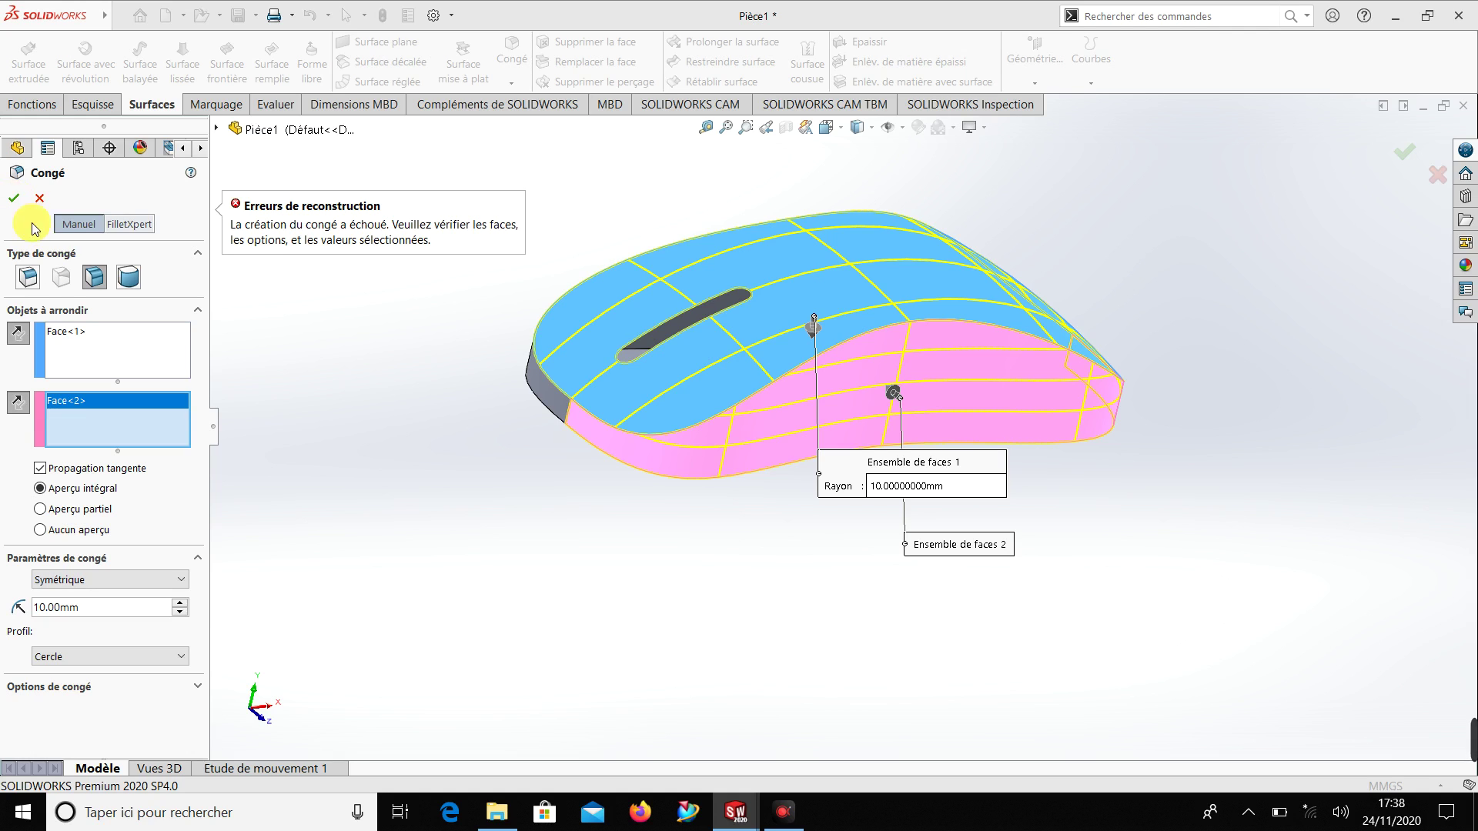
click(23, 334)
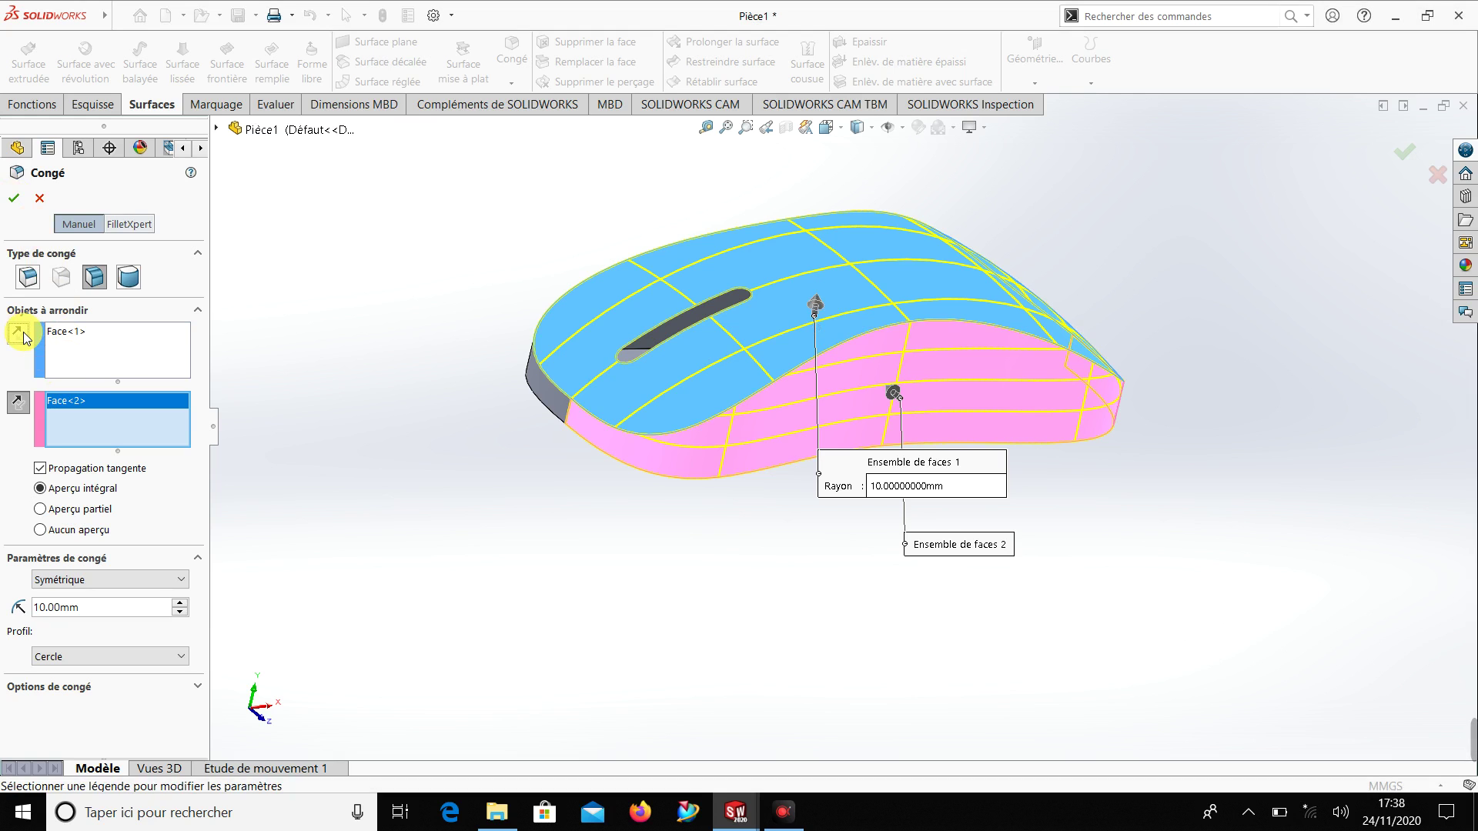
click(13, 207)
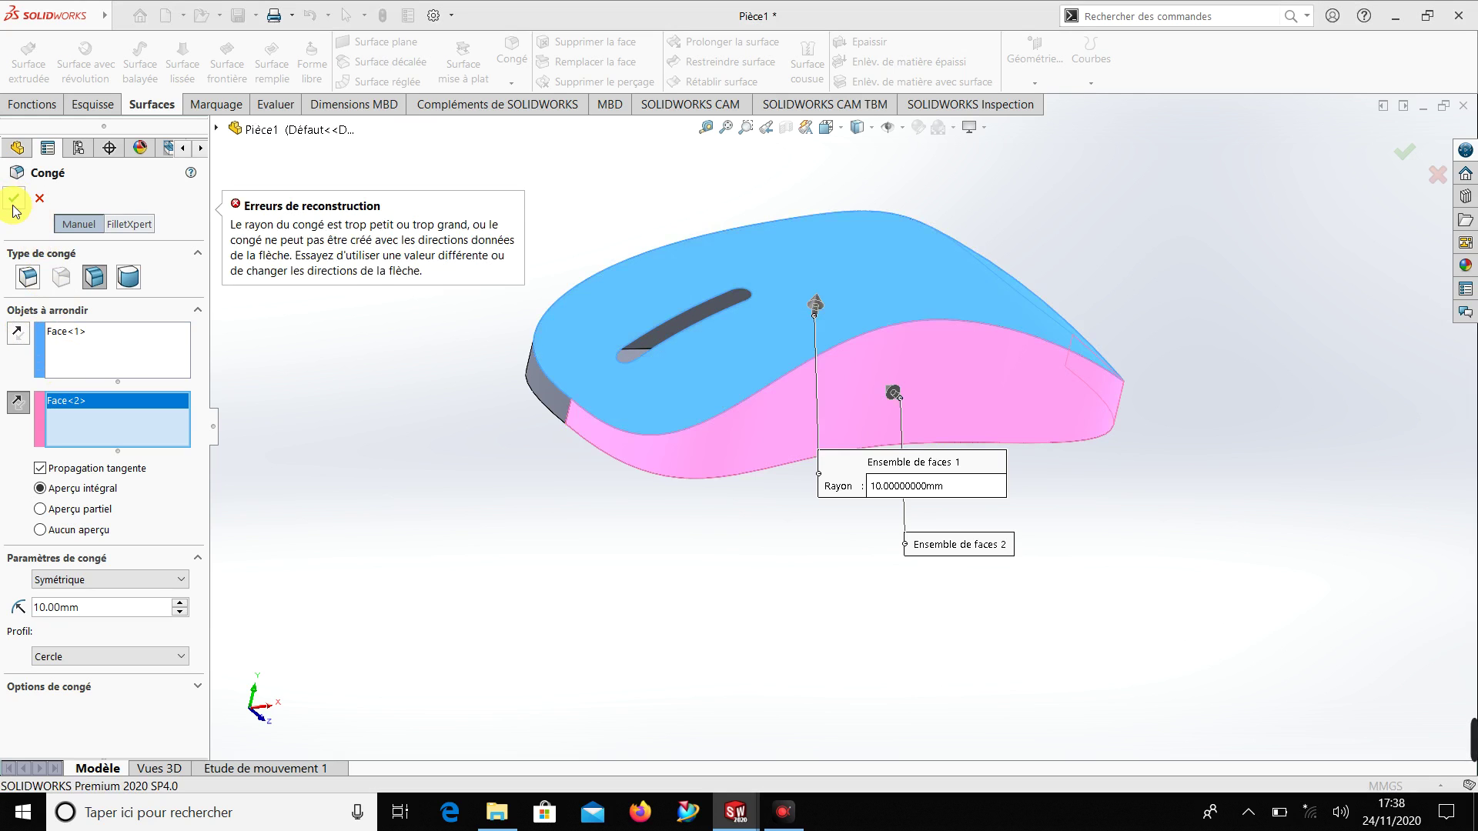
Retry at 3 mm with both face-set directions flipped, then cancel the failing fillet
click(84, 607)
drag(96, 608, 27, 608)
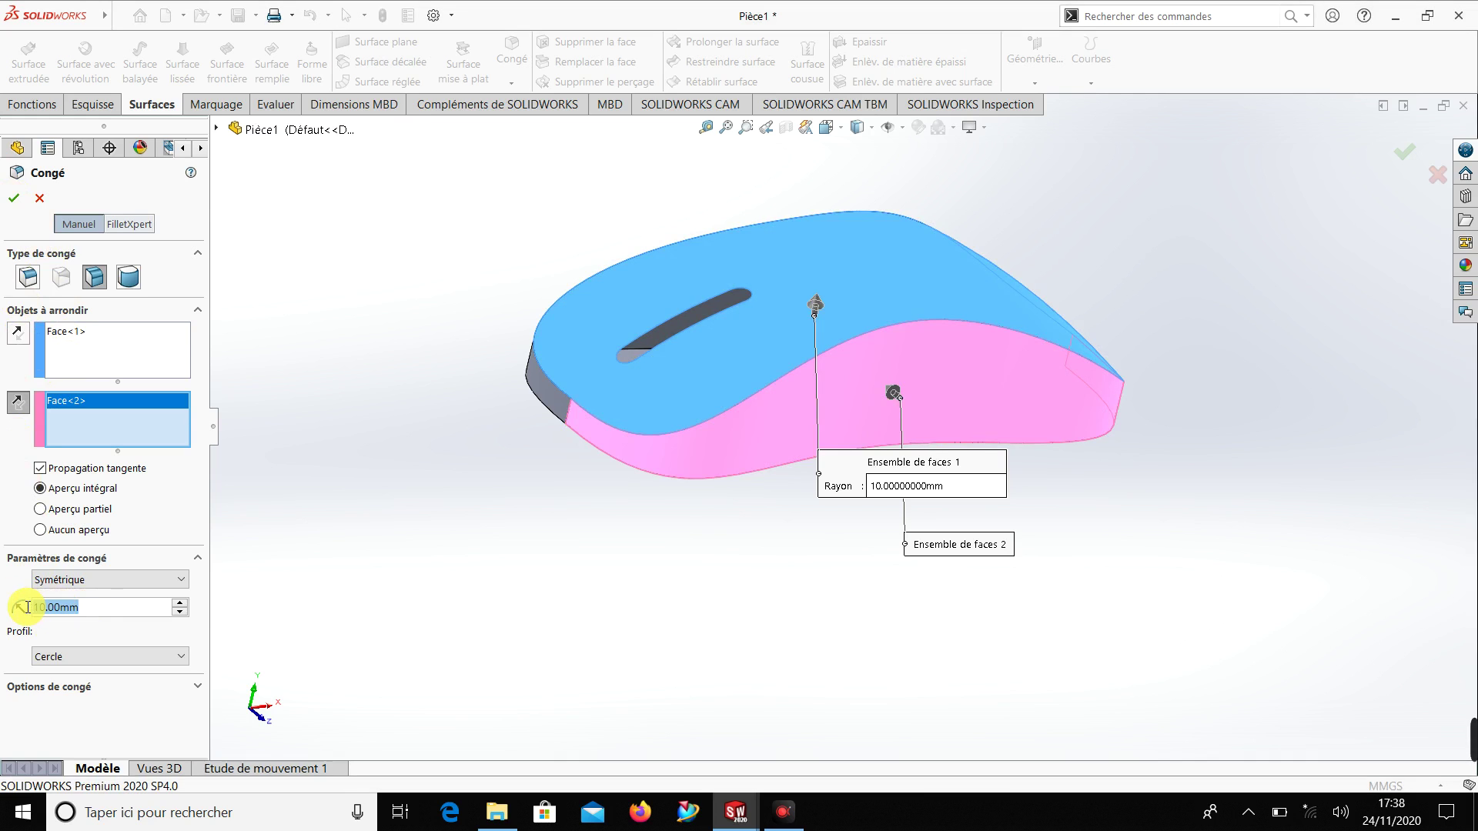
text(3)
key(Return)
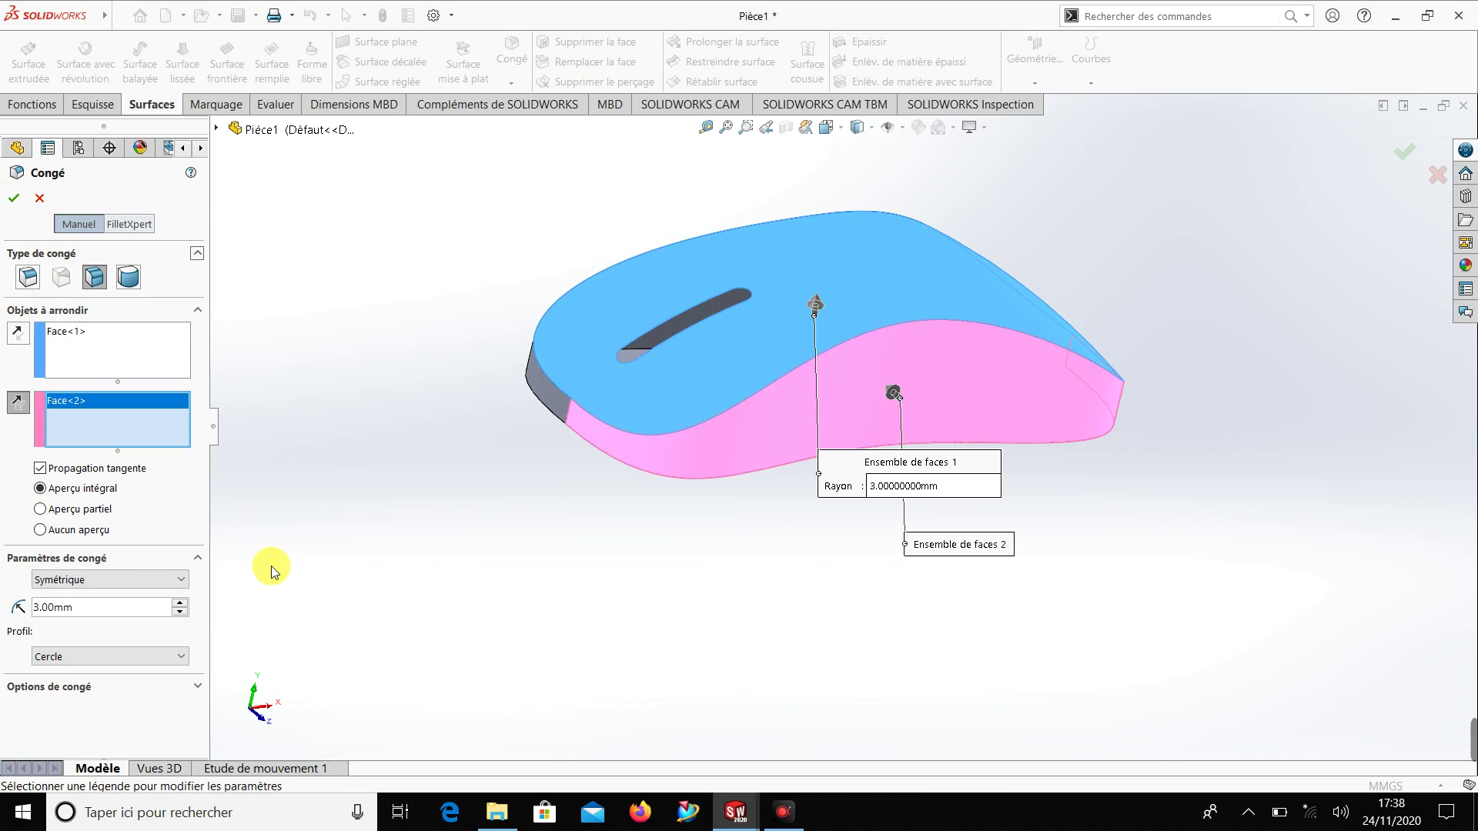
click(13, 198)
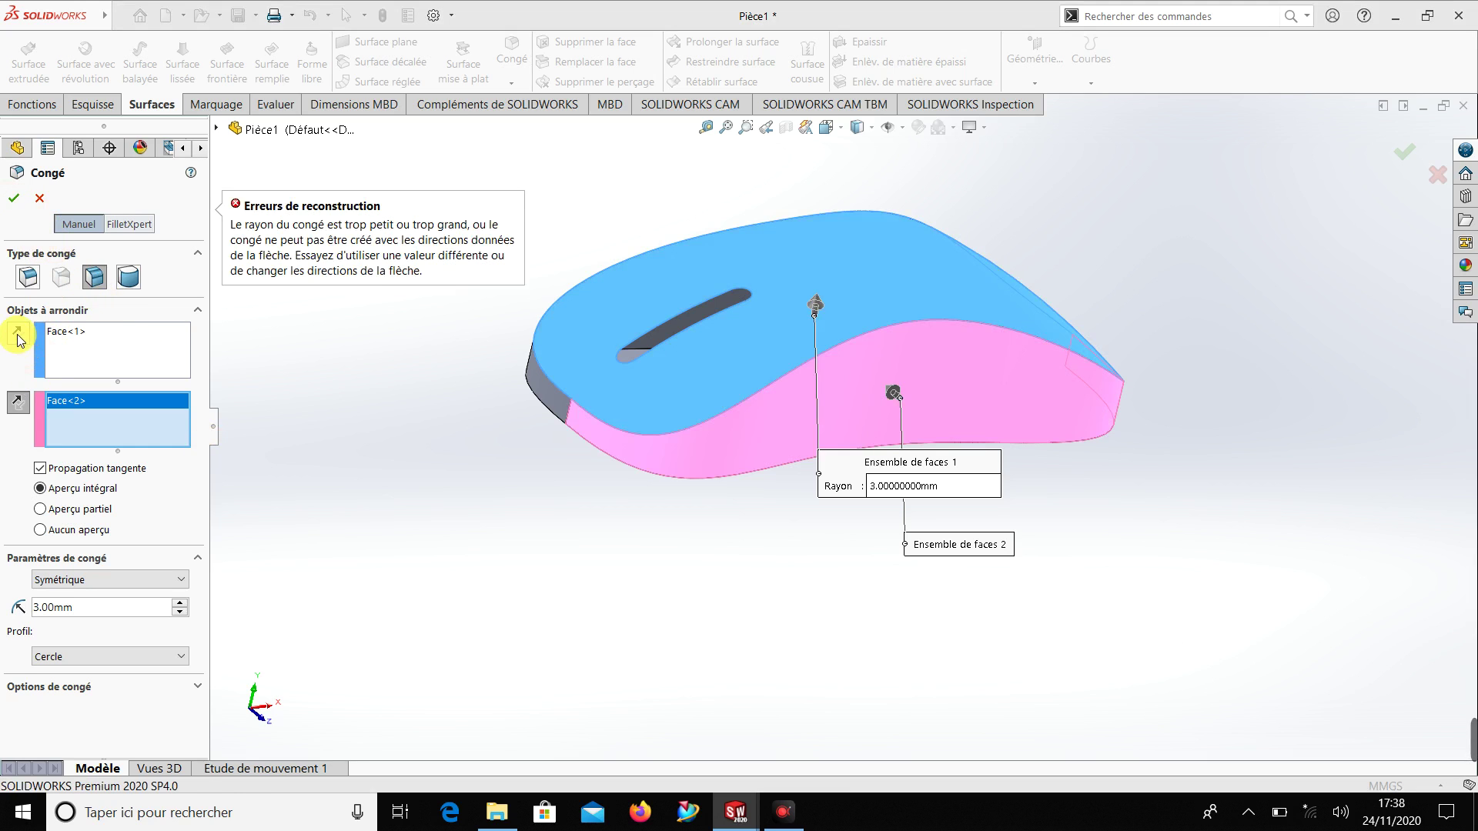
click(17, 335)
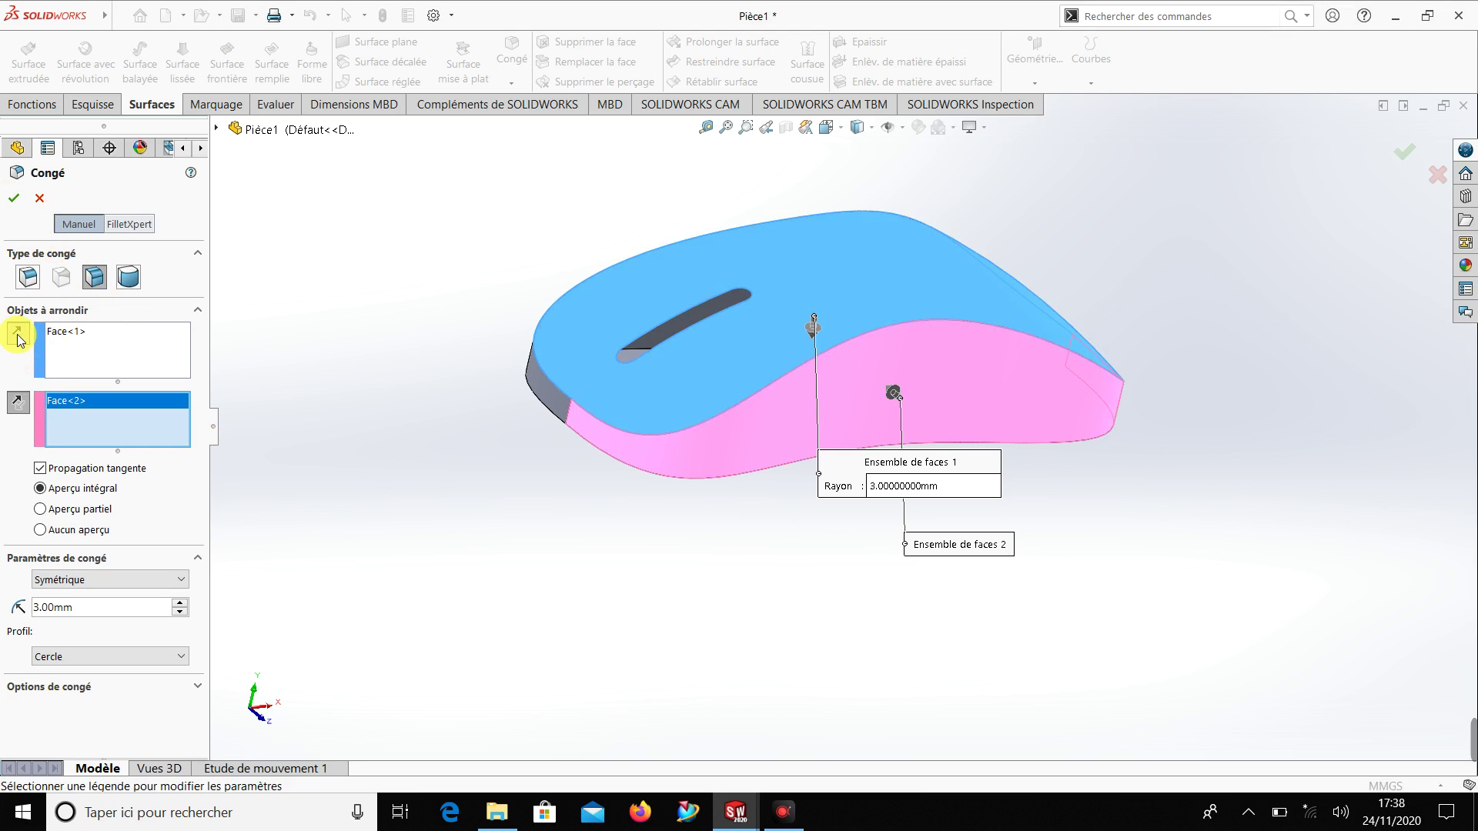
click(13, 198)
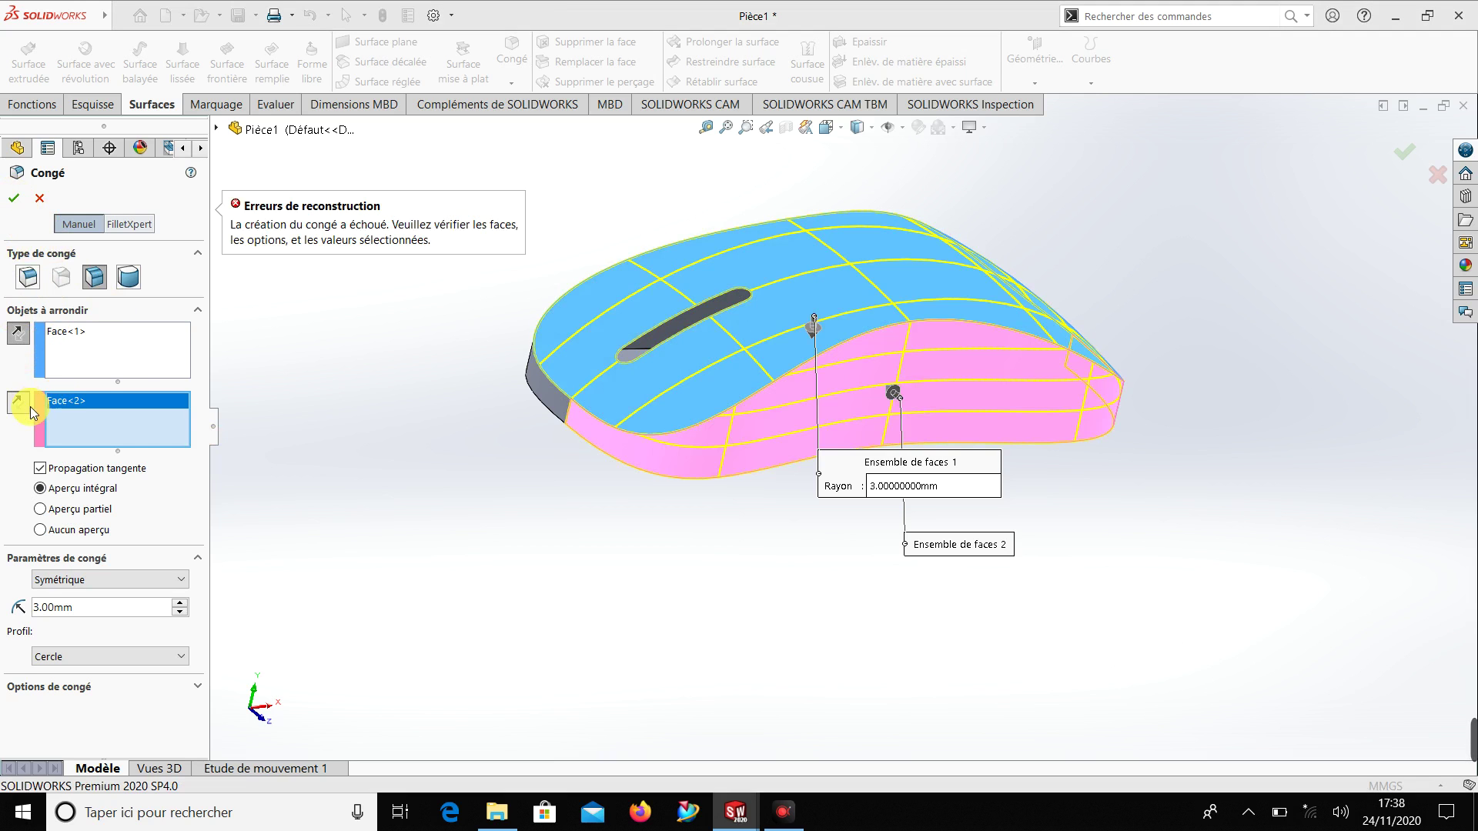
click(21, 403)
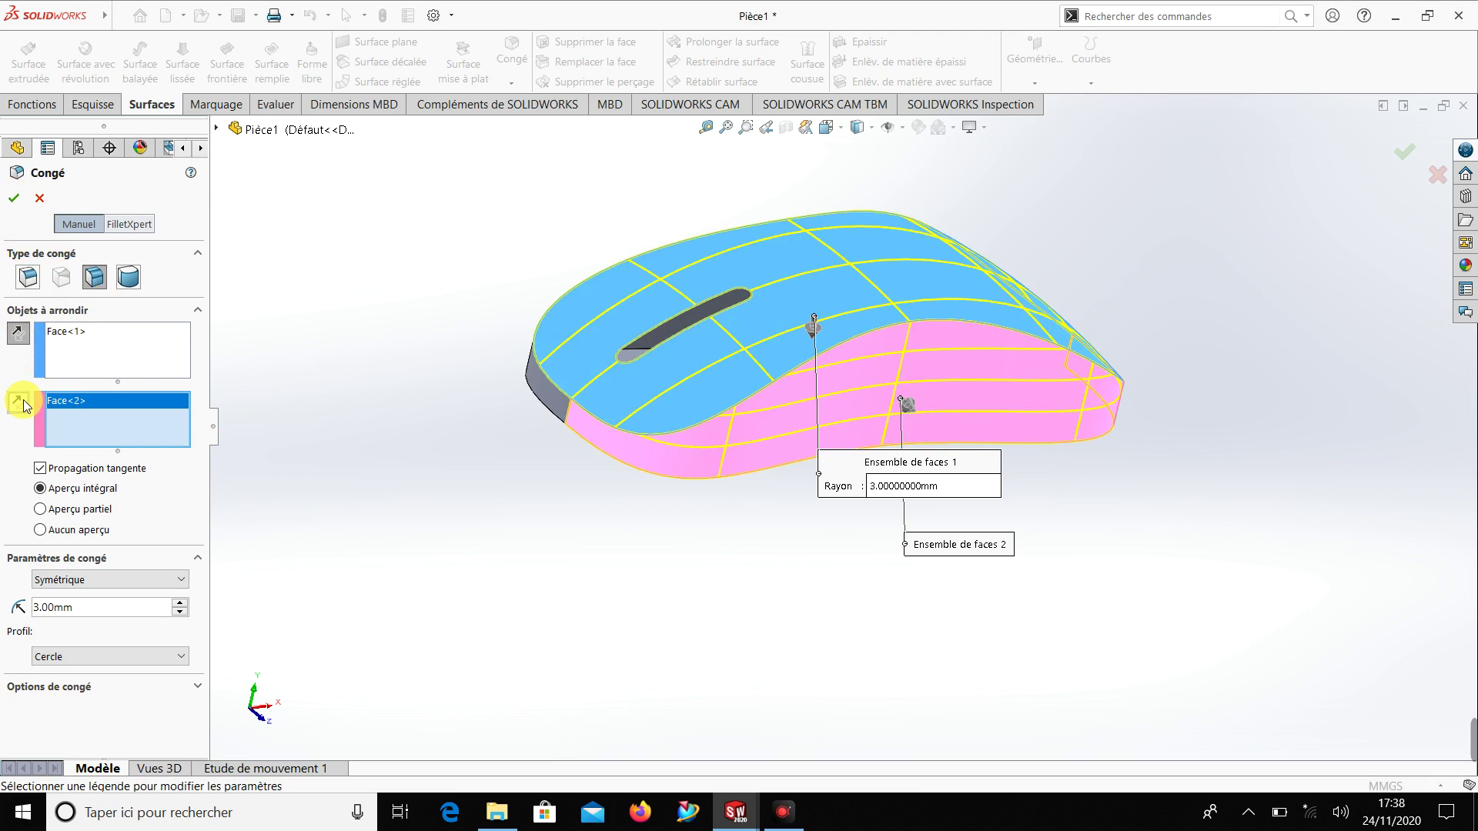
click(13, 197)
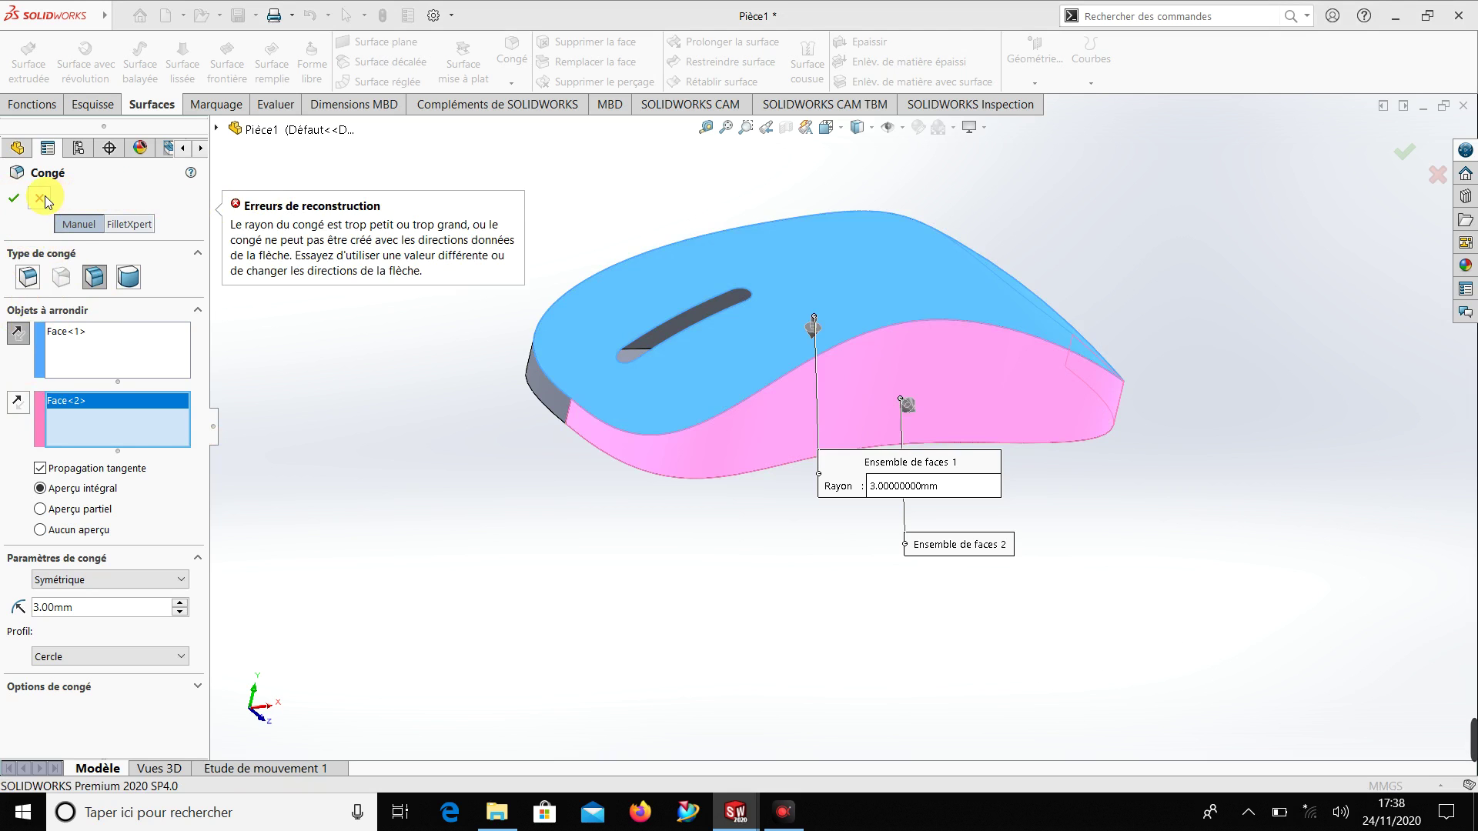
click(45, 198)
mouse_move(476, 510)
middle_down()
mouse_move(463, 556)
mouse_move(386, 555)
mouse_move(395, 610)
mouse_move(386, 334)
mouse_move(406, 497)
mouse_move(403, 445)
middle_up()
Fillet the edges of the mouse's bottom face with a 3 mm constant-size fillet (Congé8)
click(512, 58)
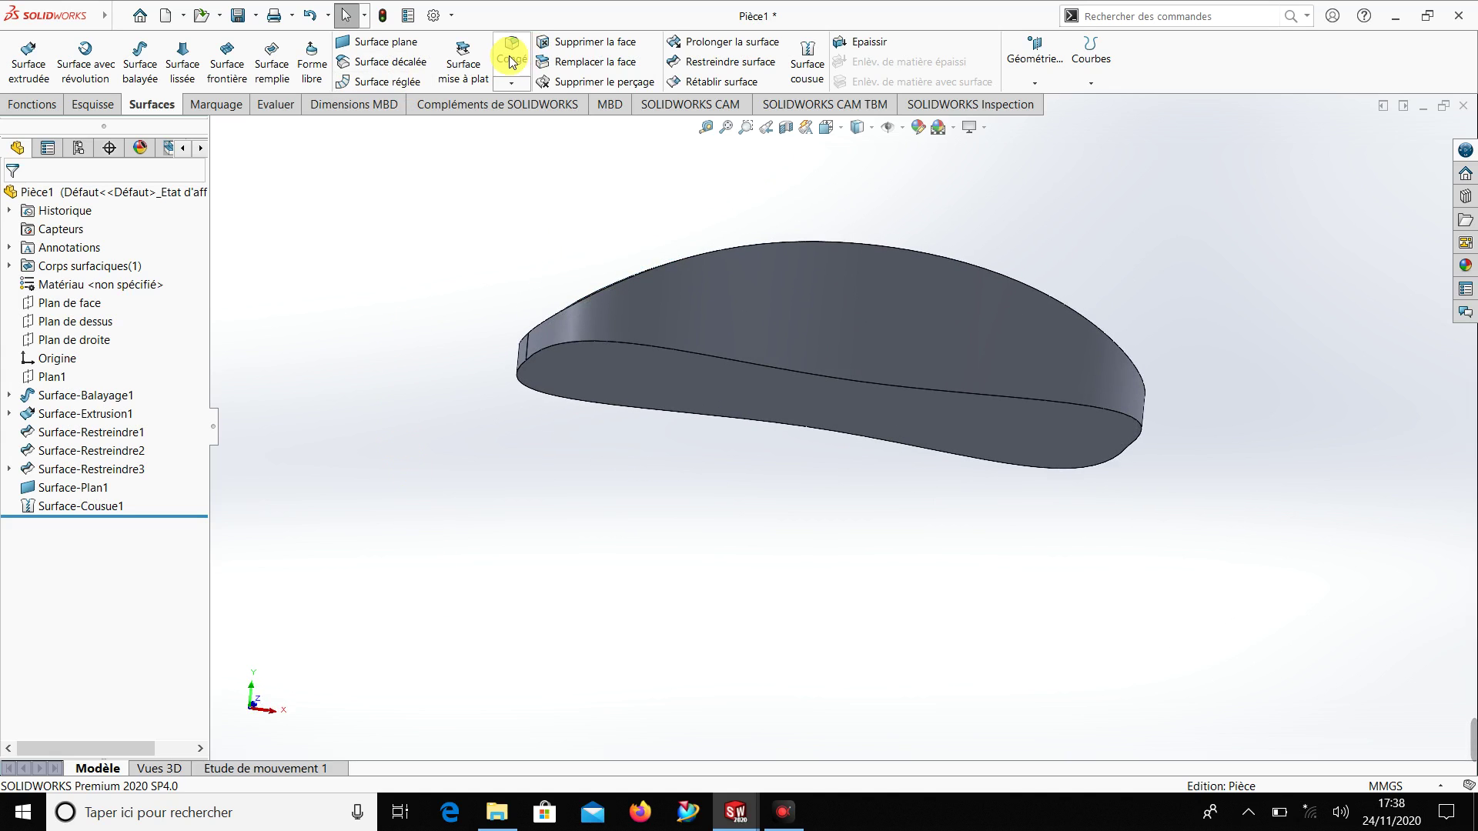
click(676, 350)
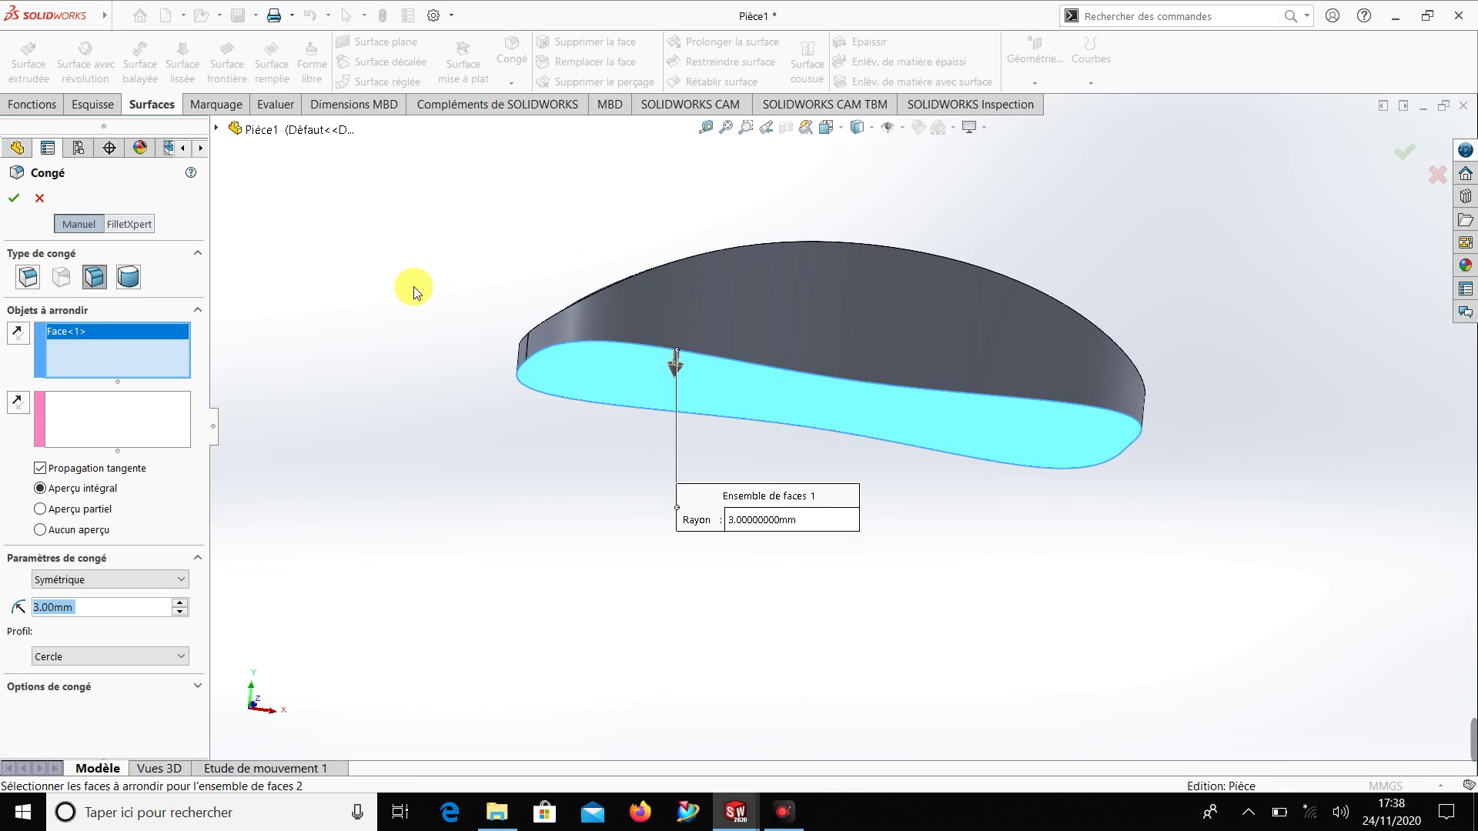
click(28, 277)
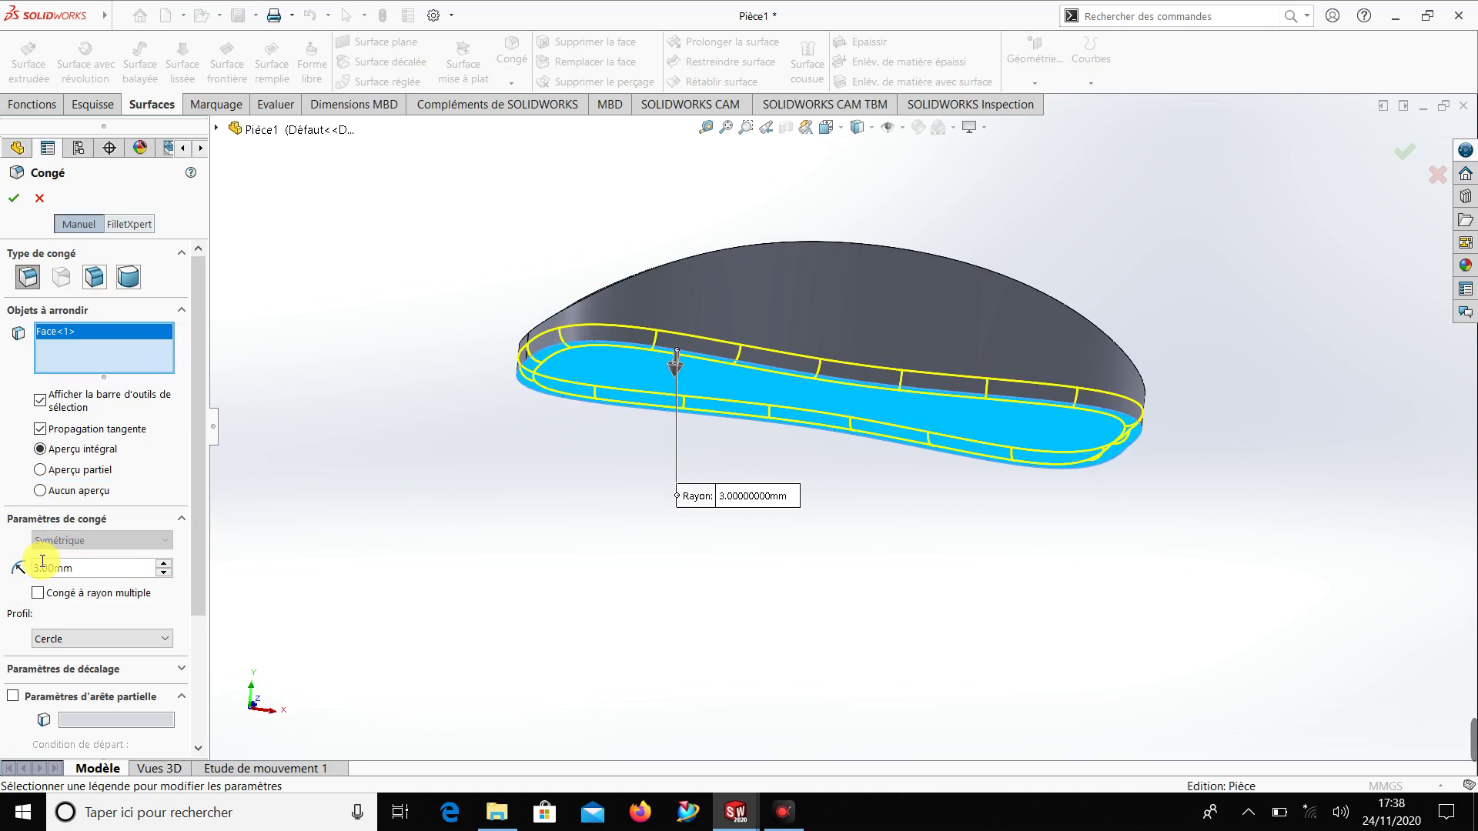
click(11, 204)
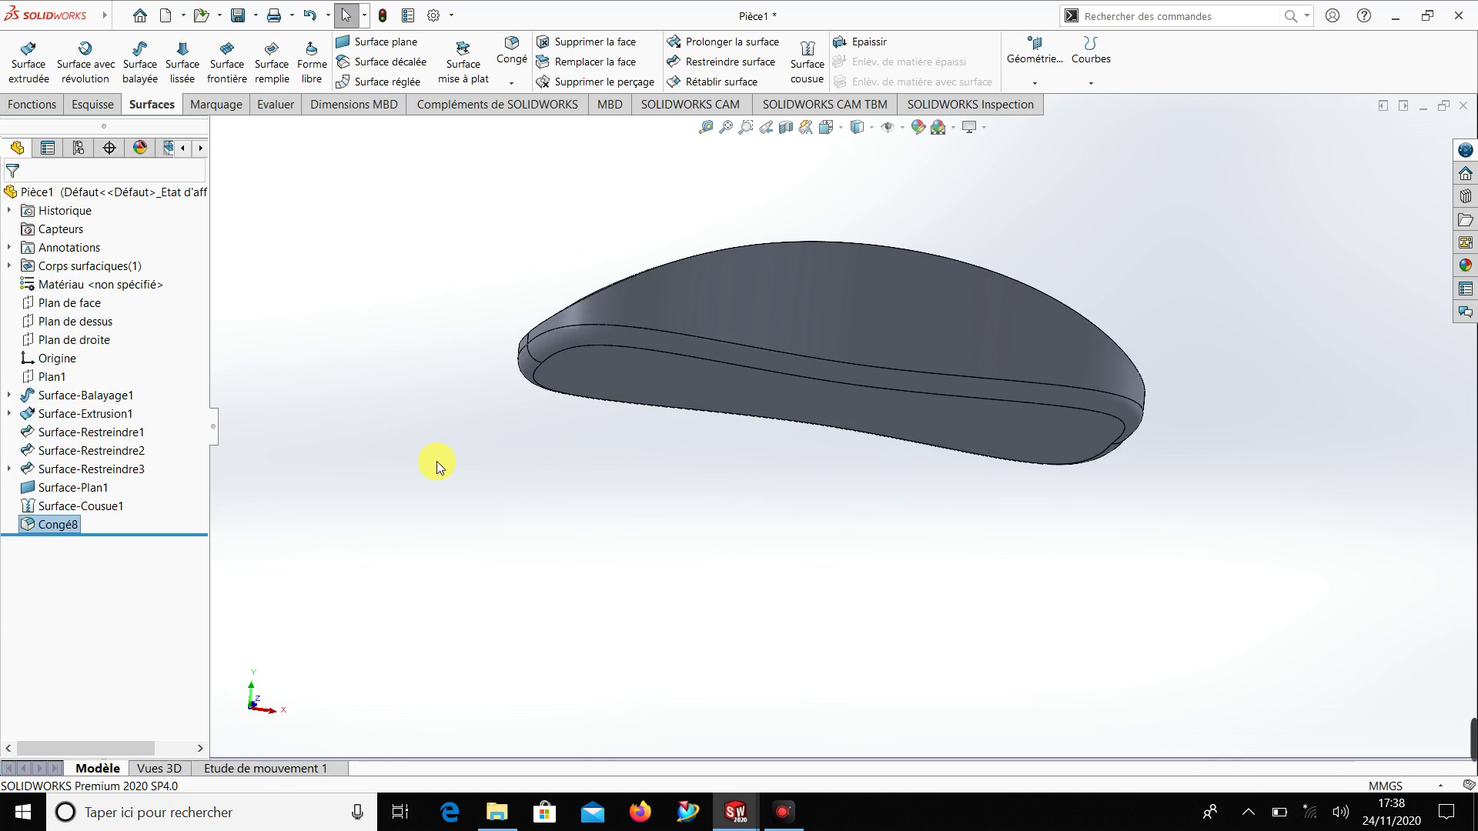
middle_drag(422, 496, 456, 644)
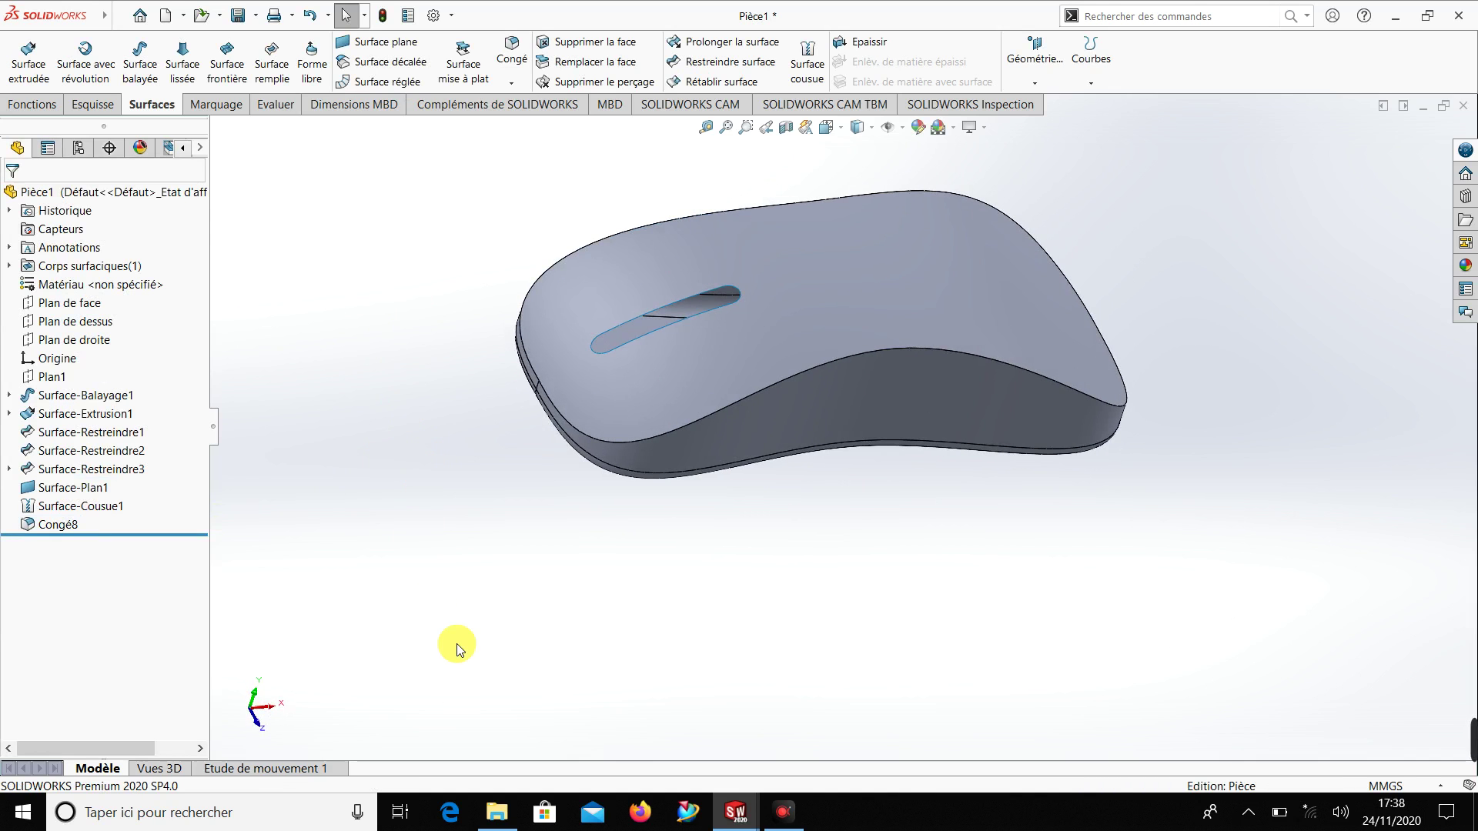
Attempt a 3 mm fillet on the edge where the mouse's top meets its sides
click(785, 820)
click(785, 821)
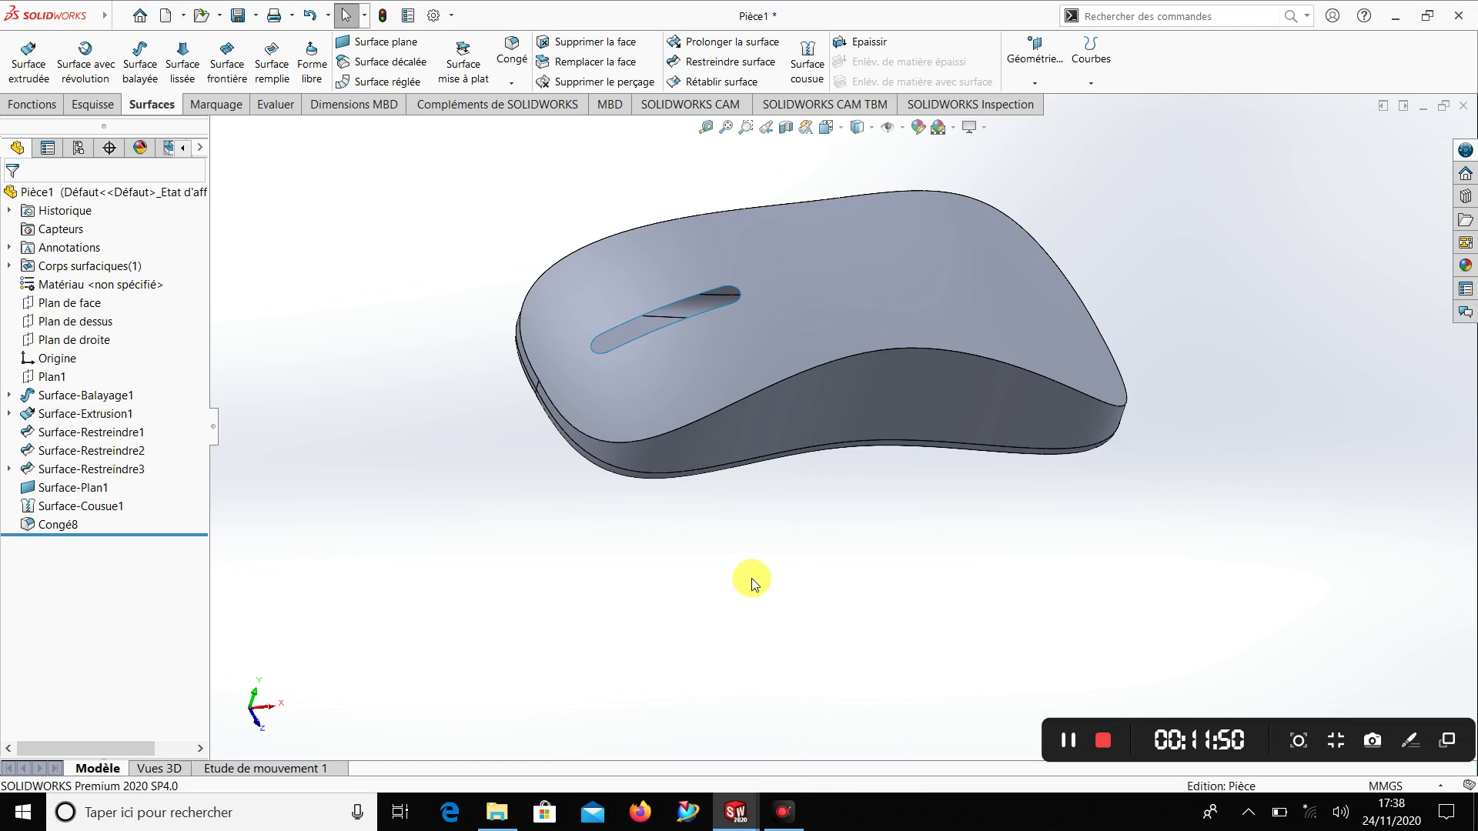
middle_drag(752, 579, 765, 618)
click(345, 16)
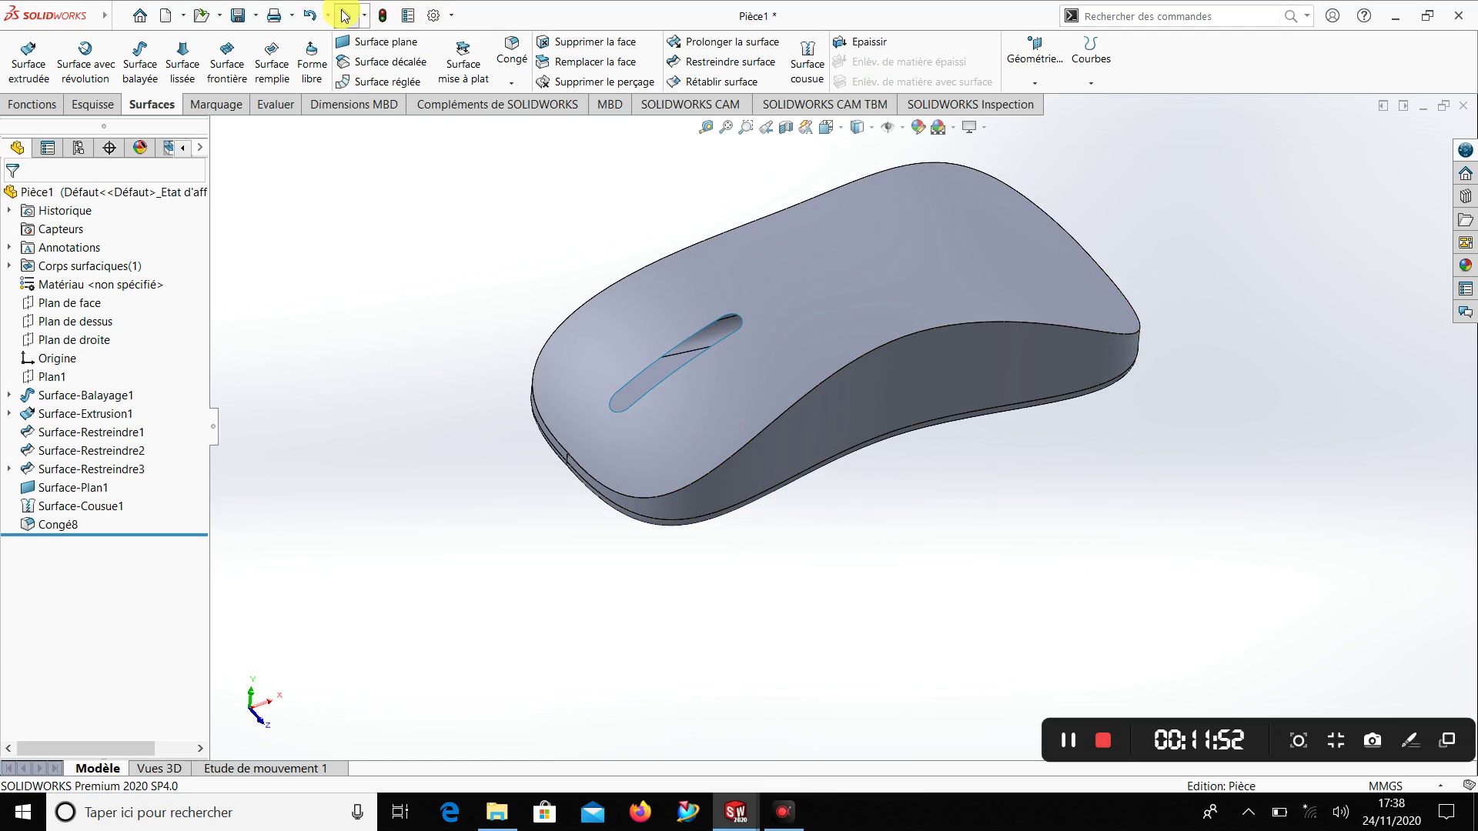
click(506, 60)
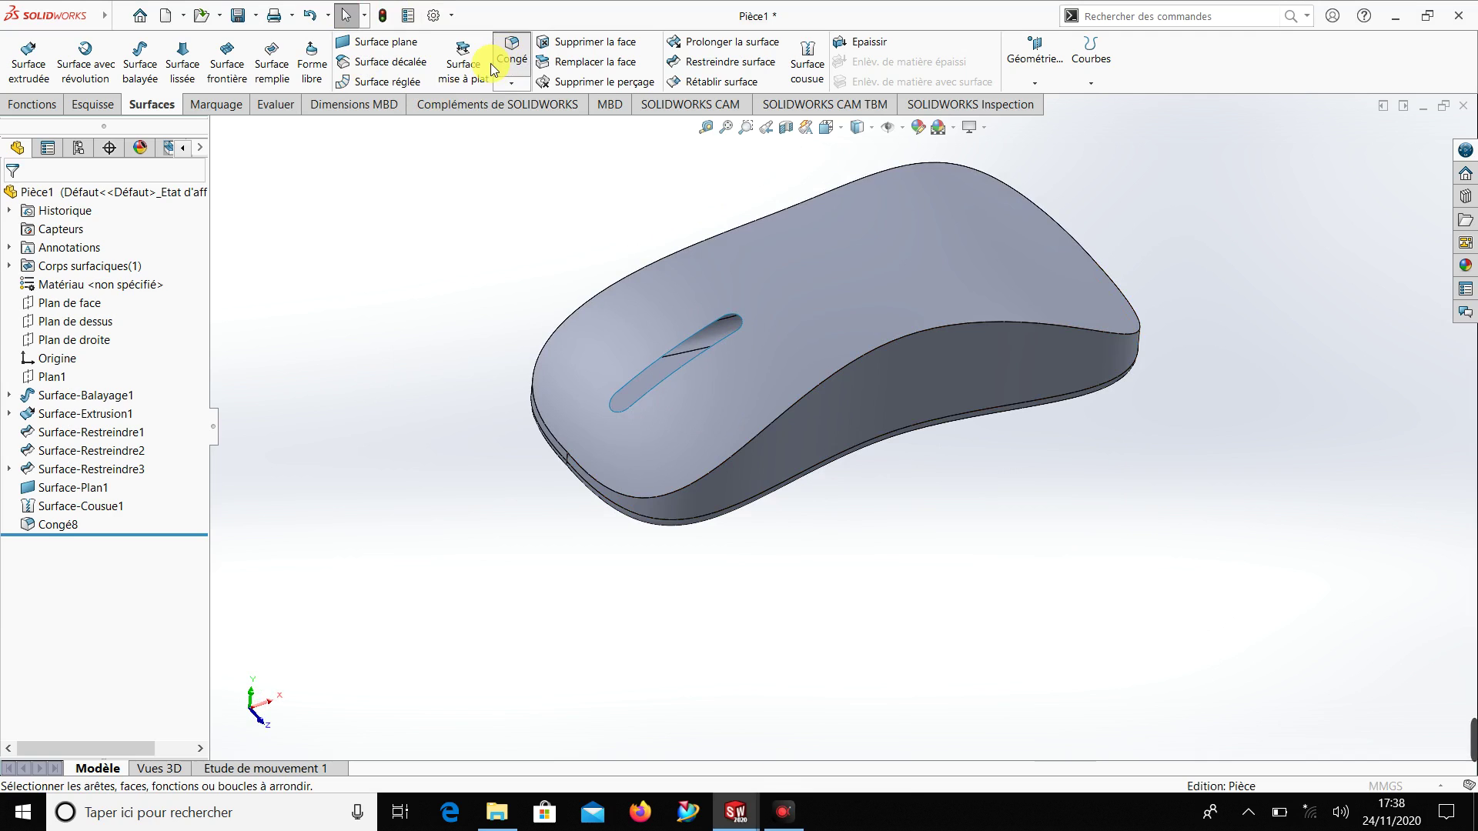
click(824, 381)
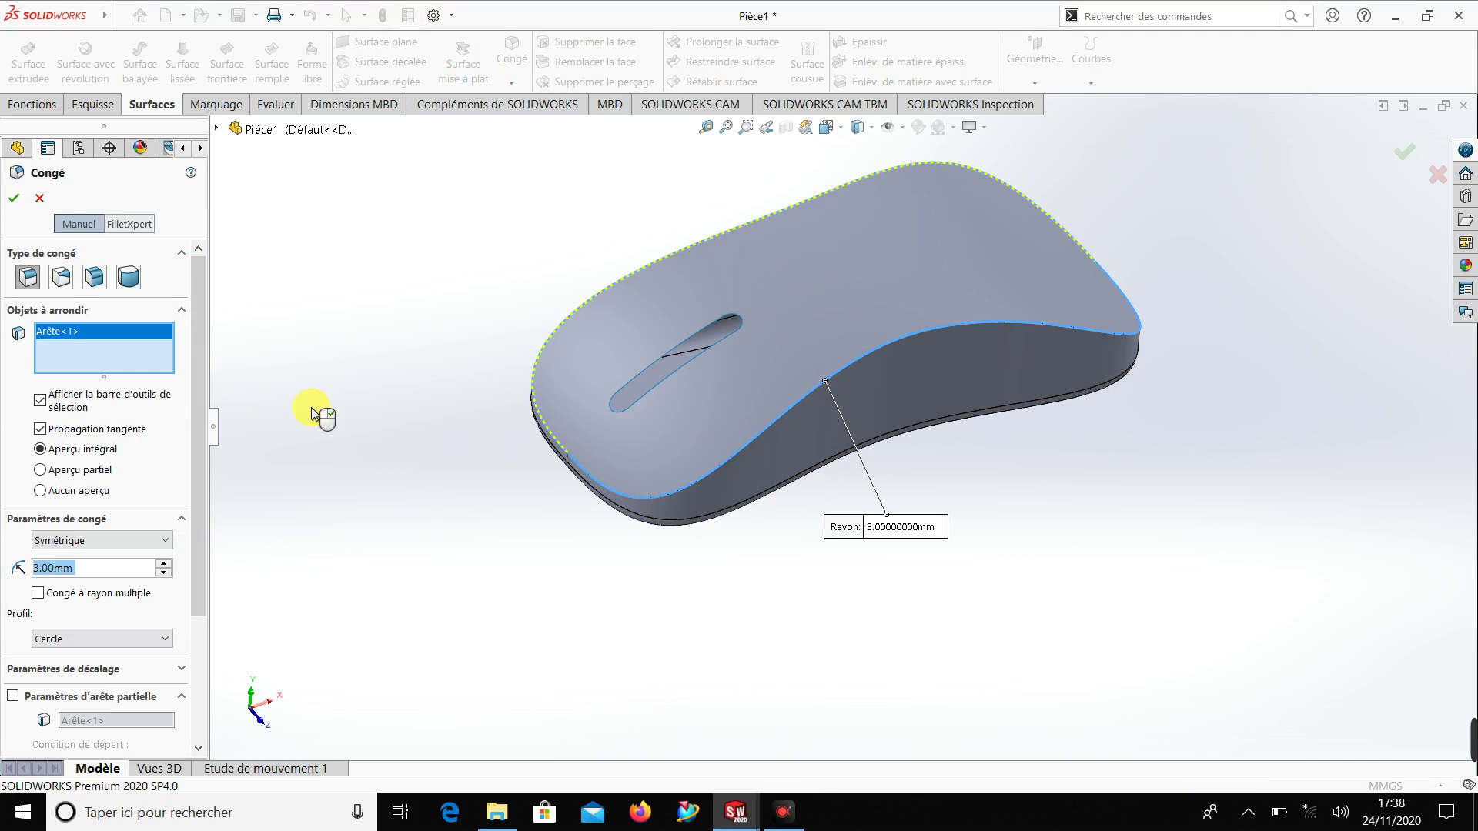
click(15, 199)
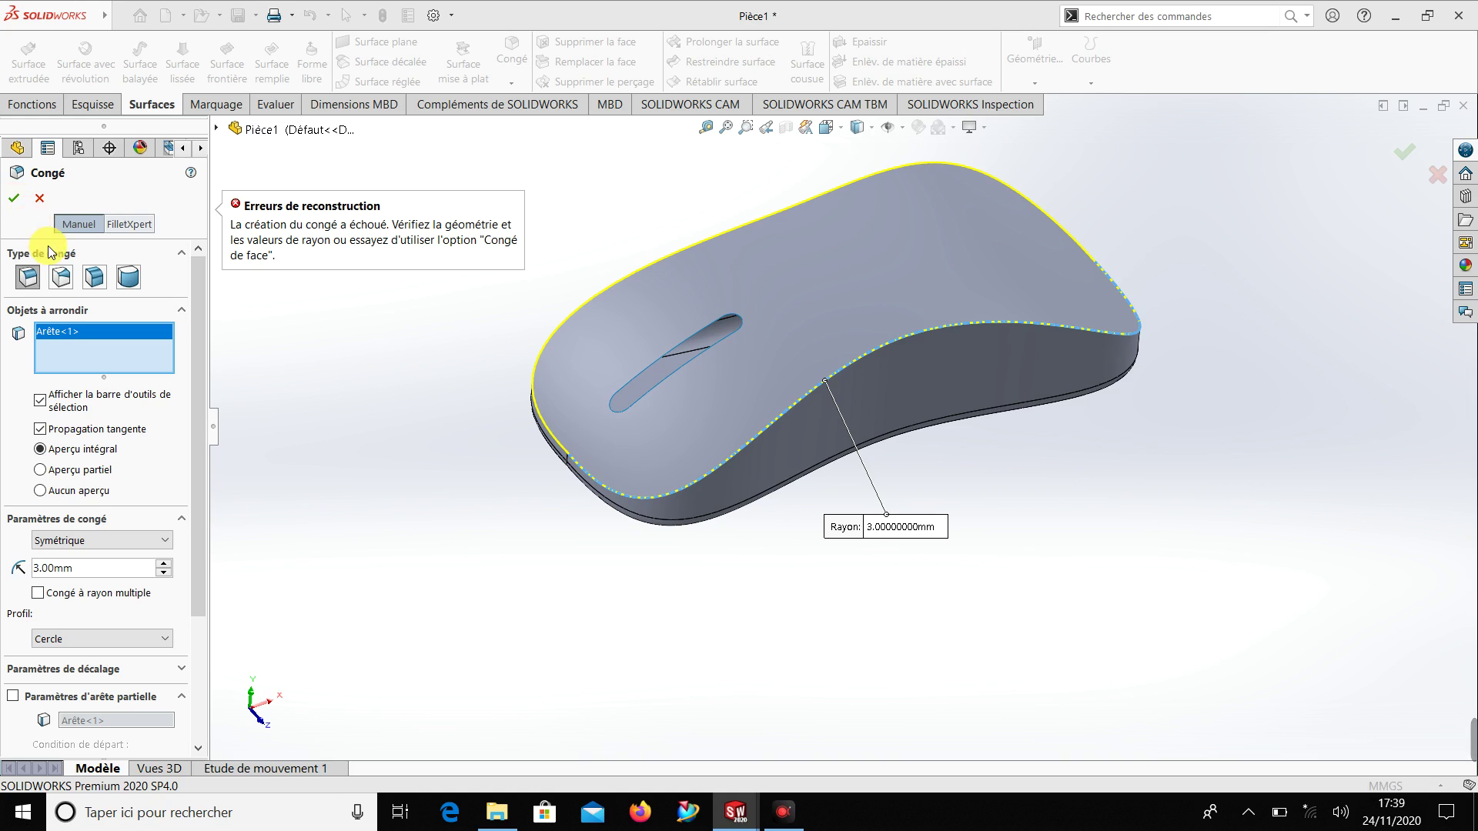
Cancel the failing 3 mm fillet, then orbit and zoom to view the mouse from other angles
click(43, 198)
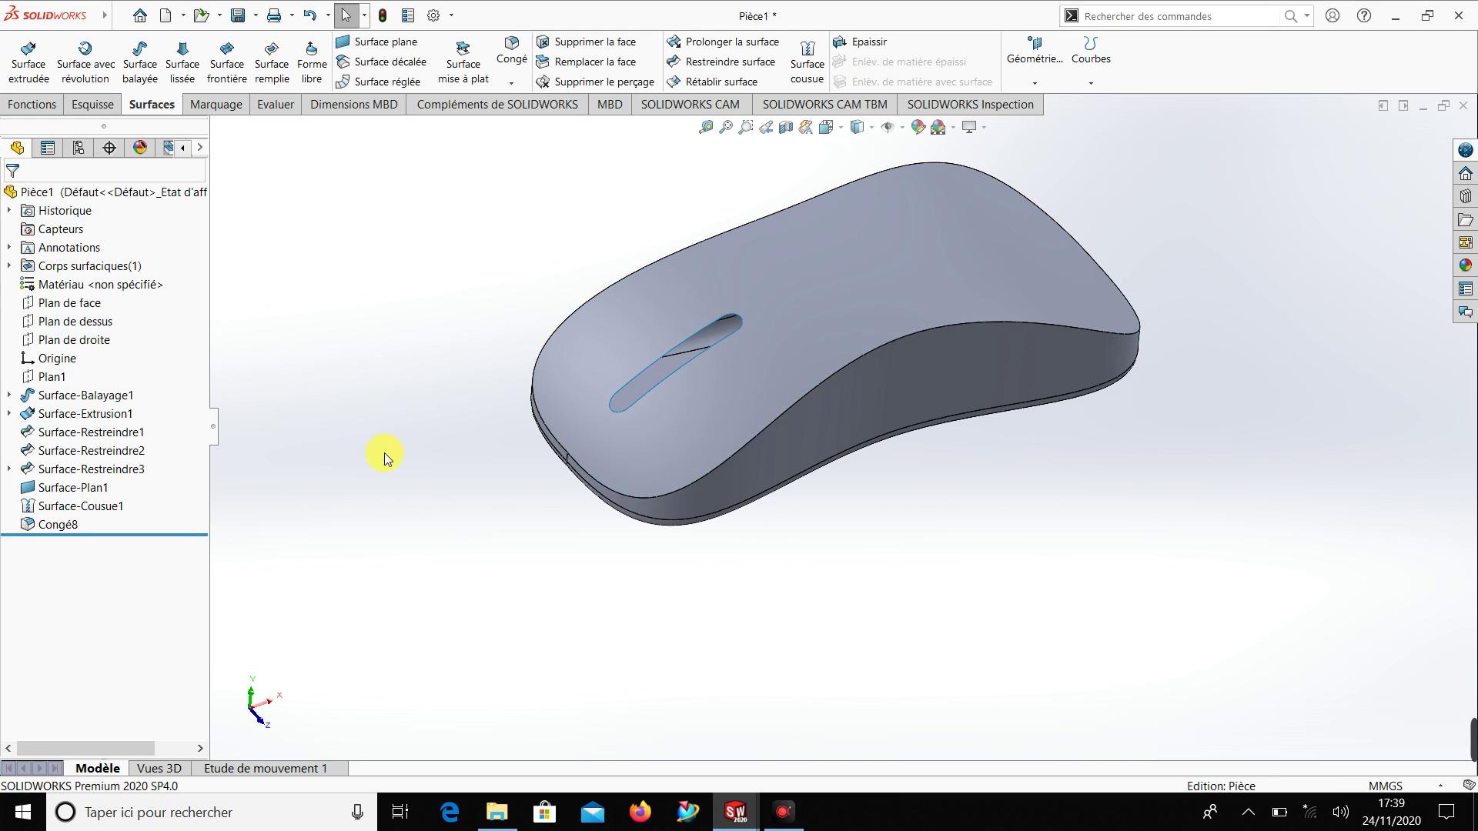
mouse_move(385, 453)
middle_down()
mouse_move(494, 553)
mouse_move(373, 409)
mouse_move(346, 445)
mouse_move(382, 537)
mouse_move(392, 459)
mouse_move(316, 241)
mouse_move(354, 458)
mouse_move(410, 530)
middle_up()
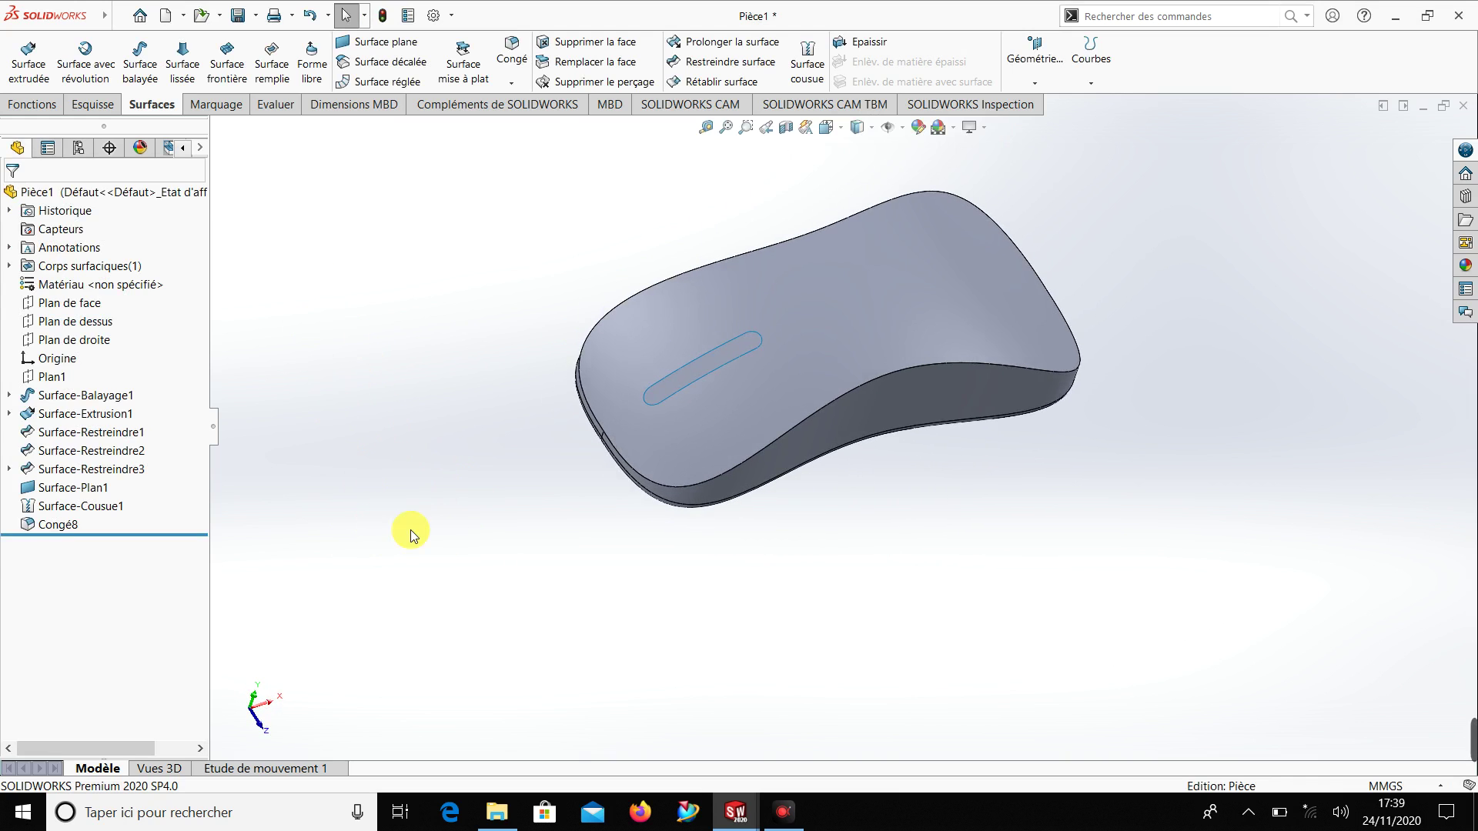
scroll(904, 313, down, 3)
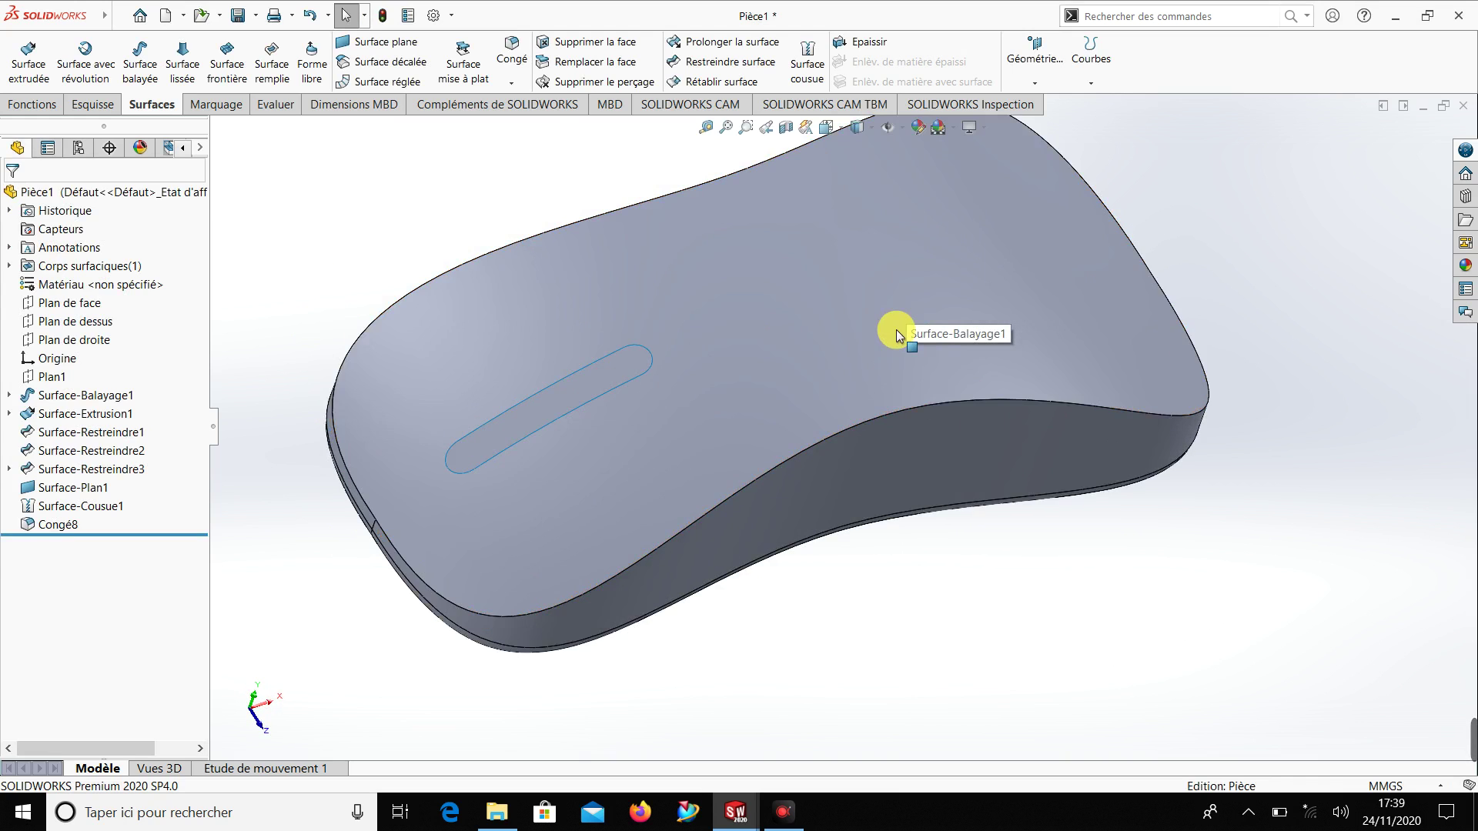
scroll(1019, 468, up, 3)
mouse_move(944, 409)
middle_down()
mouse_move(1013, 343)
mouse_move(960, 445)
mouse_move(1056, 392)
mouse_move(963, 393)
middle_up()
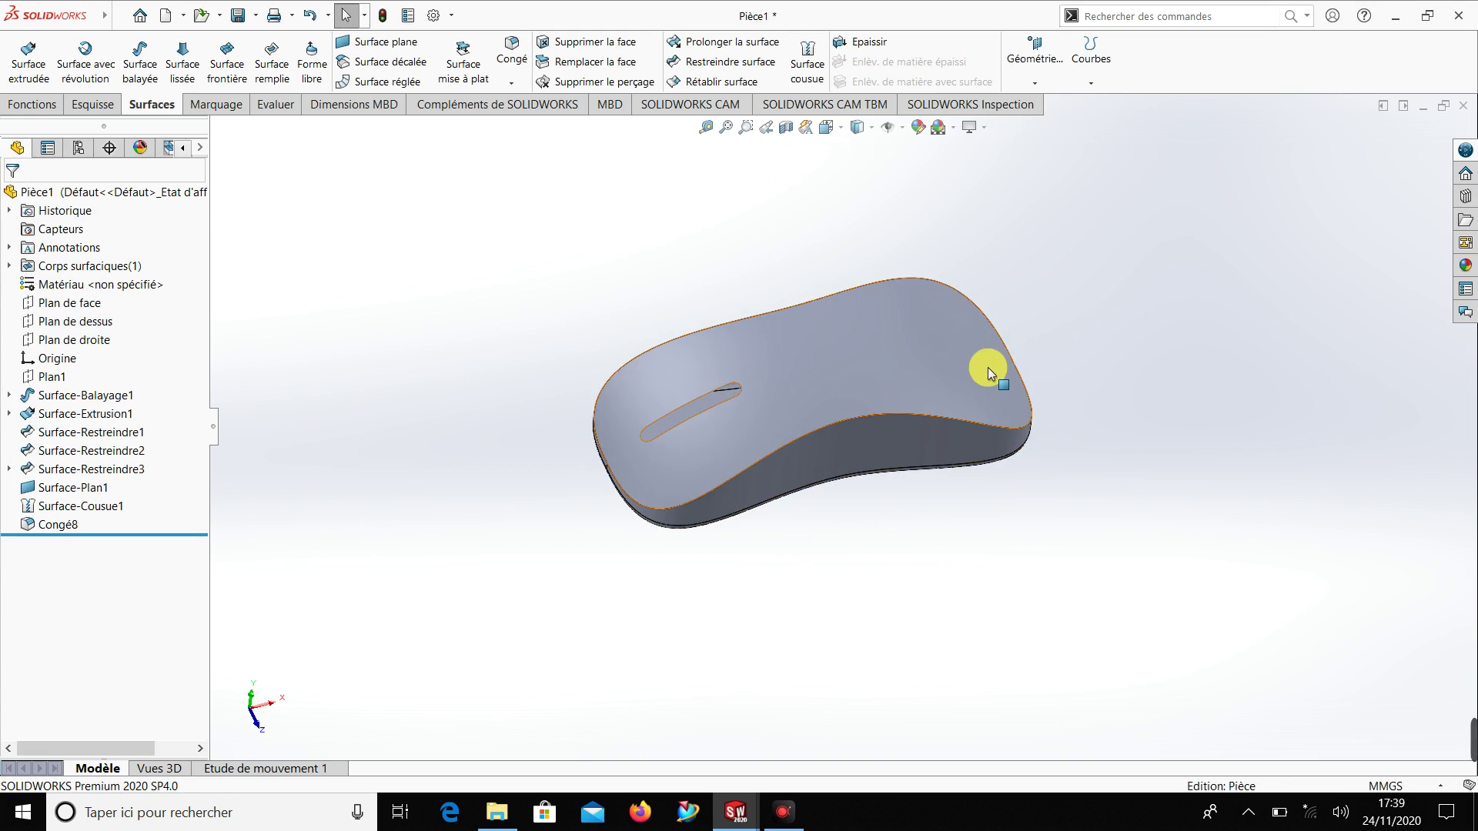
Thicken the Congé8 surface 0.50 mm to both sides, creating the Epaissir1 solid
click(877, 48)
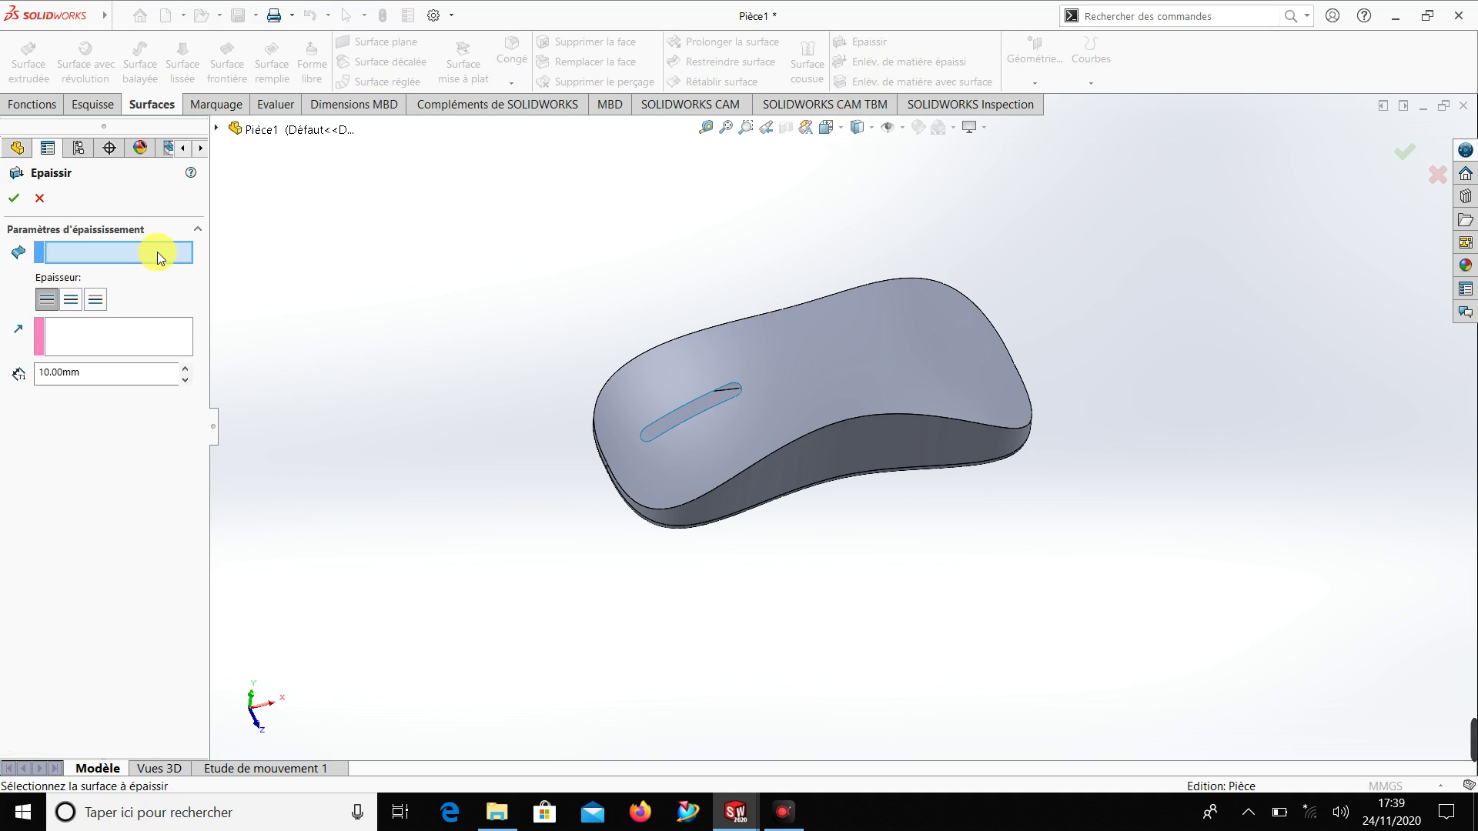
click(824, 381)
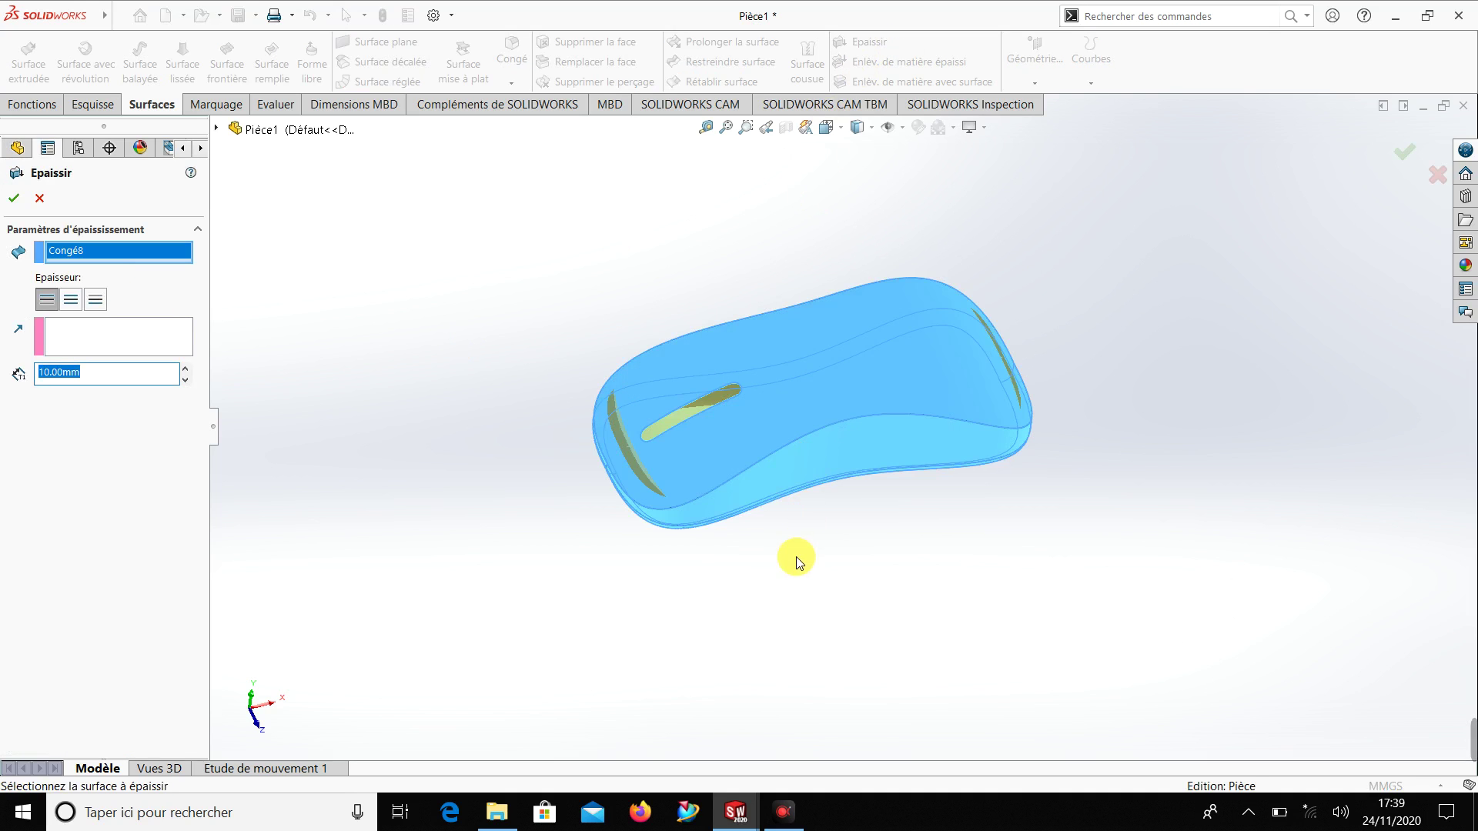
middle_drag(796, 557, 870, 297)
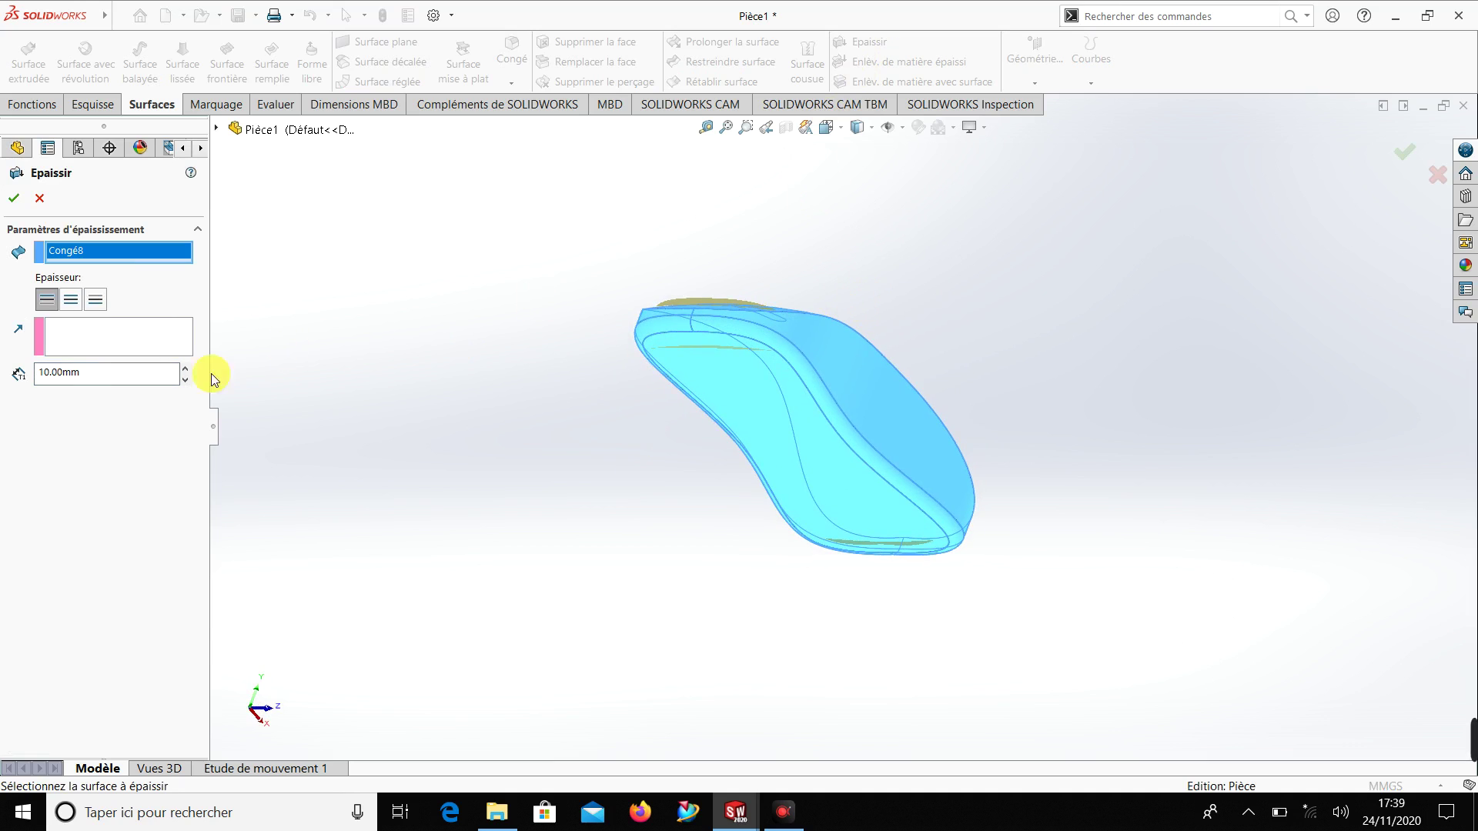
click(71, 301)
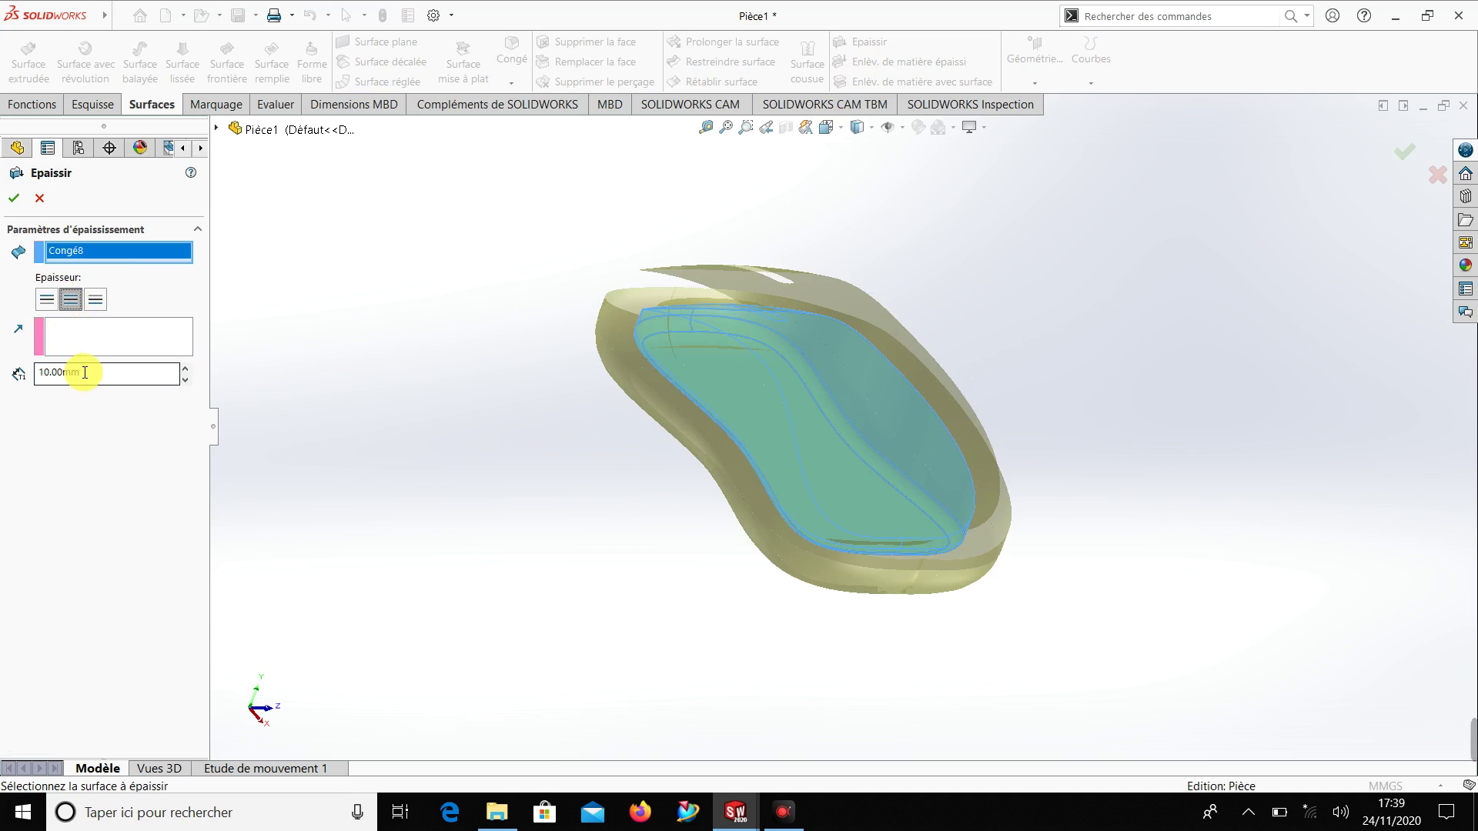
drag(84, 373, 49, 372)
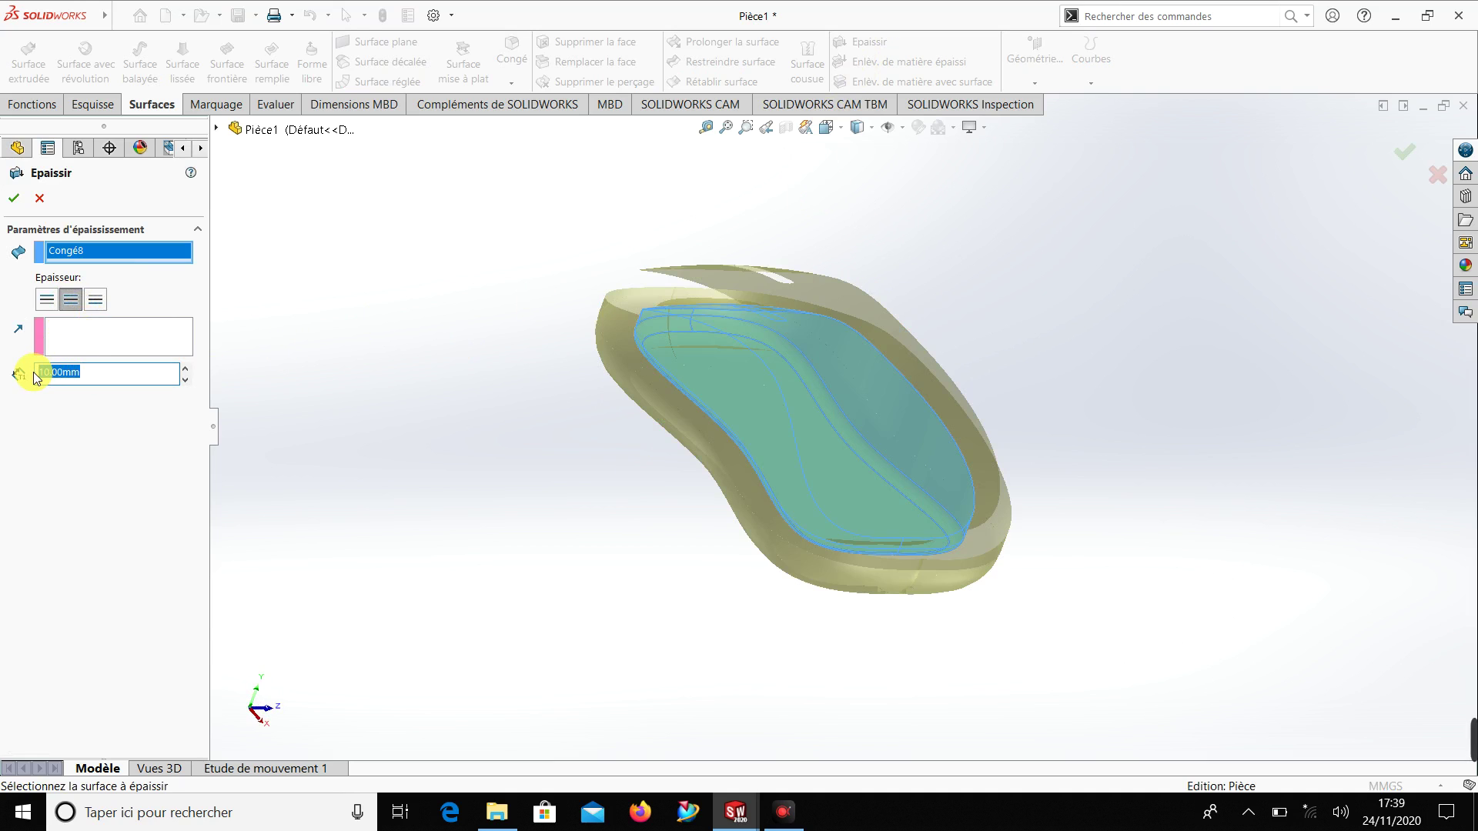
text(0.5)
key(Return)
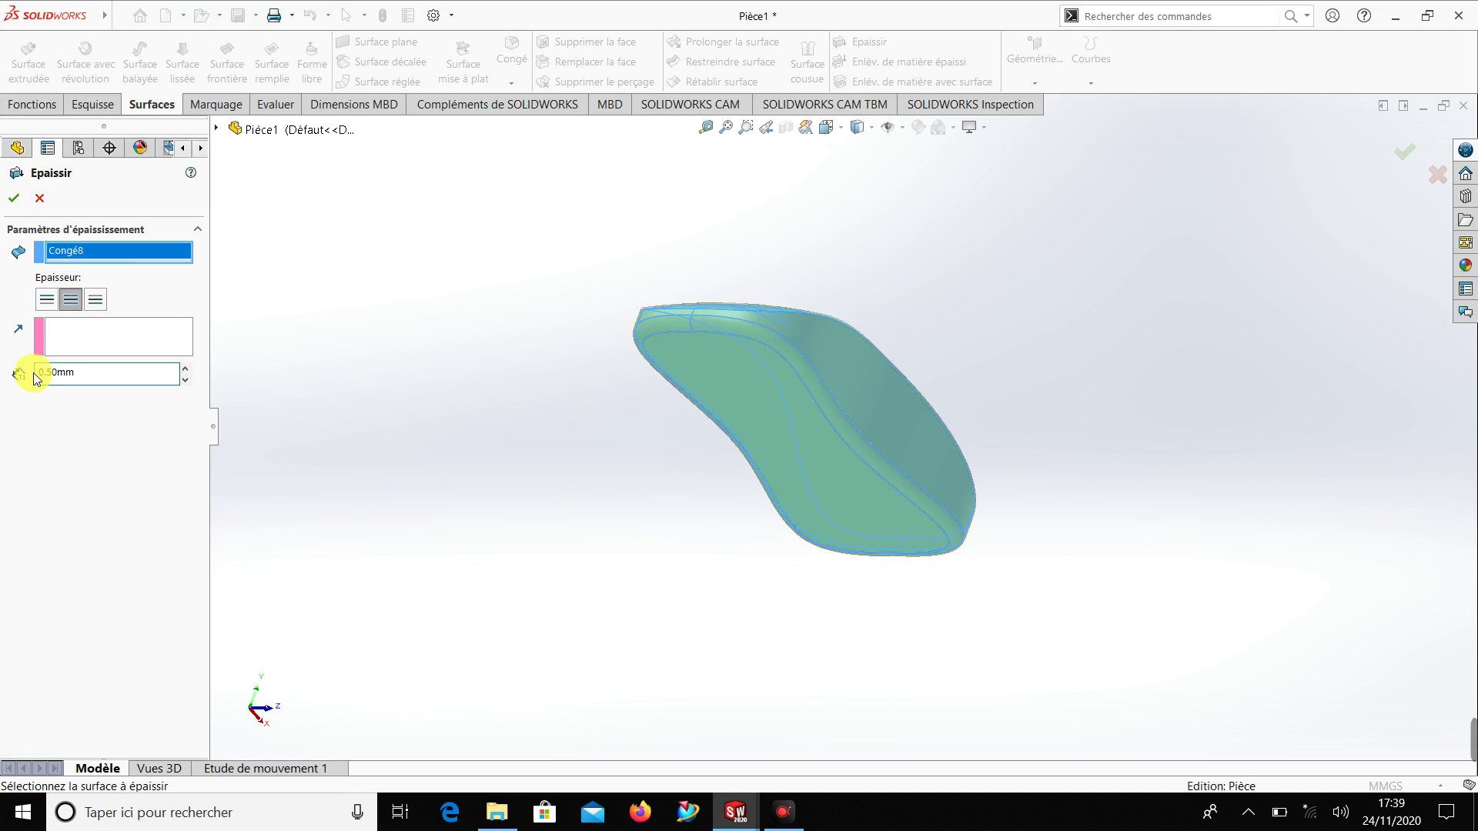
click(14, 198)
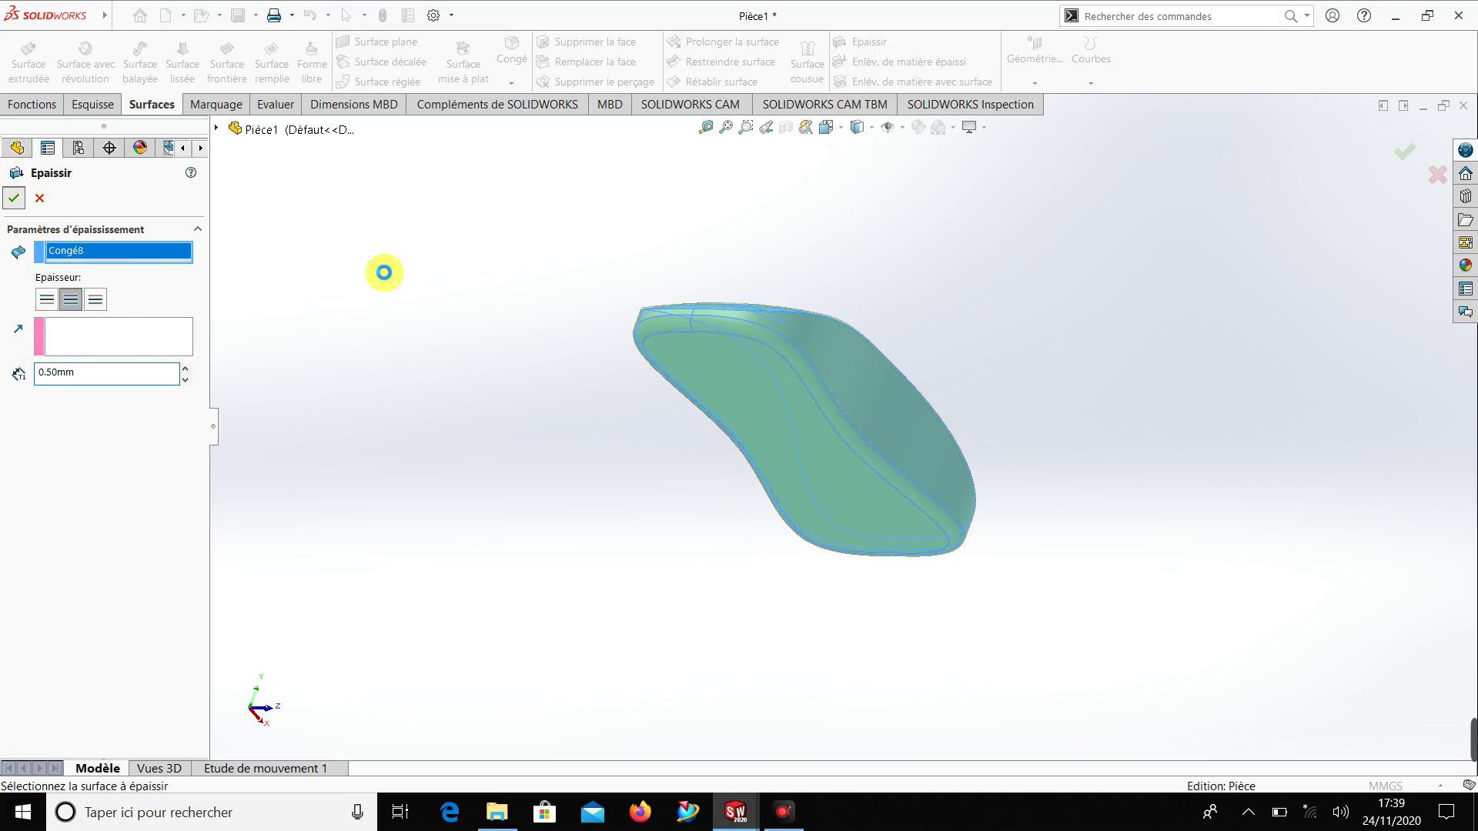
mouse_move(452, 411)
middle_down()
mouse_move(436, 527)
mouse_move(412, 547)
middle_up()
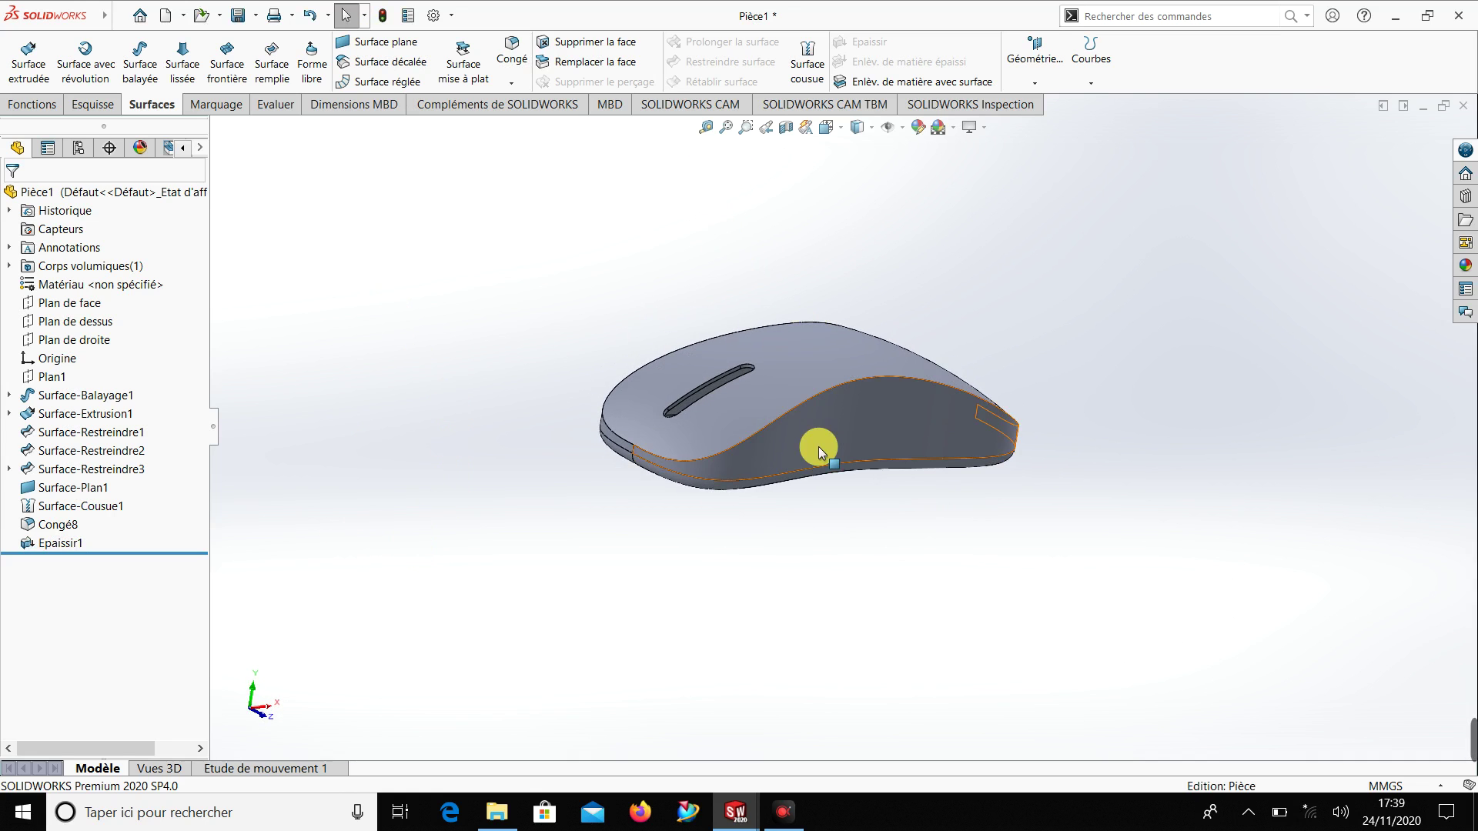
Inspect the thickened mouse in a section view through Plan de face, then close it
scroll(819, 446, down, 3)
mouse_move(751, 437)
middle_down()
mouse_move(750, 363)
mouse_move(731, 350)
middle_up()
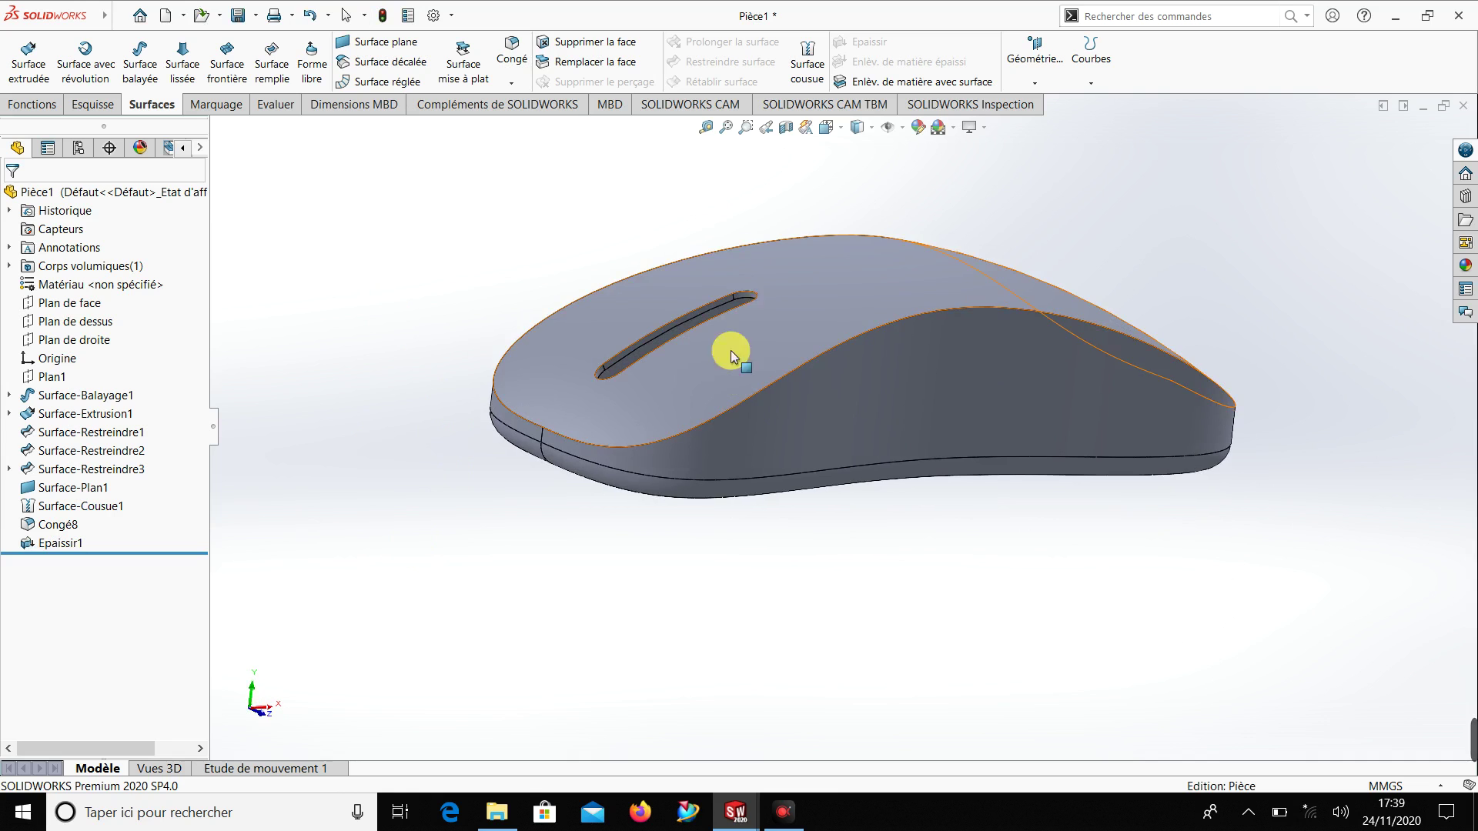
click(785, 127)
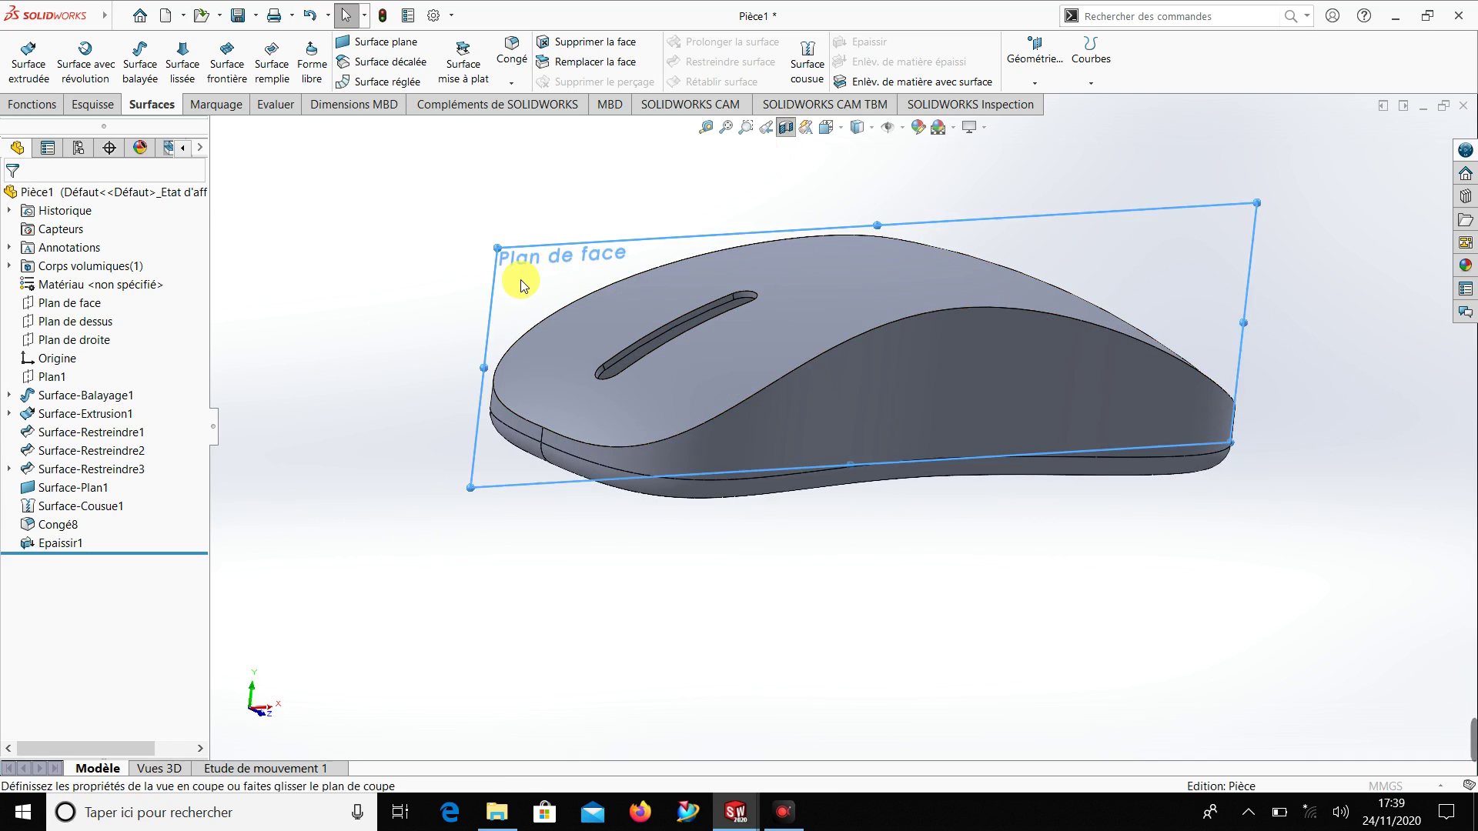
middle_drag(485, 297, 485, 238)
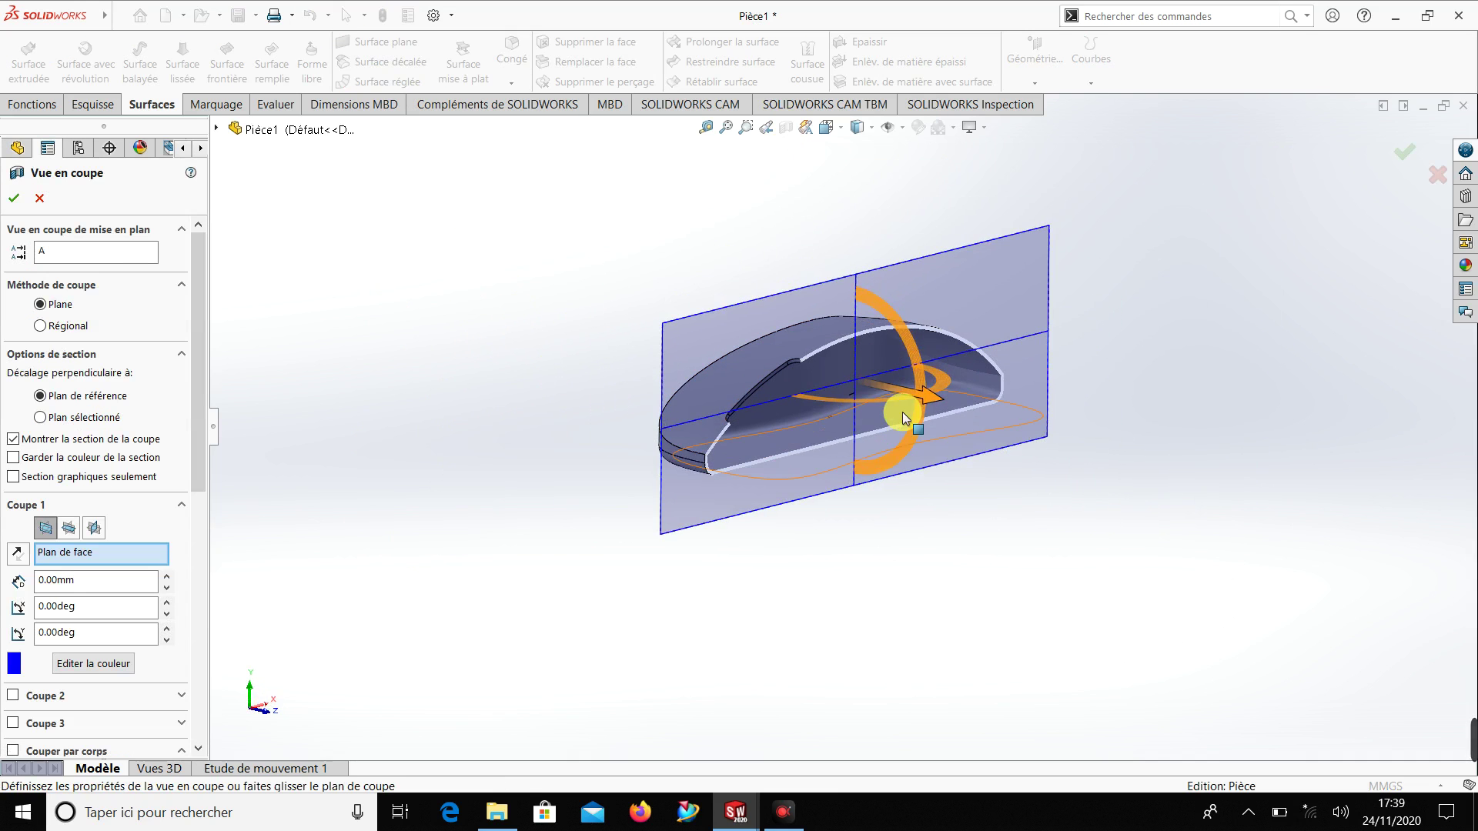
mouse_move(930, 400)
mouse_down()
mouse_move(958, 414)
mouse_move(916, 404)
mouse_up()
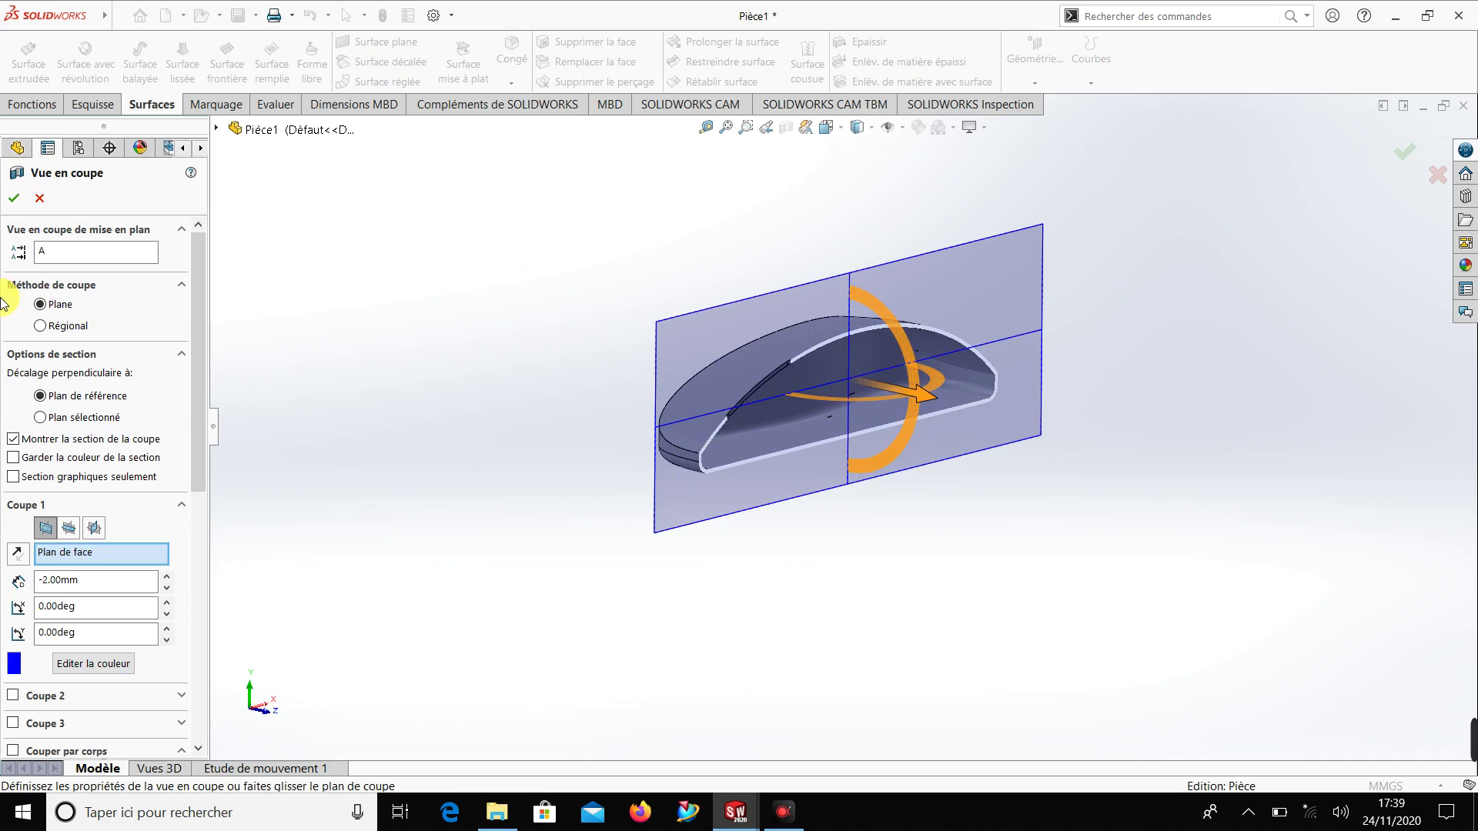
click(14, 202)
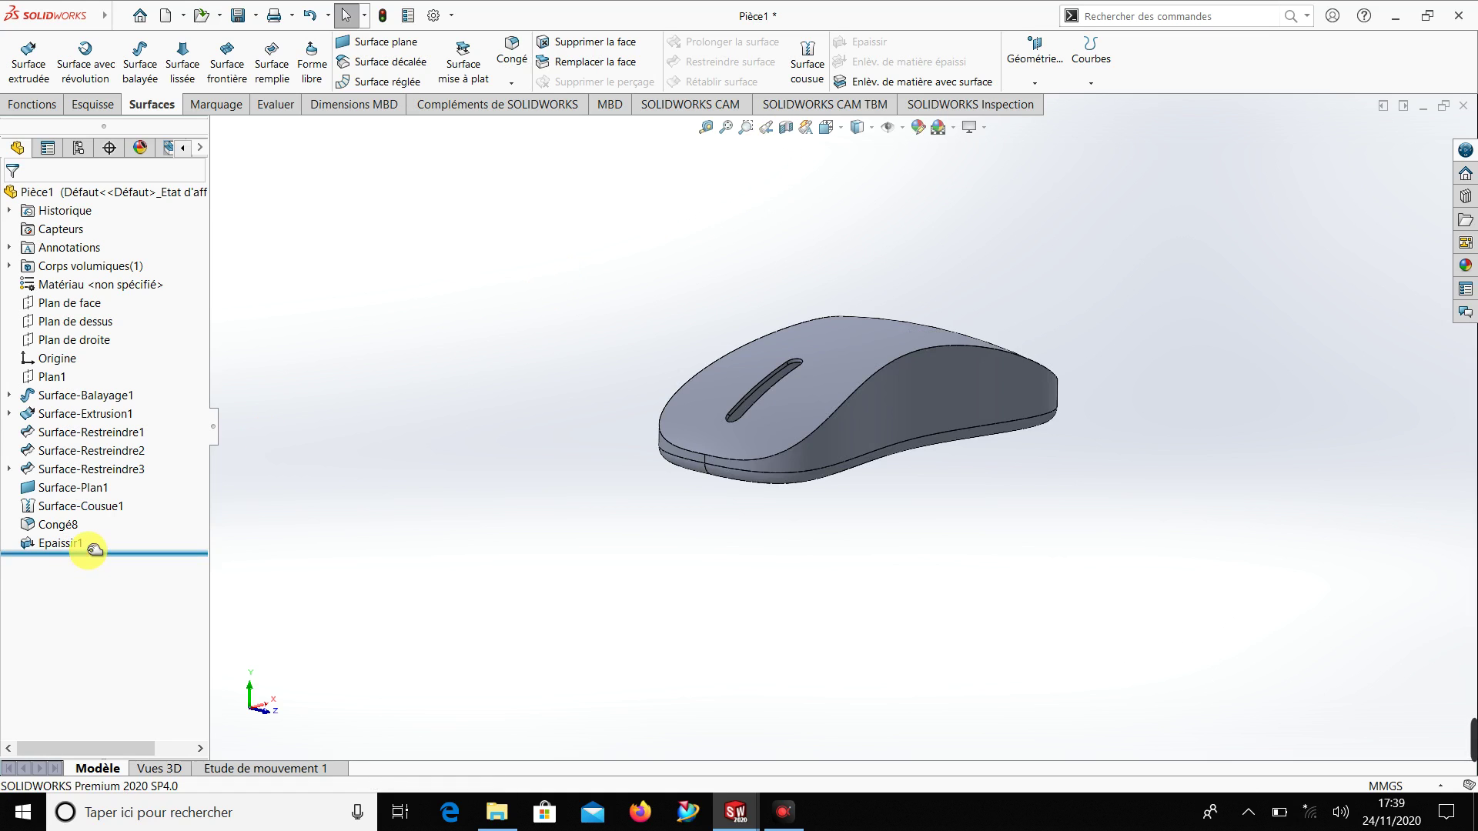
Roll back above Epaissir1 and recheck the Plan de face cross-section of the surface body
drag(90, 549, 90, 533)
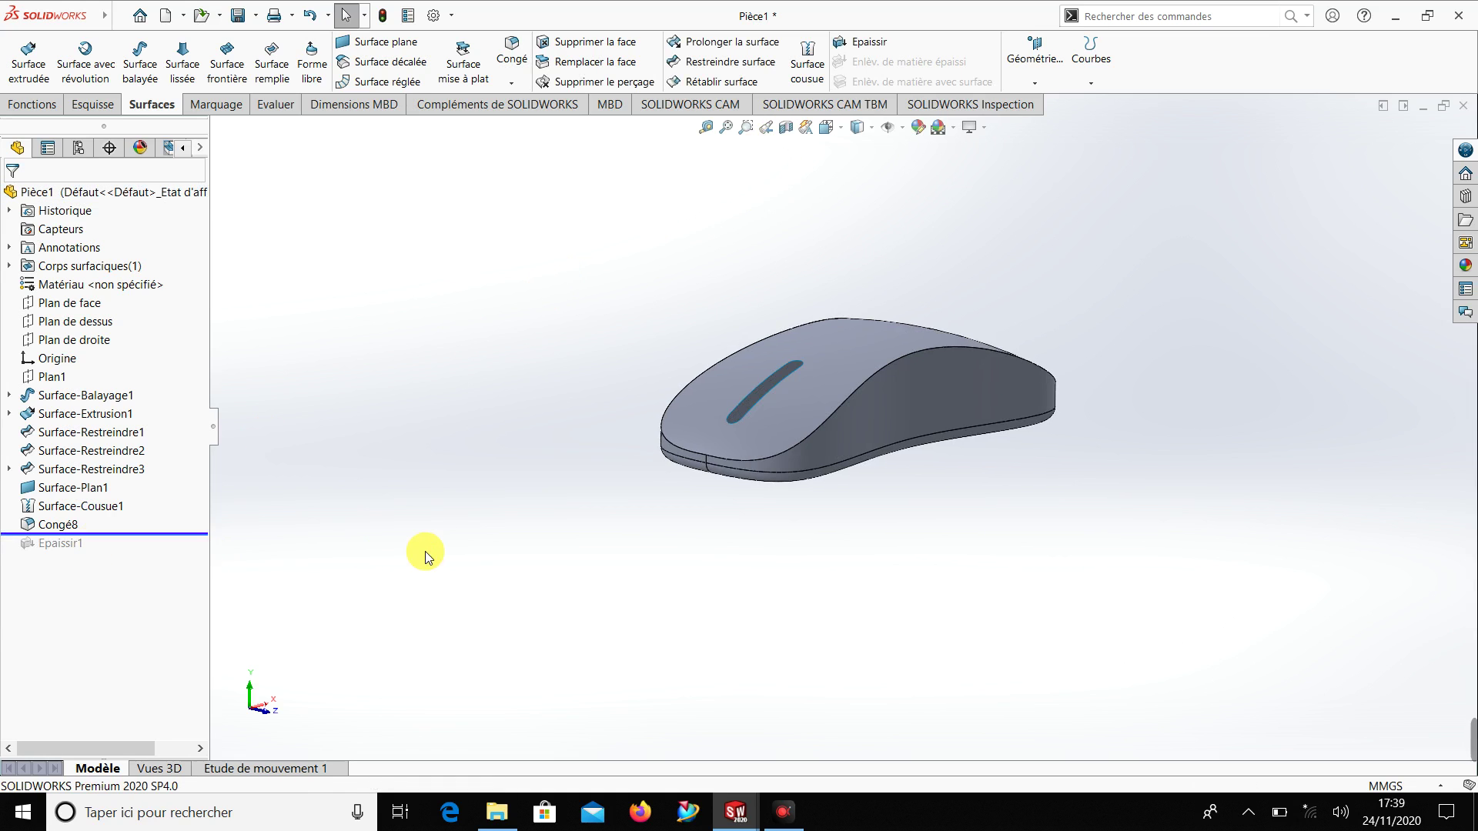
click(785, 127)
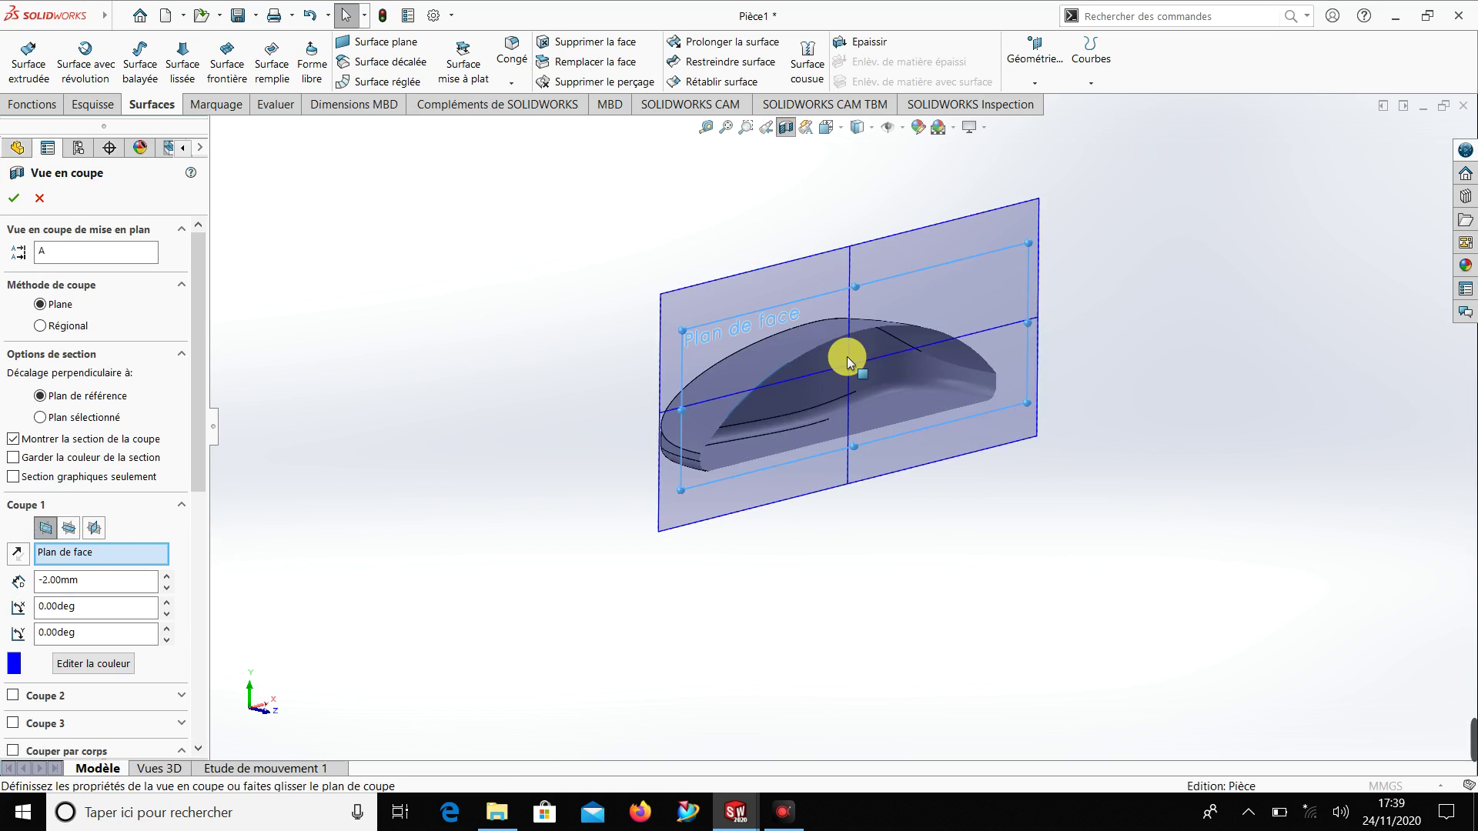
middle_drag(857, 446, 879, 378)
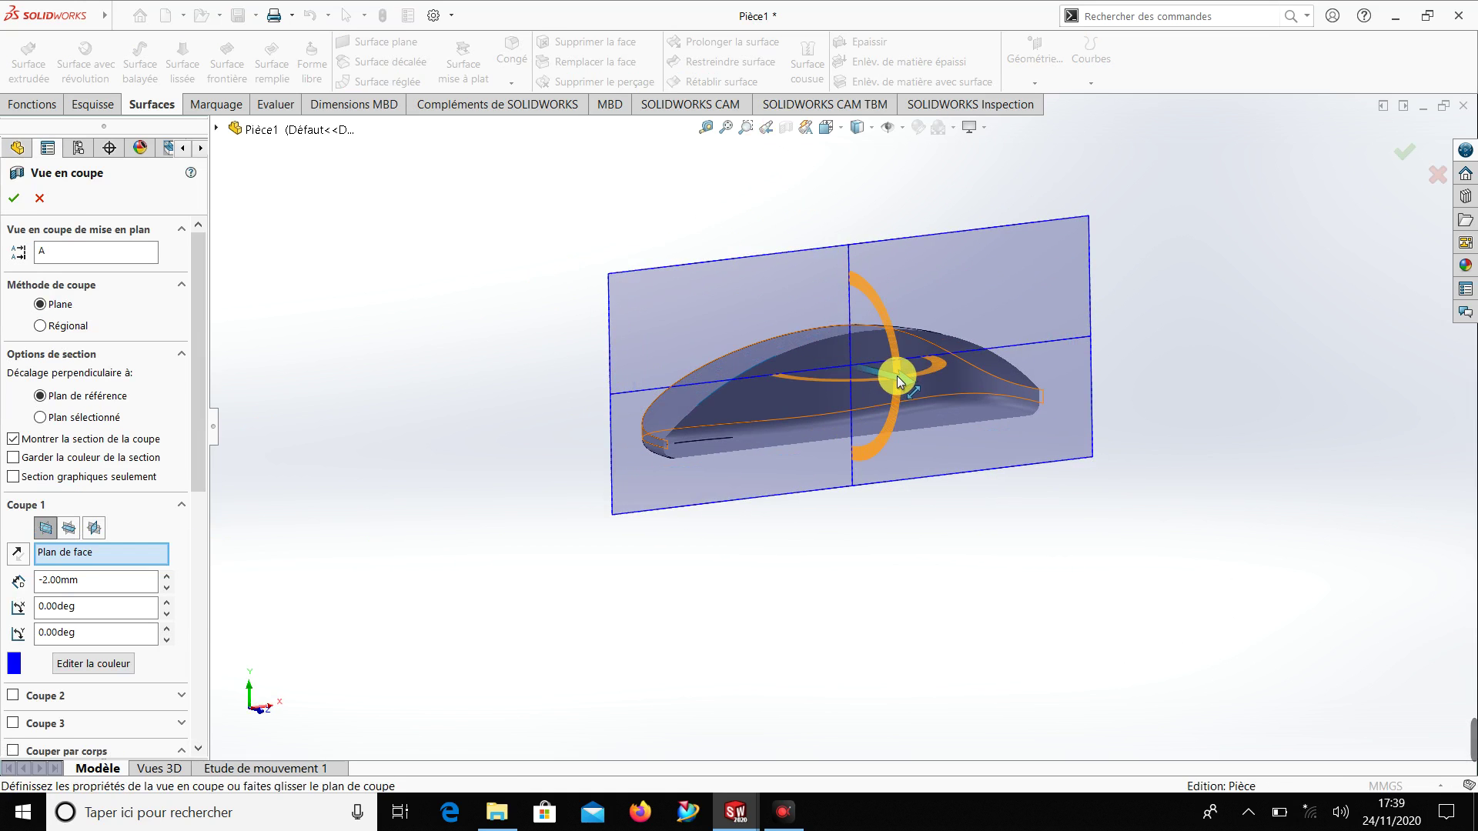
mouse_move(898, 380)
mouse_down()
mouse_move(1047, 458)
mouse_move(821, 423)
mouse_move(888, 446)
mouse_up()
click(12, 199)
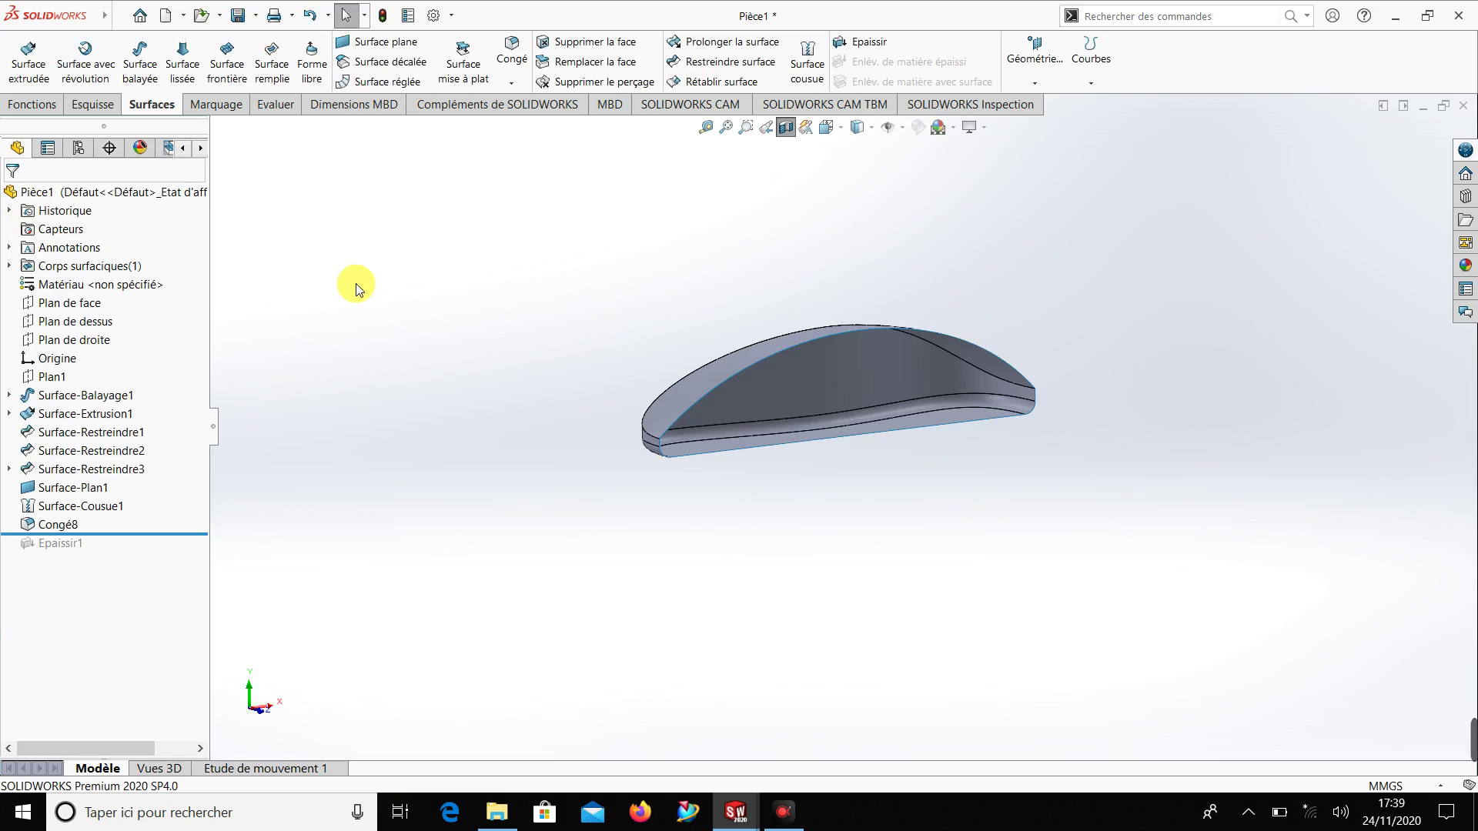
click(787, 128)
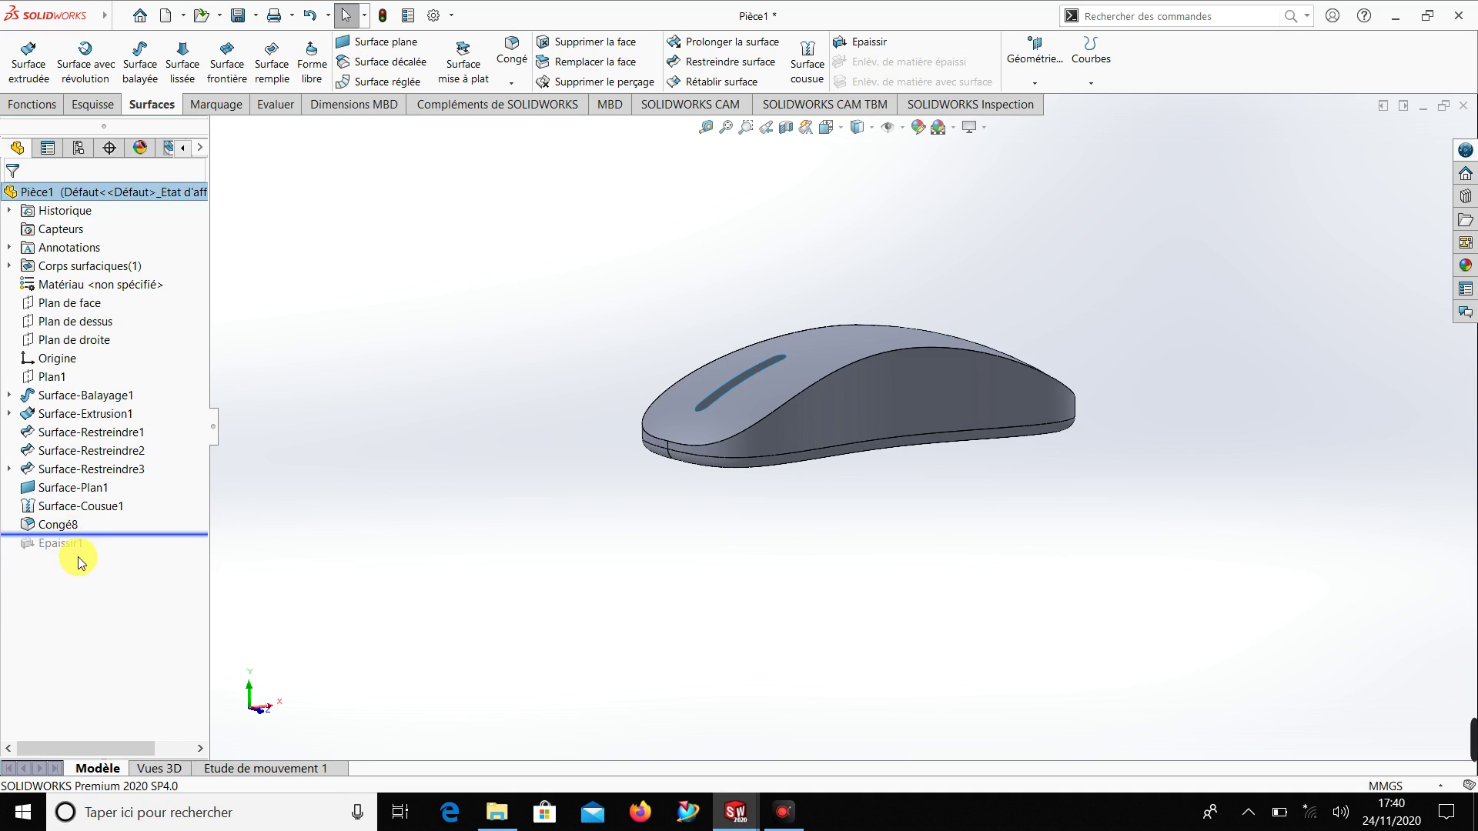
drag(100, 534, 100, 561)
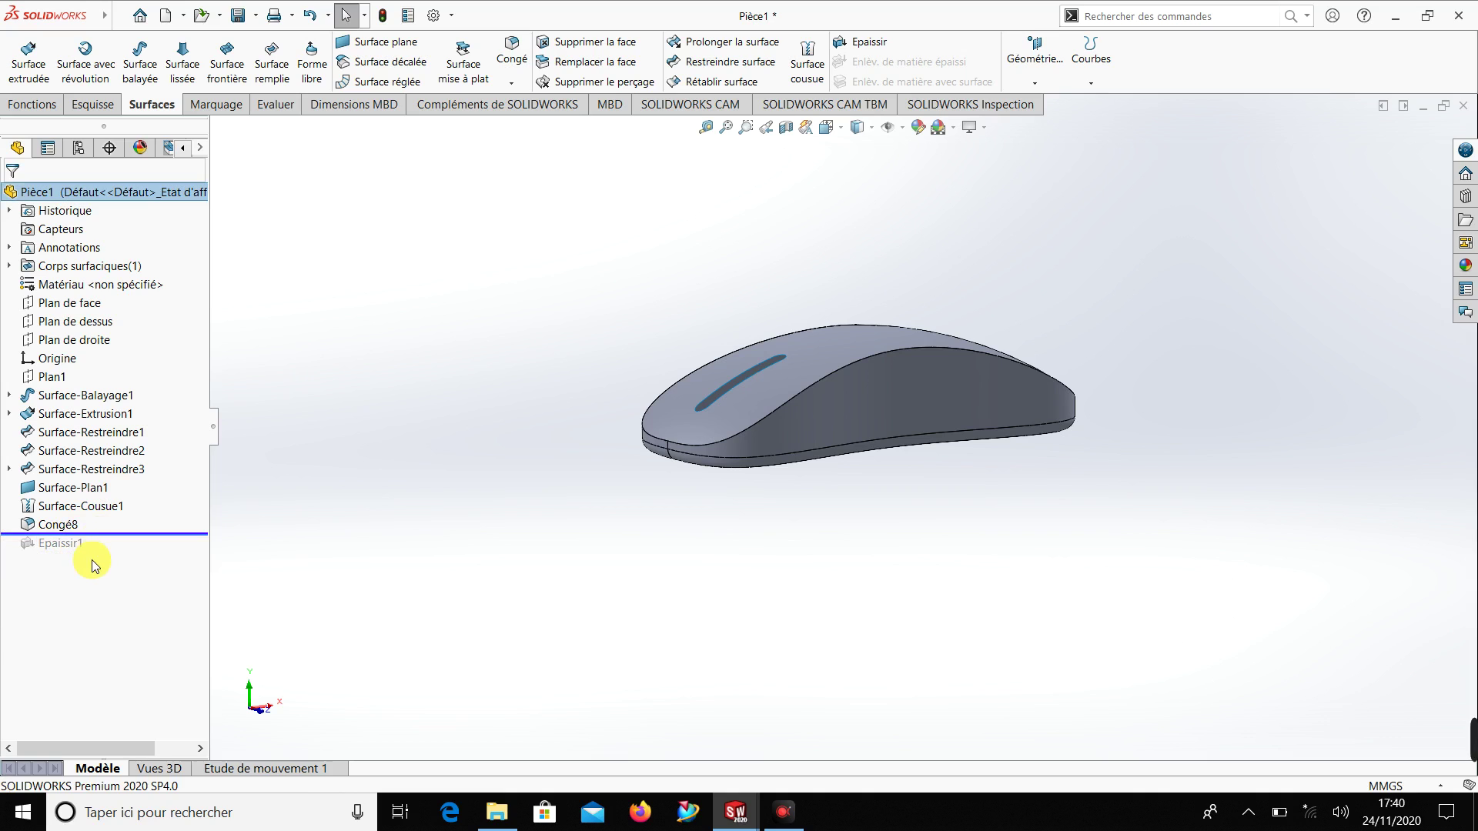
Roll forward past Epaissir1 to restore the 0.50 mm thickened solid
click(83, 533)
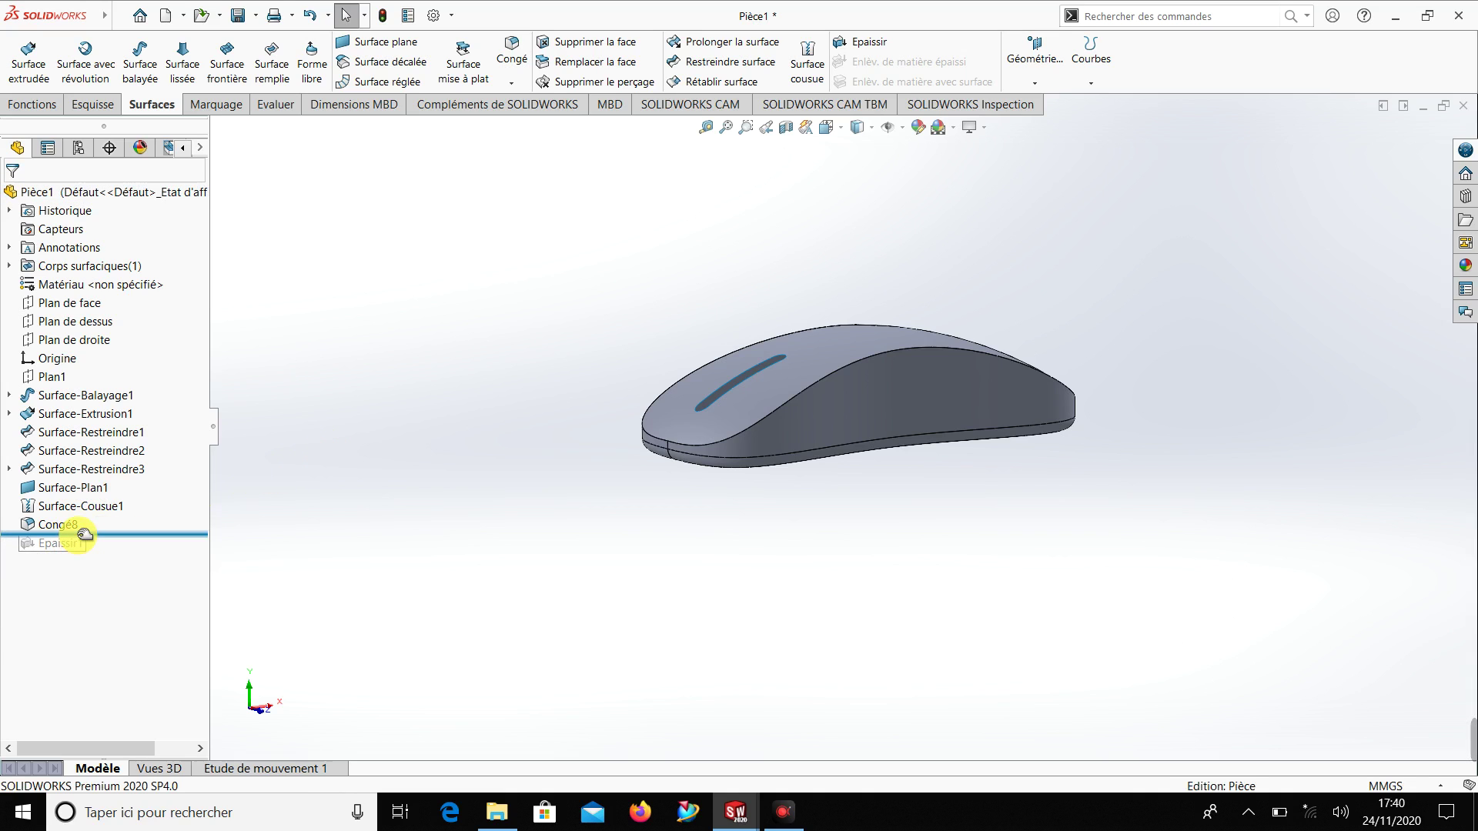
drag(83, 533, 69, 552)
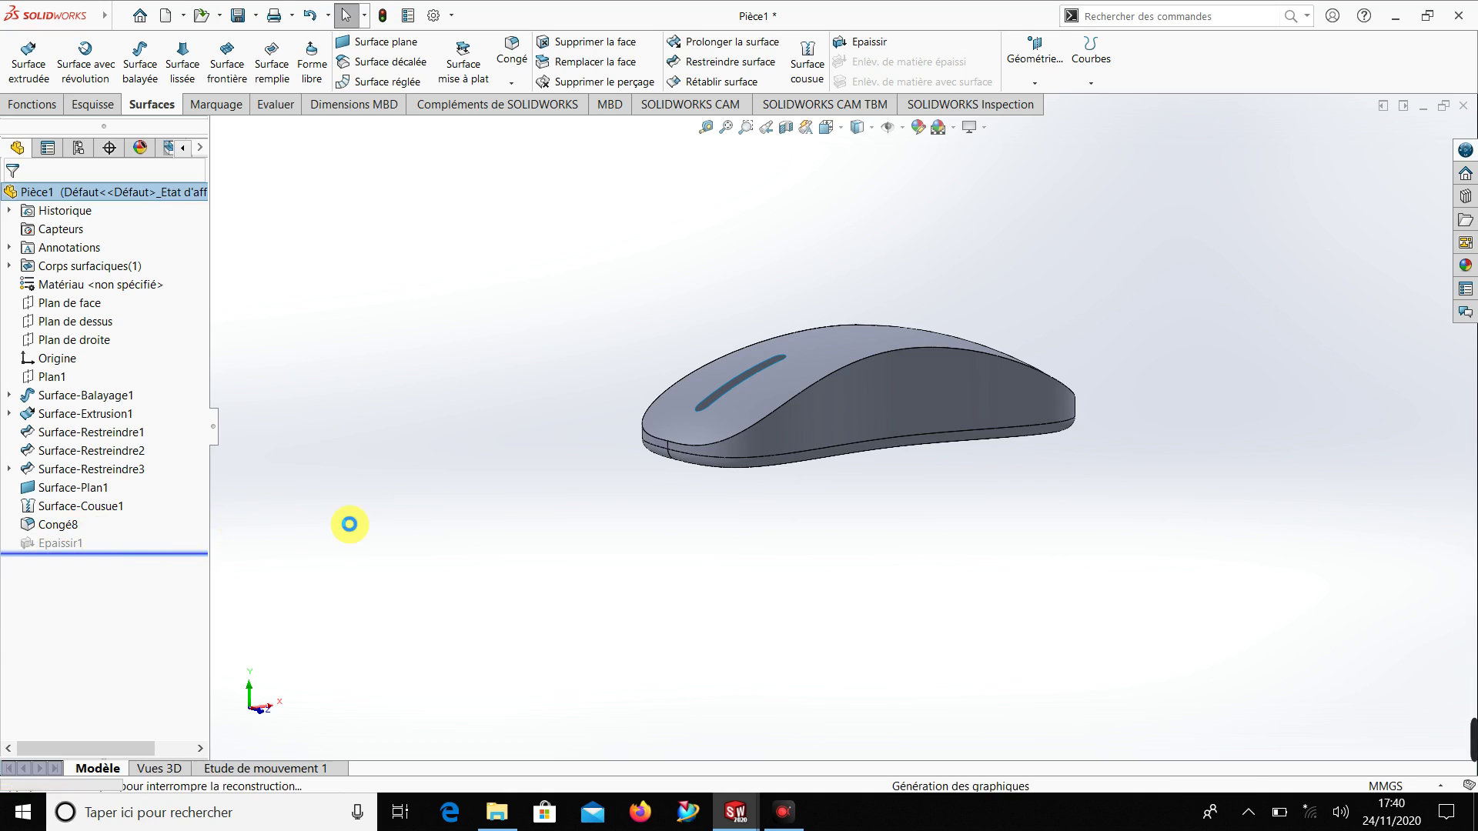
scroll(845, 456, down, 3)
scroll(846, 455, down, 1)
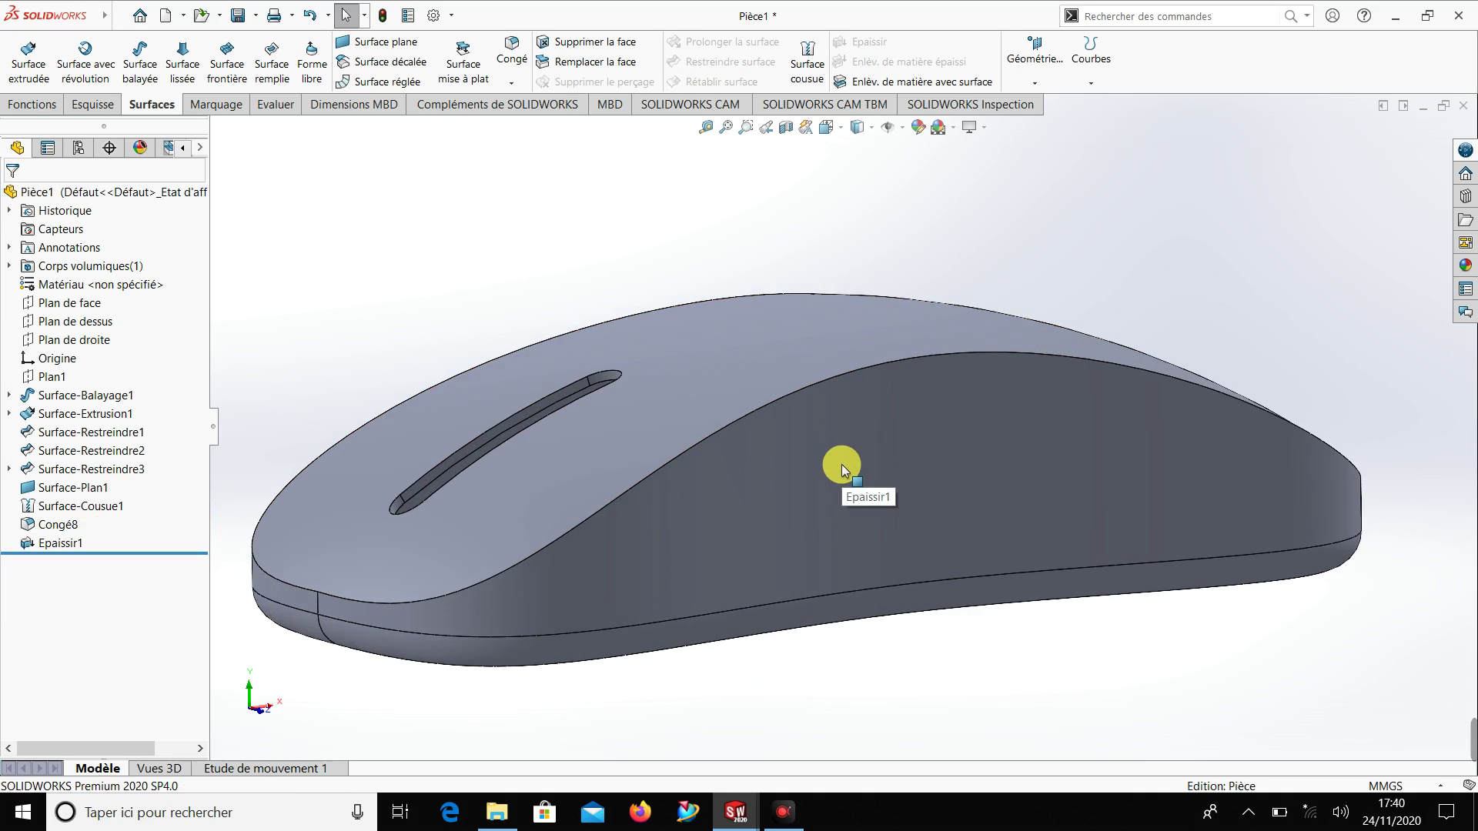
scroll(842, 464, up, 2)
Orbit and zoom around the thickened mouse to inspect its top
mouse_move(834, 478)
middle_down()
mouse_move(791, 505)
mouse_move(864, 643)
mouse_move(782, 502)
mouse_move(778, 365)
mouse_move(775, 554)
middle_up()
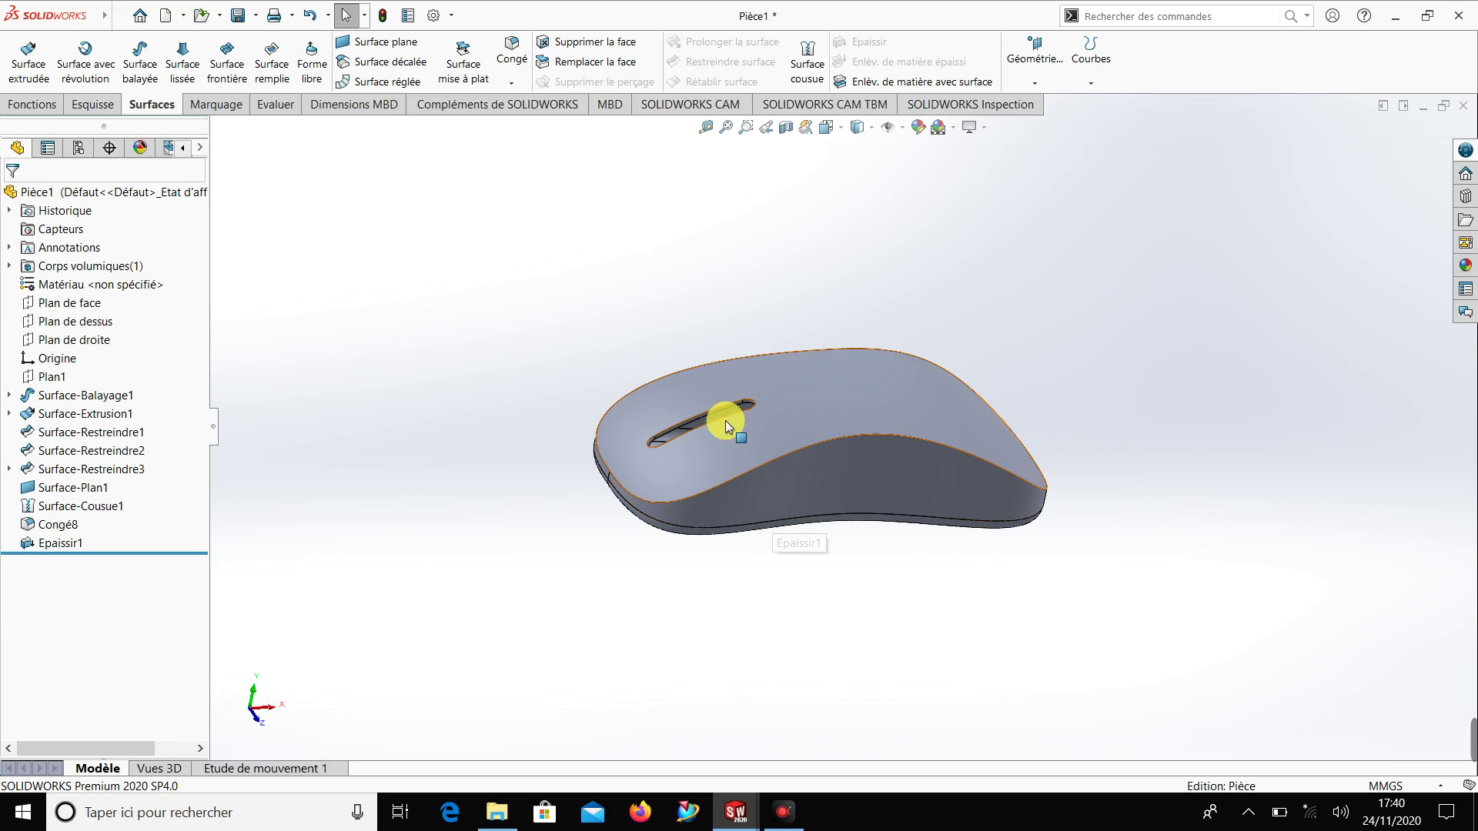
scroll(736, 427, down, 2)
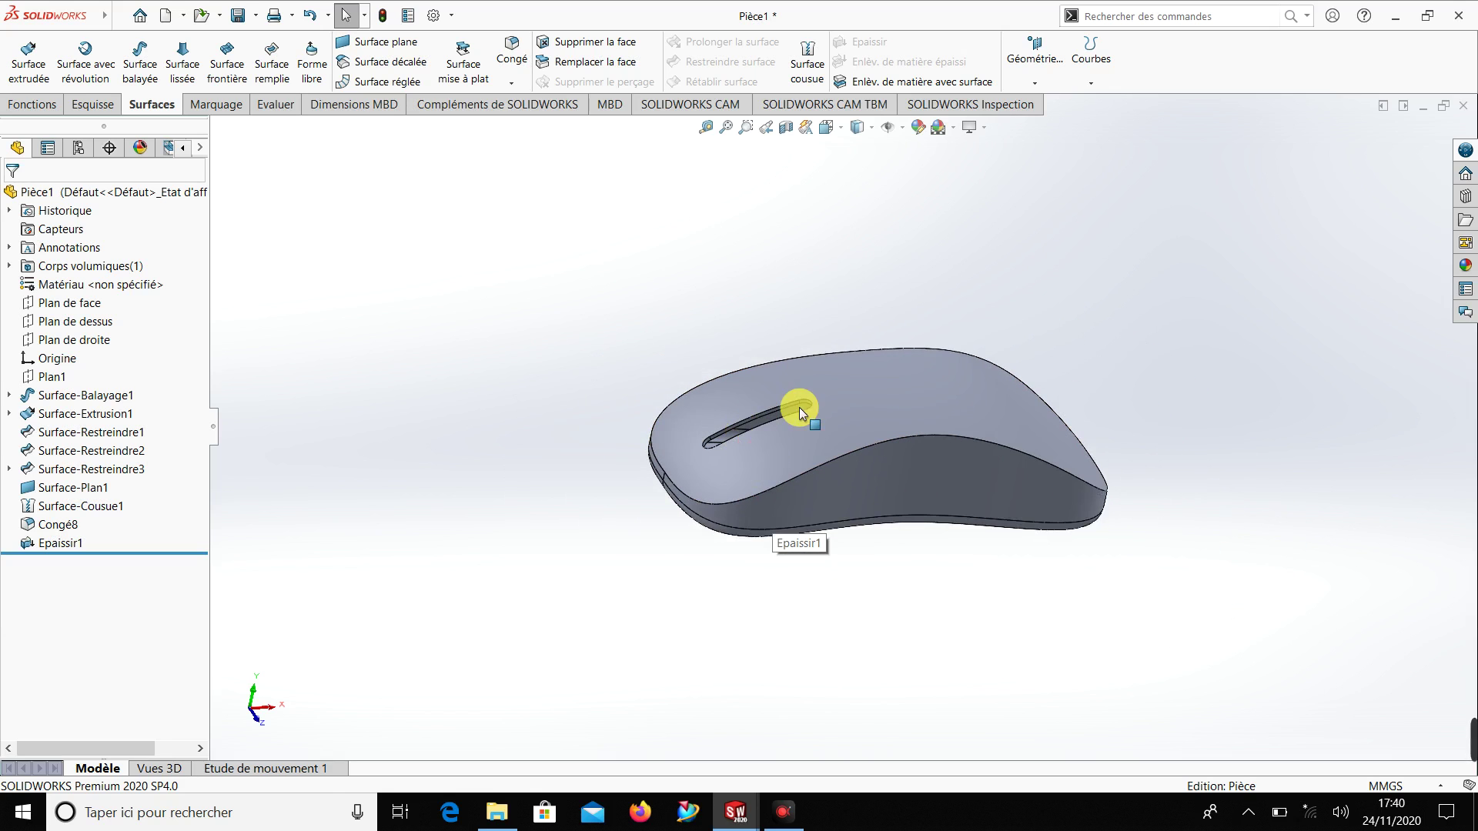
mouse_move(799, 408)
middle_down()
mouse_move(946, 452)
mouse_move(709, 521)
mouse_move(792, 623)
middle_up()
scroll(935, 449, down, 2)
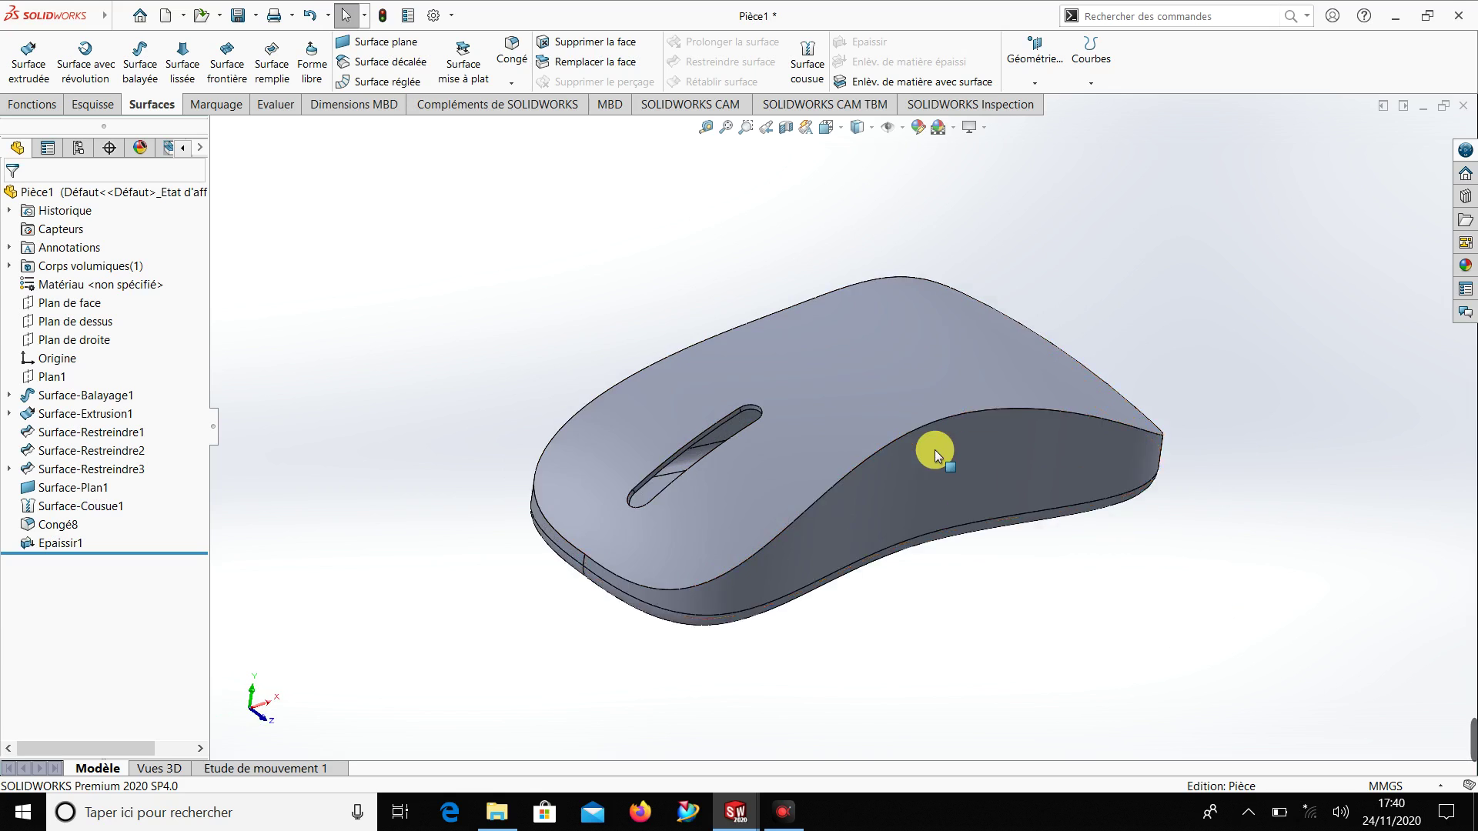
mouse_move(935, 449)
middle_down()
mouse_move(881, 511)
mouse_move(884, 452)
mouse_move(841, 478)
middle_up()
scroll(723, 425, up, 2)
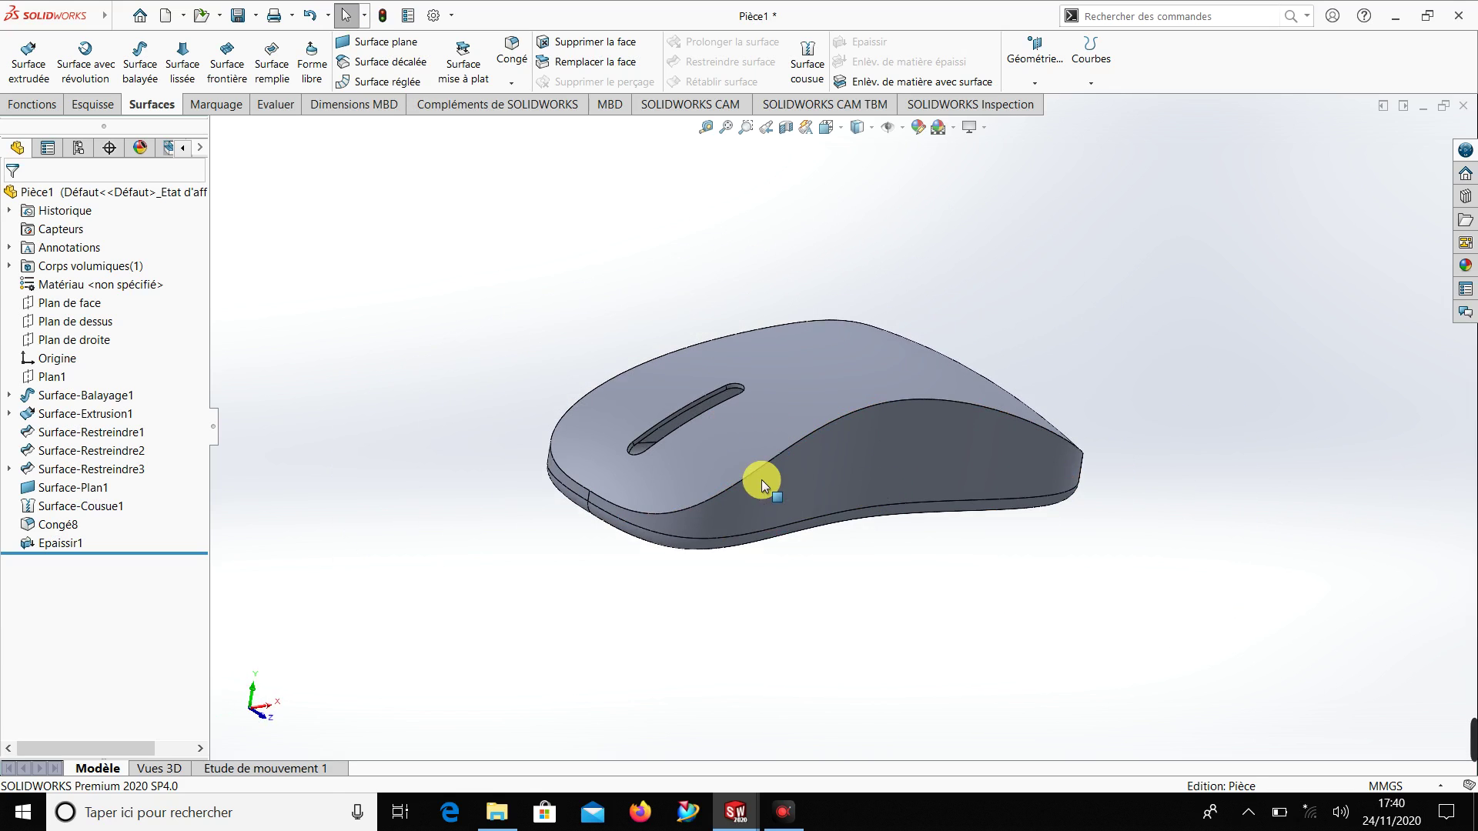
middle_drag(760, 479, 755, 528)
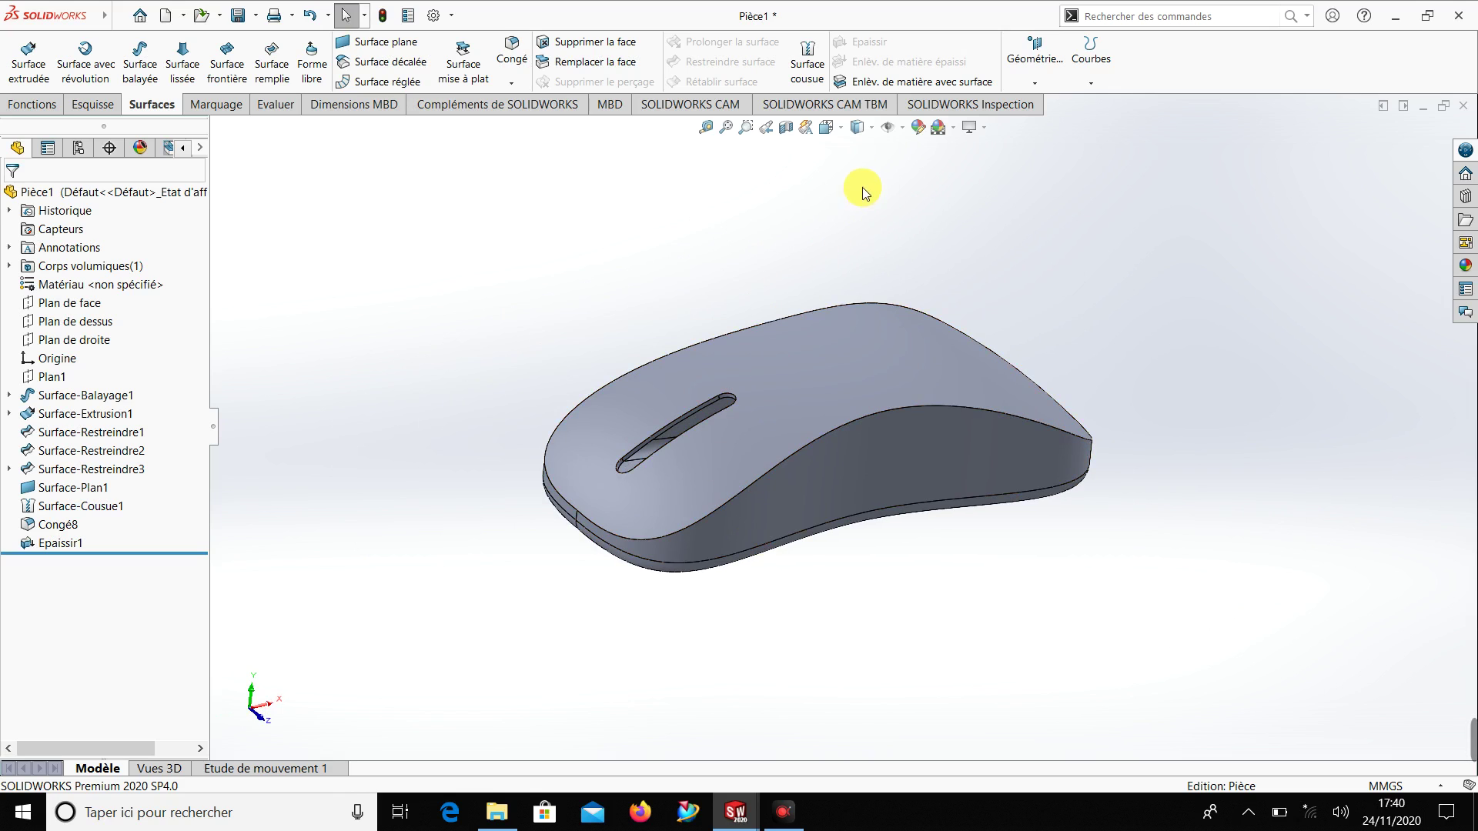
mouse_move(857, 127)
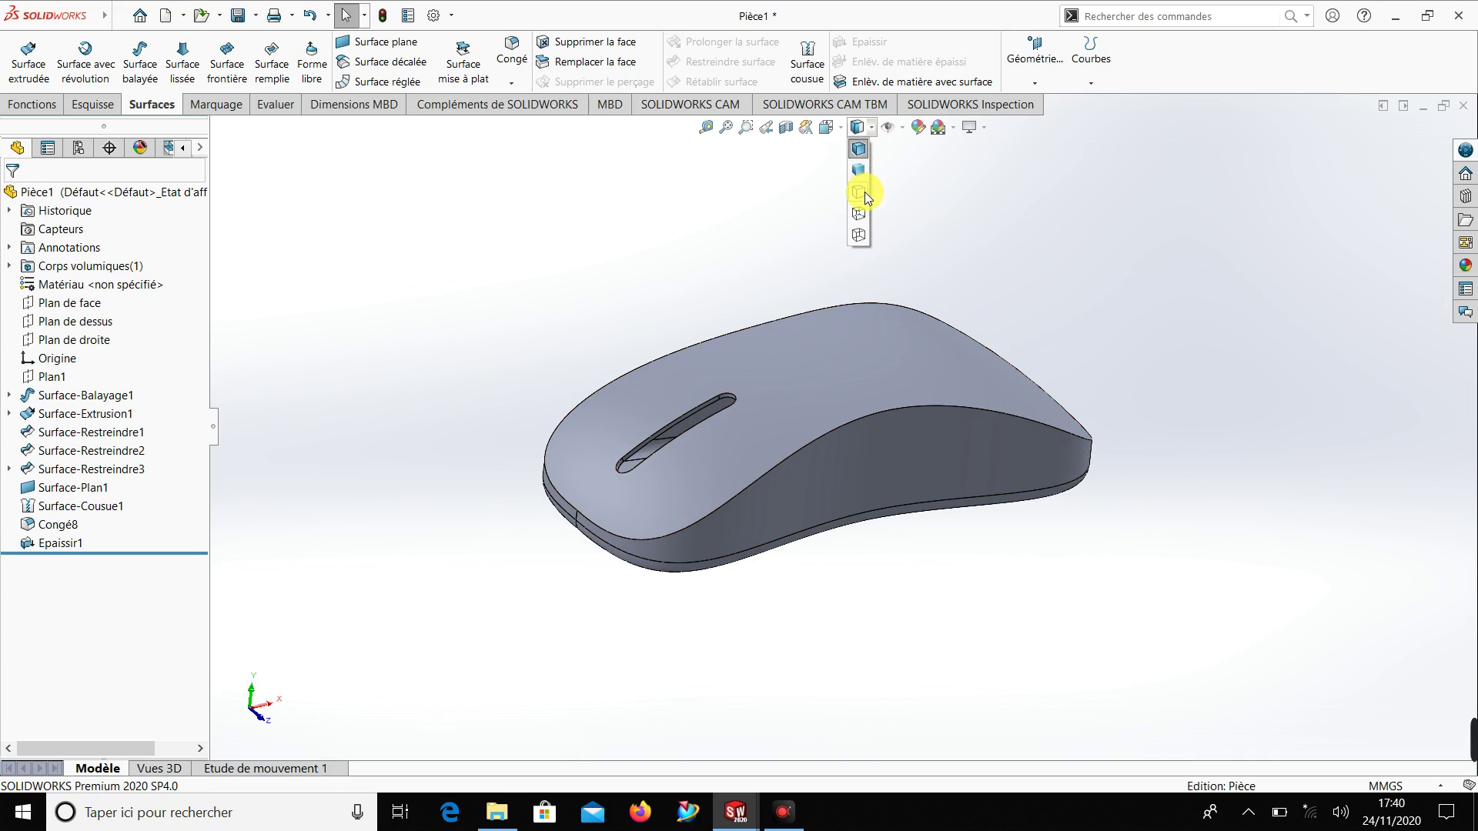
With hidden lines removed, start a sketch on Plan de face viewed normal to it
click(865, 193)
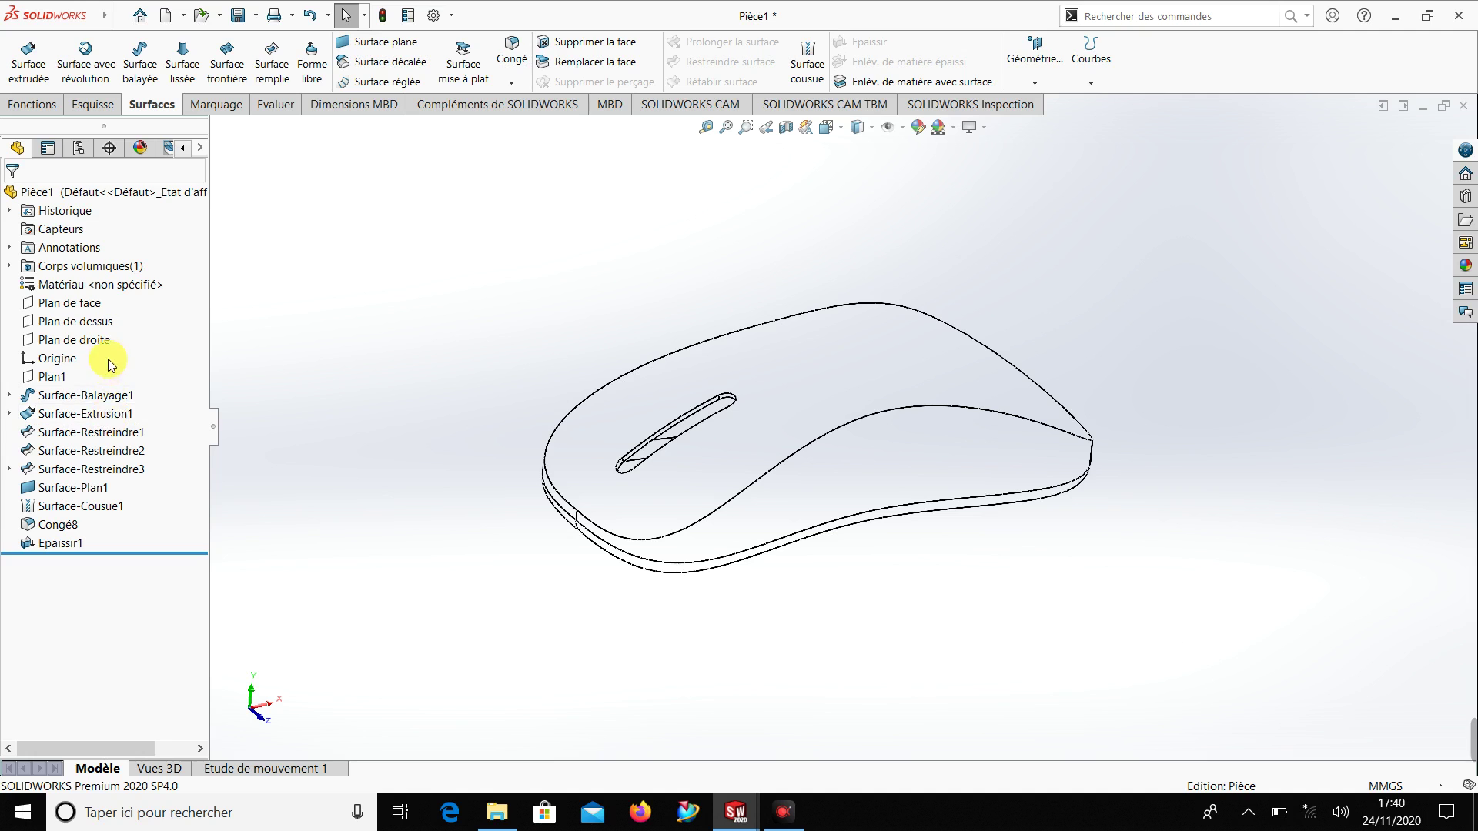
click(90, 309)
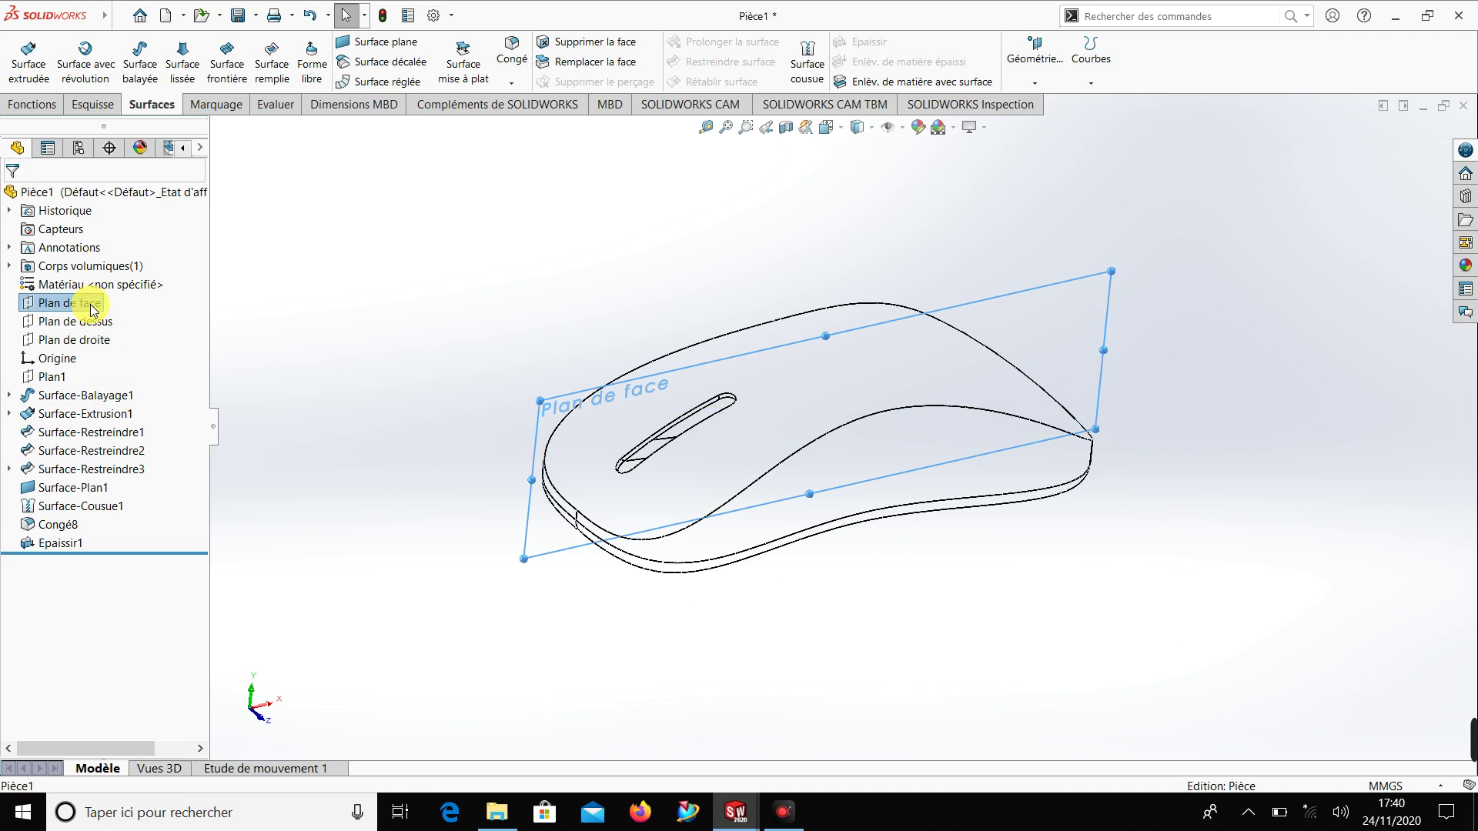
click(166, 283)
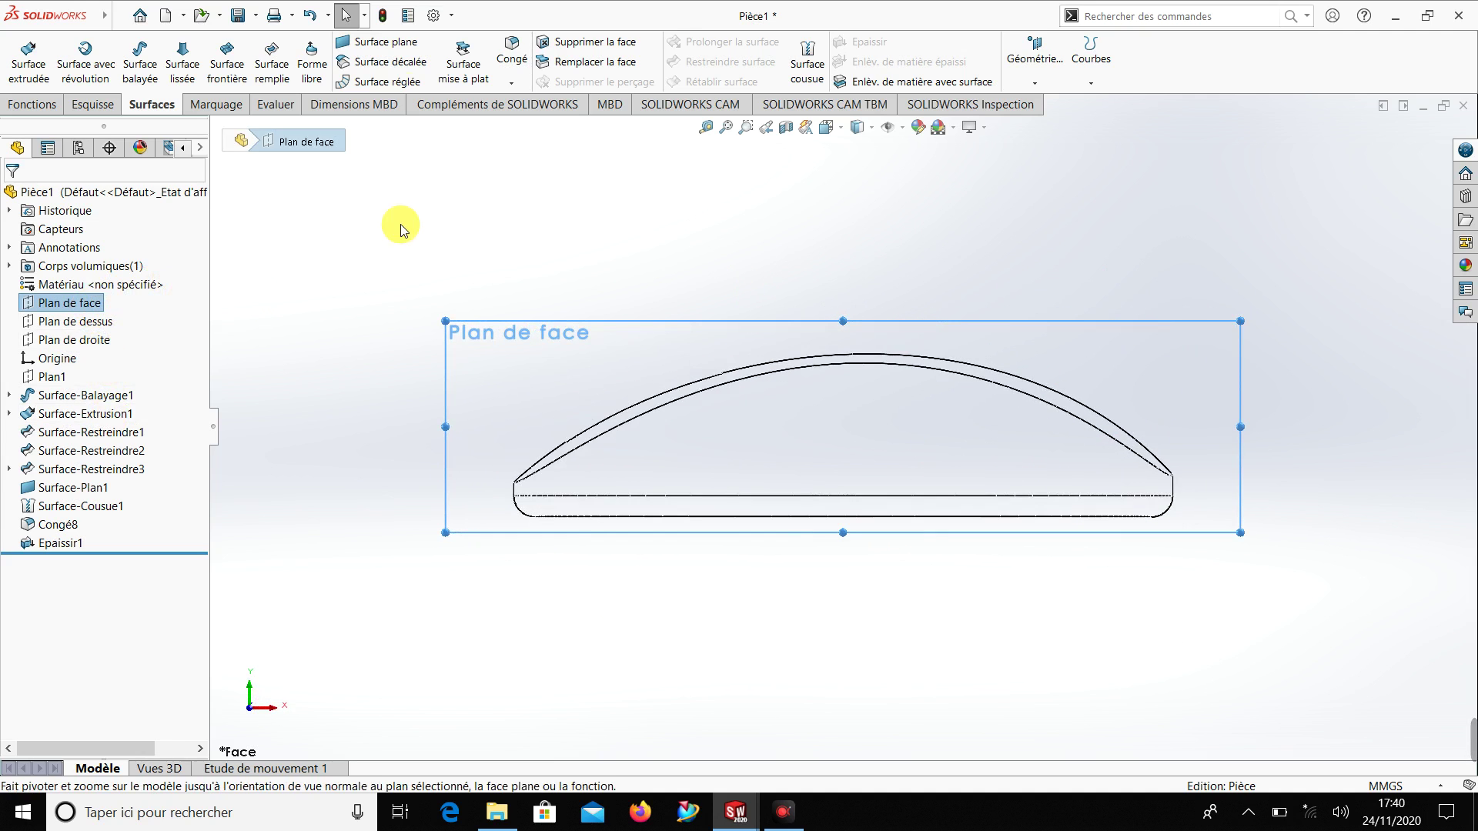
click(83, 108)
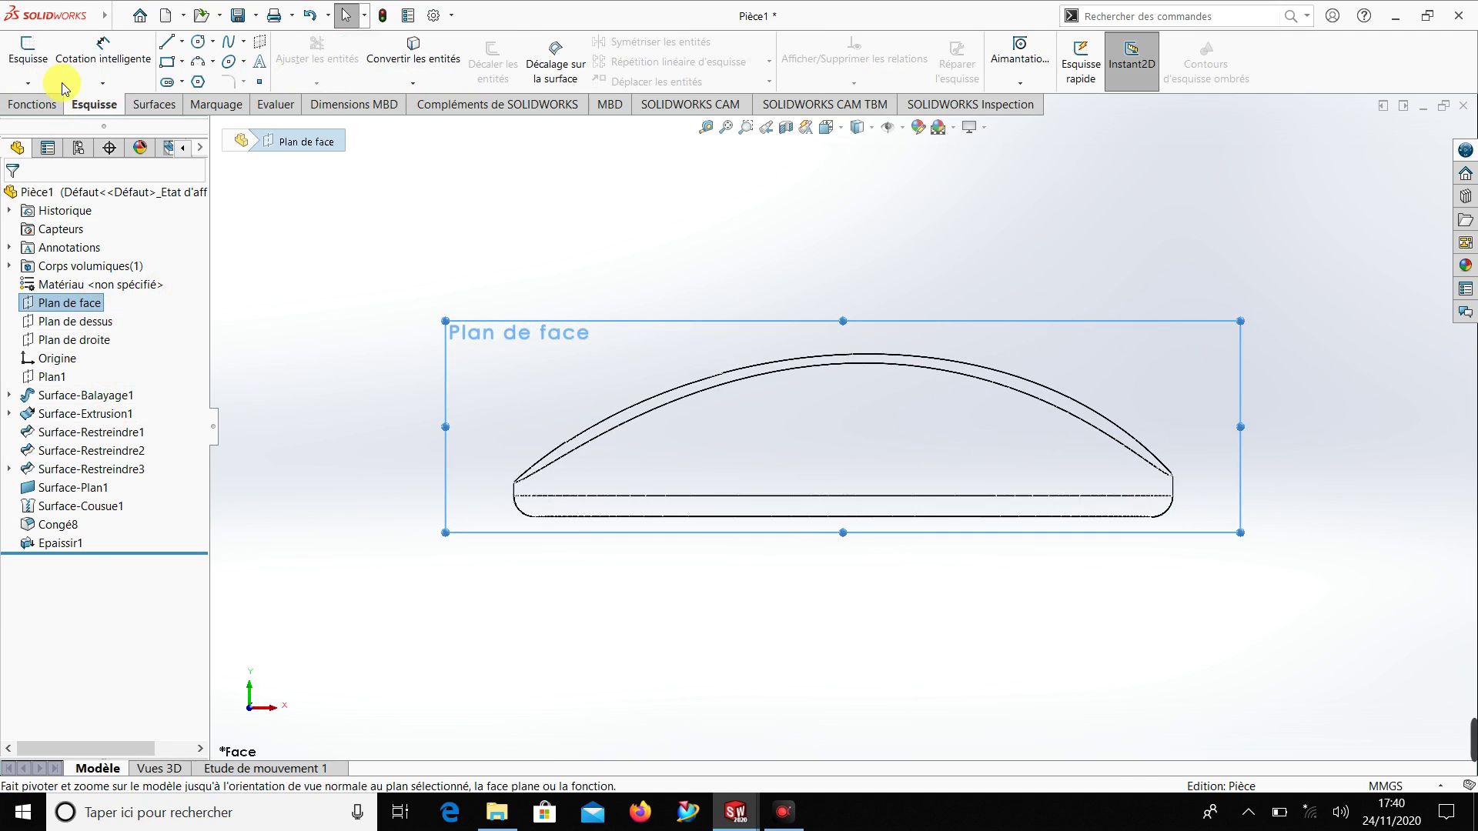
click(28, 55)
Draw a vertical construction line from above the slot down to the mouse's base
click(182, 42)
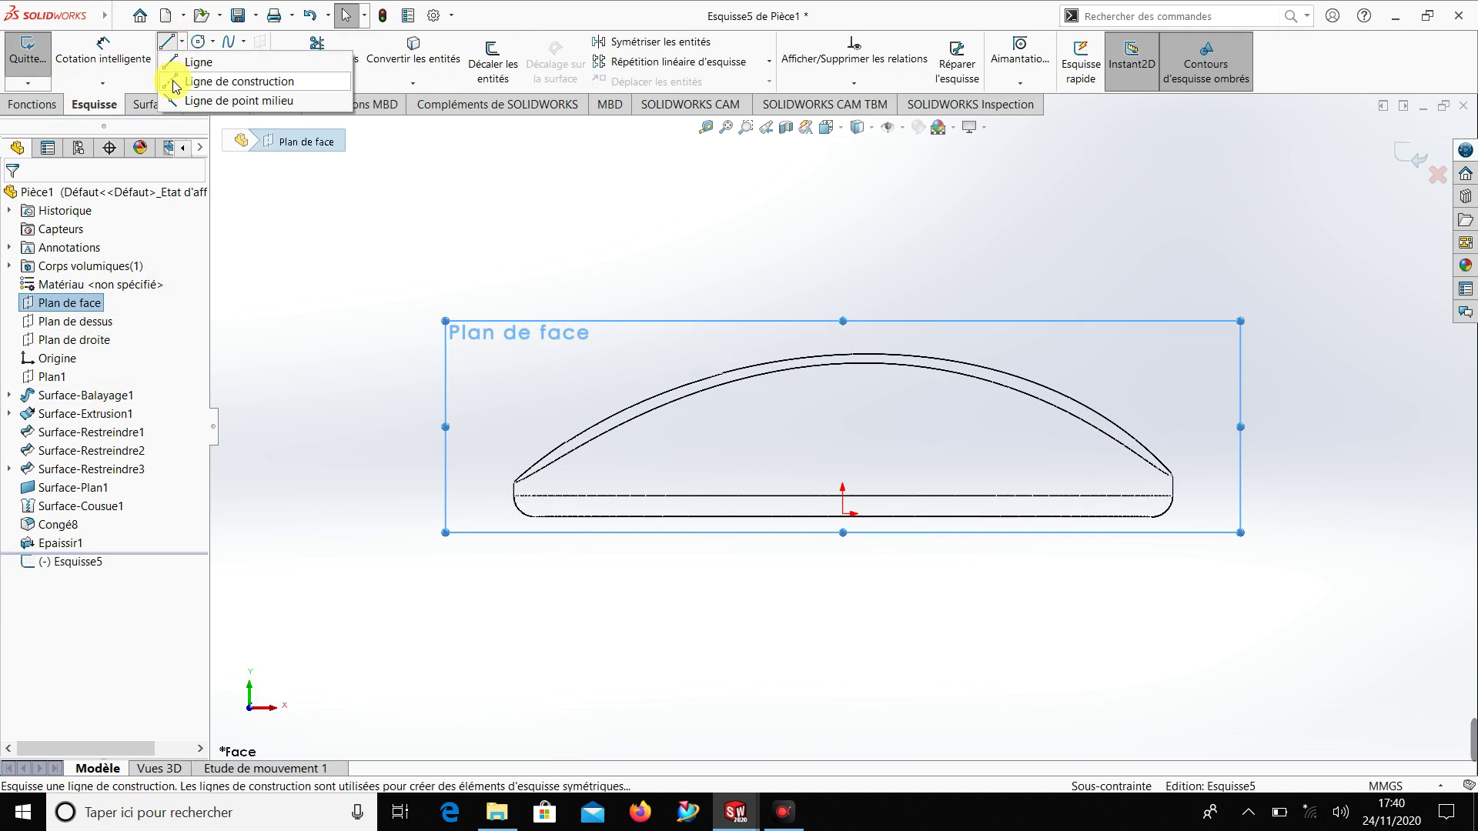
click(223, 76)
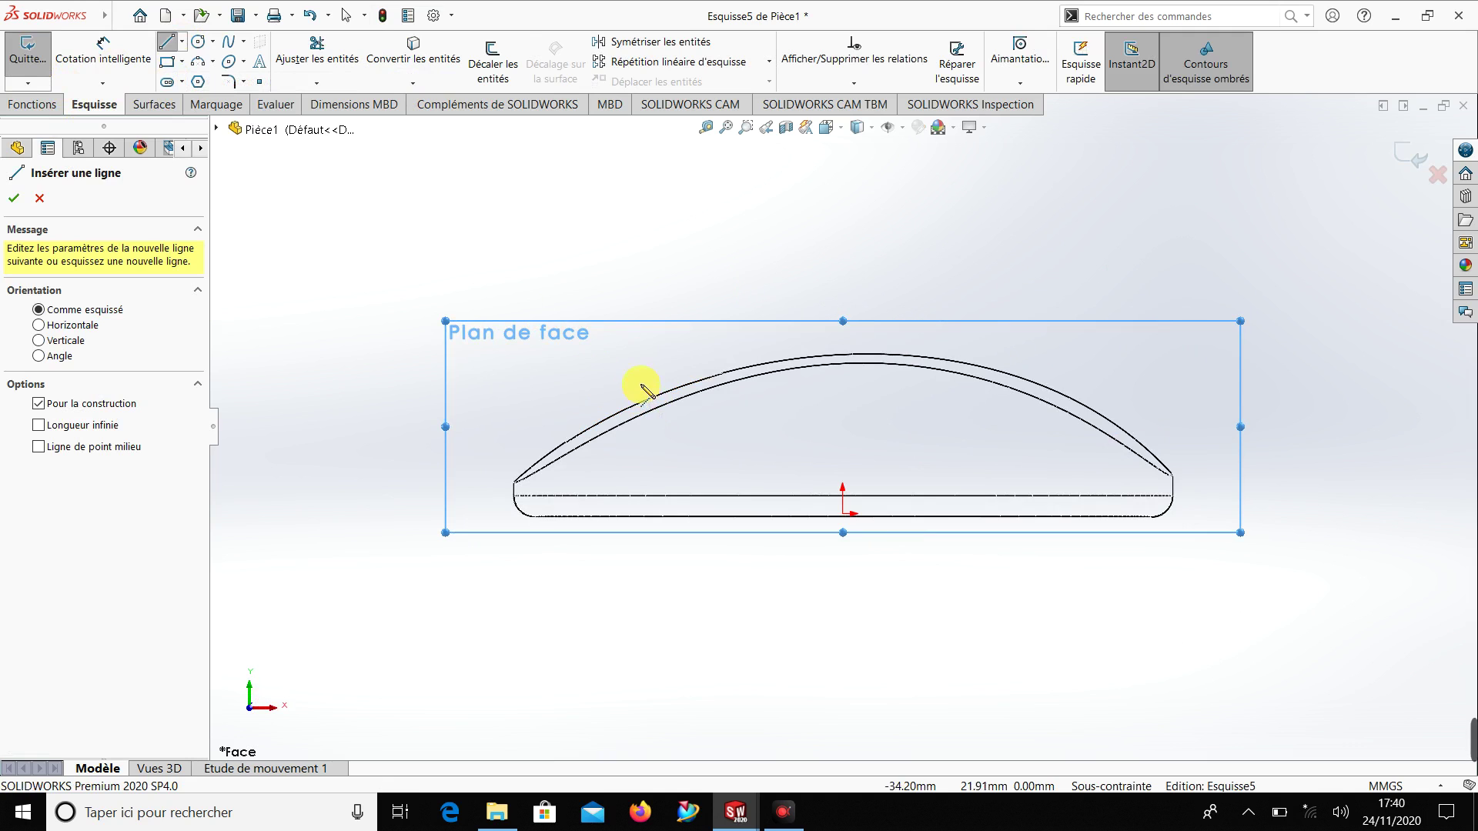
click(639, 369)
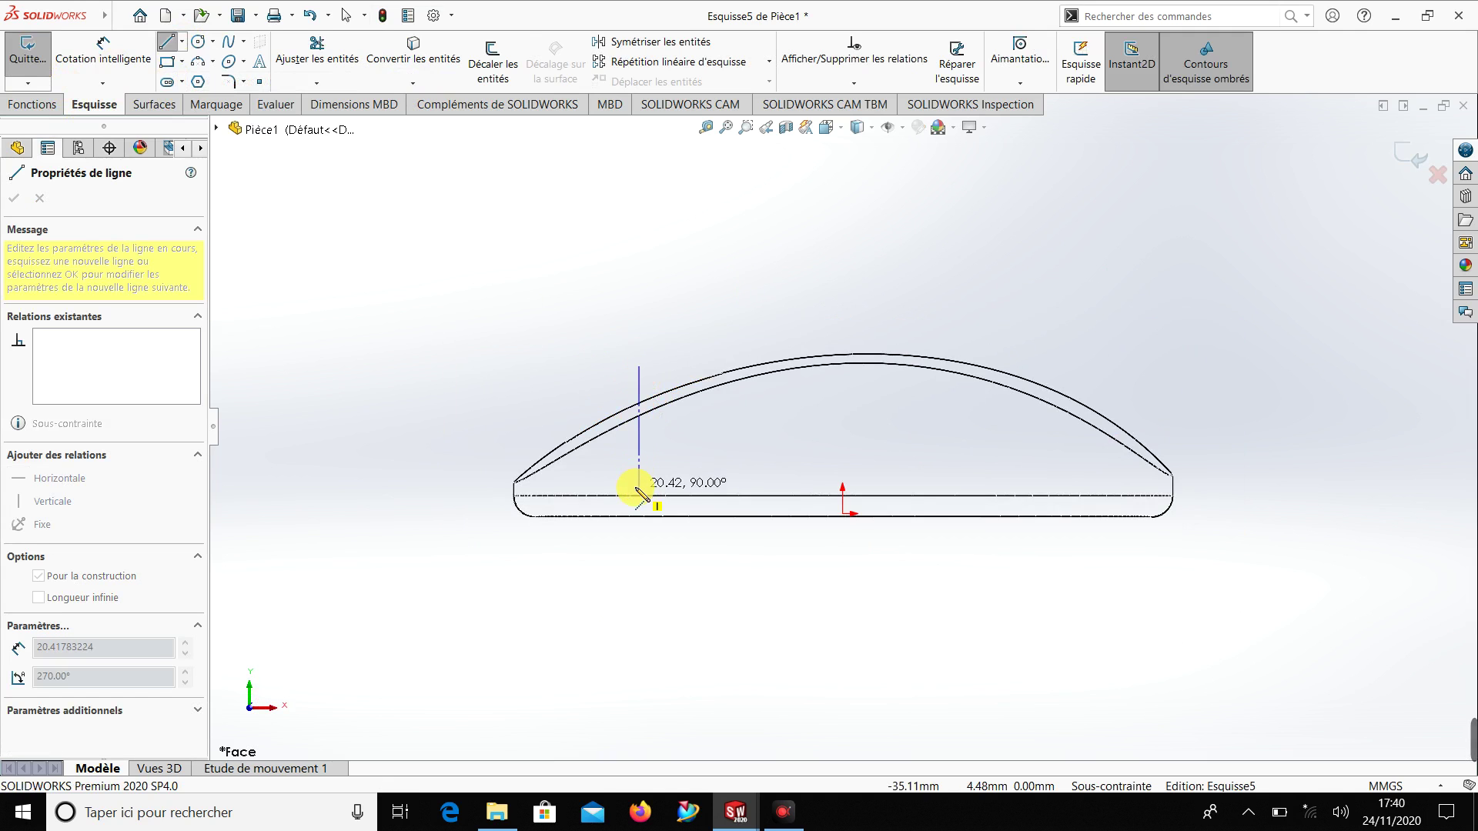
click(638, 494)
key(Escape)
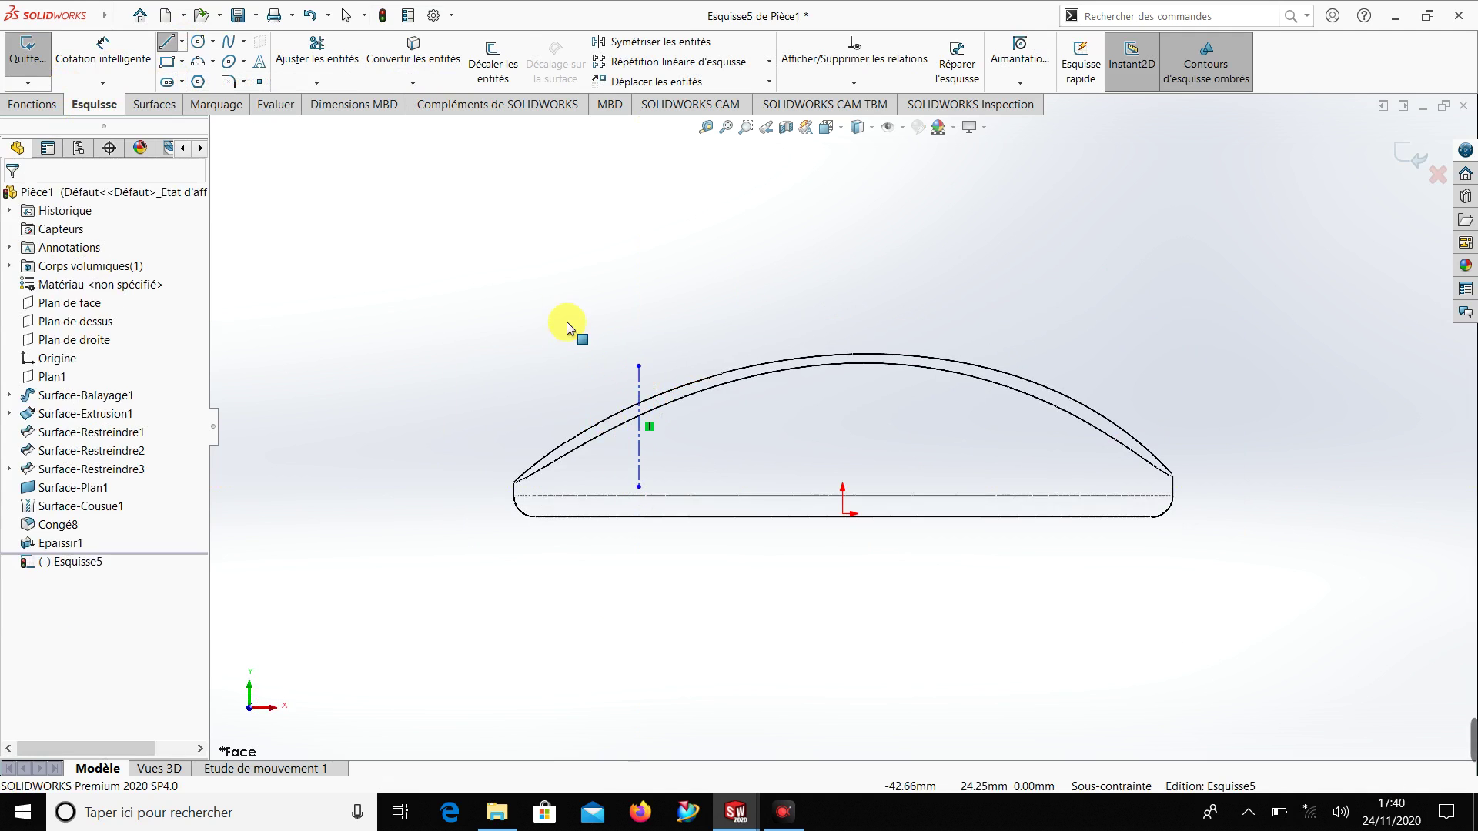
middle_drag(567, 320, 598, 369)
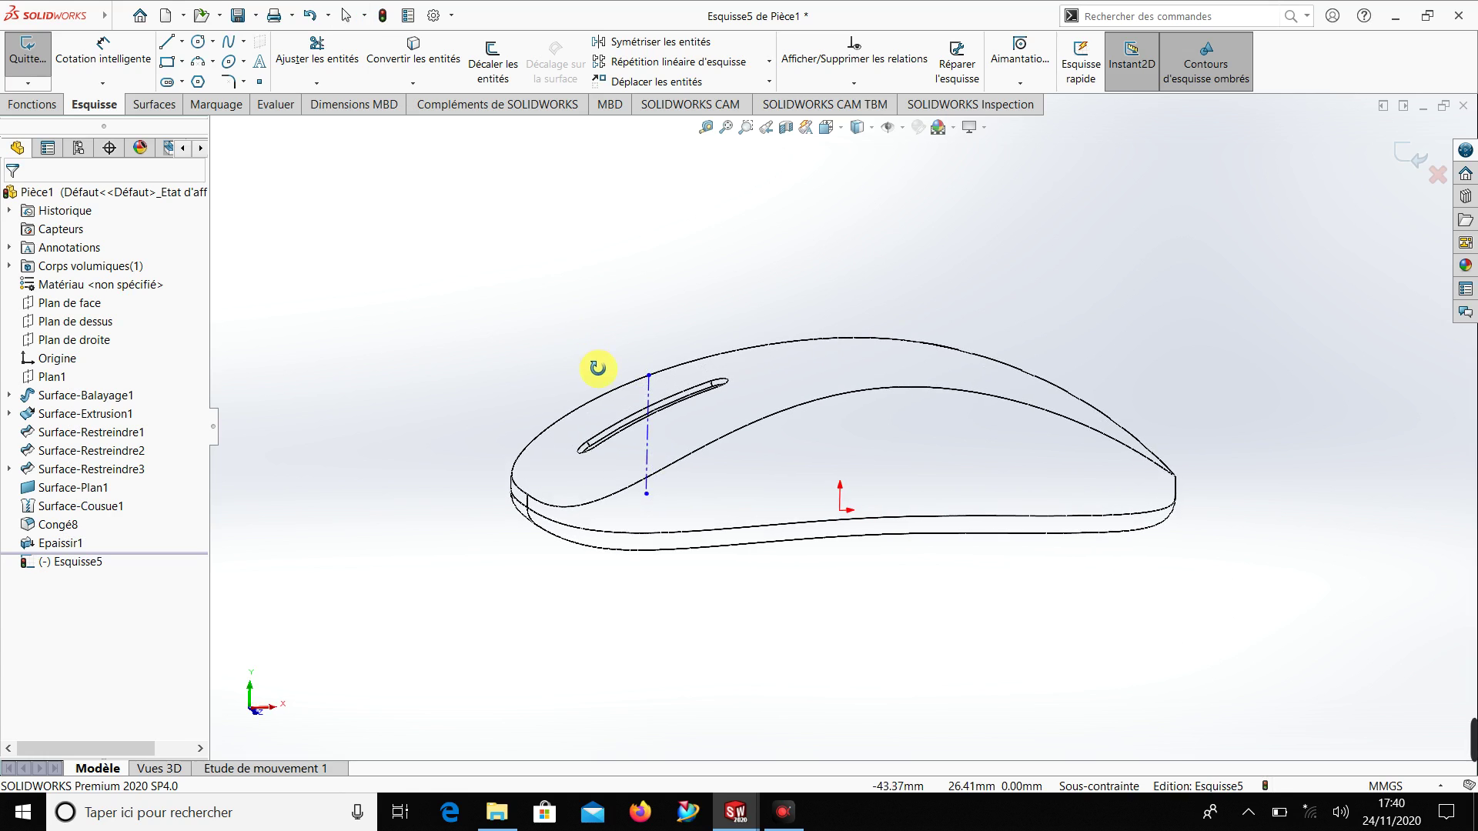
Draw a circle of about 7.84 mm radius centred on the construction line, then display shaded with edges
click(200, 42)
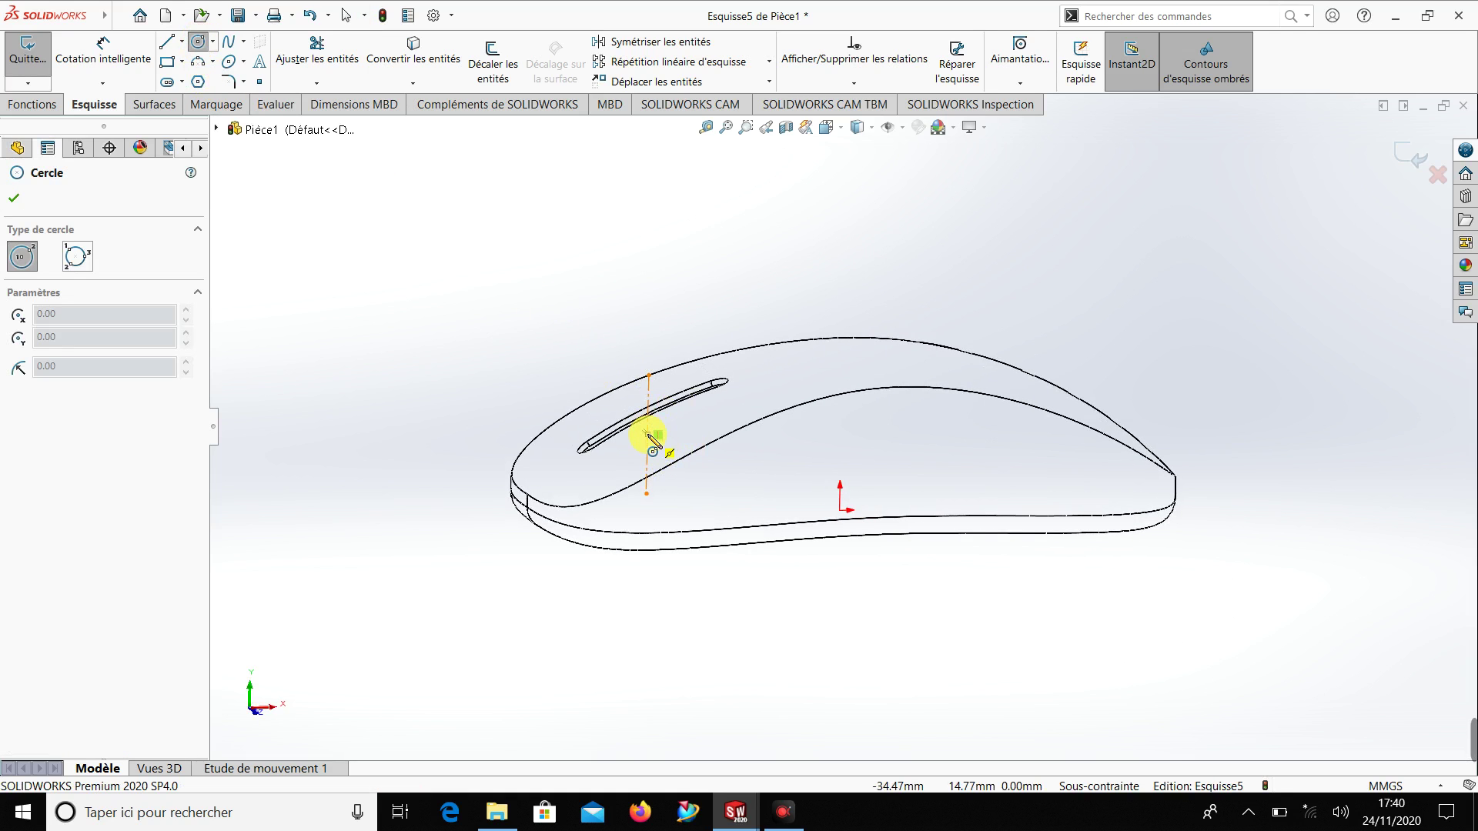
mouse_move(646, 436)
mouse_down()
mouse_move(659, 371)
mouse_move(659, 384)
mouse_up()
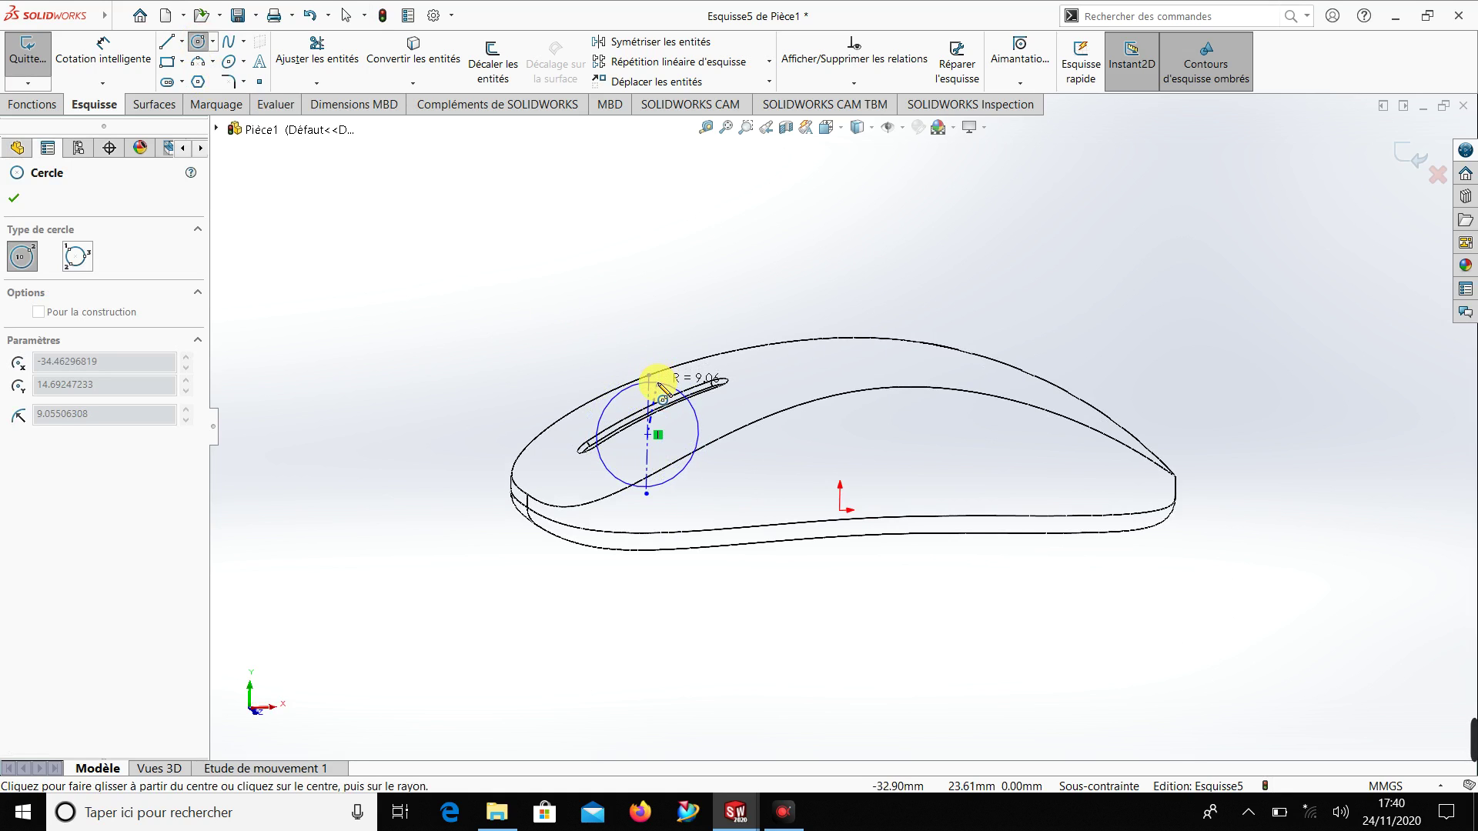
key(Escape)
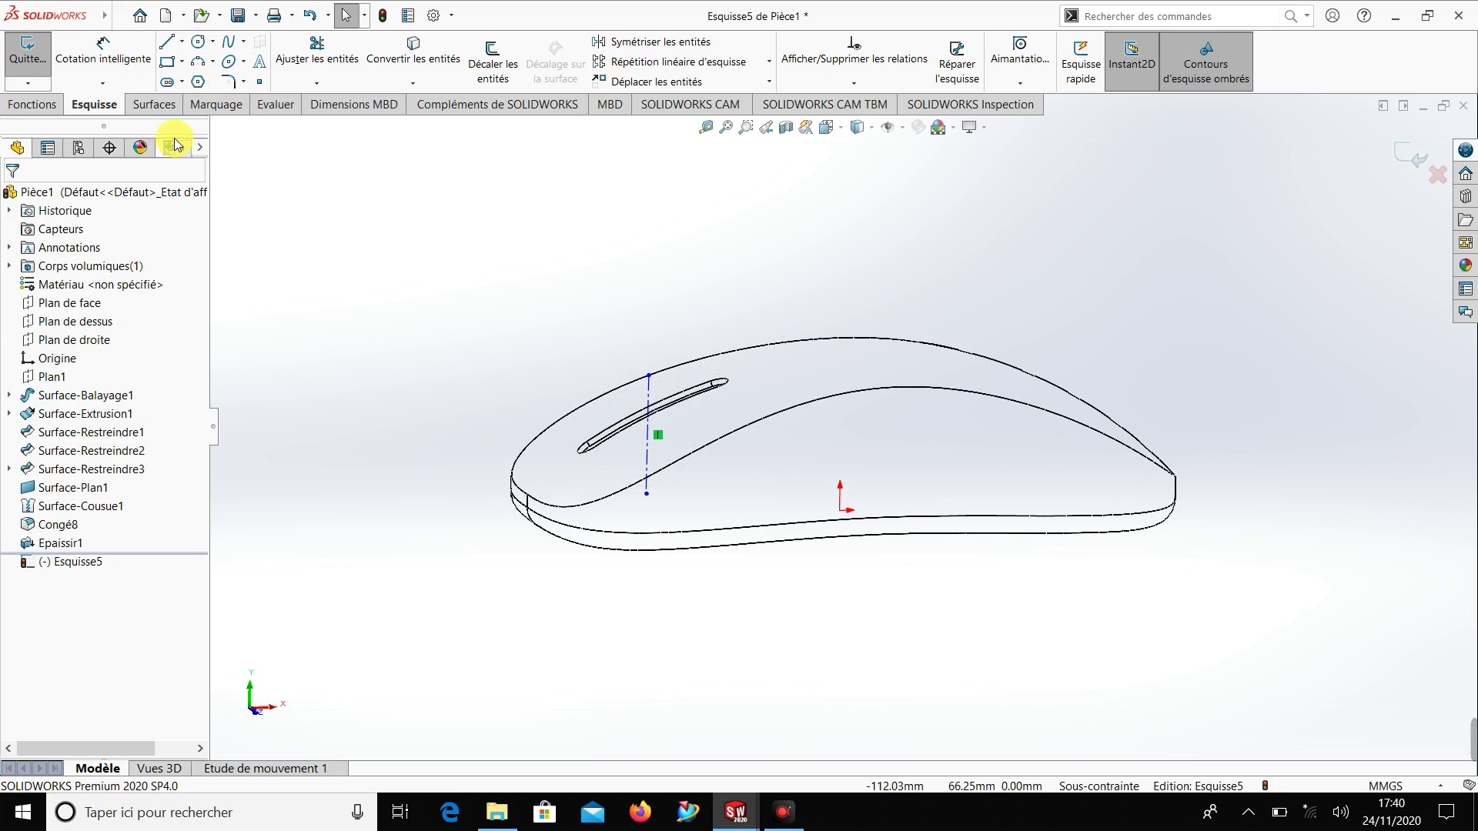
click(199, 43)
click(648, 421)
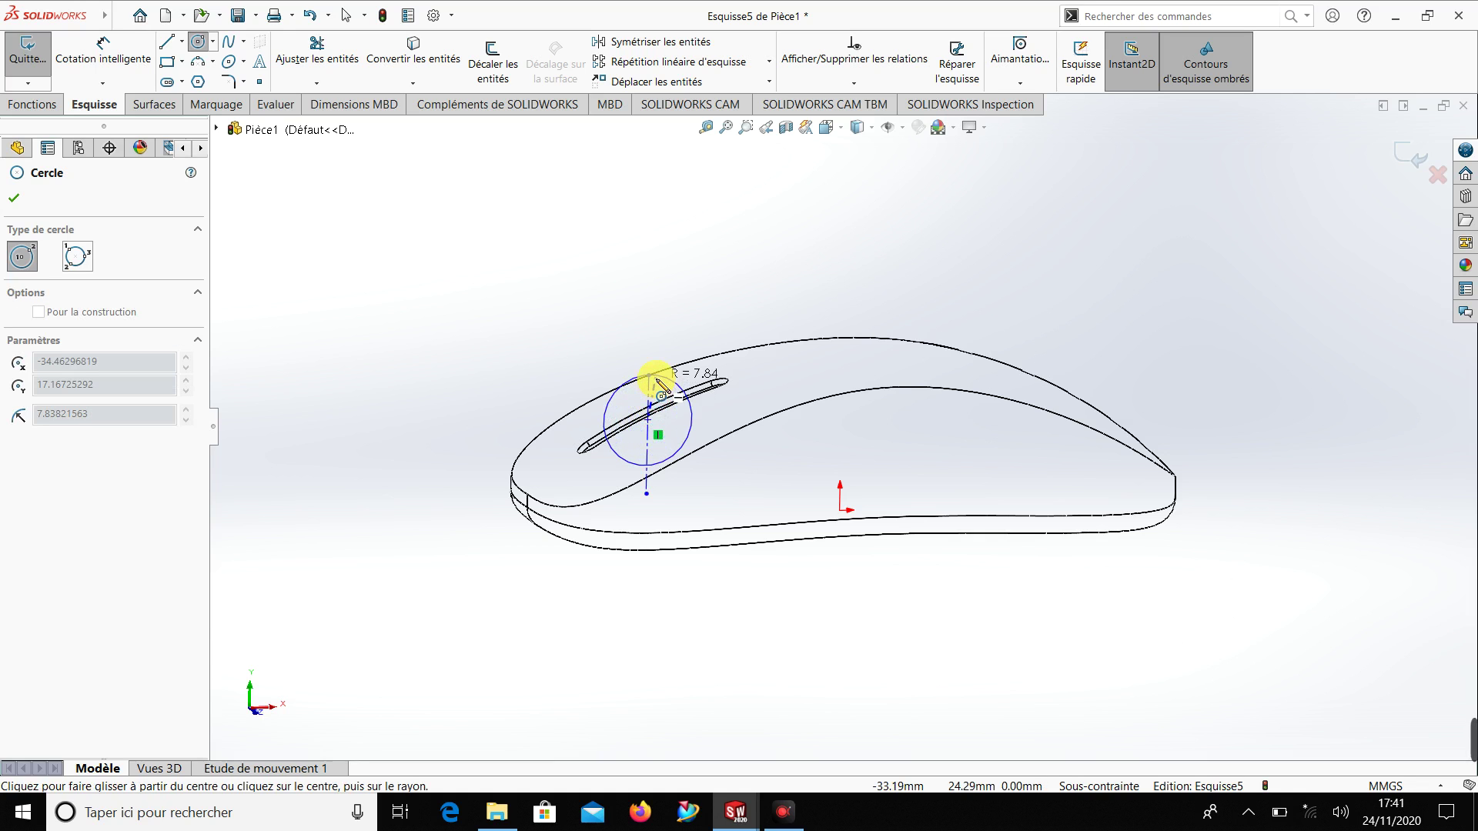
click(656, 383)
mouse_move(482, 357)
middle_down()
mouse_move(548, 452)
mouse_move(531, 432)
middle_up()
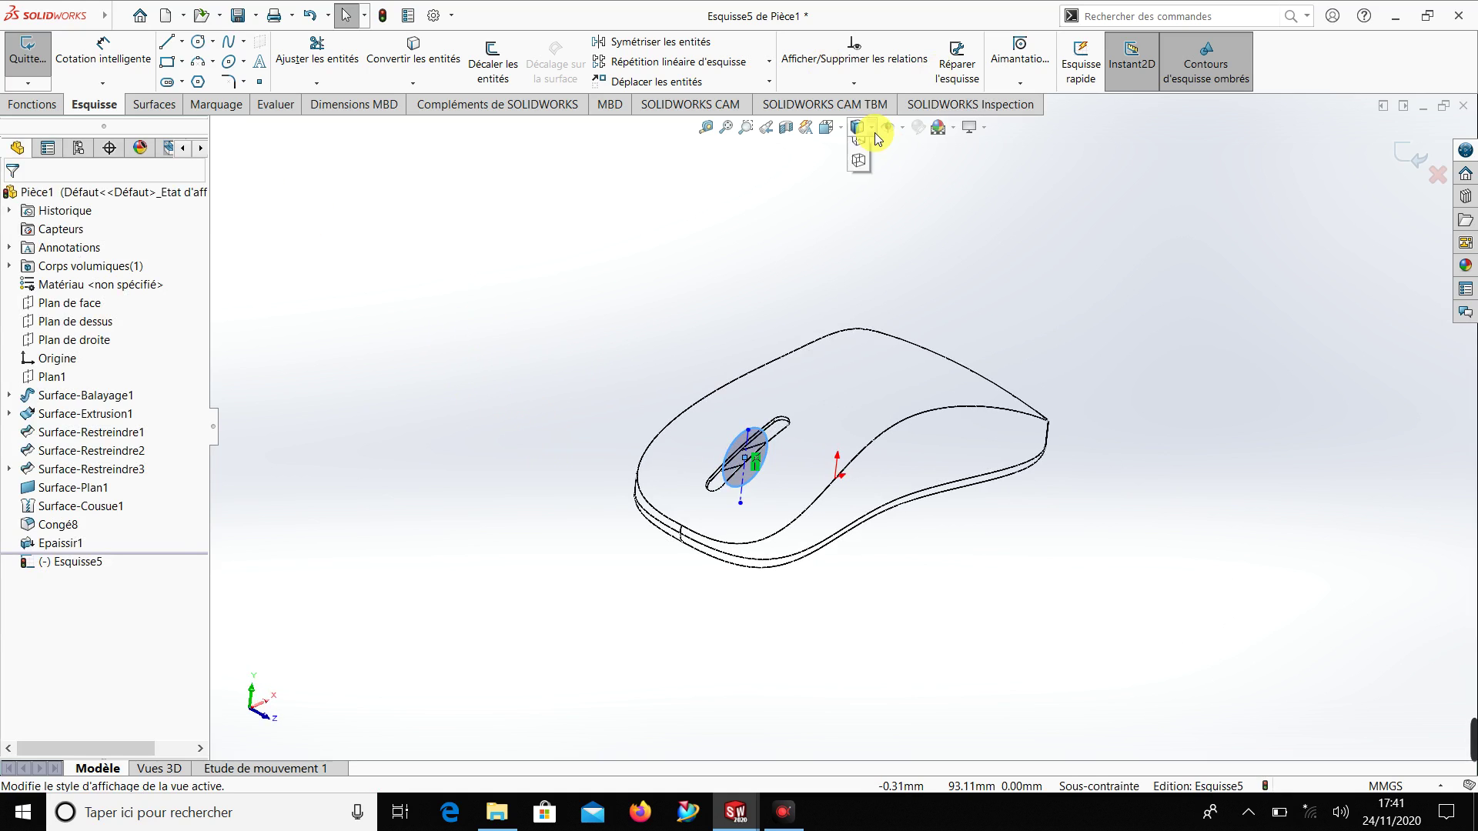
click(866, 146)
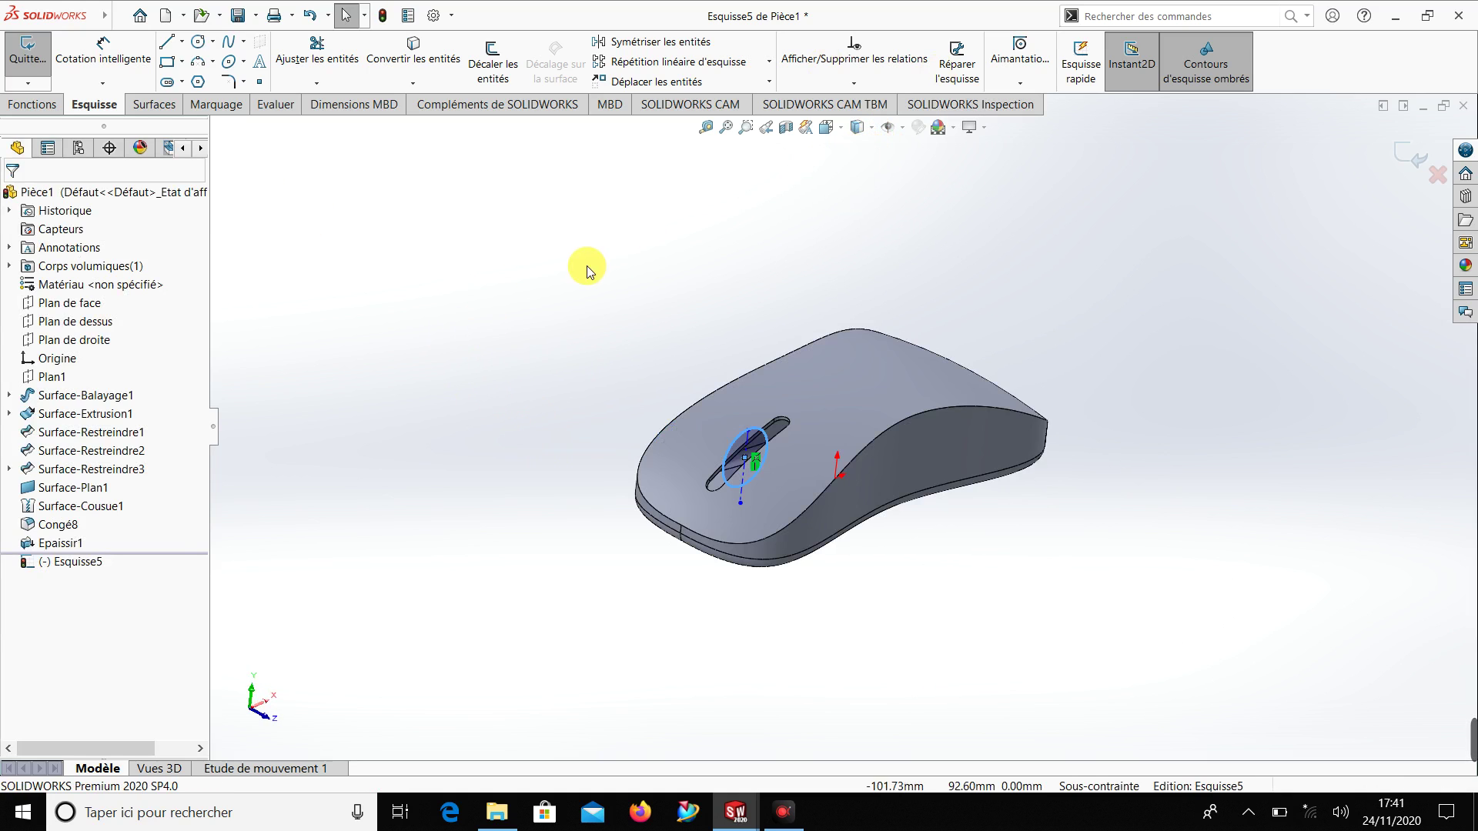
click(40, 107)
Extrude the circle 1 mm in both directions as Boss.-Extru.1, forming the scroll-wheel disc
click(44, 85)
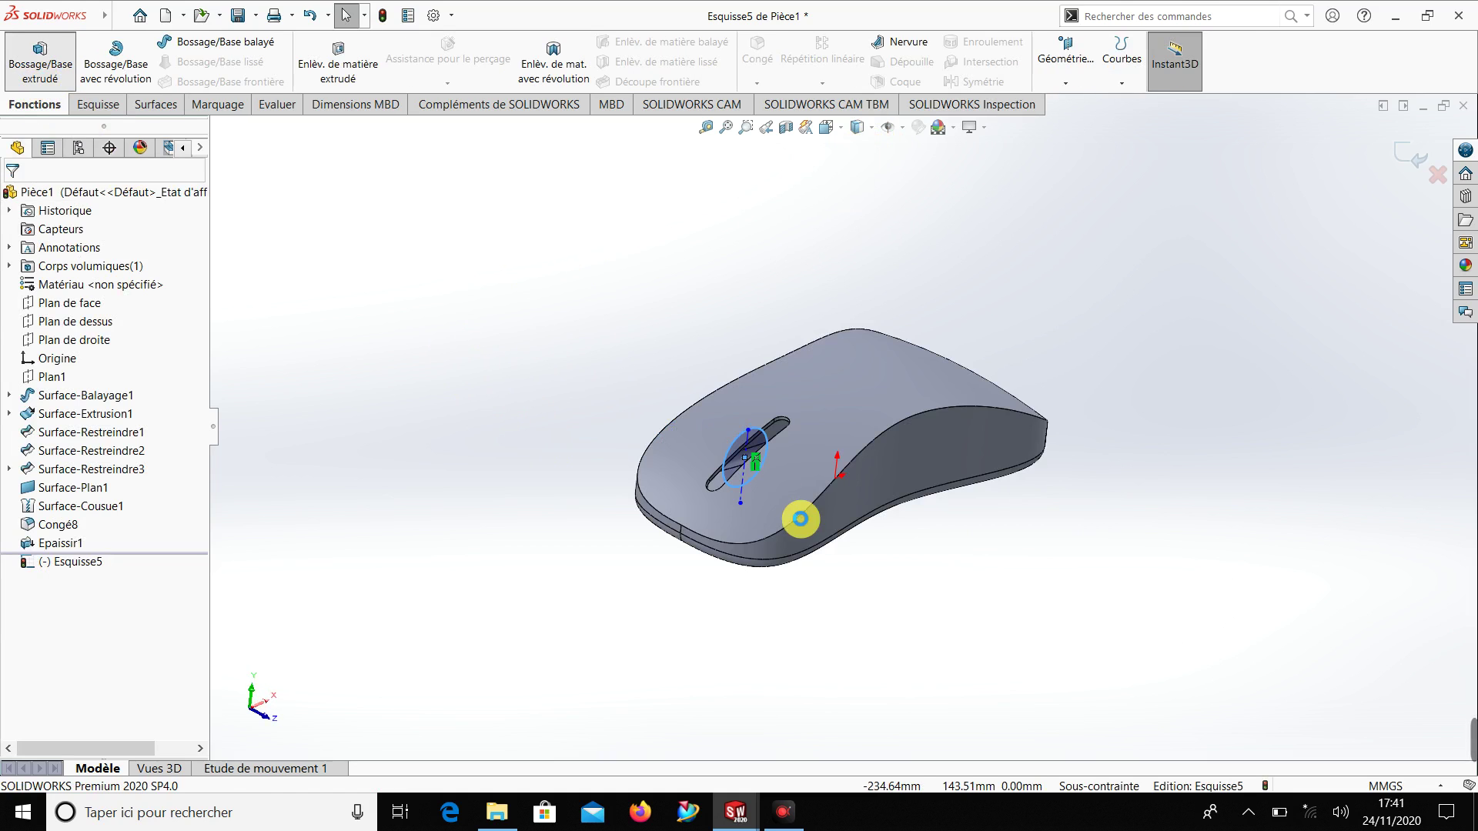
scroll(784, 468, down, 2)
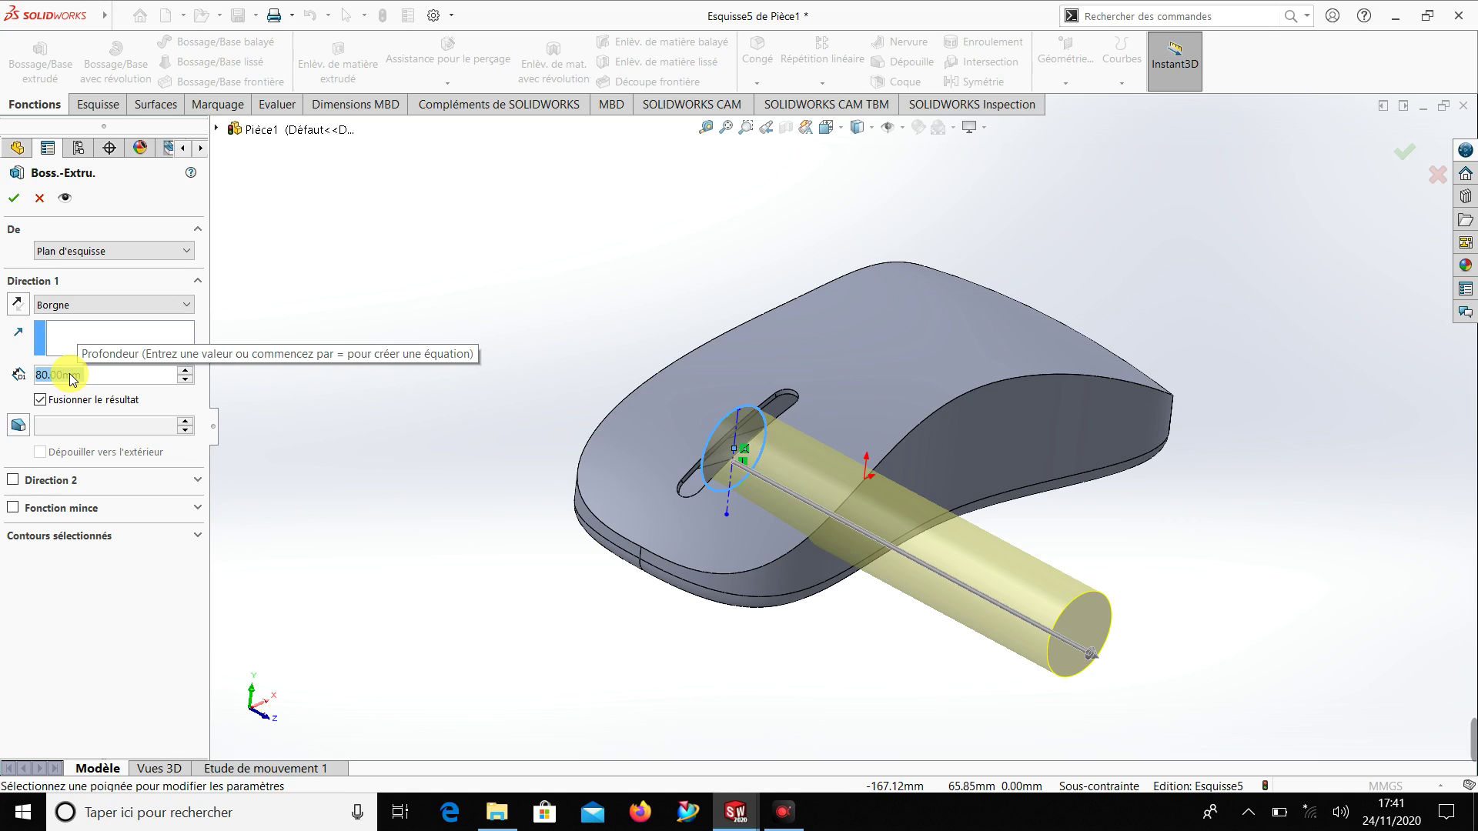
text(1)
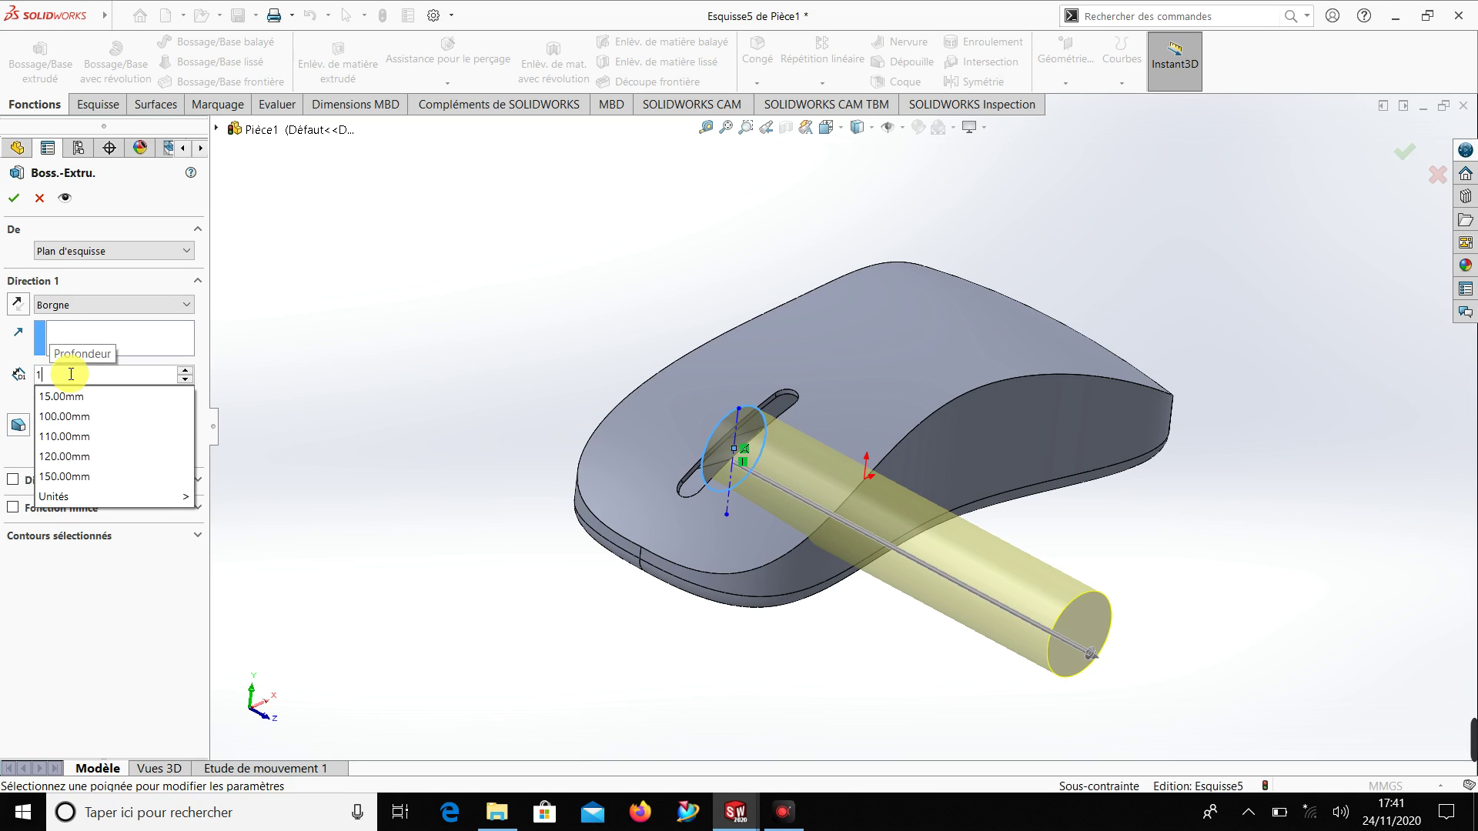
click(190, 425)
click(12, 479)
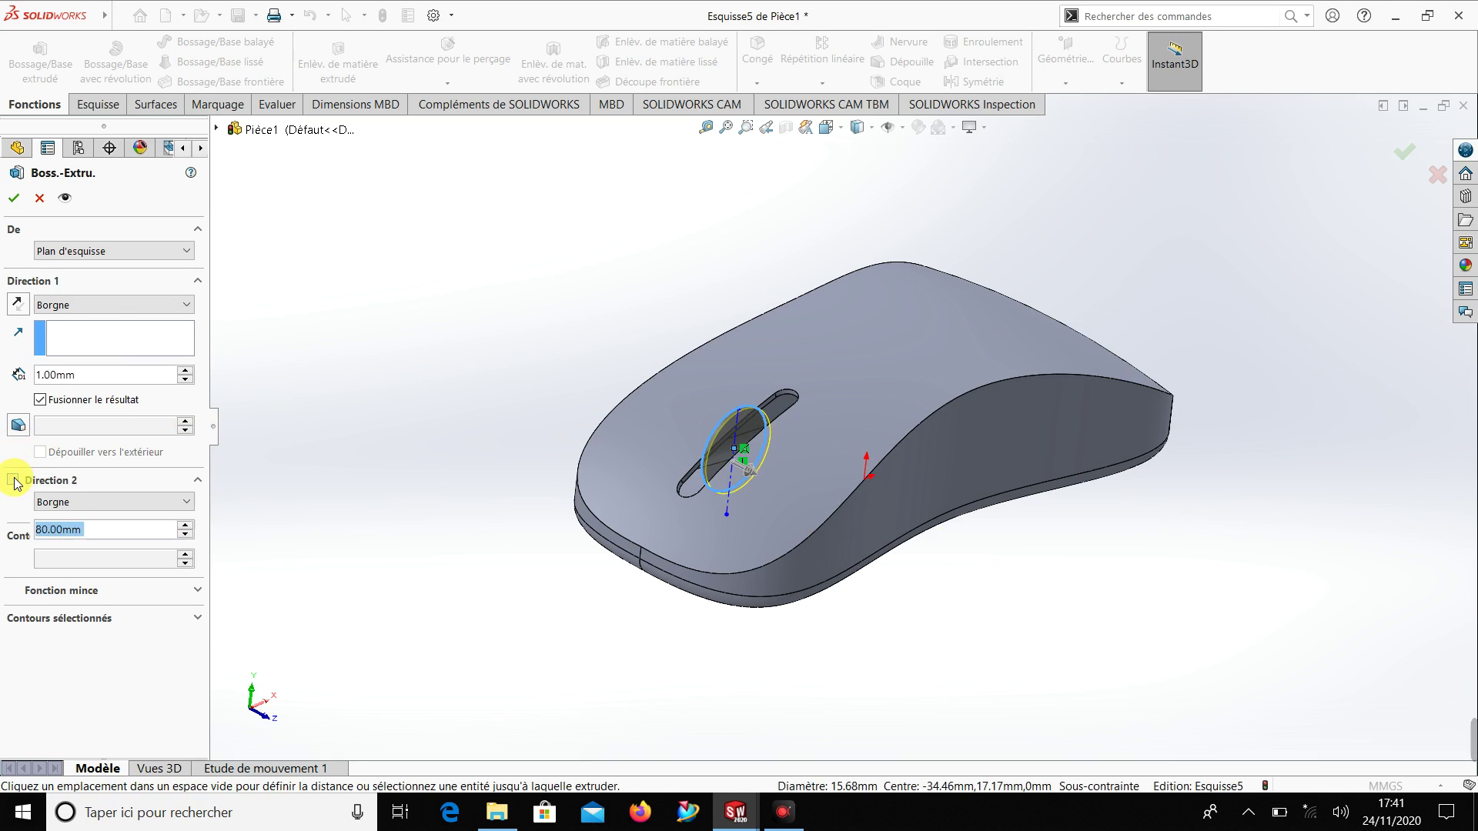
text(1)
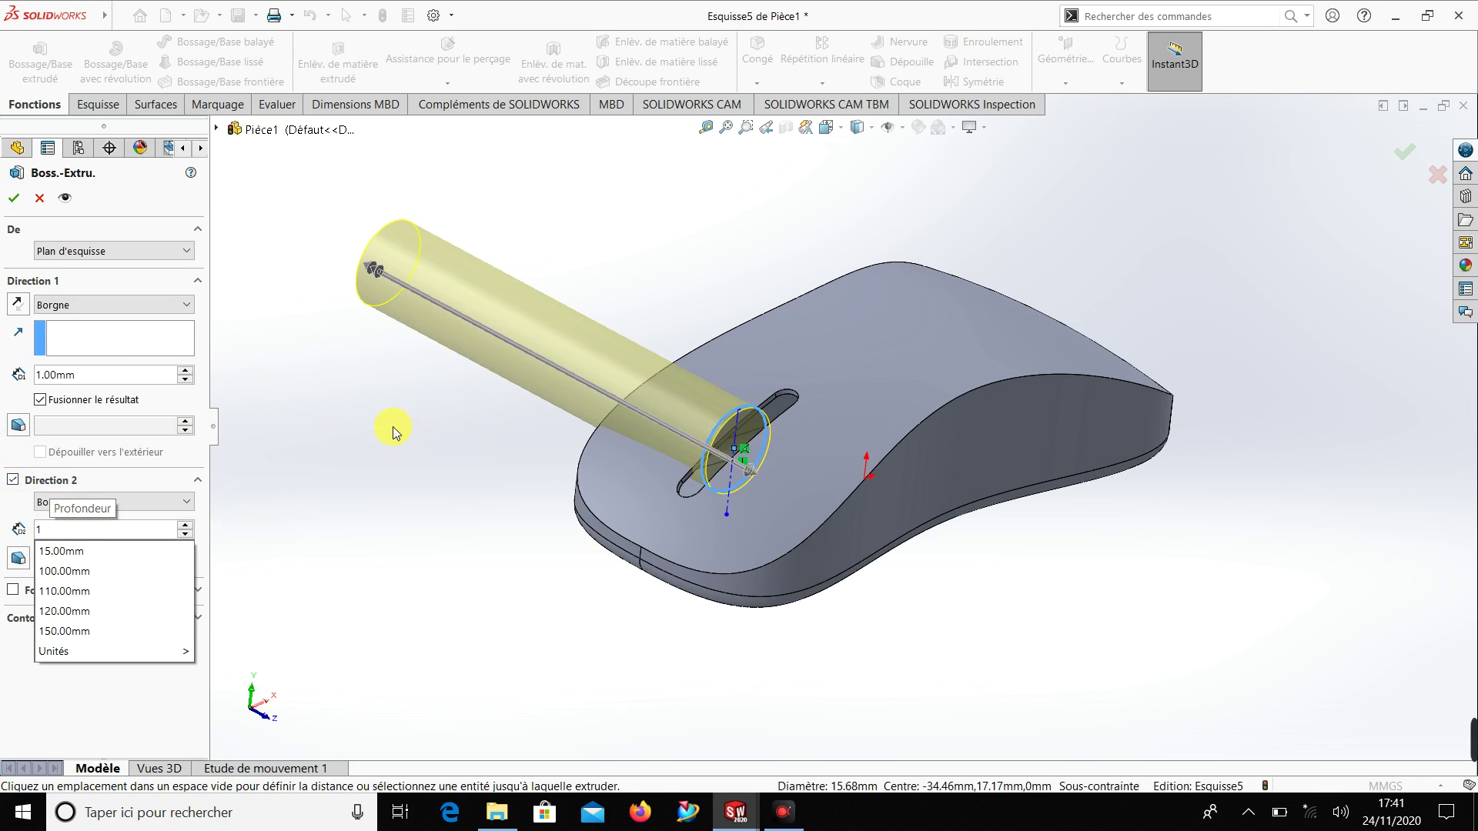
key(Return)
mouse_move(494, 436)
middle_down()
mouse_move(561, 488)
mouse_move(531, 501)
mouse_move(518, 475)
middle_up()
click(14, 198)
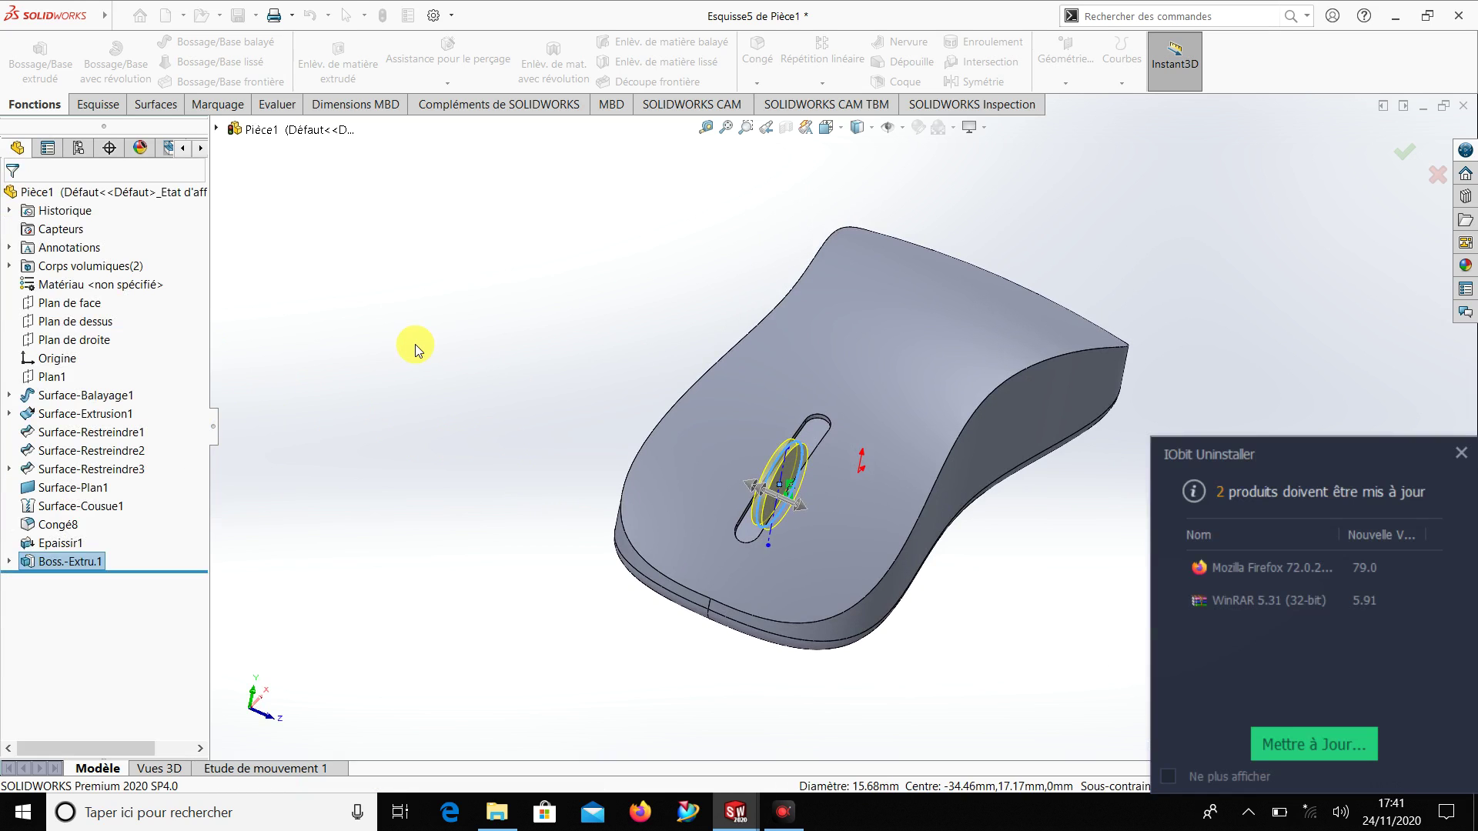
click(1463, 465)
scroll(776, 528, down, 3)
Start a sketch on the wheel's flat side face, viewed straight on and zoomed to its top rim
mouse_move(772, 506)
middle_down()
mouse_move(660, 454)
mouse_move(753, 583)
mouse_move(739, 505)
middle_up()
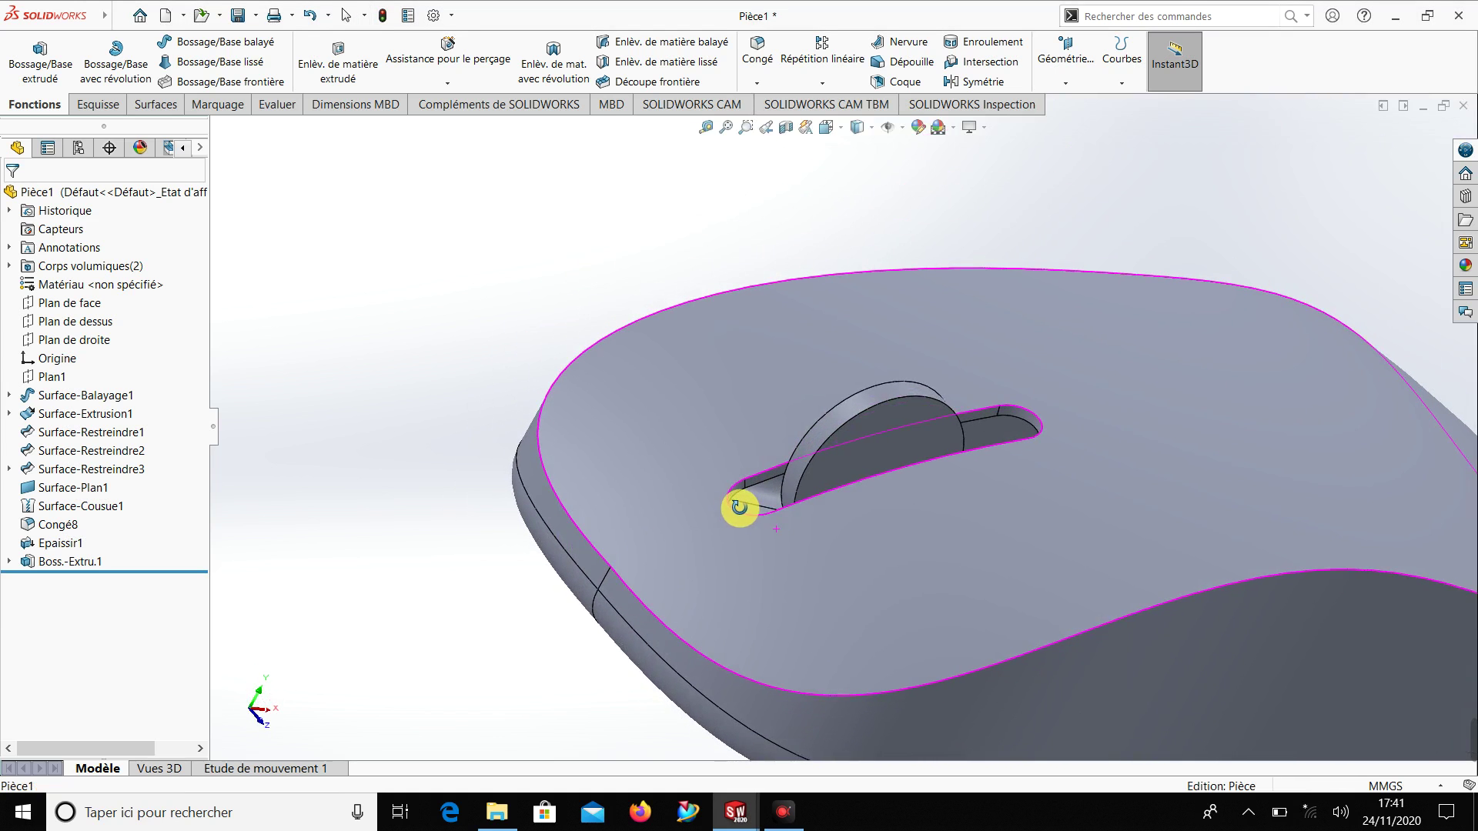
click(893, 424)
click(1030, 378)
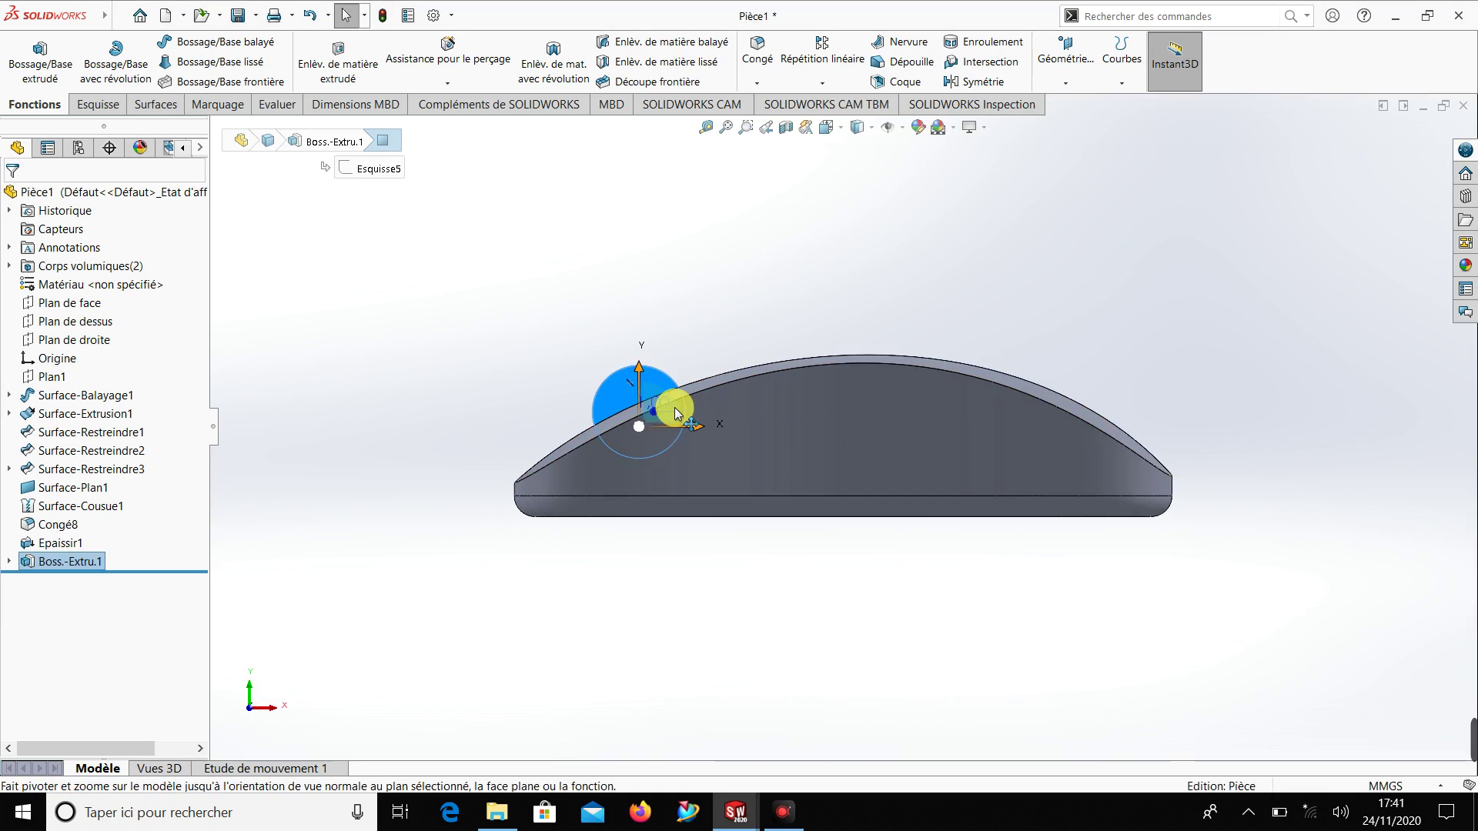
click(97, 105)
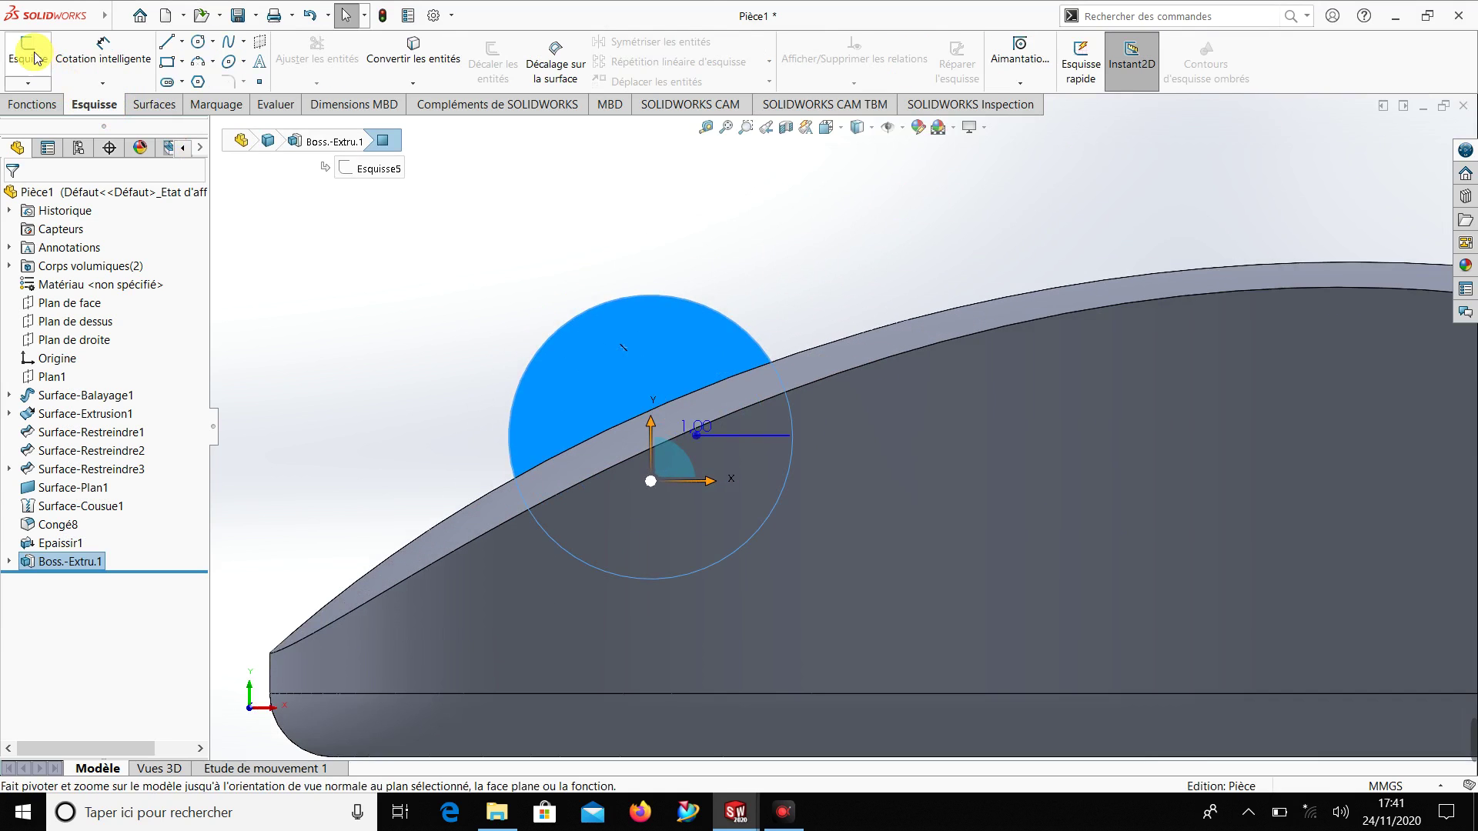
click(27, 50)
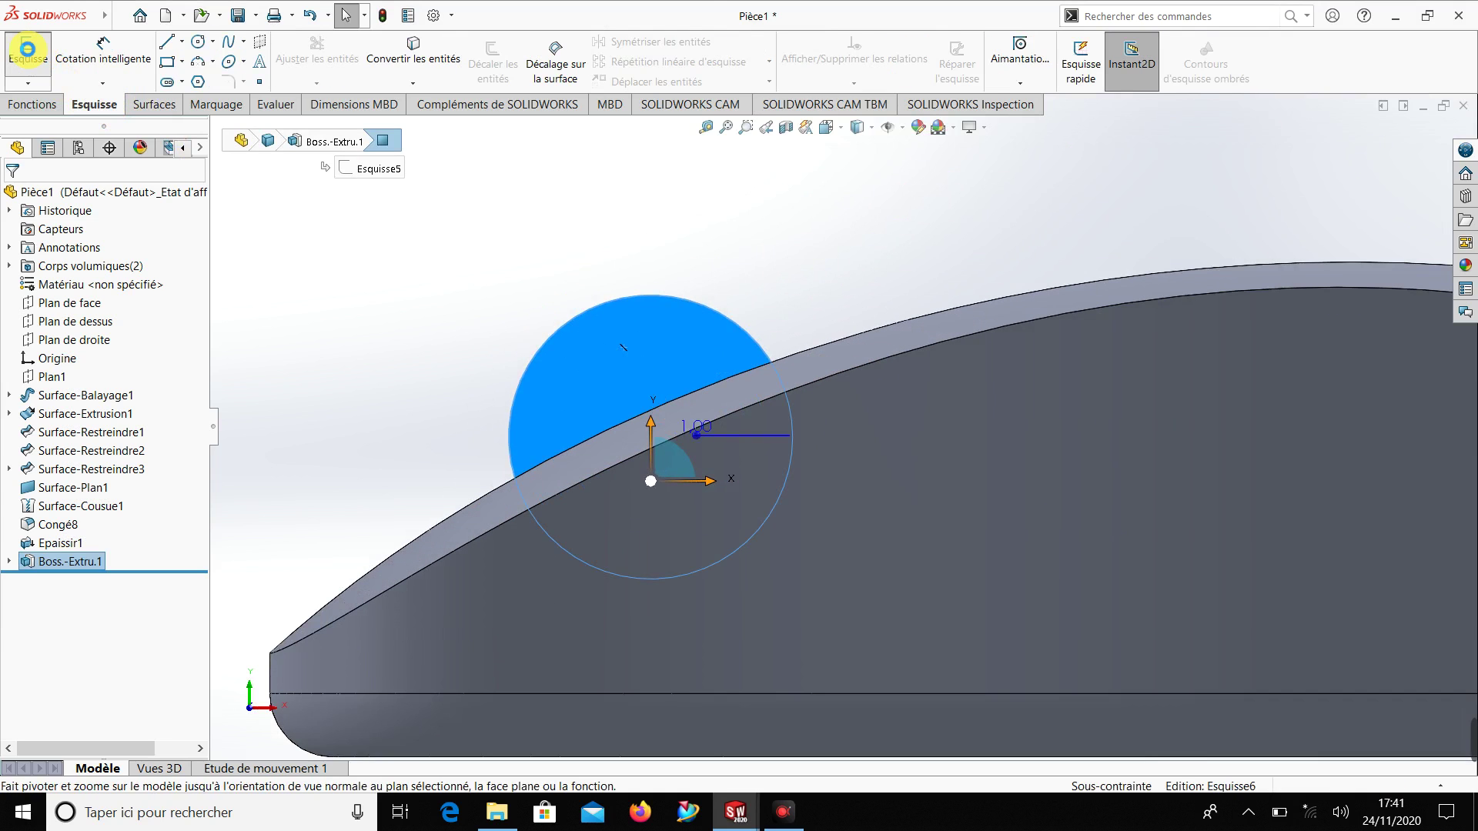
click(199, 47)
scroll(686, 321, down, 2)
scroll(676, 307, down, 2)
scroll(674, 312, down, 3)
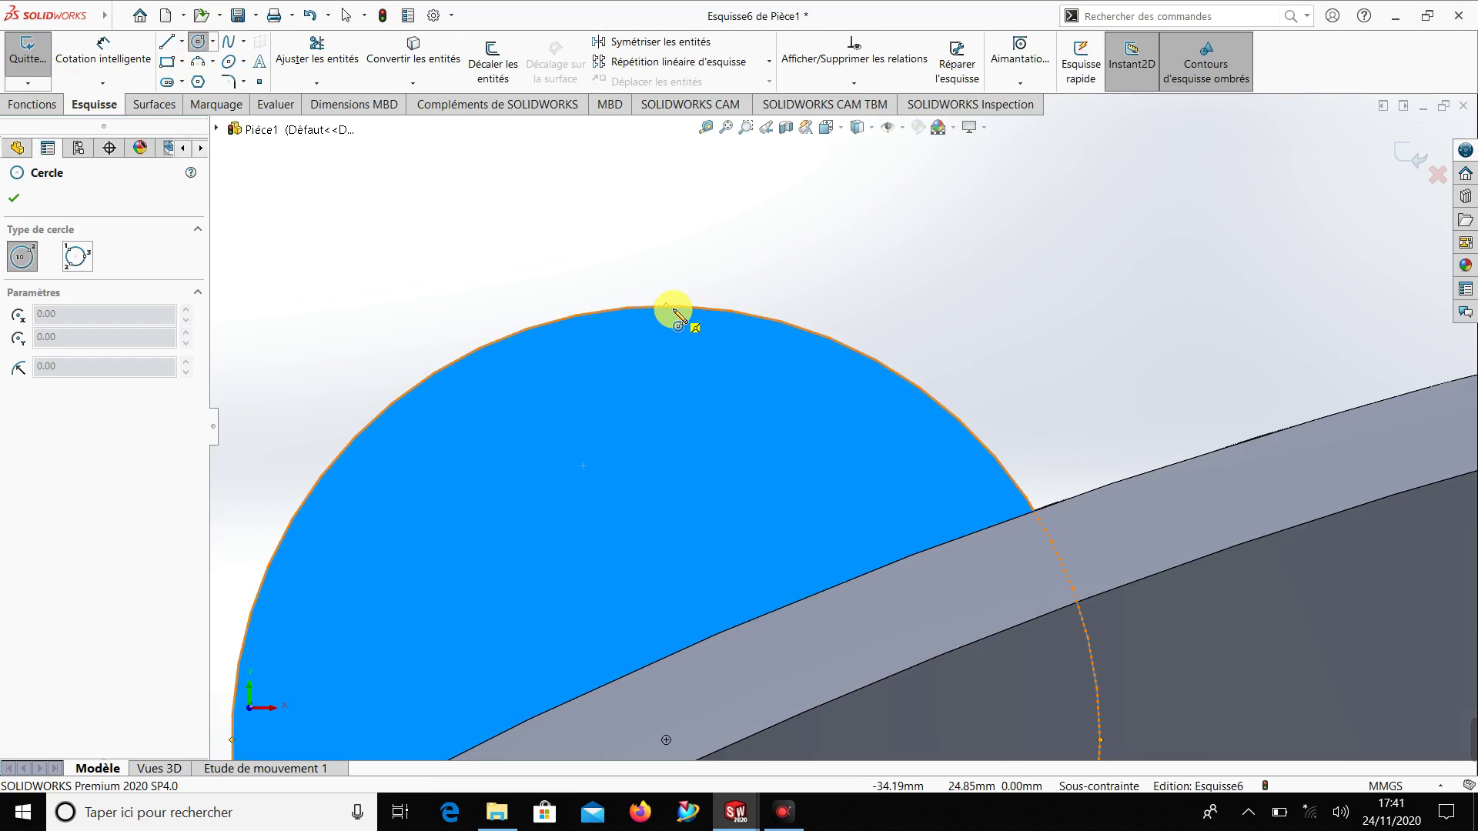
click(667, 306)
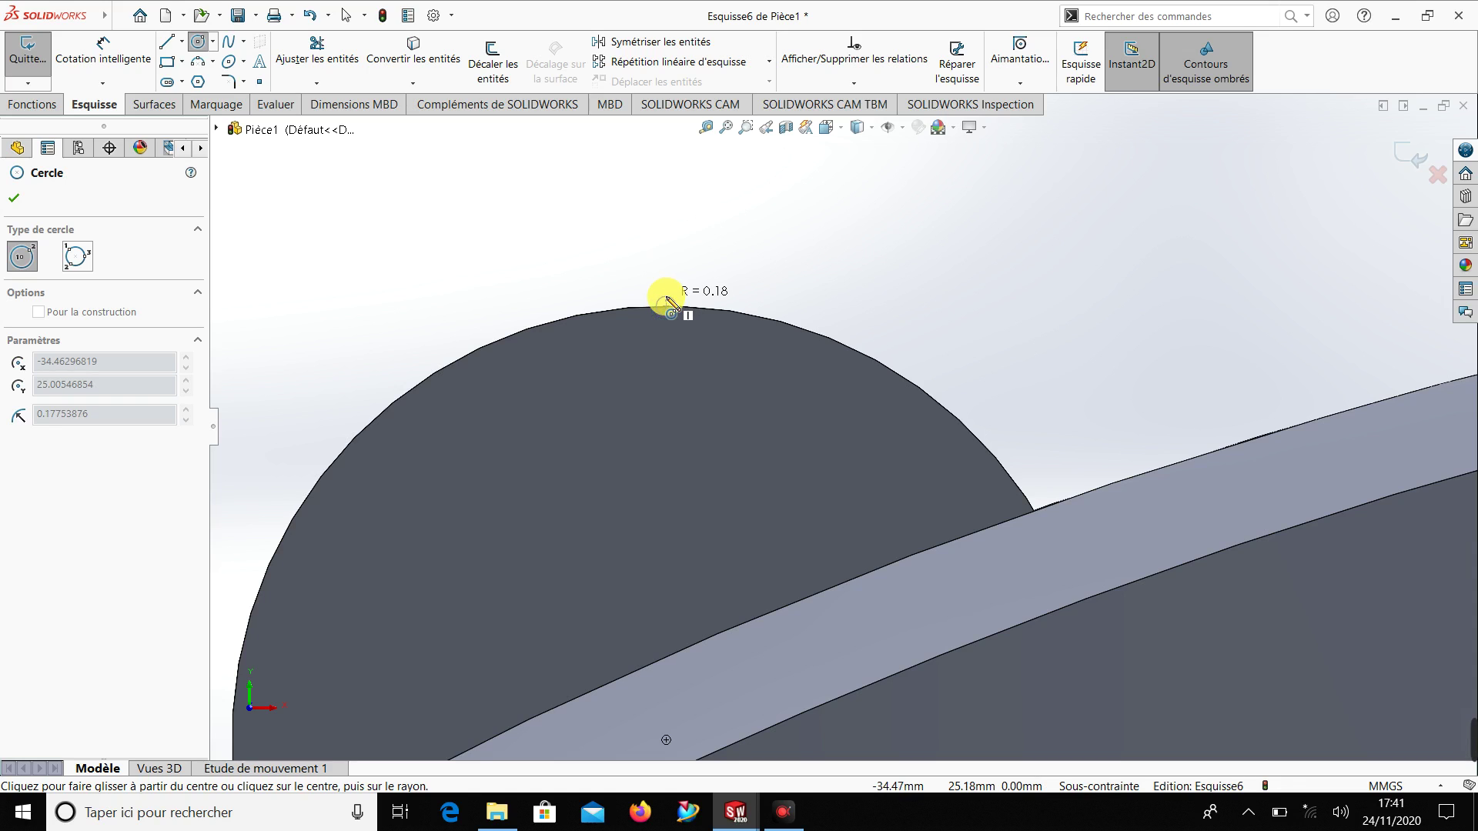
key(Escape)
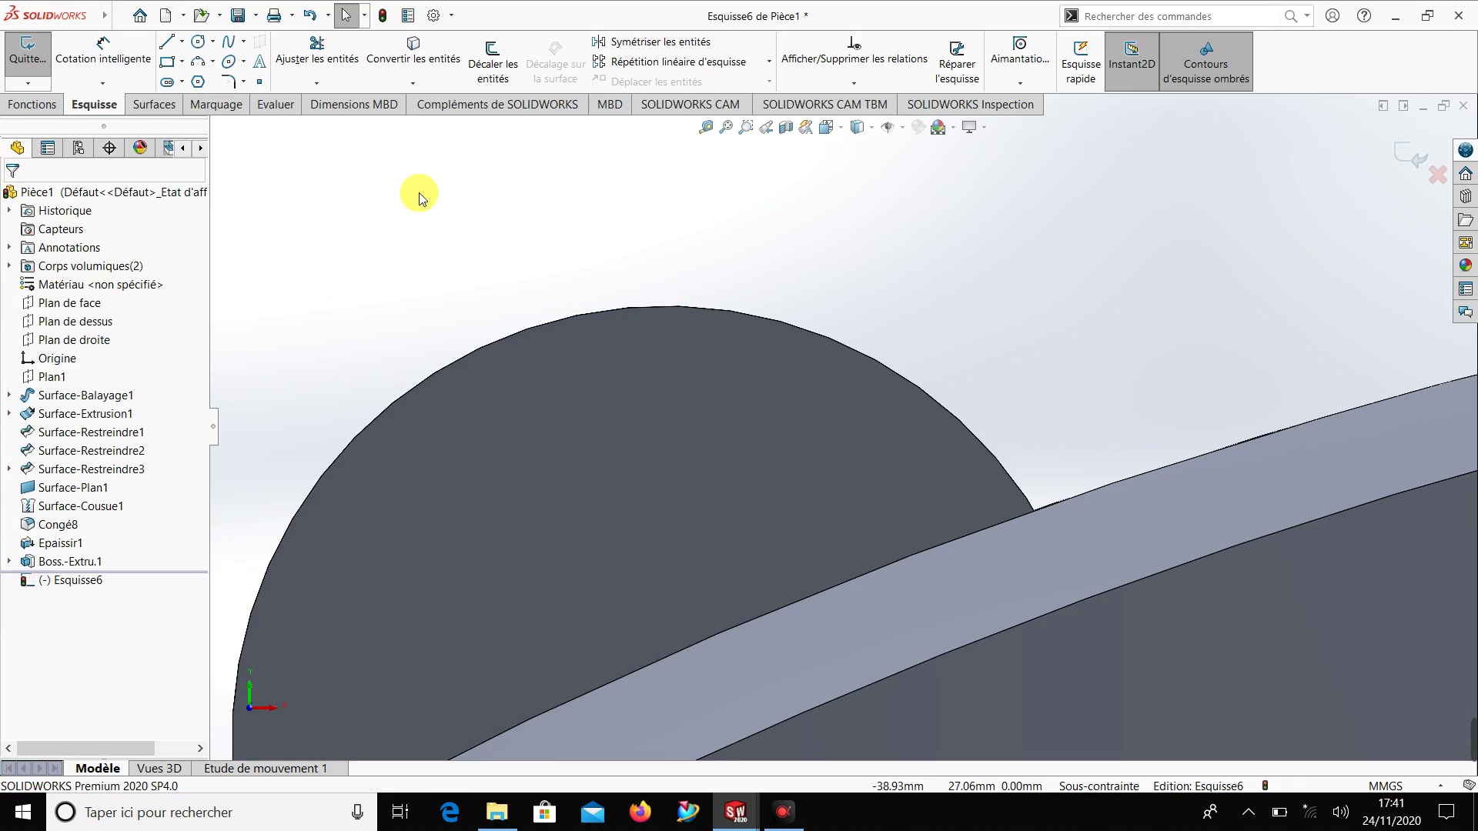
Draw a tiny centre rectangle on the top rim of the wheel circle
click(184, 63)
click(192, 98)
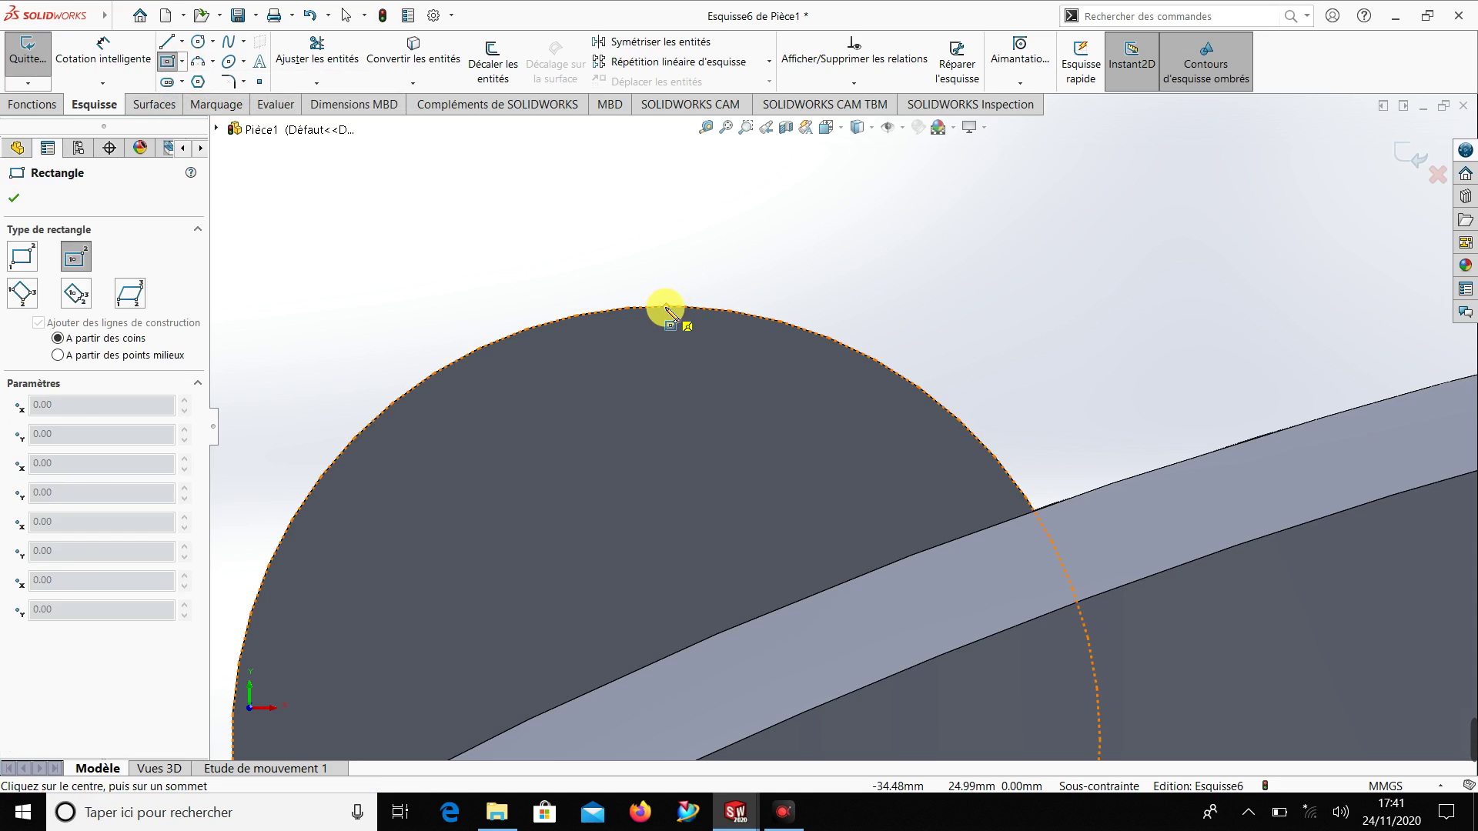
click(666, 307)
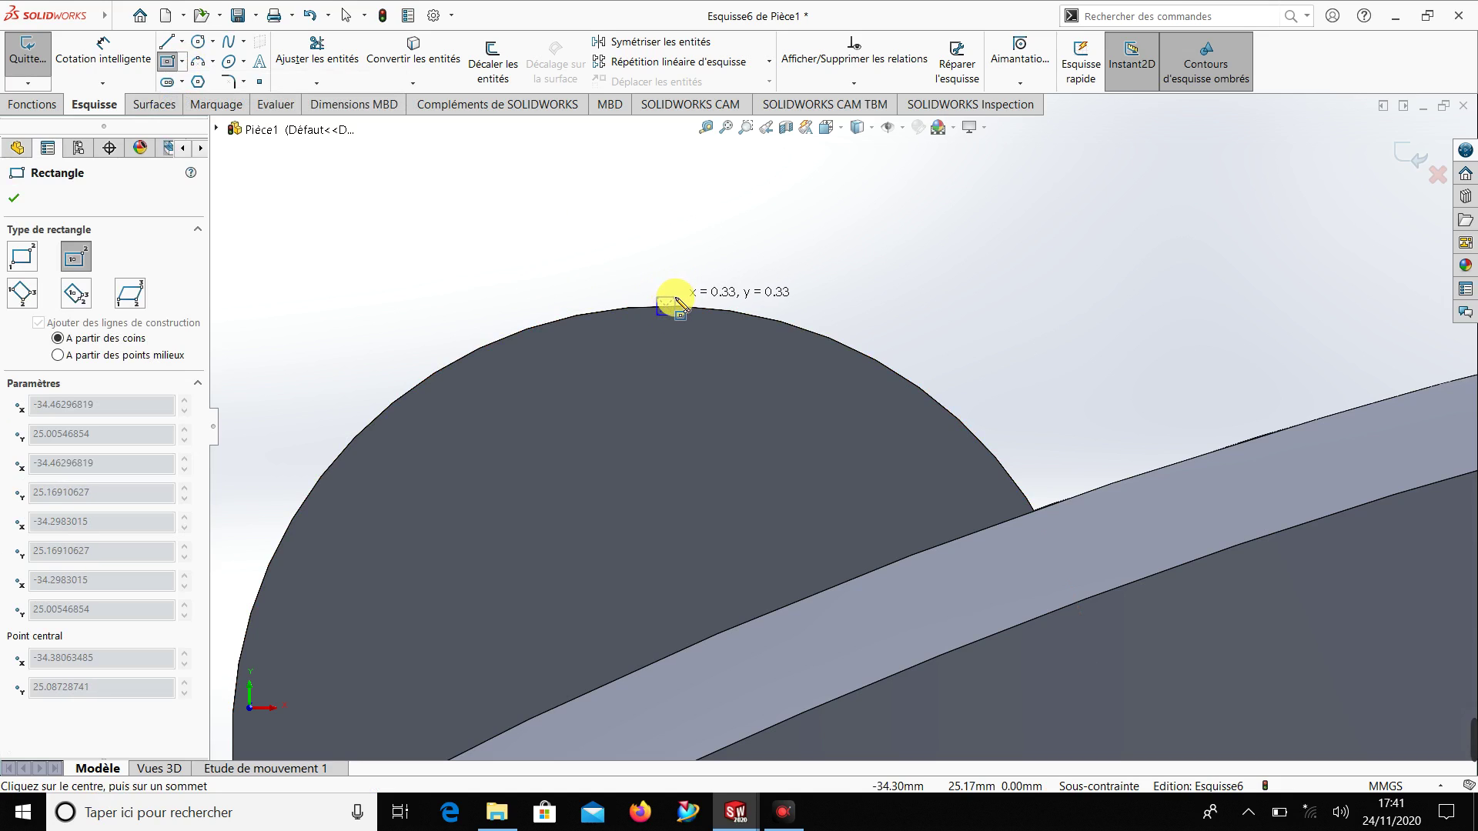
click(677, 299)
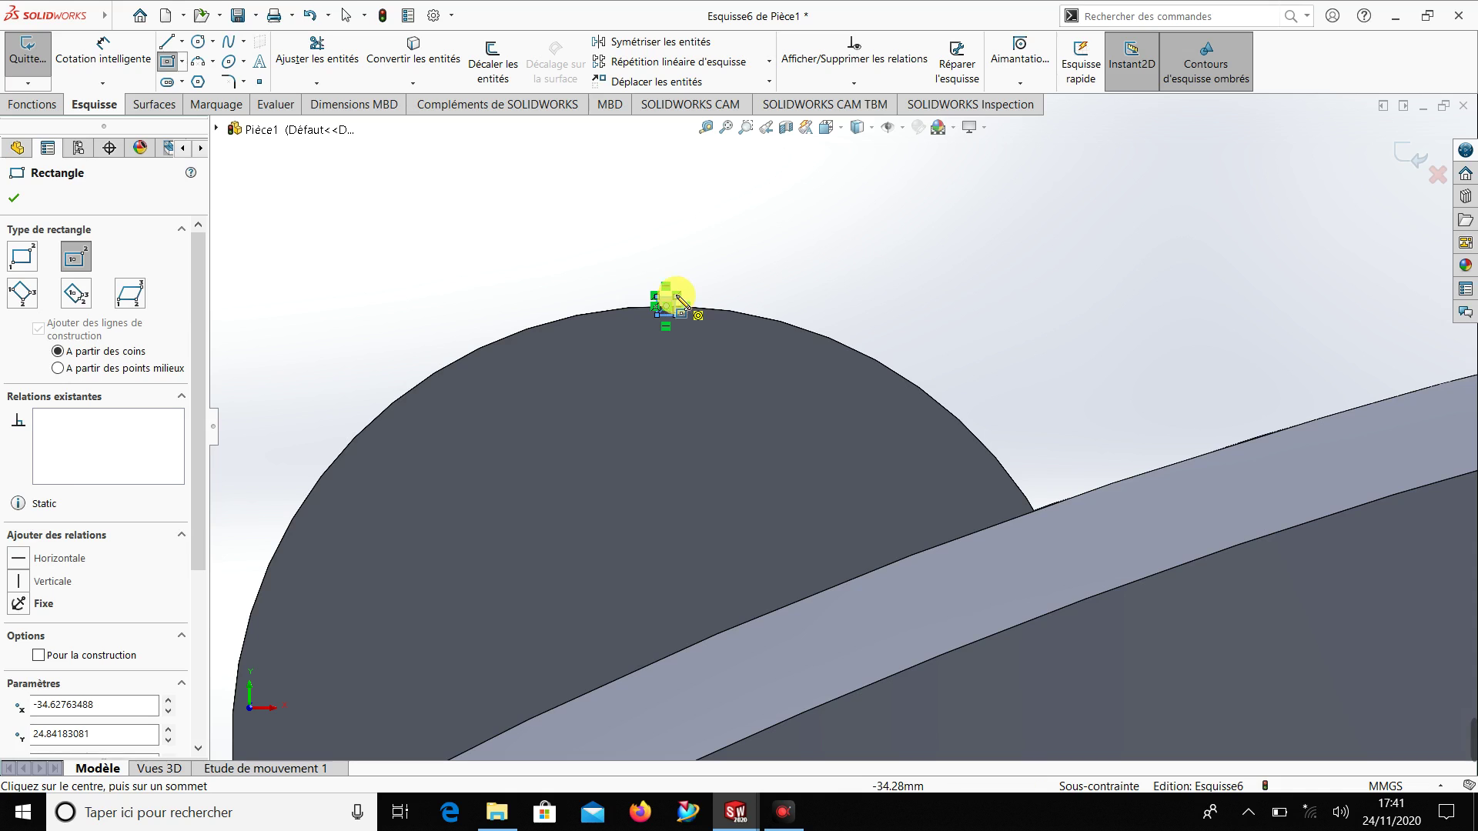
key(Escape)
scroll(776, 306, up, 2)
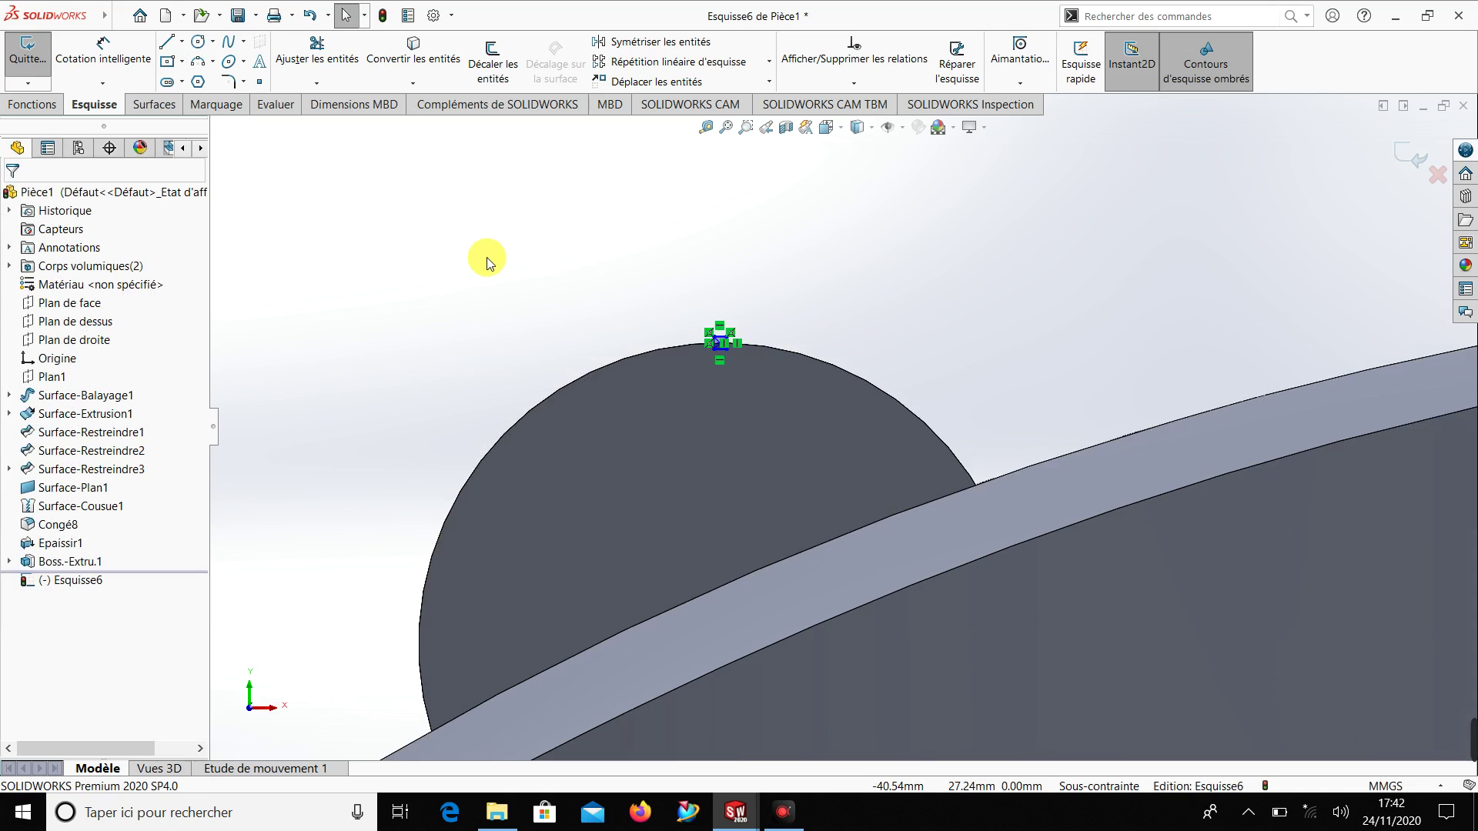
middle_drag(517, 299, 534, 308)
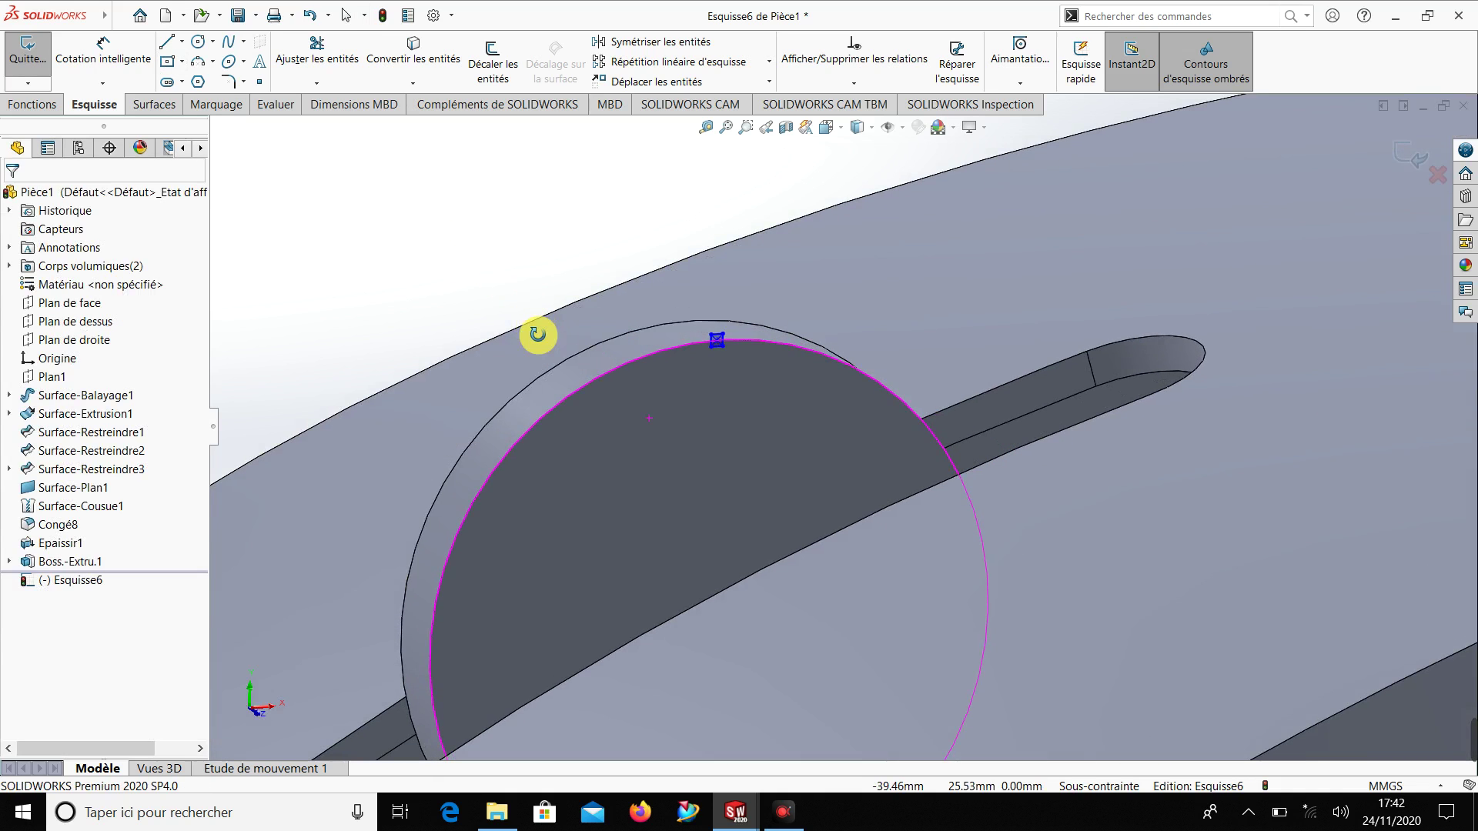
click(31, 104)
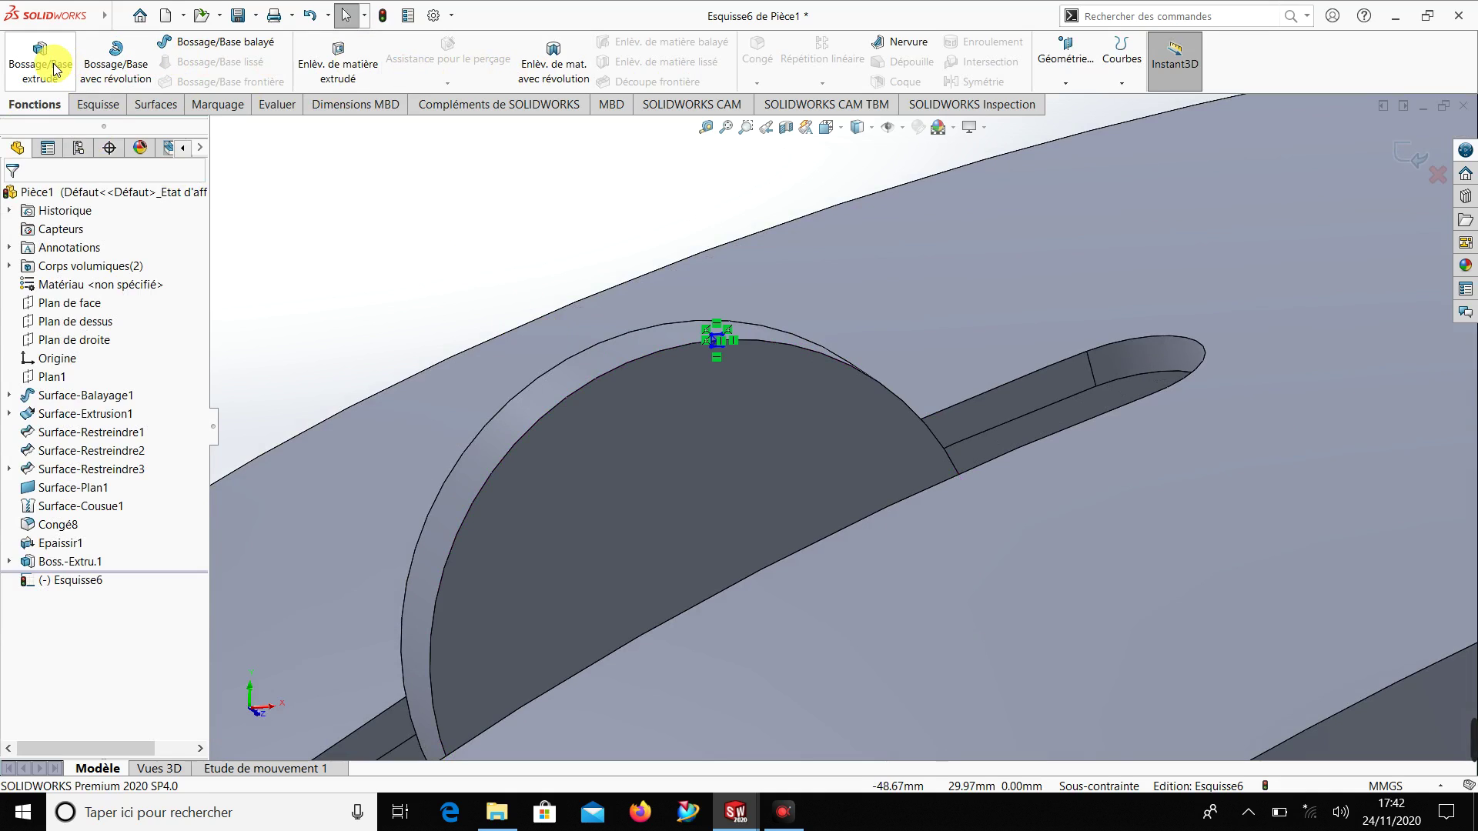
Extrude the rectangle up to the wheel's side face to form a single tooth, Boss.-Extru.2
click(67, 82)
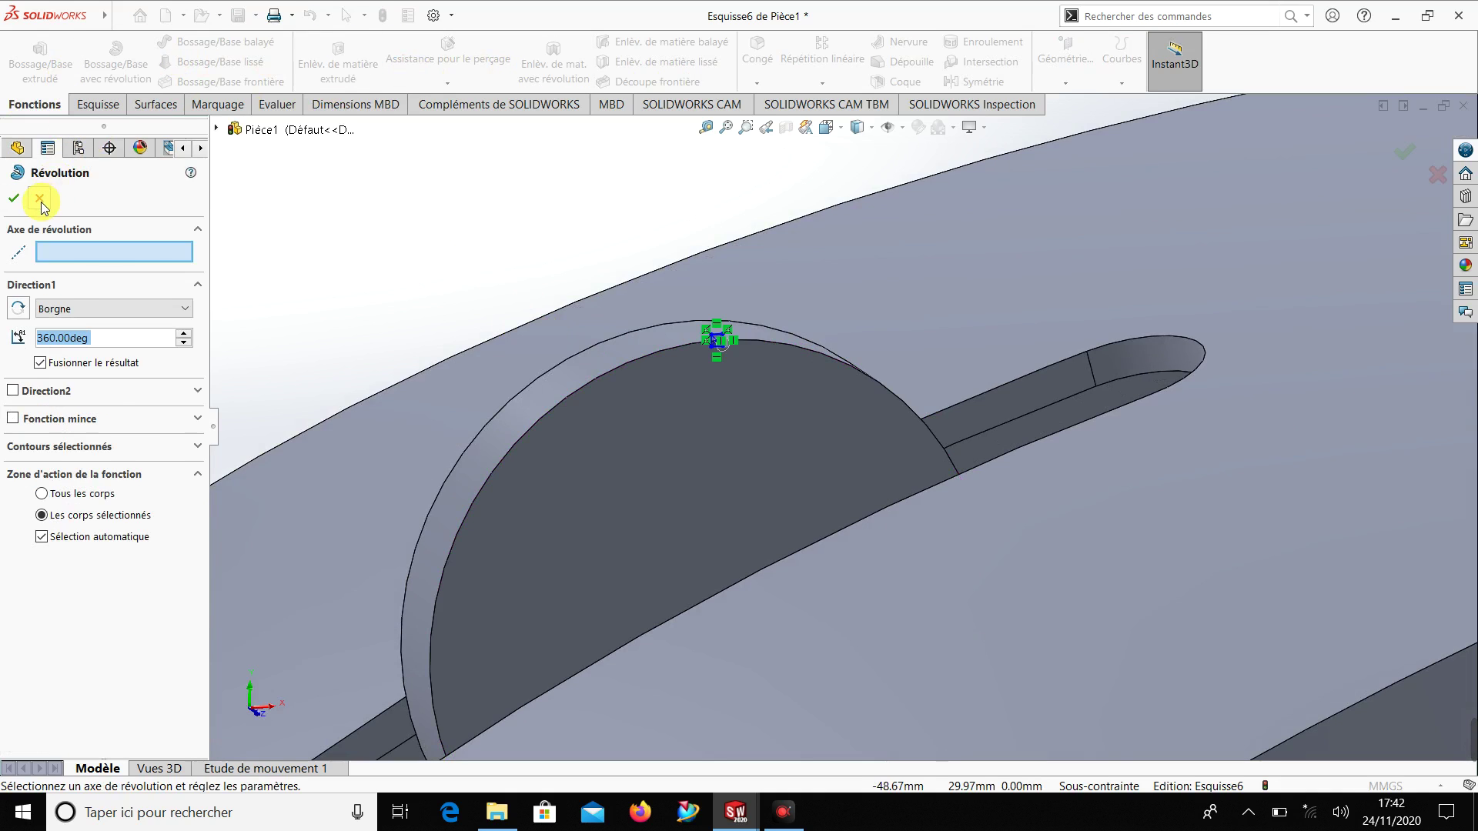
click(34, 196)
click(52, 73)
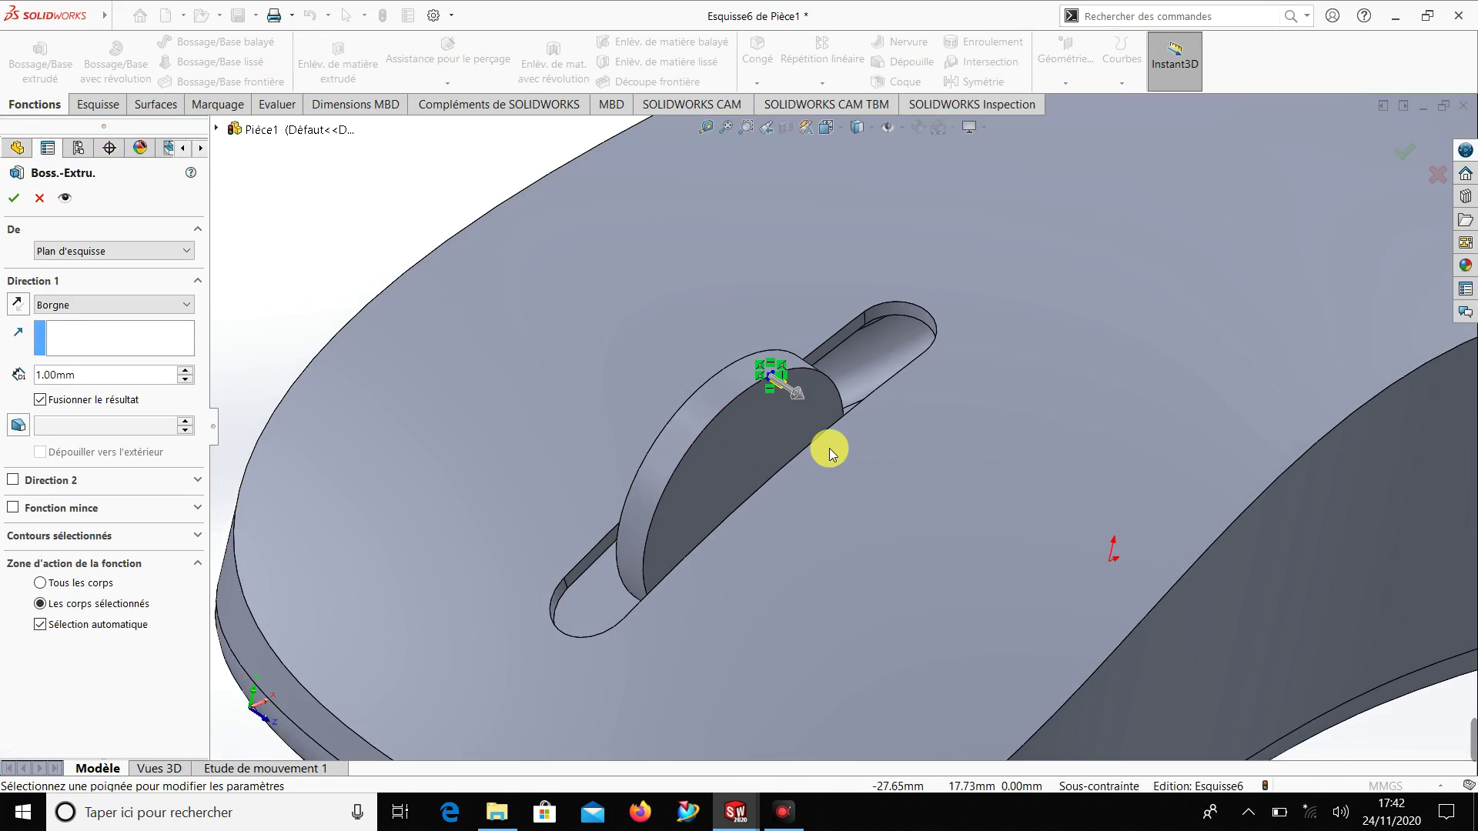
click(69, 305)
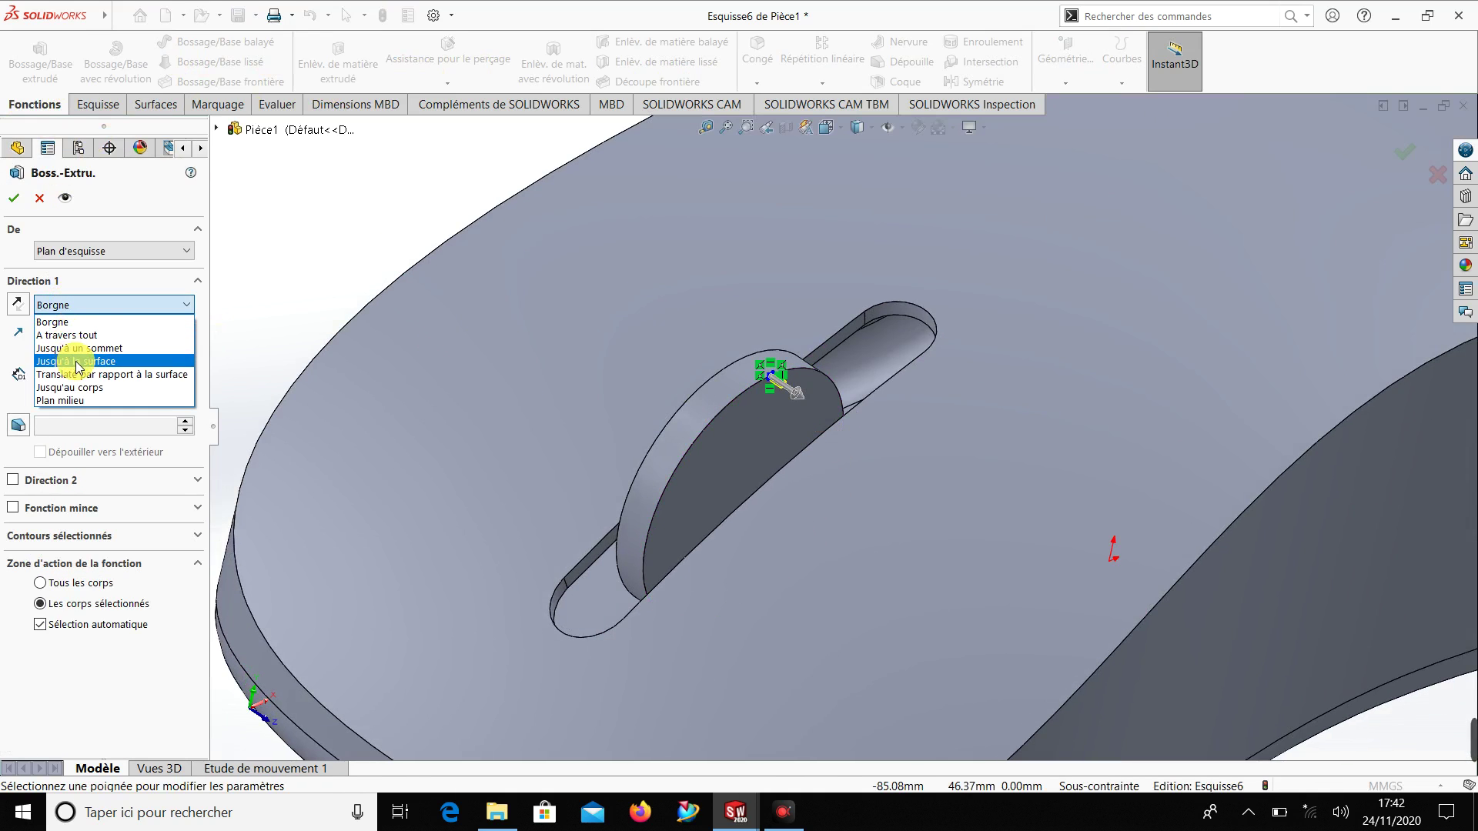
click(77, 366)
scroll(343, 294, up, 5)
mouse_move(362, 296)
middle_down()
mouse_move(438, 356)
mouse_move(786, 382)
middle_up()
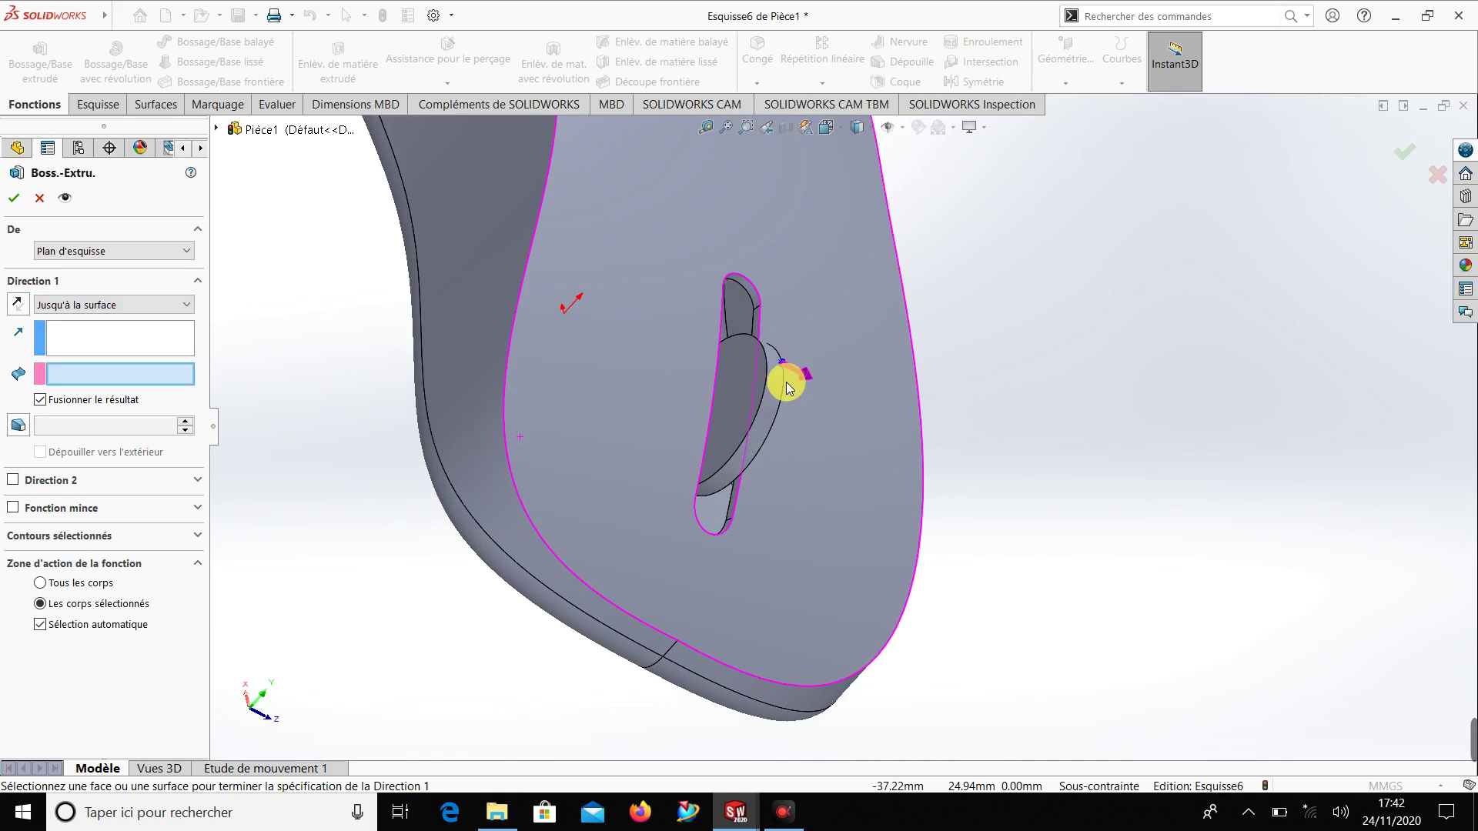
click(760, 374)
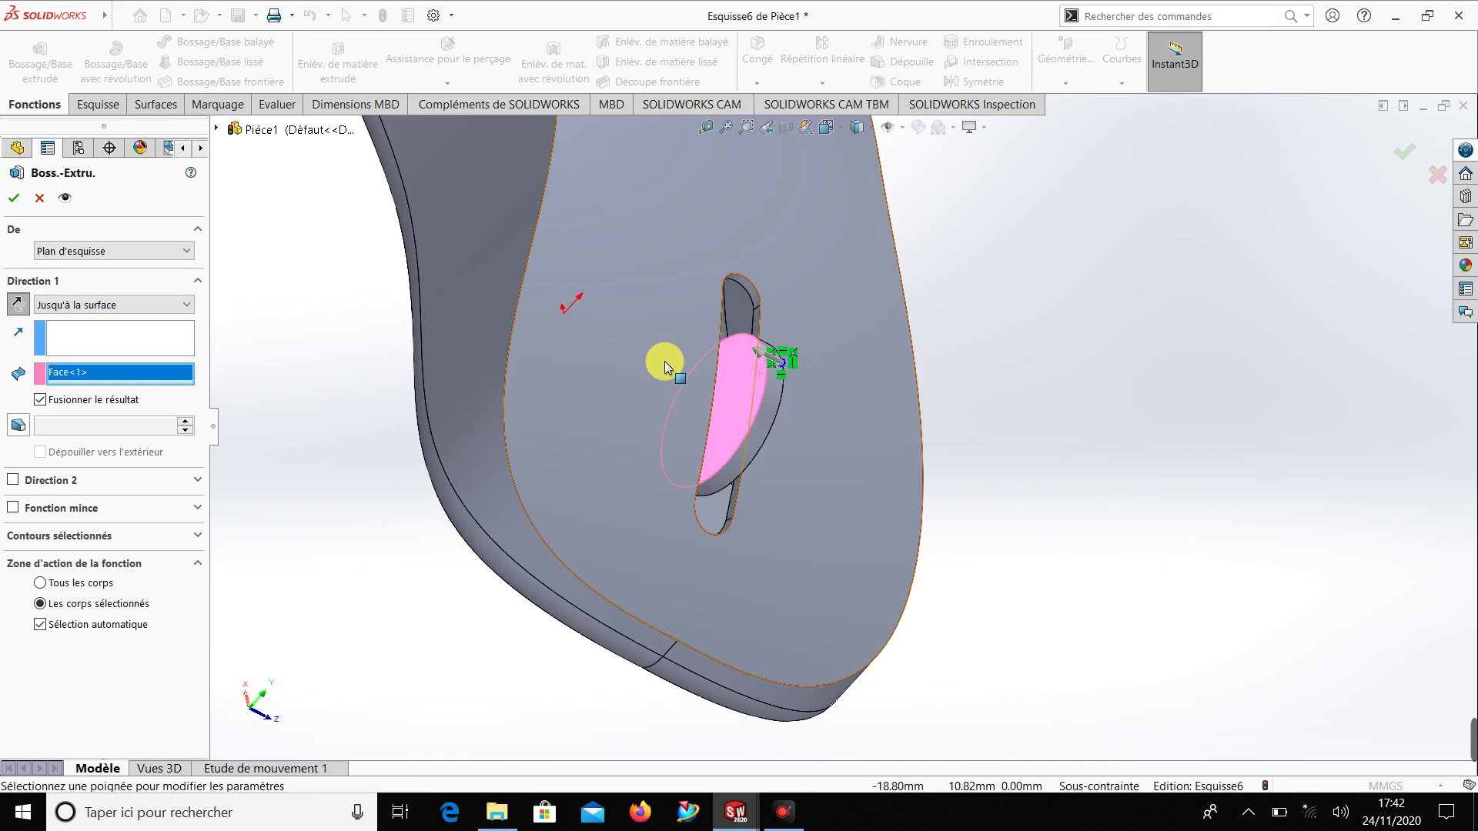
click(17, 199)
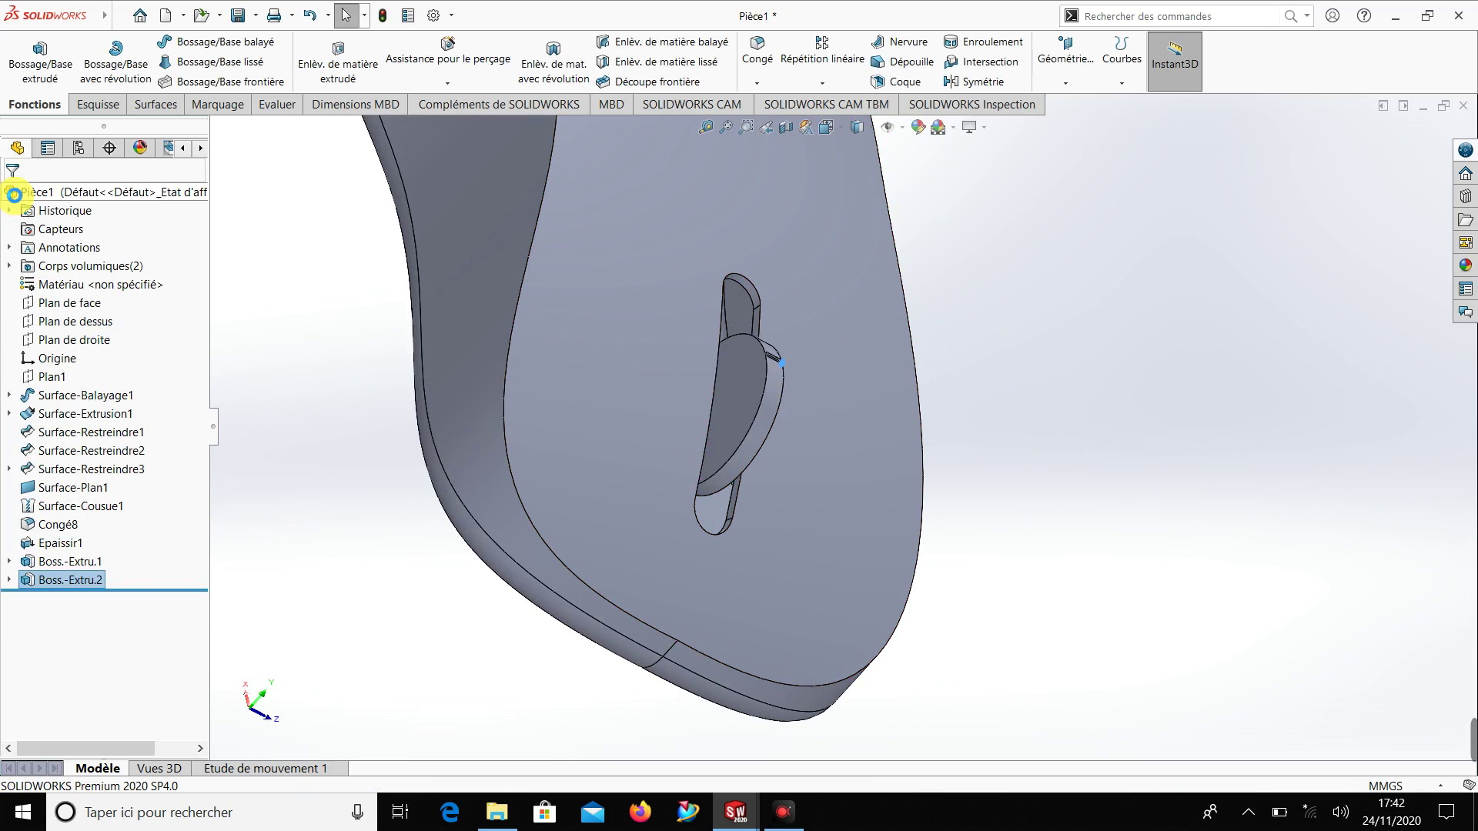
Deselect the new tooth and orbit to view the whole half-disc wheel and slot
click(306, 325)
scroll(866, 404, down, 3)
scroll(770, 355, down, 3)
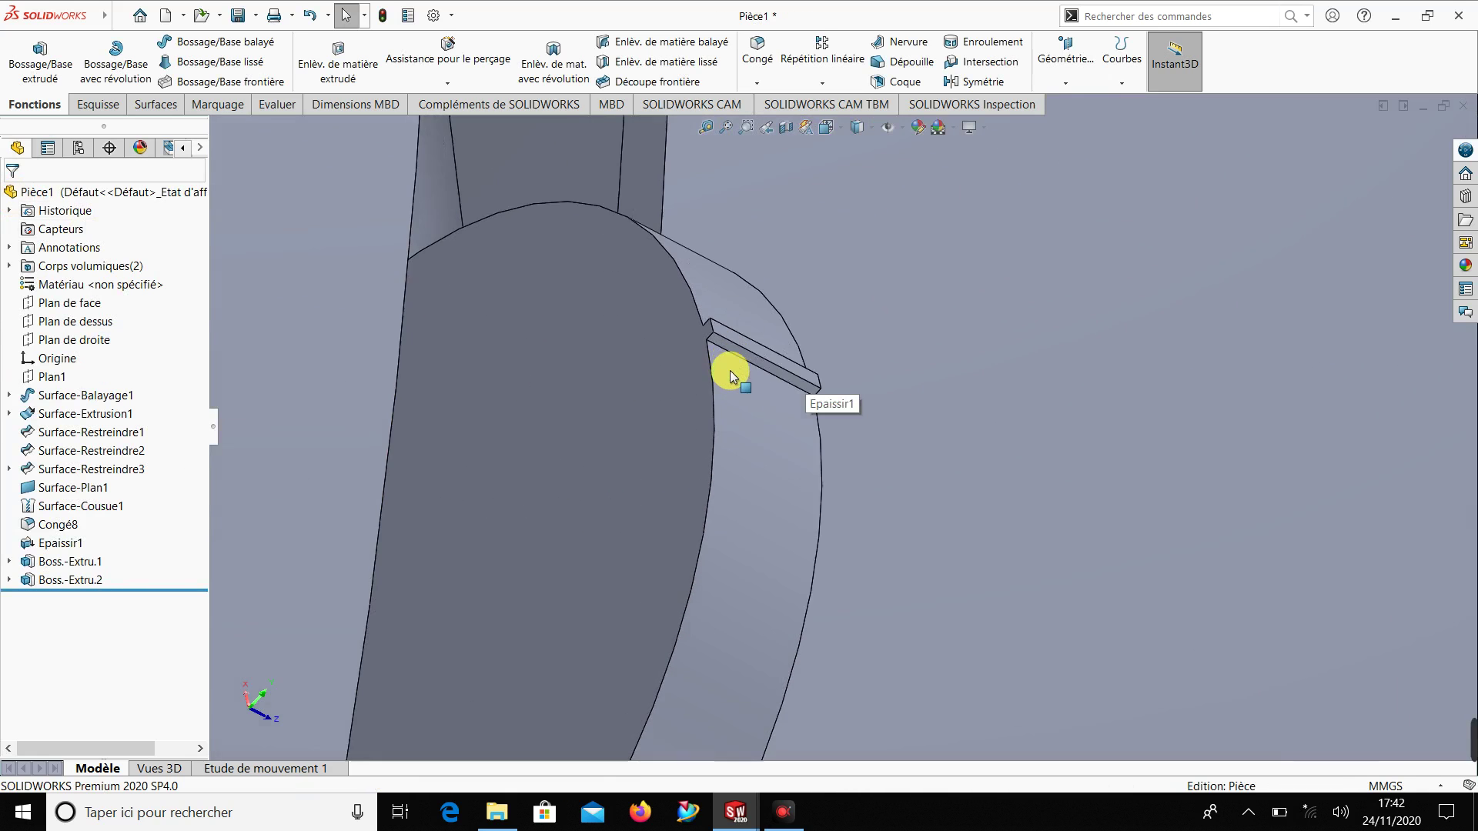
mouse_move(729, 371)
middle_down()
mouse_move(699, 313)
mouse_move(554, 281)
middle_up()
scroll(810, 451, up, 4)
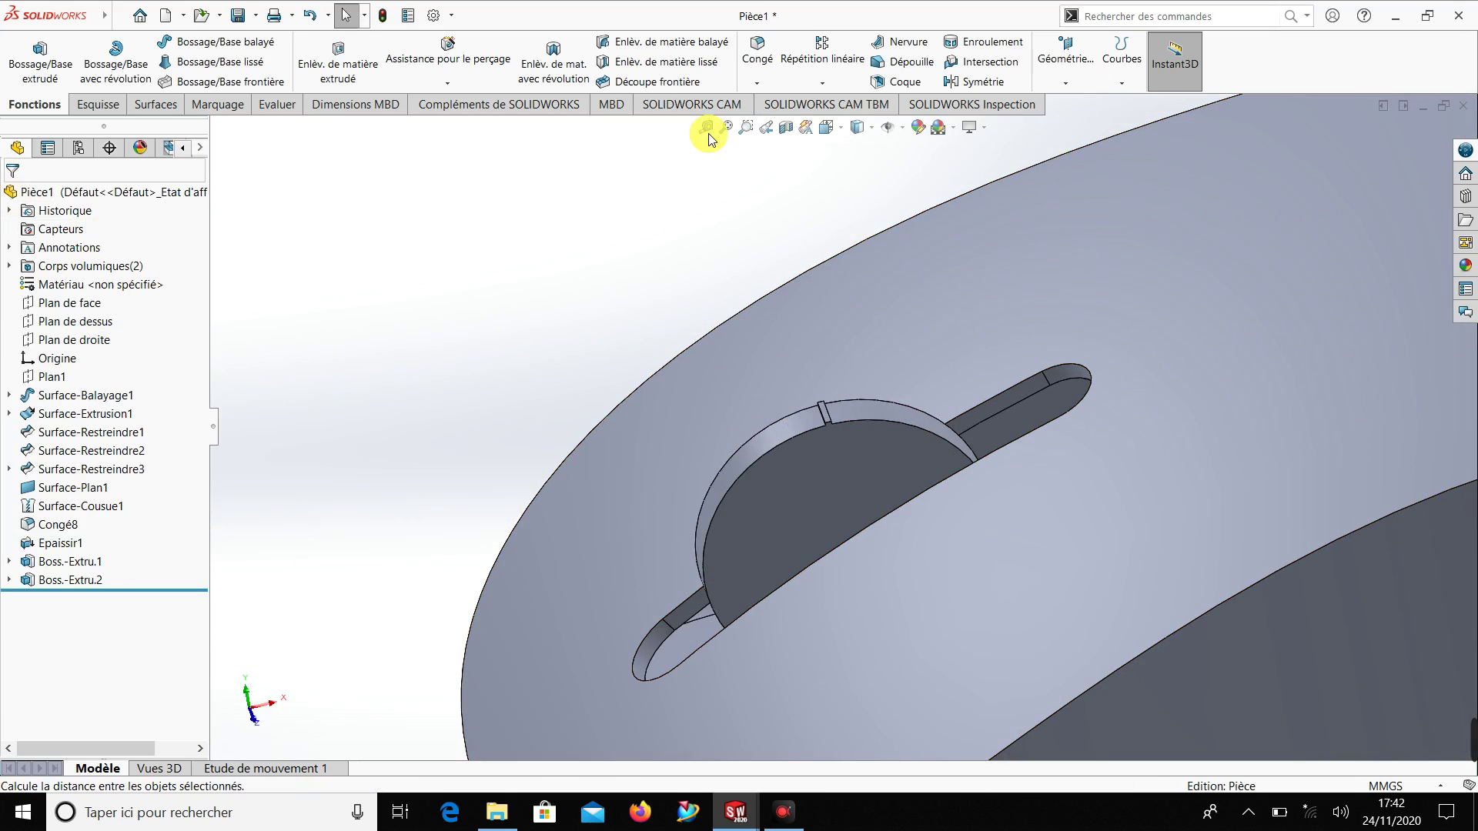
Circular-pattern Boss.-Extru.2 around the wheel's circular edge, 67 instances over 360°
click(830, 80)
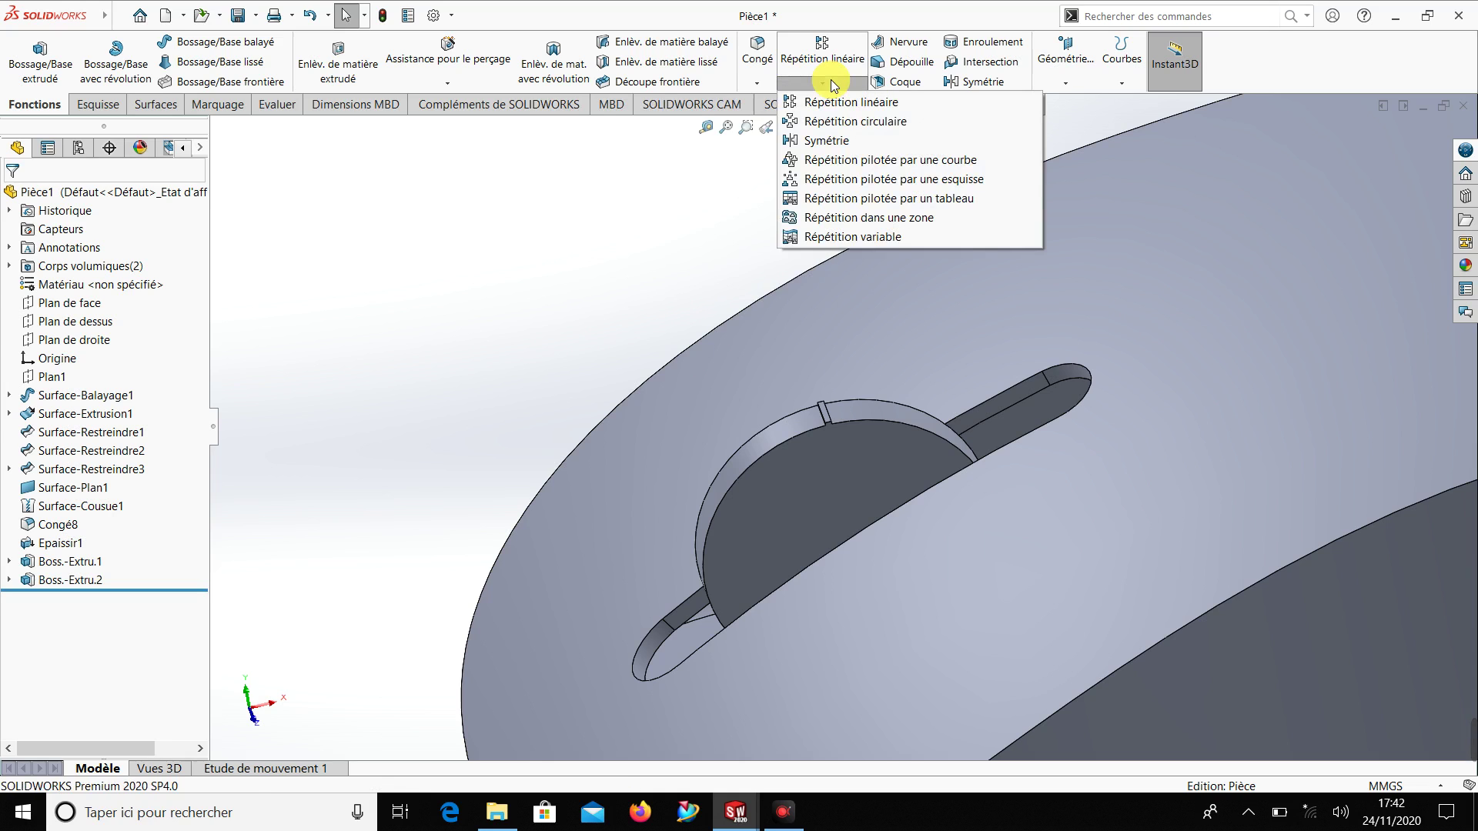
click(847, 121)
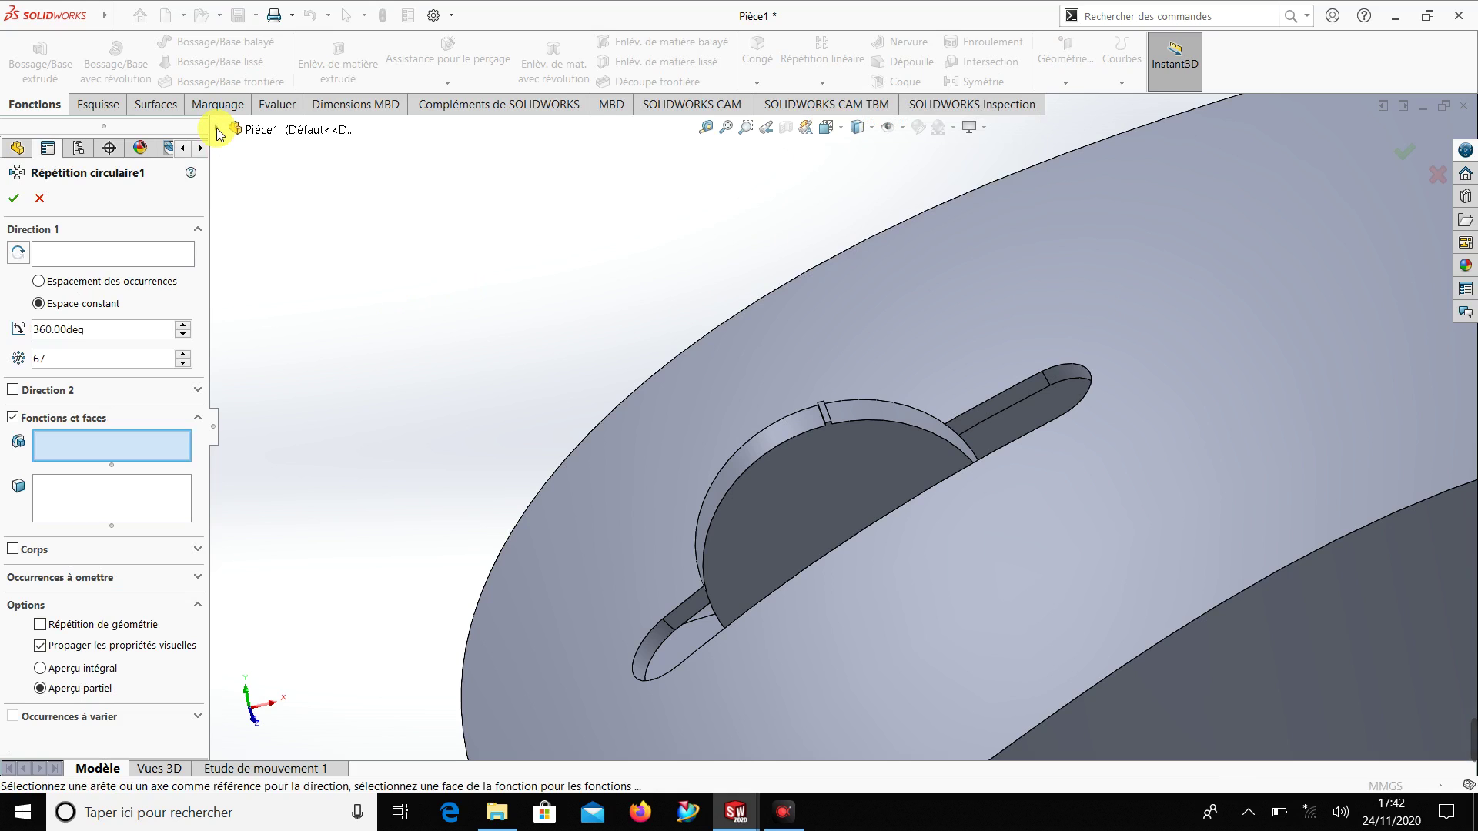
click(218, 131)
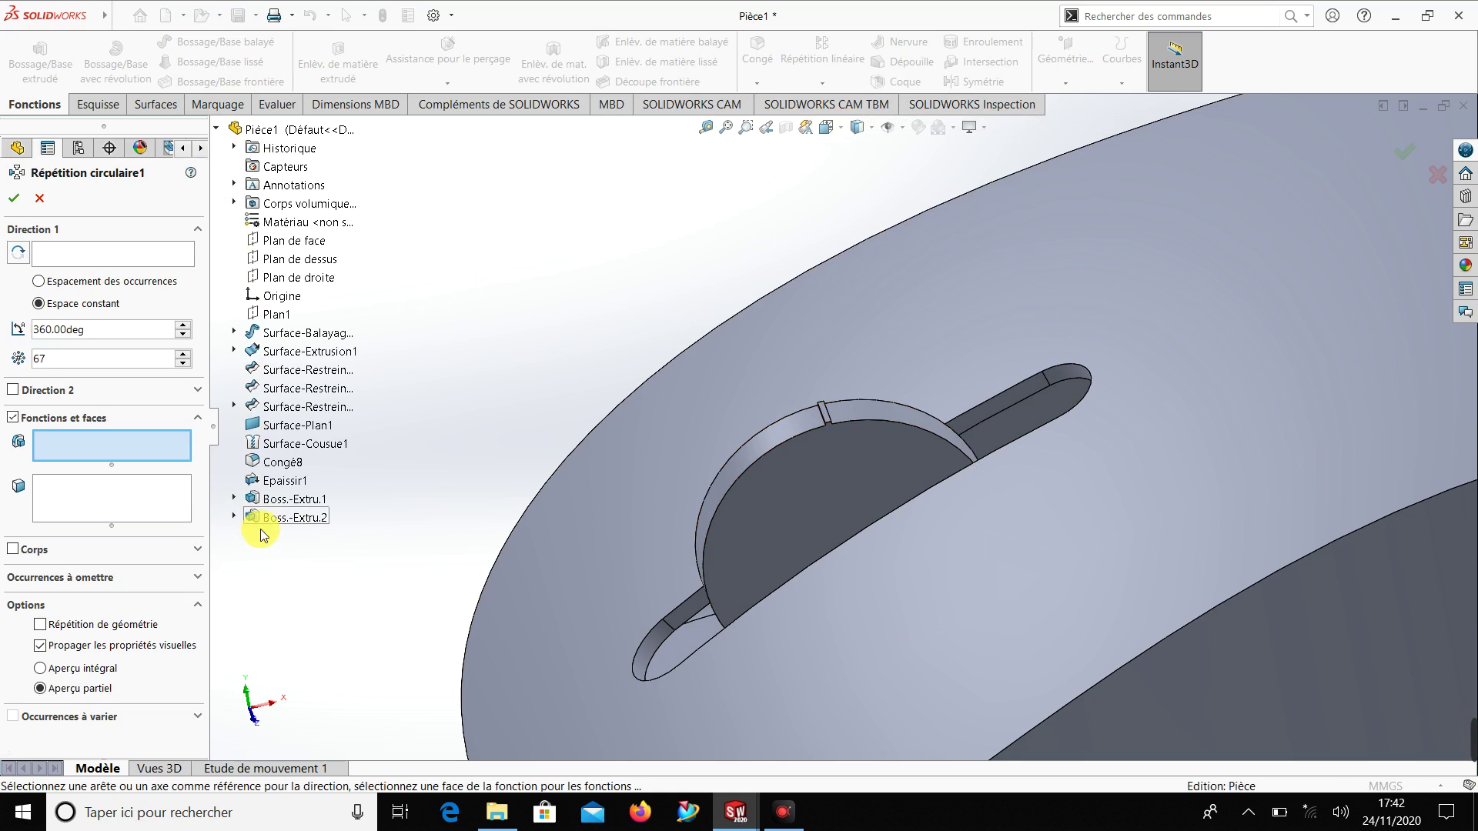
click(287, 526)
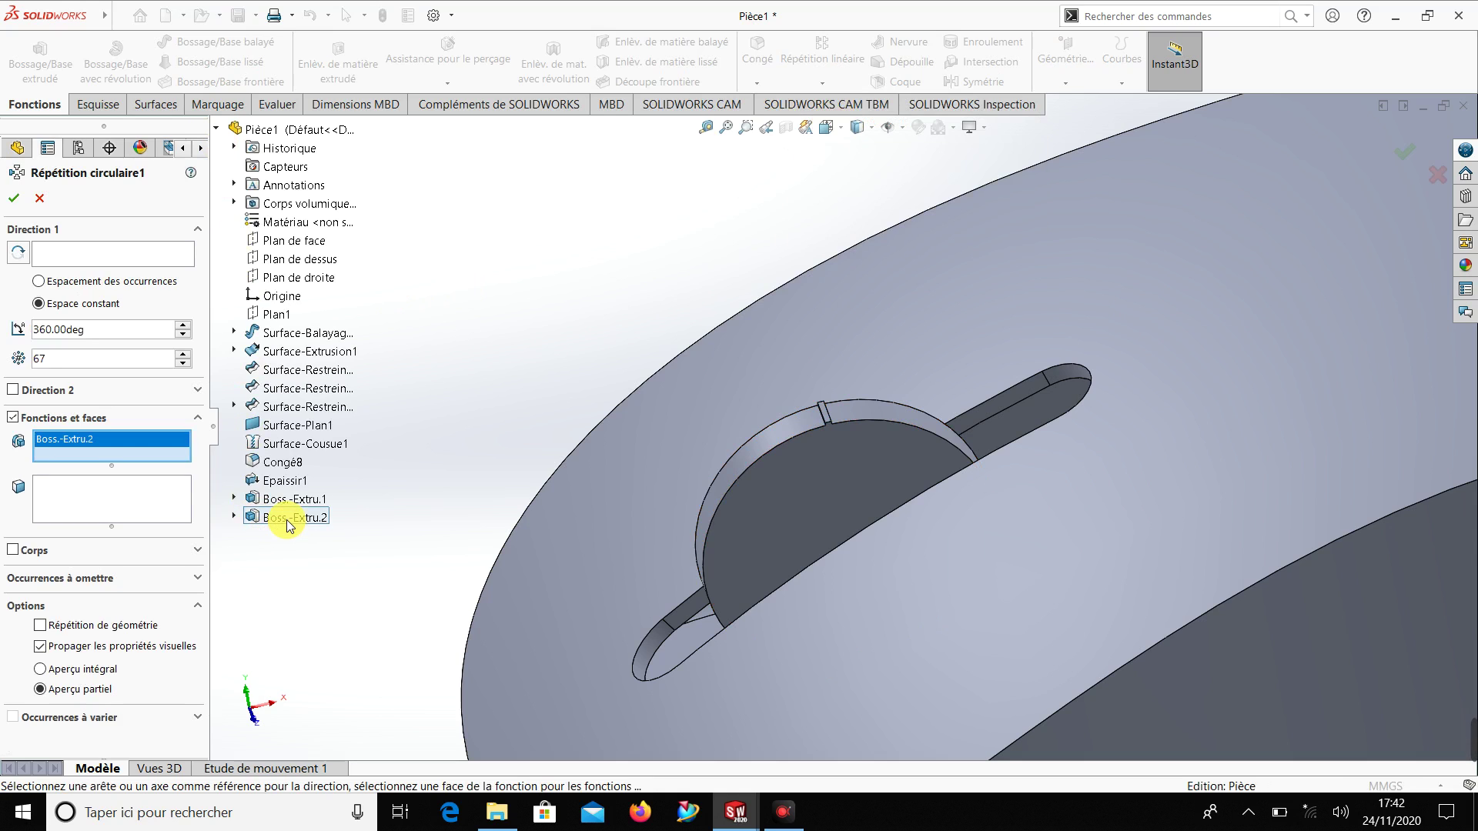
click(82, 252)
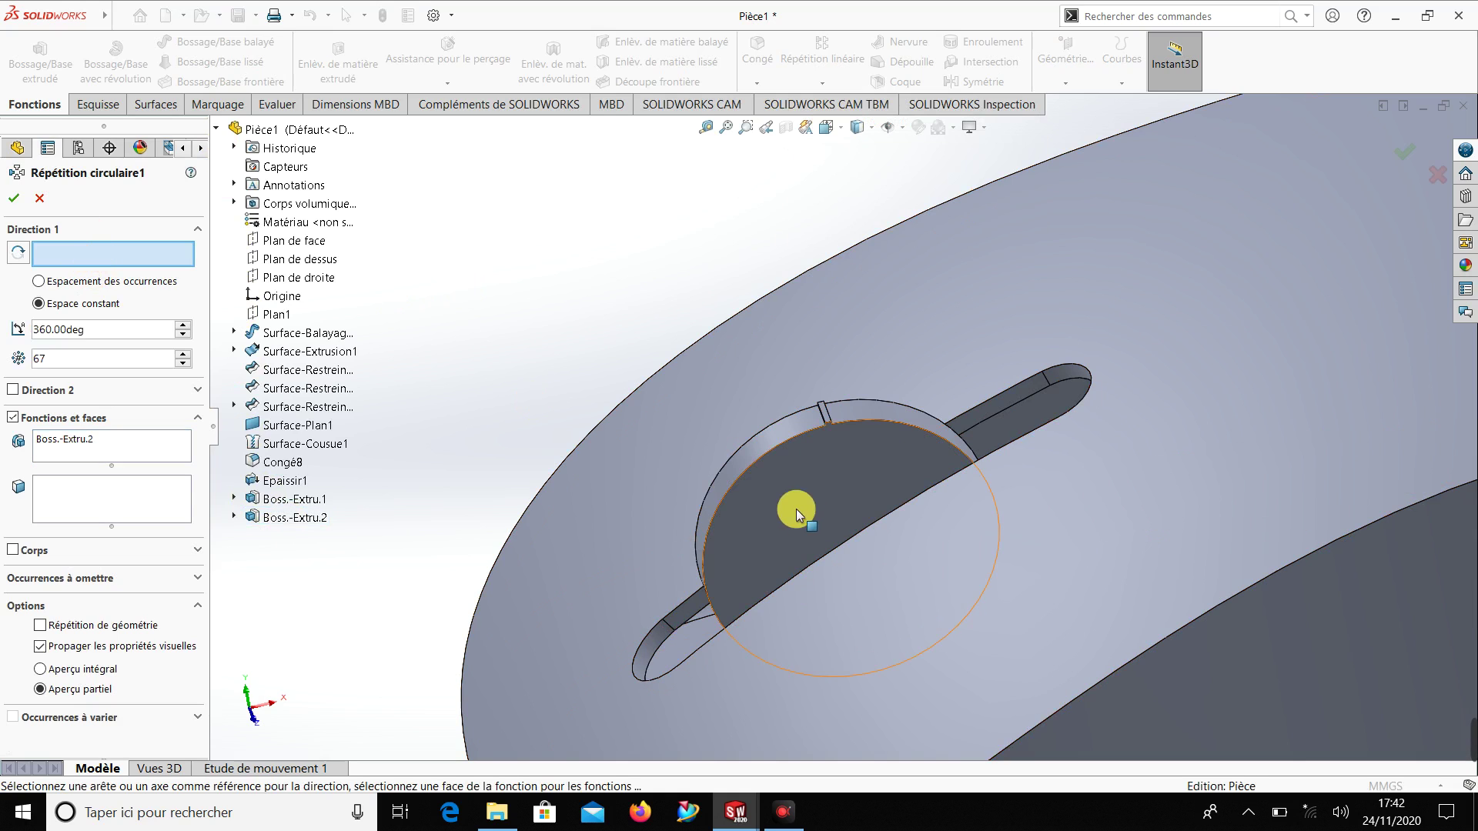
click(801, 436)
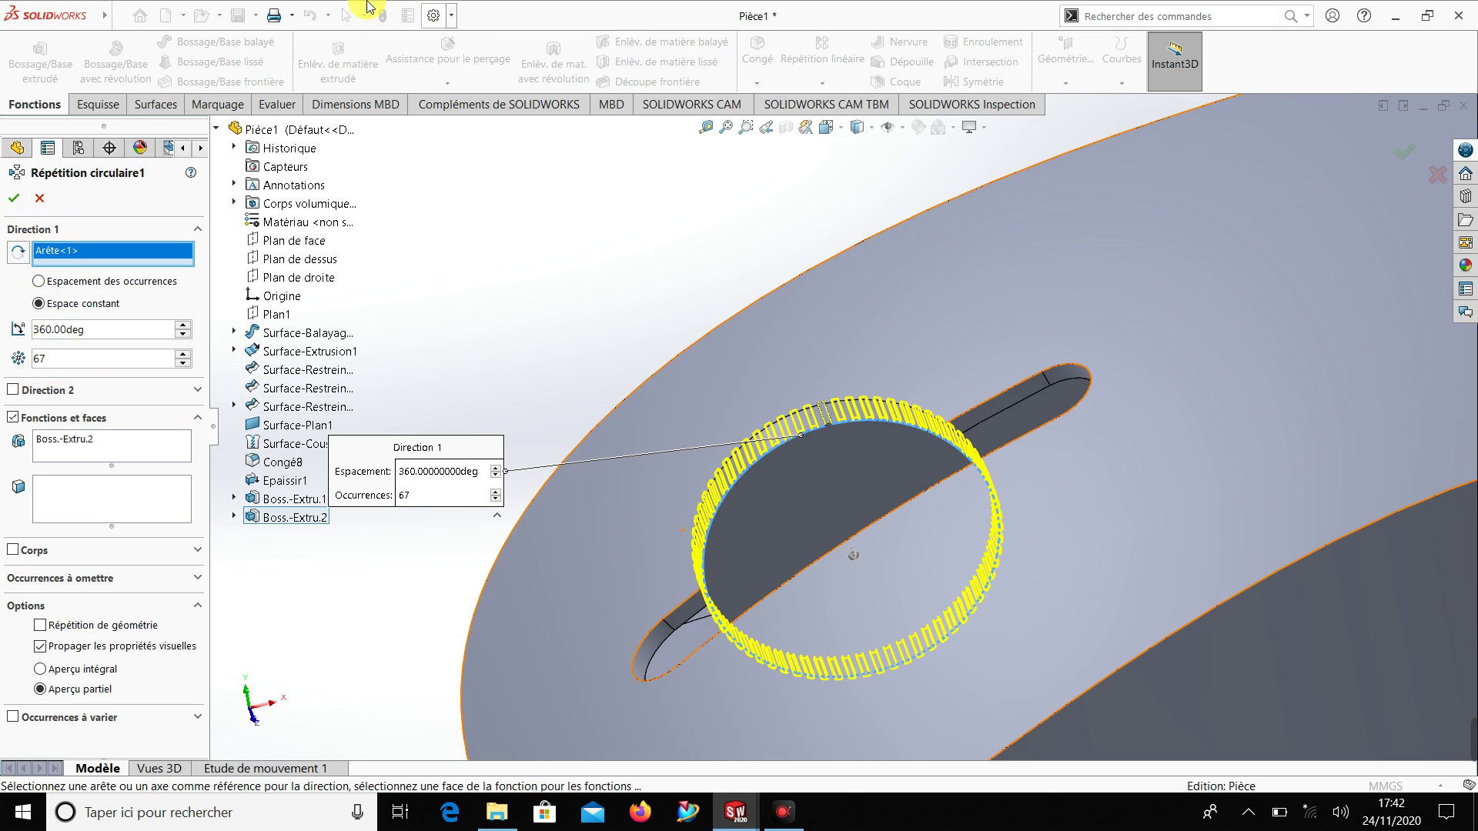
click(17, 195)
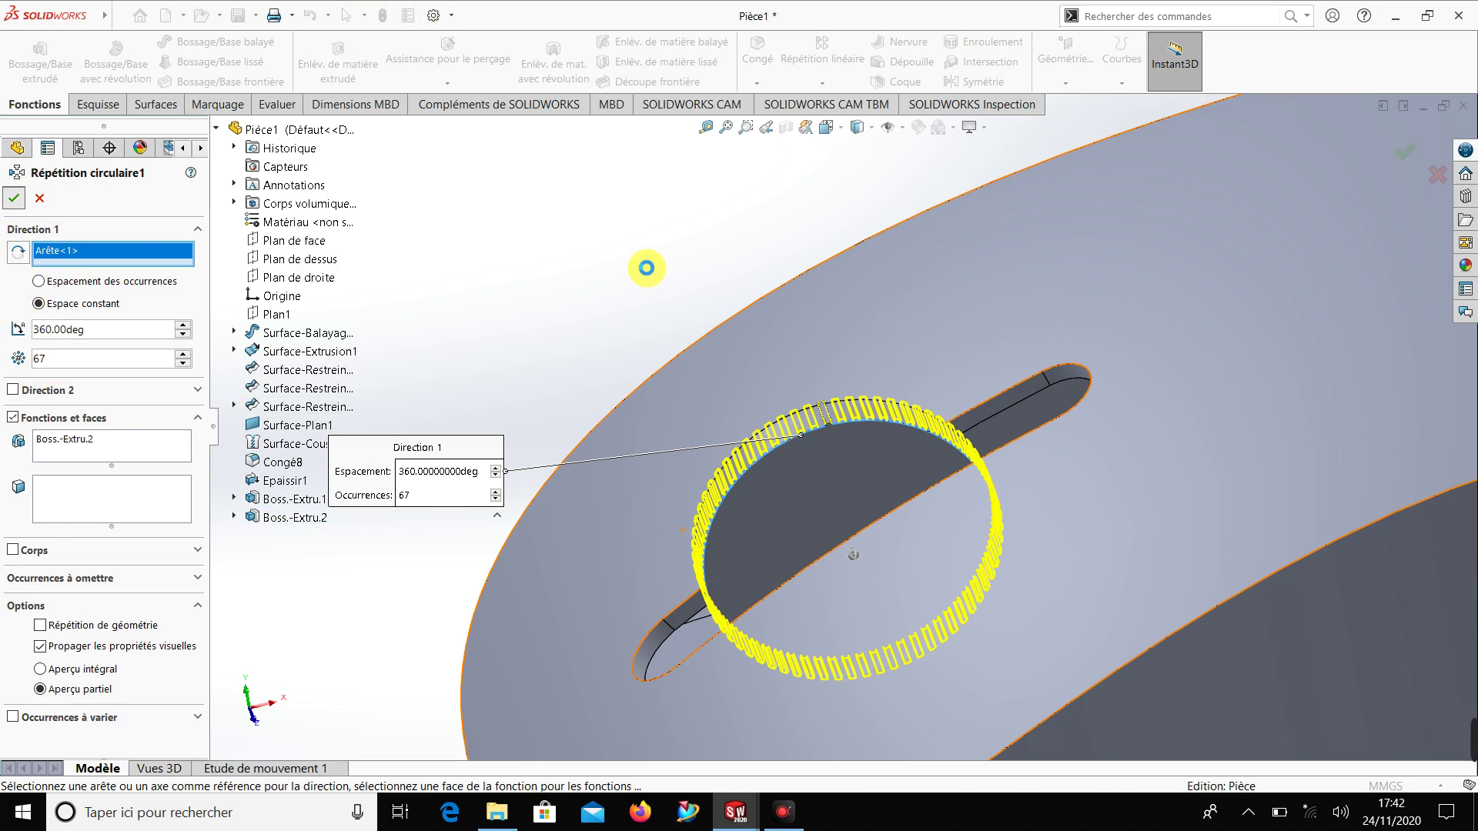
Fit the whole mouse in view and orbit it to an oblique angle
scroll(599, 317, up, 5)
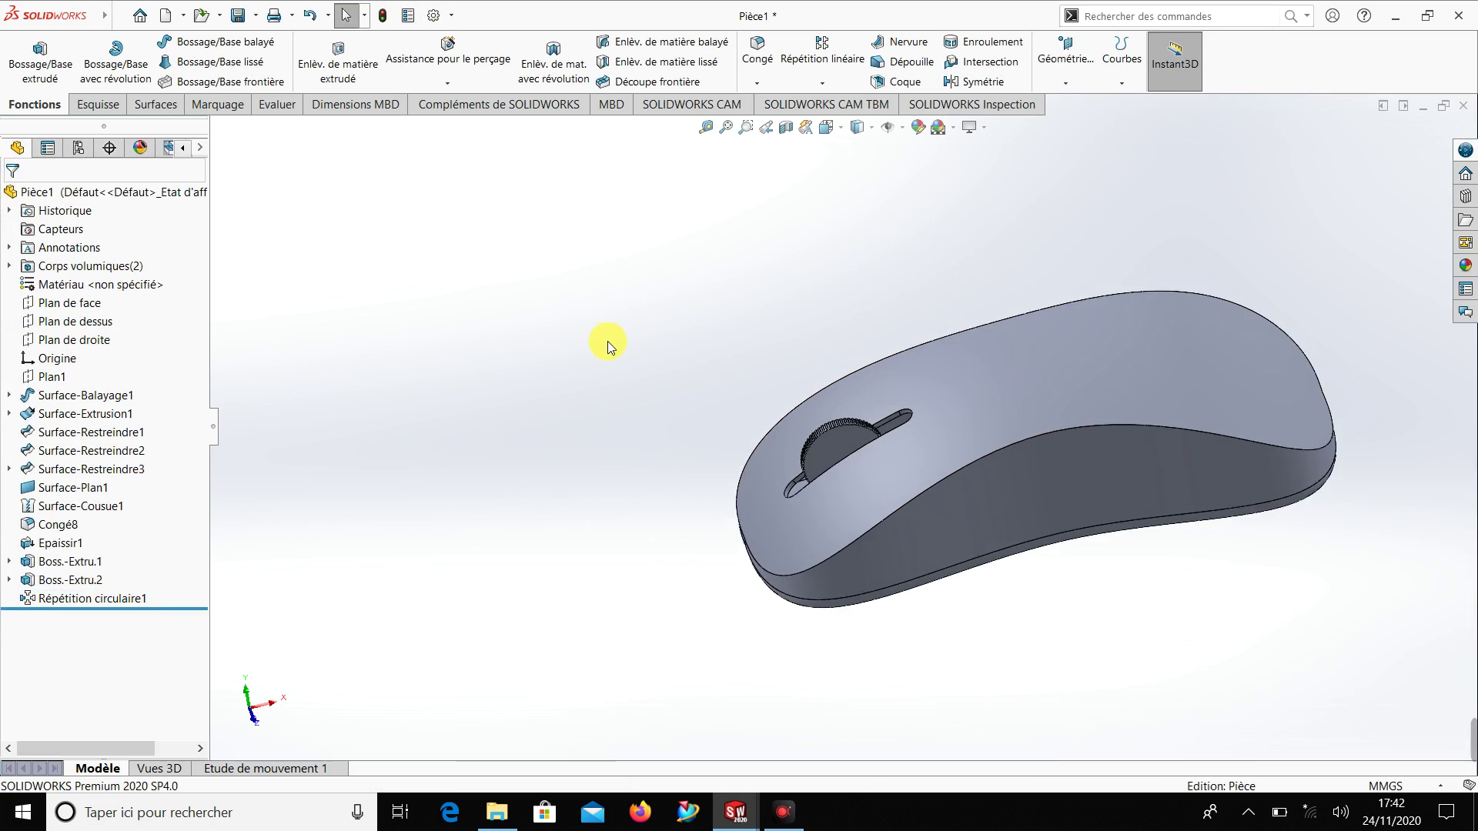
middle_drag(603, 340, 637, 343)
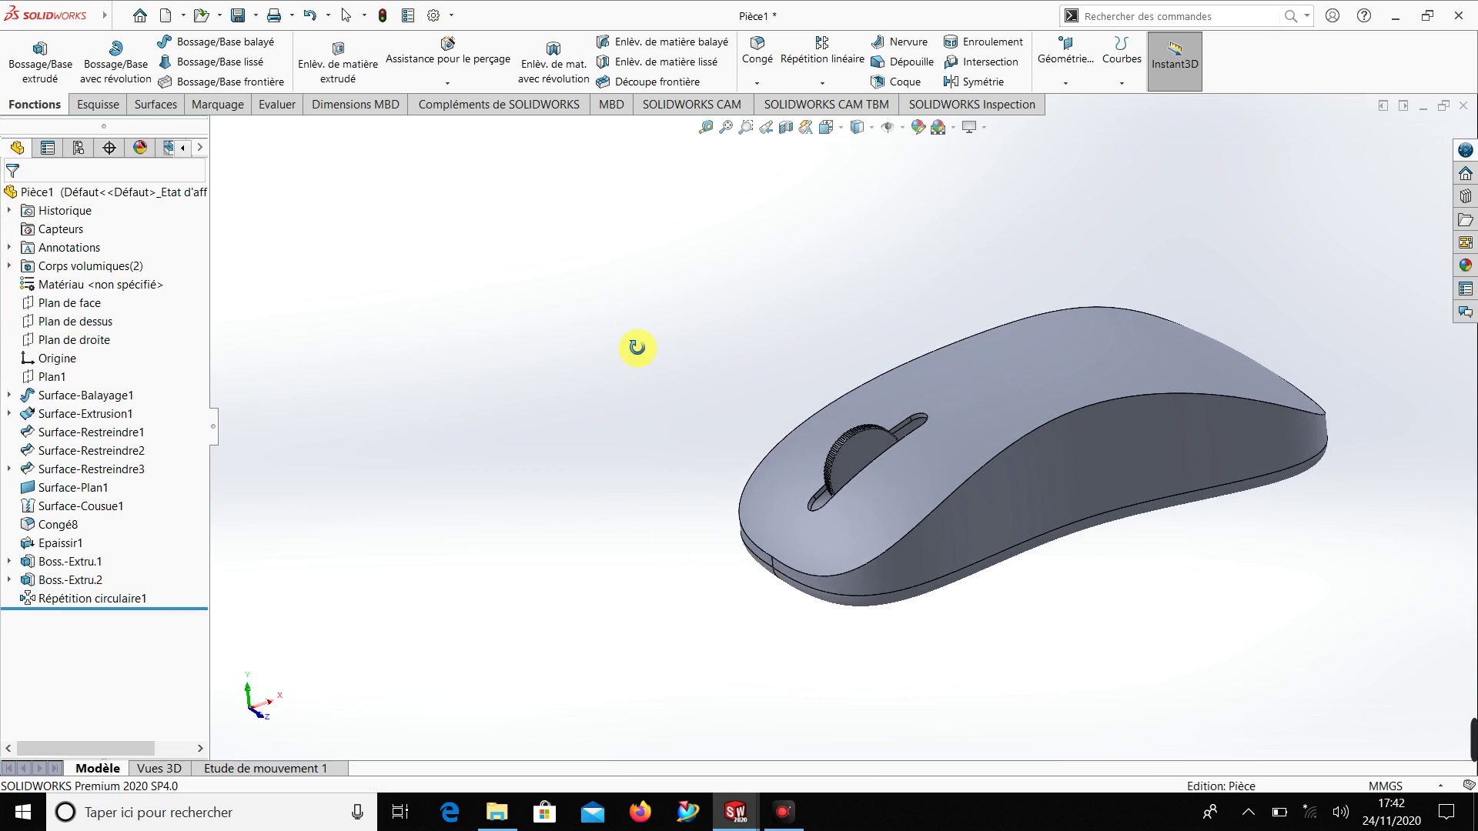
key(f)
mouse_move(825, 603)
middle_down()
mouse_move(822, 488)
mouse_move(841, 587)
middle_up()
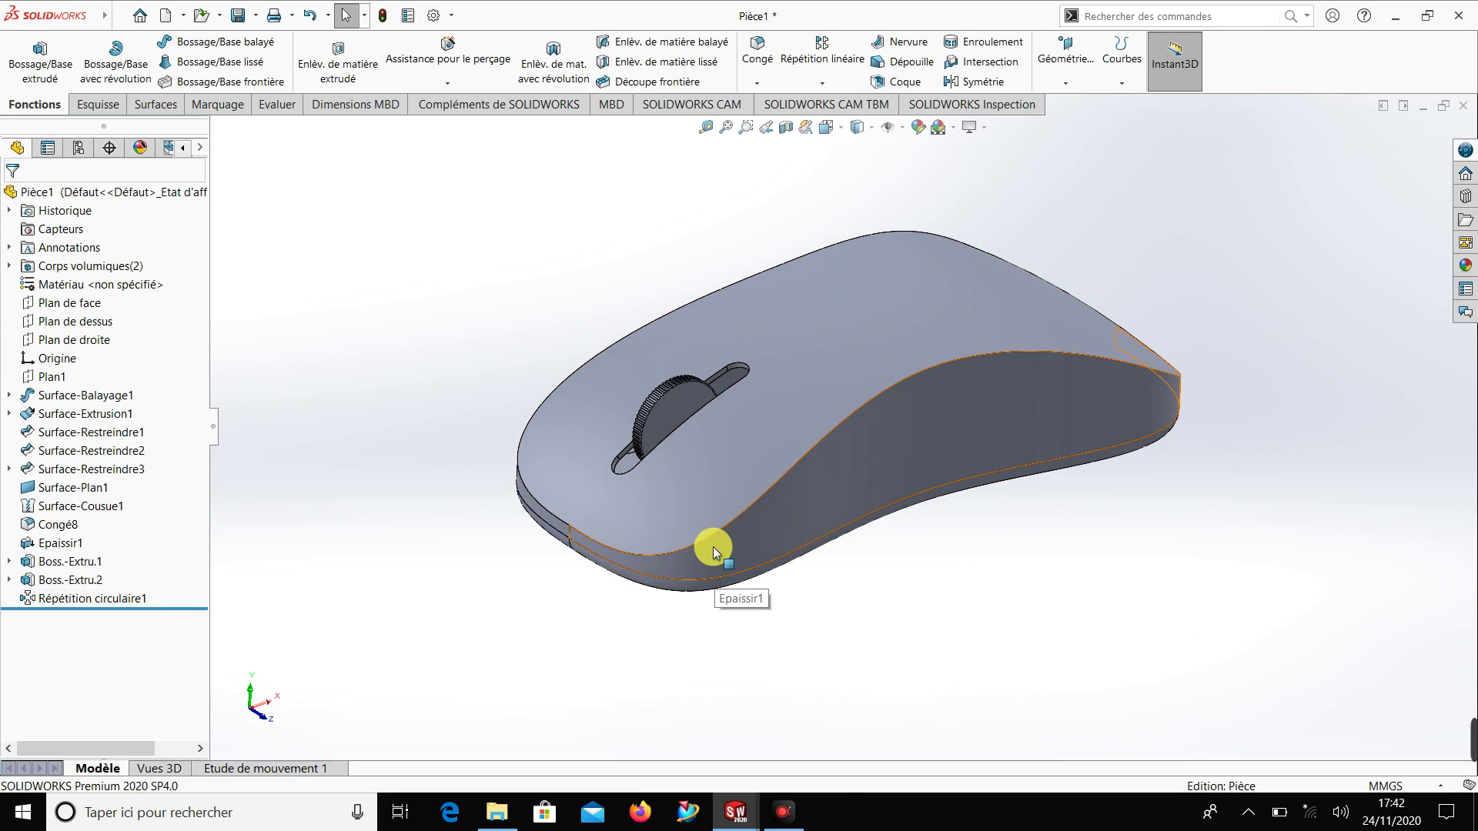
Apply a dark blue appearance to both curved side faces of the mouse, replacing the whole-part target
click(918, 127)
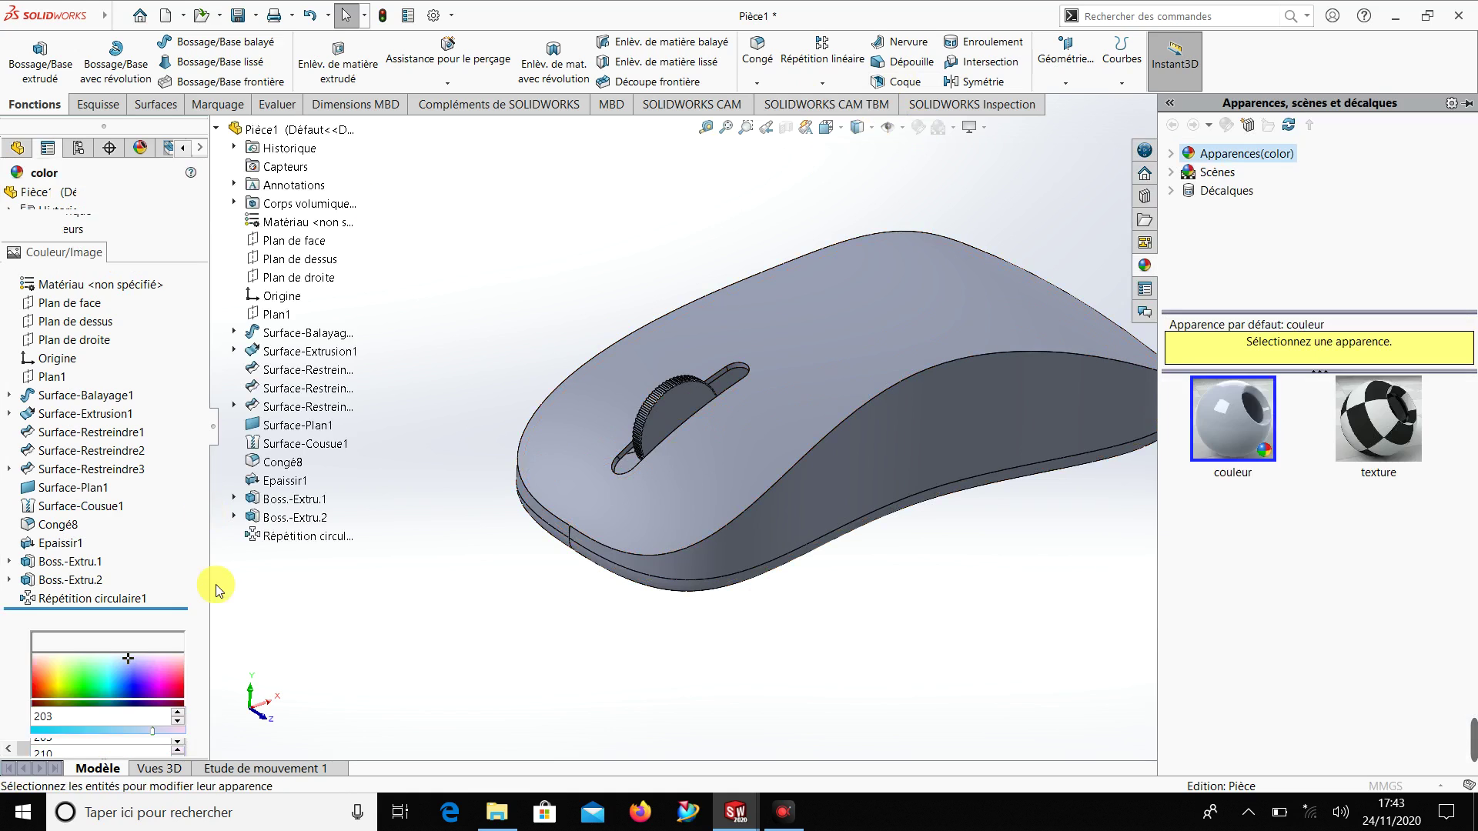
click(80, 314)
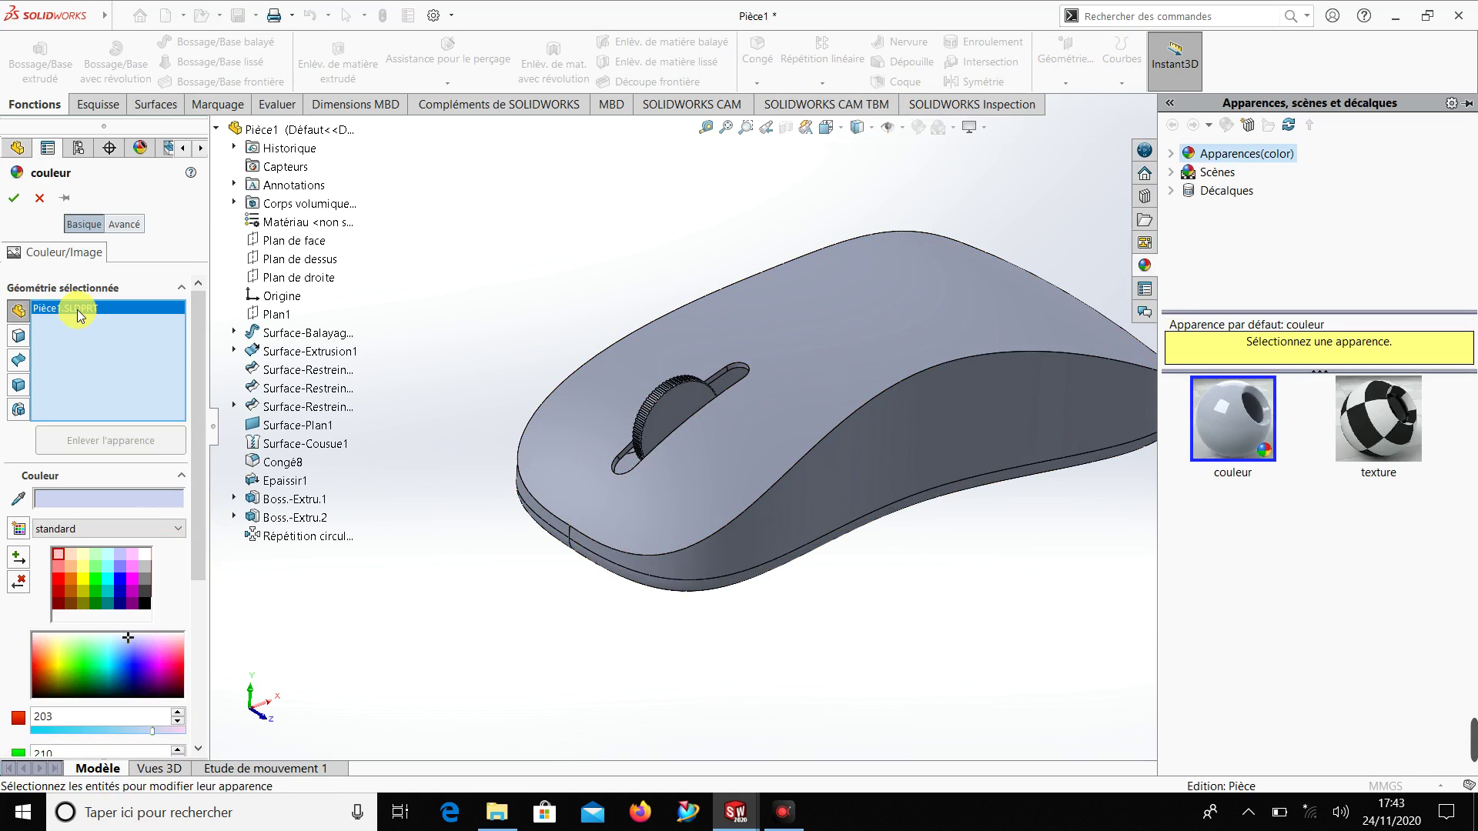
key(Delete)
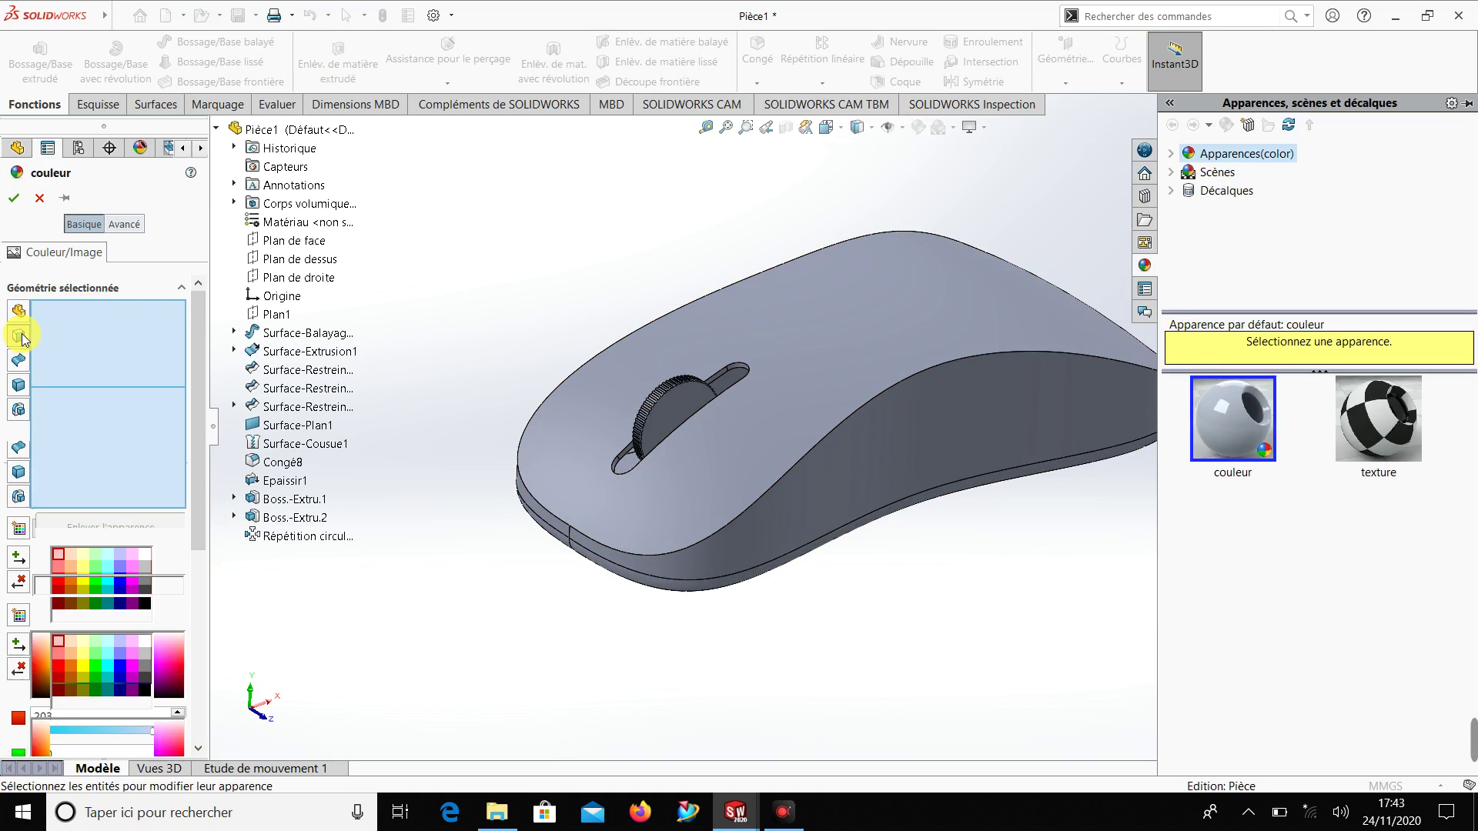
click(19, 336)
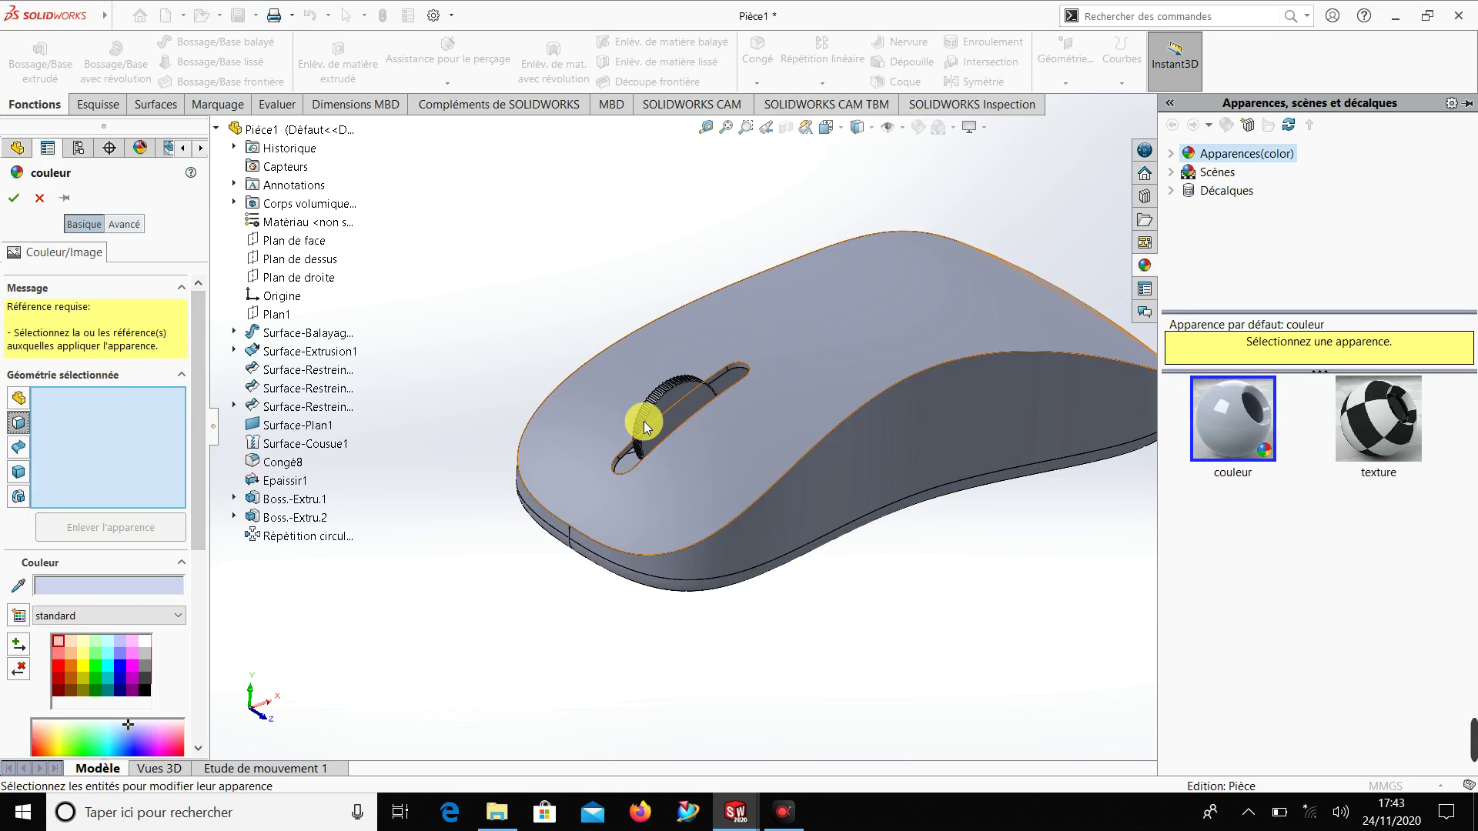
click(892, 449)
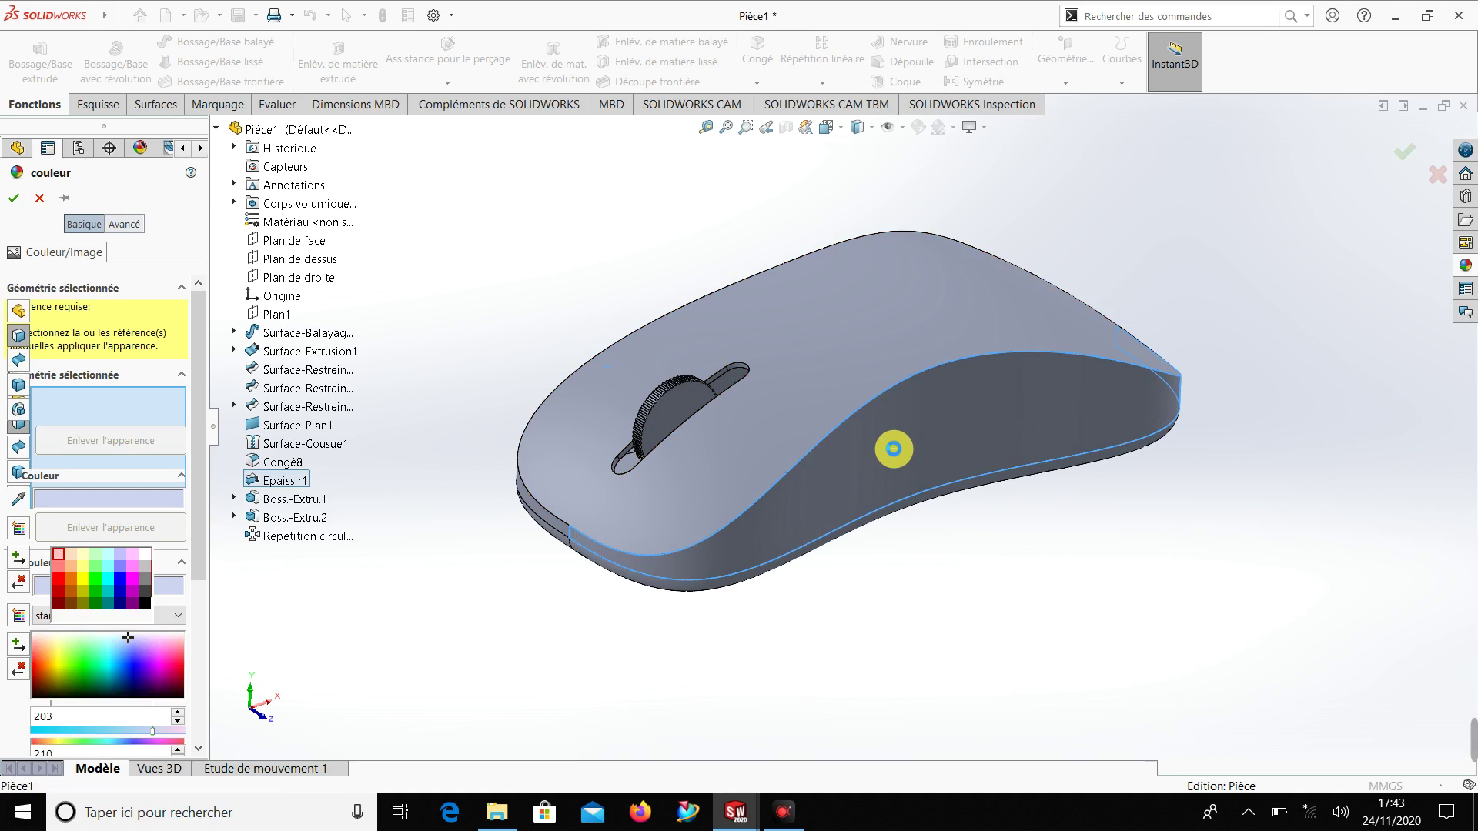
click(81, 574)
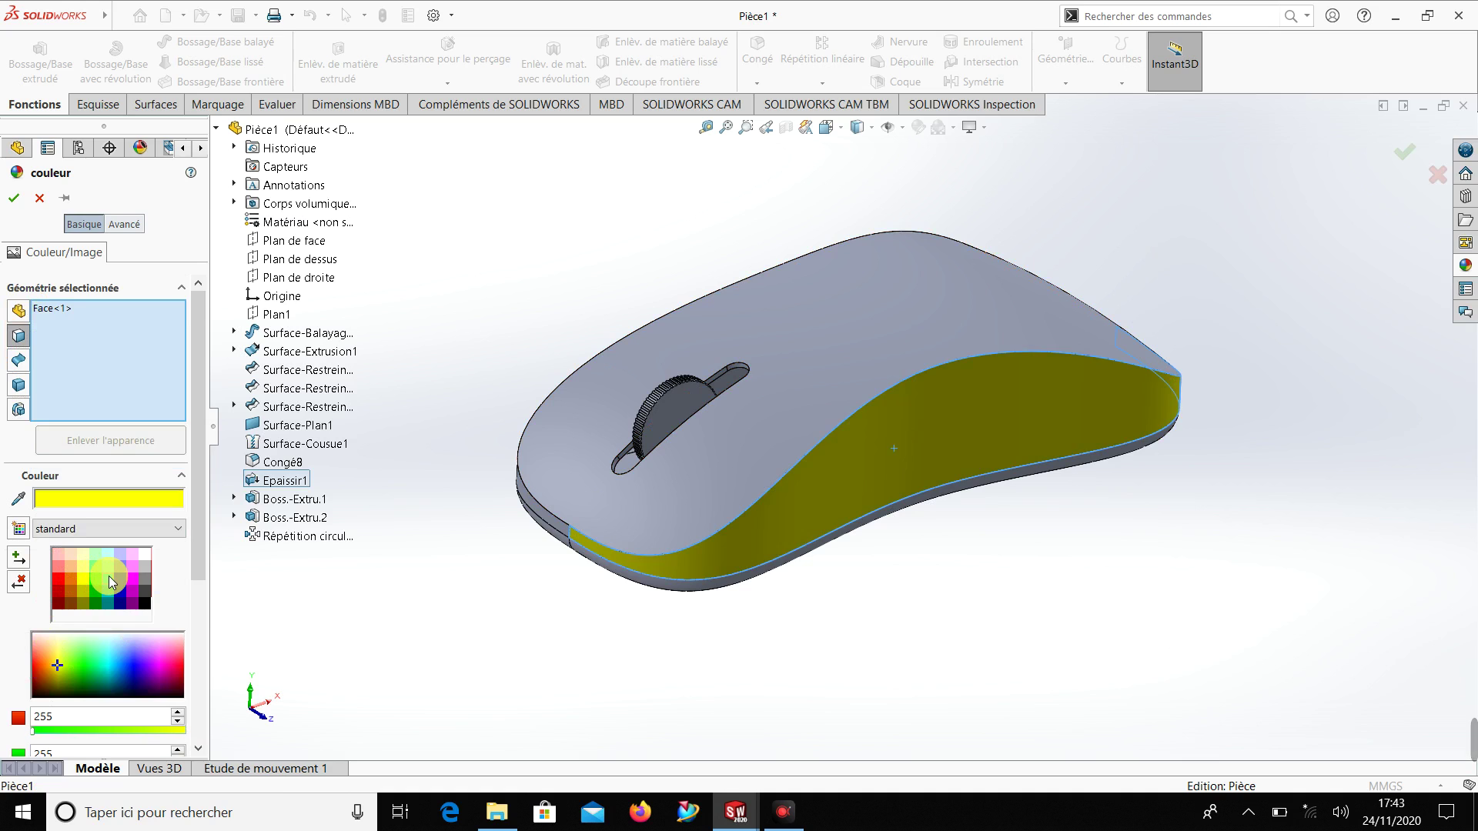
click(109, 575)
click(119, 576)
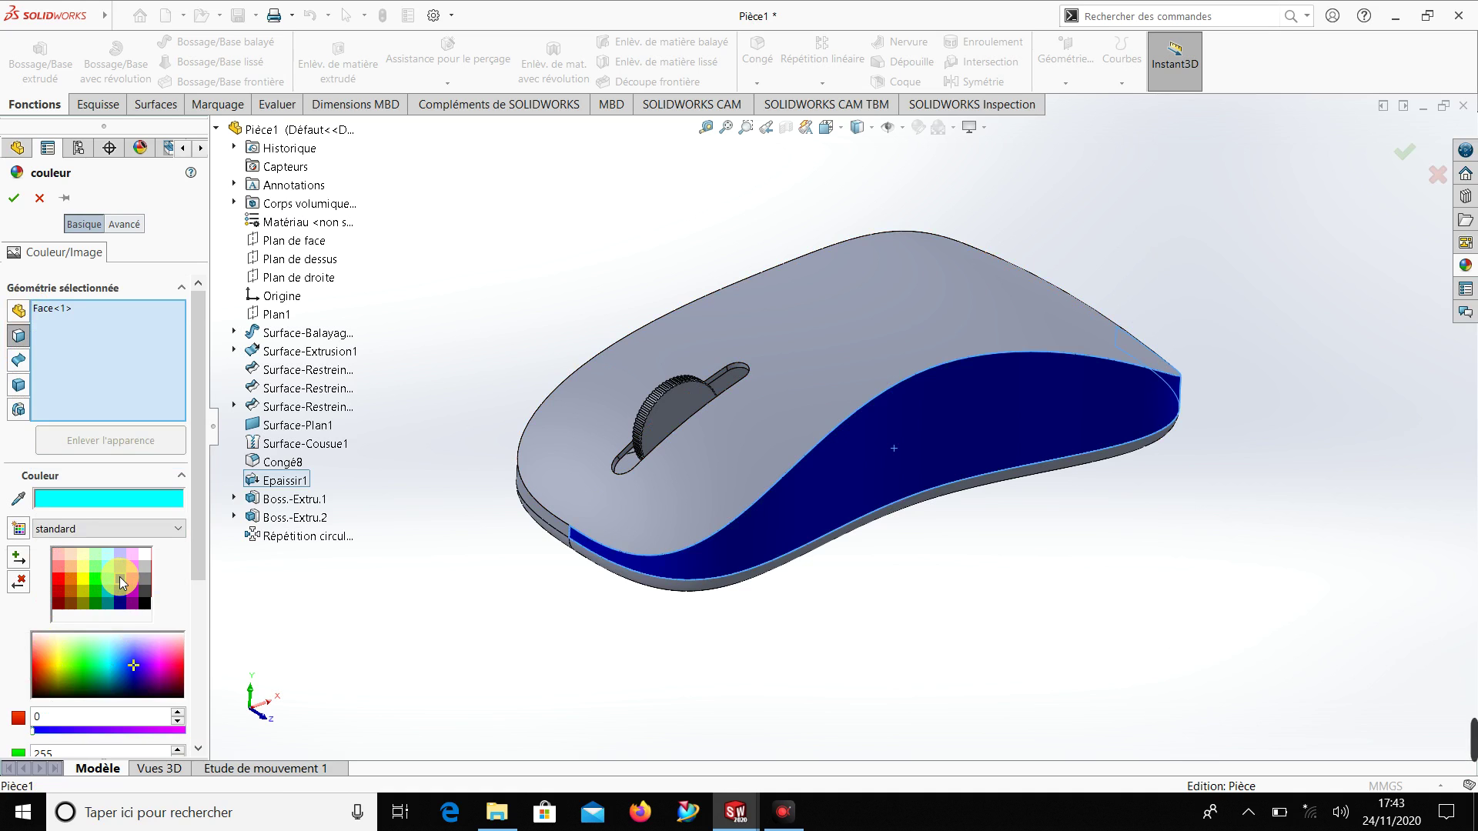
click(545, 554)
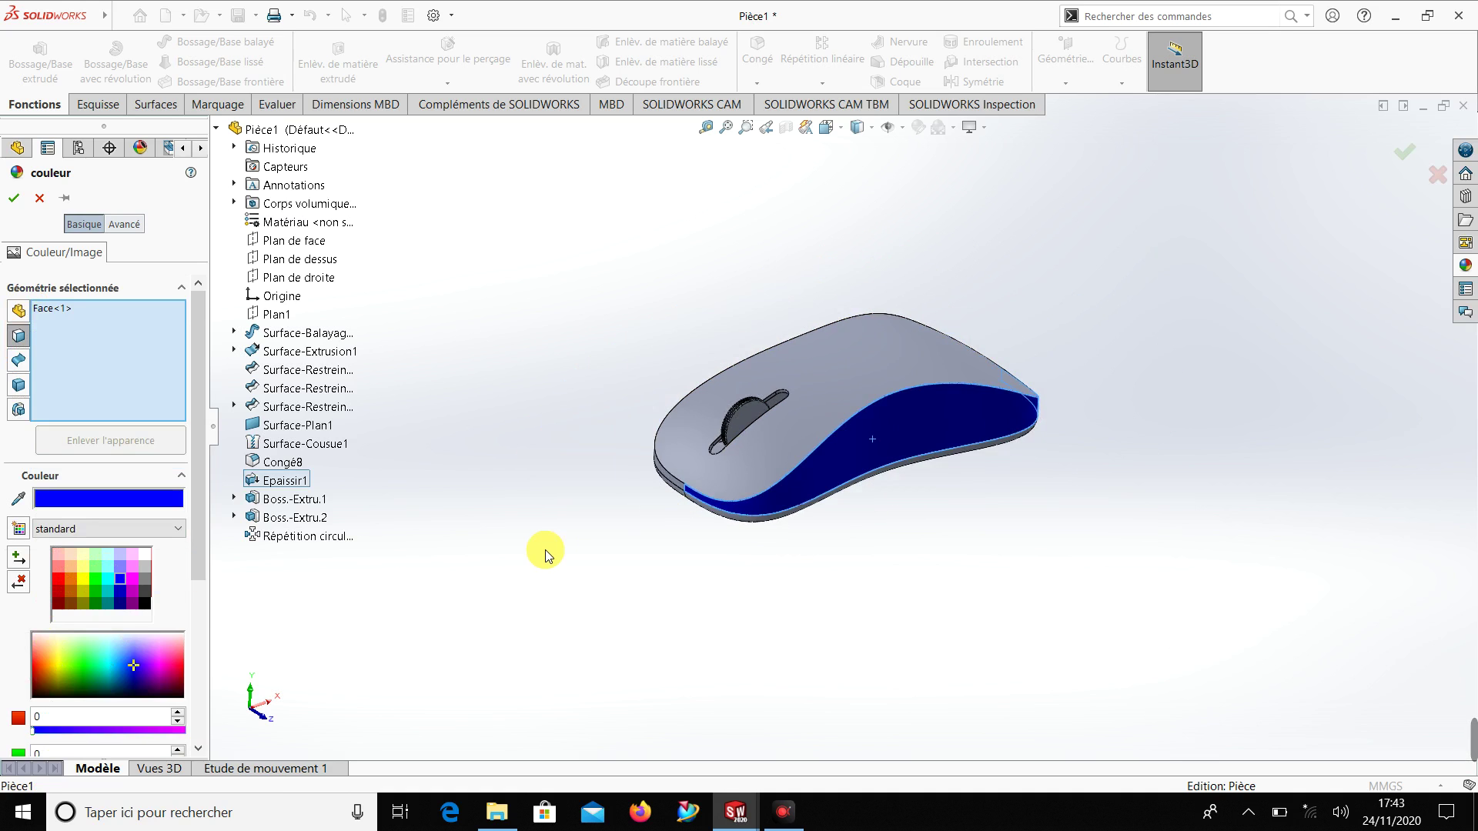
middle_drag(545, 553, 812, 372)
click(812, 372)
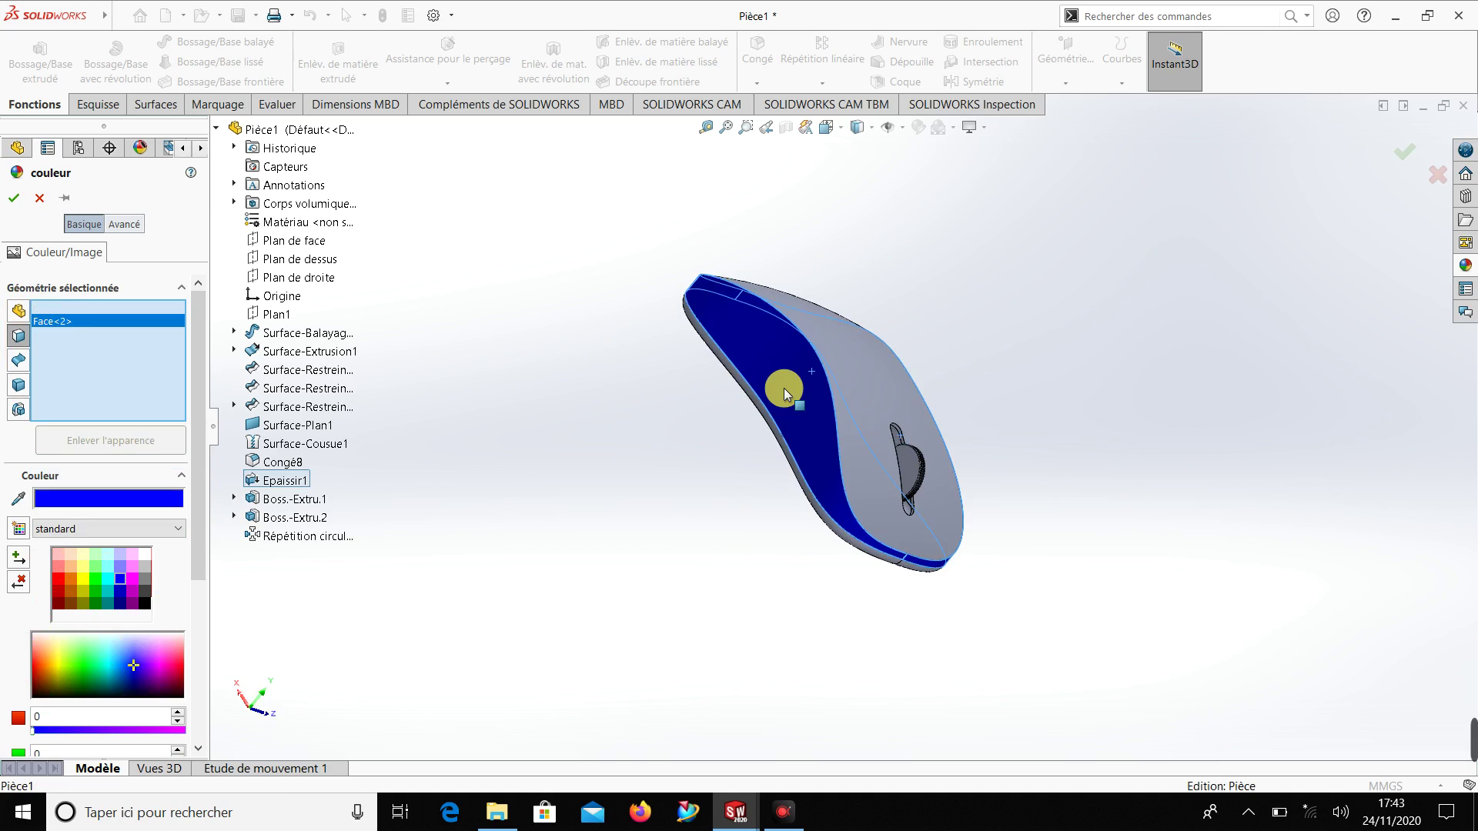
click(15, 198)
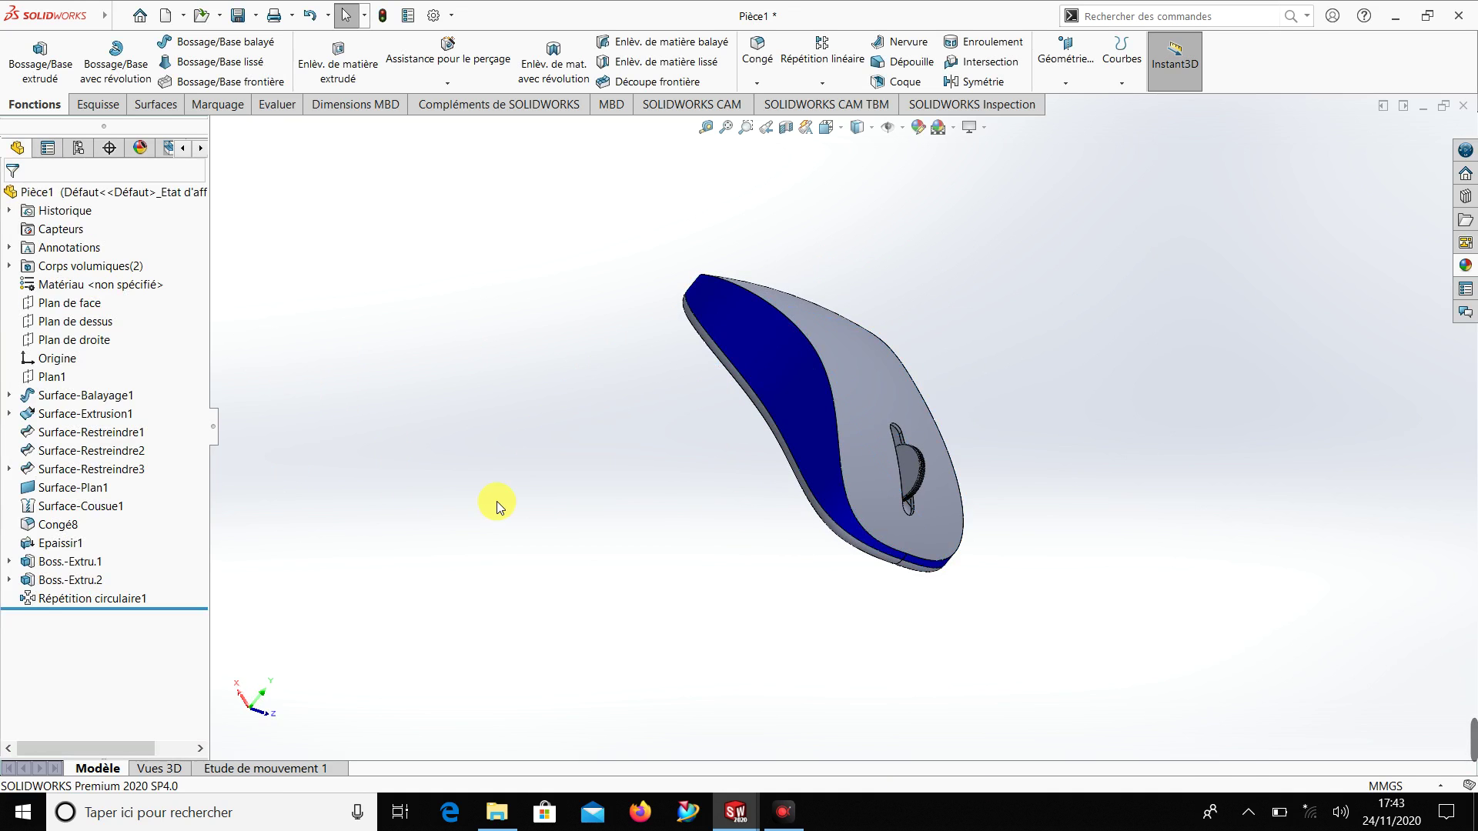
mouse_move(486, 475)
middle_down()
mouse_move(307, 428)
mouse_move(337, 495)
mouse_move(354, 465)
middle_up()
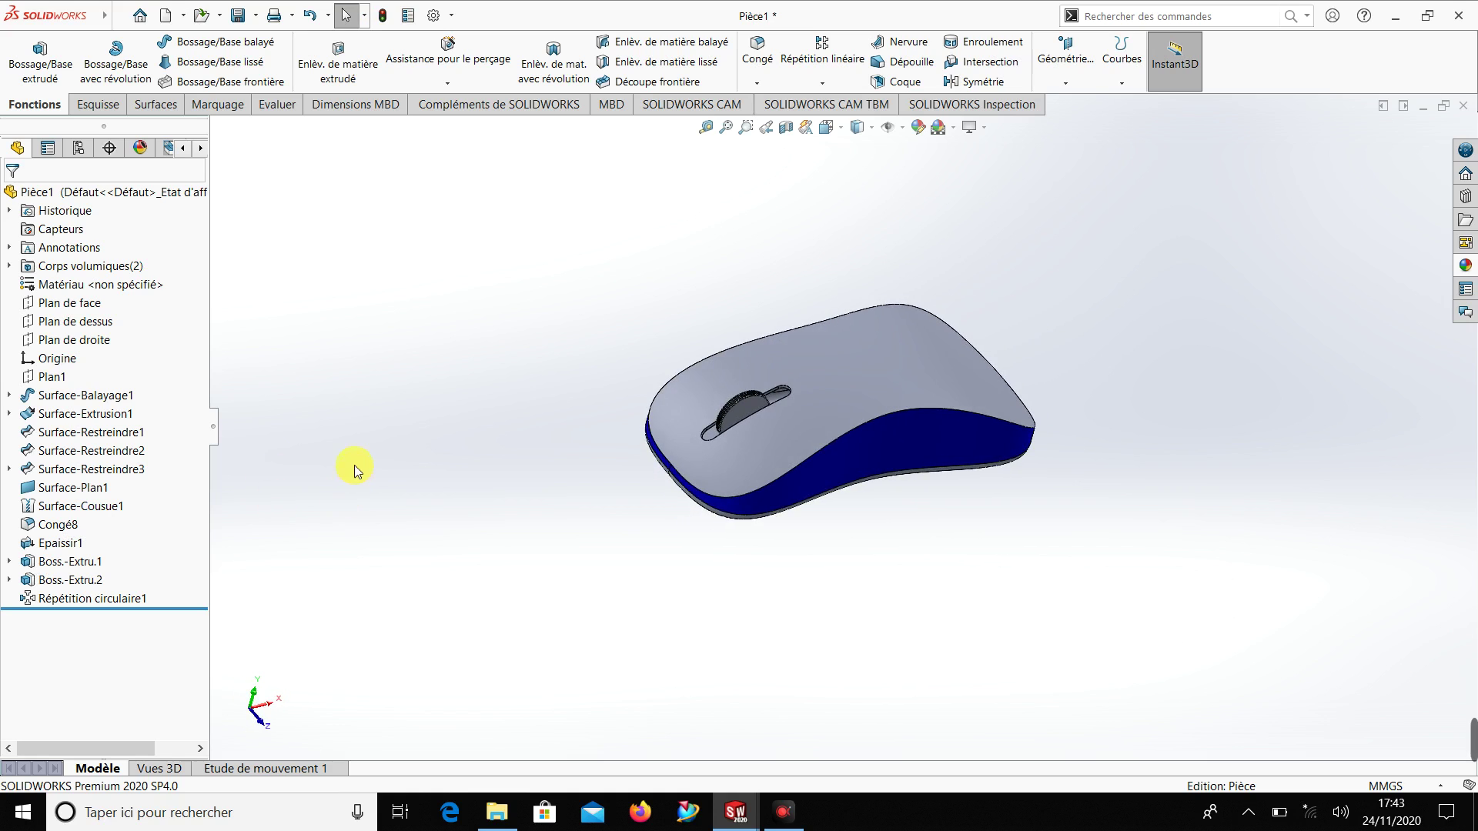
With the face filter on, colour the scroll wheel's flat face yellow after trying green and greys
click(919, 128)
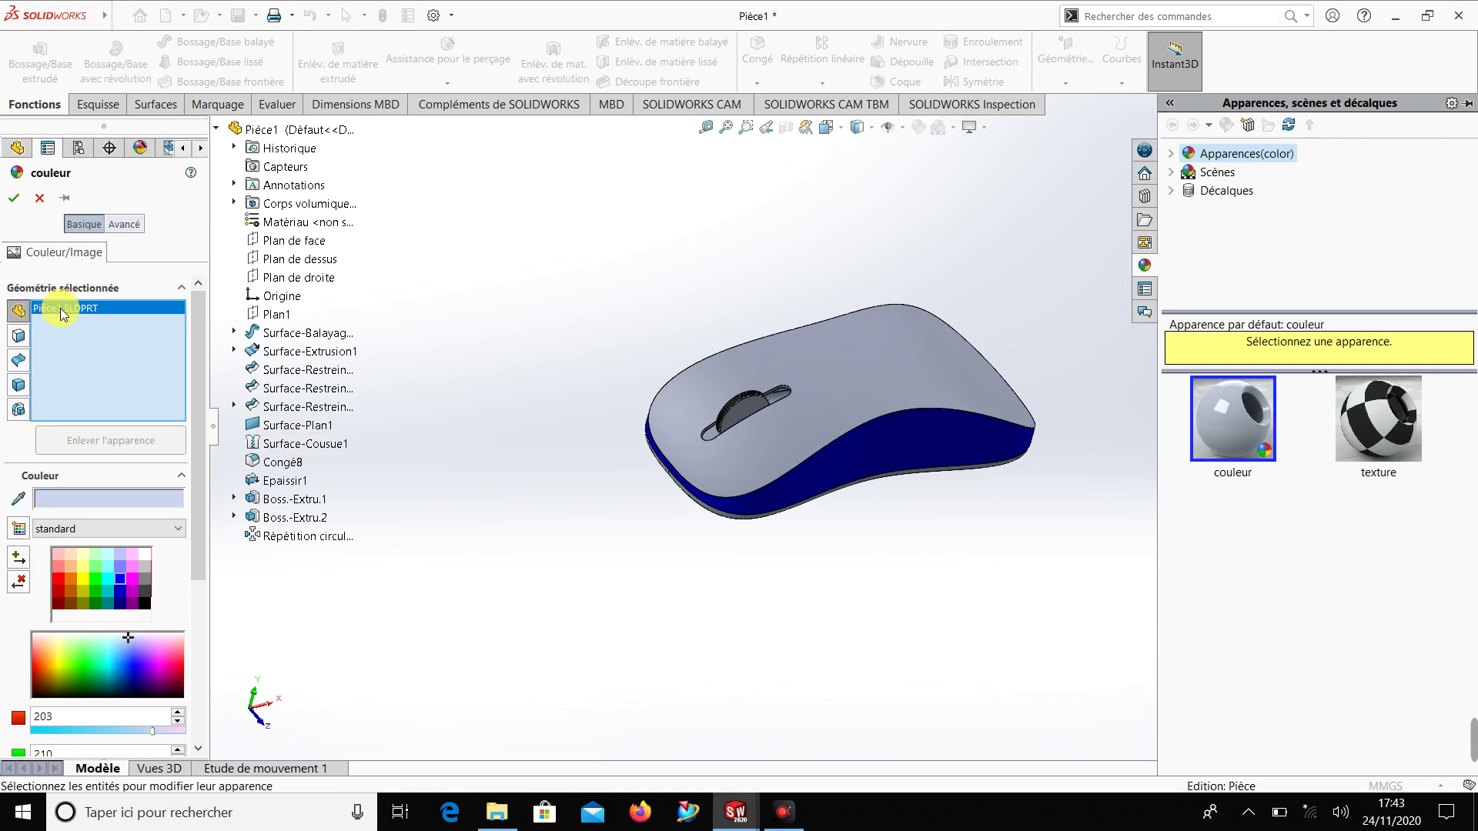
key(Delete)
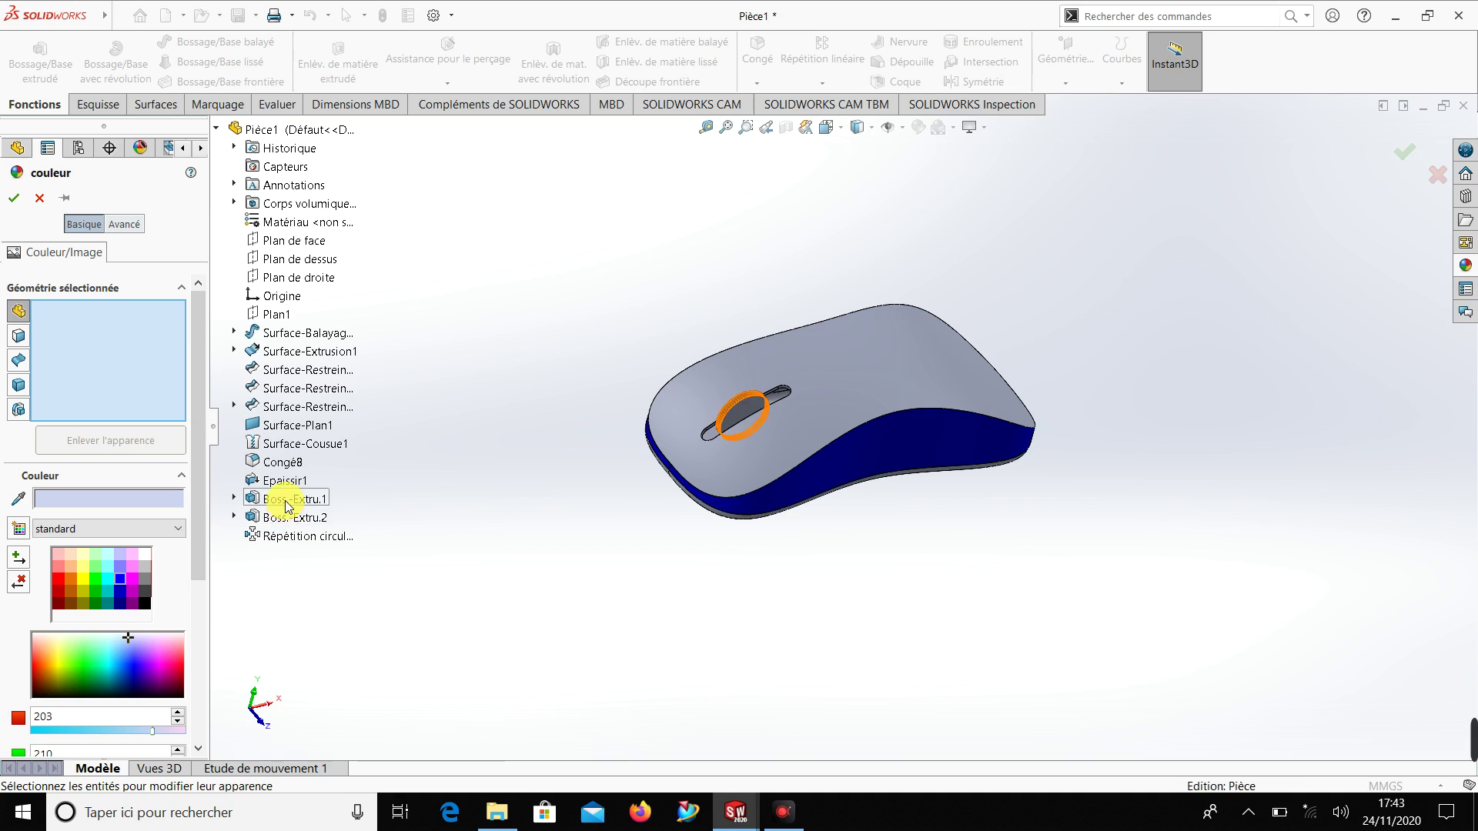
scroll(723, 429, down, 3)
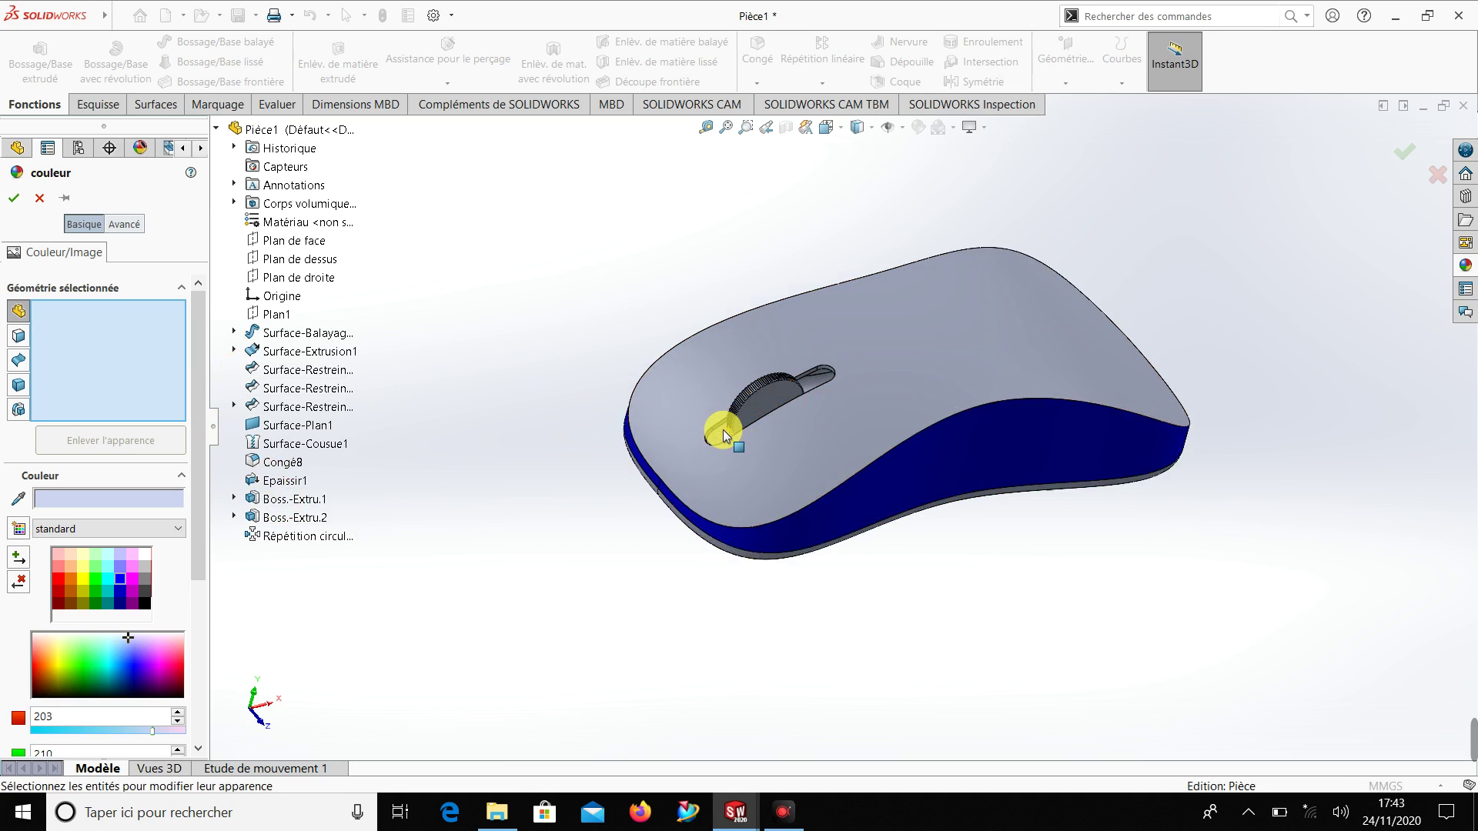
click(19, 338)
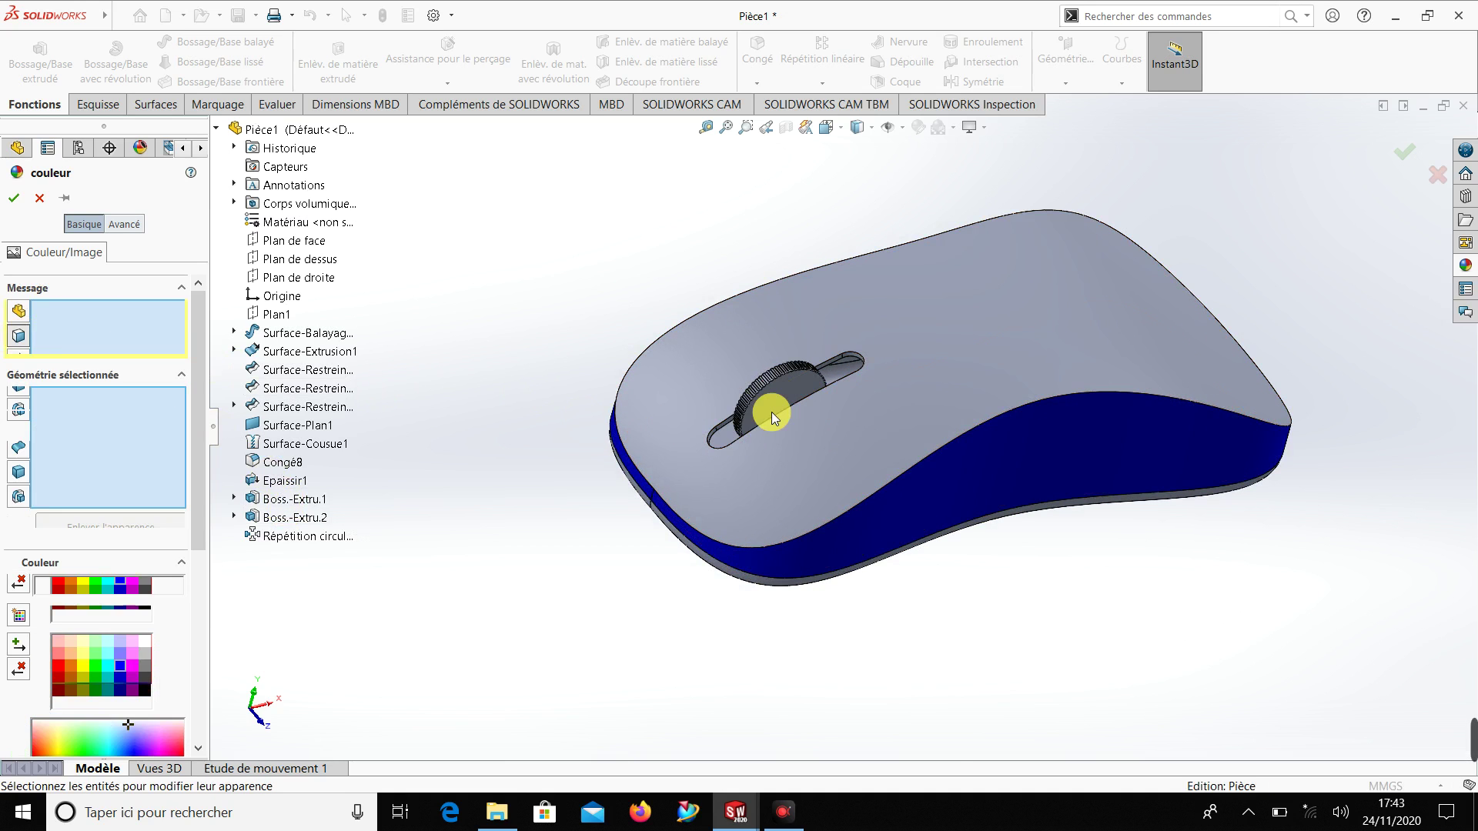
scroll(771, 412, down, 3)
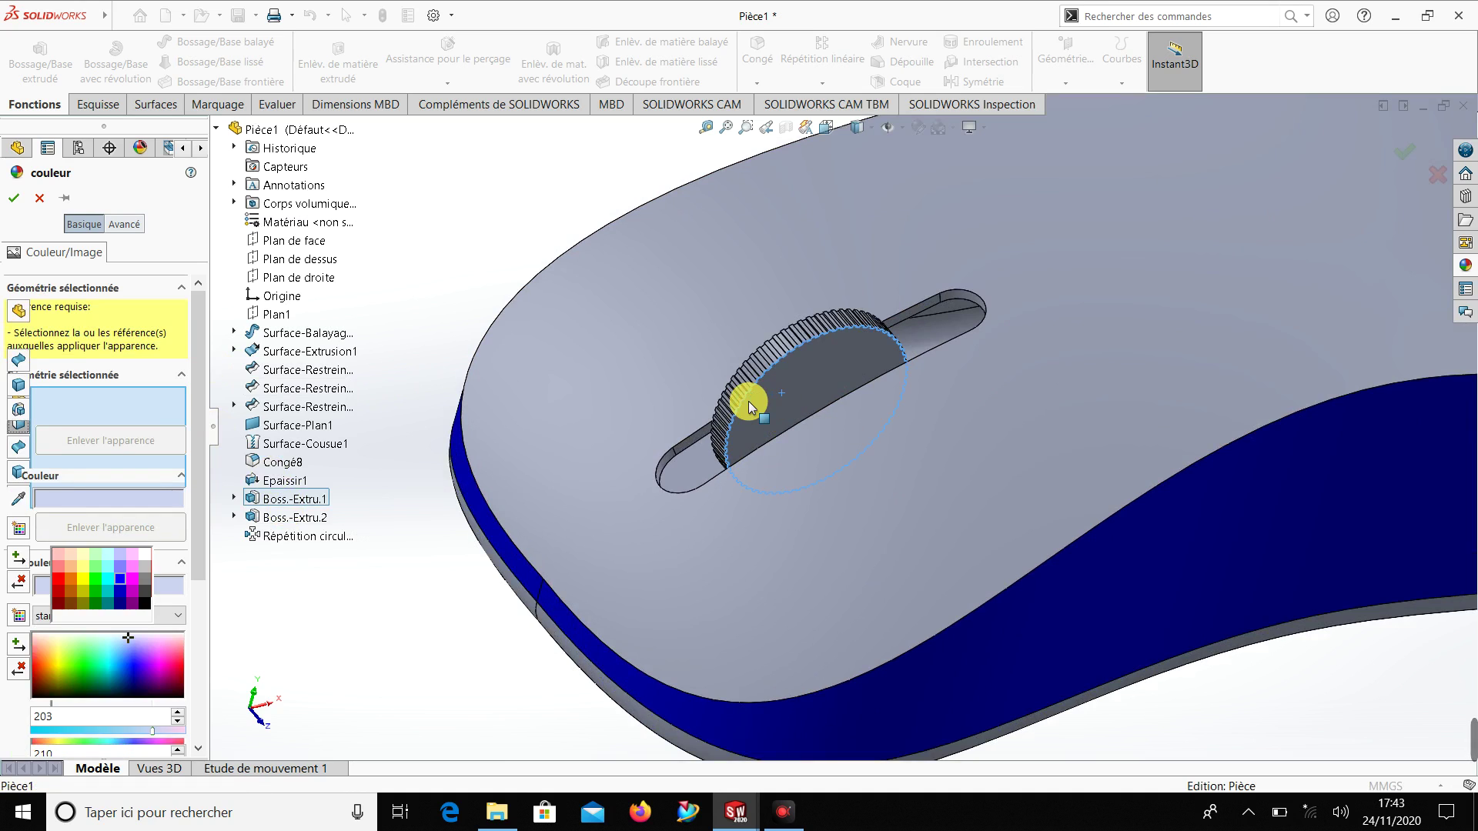
click(744, 400)
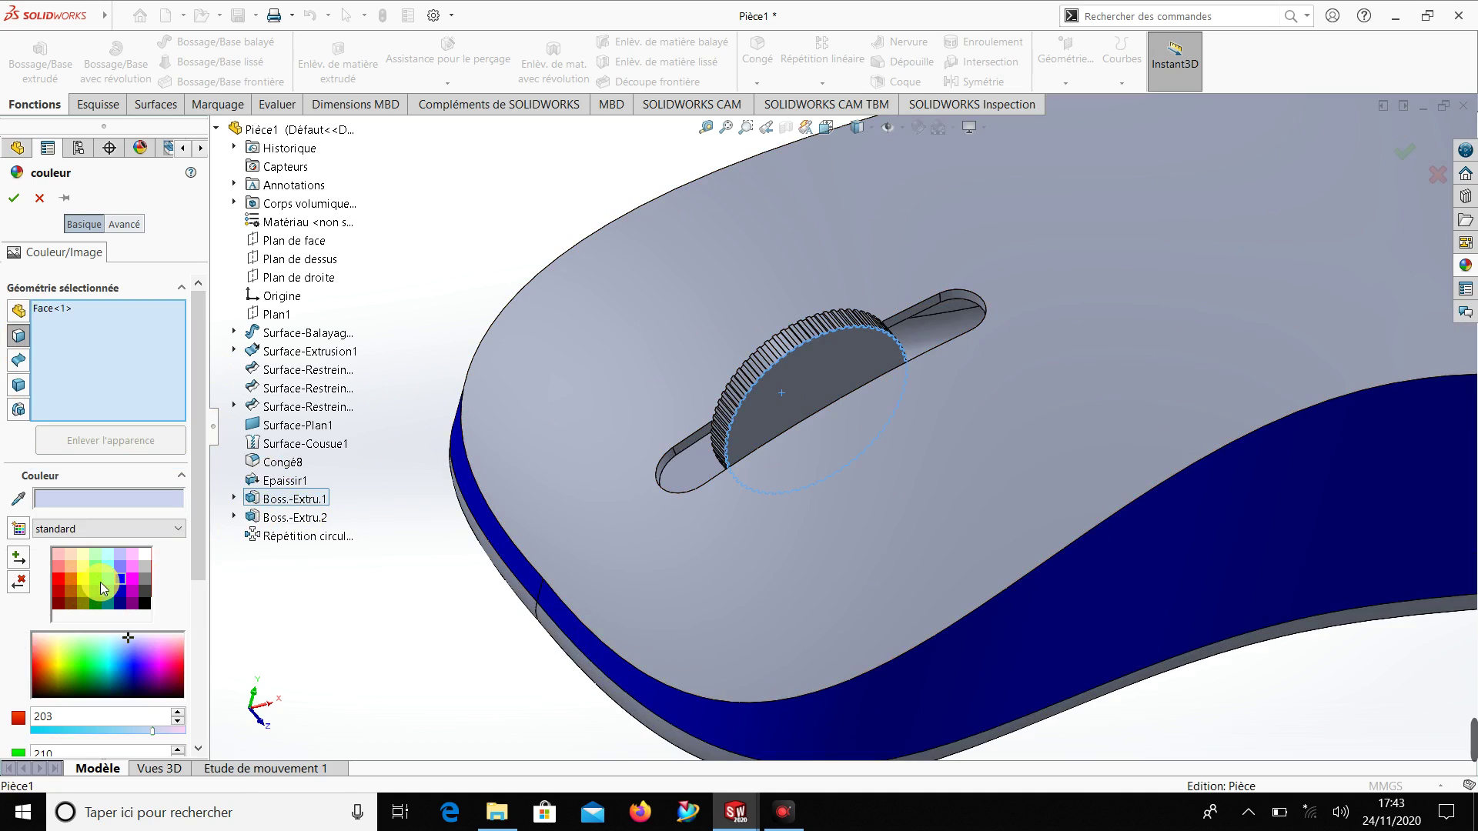
click(98, 579)
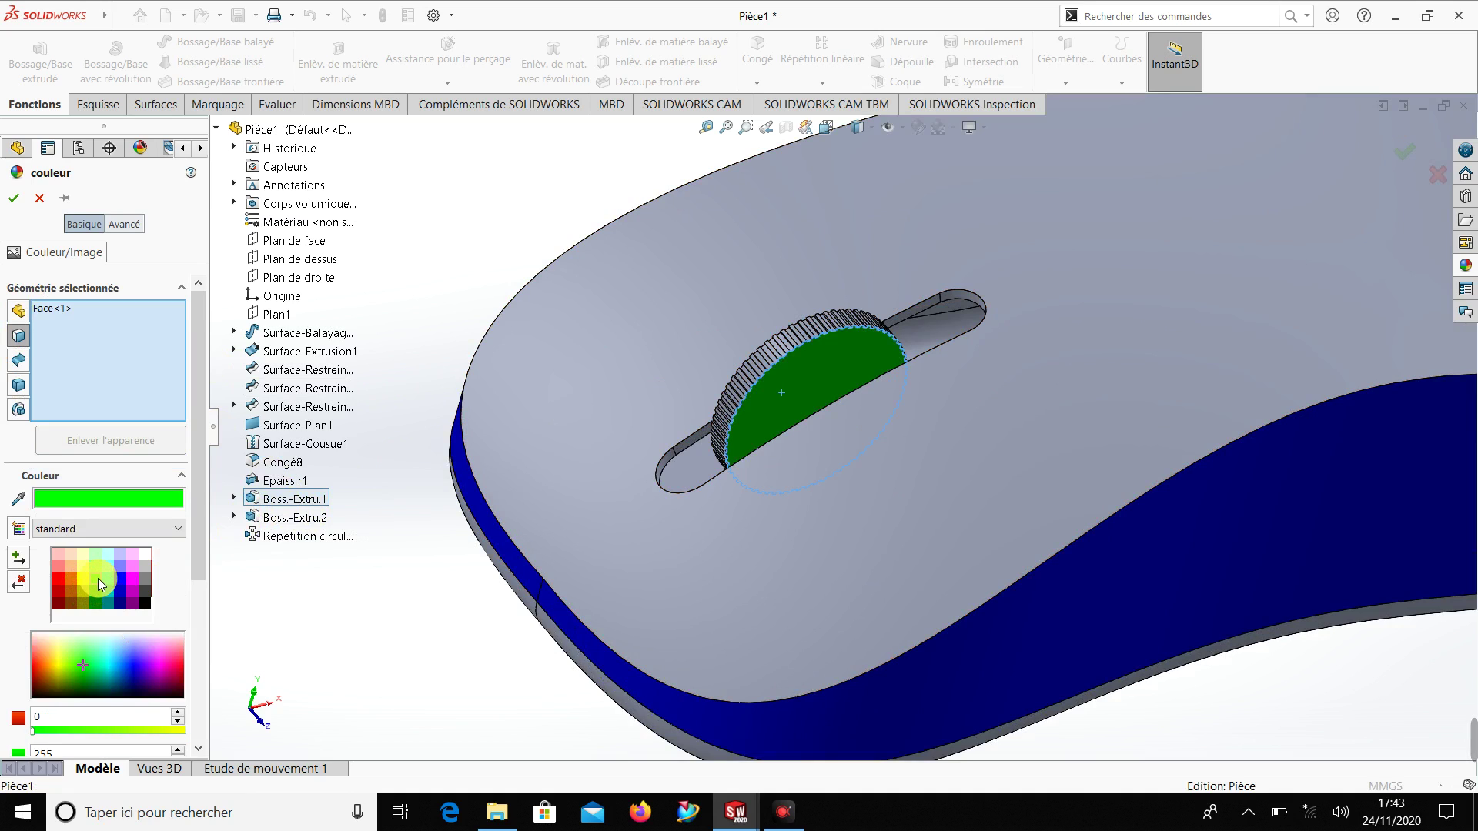
click(144, 593)
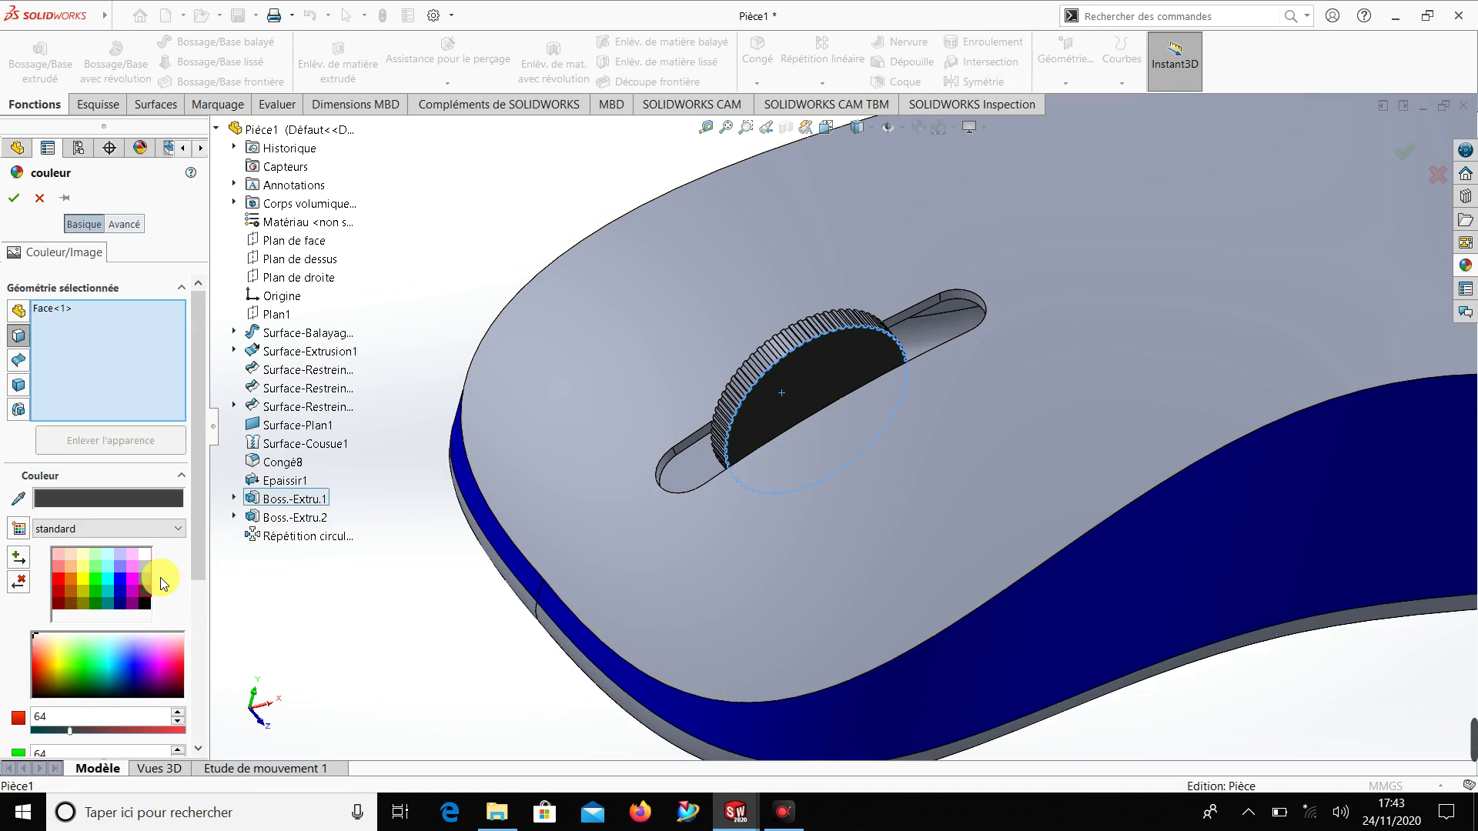
click(145, 577)
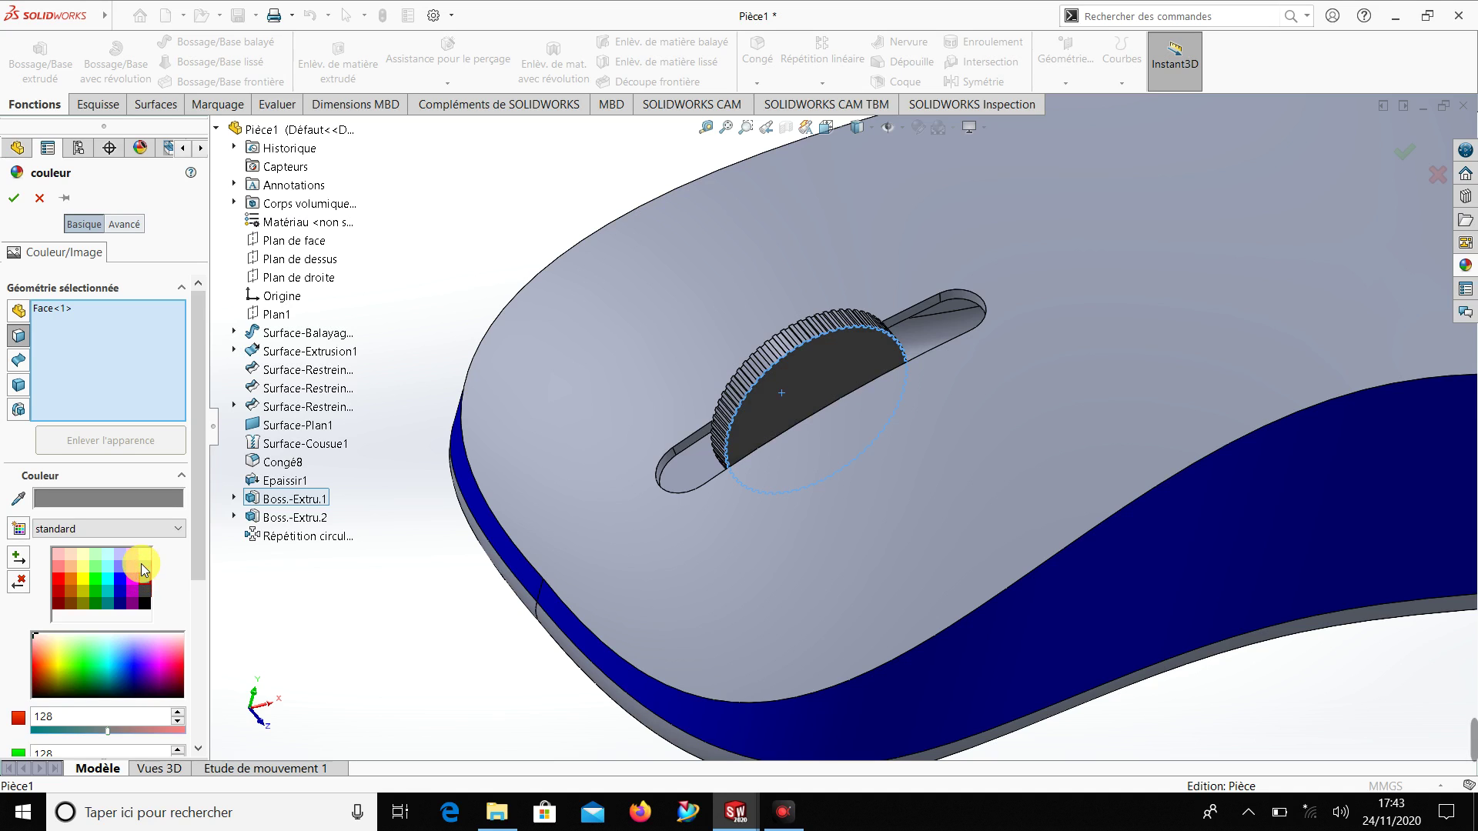
click(79, 566)
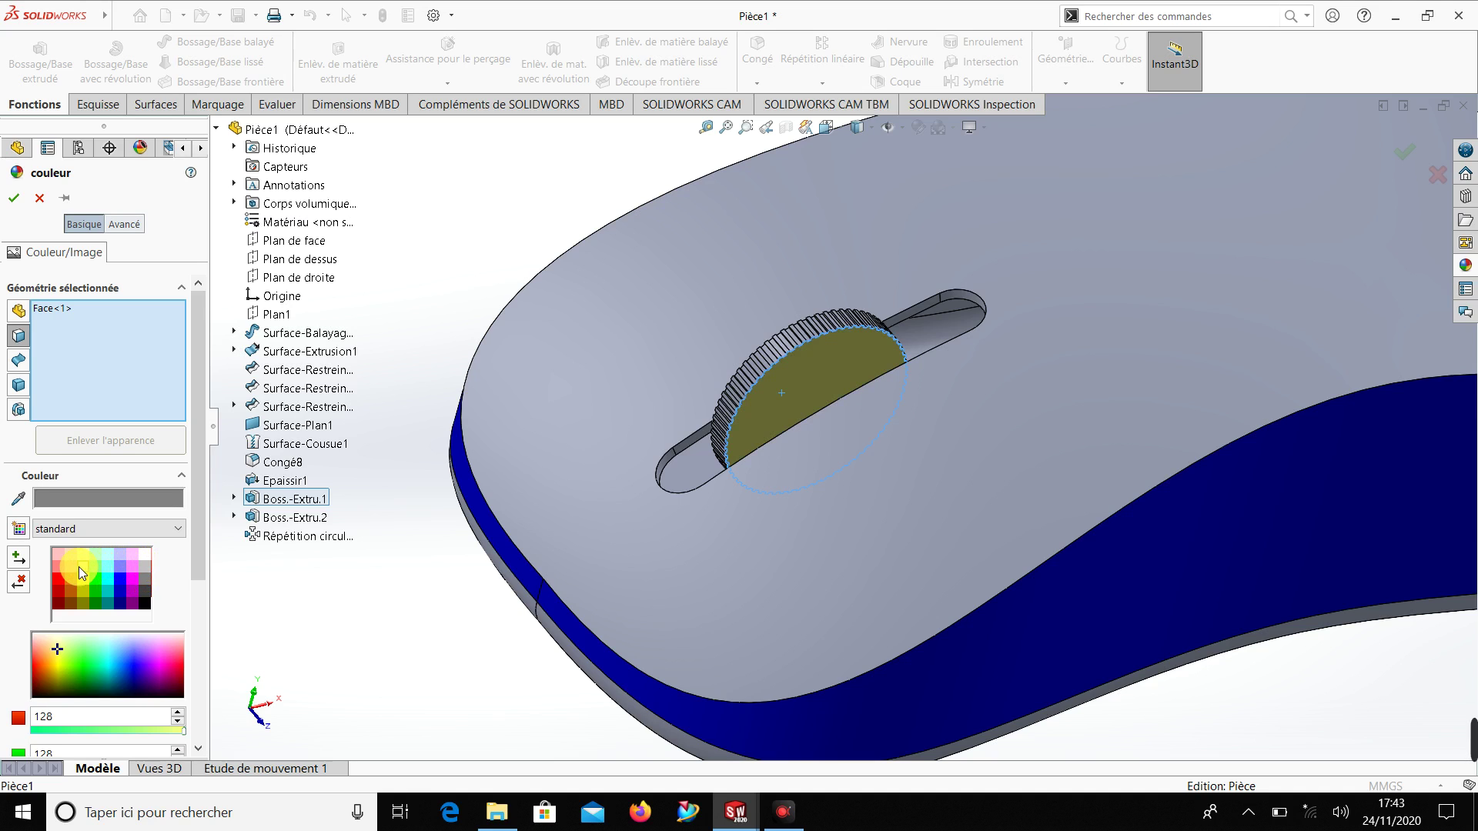
Add the wheel's other flat face and four edge strips to the yellow appearance and confirm
middle_click(356, 601)
middle_drag(443, 590, 538, 682)
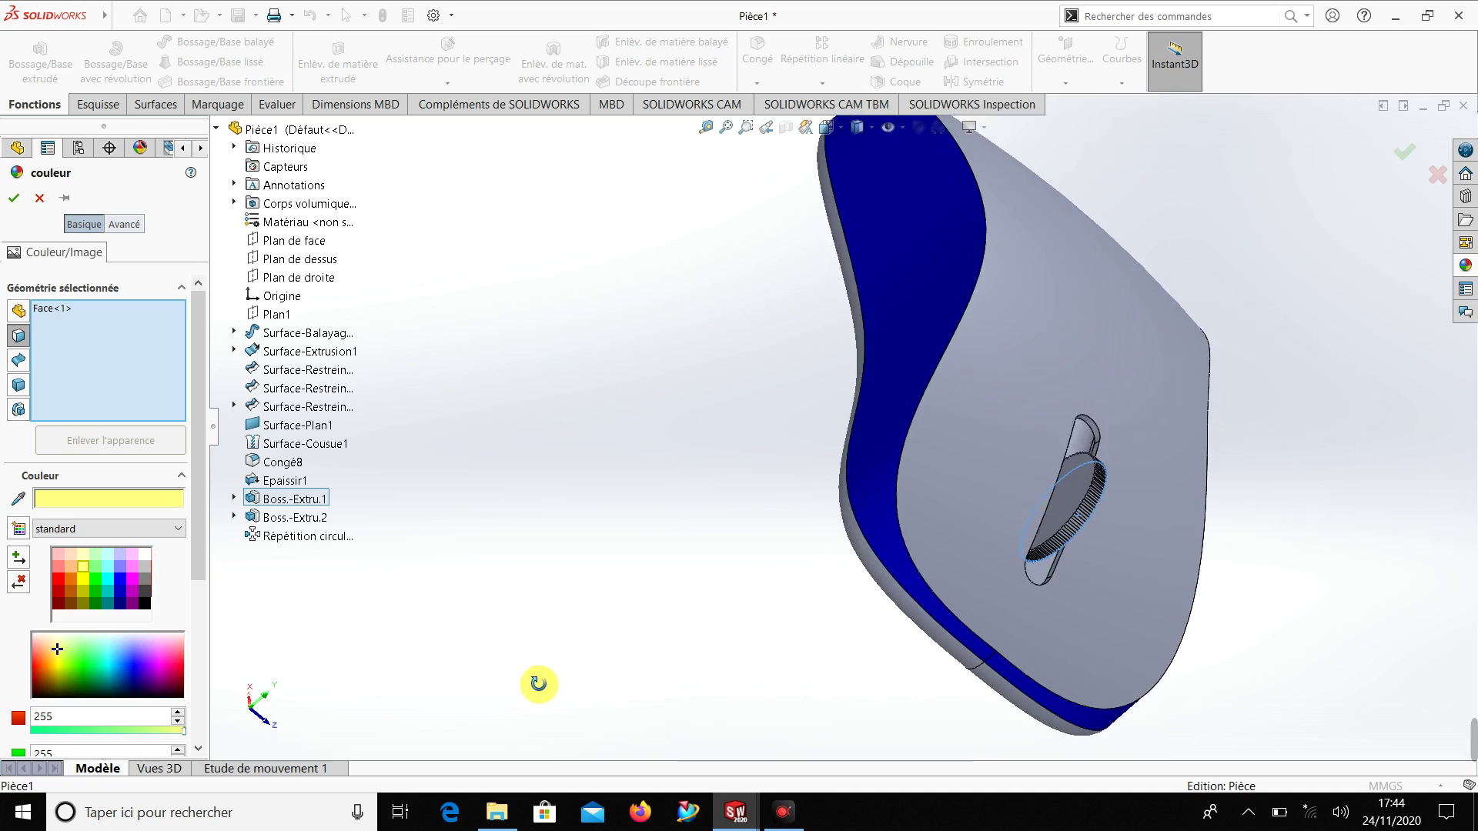
scroll(960, 505, down, 5)
click(924, 505)
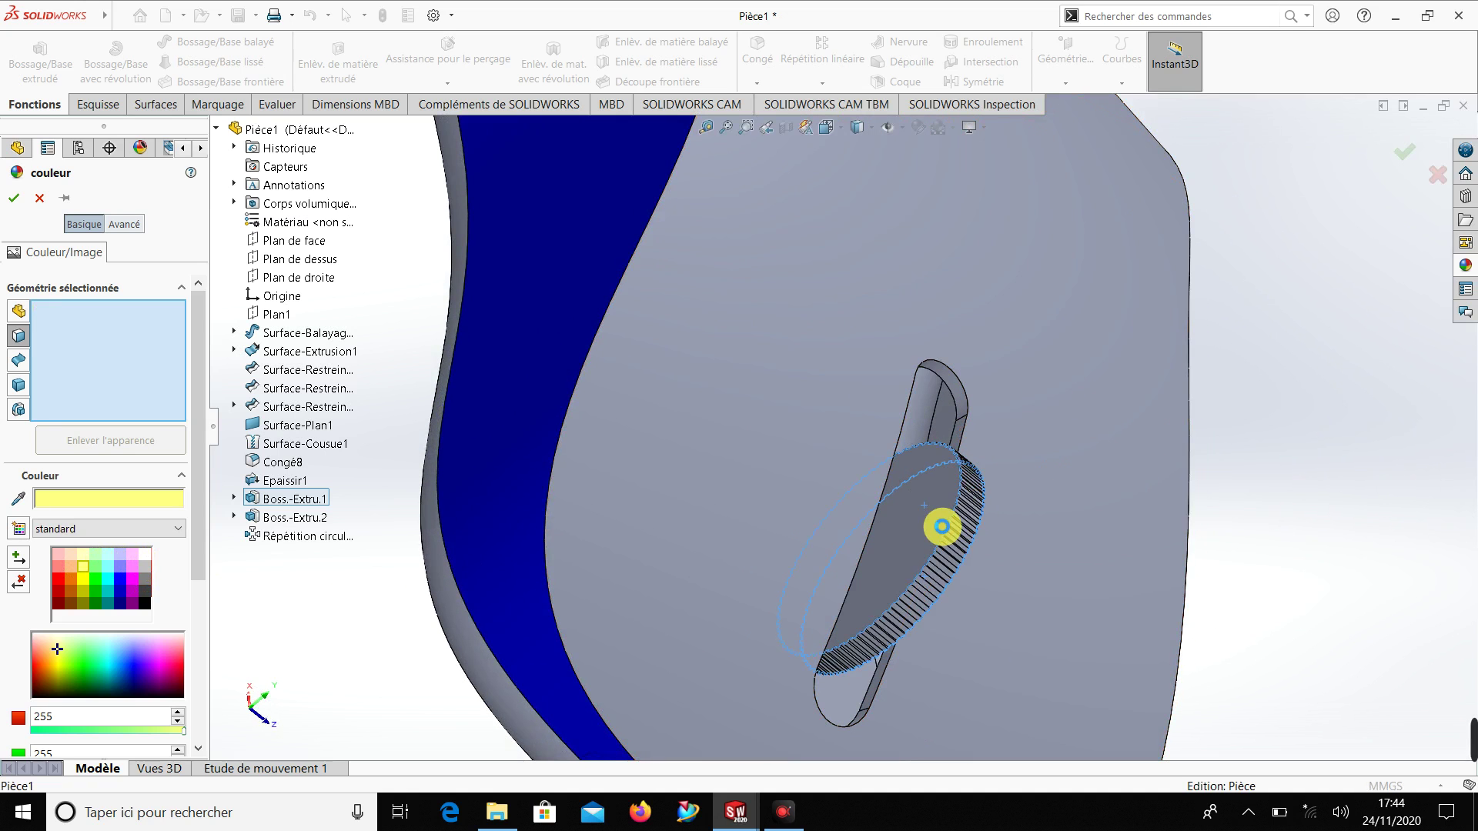
scroll(952, 539, down, 3)
scroll(924, 531, down, 3)
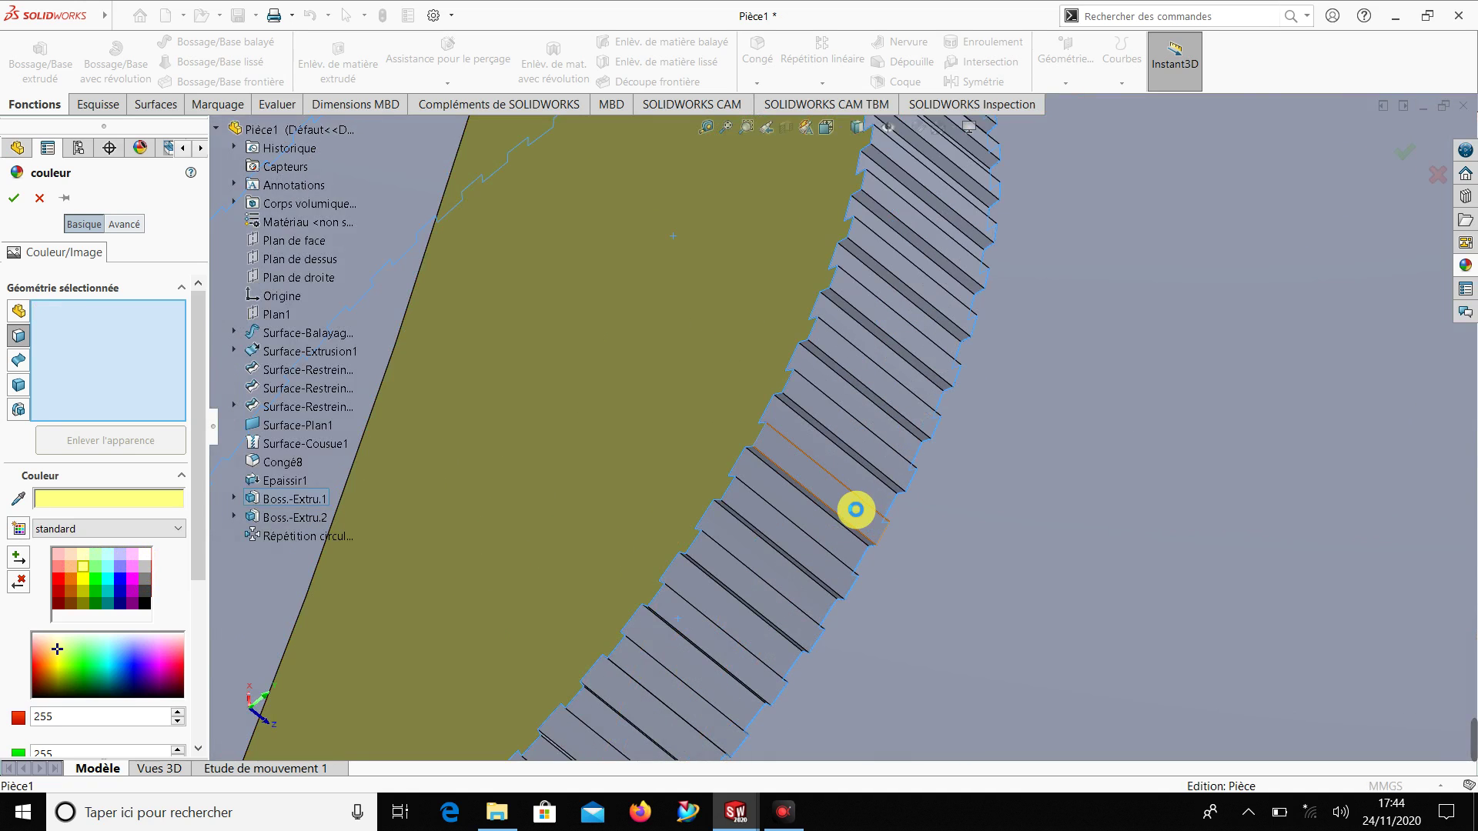
click(860, 495)
click(883, 435)
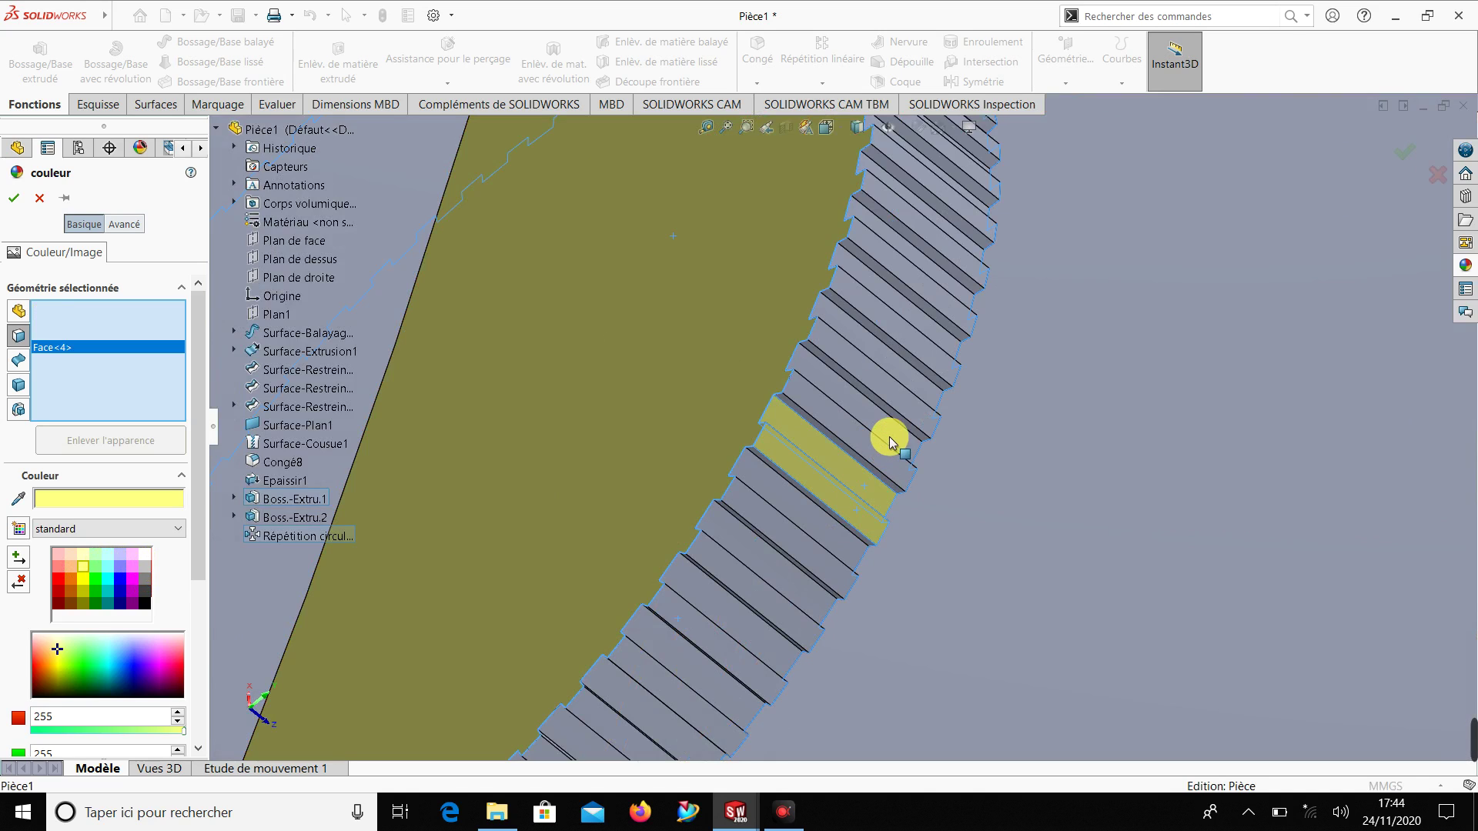
click(895, 394)
click(921, 344)
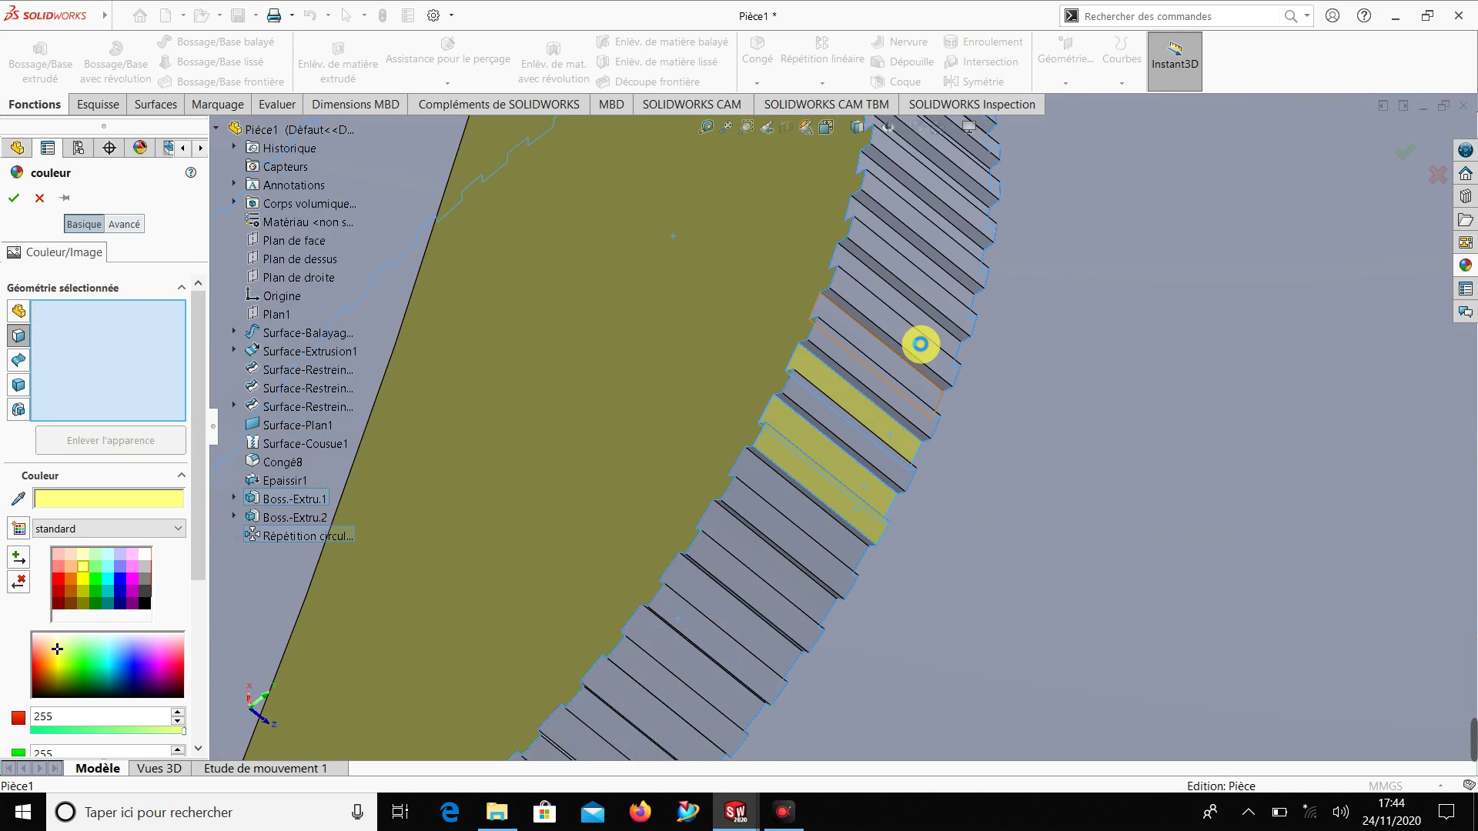
click(14, 198)
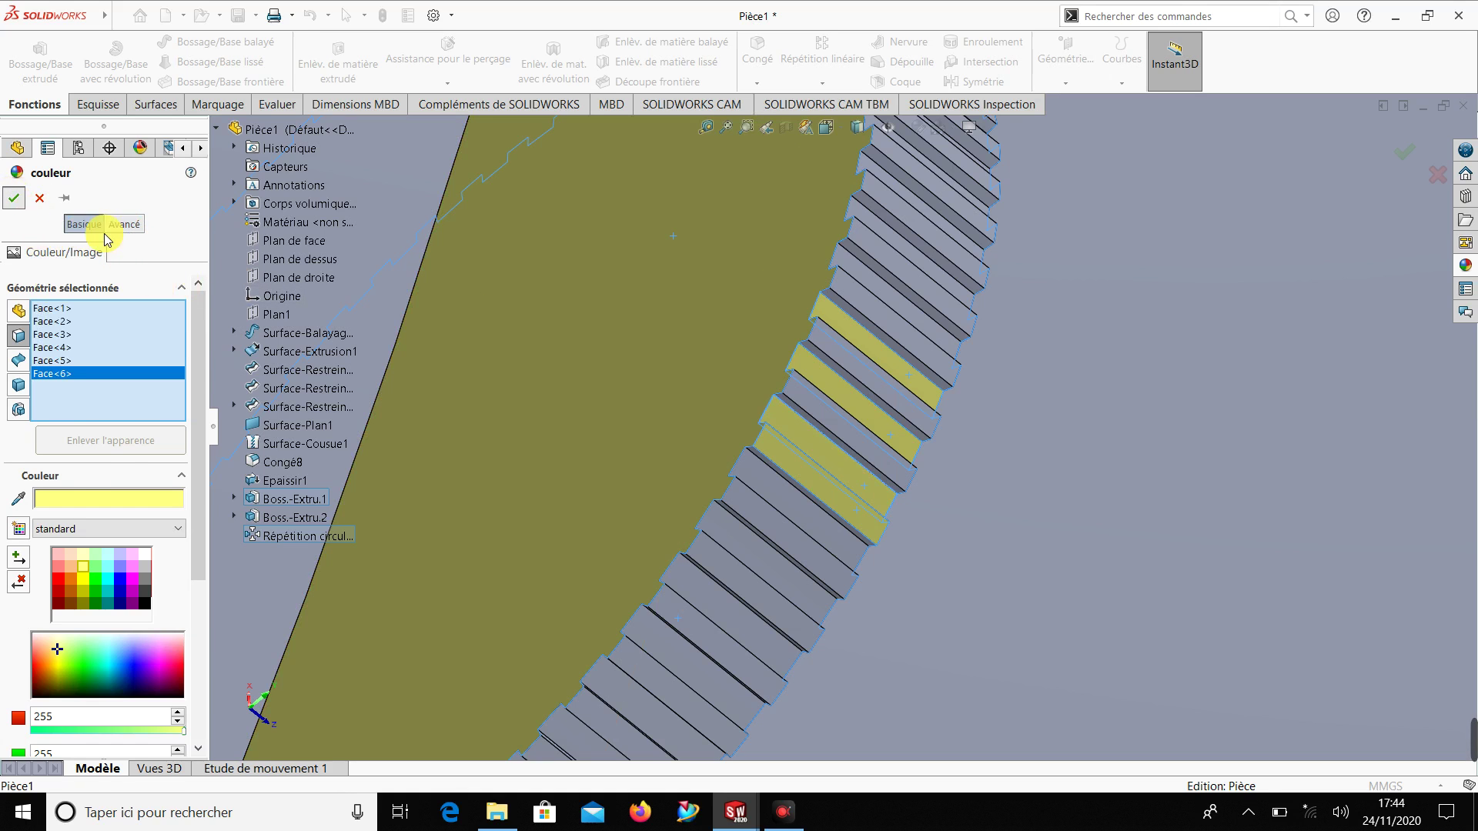
scroll(384, 334, up, 2)
scroll(491, 379, up, 4)
Select the mouse's top shell face for a new appearance, using the face filter
scroll(541, 412, up, 3)
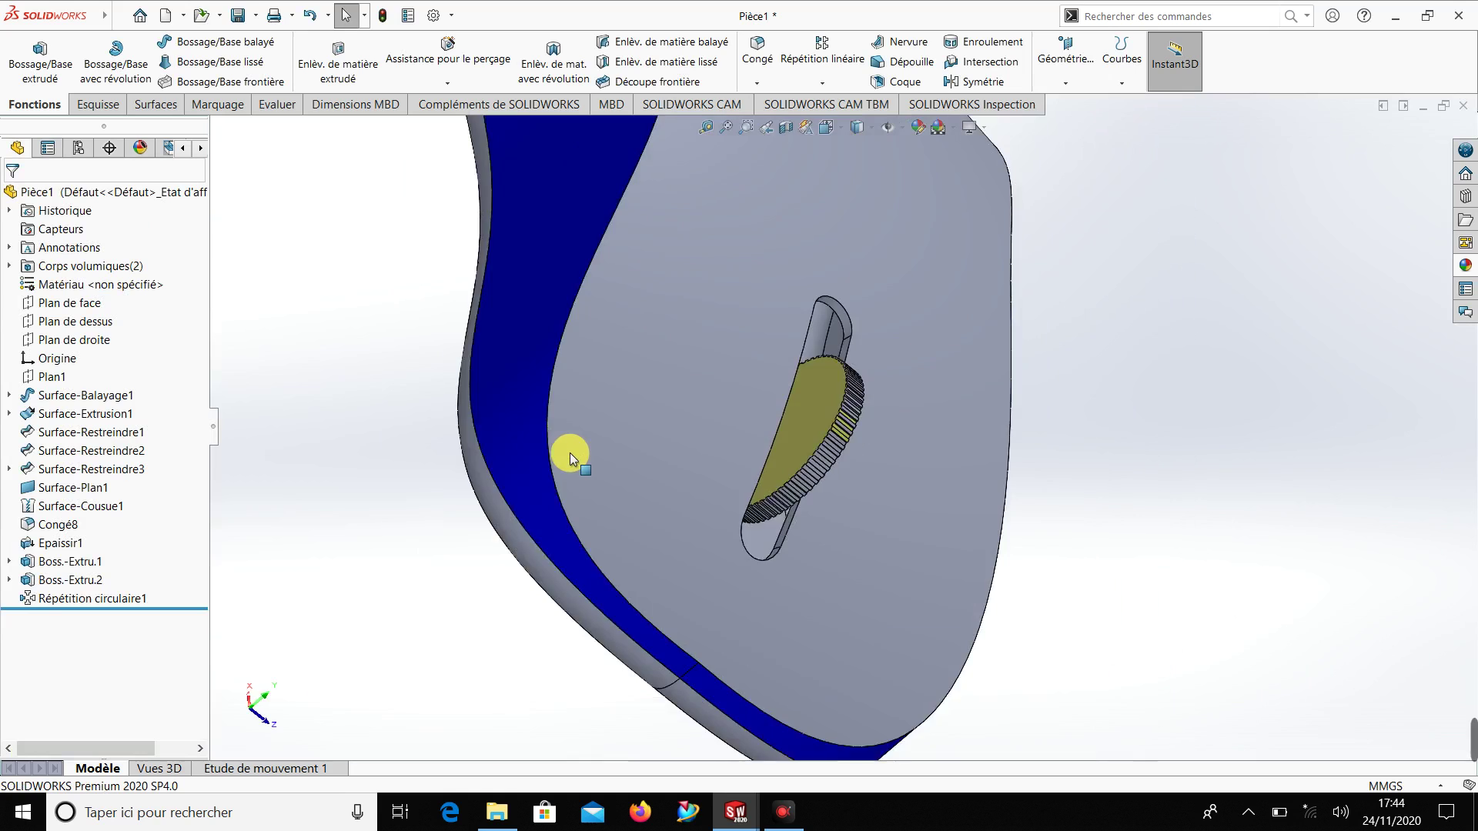
scroll(569, 452, up, 1)
middle_drag(527, 448, 409, 341)
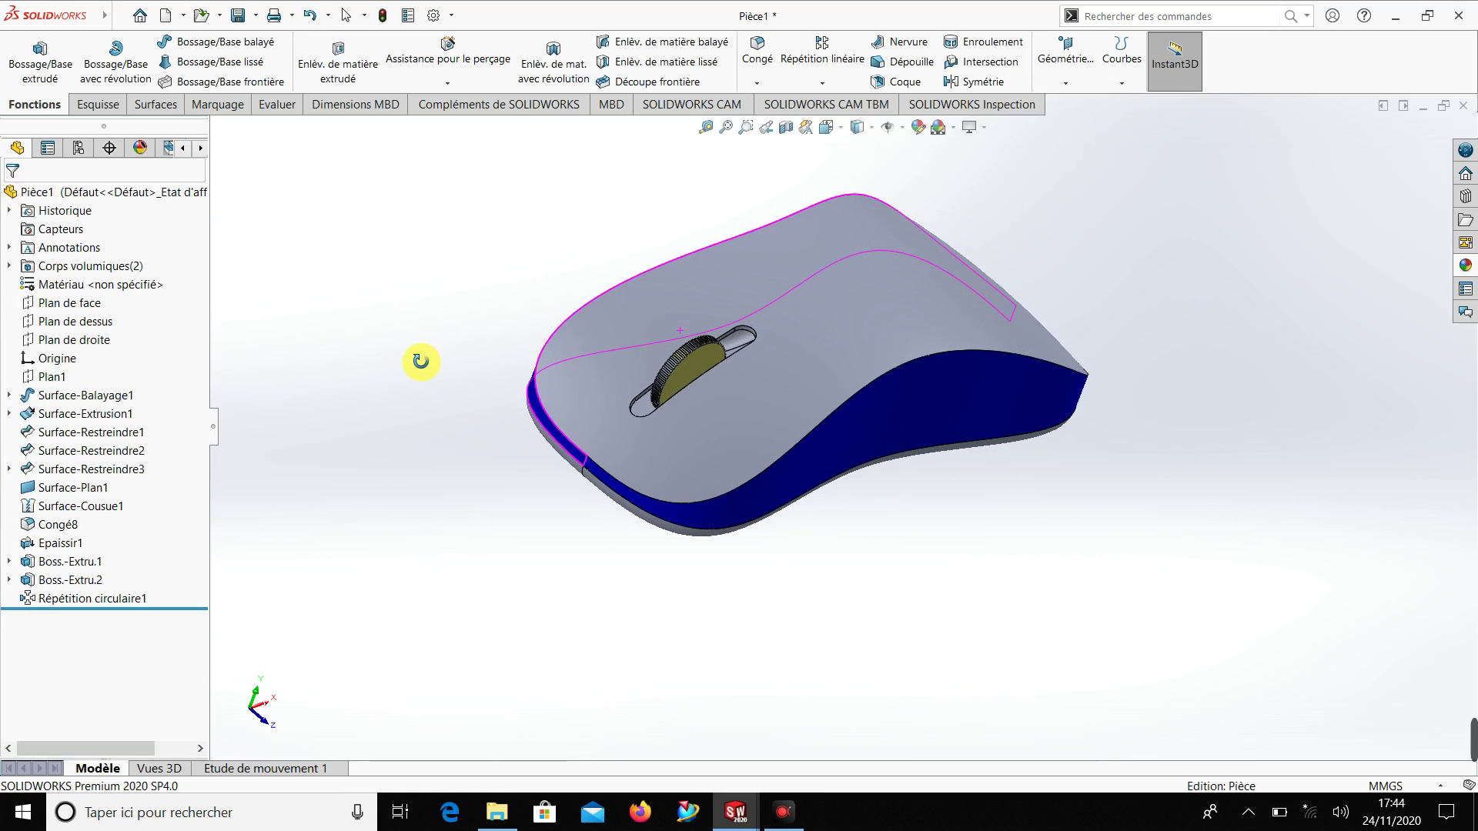
click(917, 127)
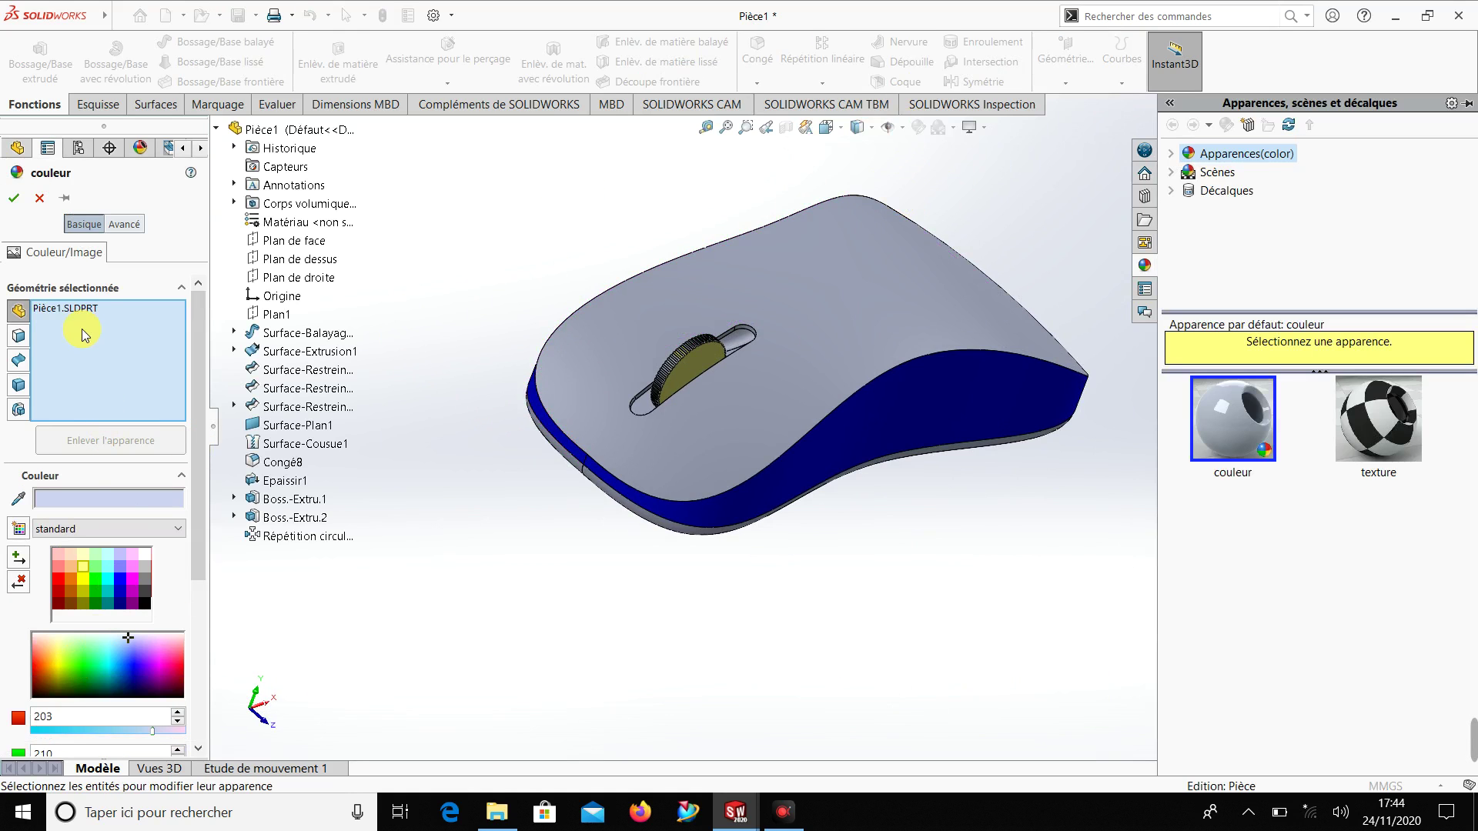
click(75, 309)
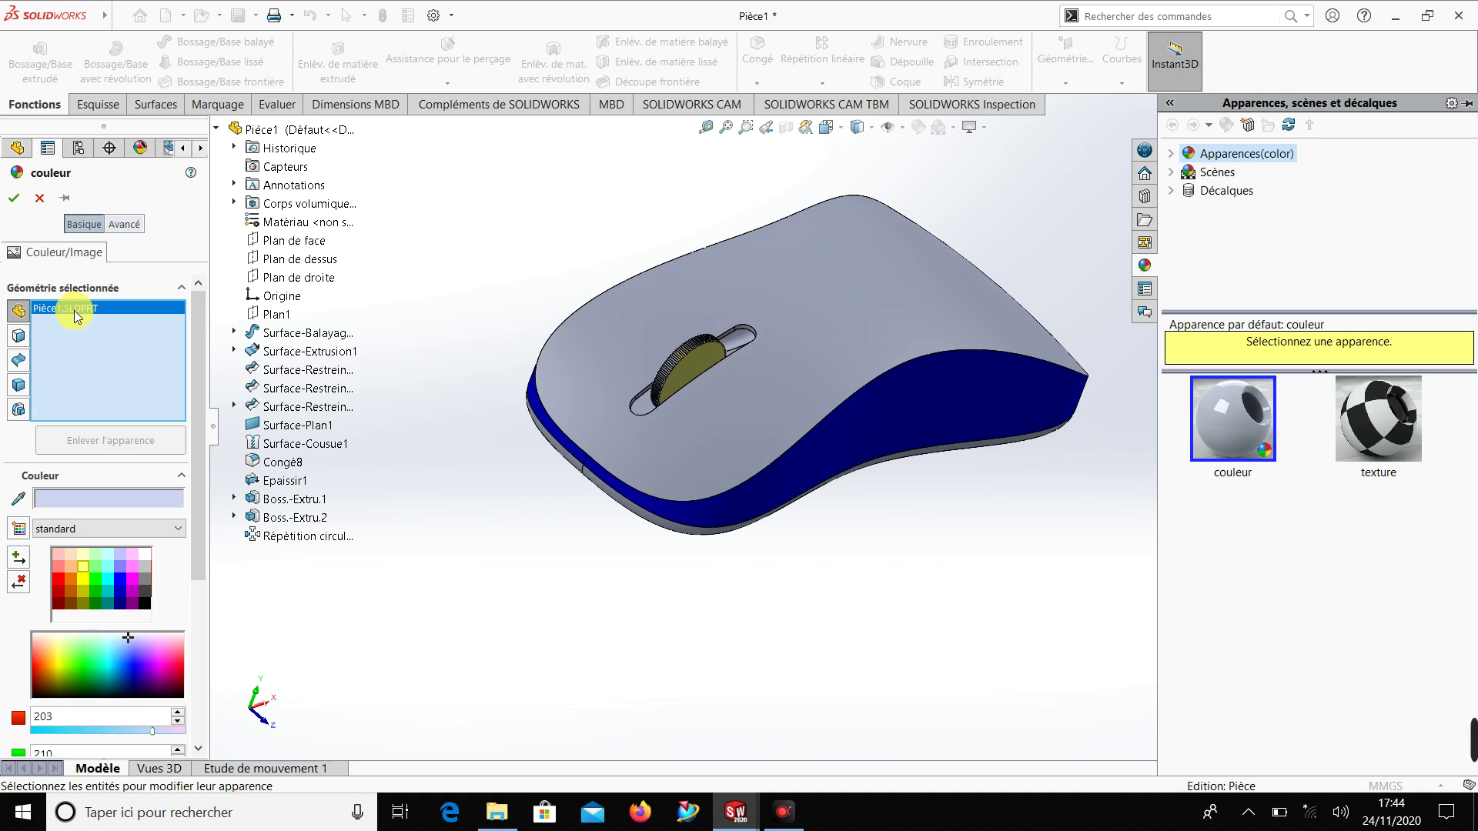
click(18, 336)
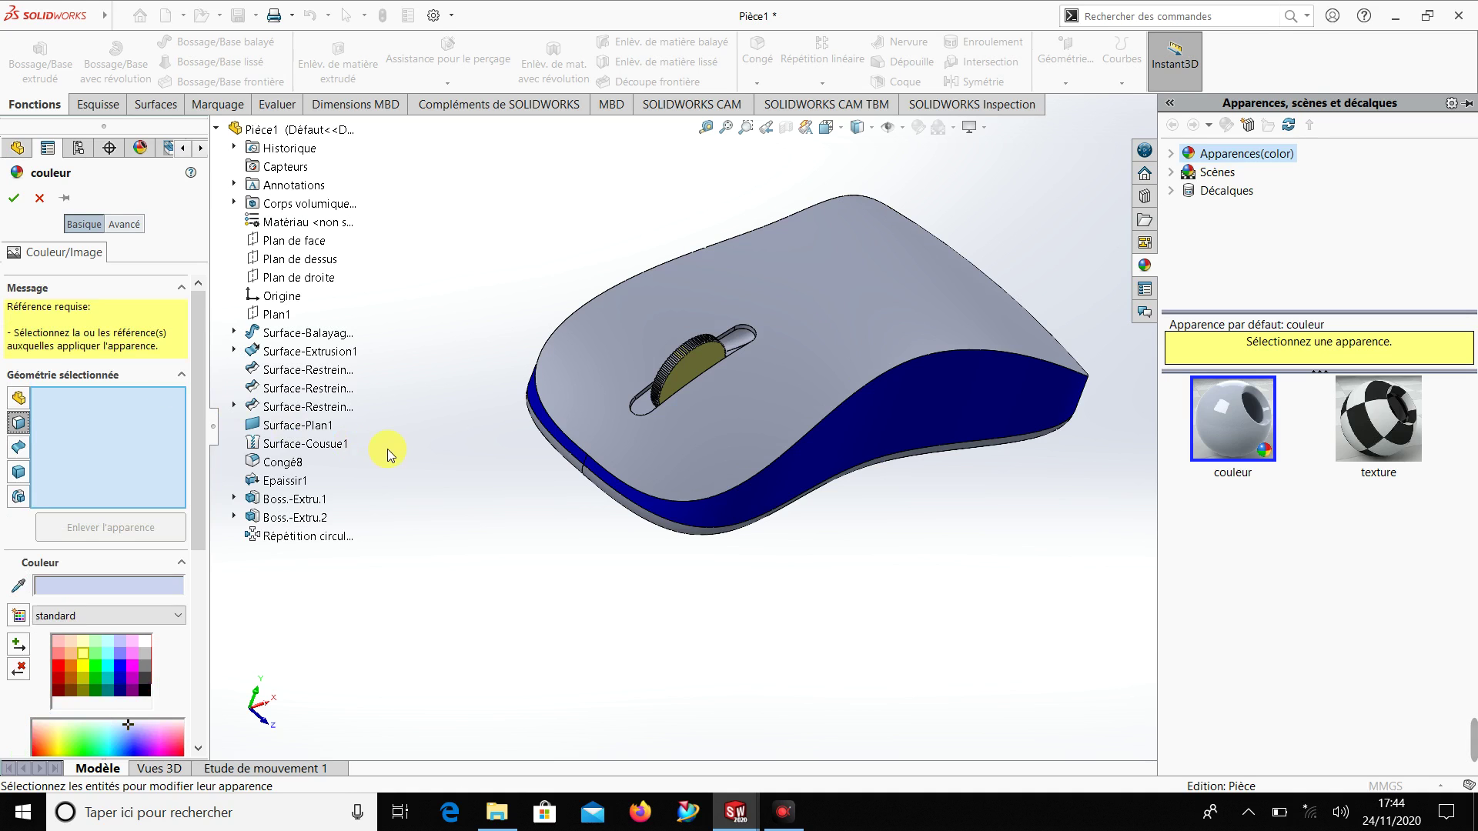
click(677, 436)
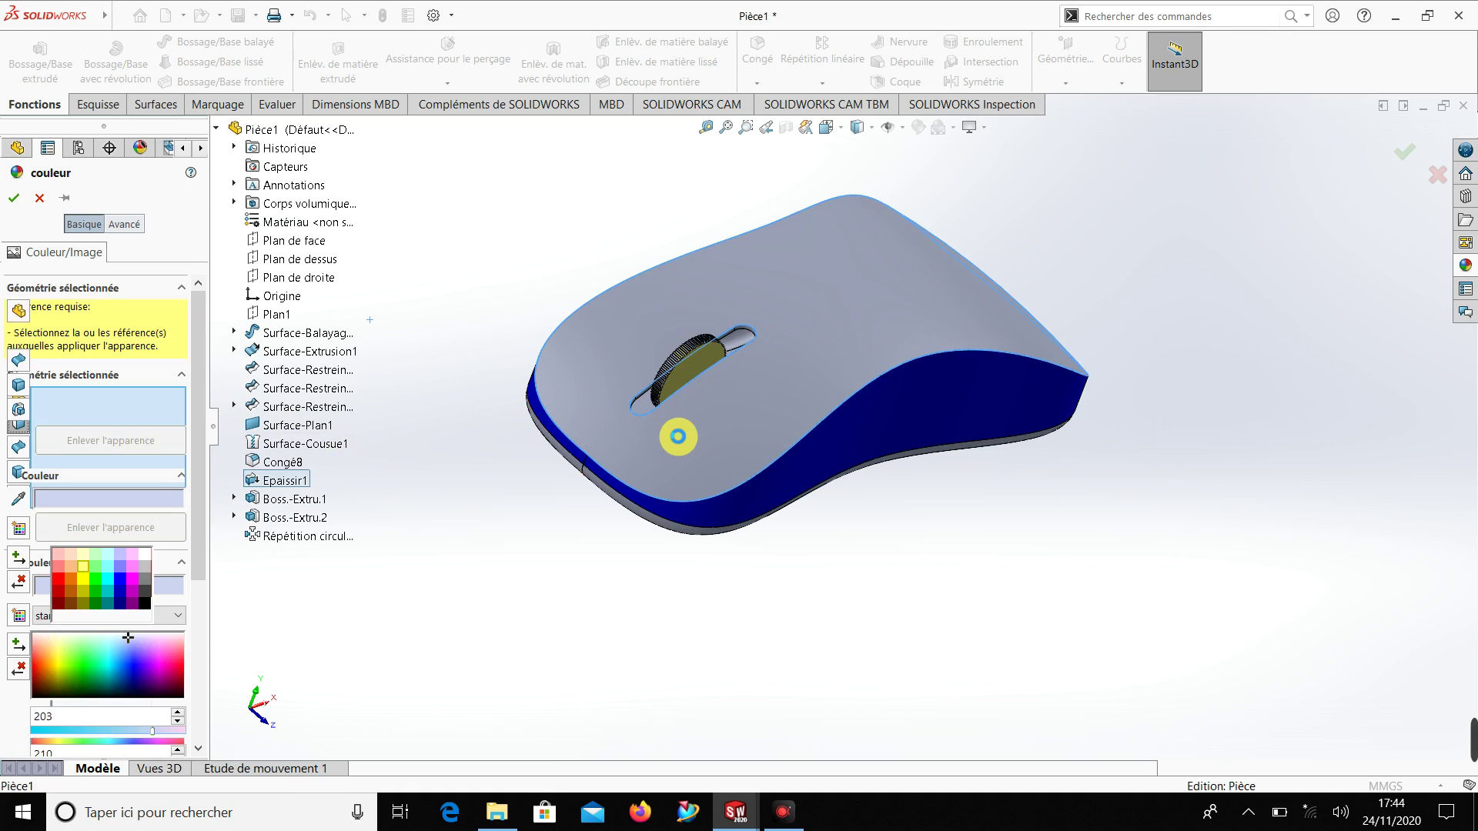
Try red, yellow, teal, black, navy and pink swatches, then apply green to the top face
click(59, 579)
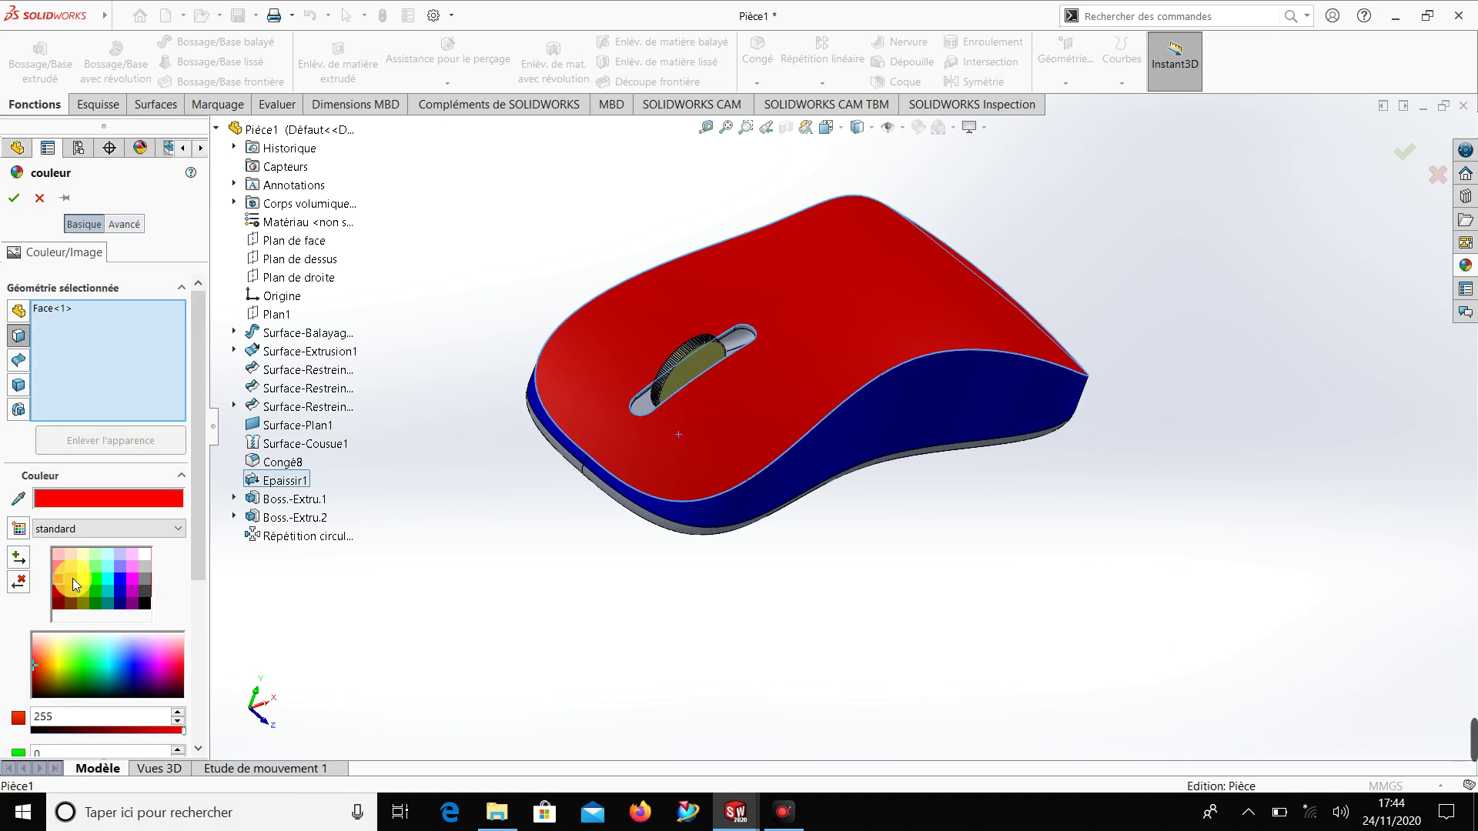
click(80, 557)
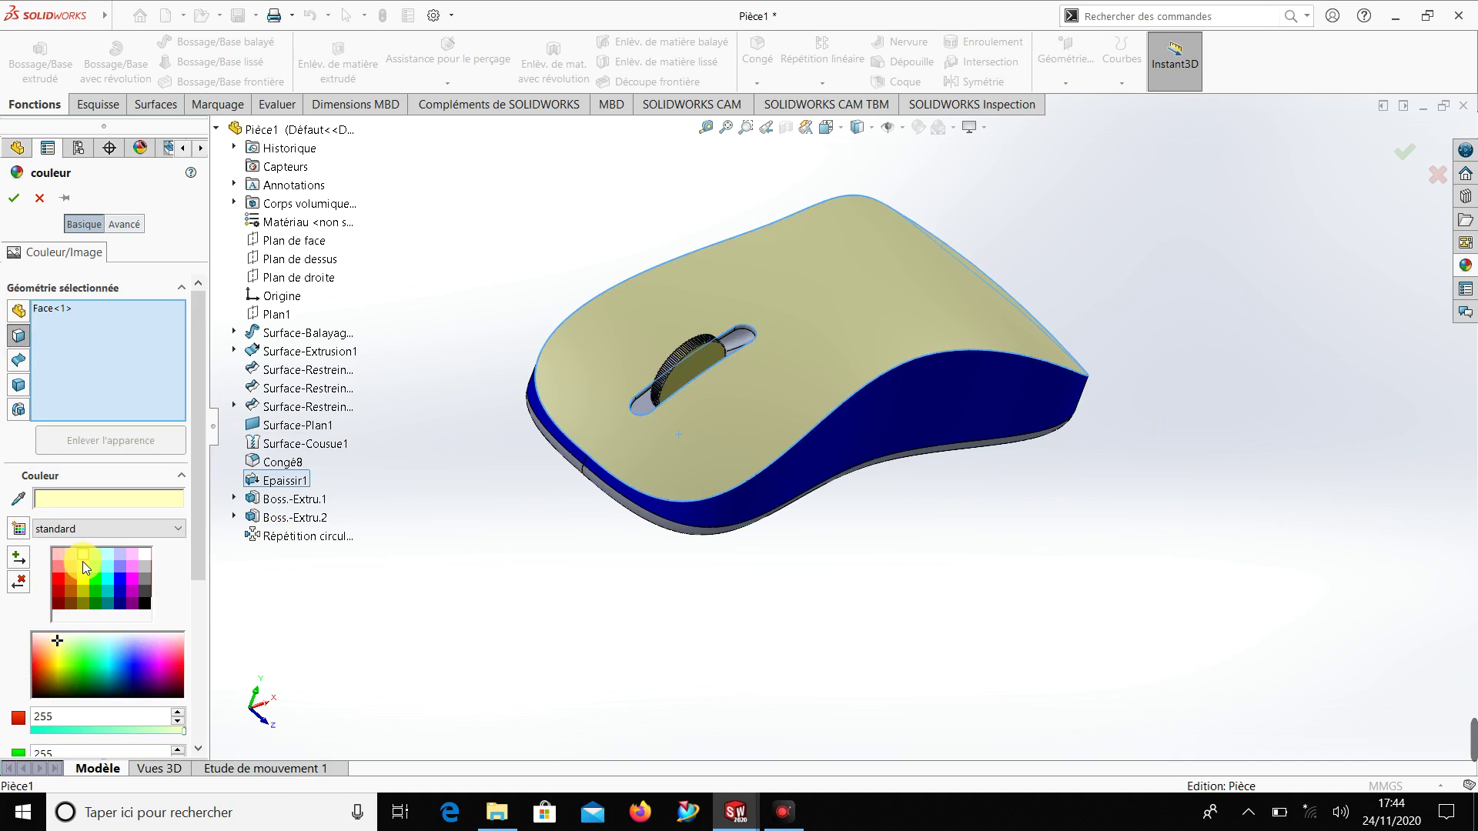
click(99, 579)
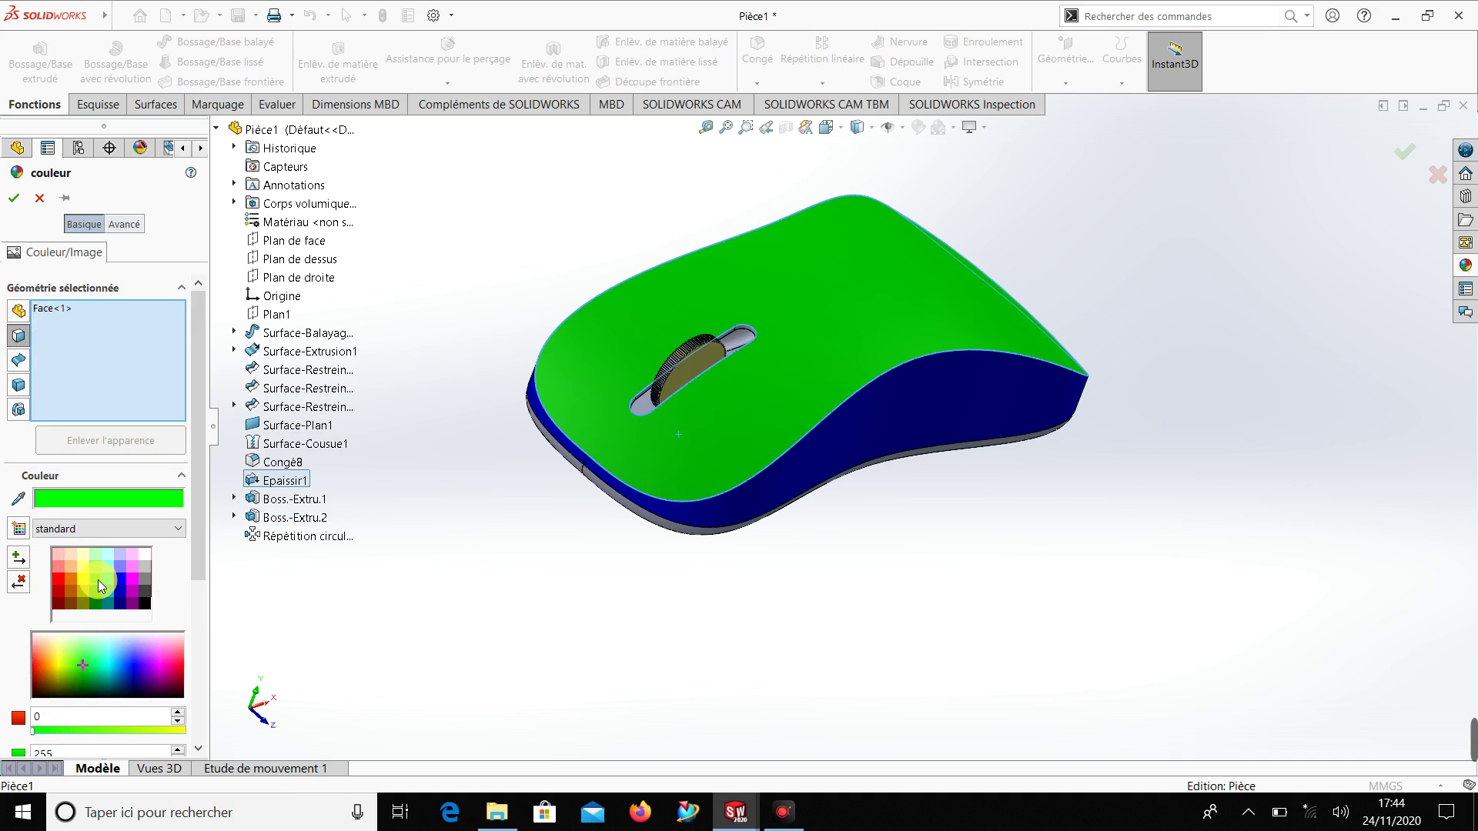
click(103, 589)
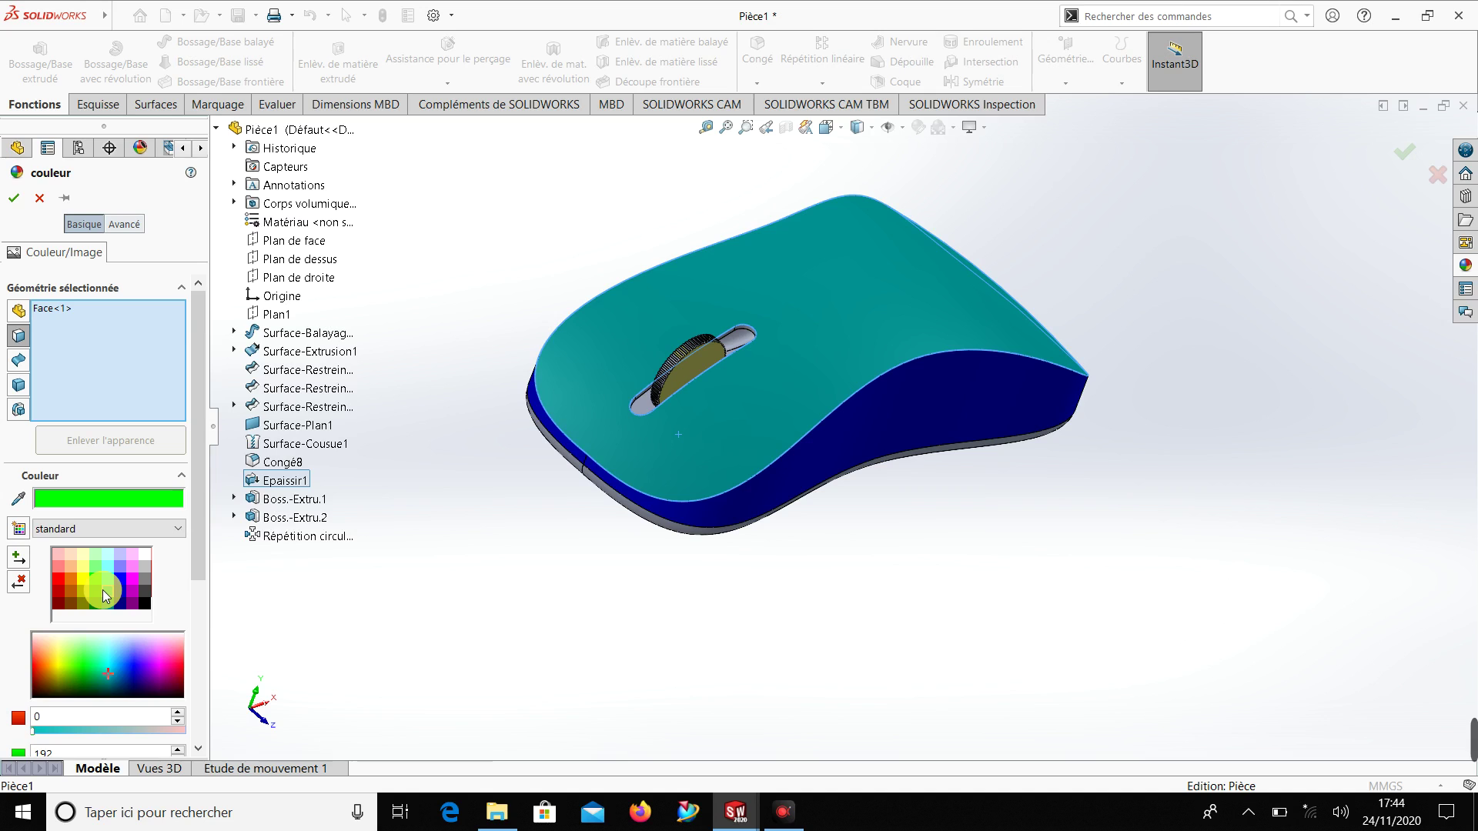
click(106, 601)
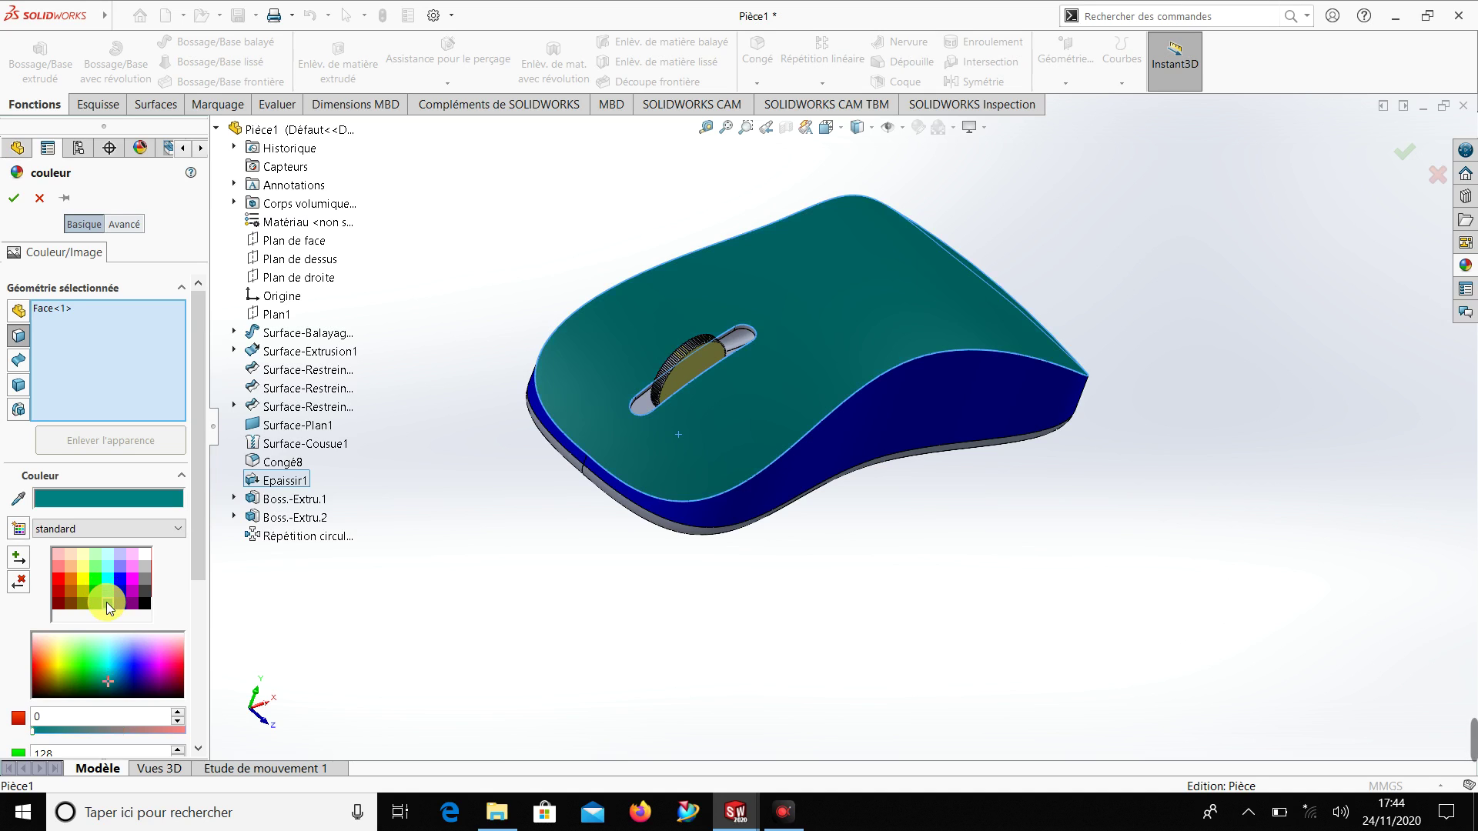
click(145, 600)
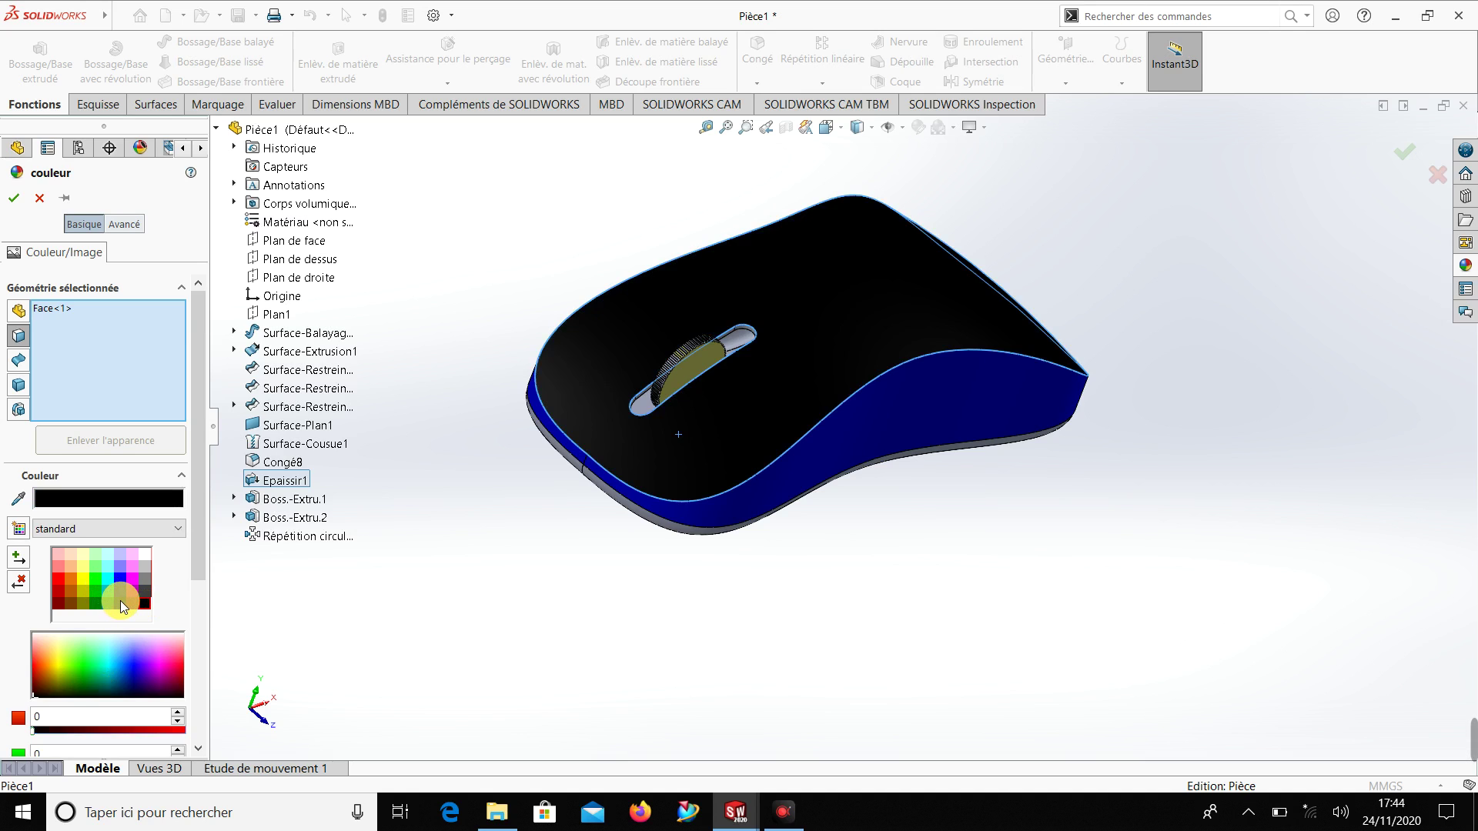
click(121, 601)
click(128, 568)
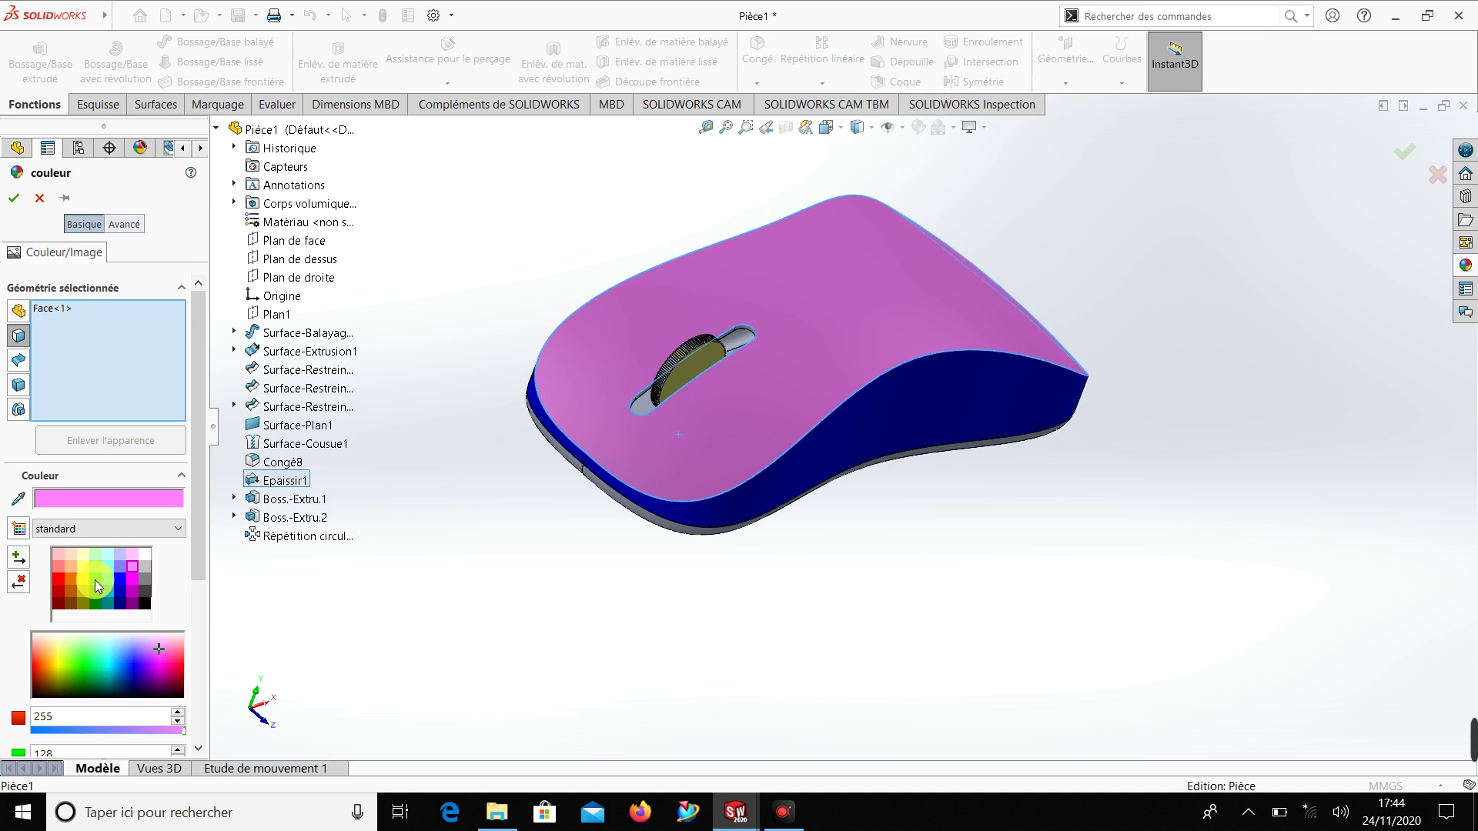
click(95, 585)
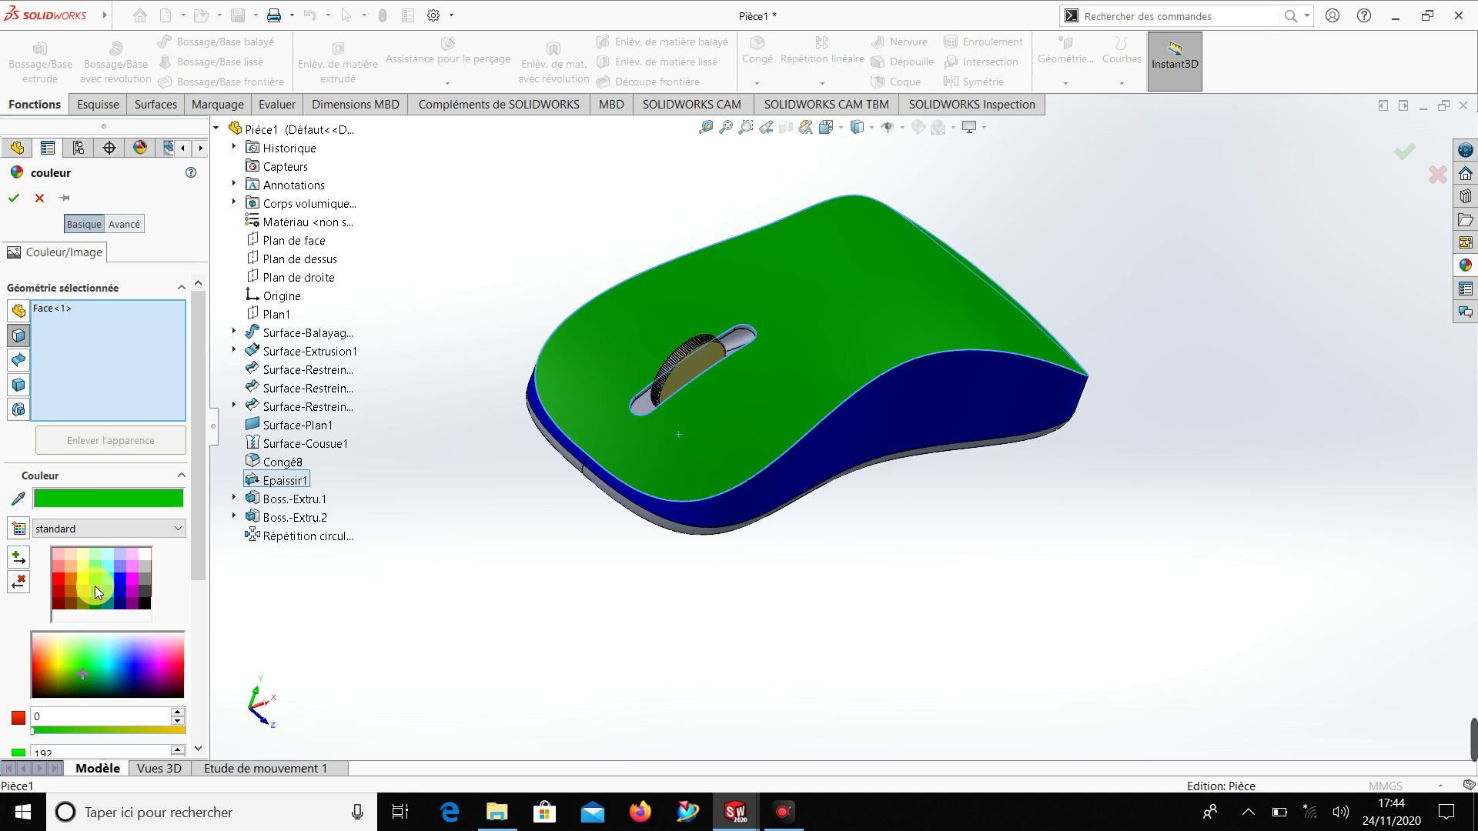
click(13, 198)
mouse_move(491, 520)
middle_down()
mouse_move(484, 563)
mouse_move(413, 362)
mouse_move(464, 575)
middle_up()
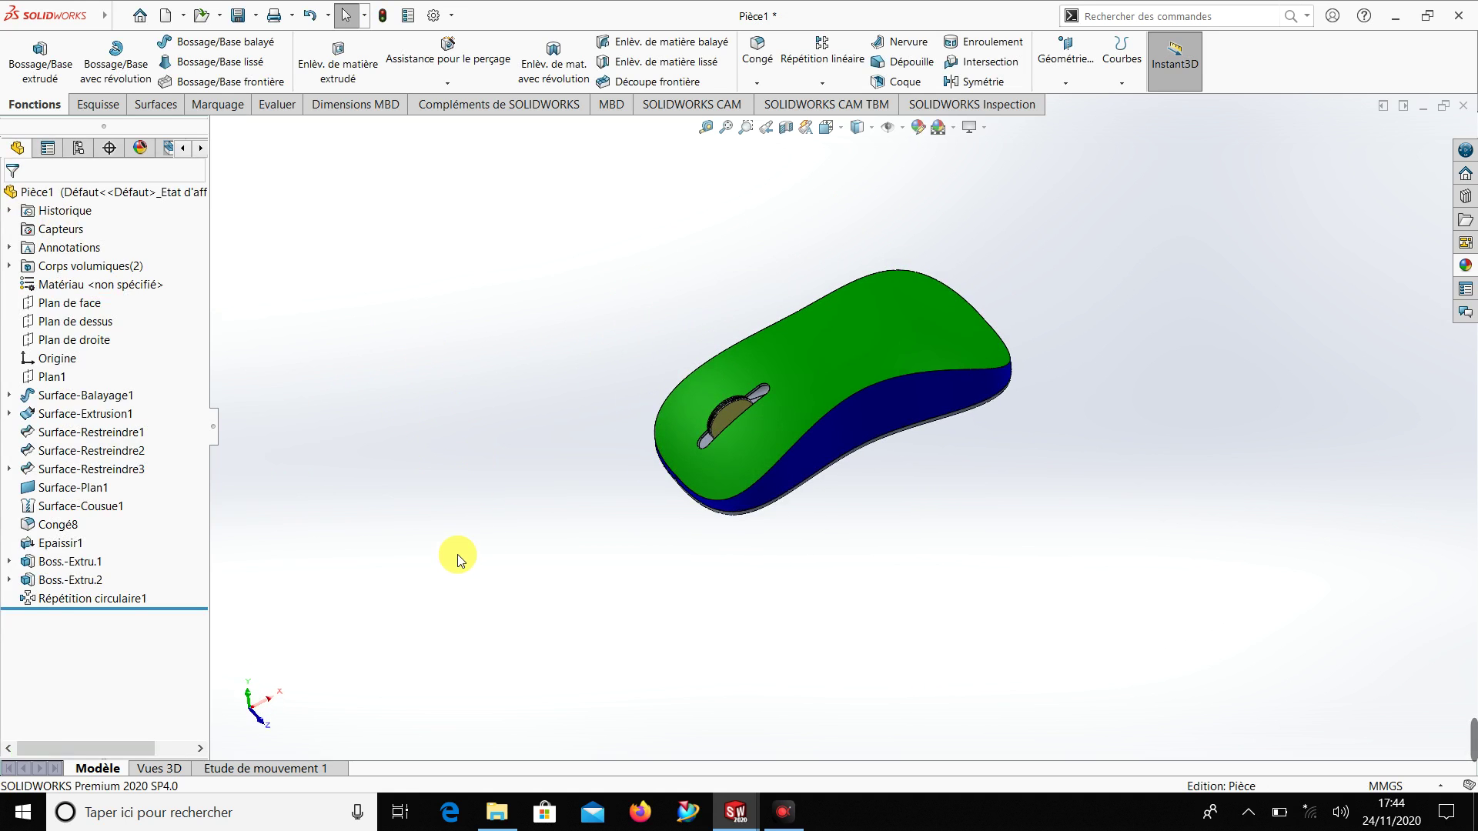
Fit the mouse in view and enable Dessin animé cartoon-style shading
key(f)
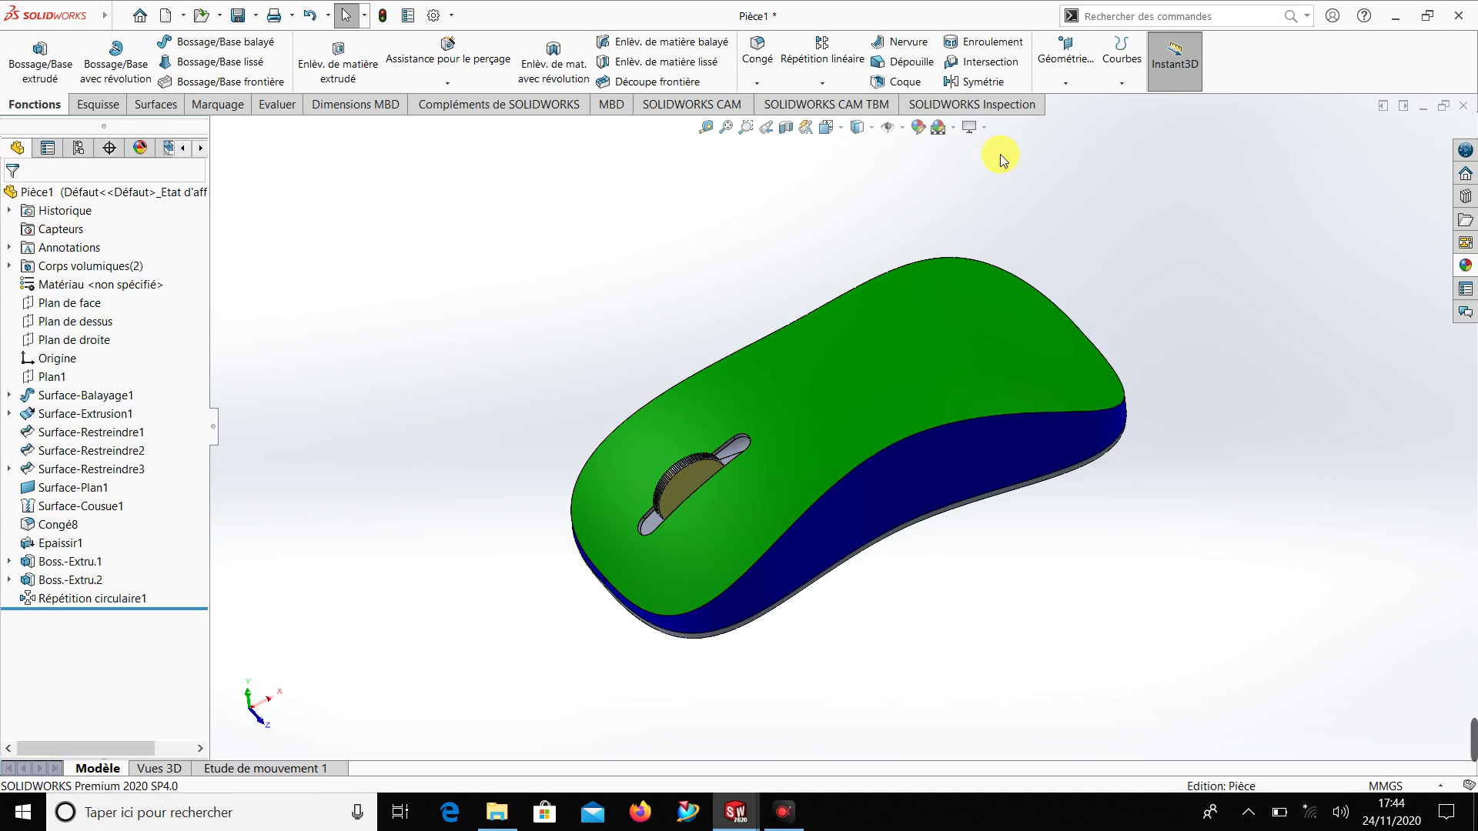
click(986, 128)
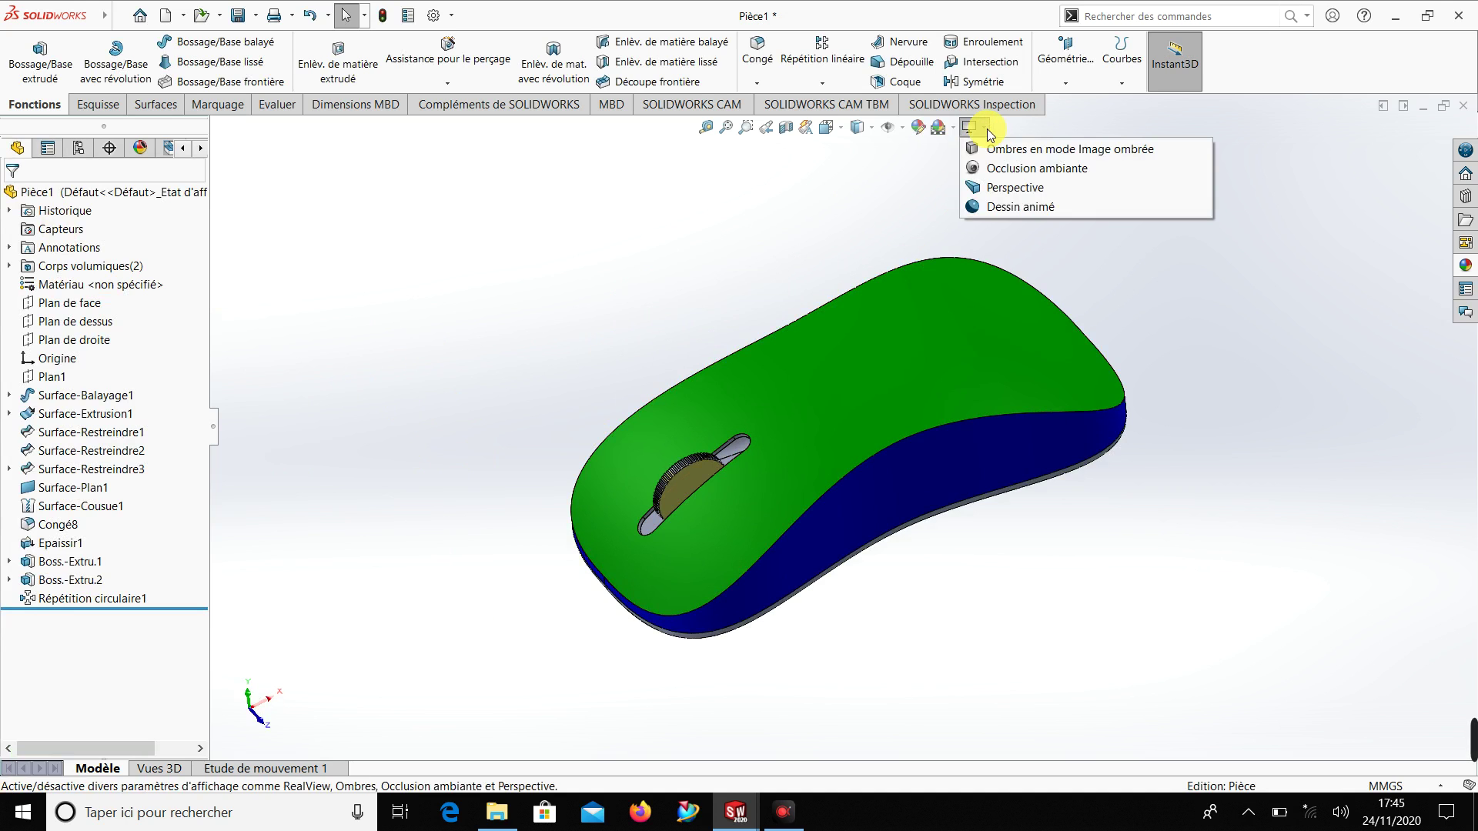
click(1001, 206)
mouse_move(1115, 577)
middle_down()
mouse_move(1165, 469)
mouse_move(1124, 449)
mouse_move(1108, 409)
mouse_move(1119, 467)
middle_up()
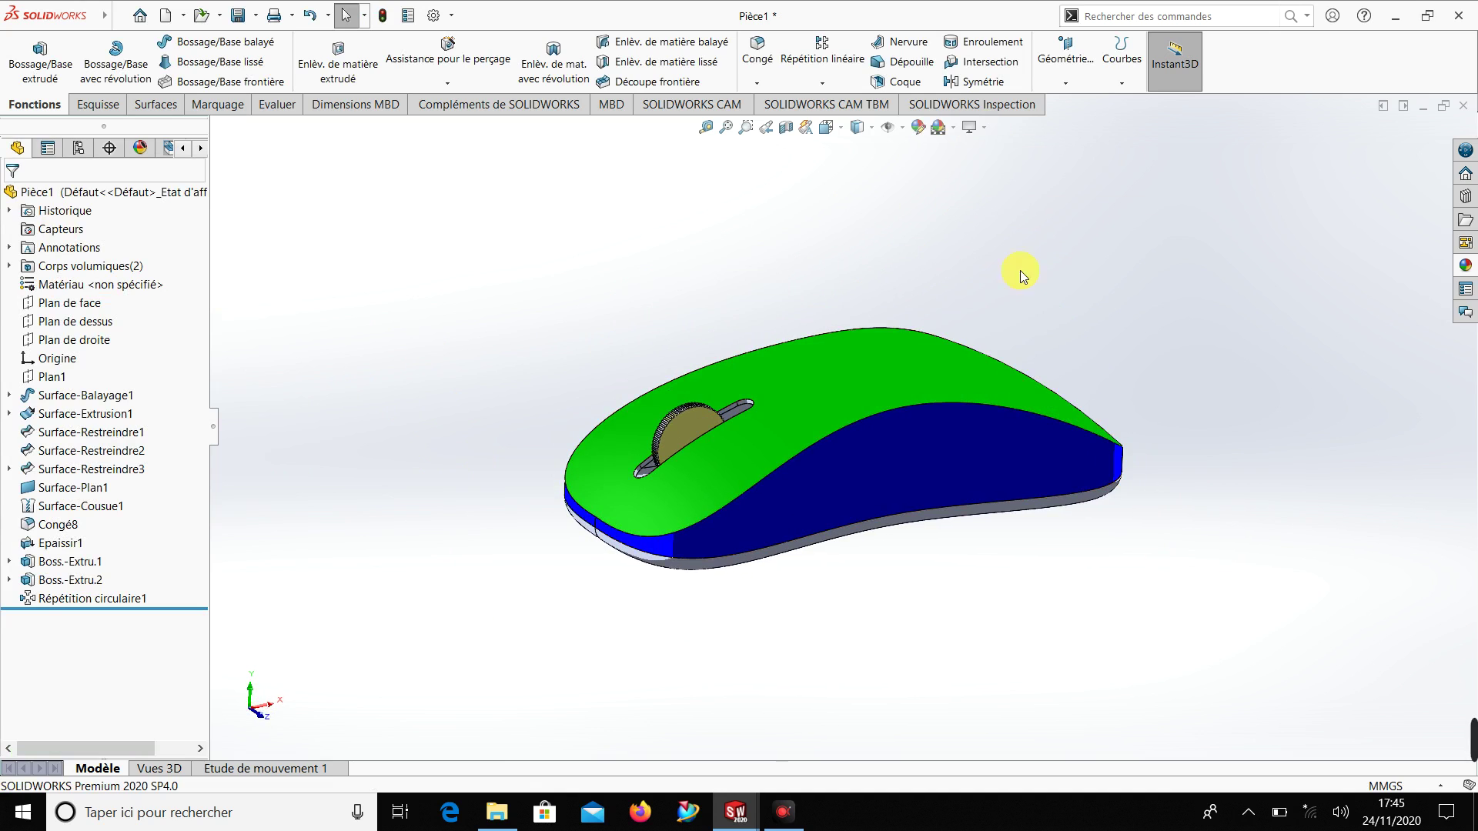
Enable Ombres en mode Image ombrée so a shadow appears beneath the mouse
click(985, 127)
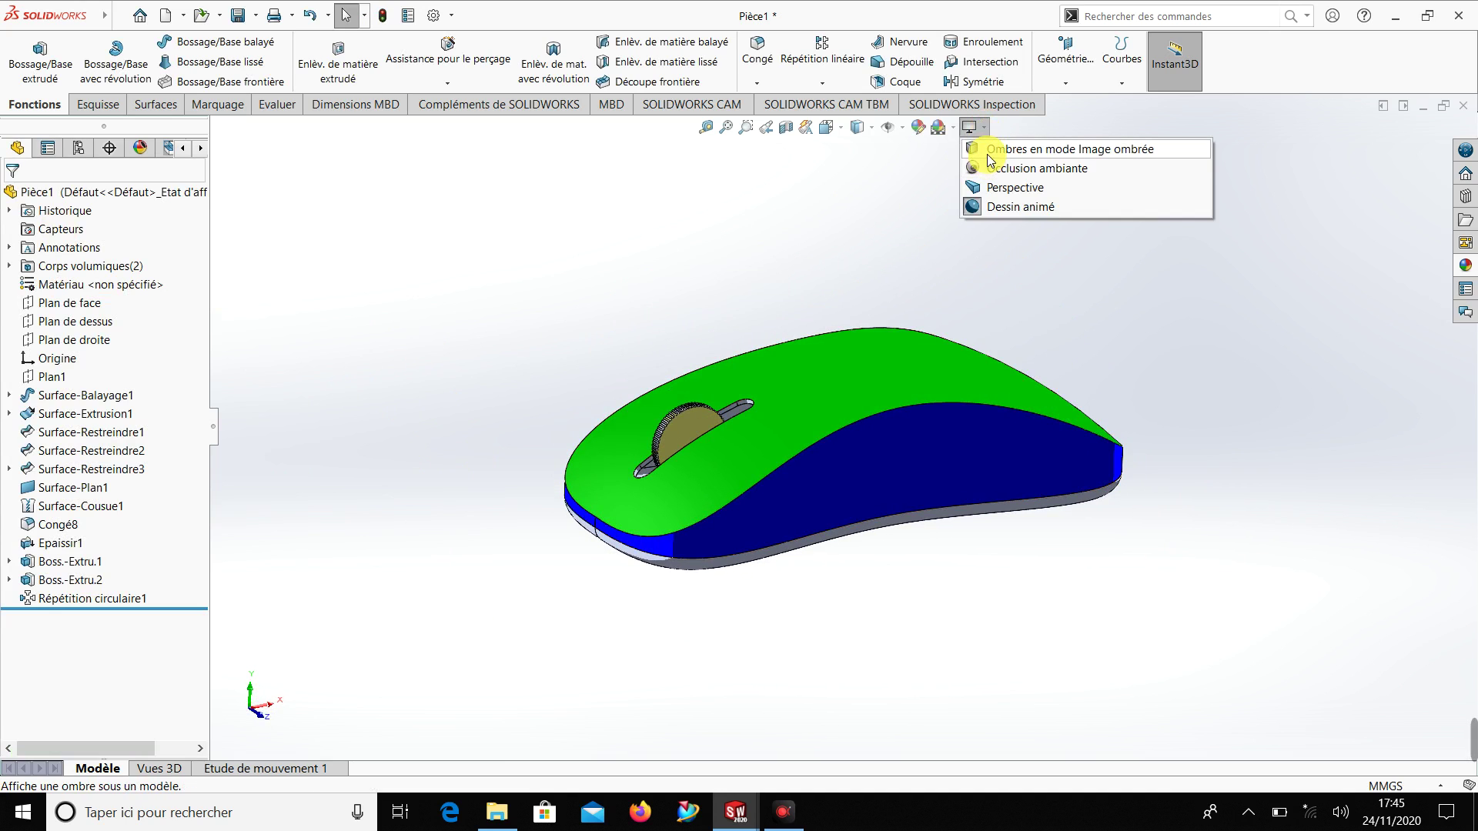
click(990, 159)
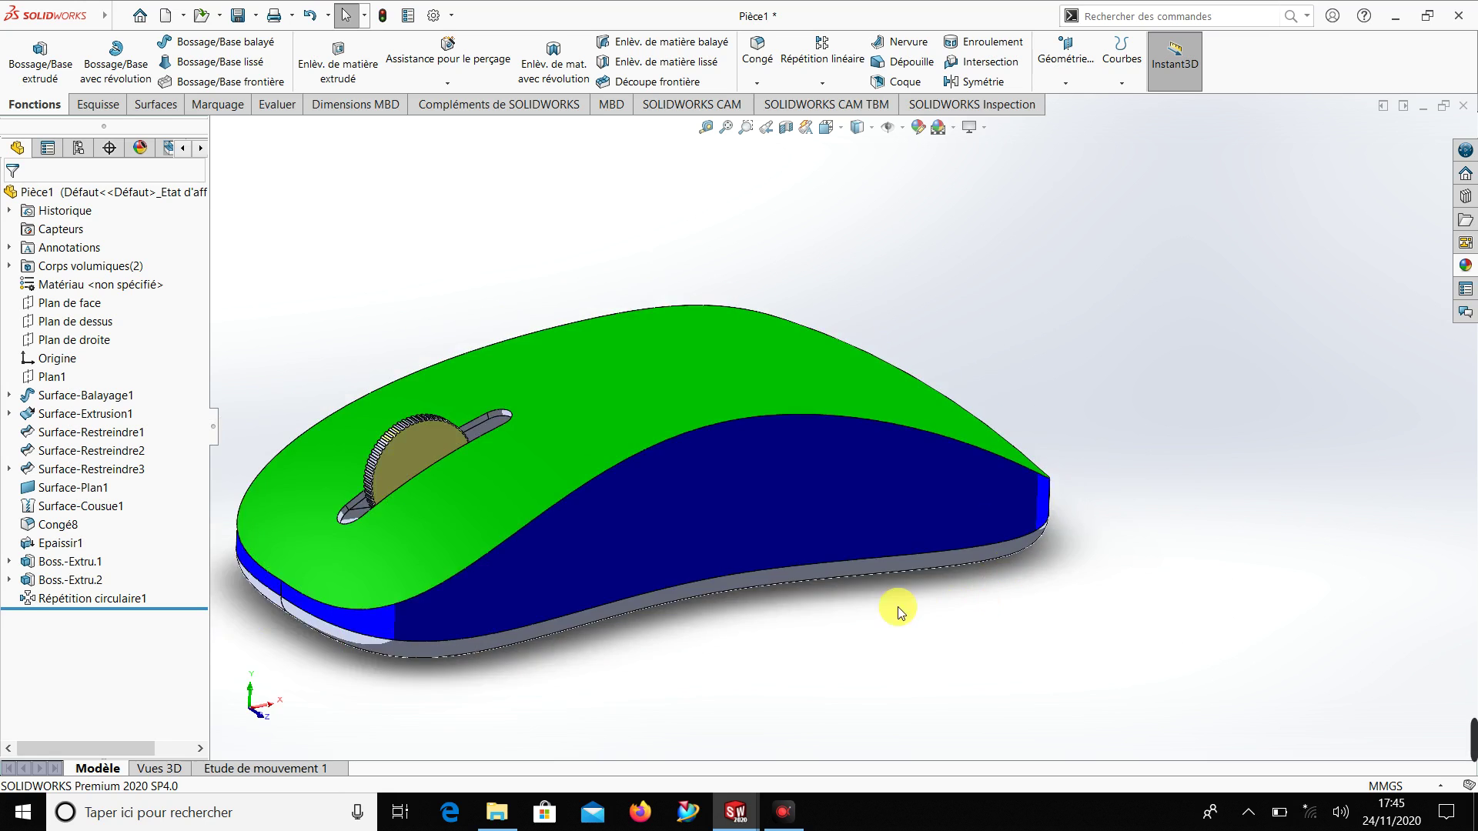
mouse_move(894, 603)
middle_down()
mouse_move(814, 613)
mouse_move(1055, 498)
mouse_move(1287, 538)
mouse_move(1154, 495)
mouse_move(1127, 567)
mouse_move(801, 538)
mouse_move(713, 376)
mouse_move(838, 247)
mouse_move(853, 211)
mouse_move(785, 257)
mouse_move(913, 443)
middle_up()
Add sketch text '3D Design' on the mouse's flat underside face and exit the sketch
scroll(912, 443, down, 3)
click(913, 422)
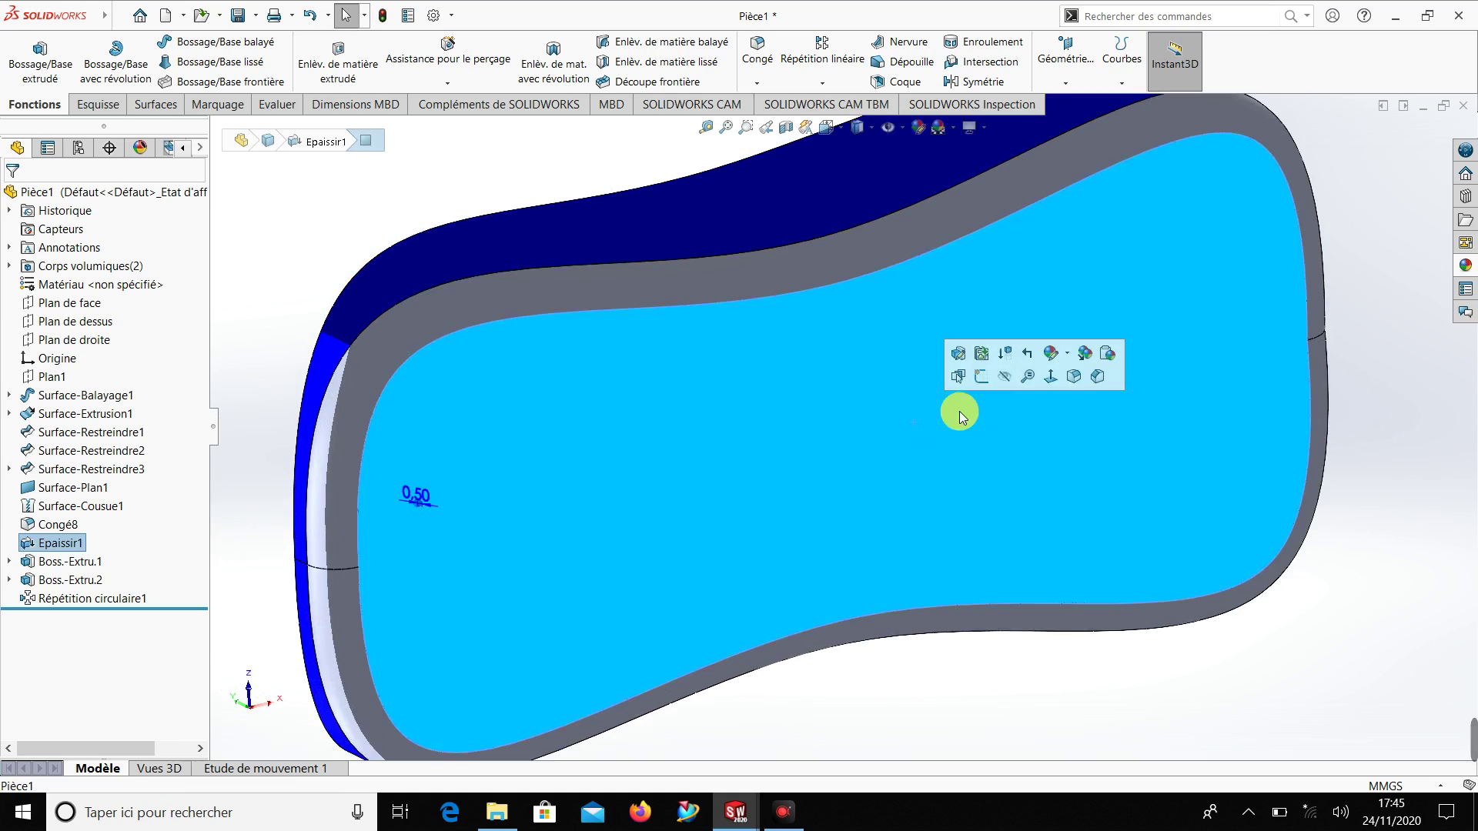
click(990, 377)
scroll(800, 397, up, 3)
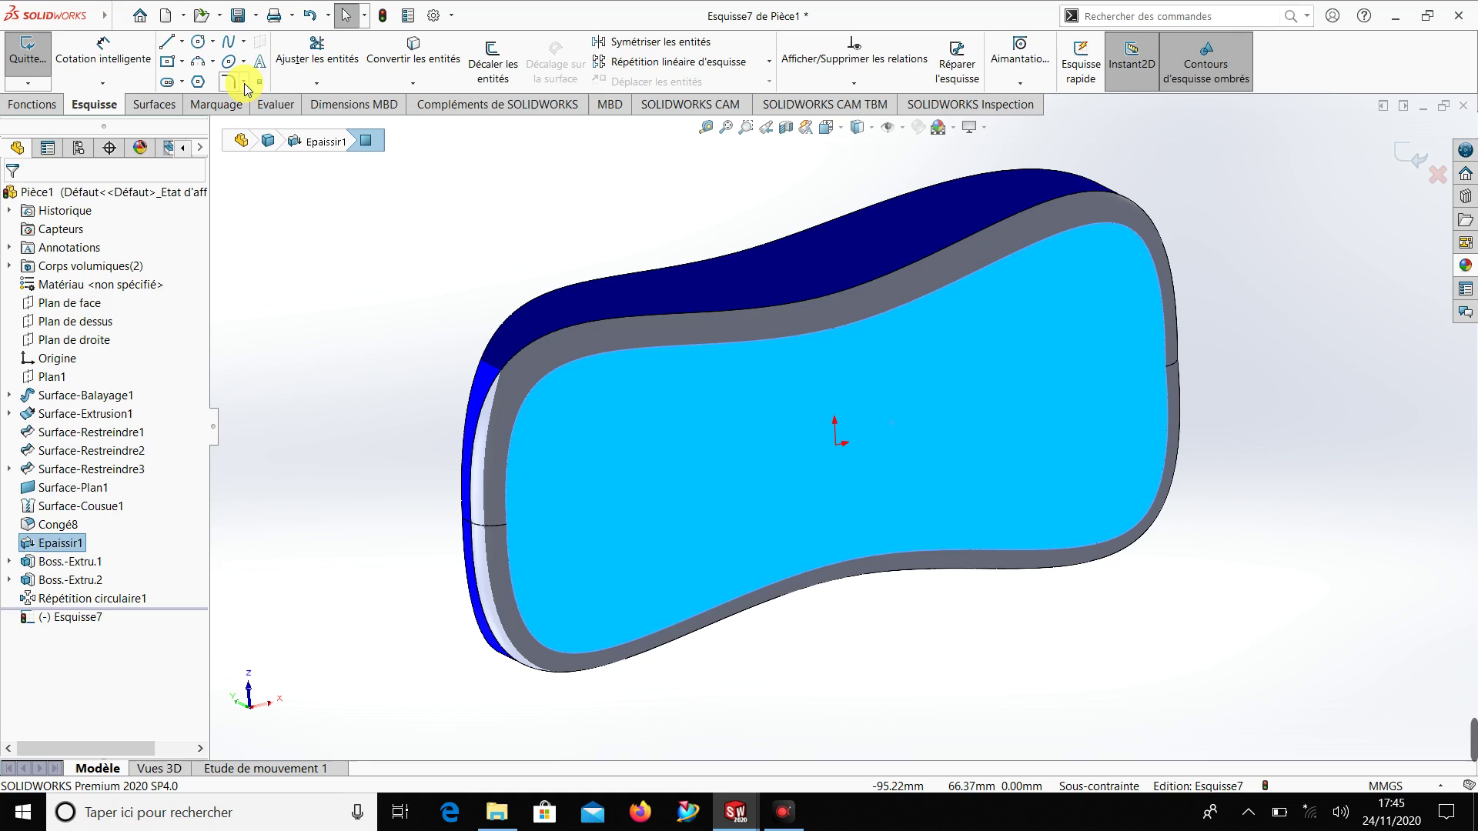
click(259, 61)
text(3)
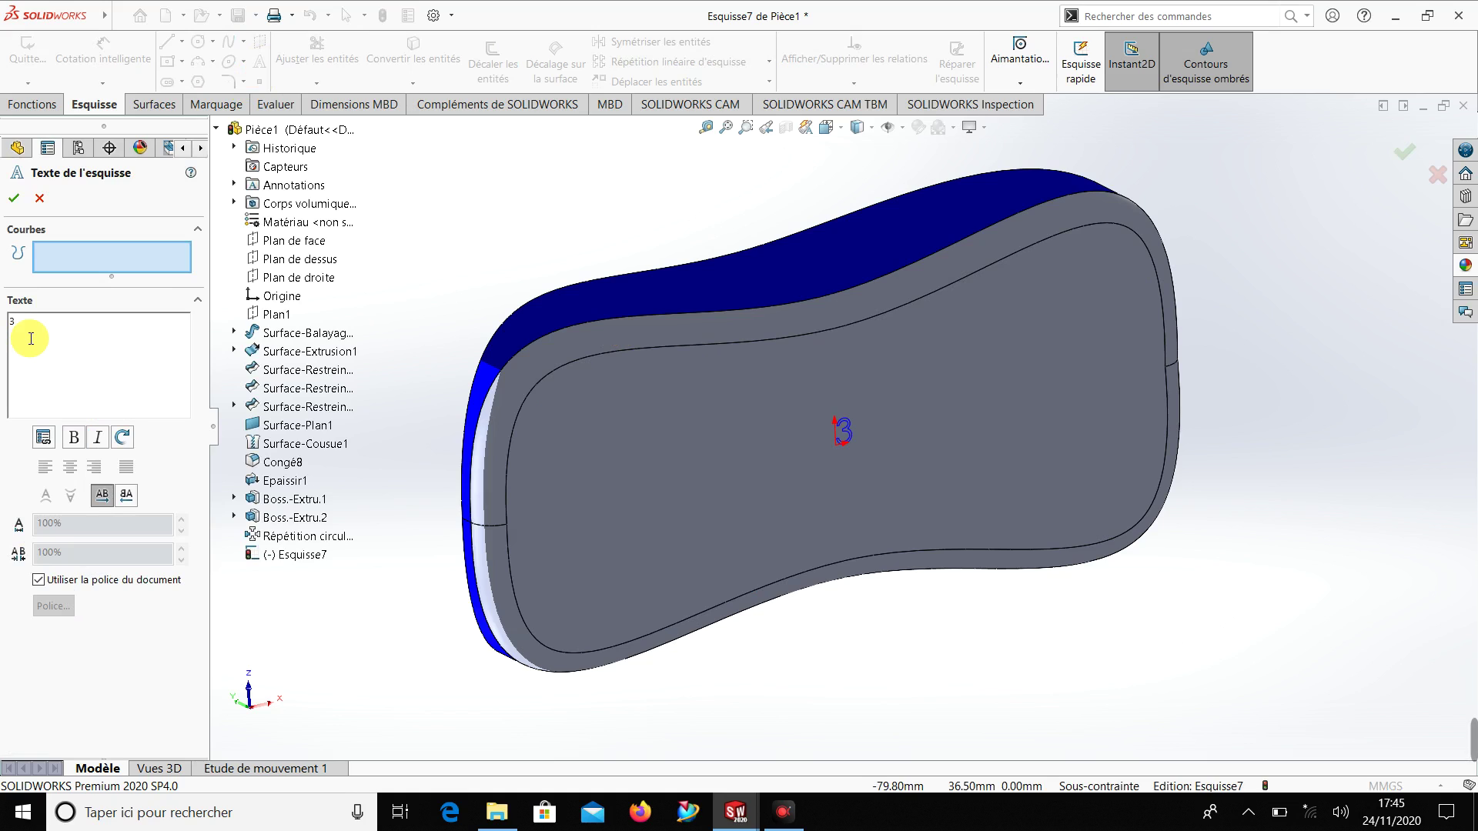
text(D De)
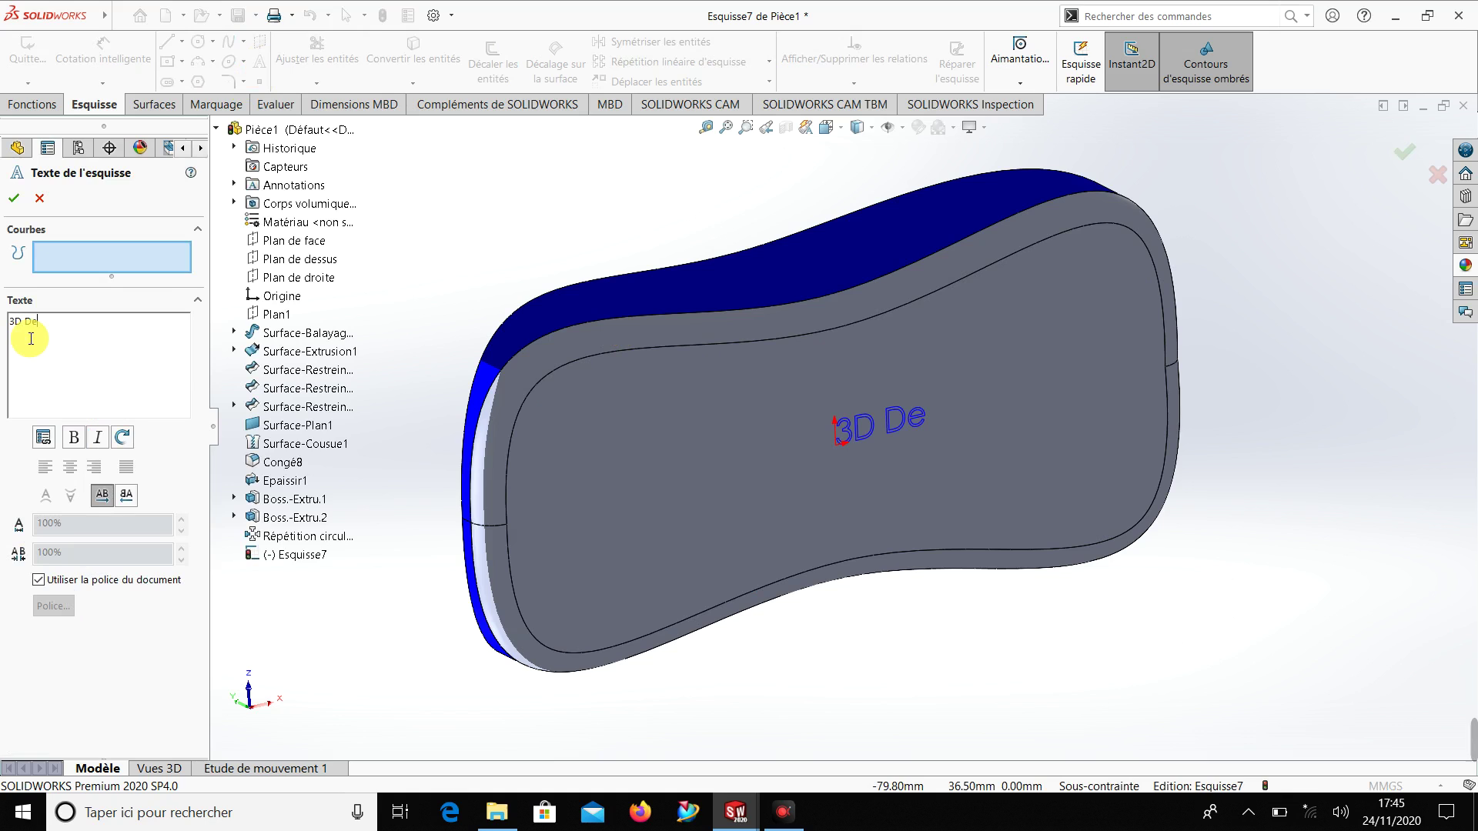
text(sign)
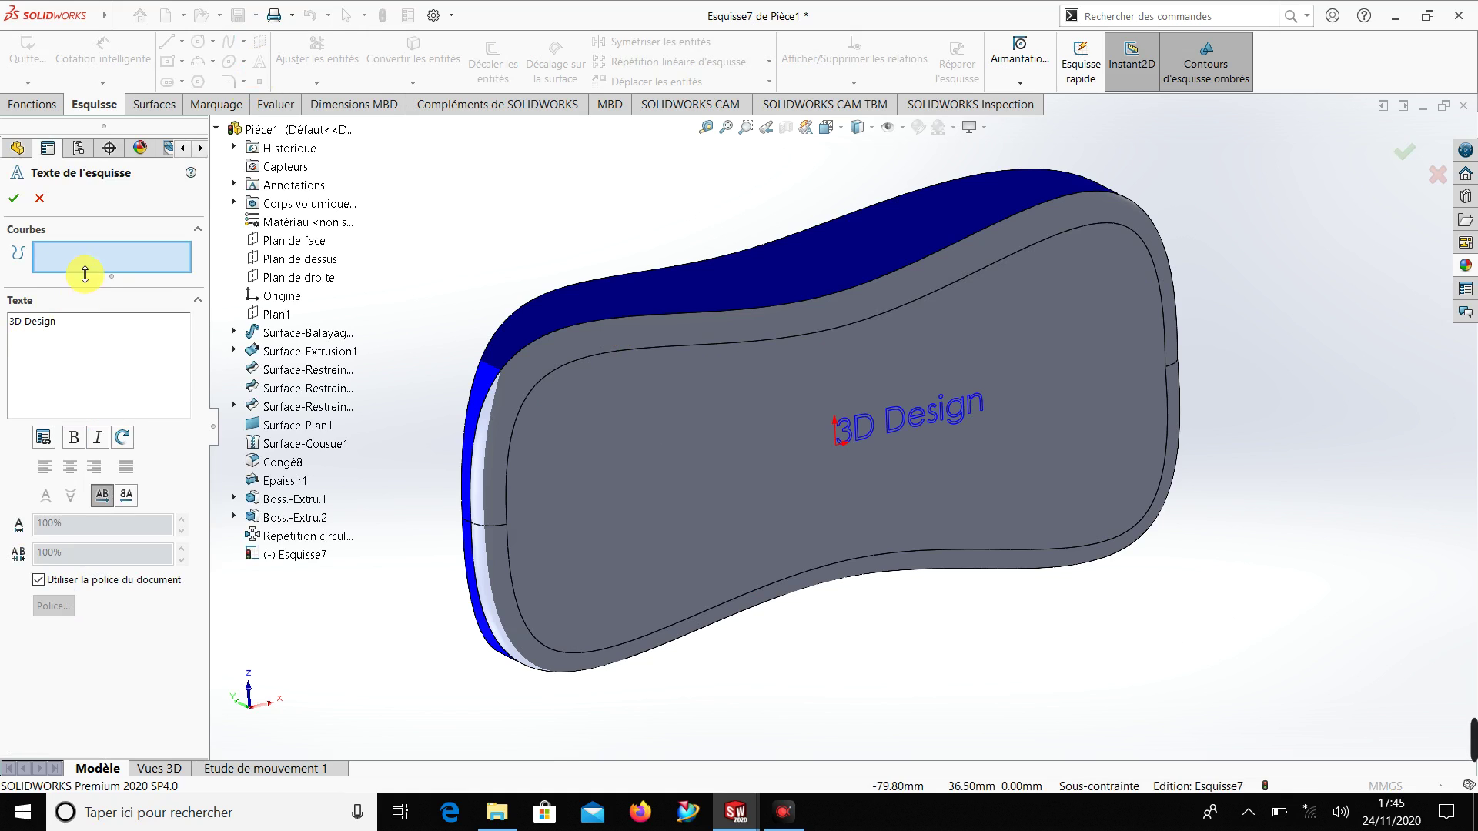
click(16, 198)
click(34, 104)
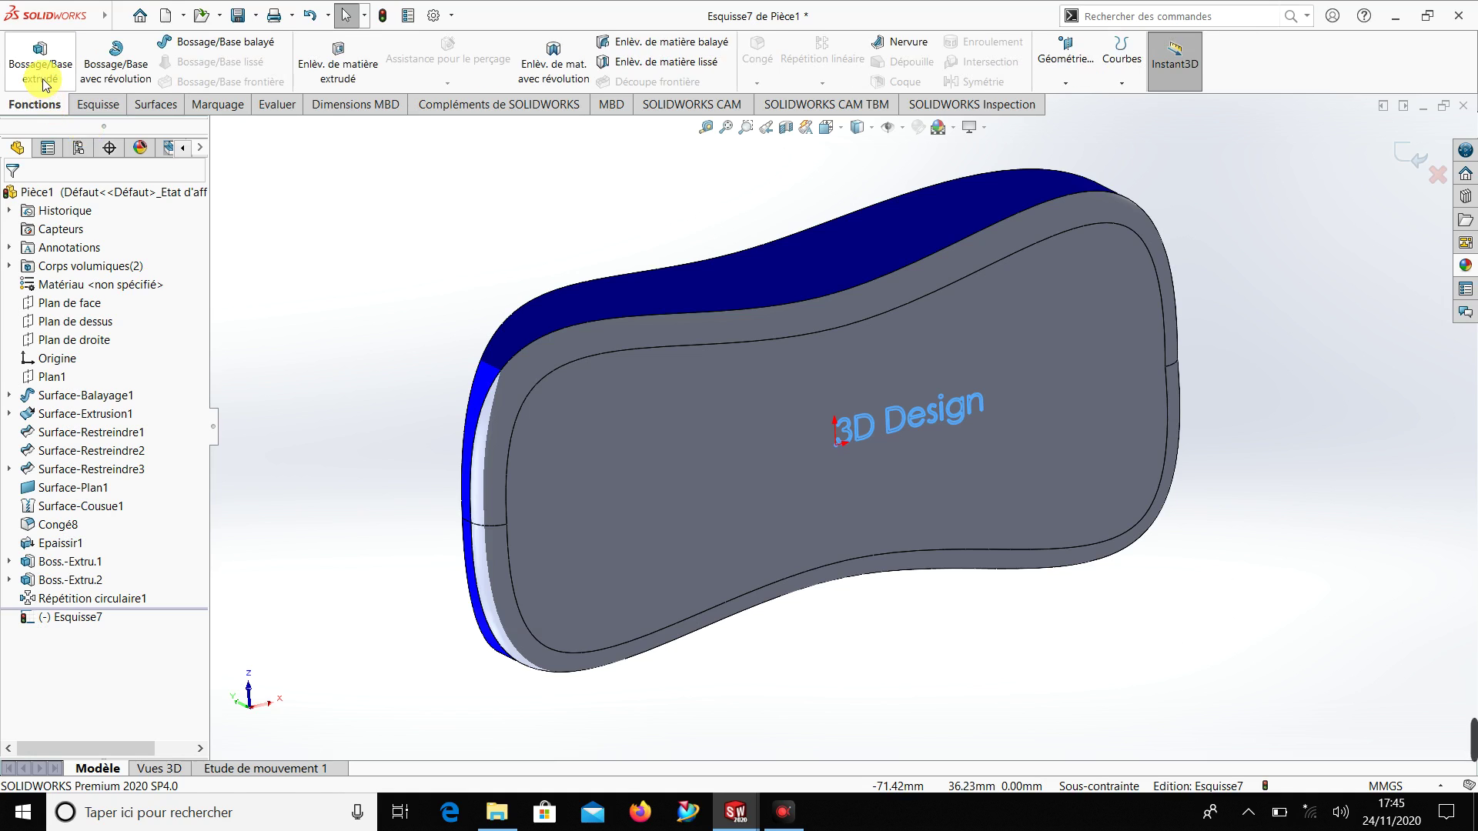
Extrude the '3D Design' text sketch as a Borgne boss 1.00 mm deep
click(43, 83)
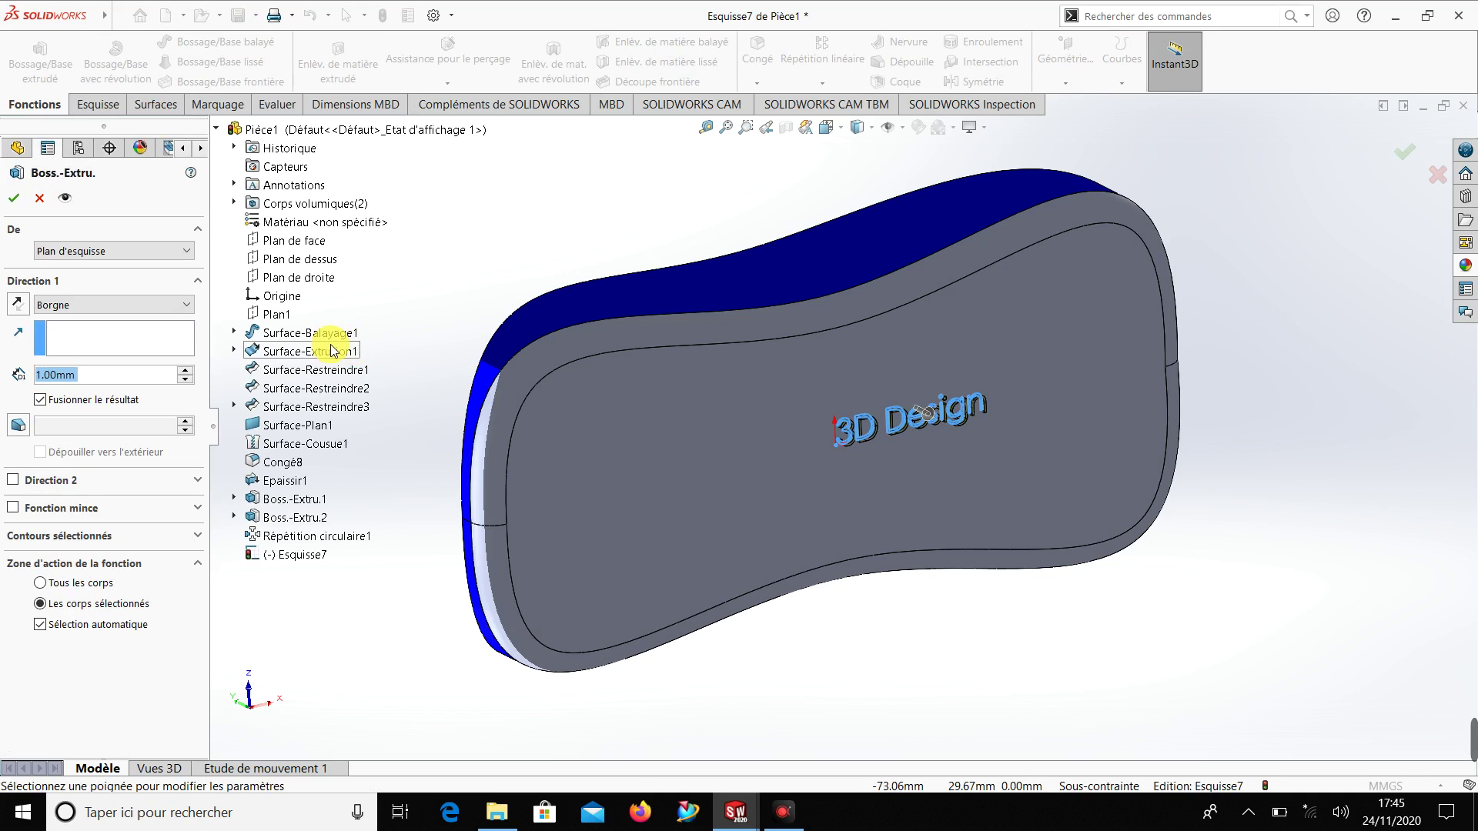
click(14, 197)
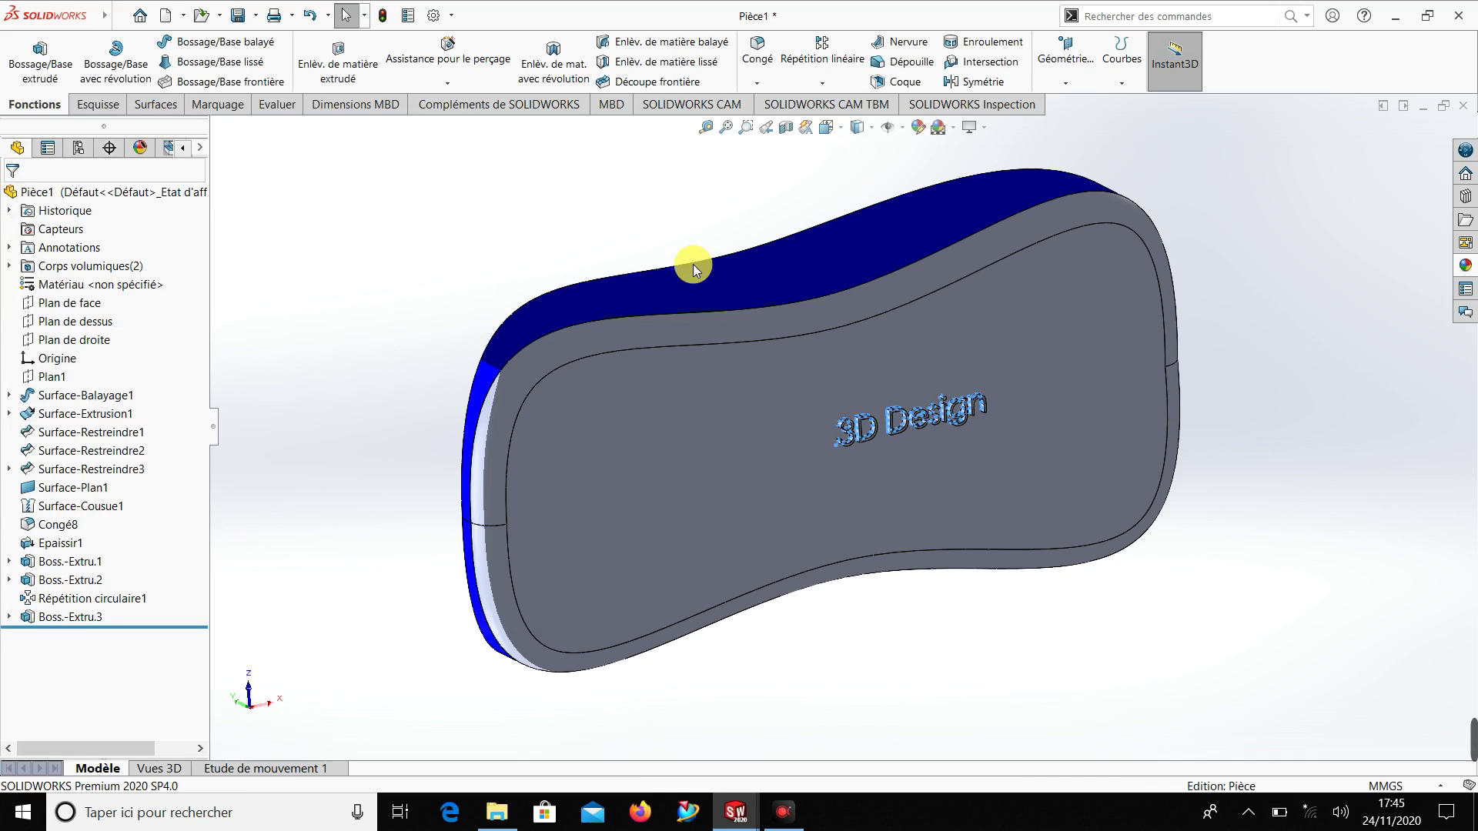
scroll(925, 458, up, 2)
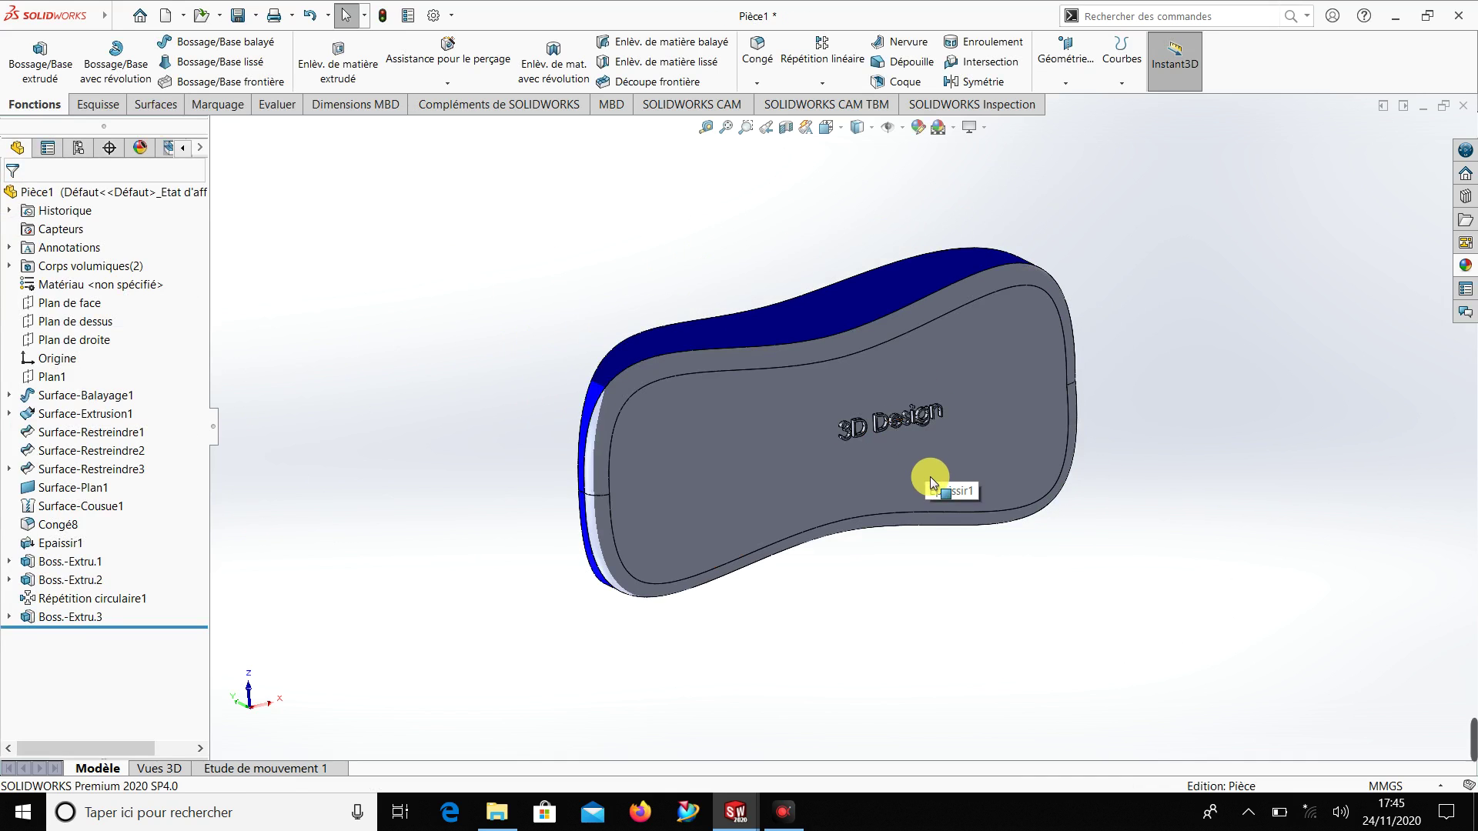
scroll(899, 409, down, 4)
scroll(889, 454, down, 1)
scroll(876, 496, up, 3)
scroll(847, 486, up, 3)
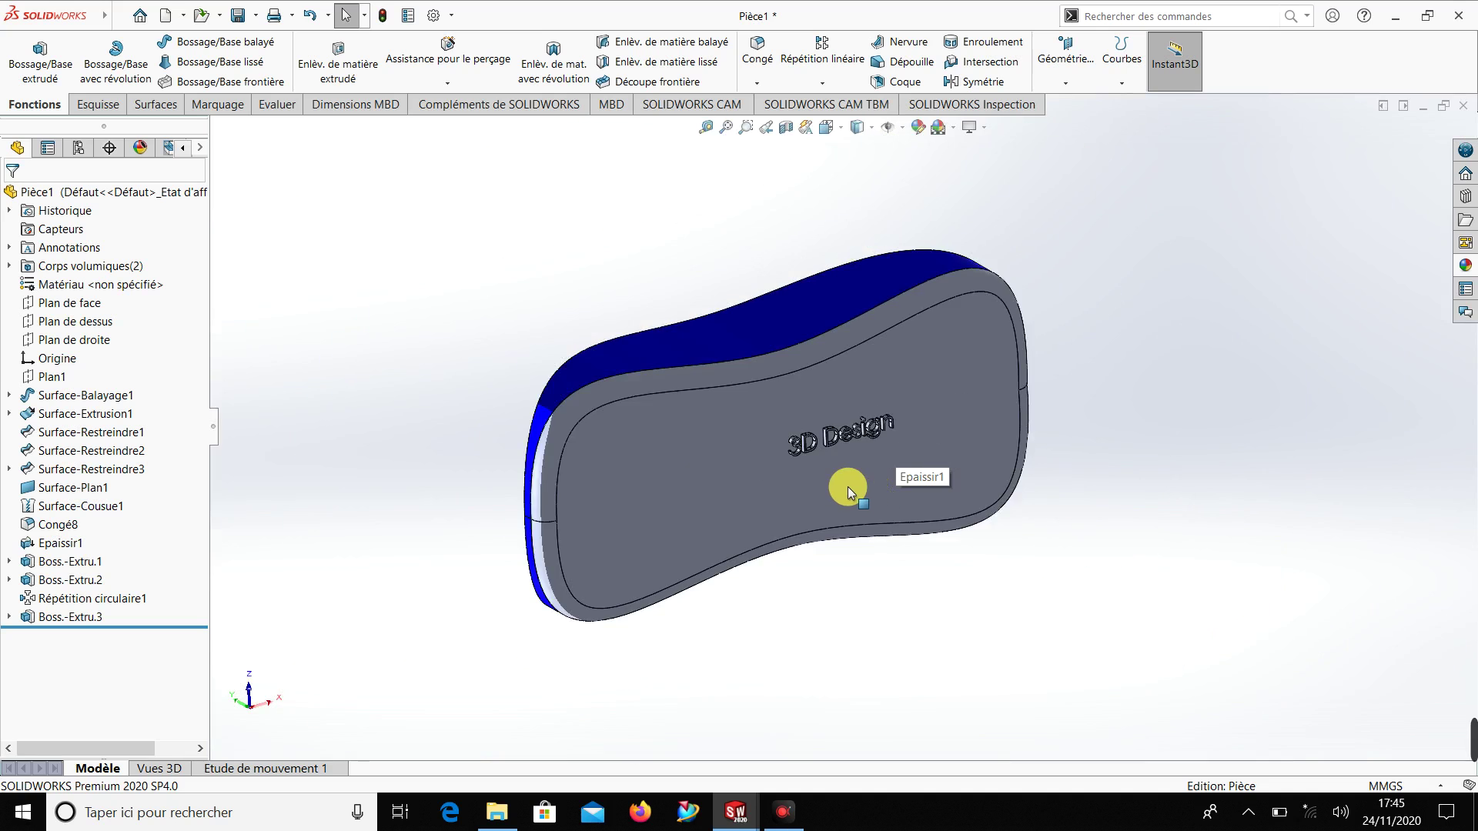